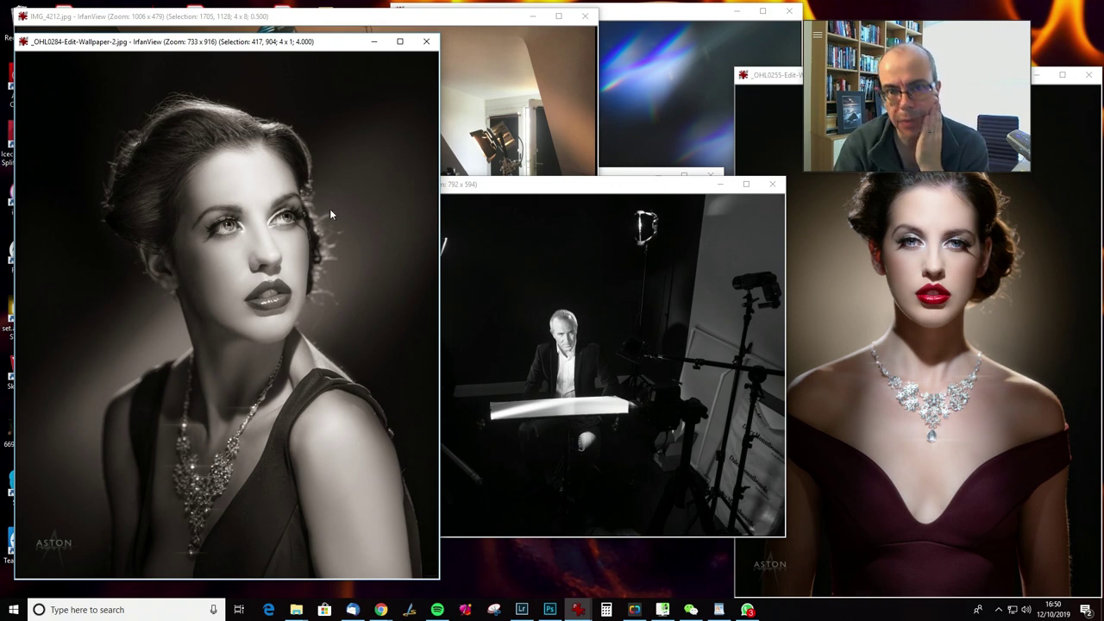
Bring the studio setup photo APC_0450.JPG in front of the portraits and reposition its window for viewing
click(521, 187)
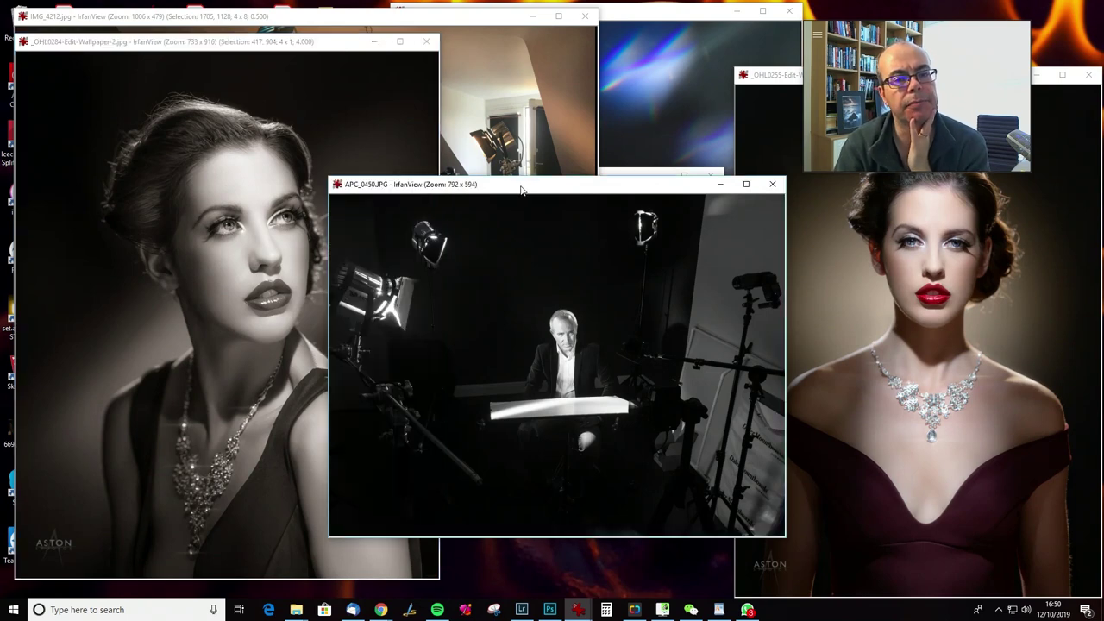
click(312, 43)
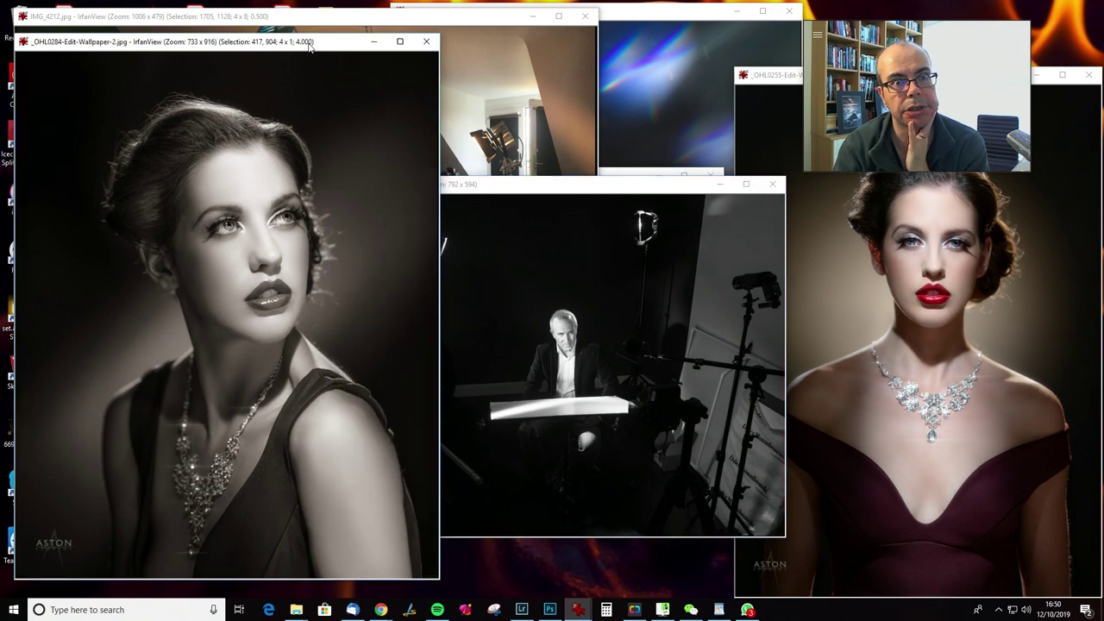
click(553, 189)
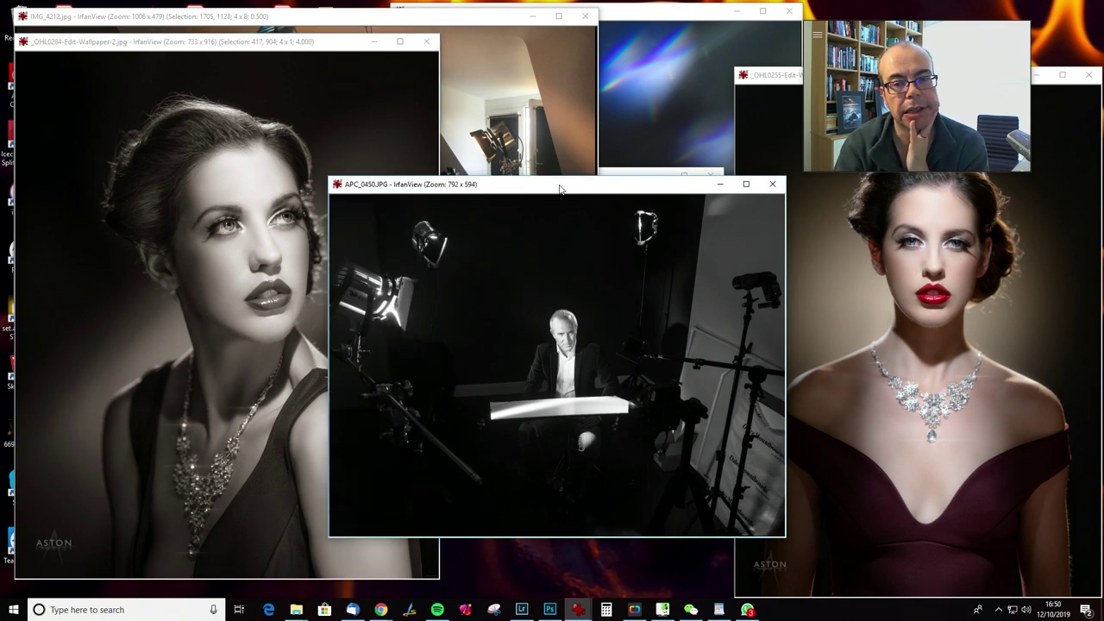
drag(557, 188, 613, 236)
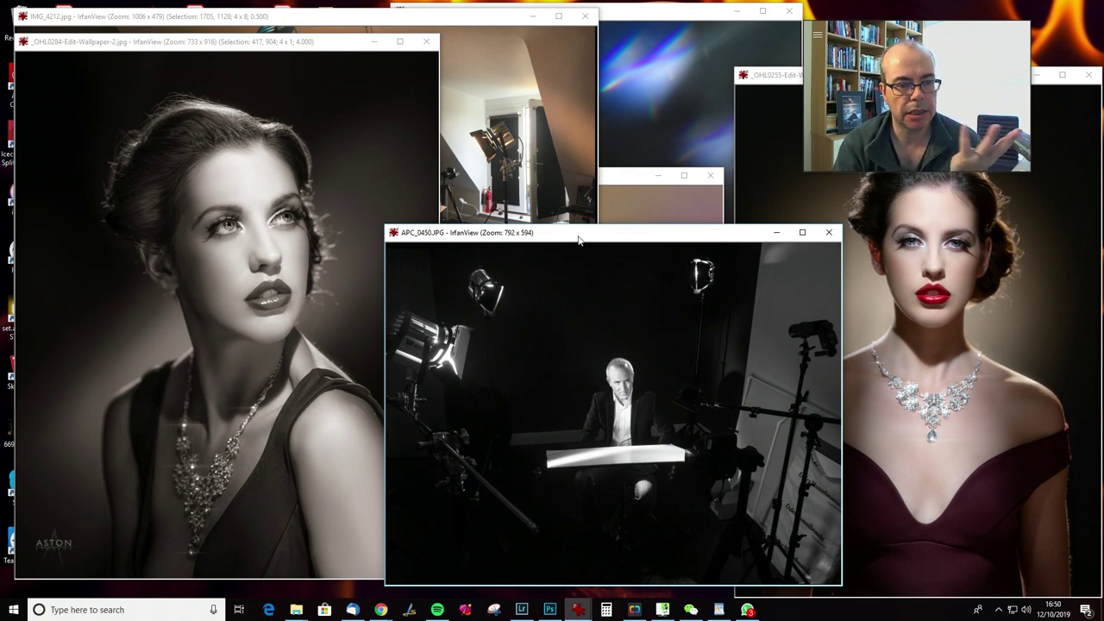
drag(584, 237, 560, 221)
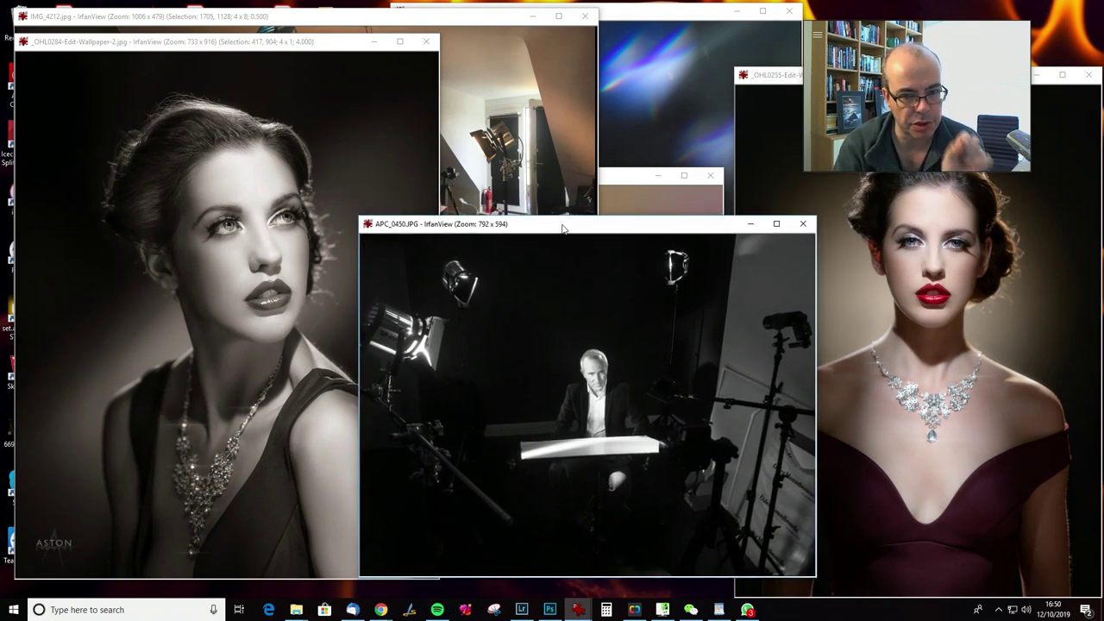
drag(568, 228, 588, 170)
Switch to set.a.light 3D STUDIO, examine the lights, reflector, model and camera from several angles, and uncover the camera preview
click(635, 609)
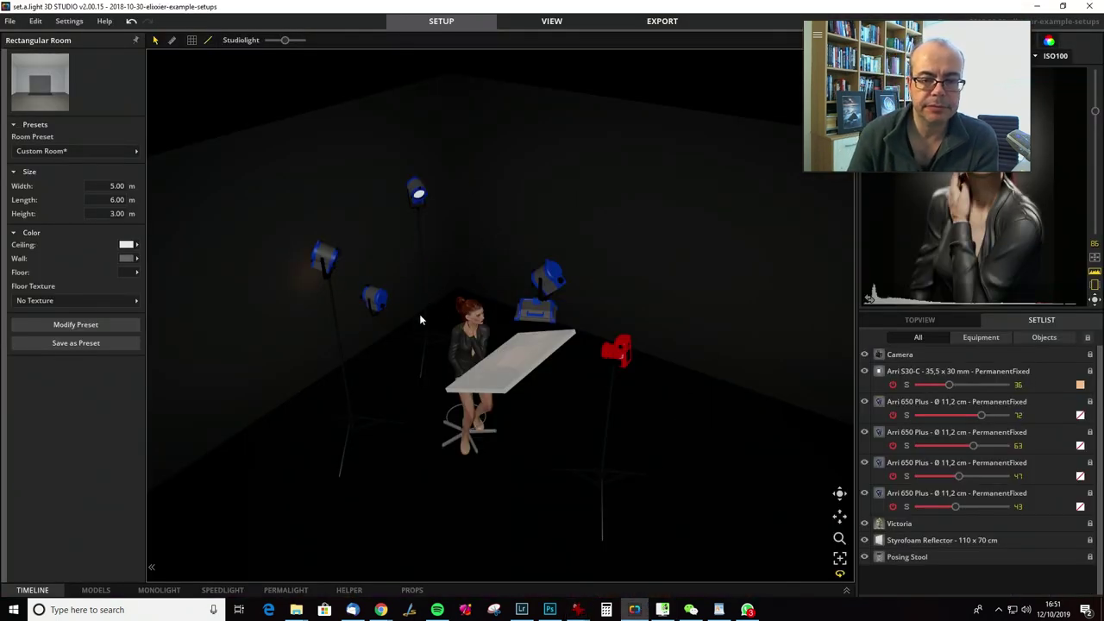
drag(619, 239, 520, 220)
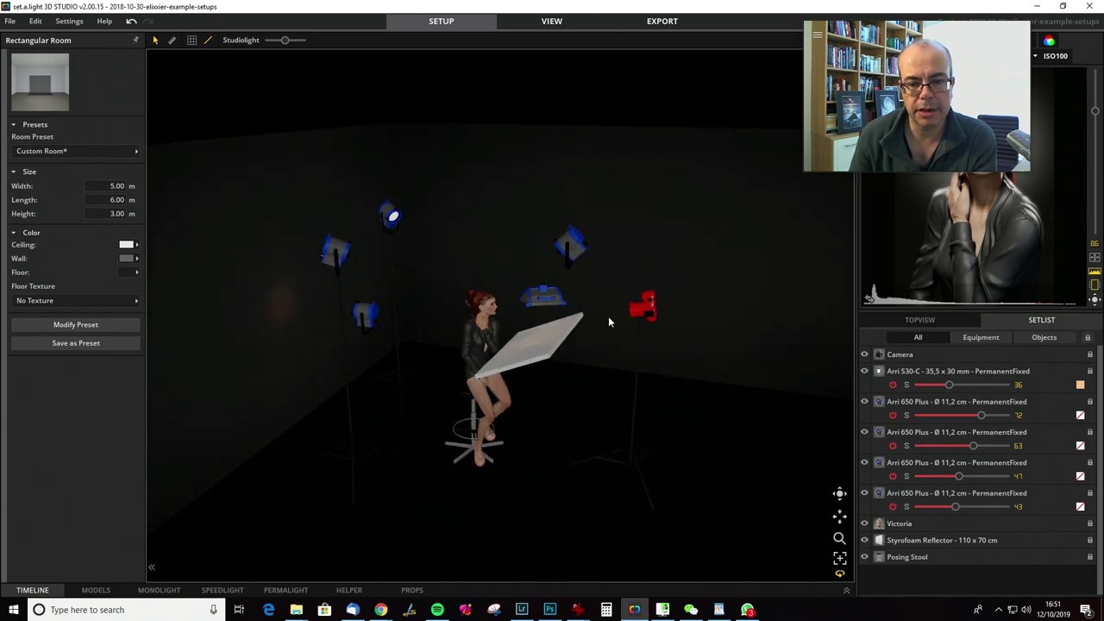
scroll(608, 316, up, 2)
drag(639, 371, 613, 365)
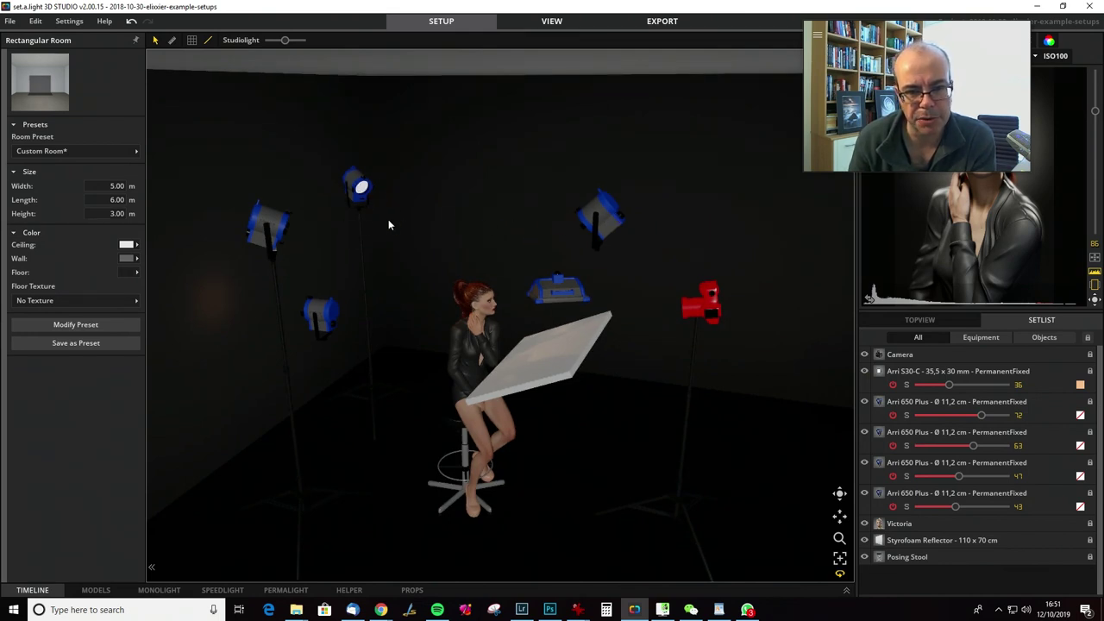
drag(387, 219, 789, 430)
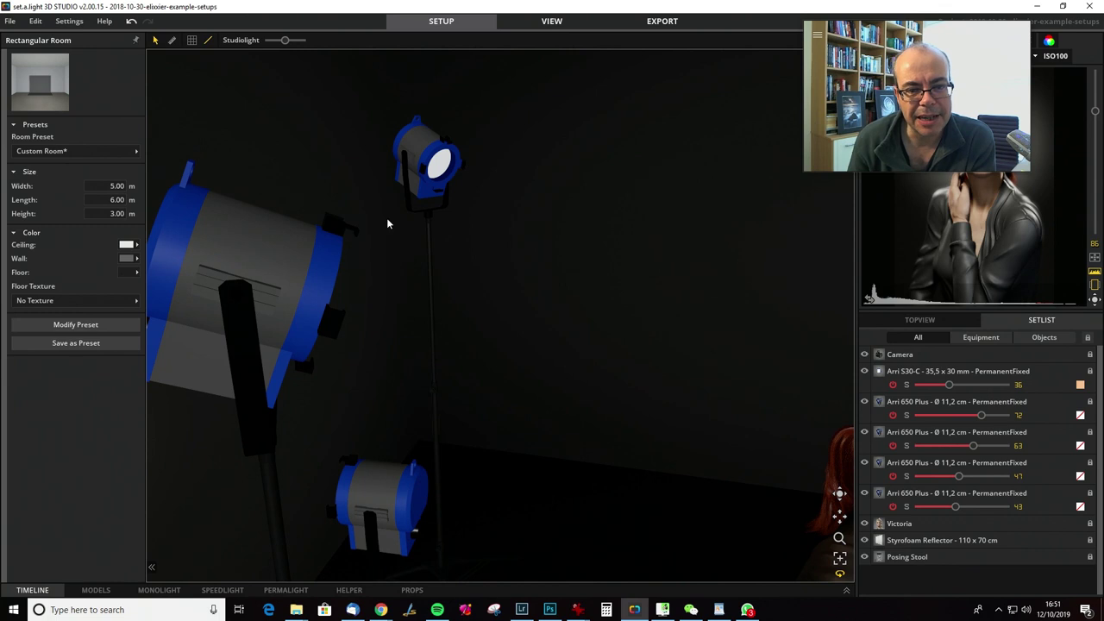
drag(421, 223, 441, 296)
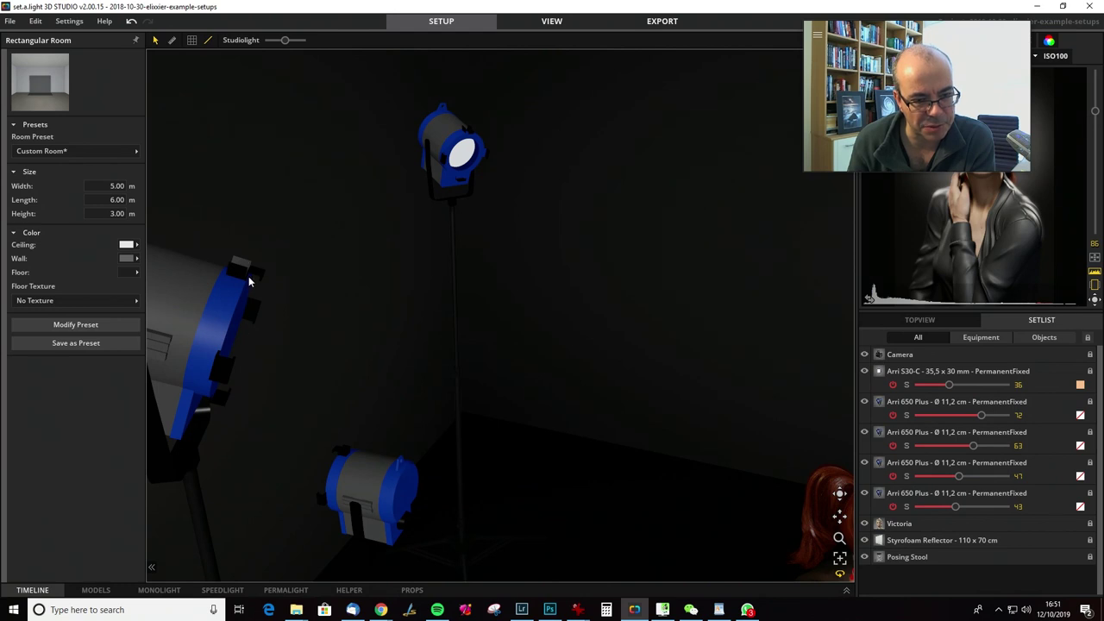
scroll(532, 321, down, 5)
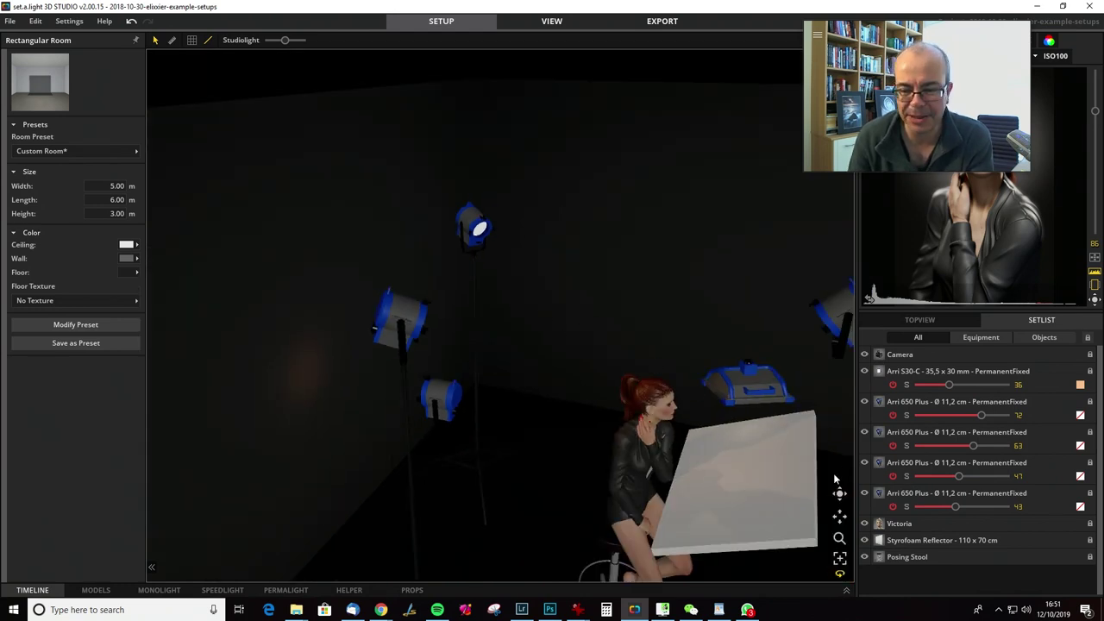
drag(819, 517, 767, 476)
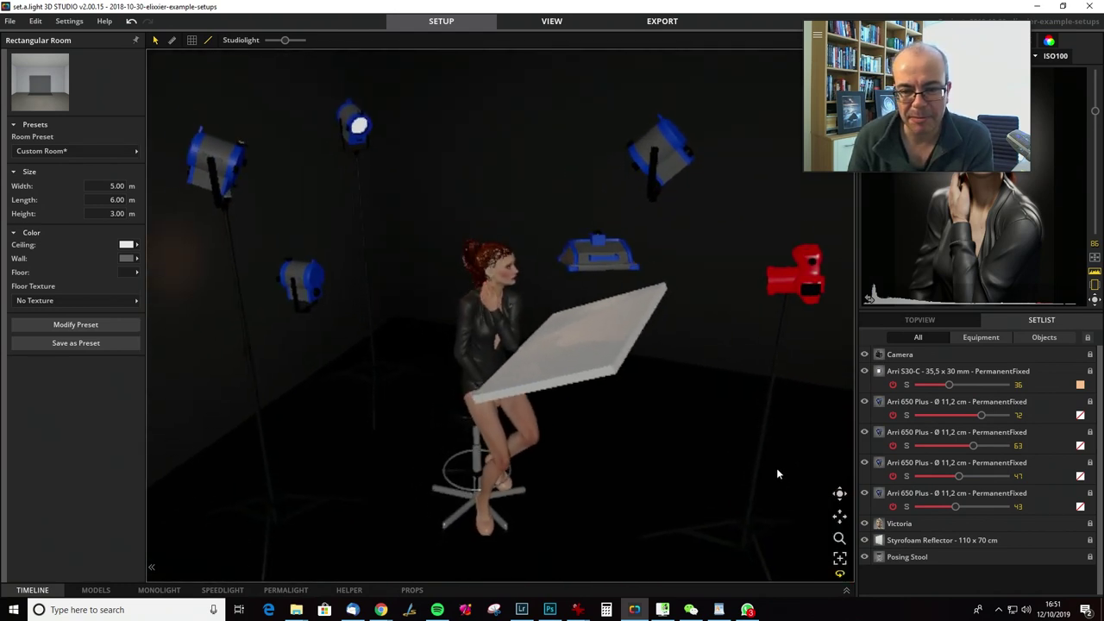
scroll(697, 397, down, 2)
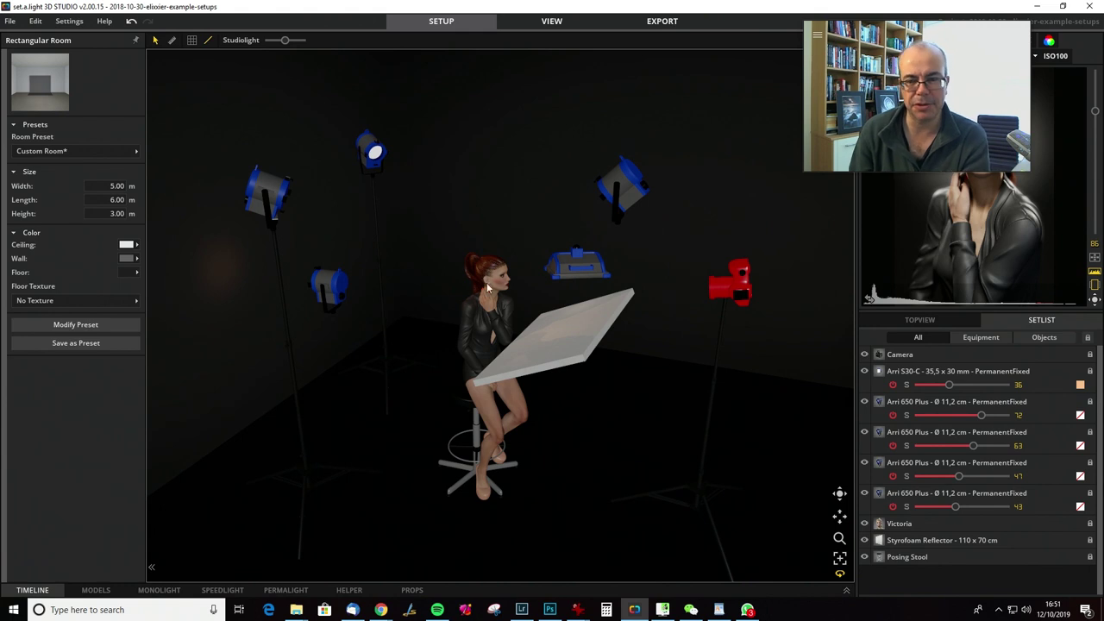
drag(912, 27, 728, 34)
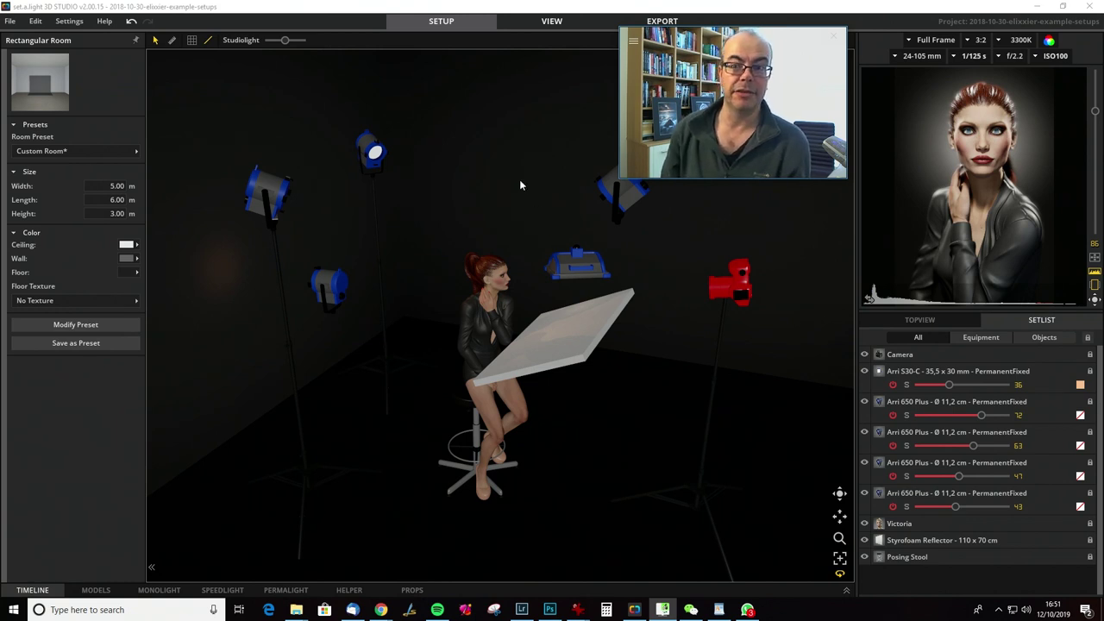
Browse the available permanent lights, speedlights and monolights with their modifiers, from reflectors through octaforms, umbrellas and striplights to softboxes
click(285, 590)
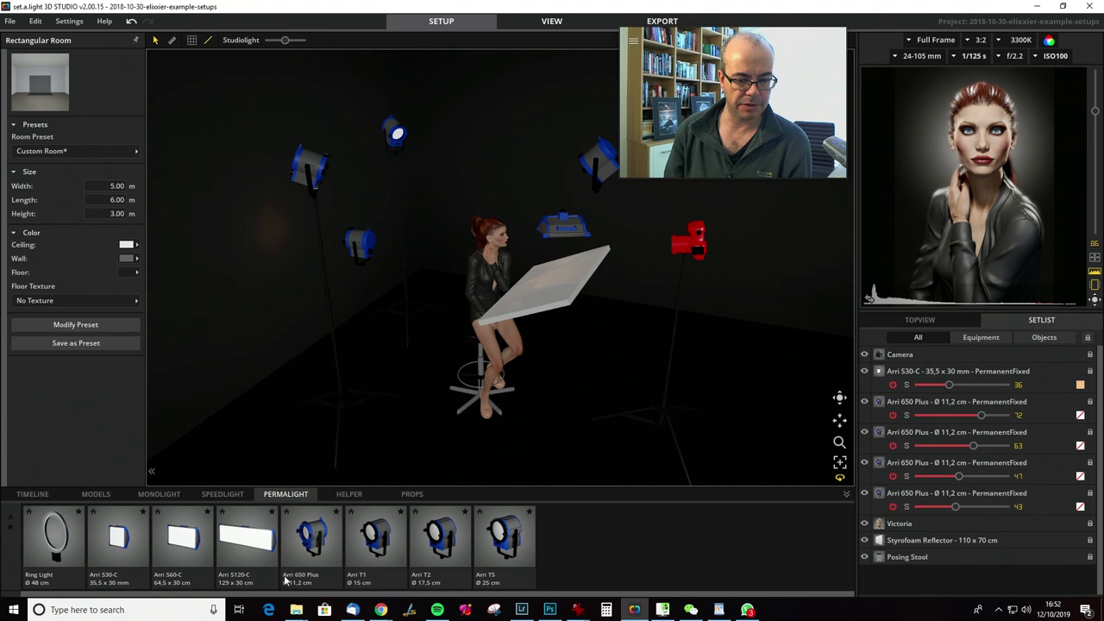
click(222, 494)
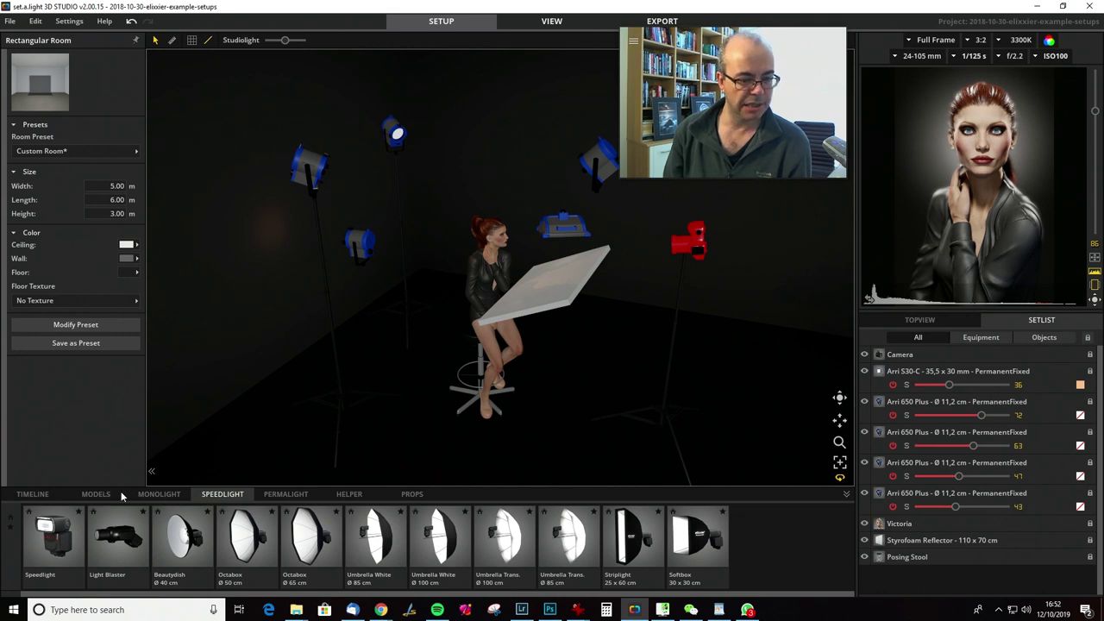
click(160, 494)
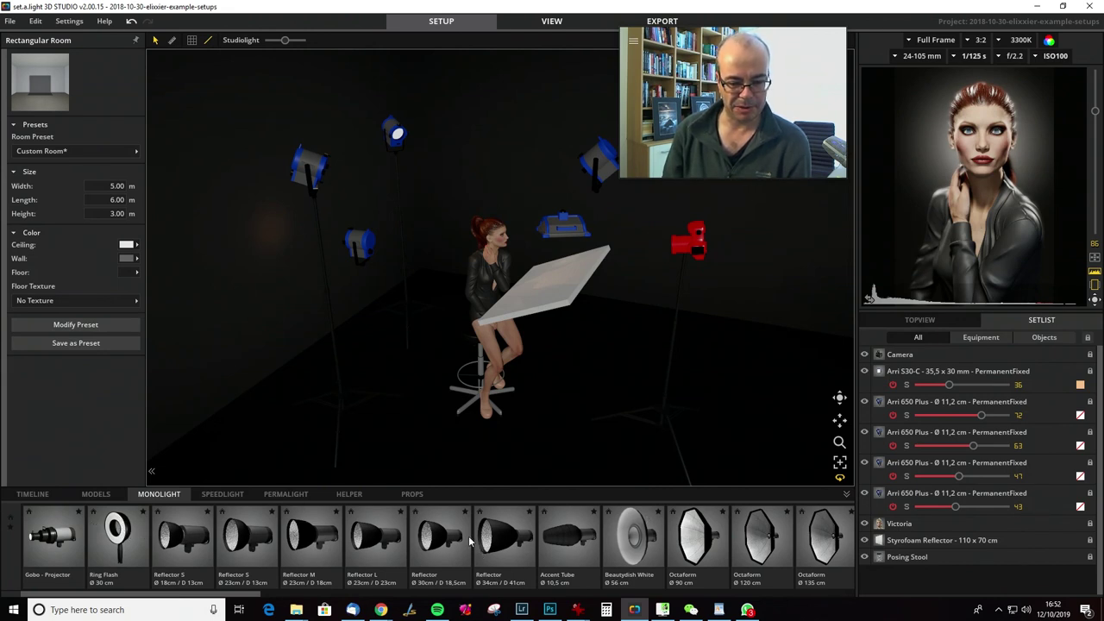
scroll(712, 543, right, 3)
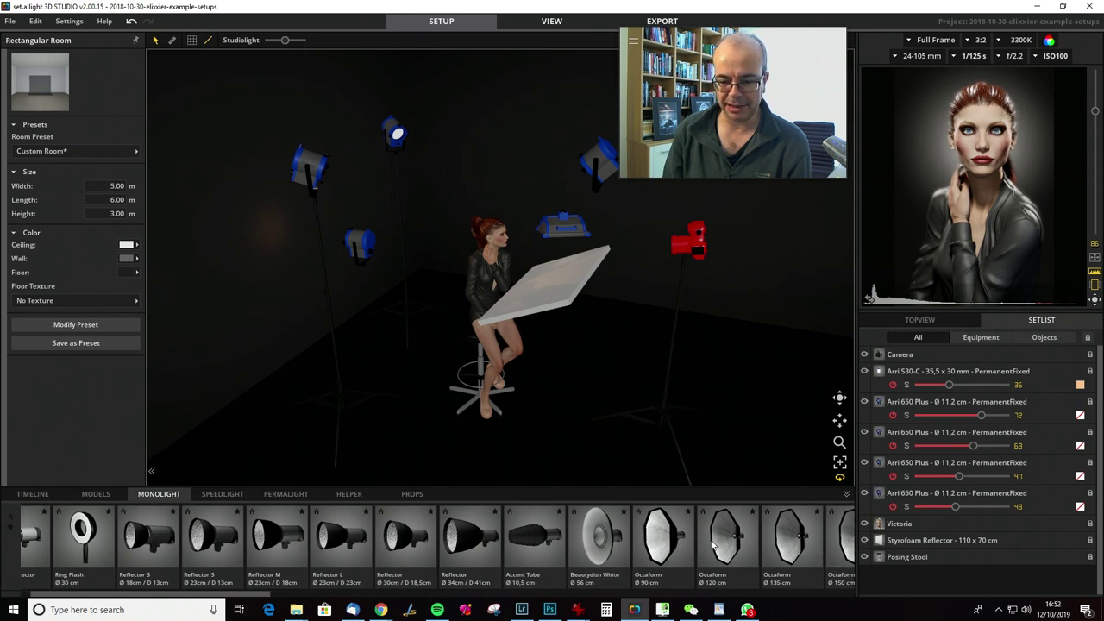
scroll(713, 543, right, 6)
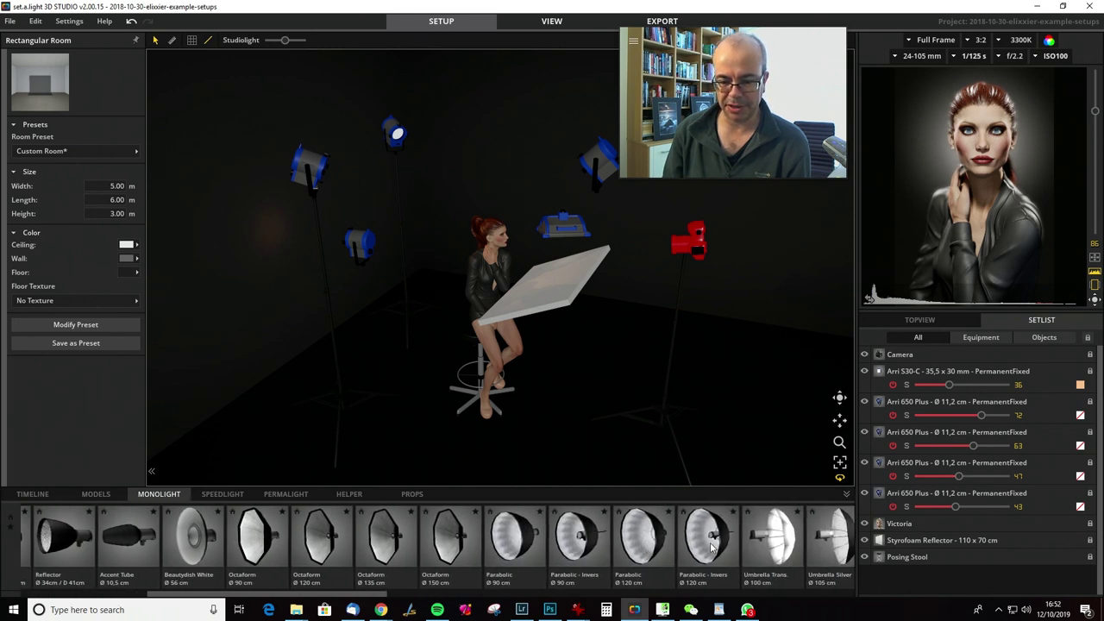
scroll(712, 545, right, 6)
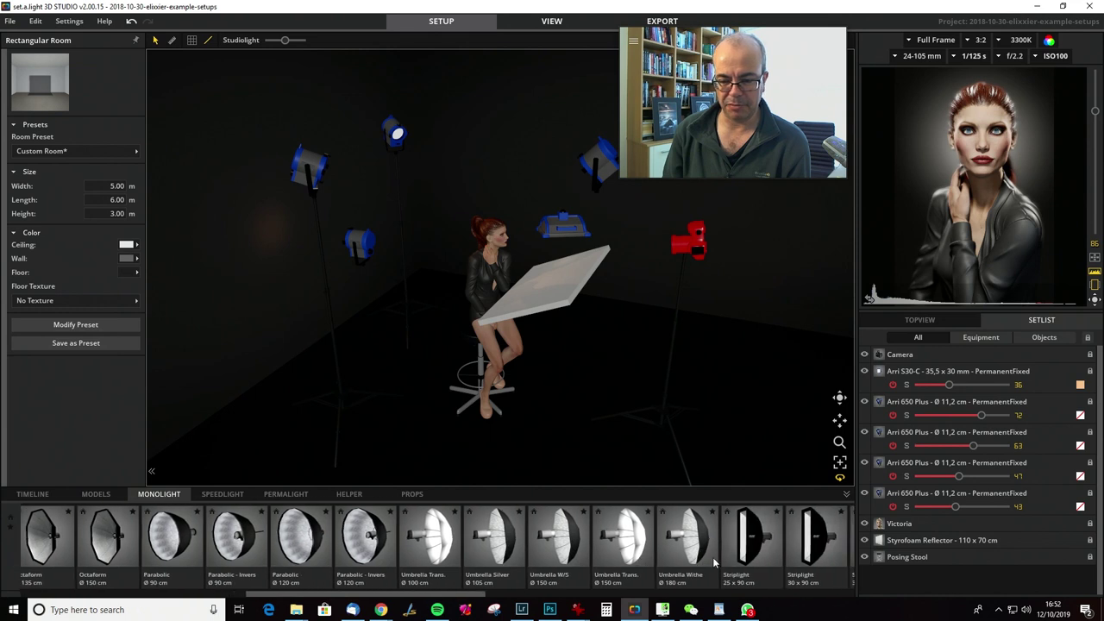
scroll(720, 549, right, 7)
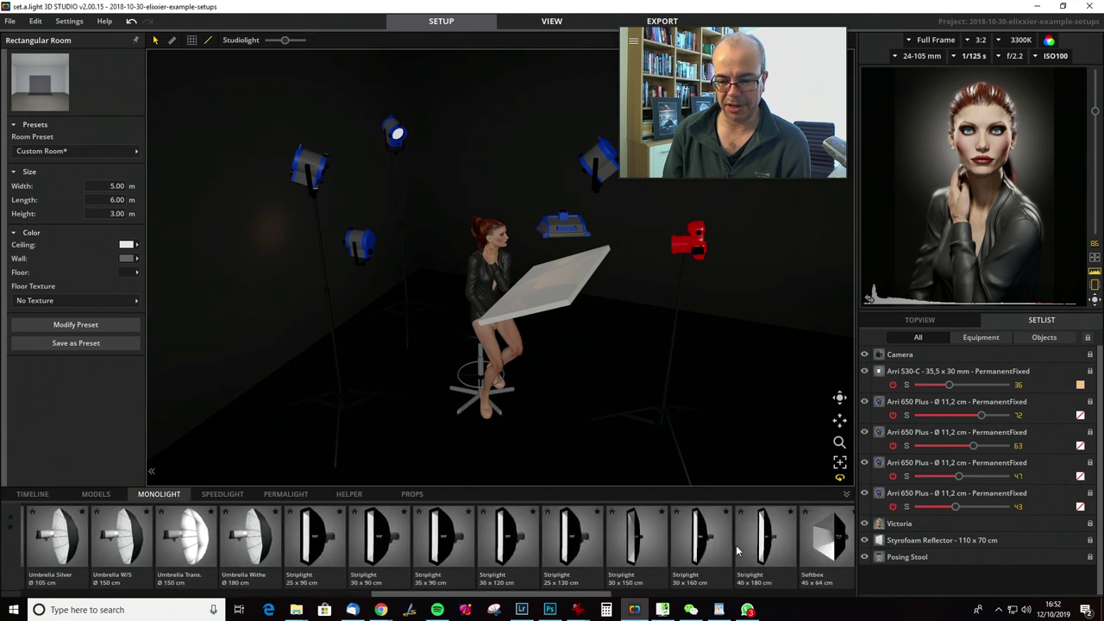
scroll(737, 552, right, 6)
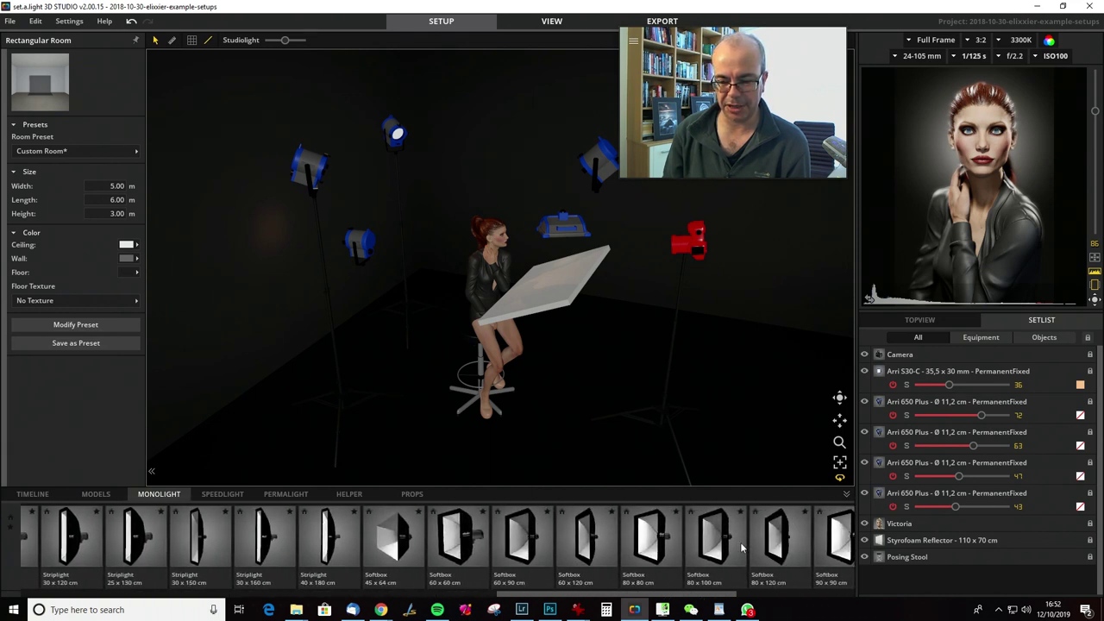
scroll(740, 543, right, 3)
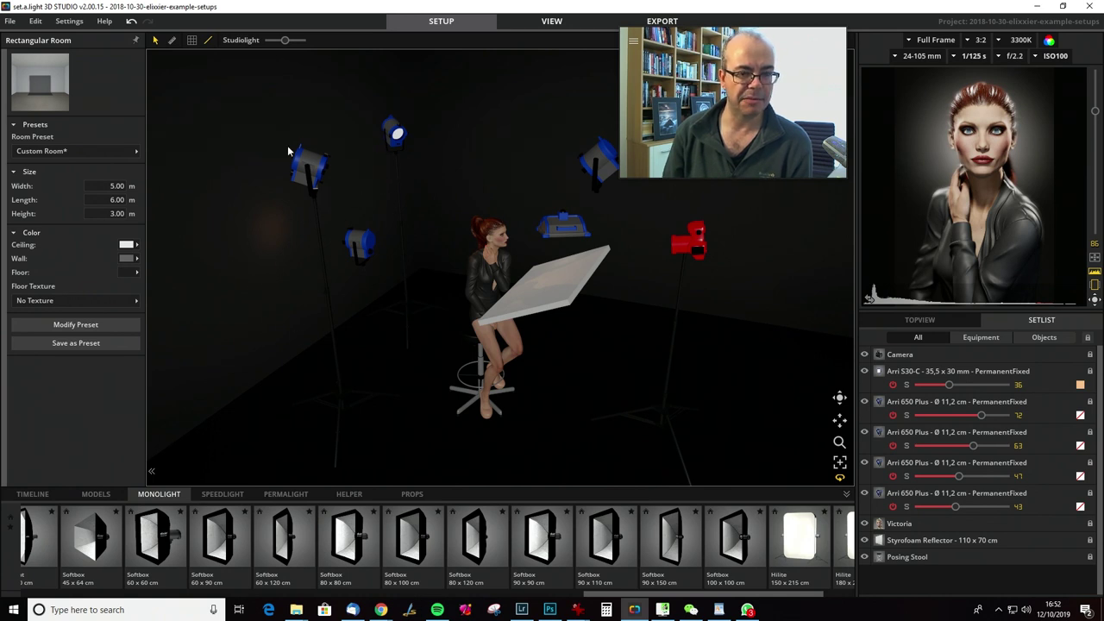
Look through the library of human models available for the scene
click(98, 495)
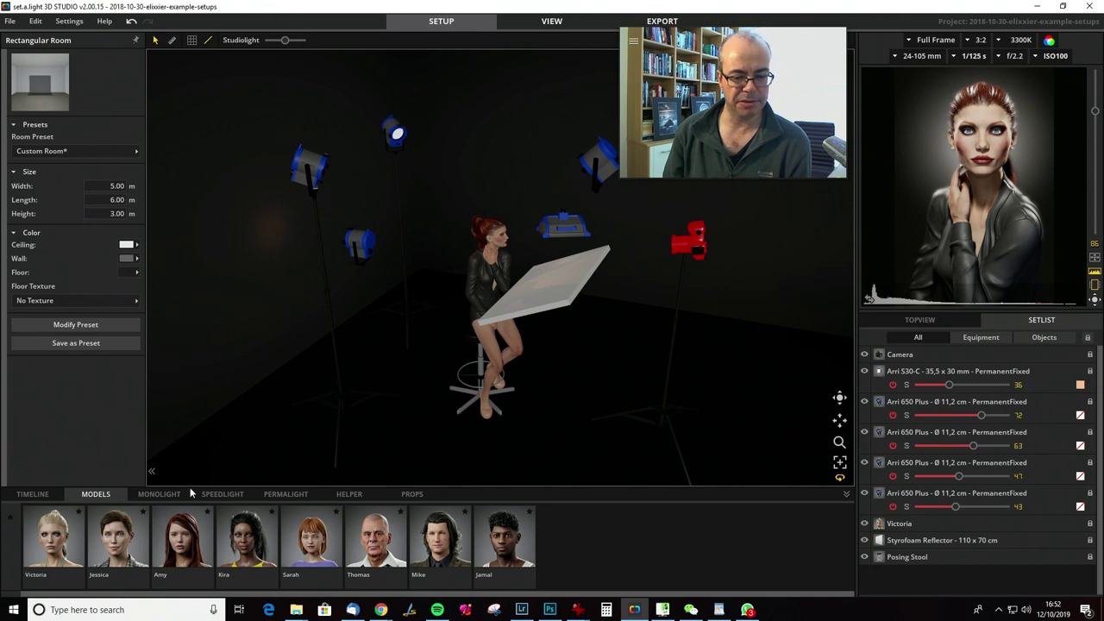
click(35, 494)
click(91, 494)
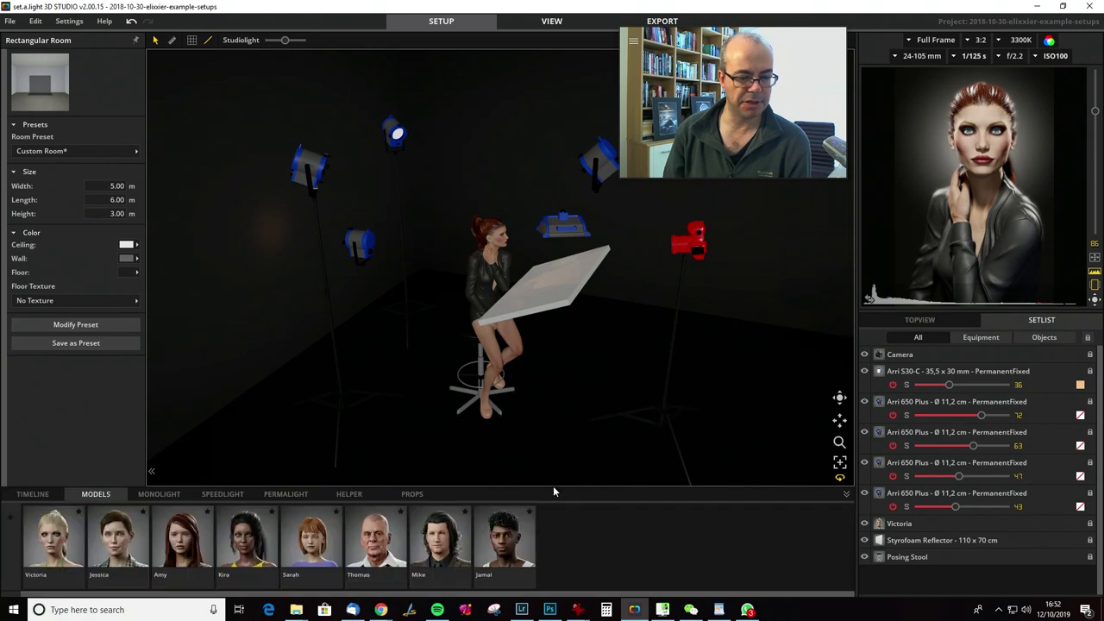
Collapse the equipment library and examine the seated model's lighting setup from higher and side angles
click(846, 494)
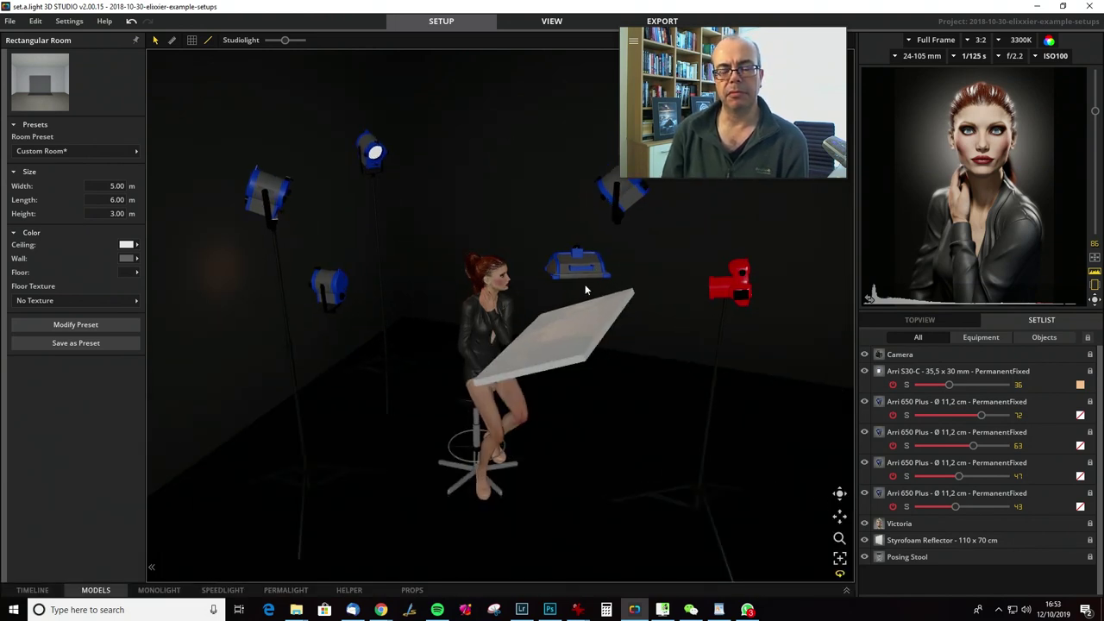
drag(564, 297, 423, 365)
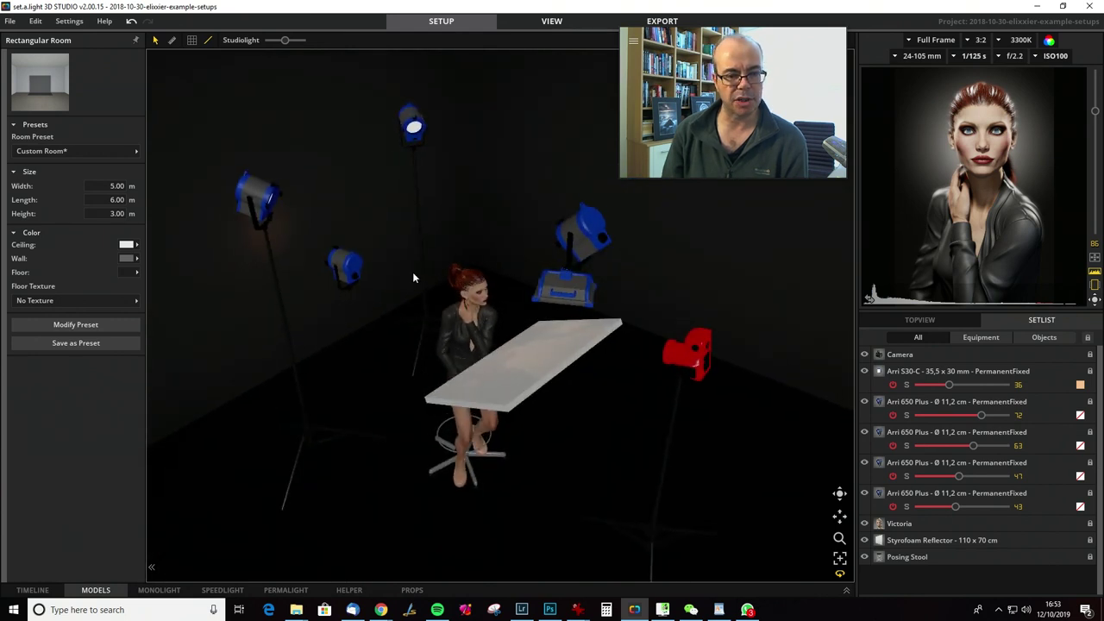
drag(292, 262, 334, 115)
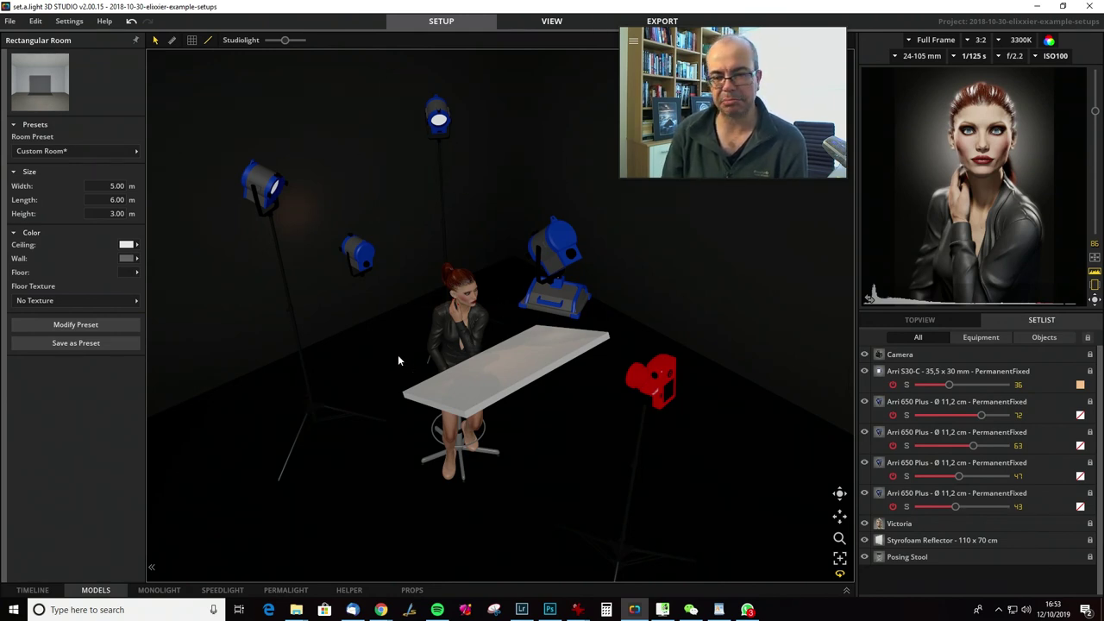
drag(387, 367, 623, 246)
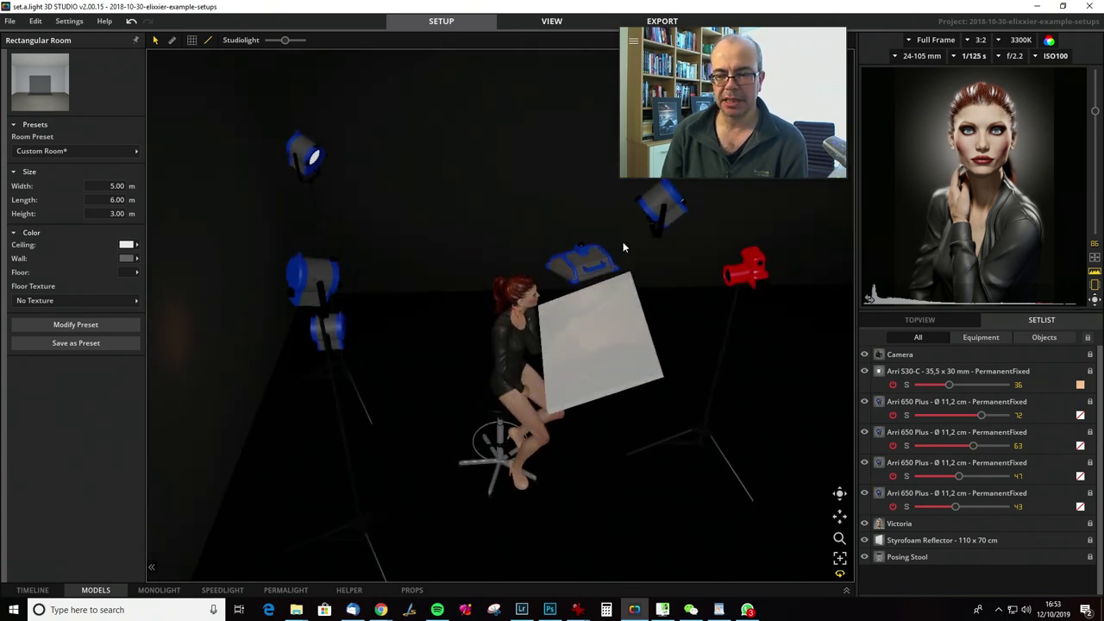
Minimize the 3D studio and the photos APC_0450.JPG and IMG_4212.jpg, and bring the portrait _OHL0491-Edit-Wallpaper.jpg to the front
click(1040, 7)
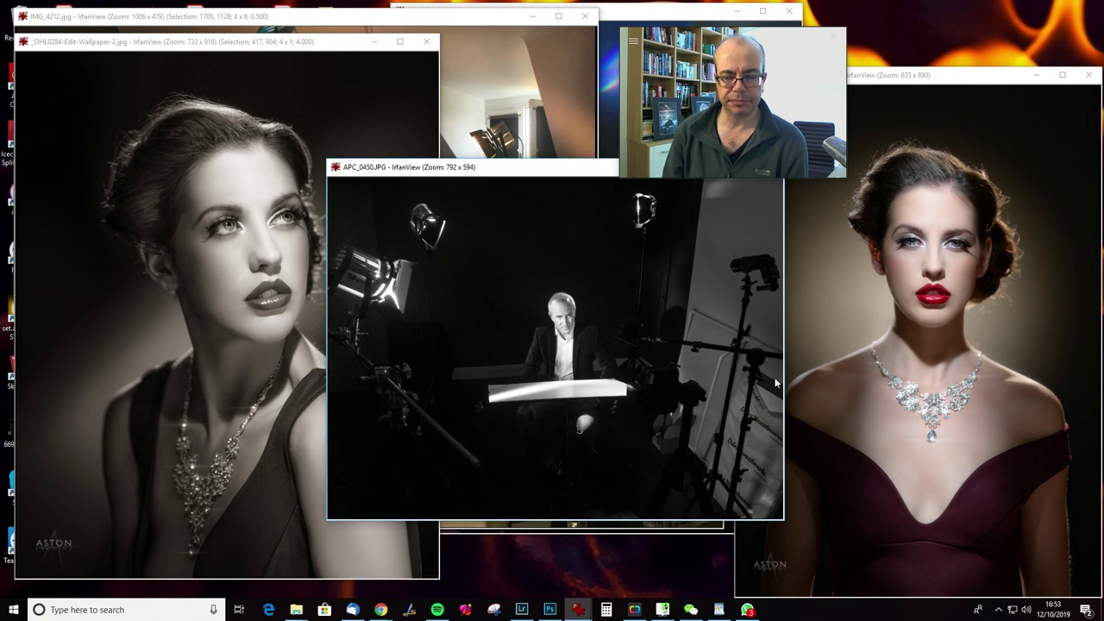
drag(462, 170, 315, 243)
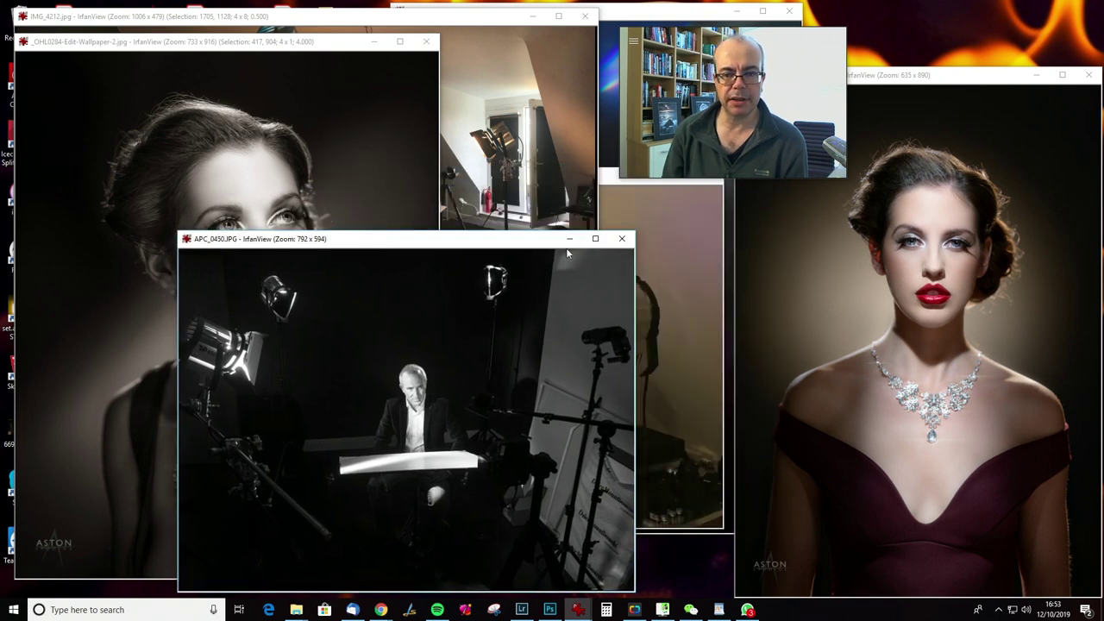
click(569, 247)
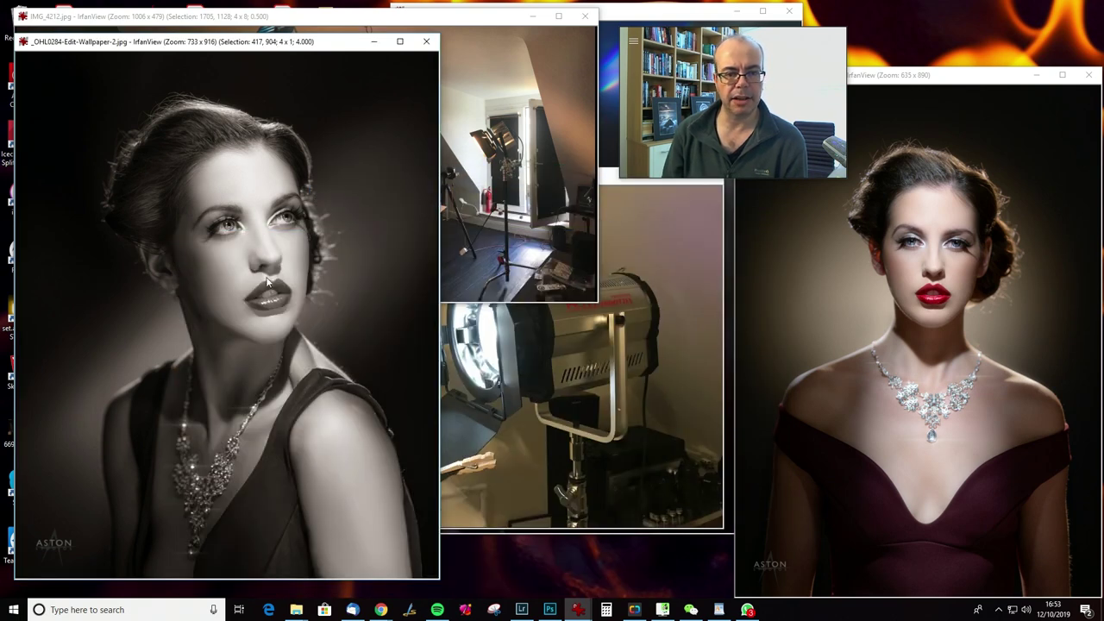
click(532, 15)
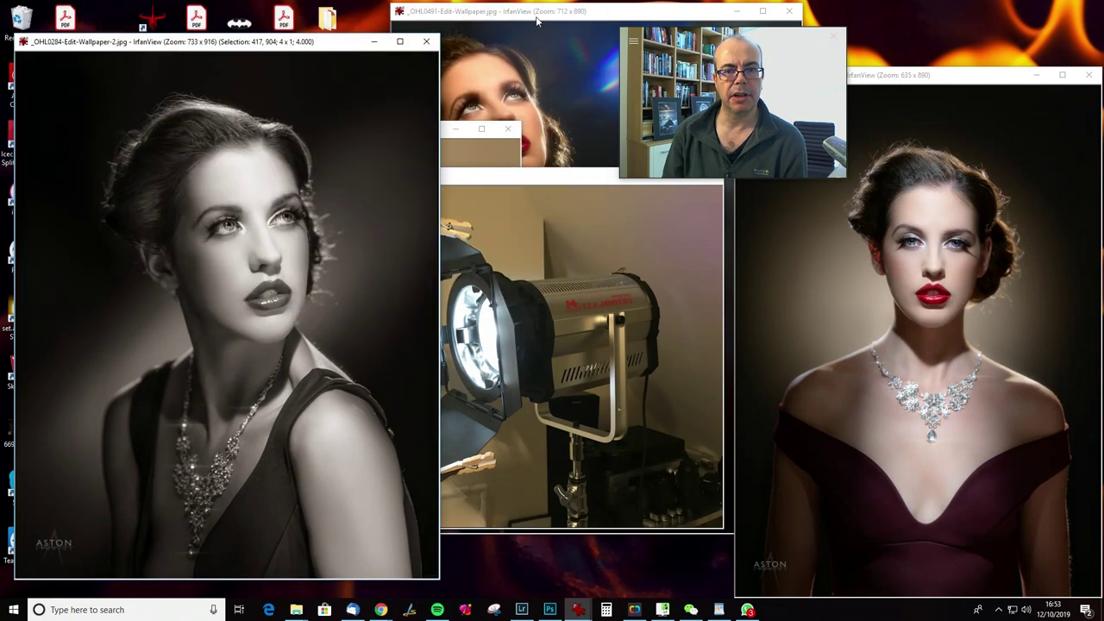
click(543, 58)
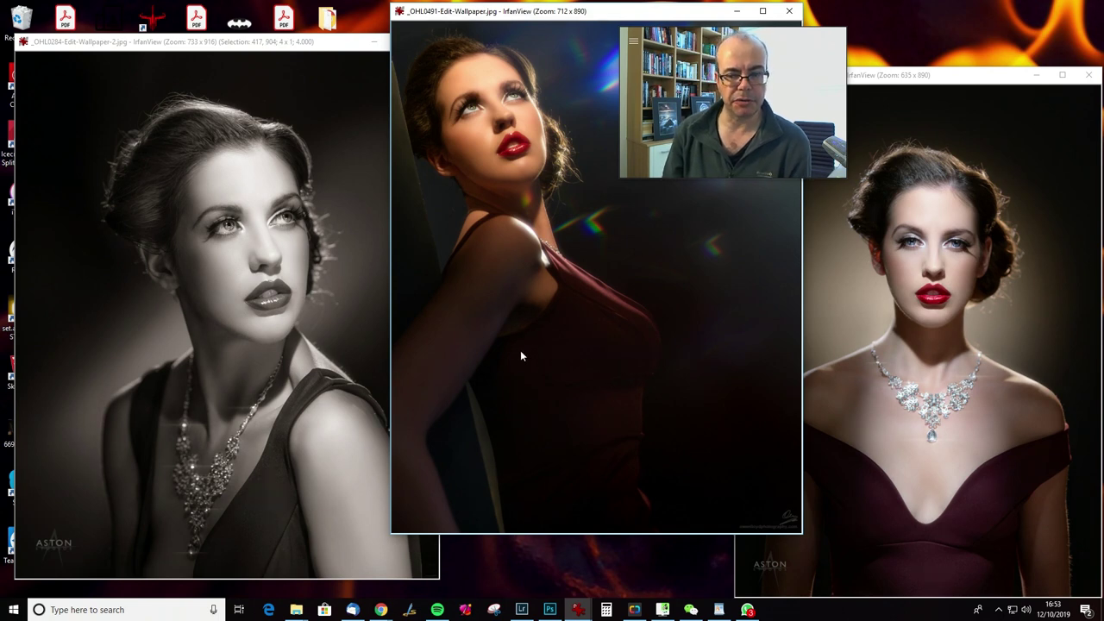
Switch to Lightroom Classic and move the webcam window clear of the open portrait _OHL0304.NEF
click(524, 610)
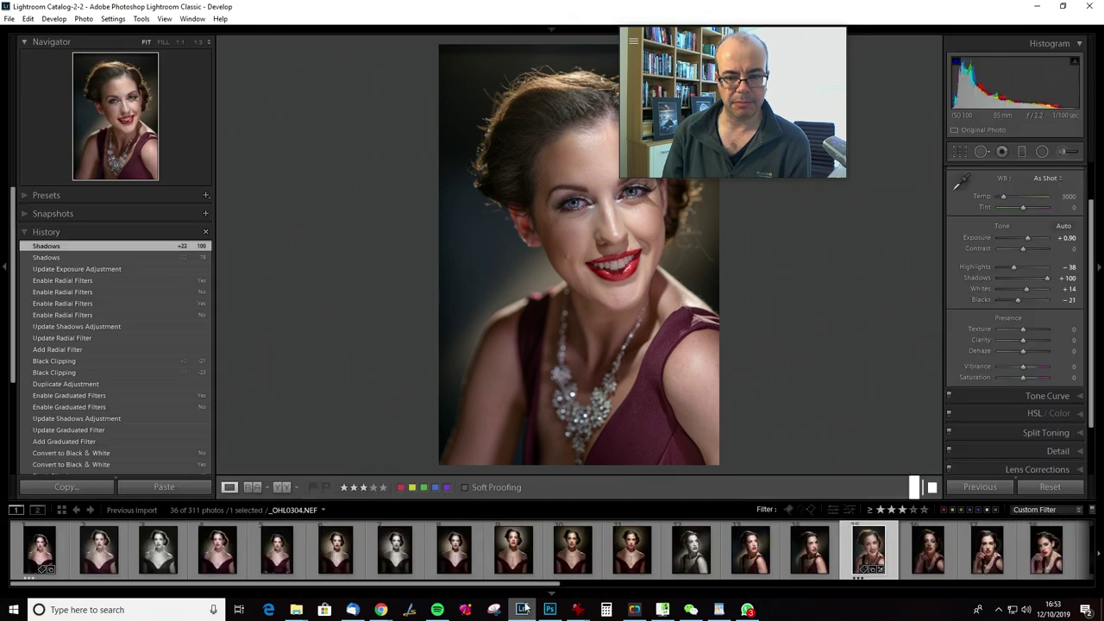
click(827, 39)
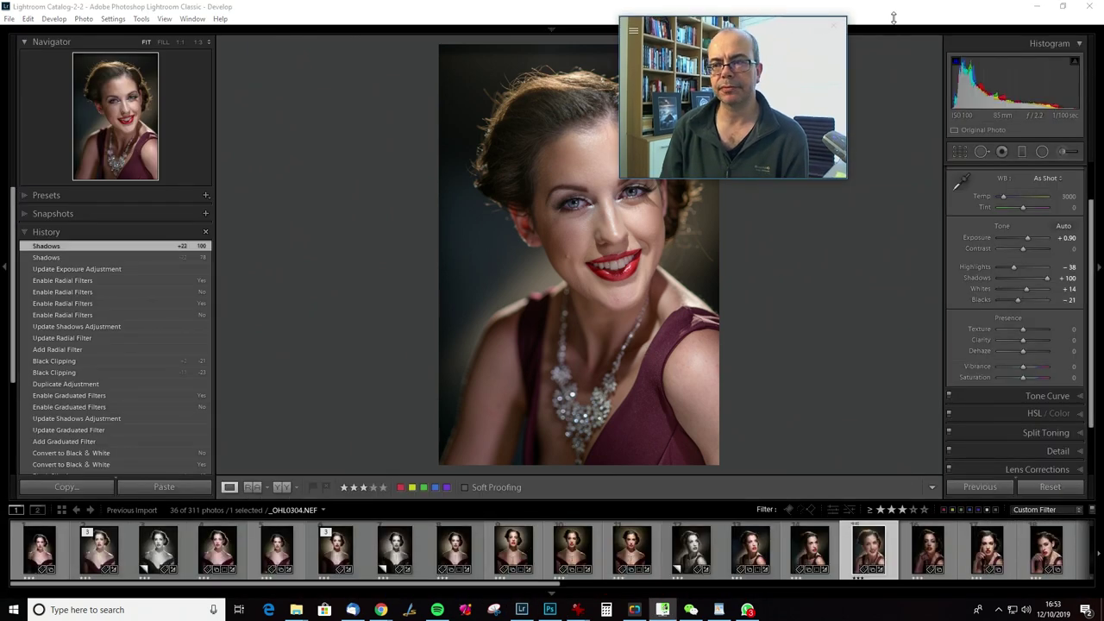
drag(739, 34, 951, 26)
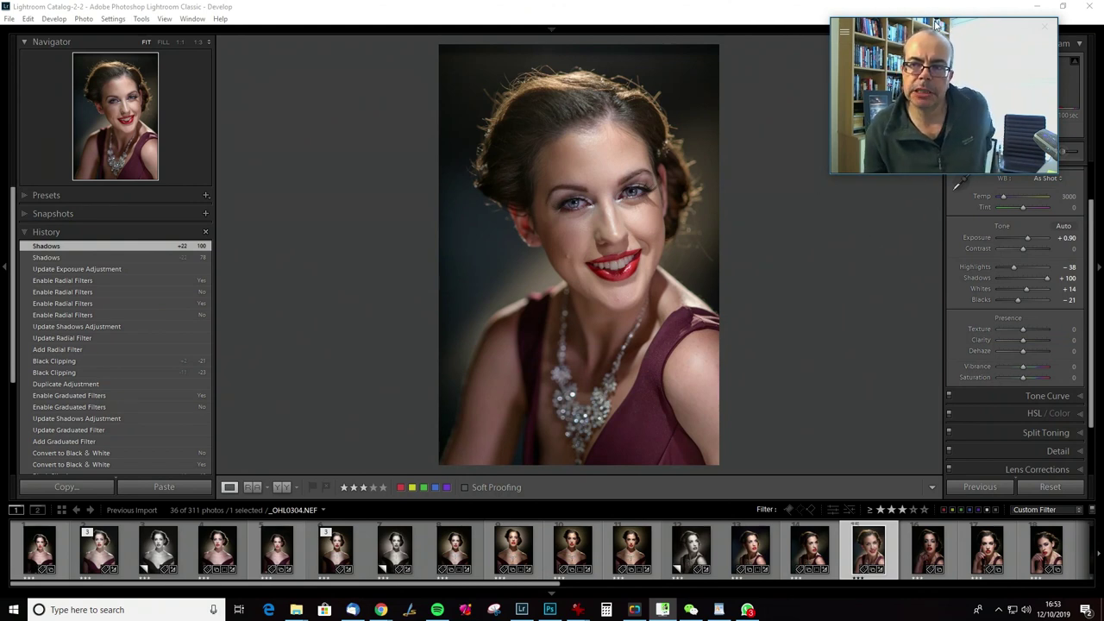
drag(937, 24, 851, 24)
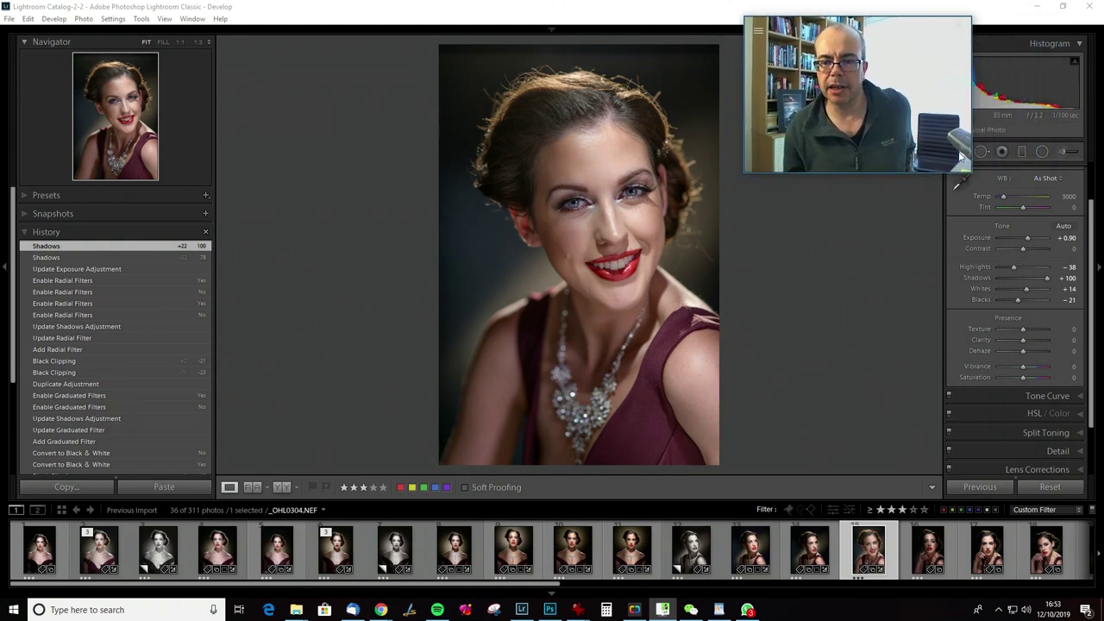
drag(880, 25, 855, 19)
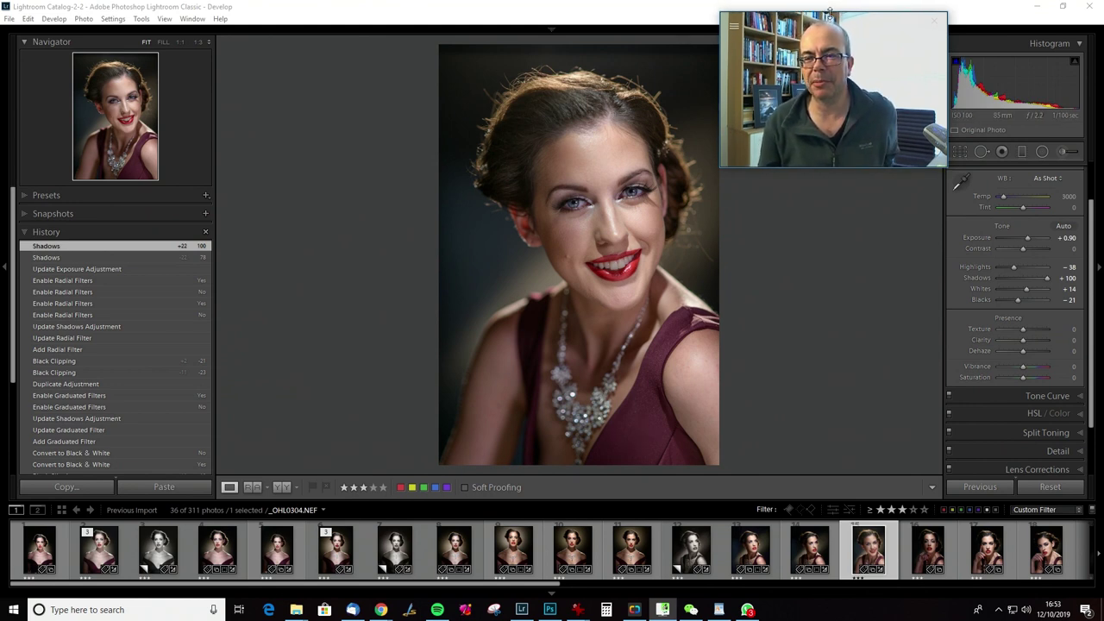
drag(833, 28, 861, 34)
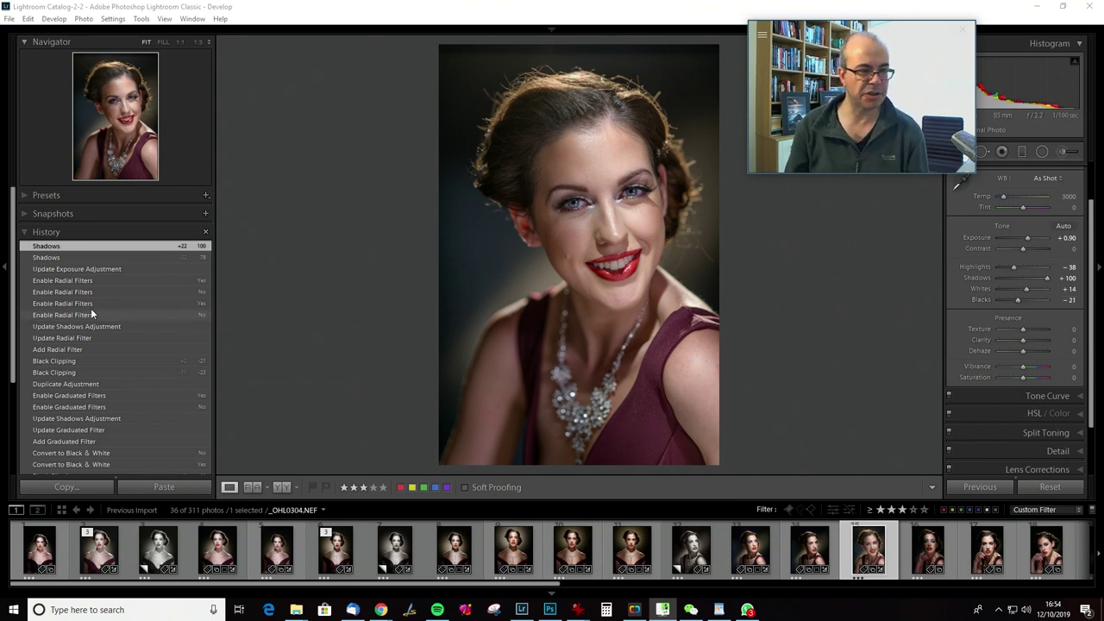
Return the portrait to its Import history state, and replay the Camera Portrait profile, Shadows 100 and Exposure 0.70 edits
scroll(90, 308, down, 5)
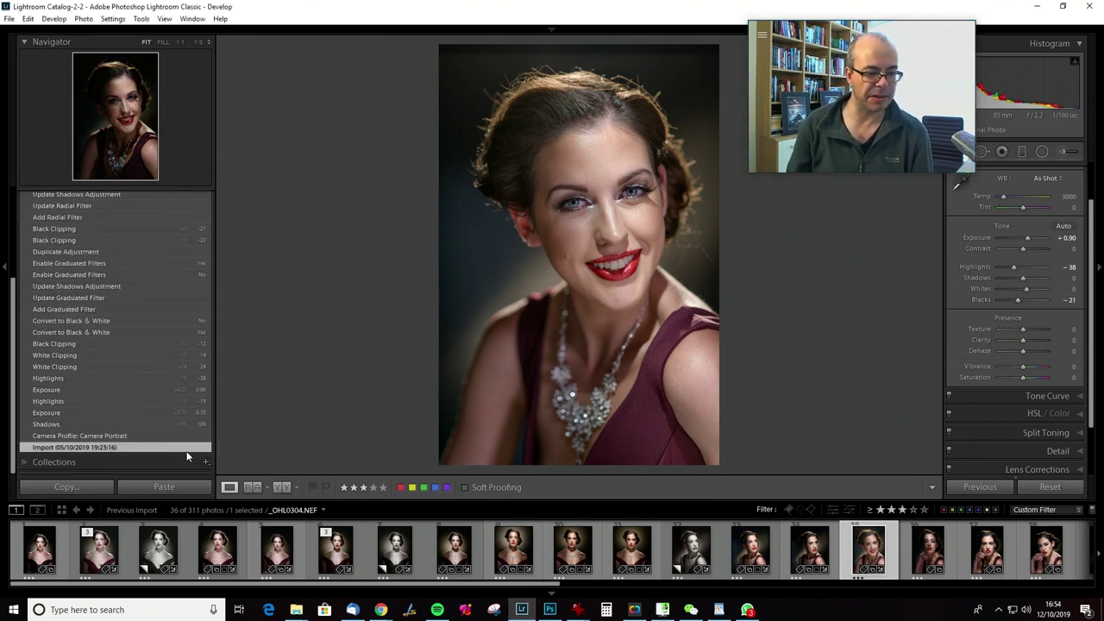
click(150, 447)
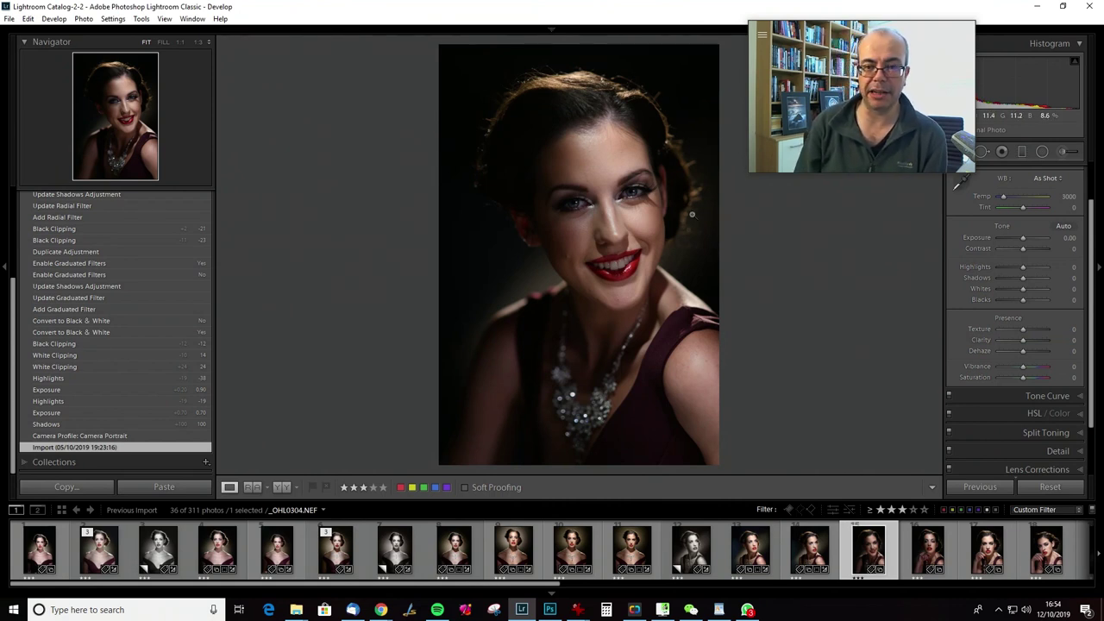
click(148, 437)
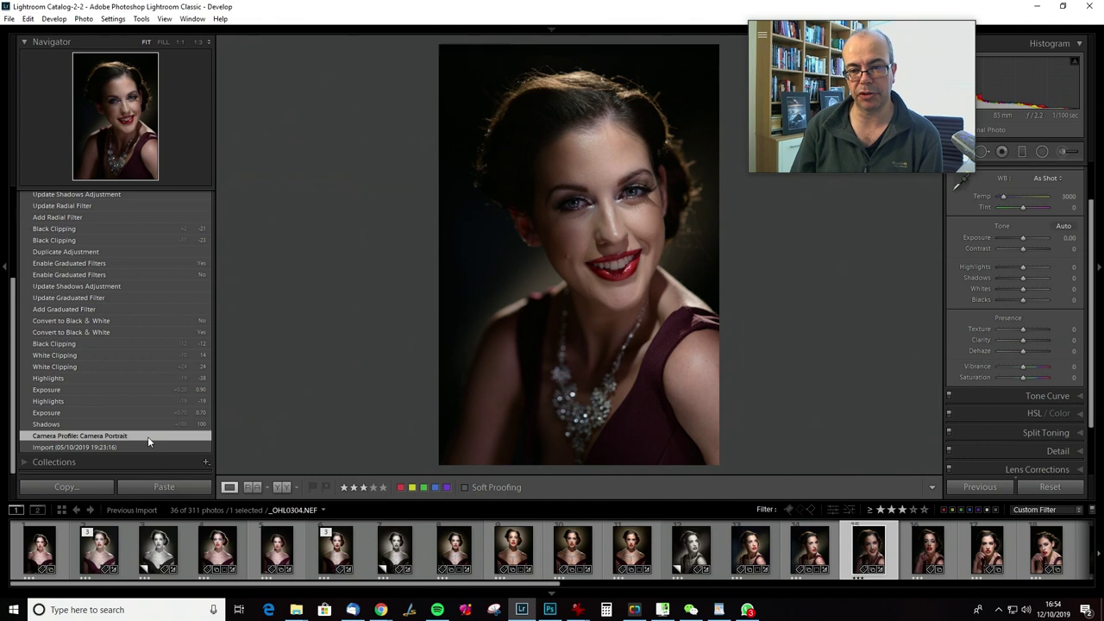
click(148, 424)
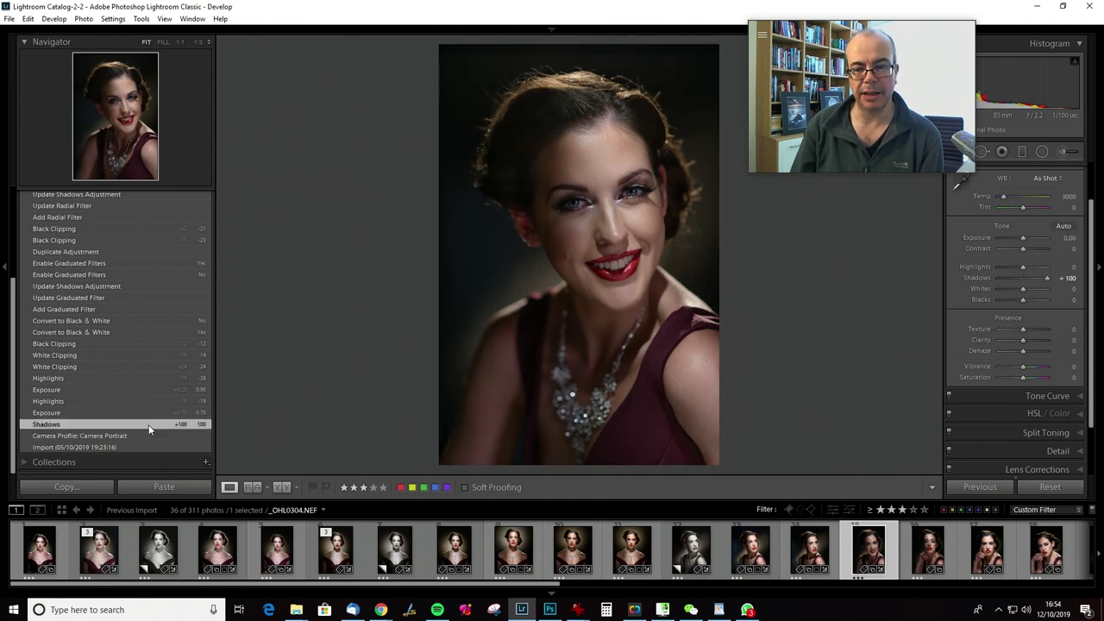
click(148, 415)
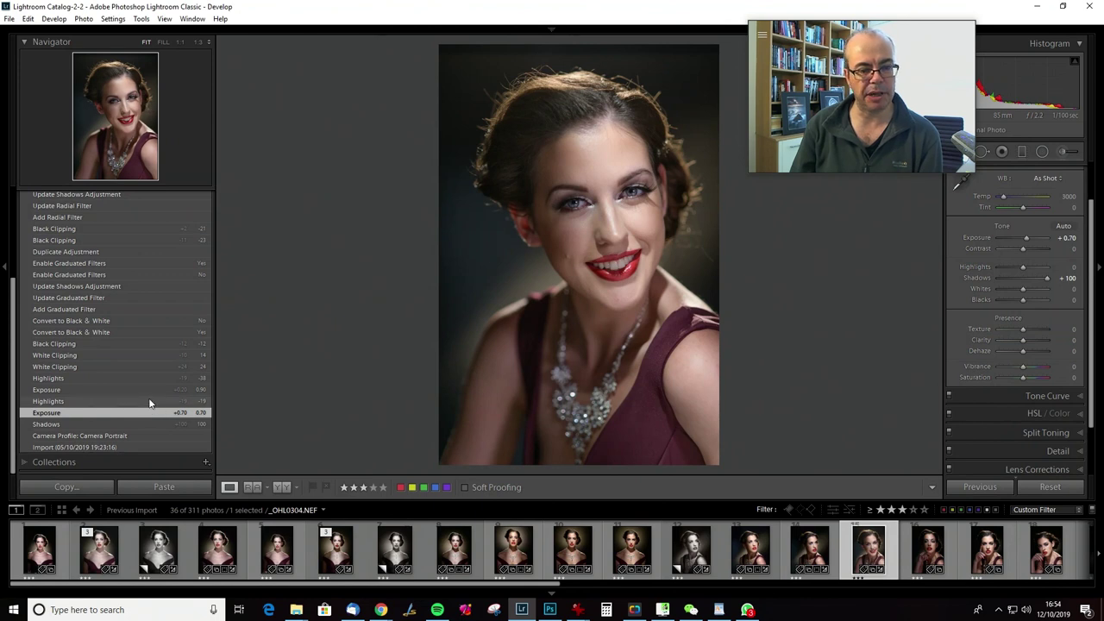
Replay the history edits Highlights -19, Exposure 0.90 and Highlights -38 on the portrait
click(149, 402)
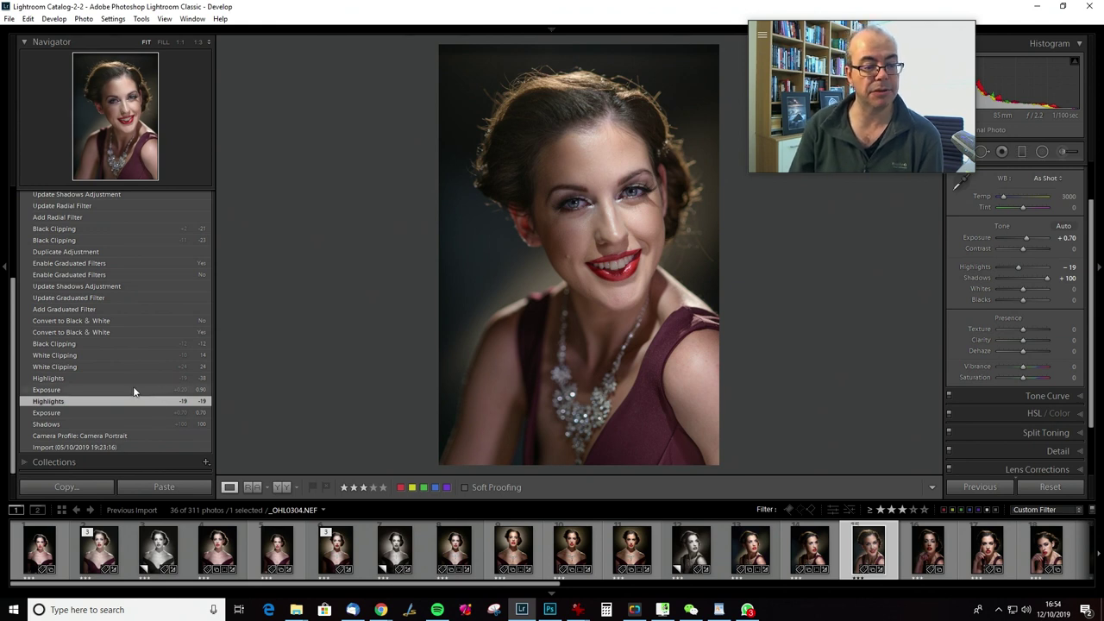
click(132, 387)
click(130, 378)
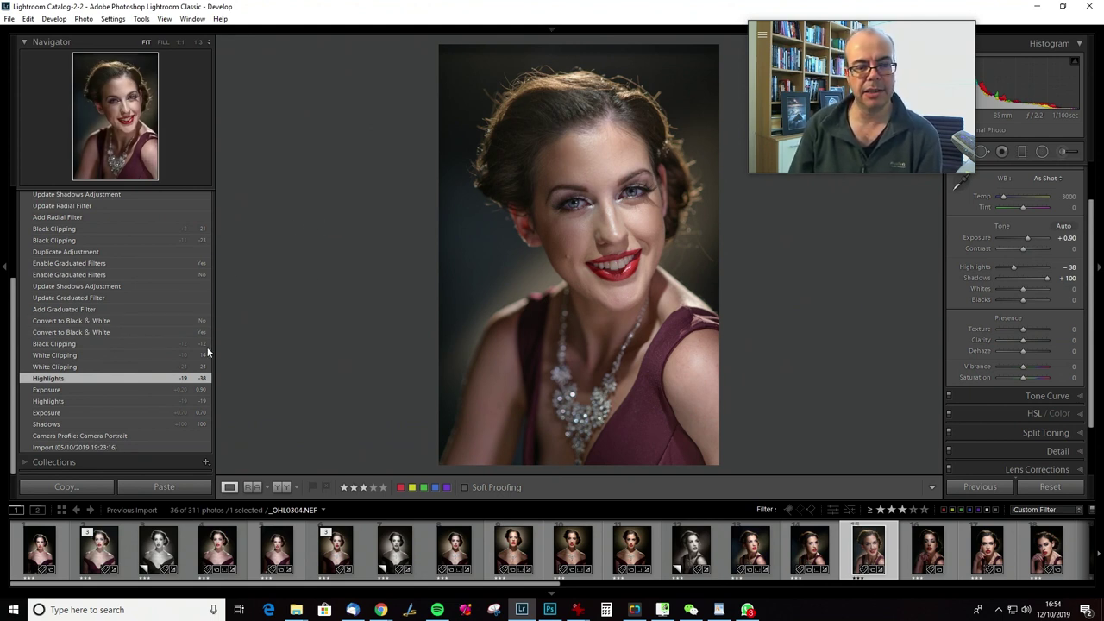
Compare the portrait before and after the White Clipping 24 edit, and advance to White Clipping 14
click(163, 366)
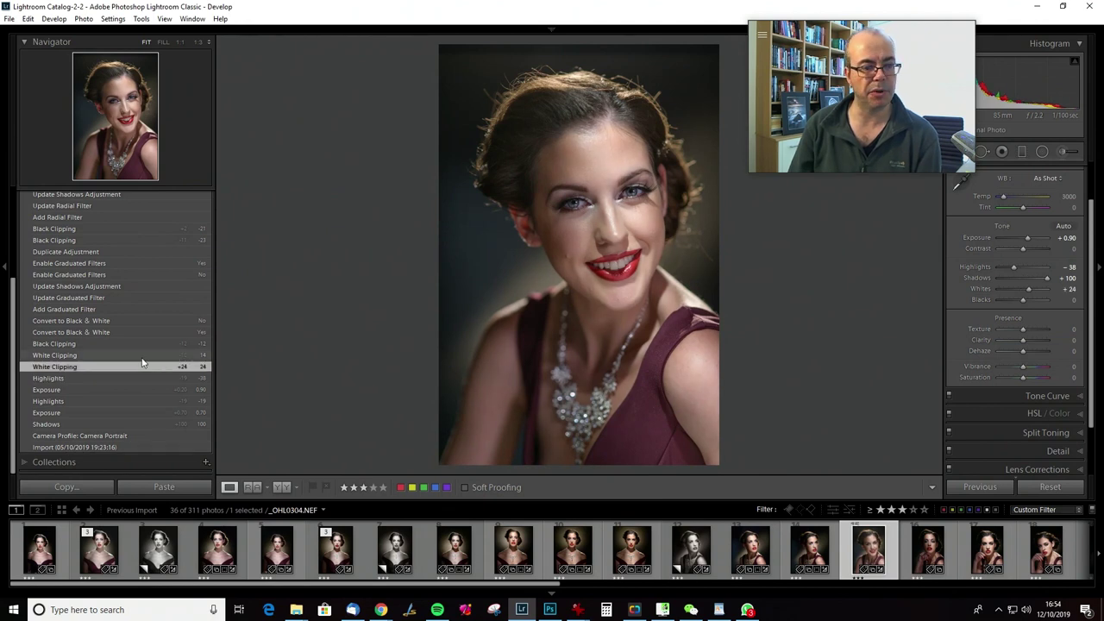
click(156, 377)
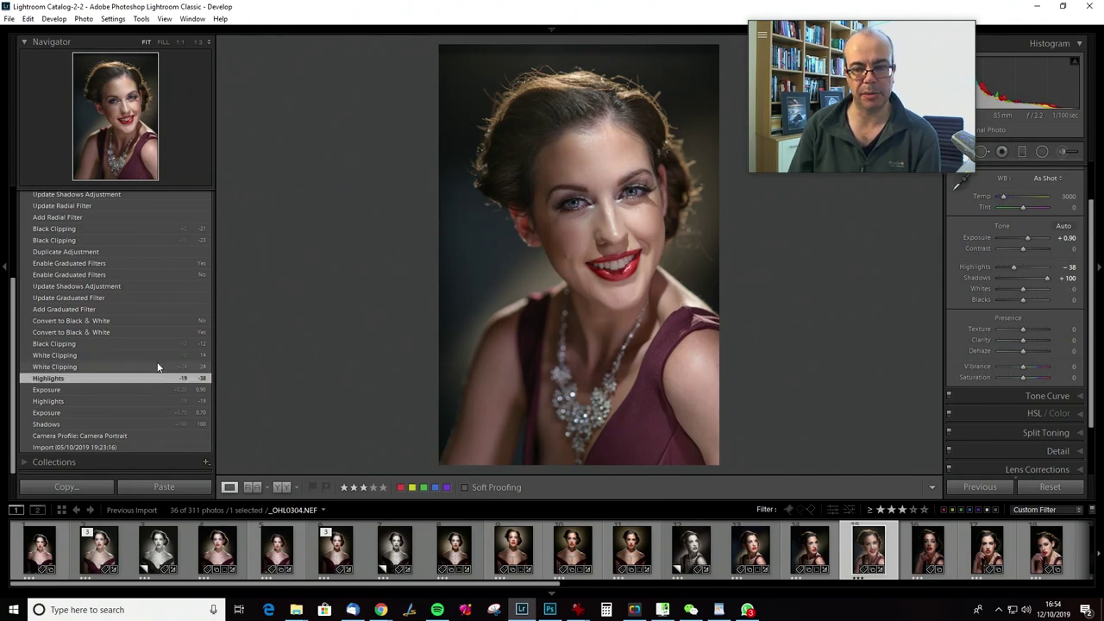
click(156, 366)
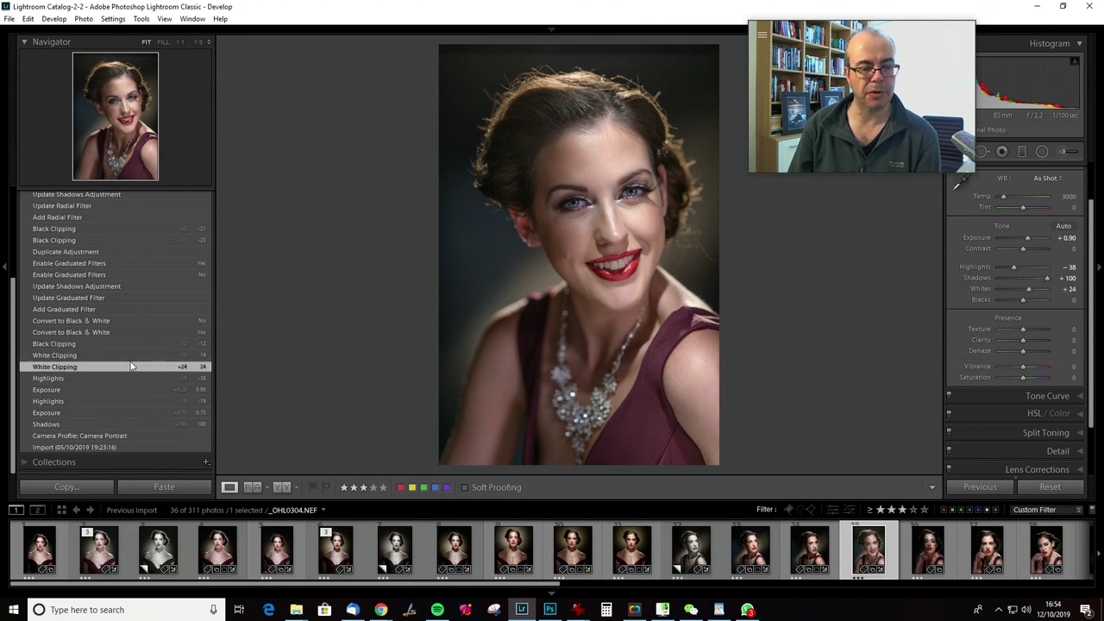
click(128, 356)
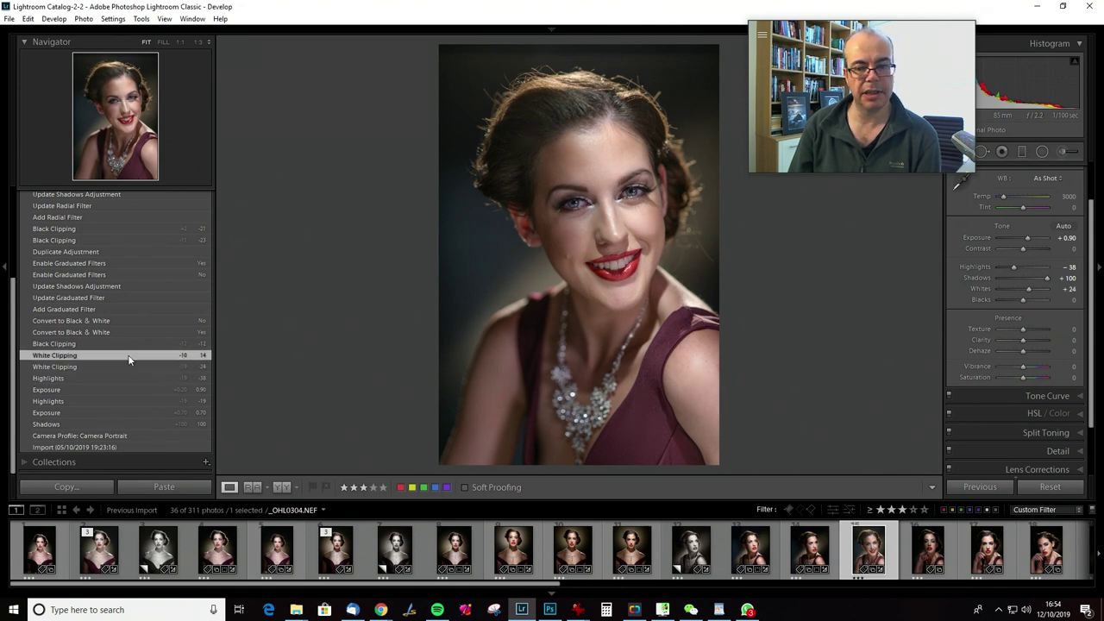
Replay the Black Clipping -12 edit and the black-and-white conversion in its on and off states
click(131, 343)
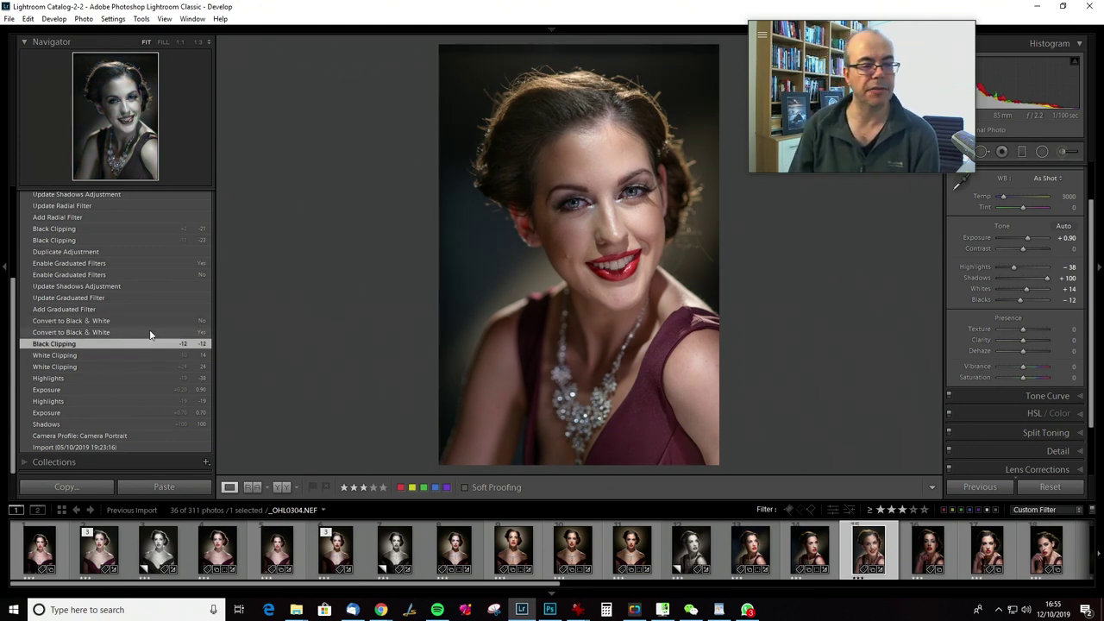
click(149, 332)
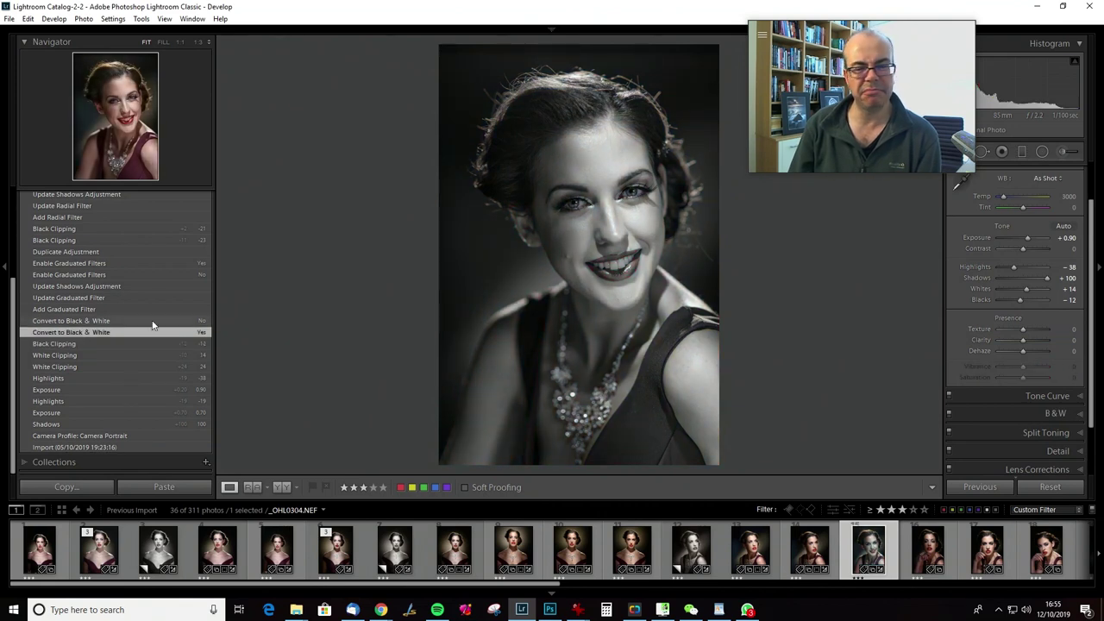
click(152, 324)
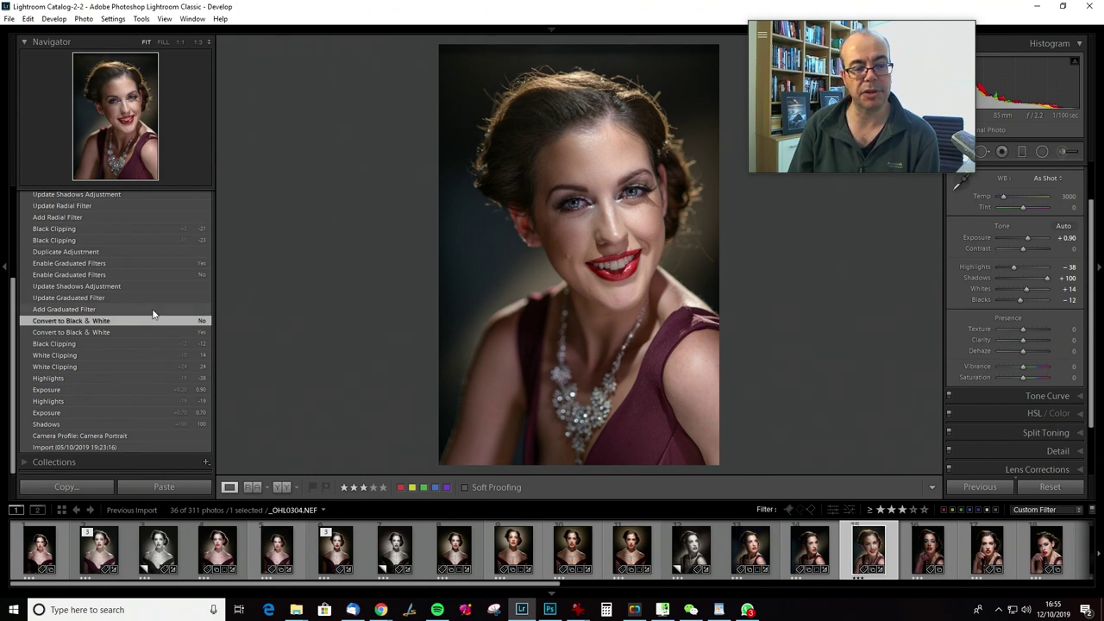
Replay the graduated filter edits: adding and updating it, its shadows adjustment, and the filter disabled and re-enabled
click(153, 312)
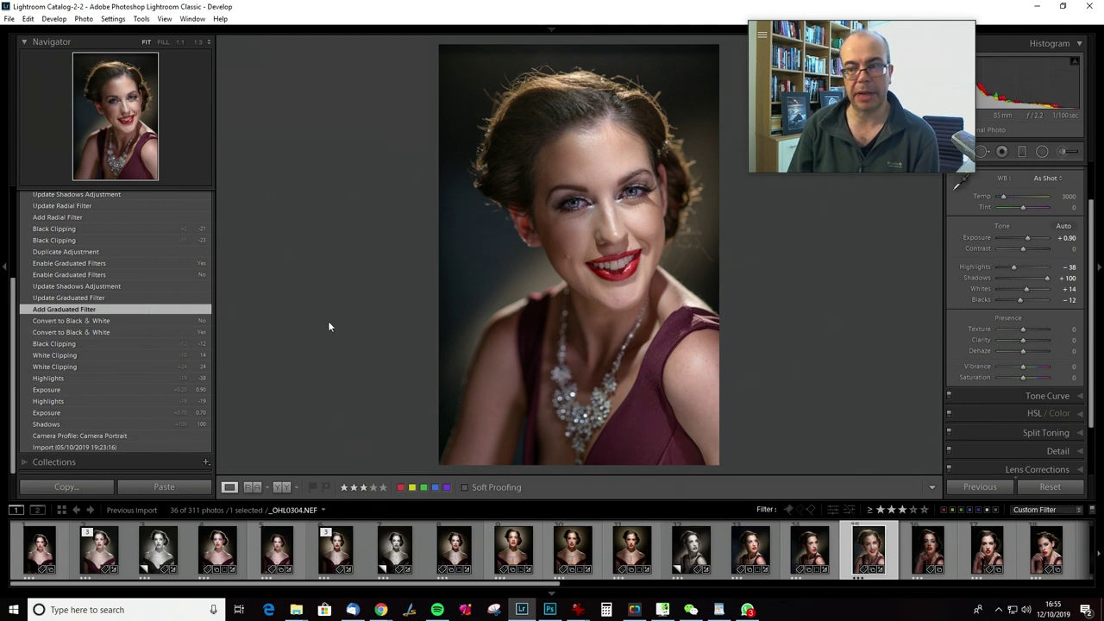
click(152, 298)
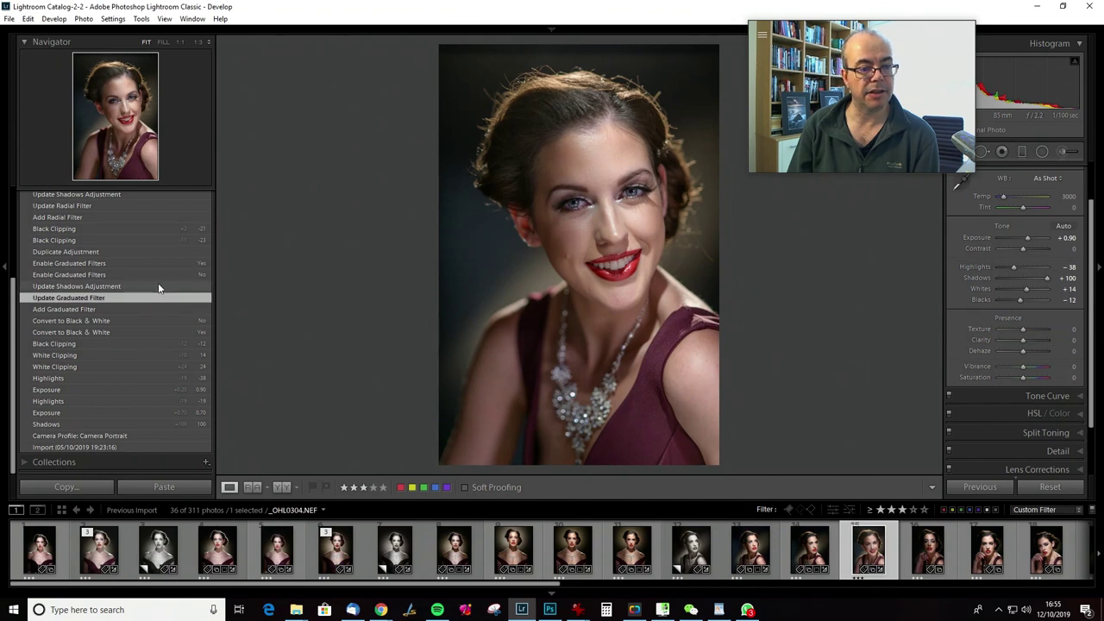
click(159, 286)
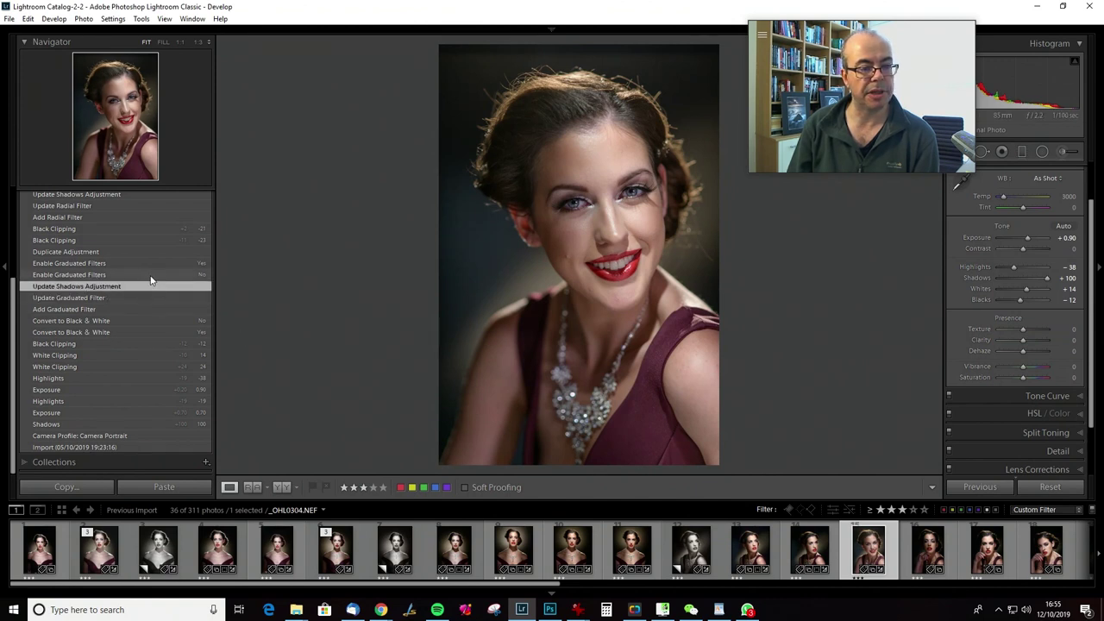
click(151, 274)
click(154, 264)
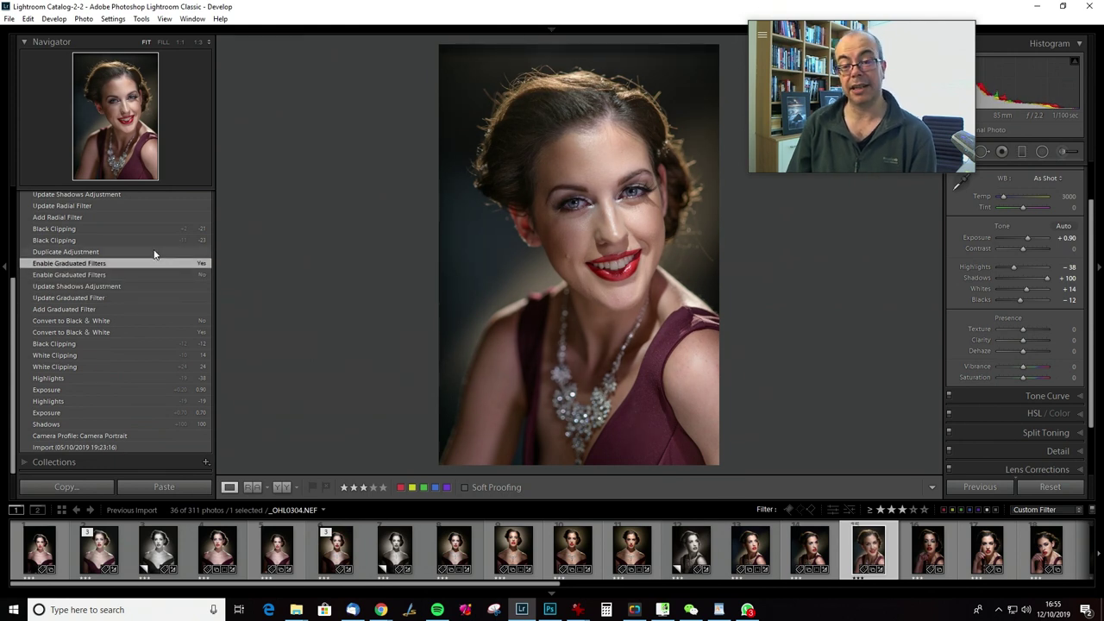
Replay the duplicated filter adjustment and the Black Clipping edits of -23 and -21
click(155, 252)
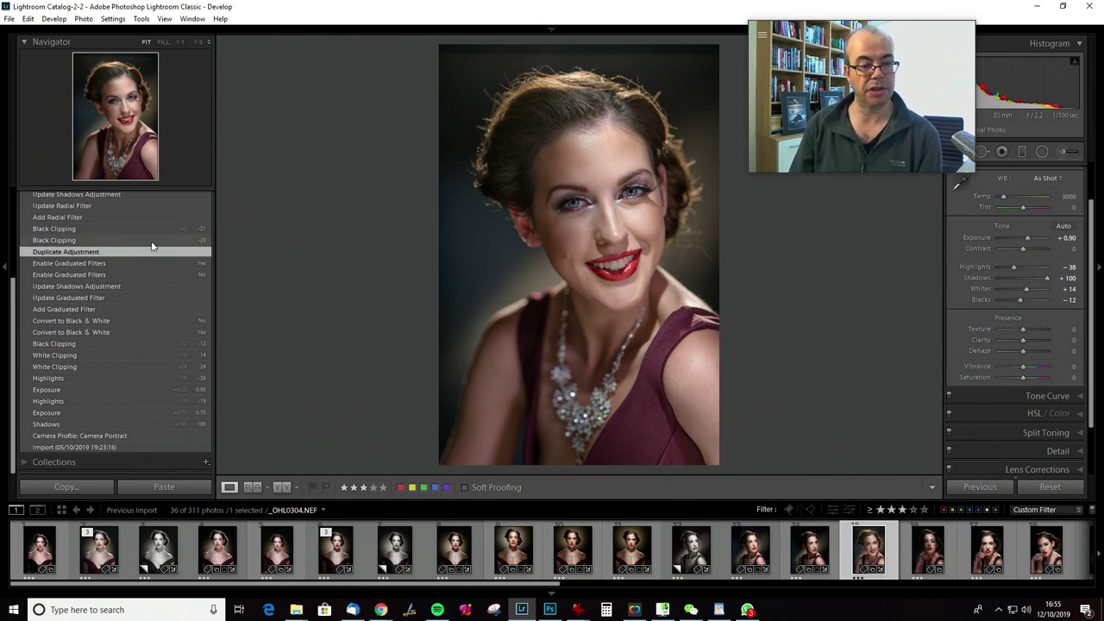
click(151, 242)
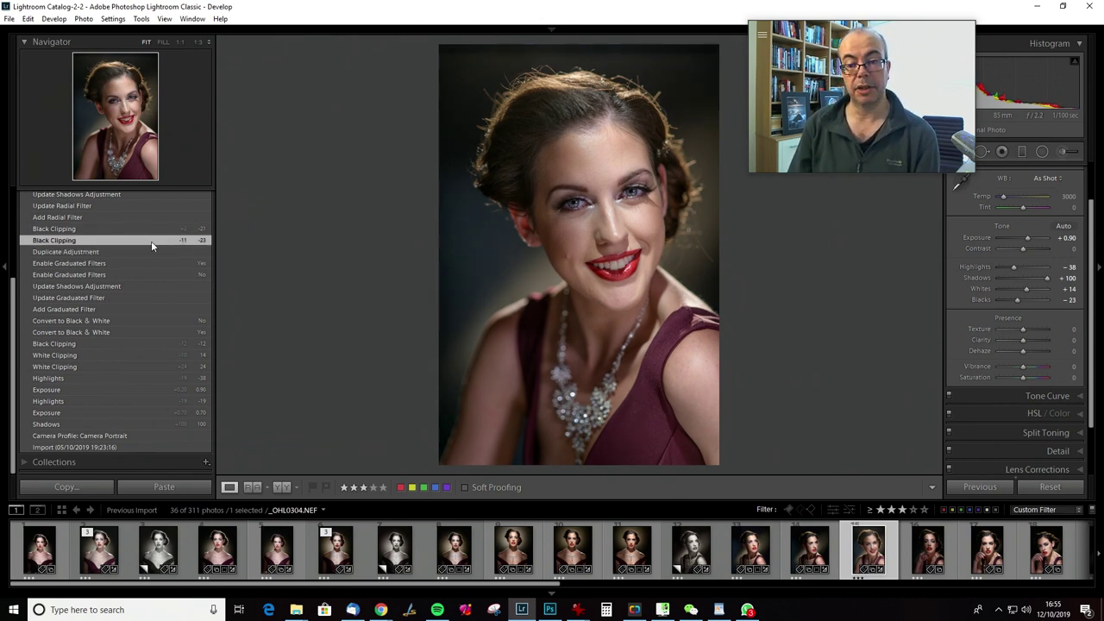
scroll(151, 241, up, 2)
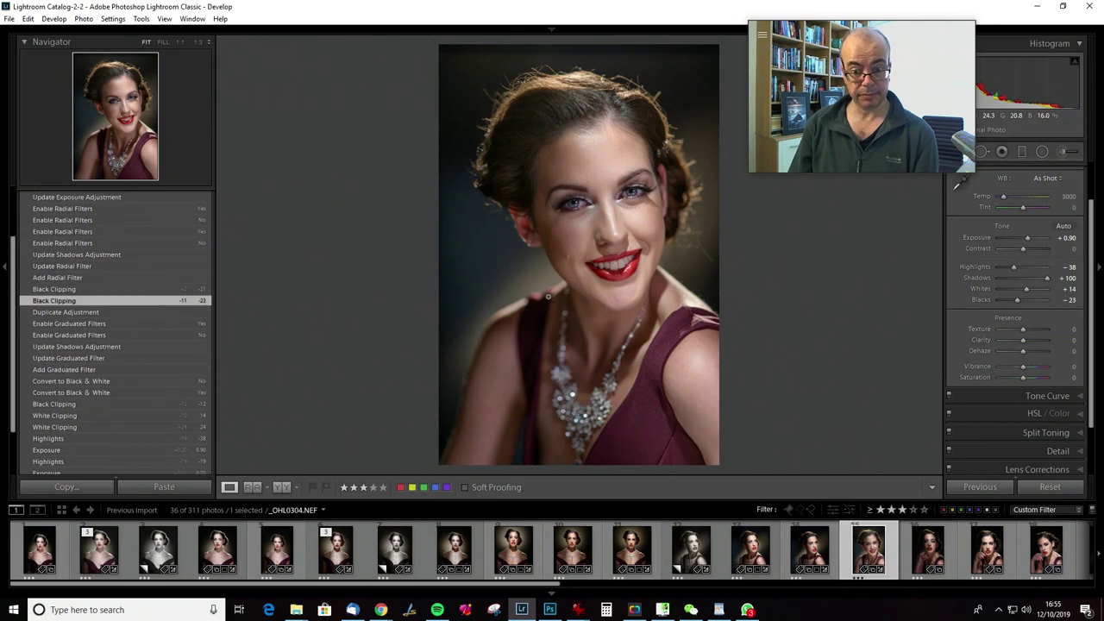
click(144, 291)
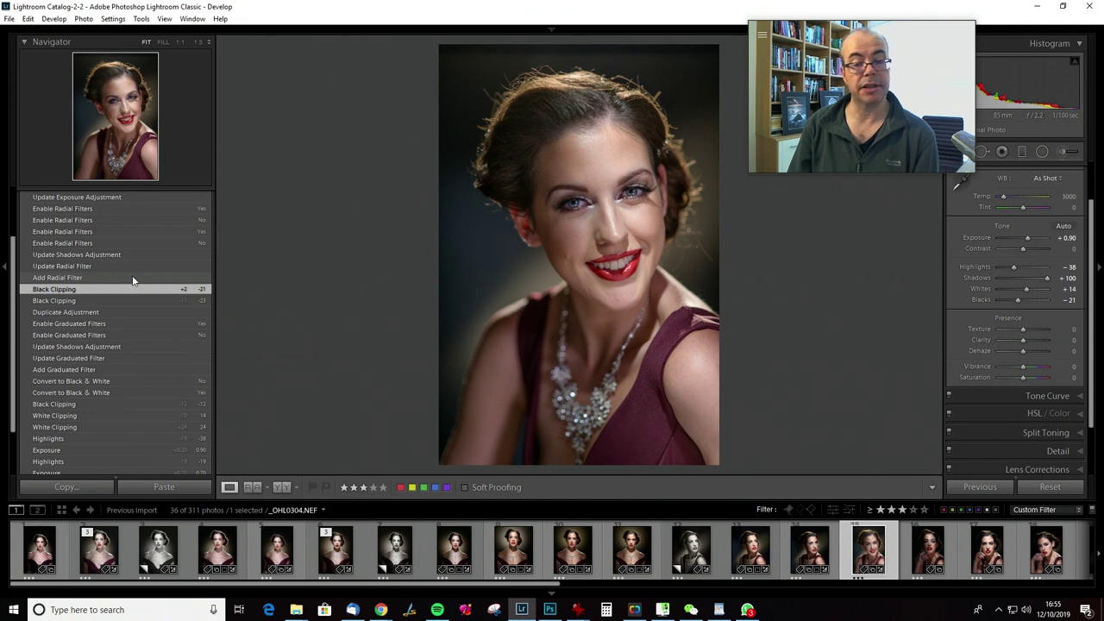
Replay the radial filter edits: adding and updating it, its shadows adjustment, and the filter toggled off and on twice
click(132, 277)
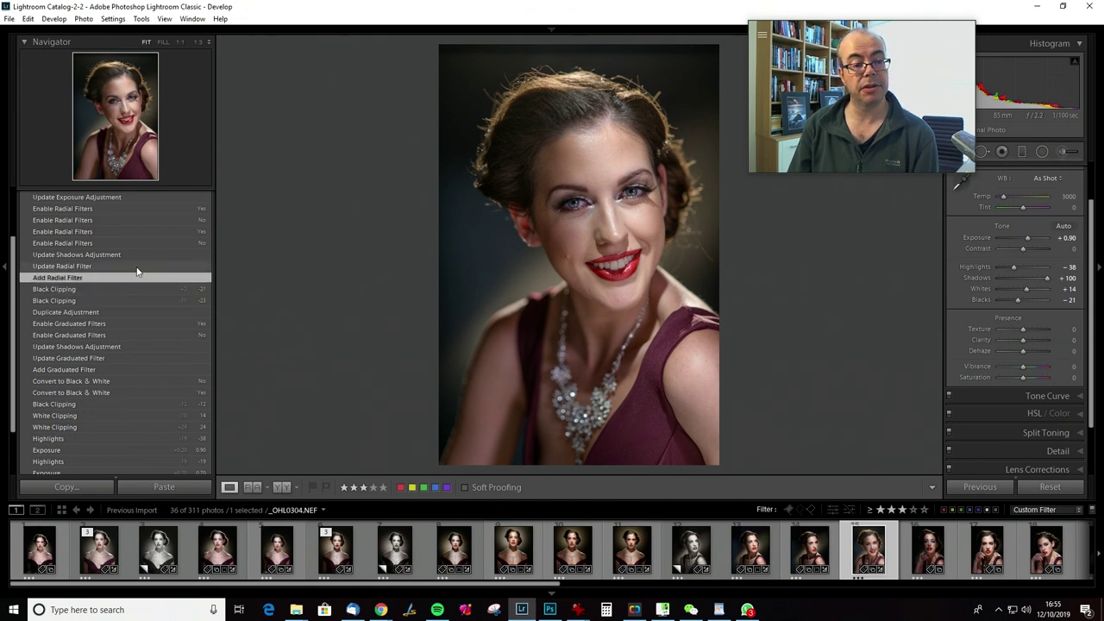
click(136, 266)
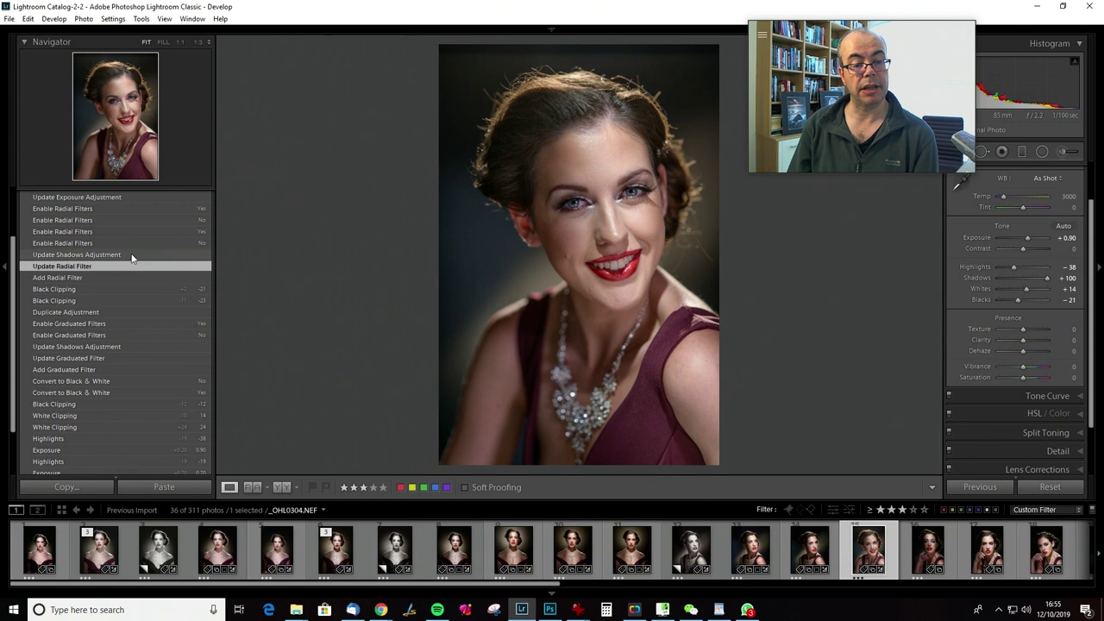
click(132, 255)
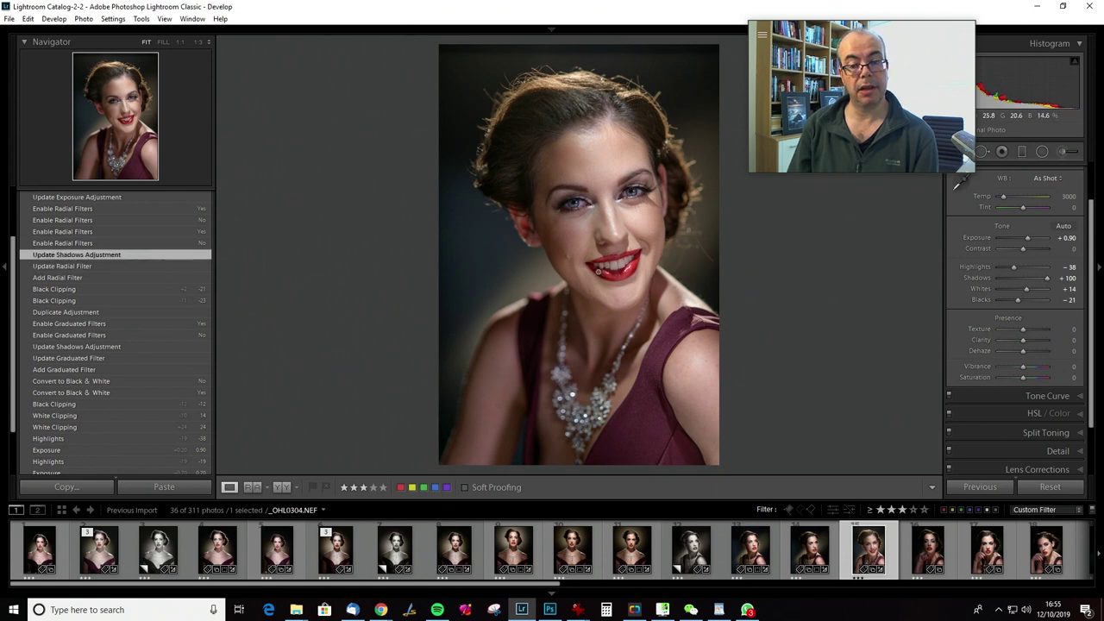
click(156, 243)
click(163, 231)
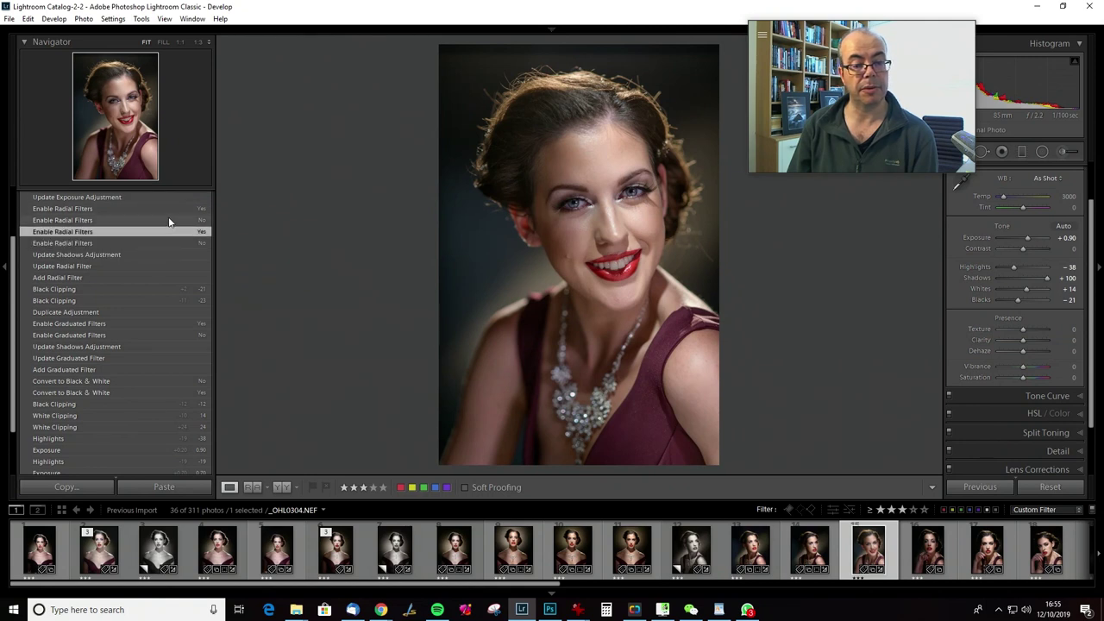
click(169, 219)
click(134, 210)
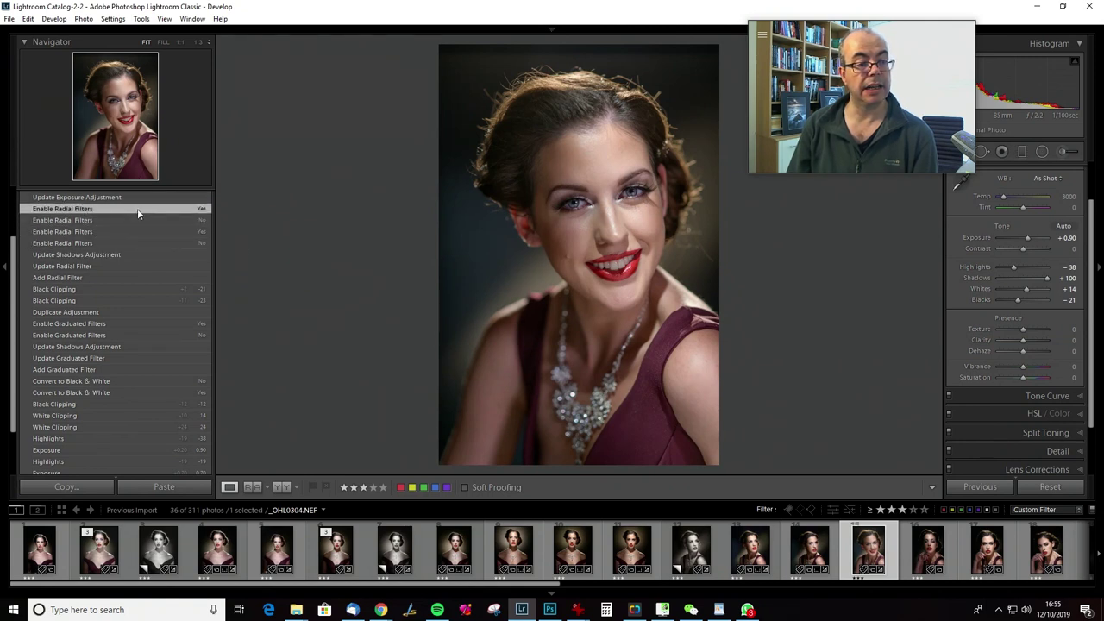
Compare the portrait with and without the Update Exposure Adjustment edit that follows the radial filter states
scroll(138, 237, up, 2)
click(129, 252)
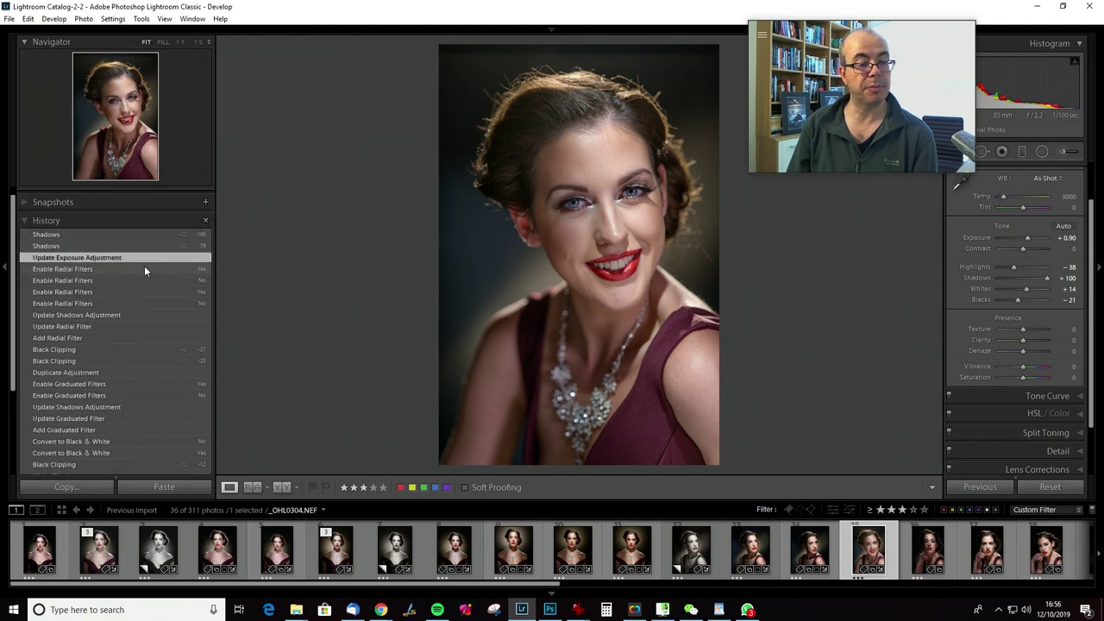
click(144, 267)
click(144, 256)
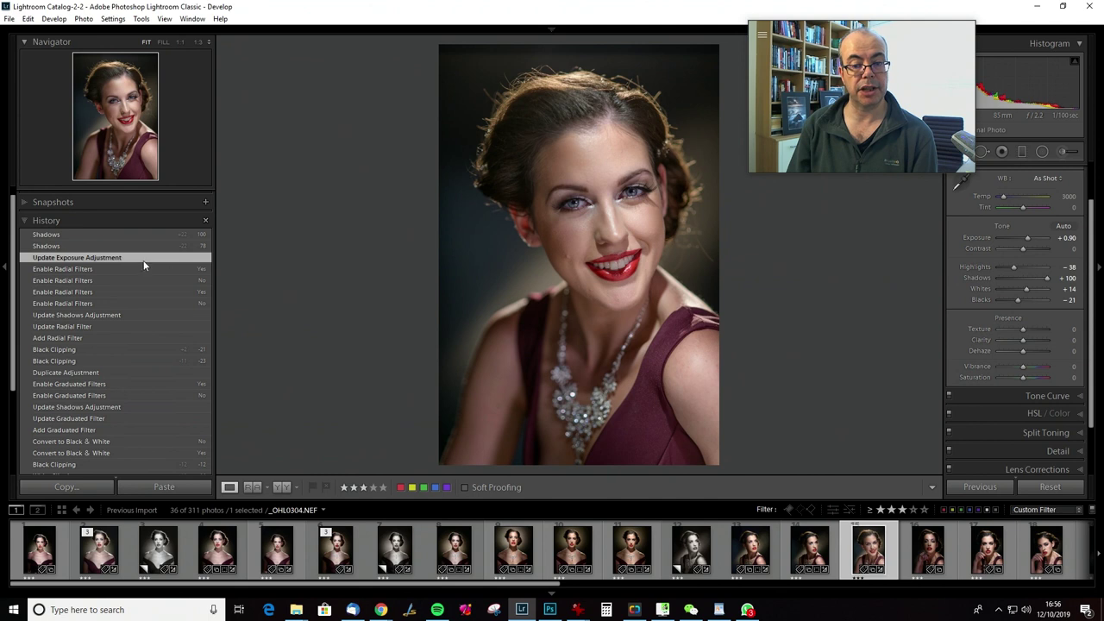
Compare the history states from the radial filter being enabled through the Update Exposure Adjustment to the final Shadows edits of 78 and 100
click(131, 247)
click(135, 256)
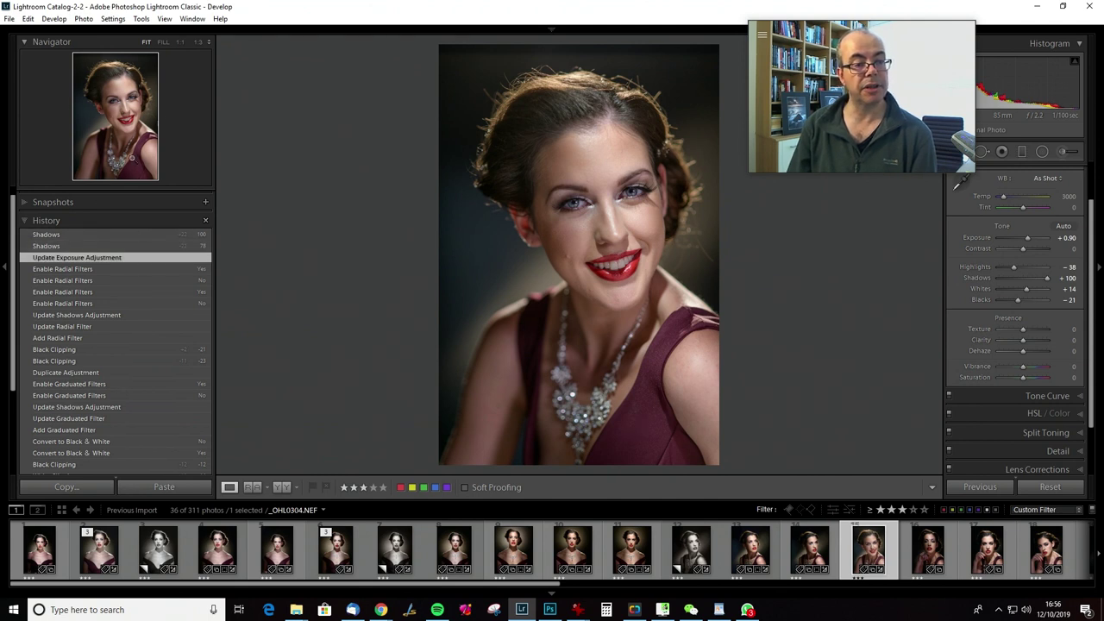
click(145, 268)
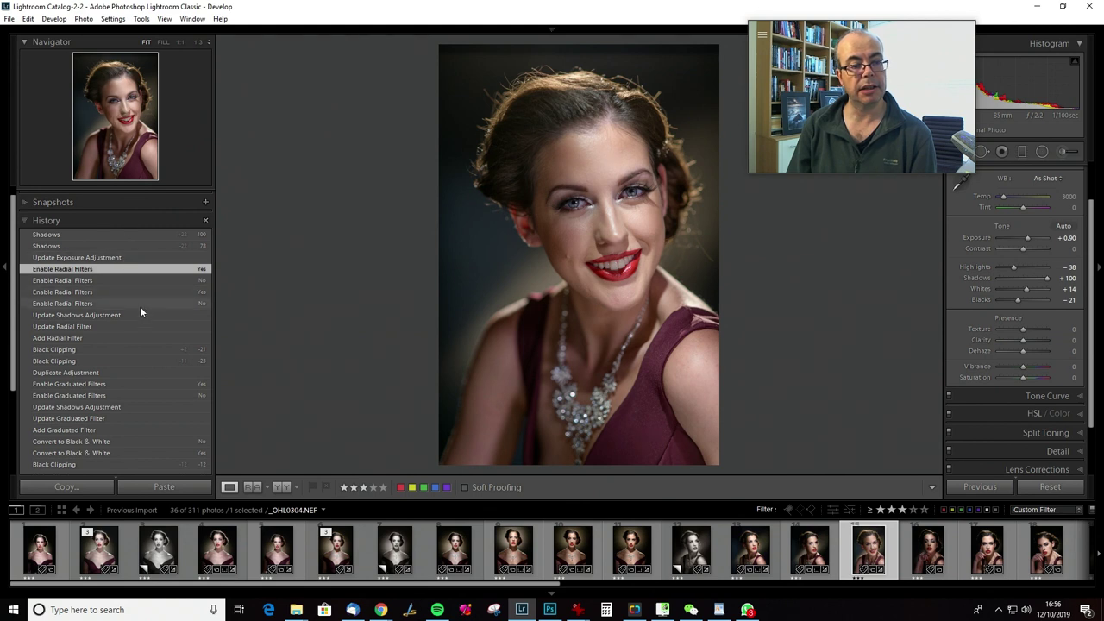
click(130, 246)
click(134, 233)
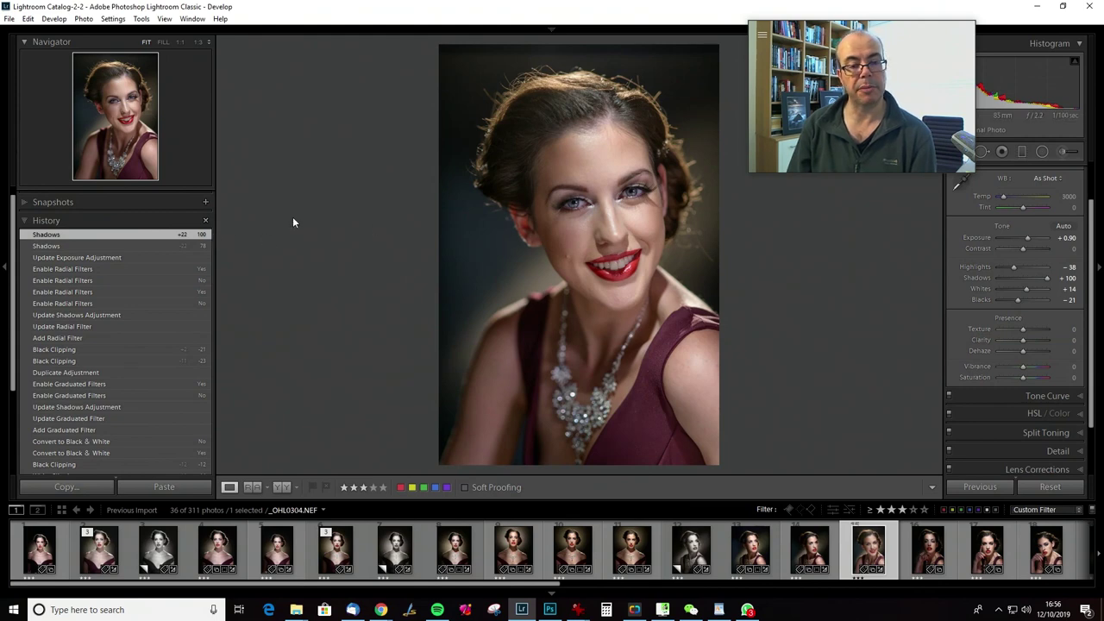
Compare the edited portrait with its unedited original several times, ending on the edited version
key(backslash)
key(backslash)
key(backslash)
key(backslash)
key(backslash)
key(backslash)
Reduce the portrait's global Shadows to +60
scroll(128, 319, down, 5)
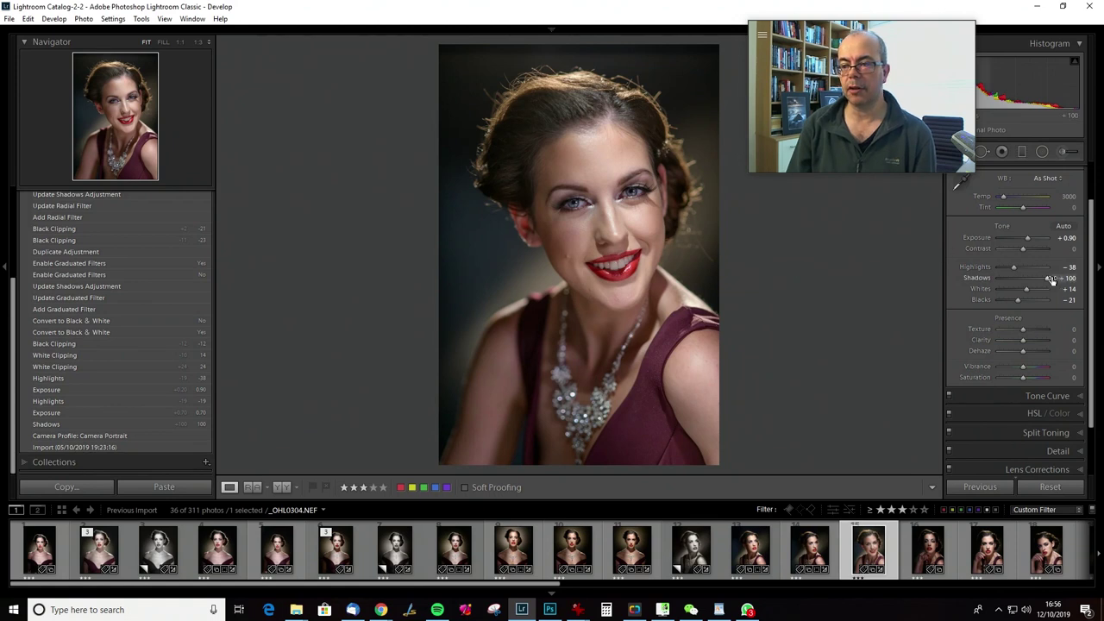
drag(1040, 280, 1035, 281)
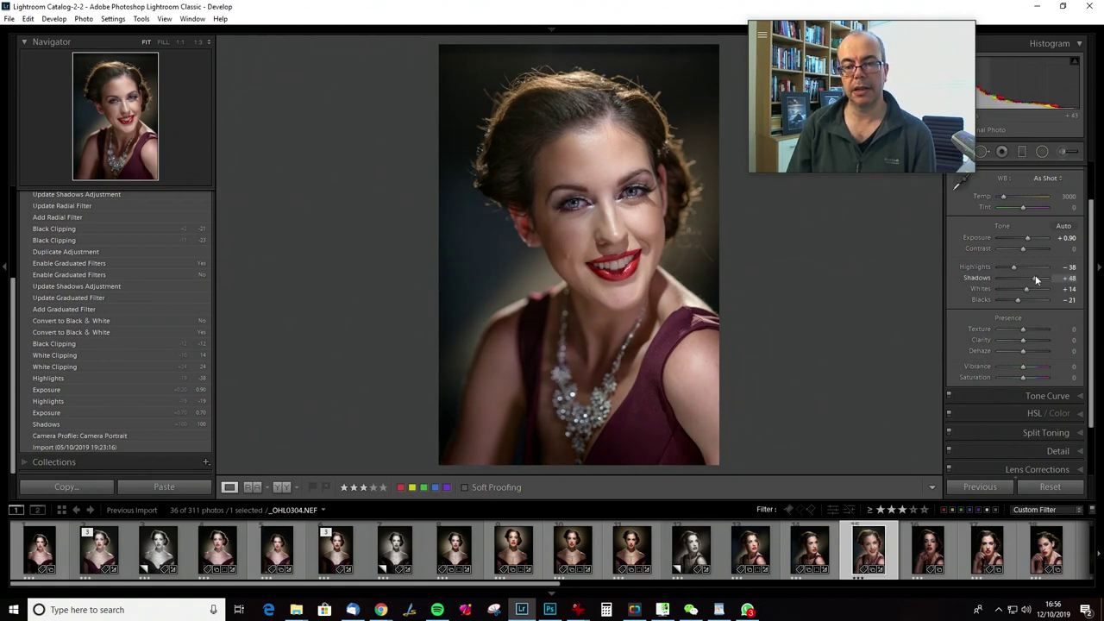
drag(1038, 278, 1039, 277)
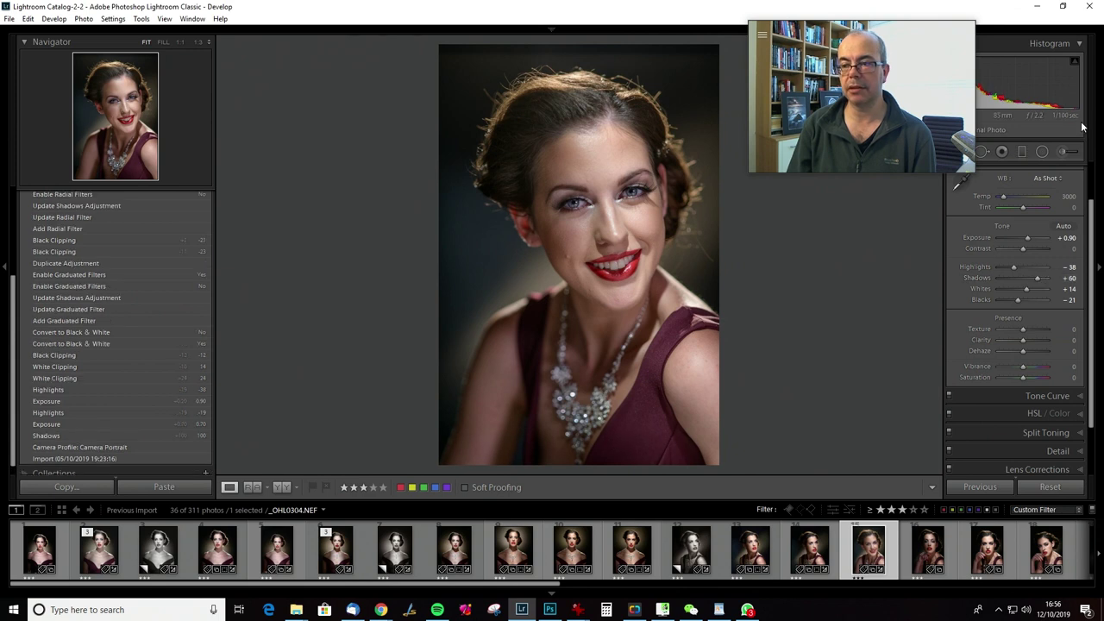
Show the radial filter over the shadowed side of the face with its settings, and close the filter editing
click(1040, 151)
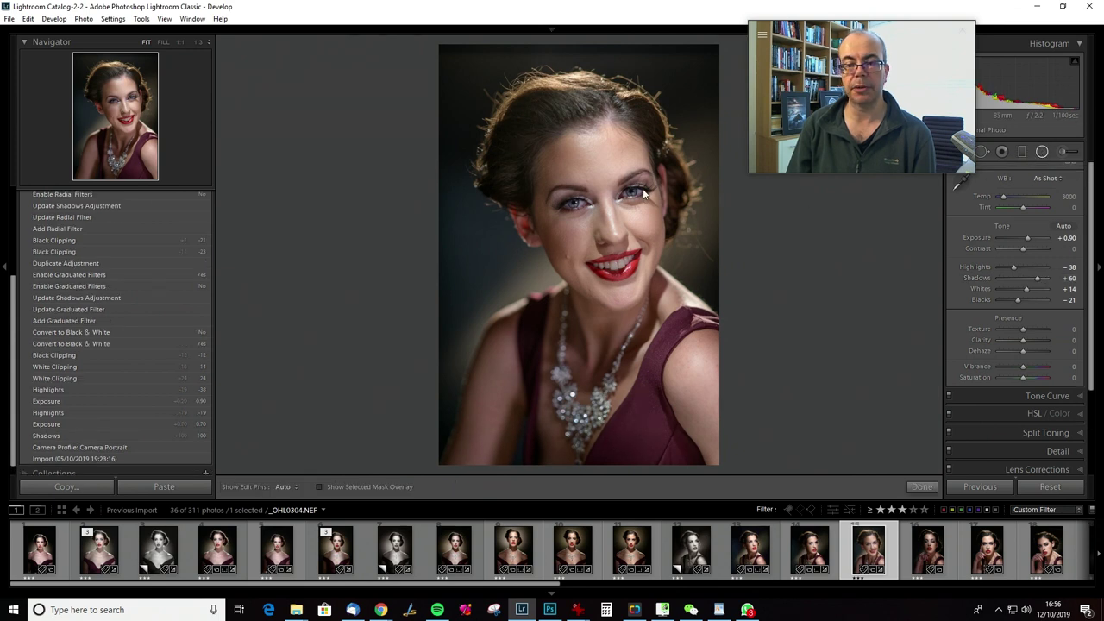
click(557, 200)
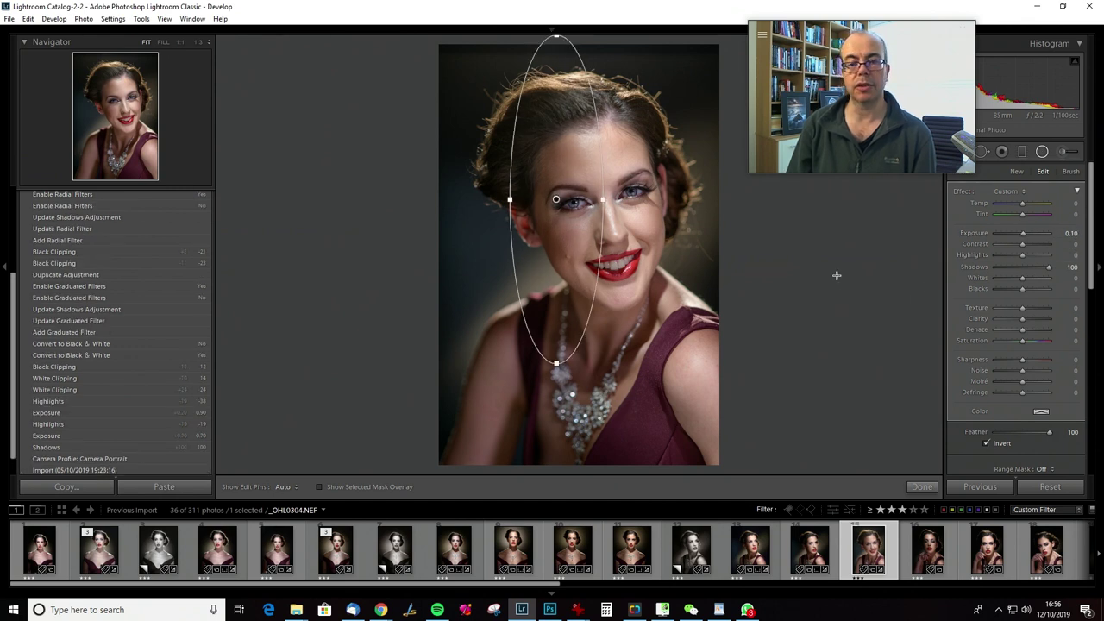
click(921, 487)
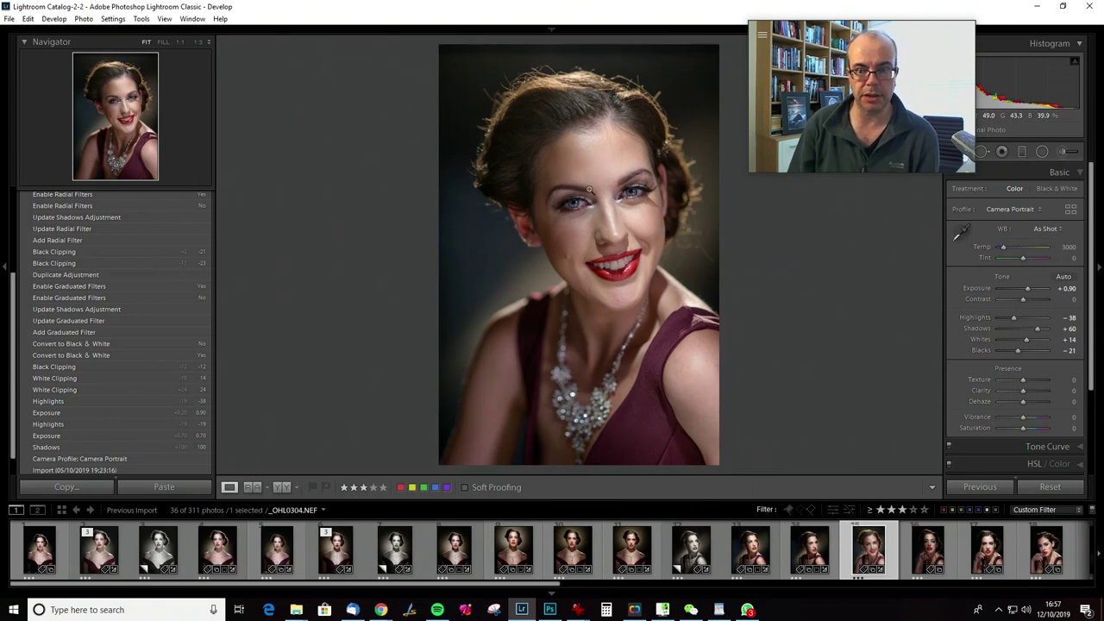
Send the adjusted portrait from Lightroom to Adobe Photoshop CC 2019 for further editing
right_click(527, 180)
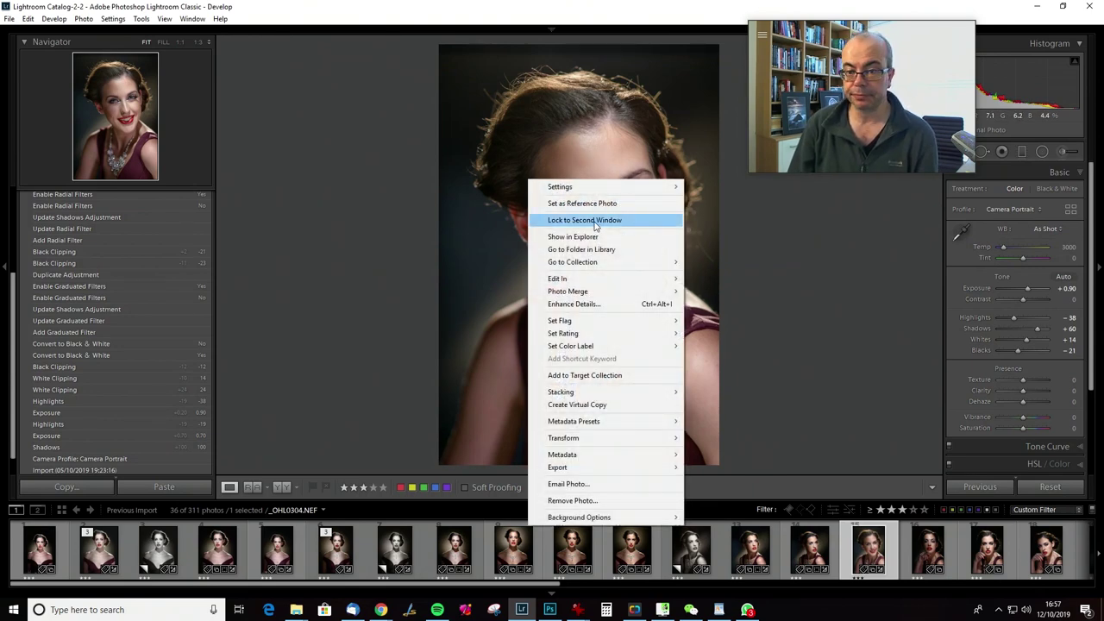
mouse_move(594, 280)
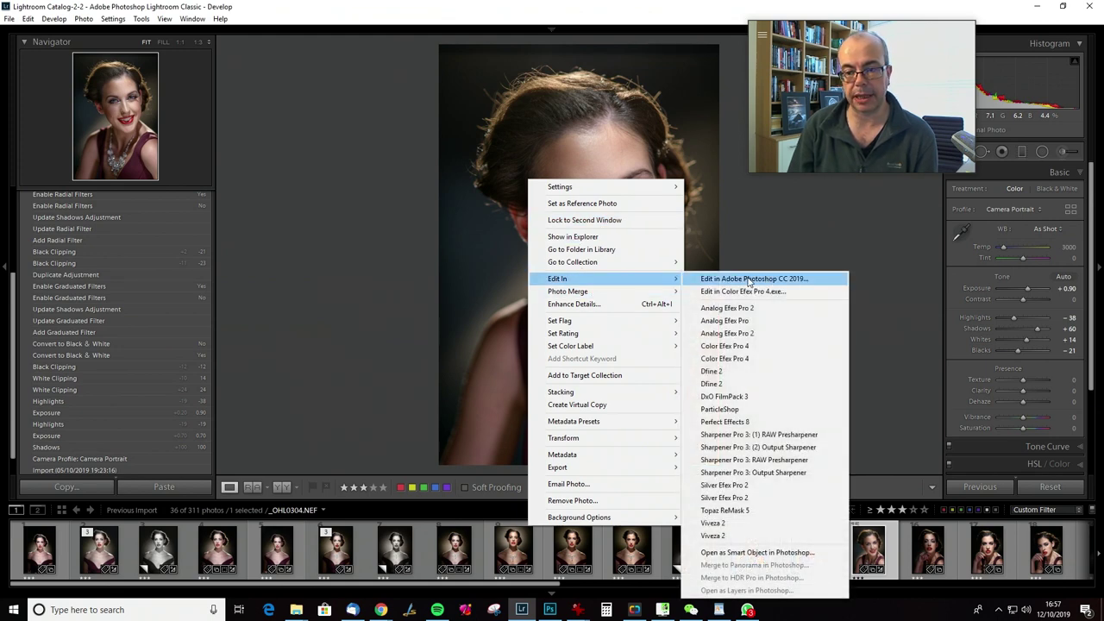
click(750, 279)
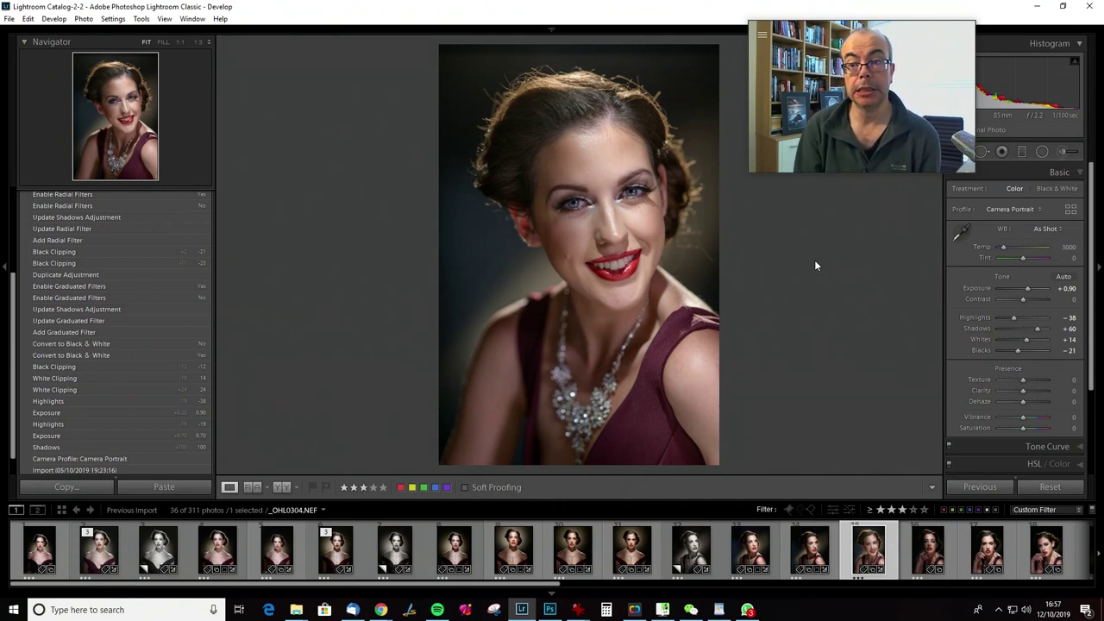
key(ctrl+e)
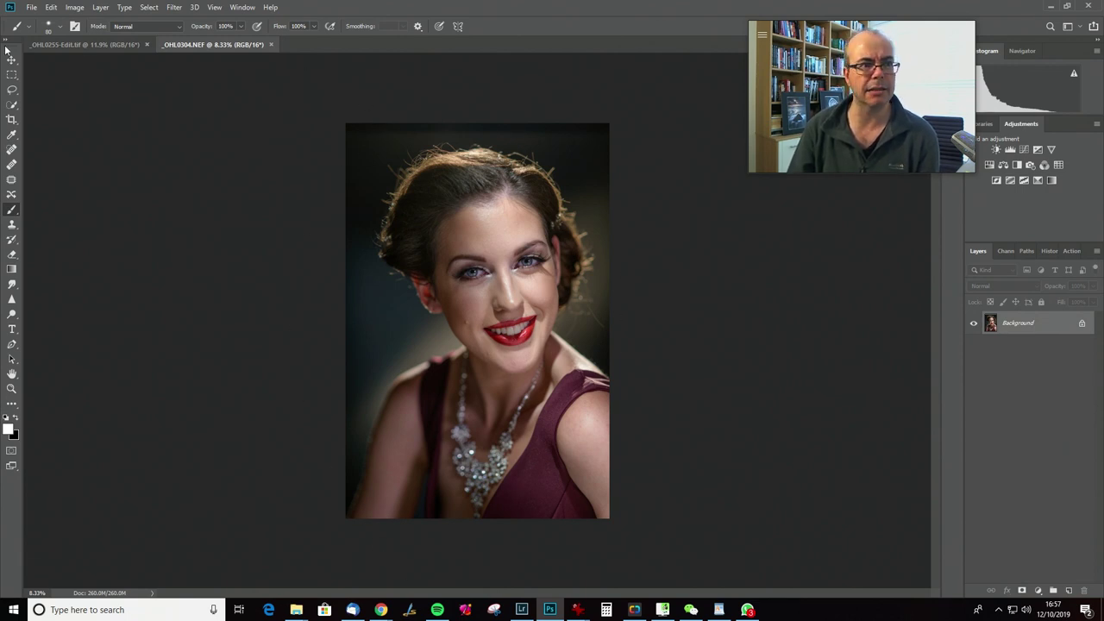
Select a full-width strip of background above the hair, stretch it upward to 220.59% height with Free Transform, and deselect
click(11, 74)
drag(345, 124, 621, 142)
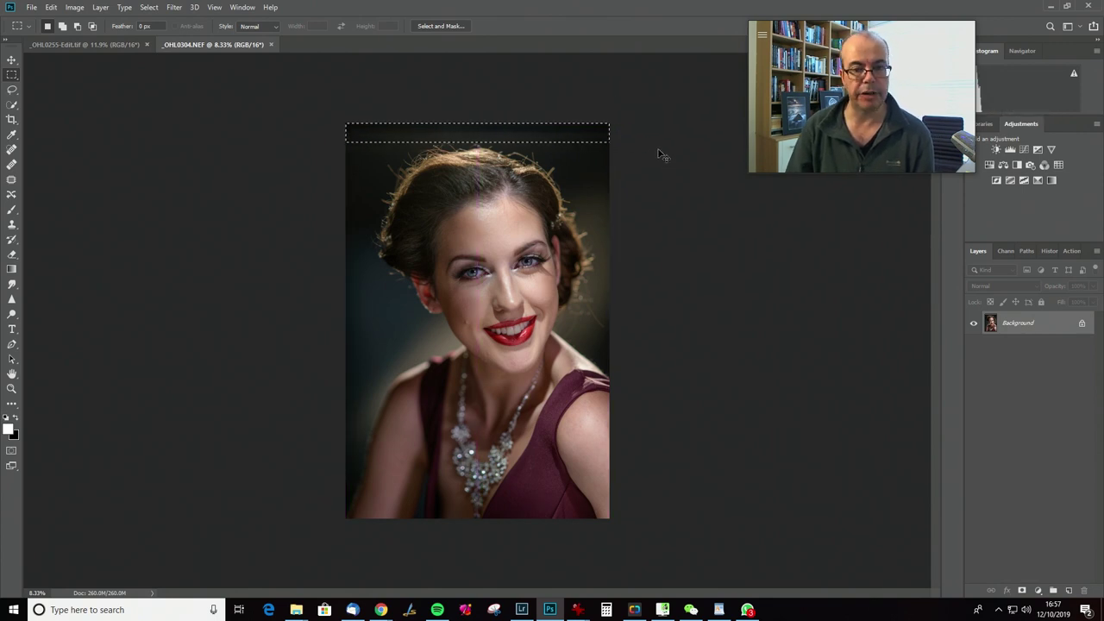
key(ctrl+t)
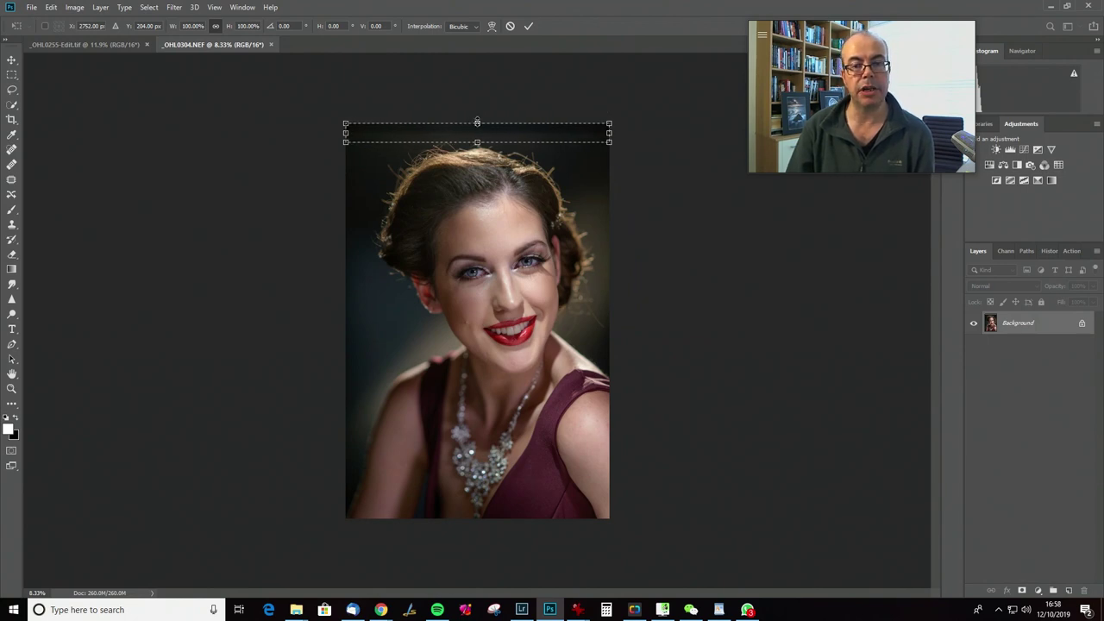
drag(477, 123, 477, 99)
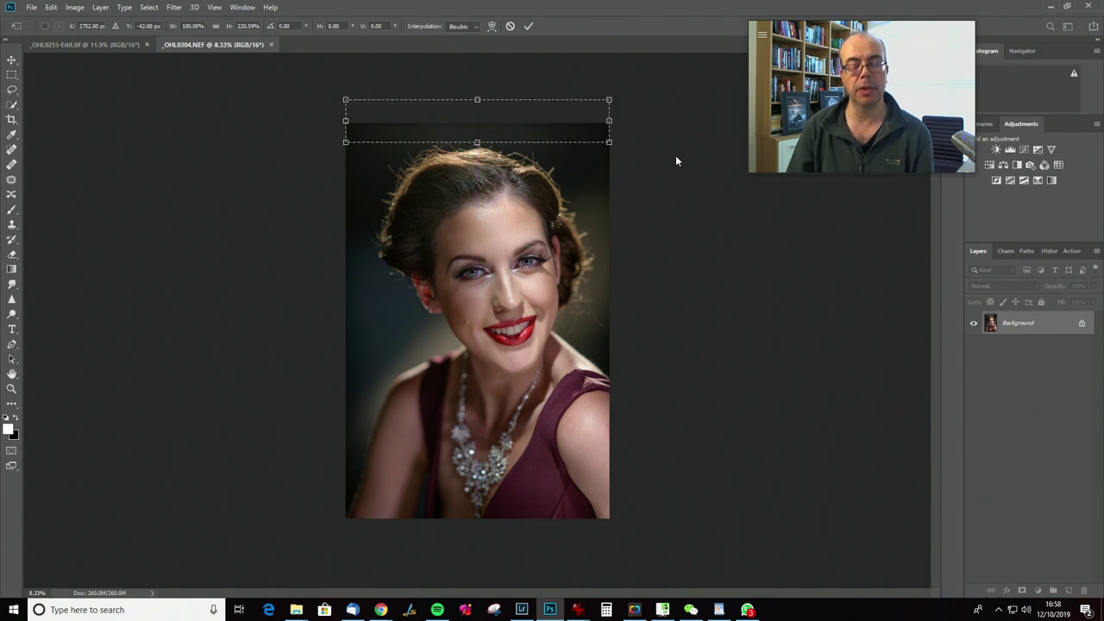
key(Return)
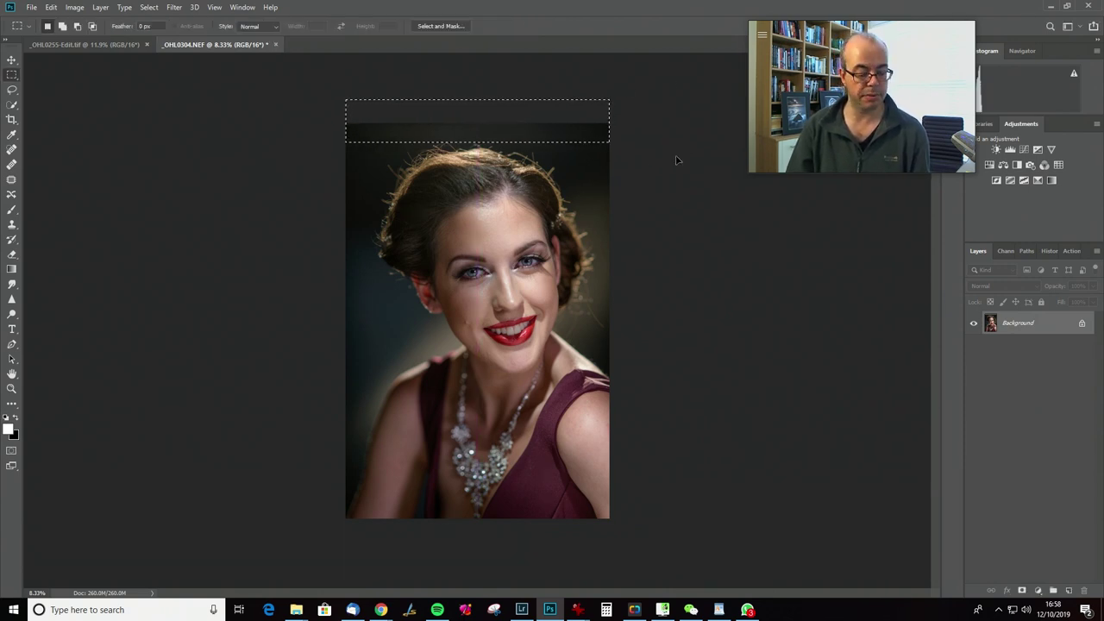
key(ctrl+d)
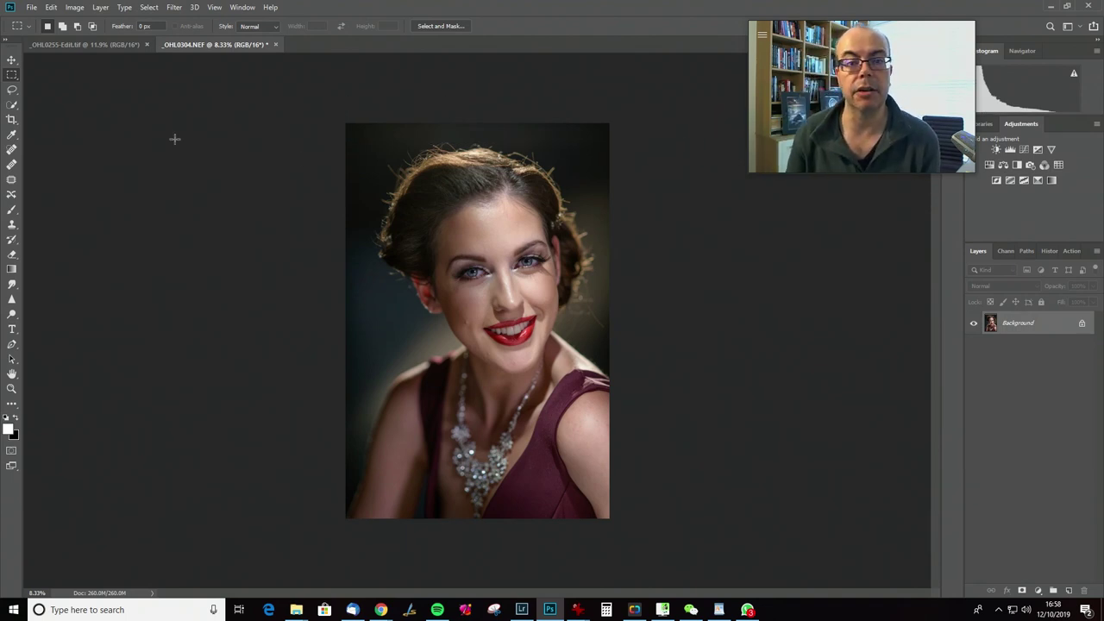
Select a very thin strip along the portrait's top edge and fill it using Content-Aware at 100% opacity
drag(345, 123, 619, 128)
key(shift+F5)
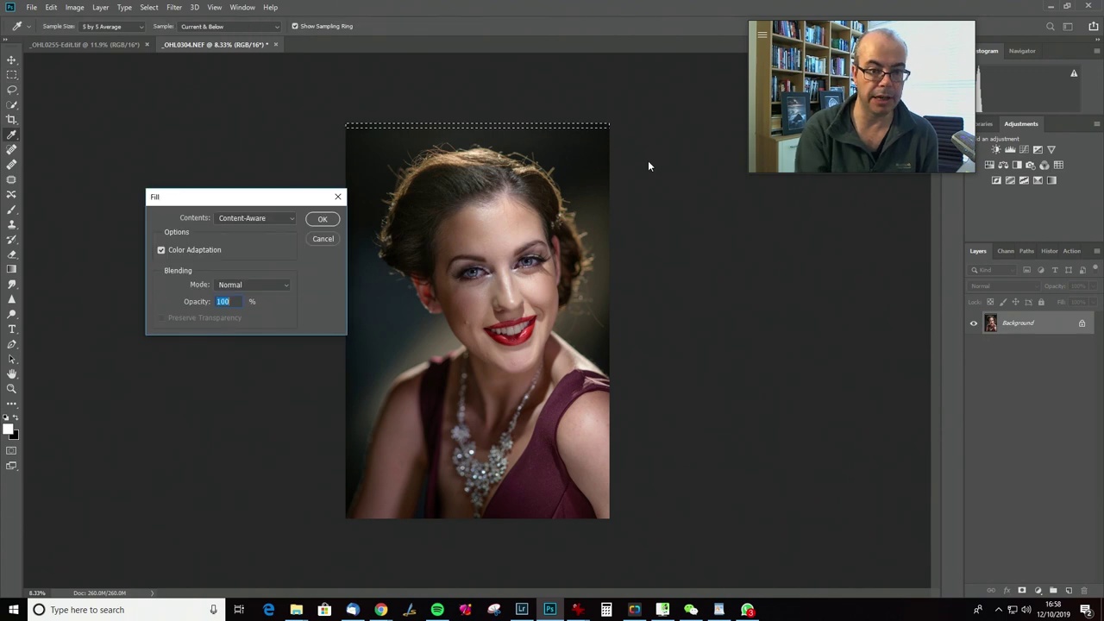
key(Return)
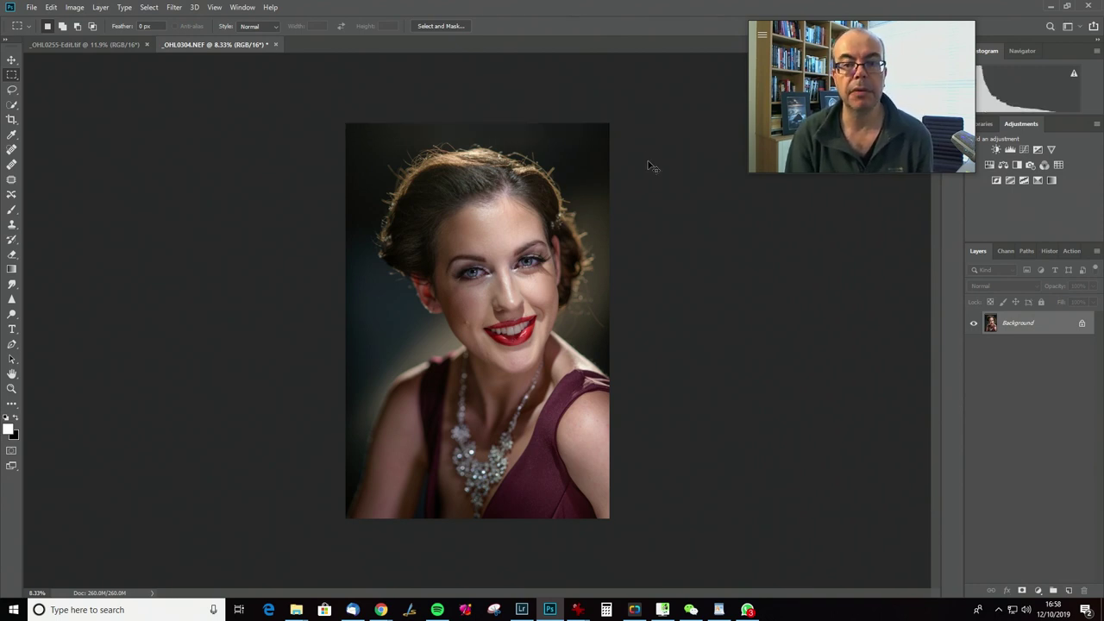
Compare the portrait's top edge before and after the content-aware fill, ending on the filled state with the layers shown
click(1048, 250)
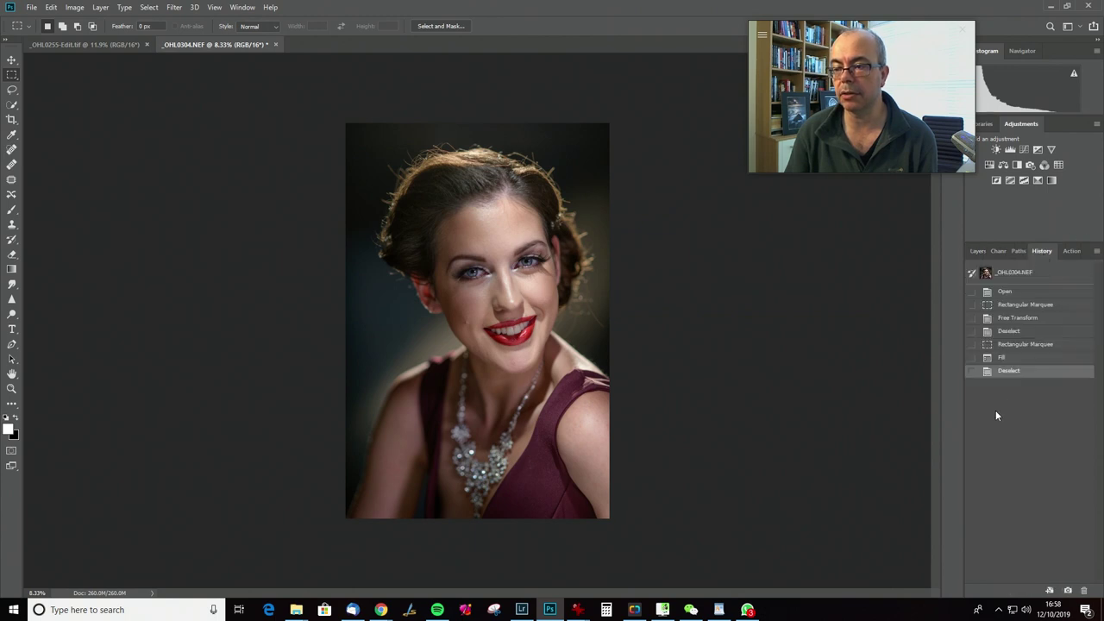
click(1011, 331)
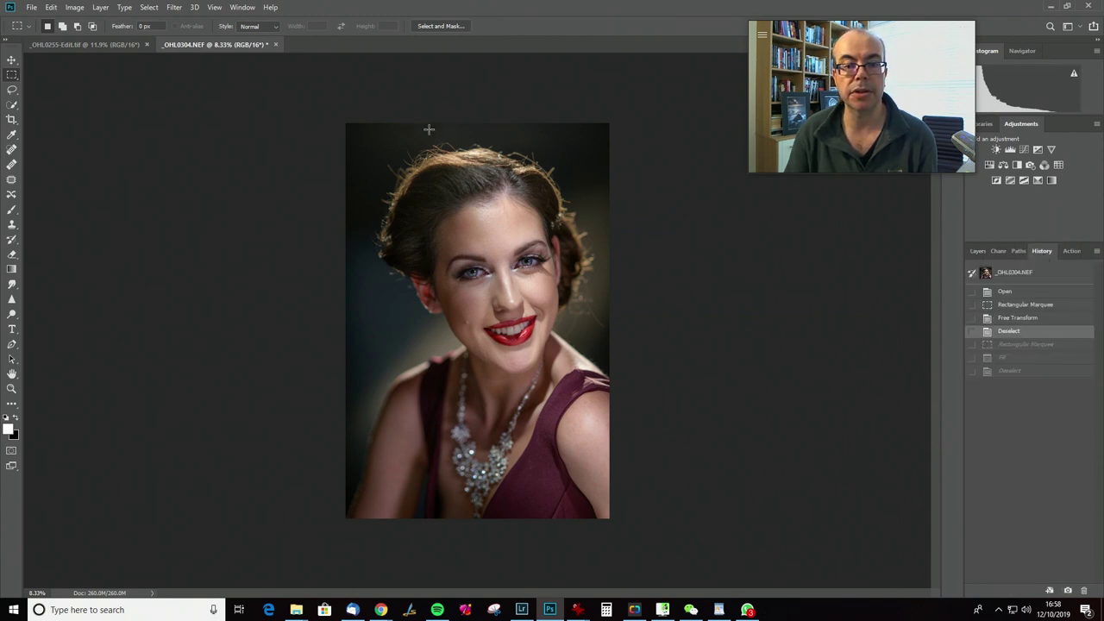
click(992, 371)
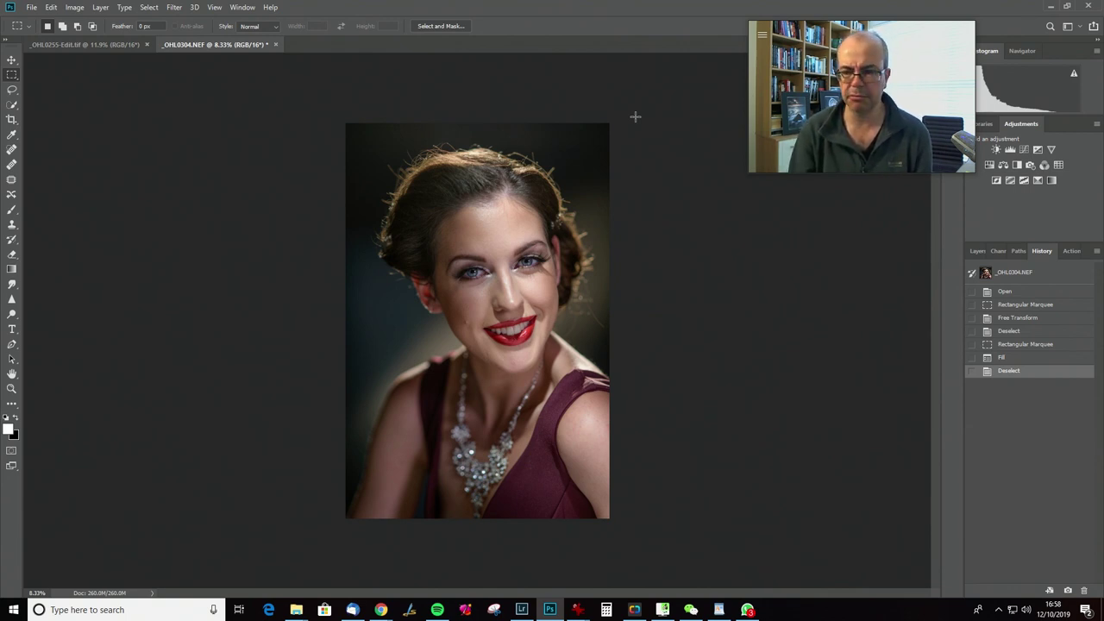
click(976, 250)
drag(917, 31, 860, 75)
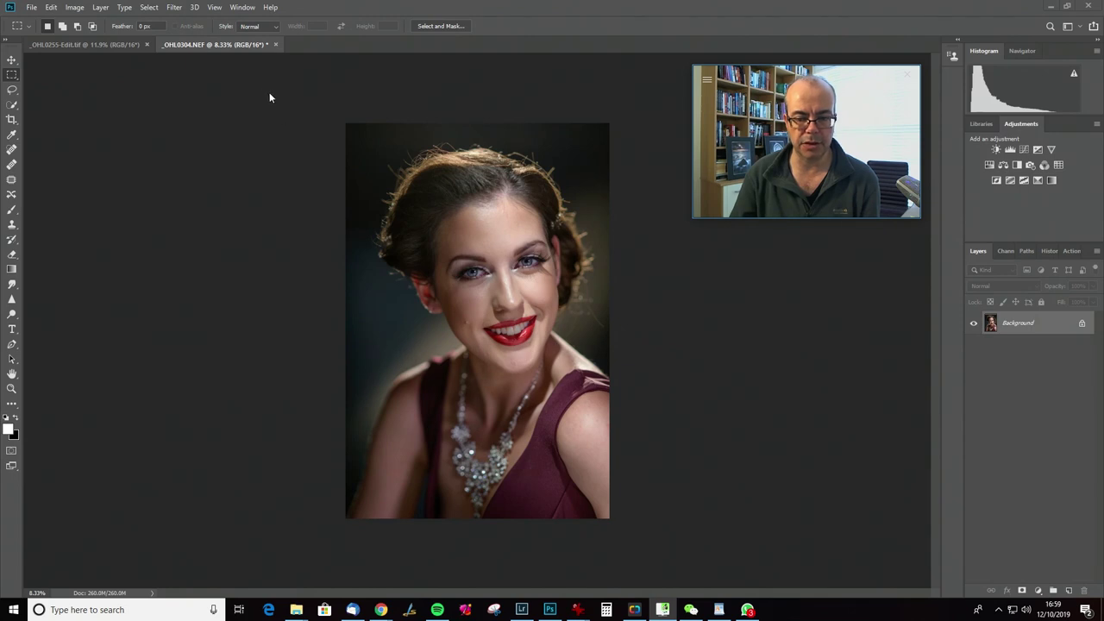
Open the Liquify filter and warp the hair outline at the upper right of the head, with the brush size at 800
click(175, 7)
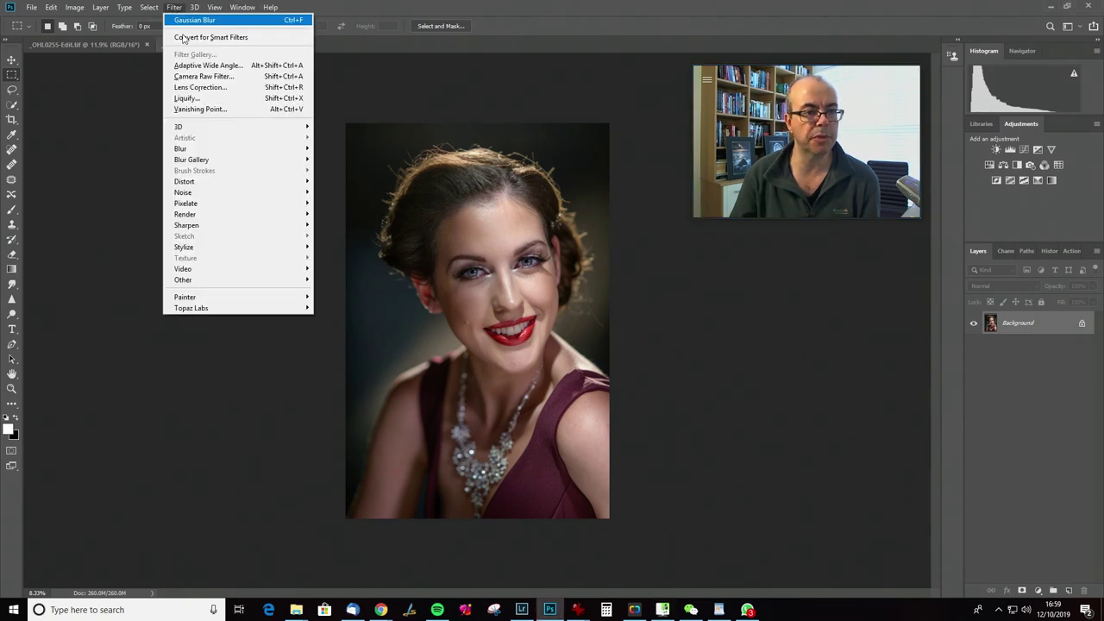
click(212, 98)
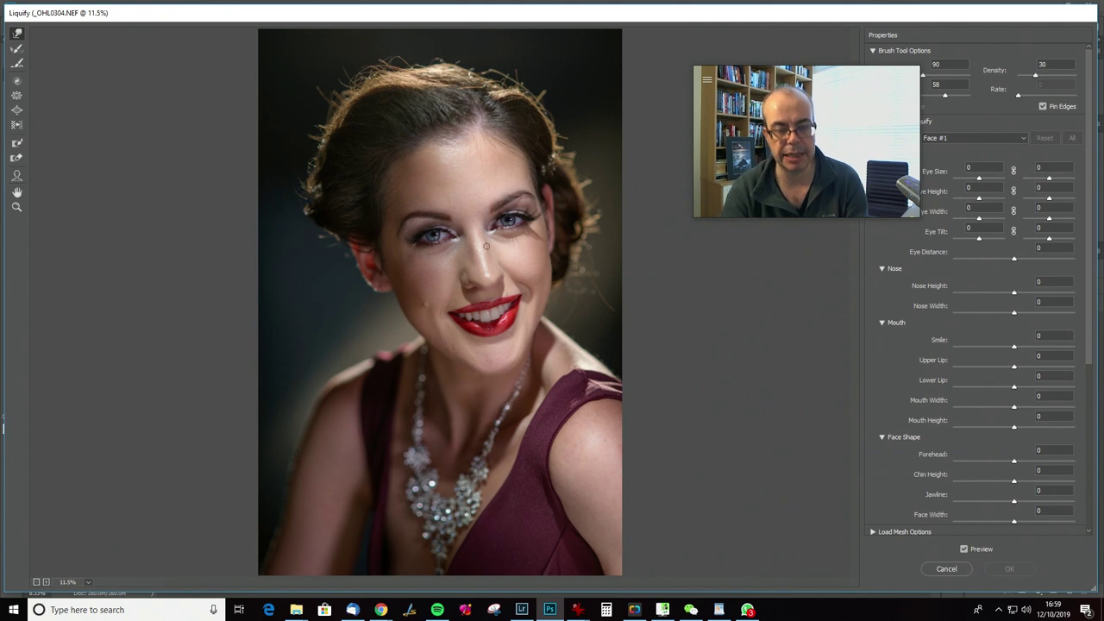
key(bracketright)
key(bracketright)
key(bracketright)
key(bracketright)
key(bracketright)
key(bracketright)
key(bracketright)
key(bracketright)
key(bracketleft)
drag(536, 112, 543, 126)
key(bracketleft)
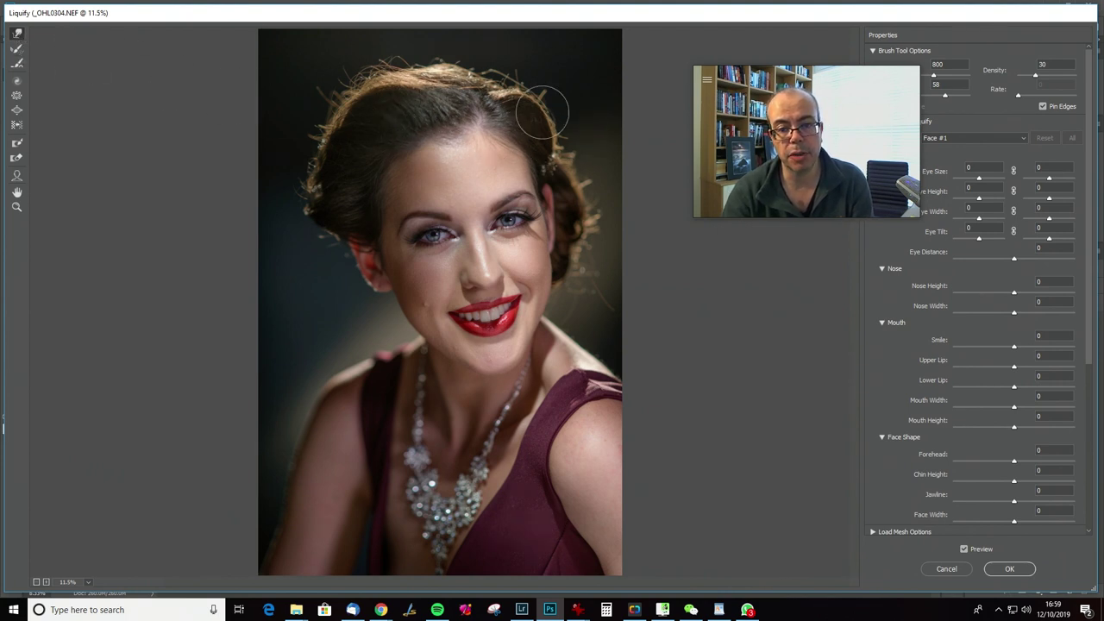
Enlarge the Liquify warp brush to 1600 for shaping the broad neck and shoulder area
key(bracketright)
key(bracketright)
key(bracketright)
key(bracketright)
key(bracketright)
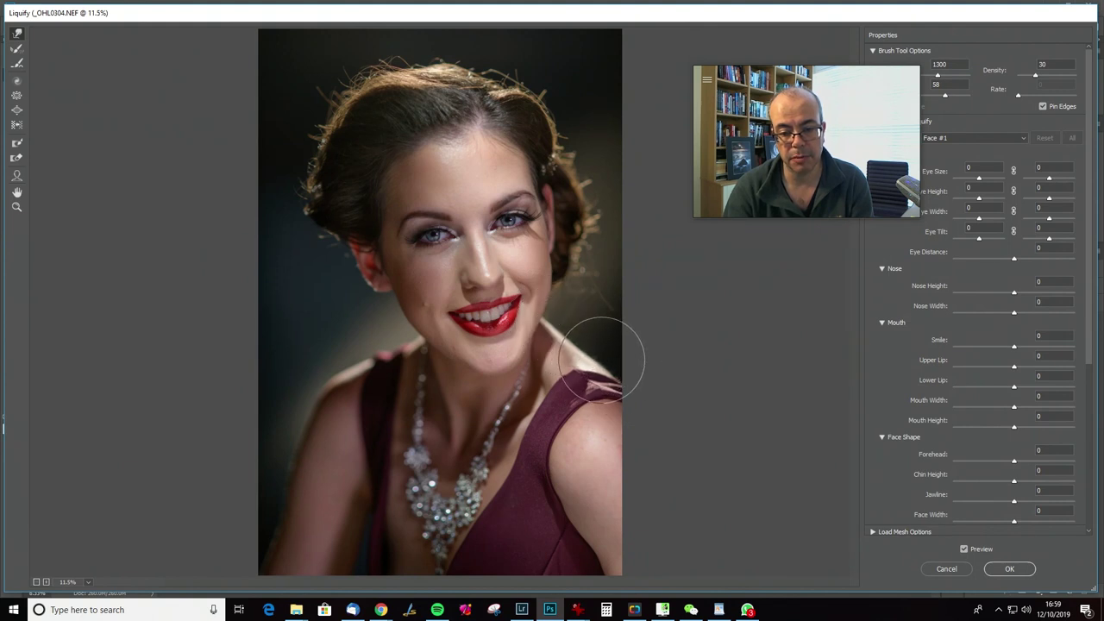
key(bracketright)
key(bracketright)
key(bracketright)
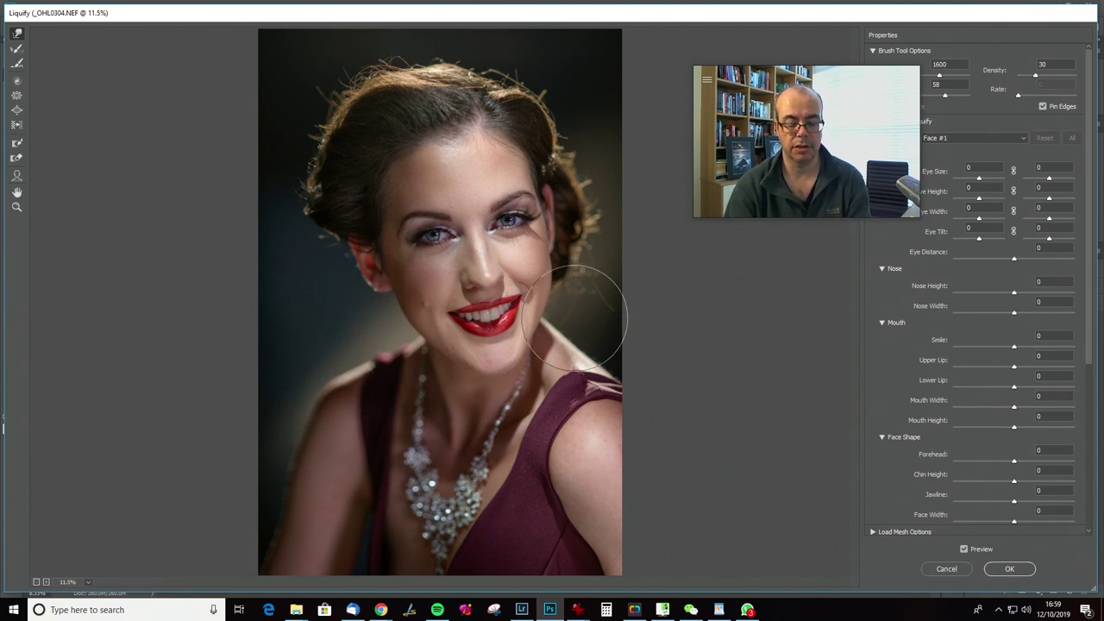
Zoom in on the face and reduce the warp brush to 200 for work on the upper lip
key(alt)
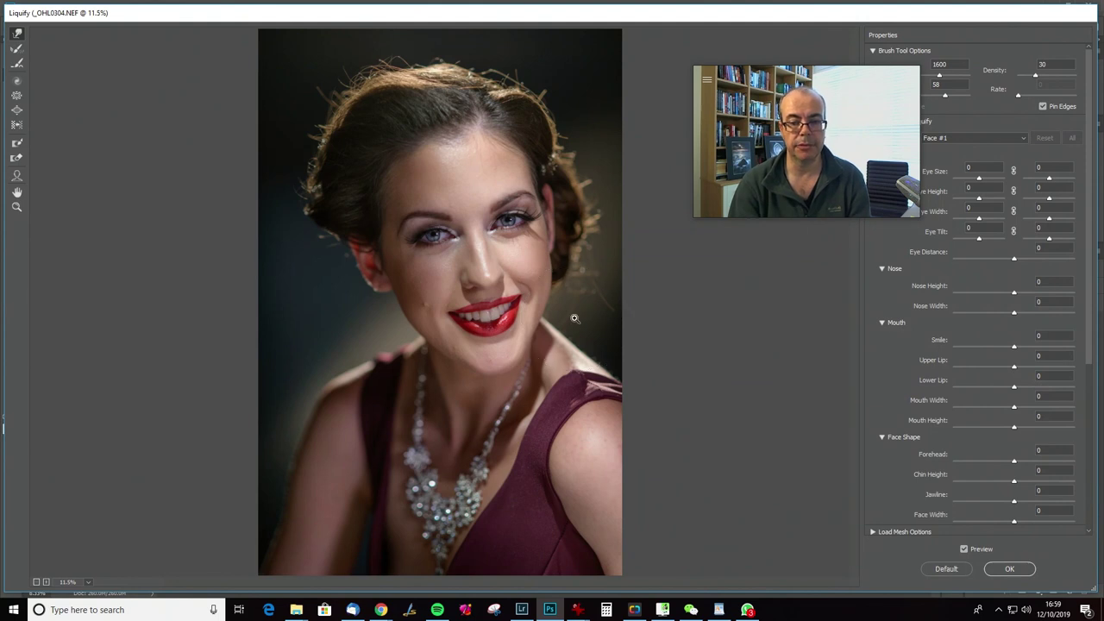
scroll(574, 319, up, 3)
key(bracketleft)
key(bracketleft)
key(bracketleft)
key(bracketleft)
key(bracketleft)
key(bracketleft)
key(bracketleft)
key(bracketleft)
key(bracketleft)
key(bracketleft)
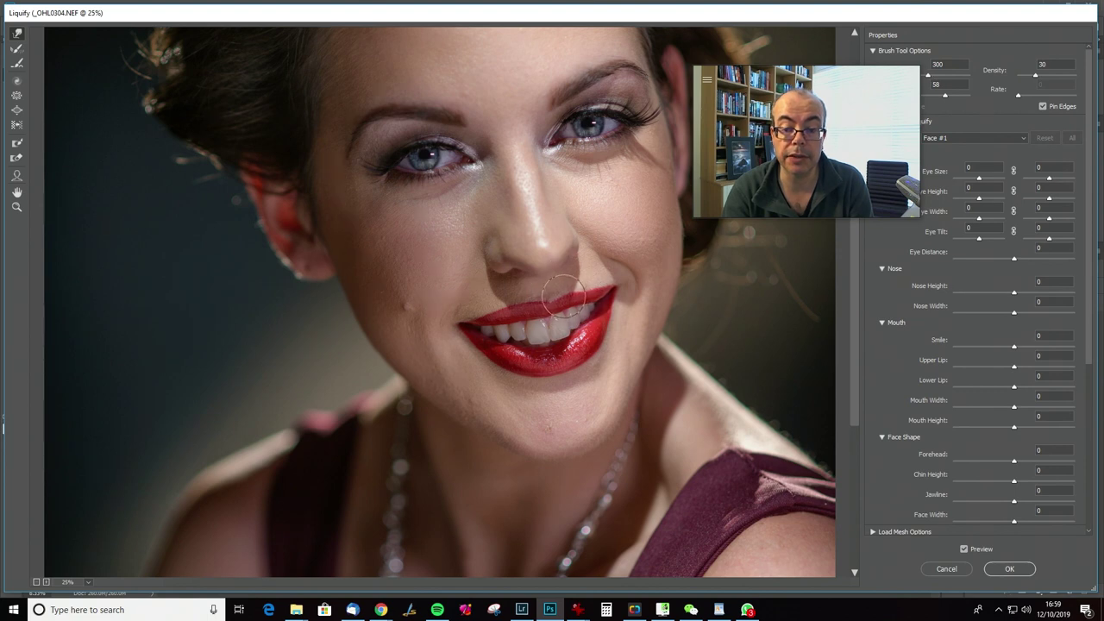
key(bracketleft)
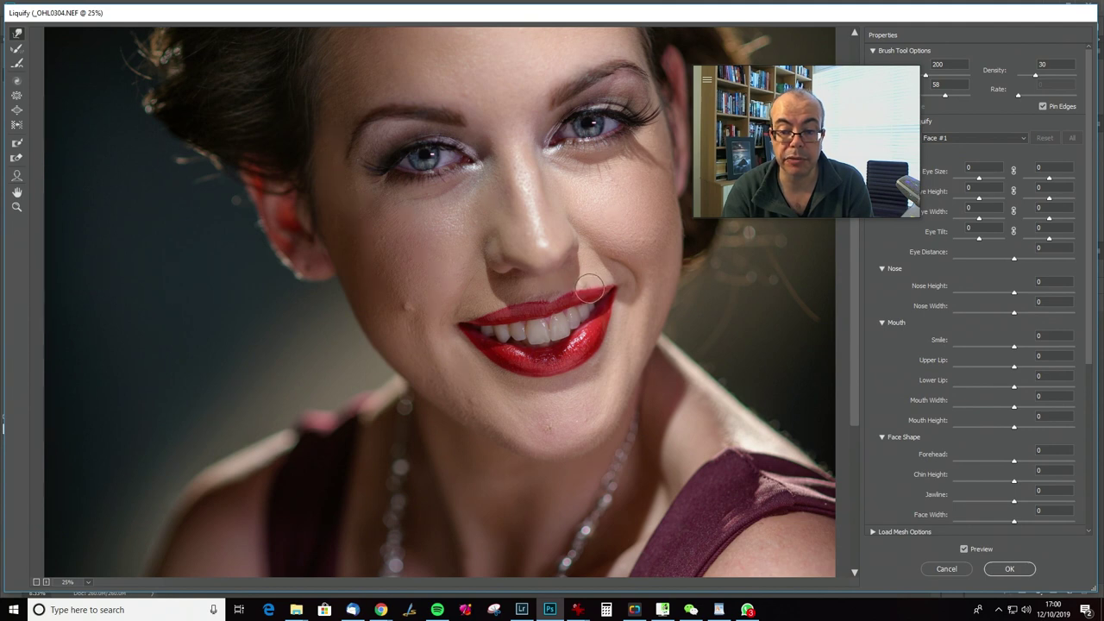
Refine the upper and lower lip shape with the warp brush, enlarging it from 250 to 400, and compare the preview
key(bracketright)
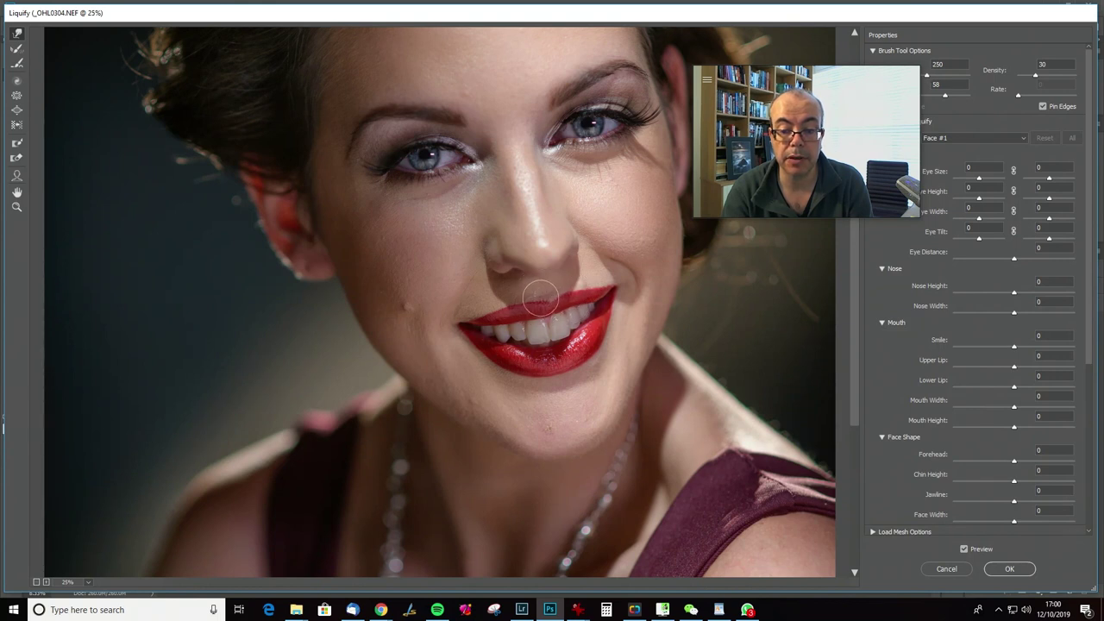
key(bracketright)
key(bracketright)
key(bracketleft)
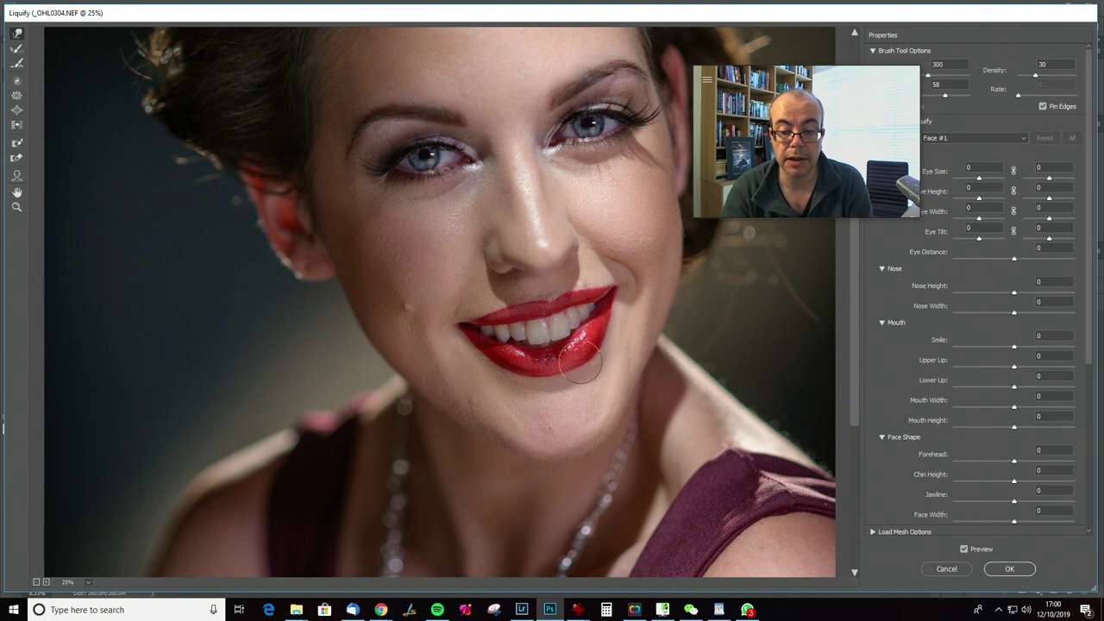
key(bracketright)
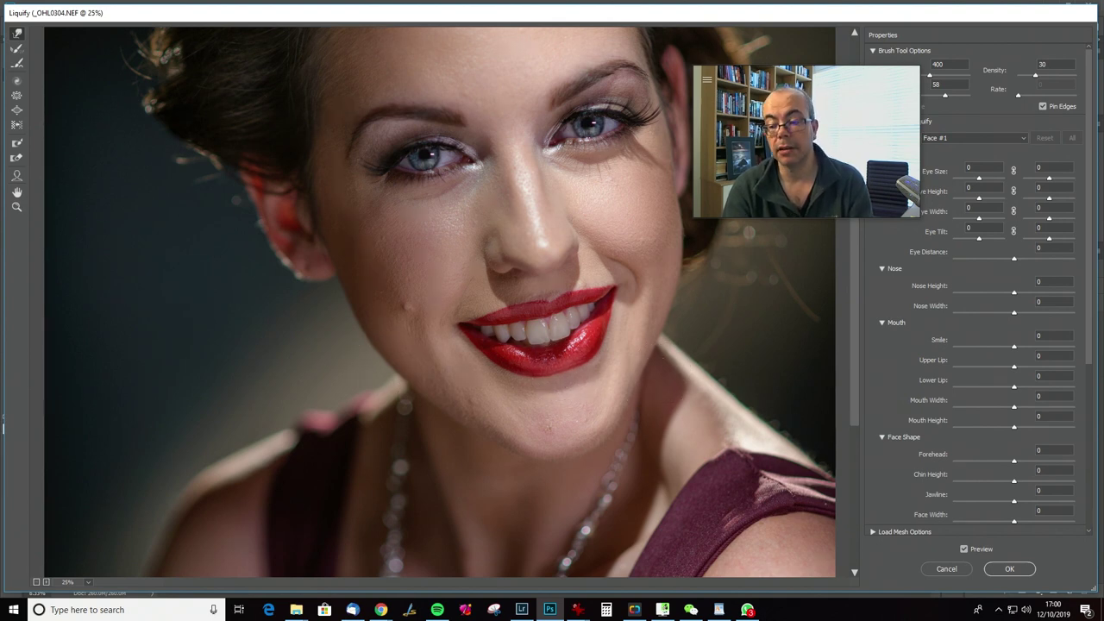
click(963, 549)
click(963, 549)
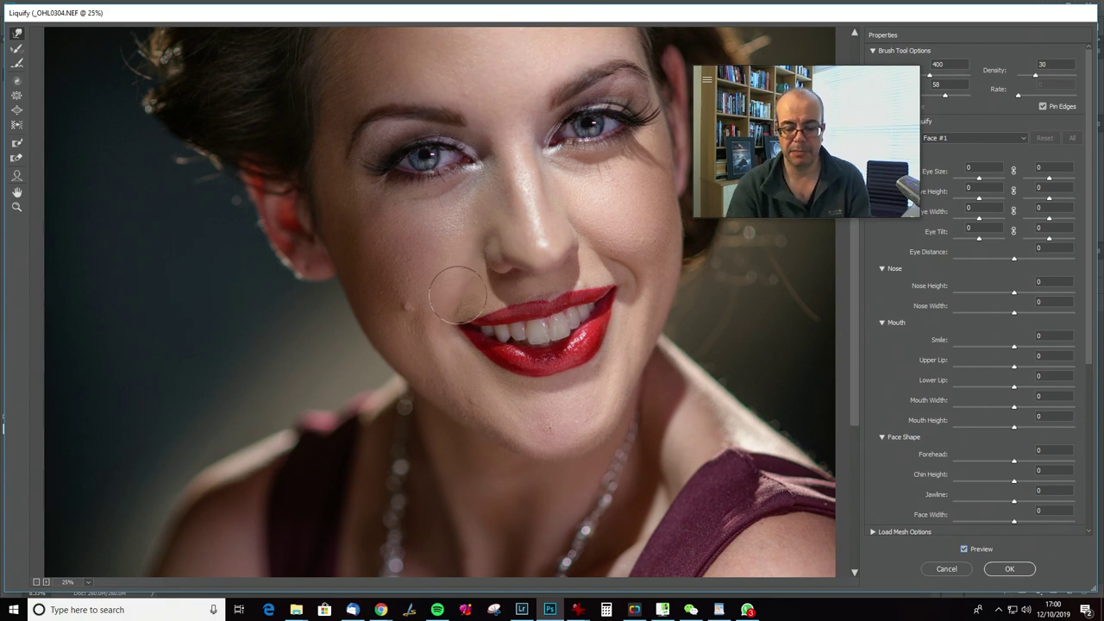
Set the linked Eye Size of both eyes to 8, compare before and after, and apply the Liquify filter
scroll(462, 302, down, 1)
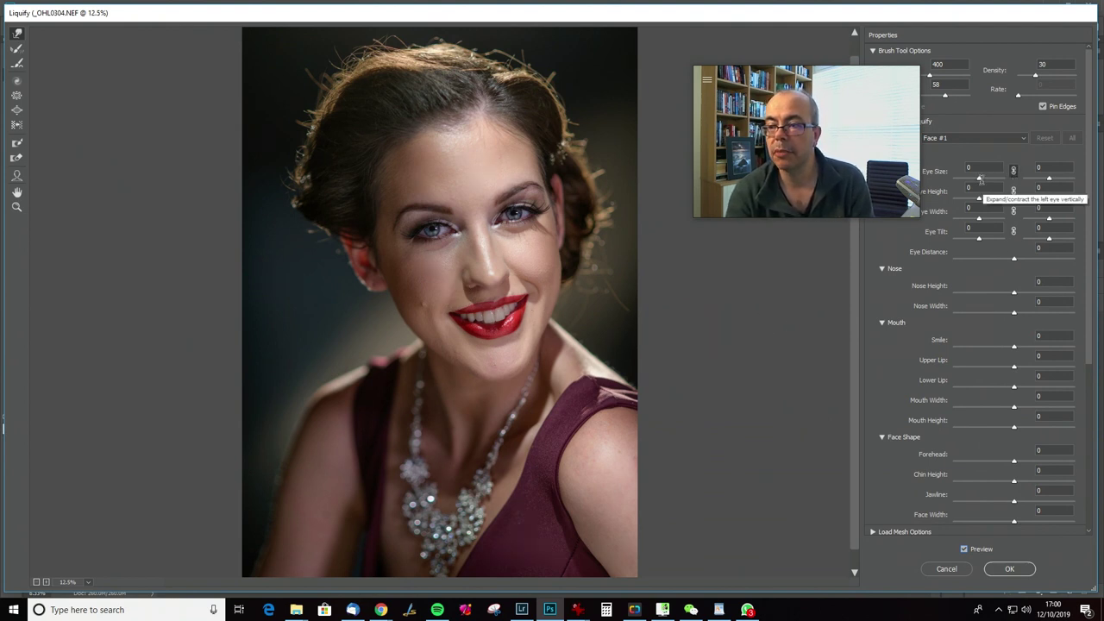
drag(978, 179, 982, 181)
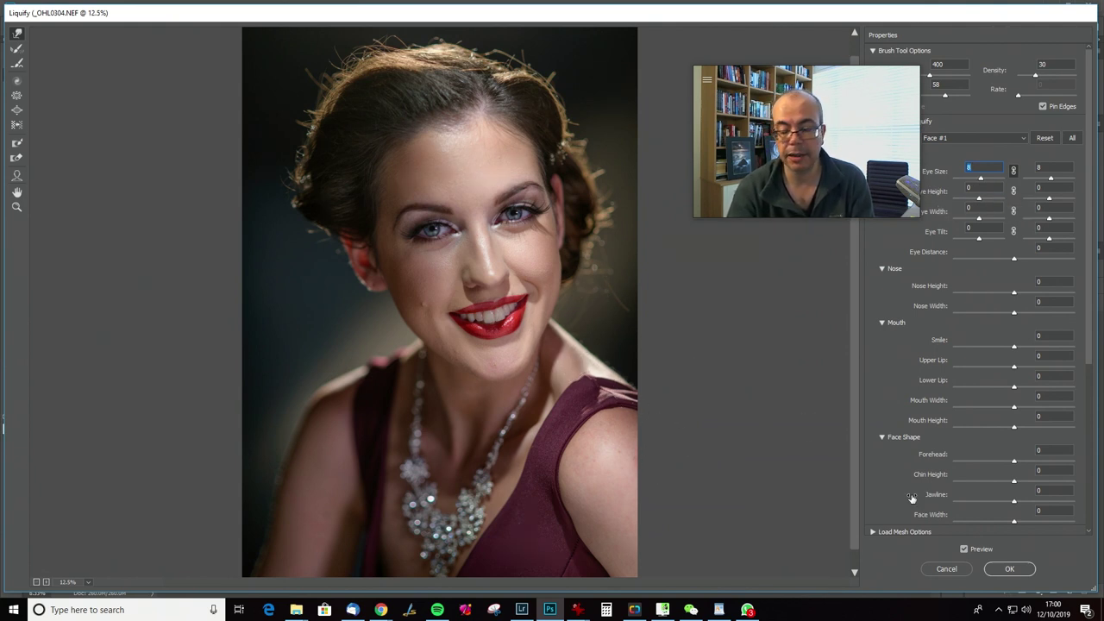
click(979, 549)
click(979, 549)
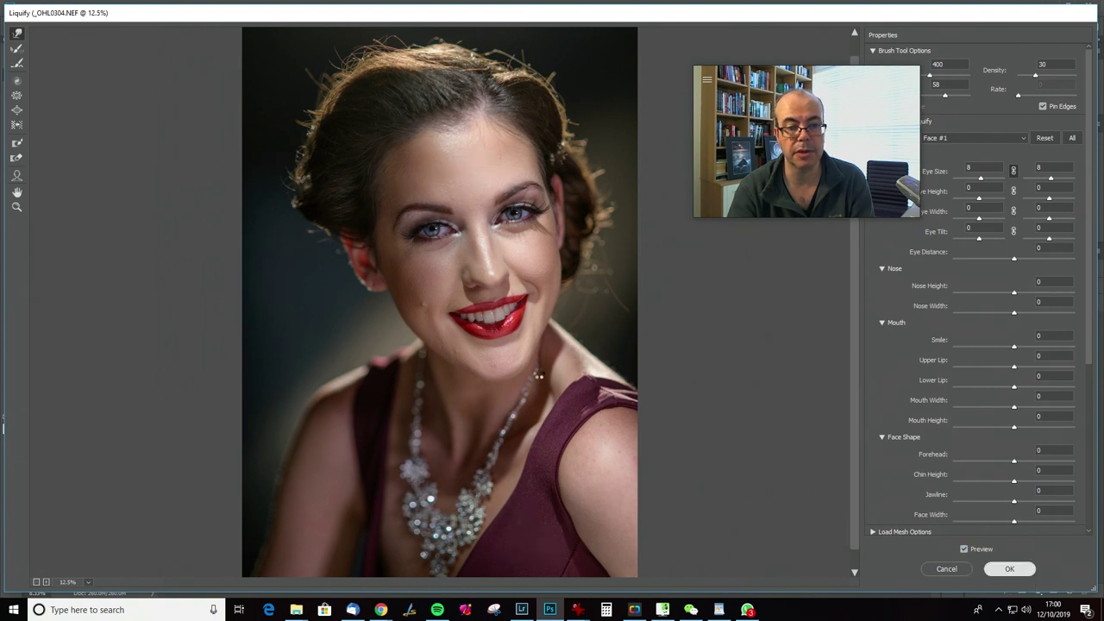
key(Return)
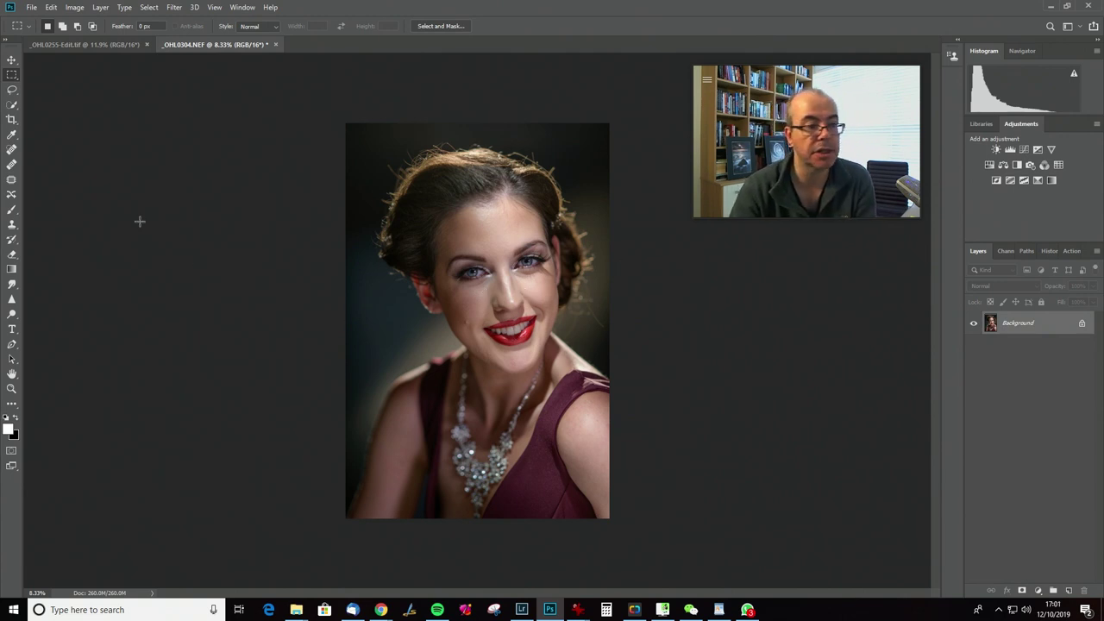
Heal the mole and small bumps on the shaded cheek using the Healing Brush at size 125
click(12, 164)
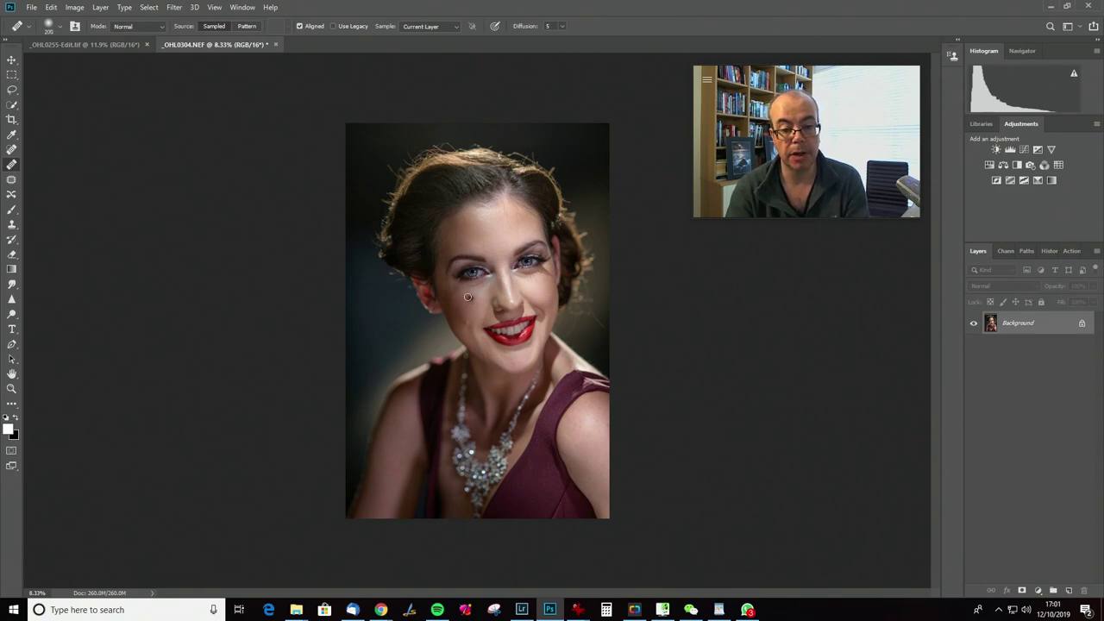
scroll(469, 299, up, 4)
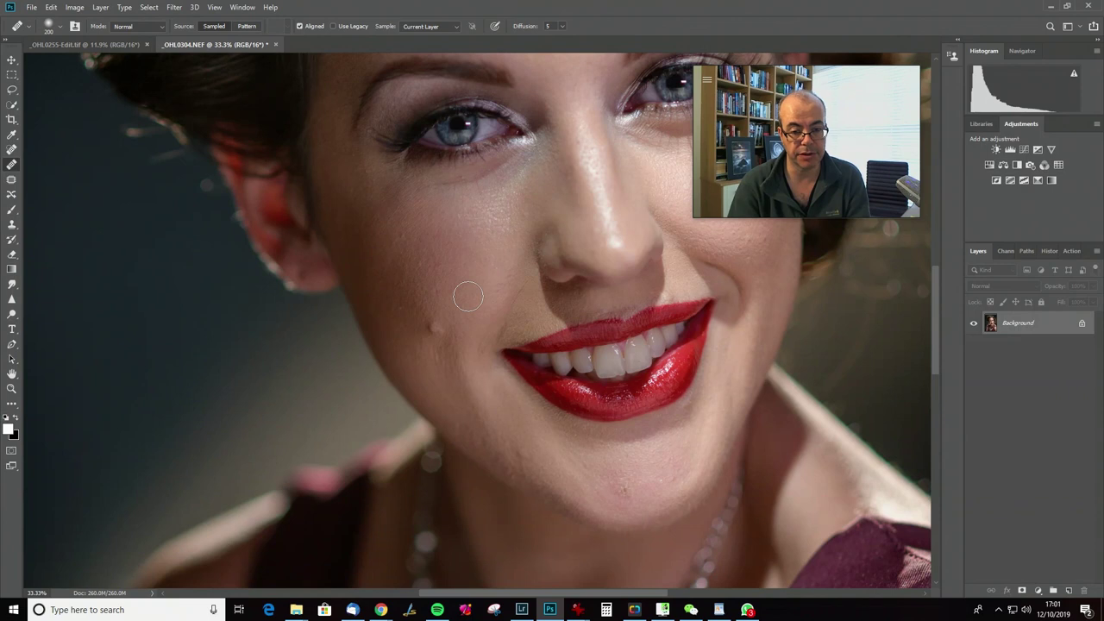
click(468, 297)
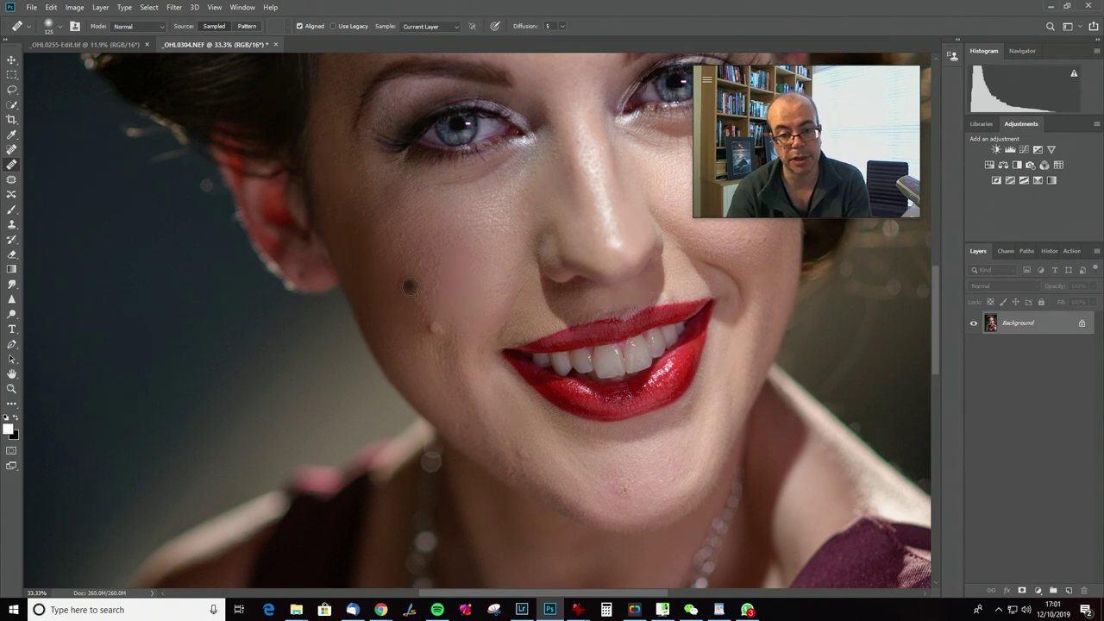
click(424, 251)
key(ctrl+z)
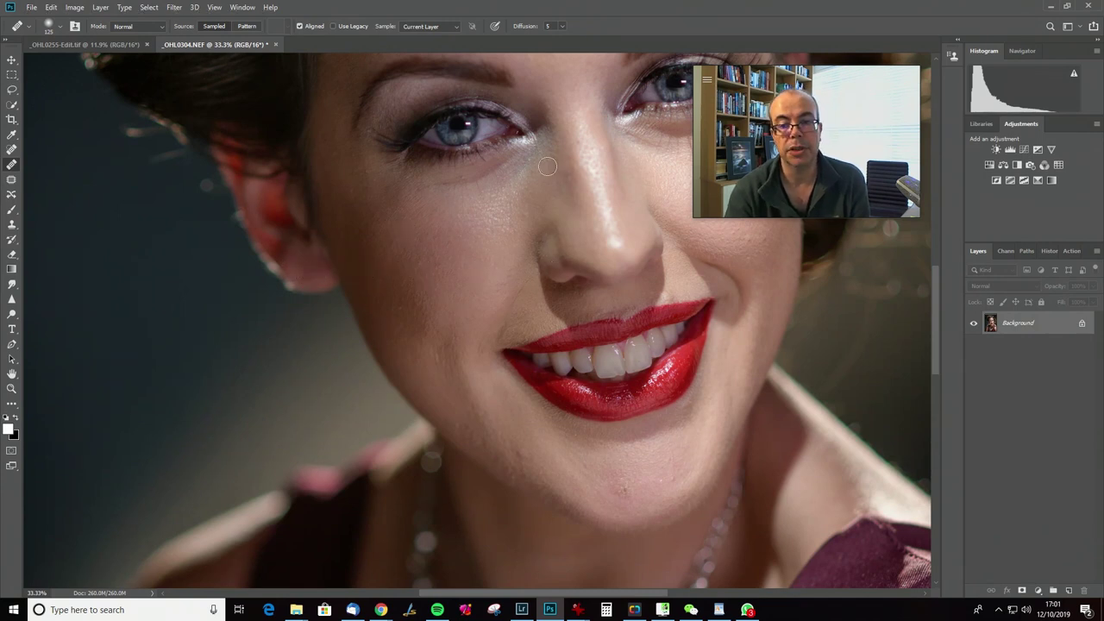
Enlarge the Healing Brush to 200 and smooth the skin under the eye on the shaded side of the face
key(bracketright)
key(bracketright)
key(bracketright)
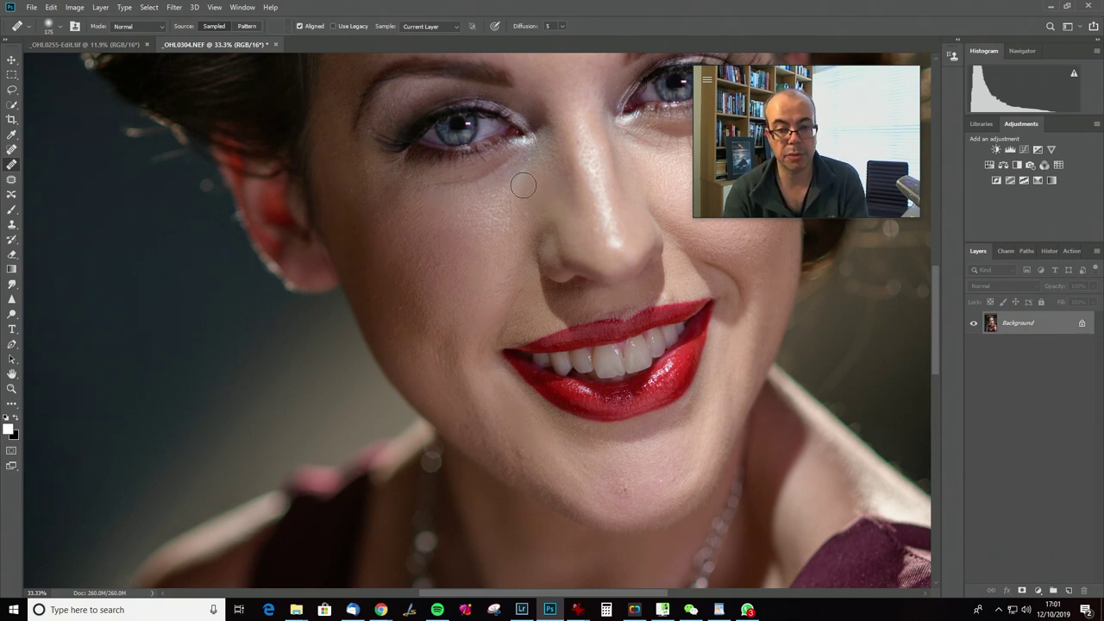
alt+click(524, 178)
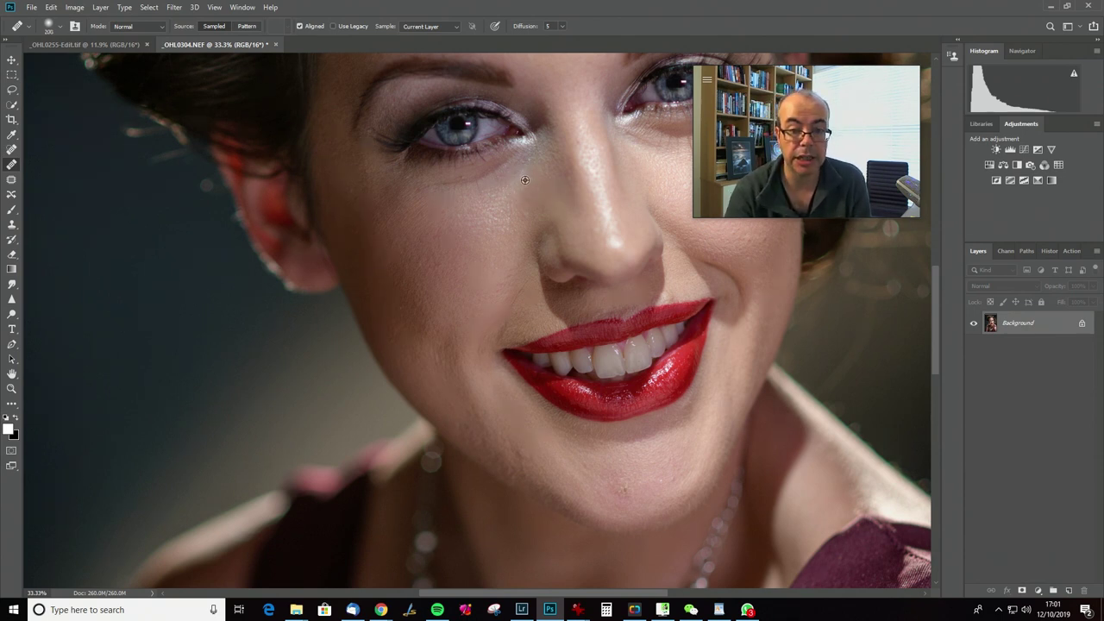
mouse_move(509, 160)
mouse_down()
mouse_move(452, 185)
mouse_move(529, 192)
mouse_up()
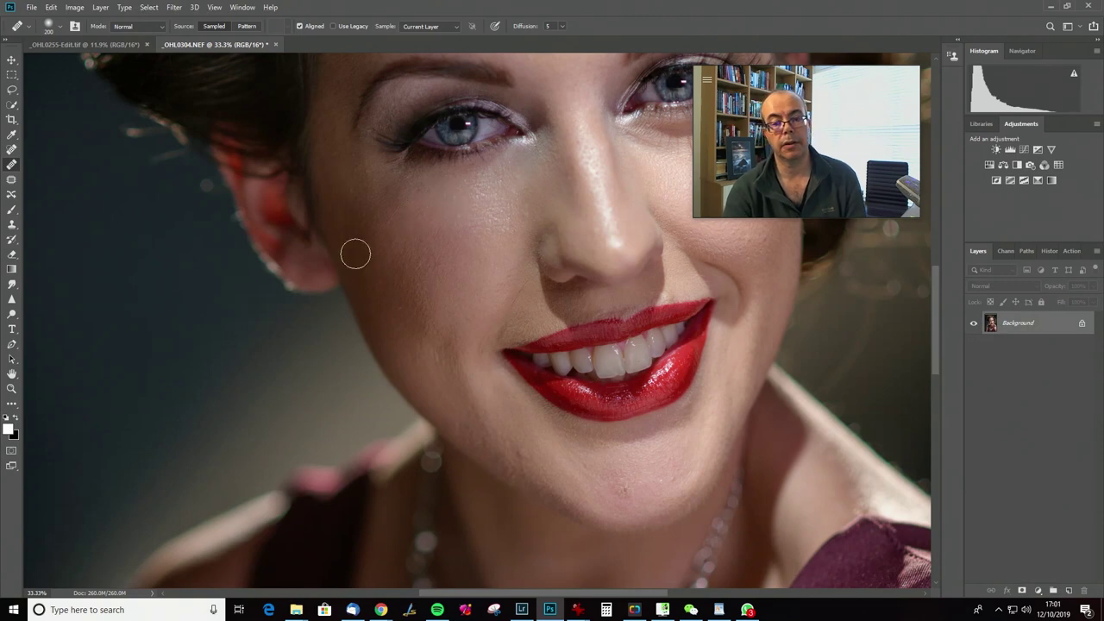
Duplicate the background, heal the under-eye lines on the shaded side, set the layer's opacity to 81% and merge it down
key(ctrl+0)
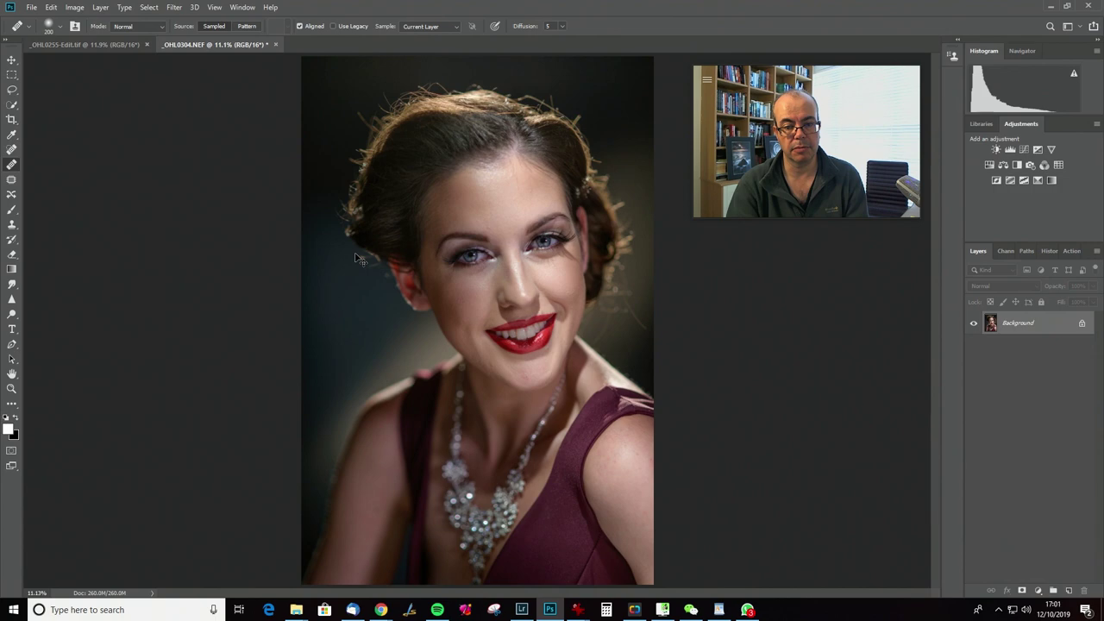
key(ctrl+j)
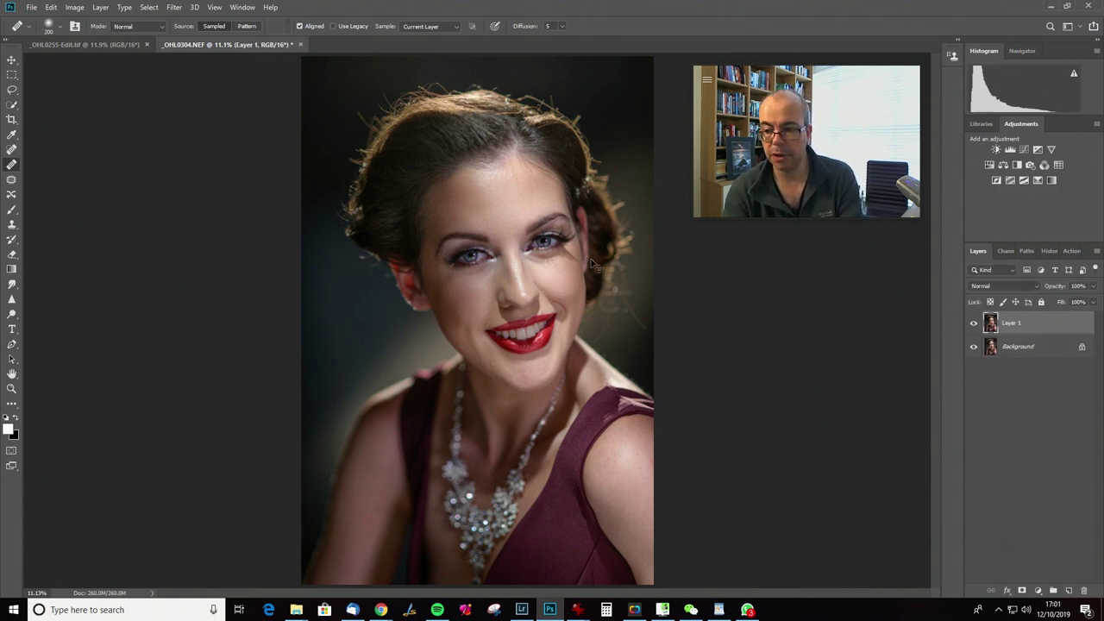
scroll(421, 279, up, 4)
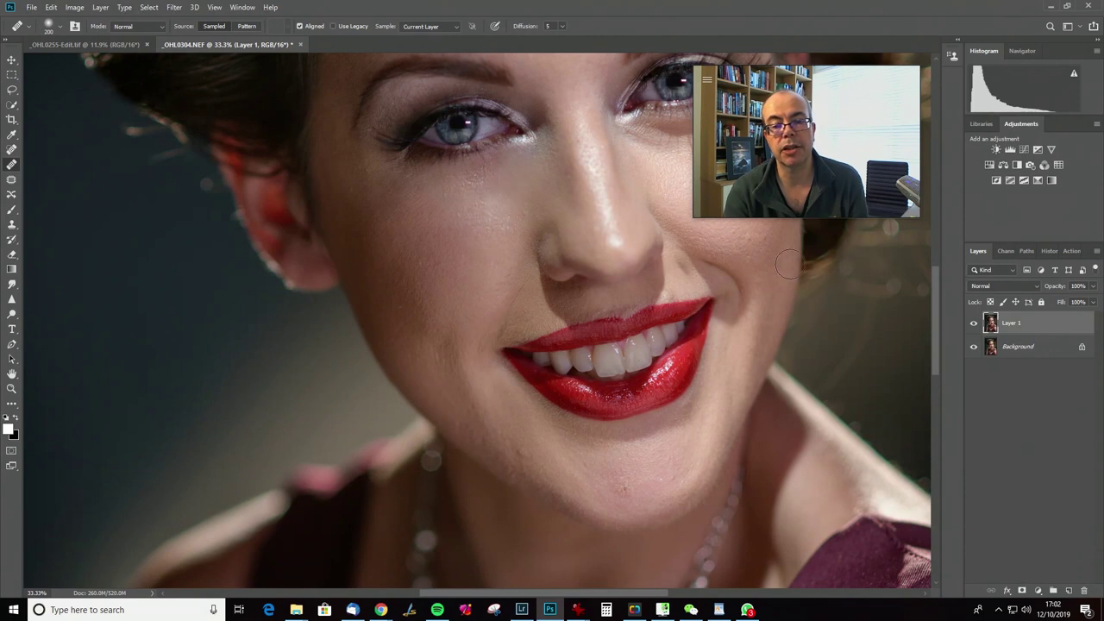
alt+click(527, 209)
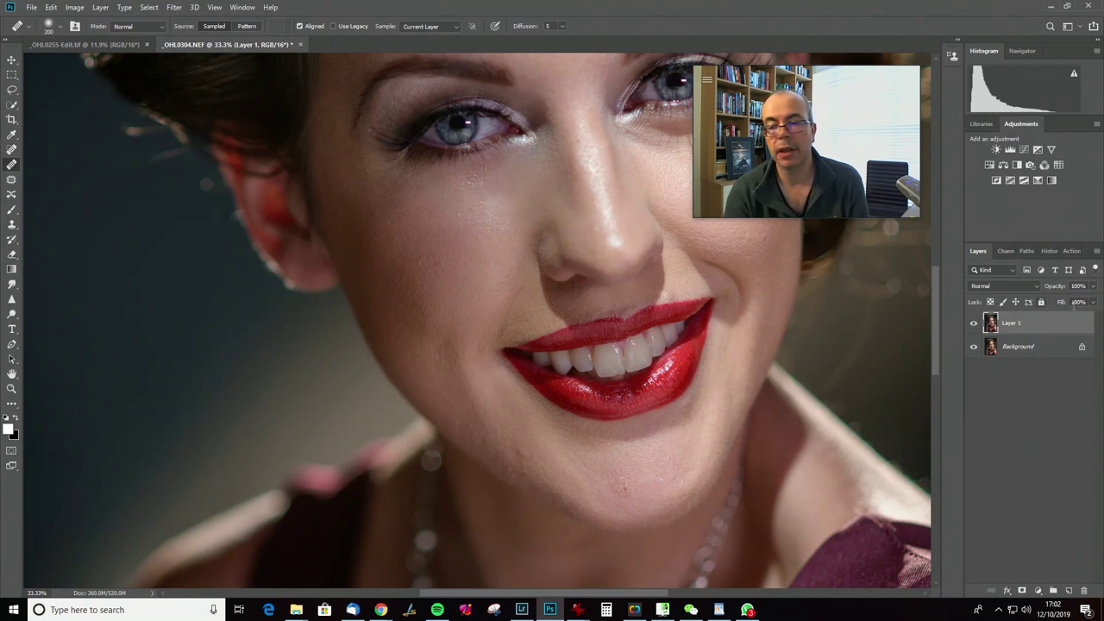
drag(1055, 287, 1039, 288)
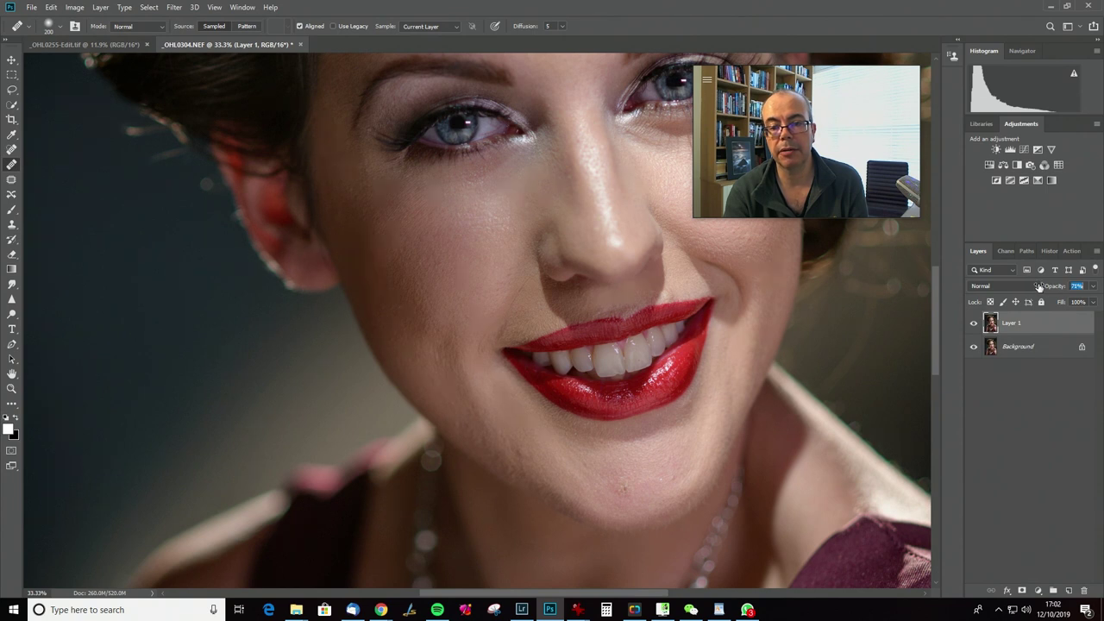
drag(1044, 286, 1046, 288)
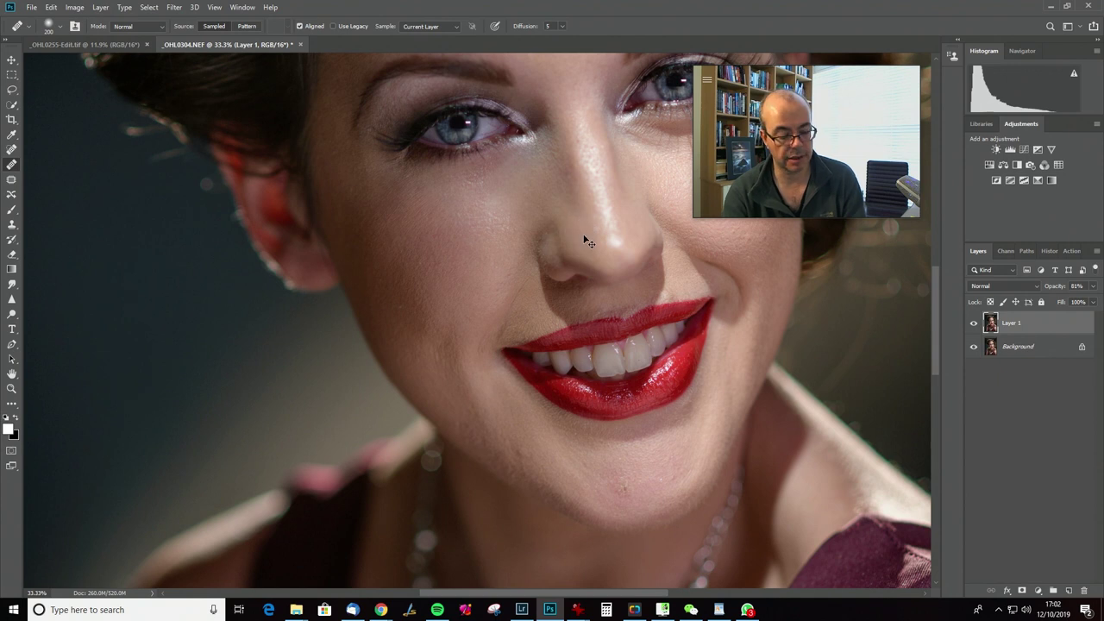
key(ctrl+e)
Duplicate the background, heal beneath the eye on the brighter side, slightly lower the layer's opacity and merge it down
key(ctrl+j)
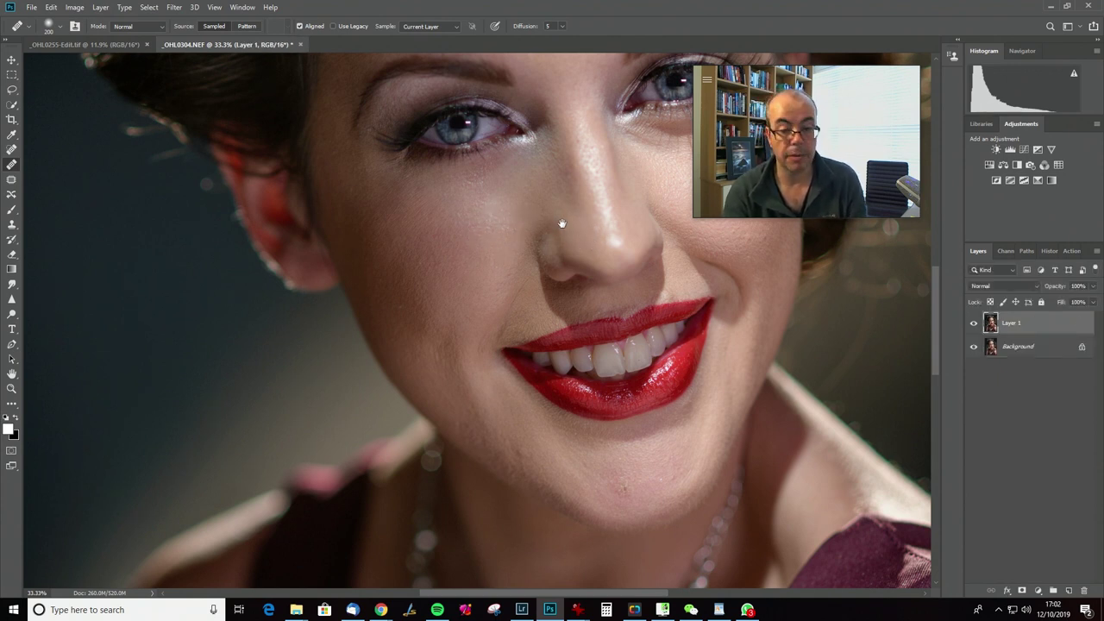
drag(562, 227, 247, 316)
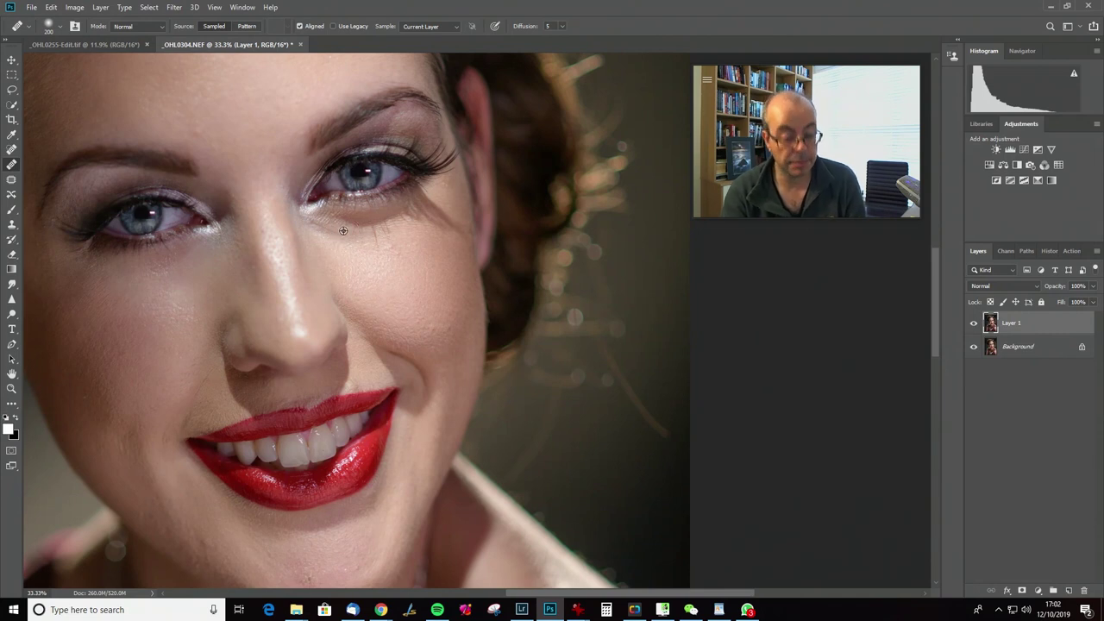
alt+click(316, 228)
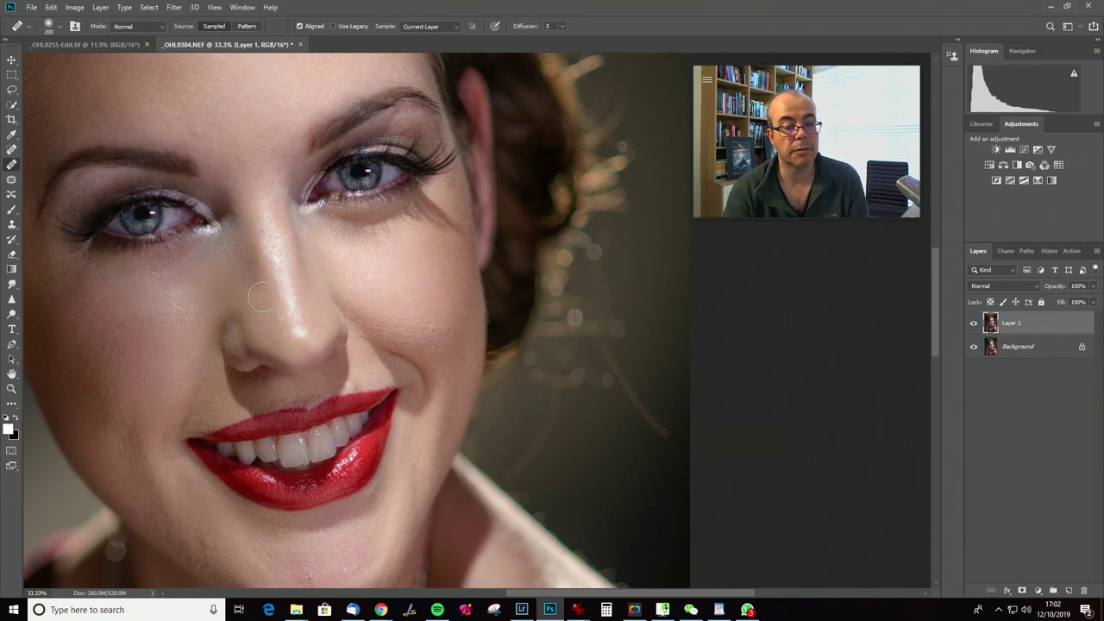
mouse_move(1058, 290)
mouse_down()
mouse_move(1023, 290)
mouse_move(1043, 288)
mouse_up()
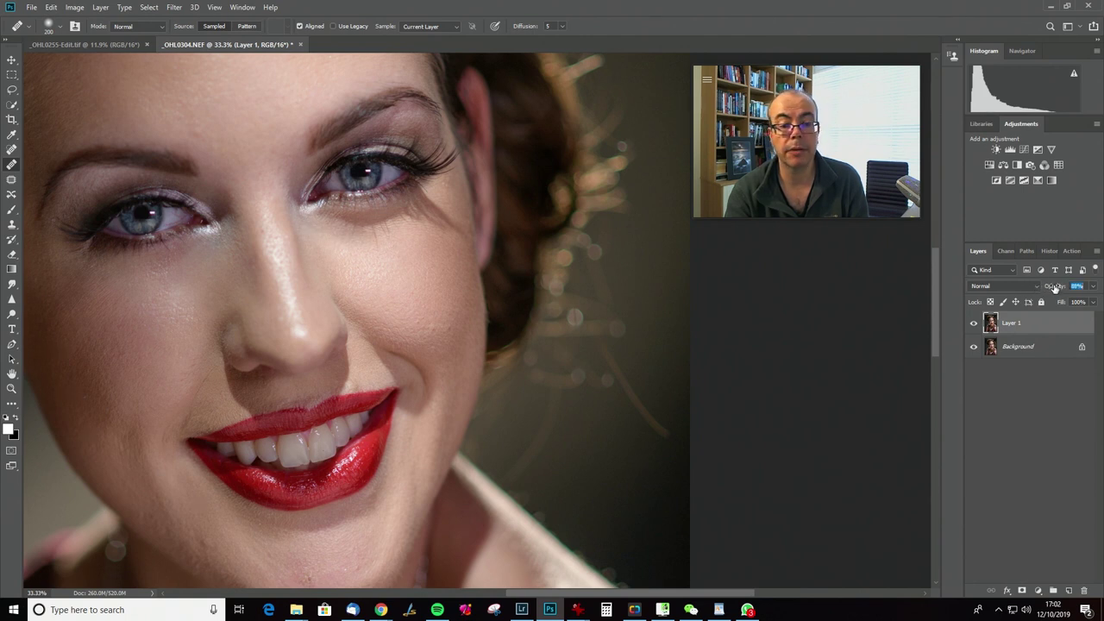
key(ctrl+e)
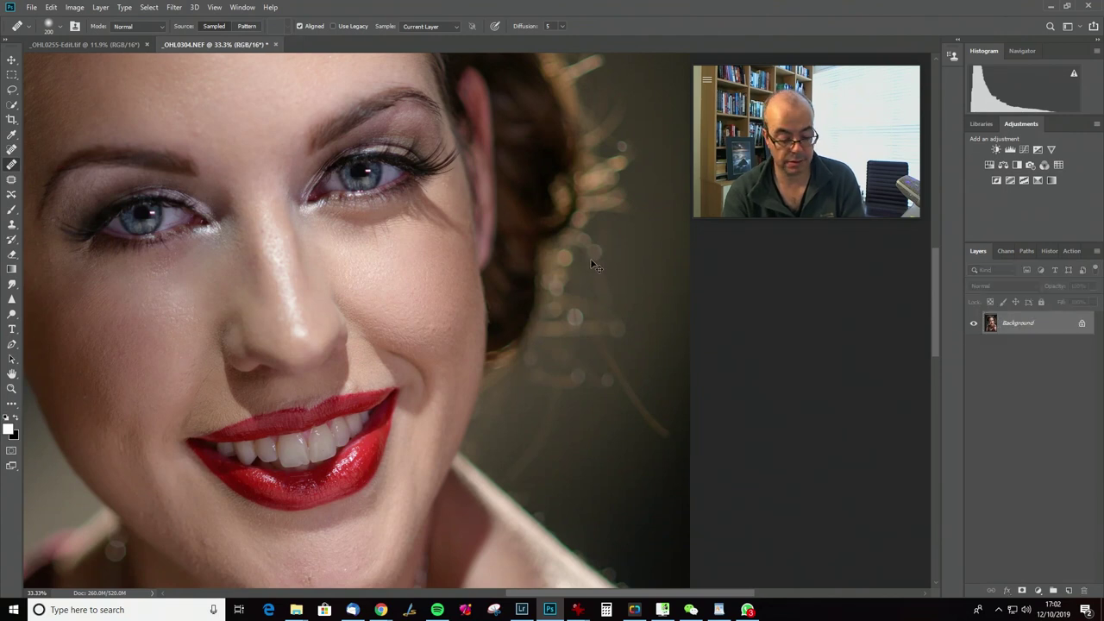
Duplicate the background and heal the stray hairs and blemishes across the upper forehead with the Healing Brush at size 100
key(ctrl+j)
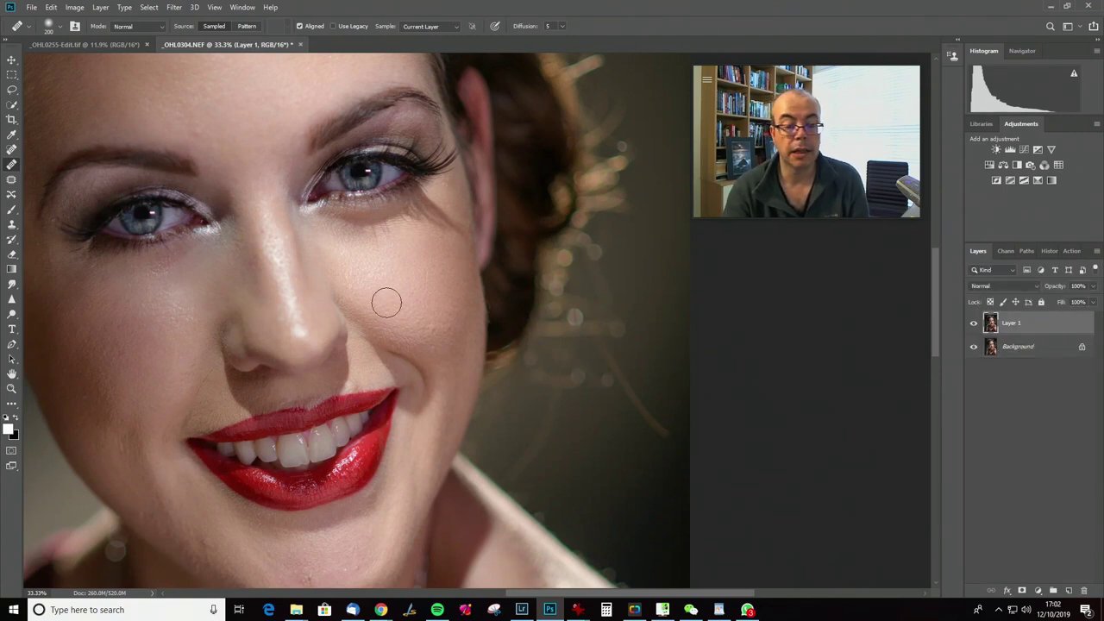
mouse_move(302, 264)
mouse_down()
mouse_move(311, 285)
mouse_move(402, 320)
mouse_up()
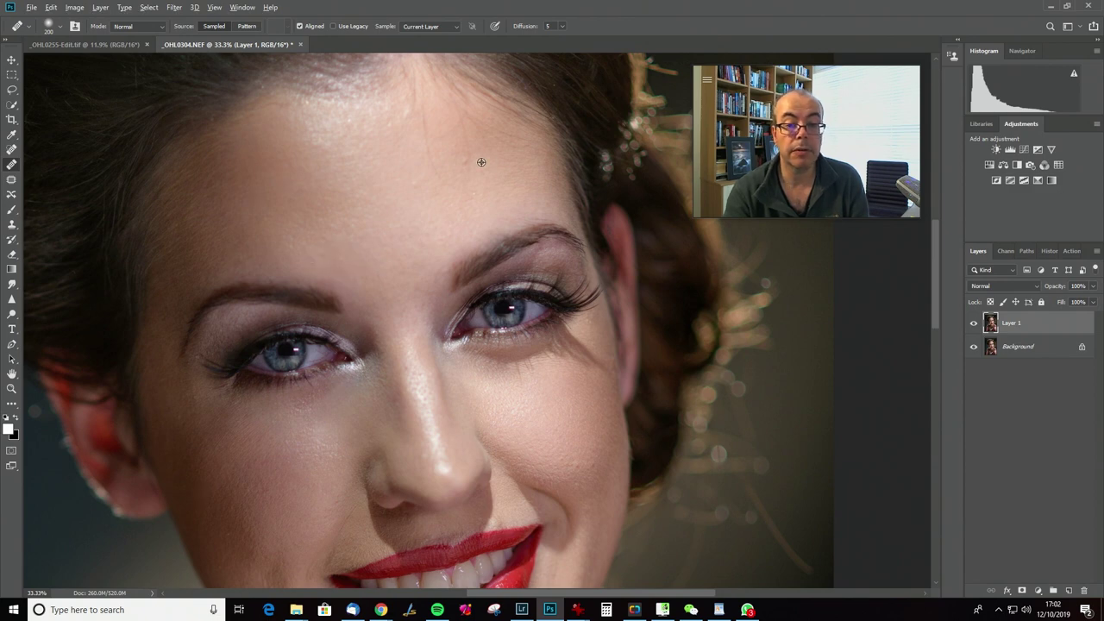
drag(448, 161, 431, 320)
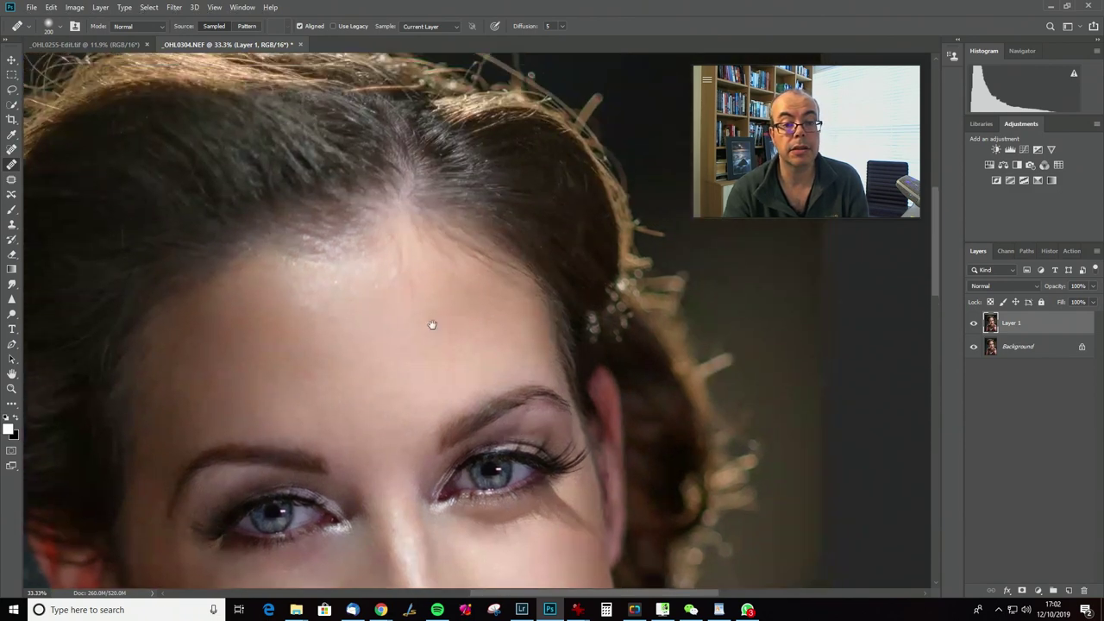
key(bracketleft)
key(bracketleft)
key(bracketleft)
key(bracketleft)
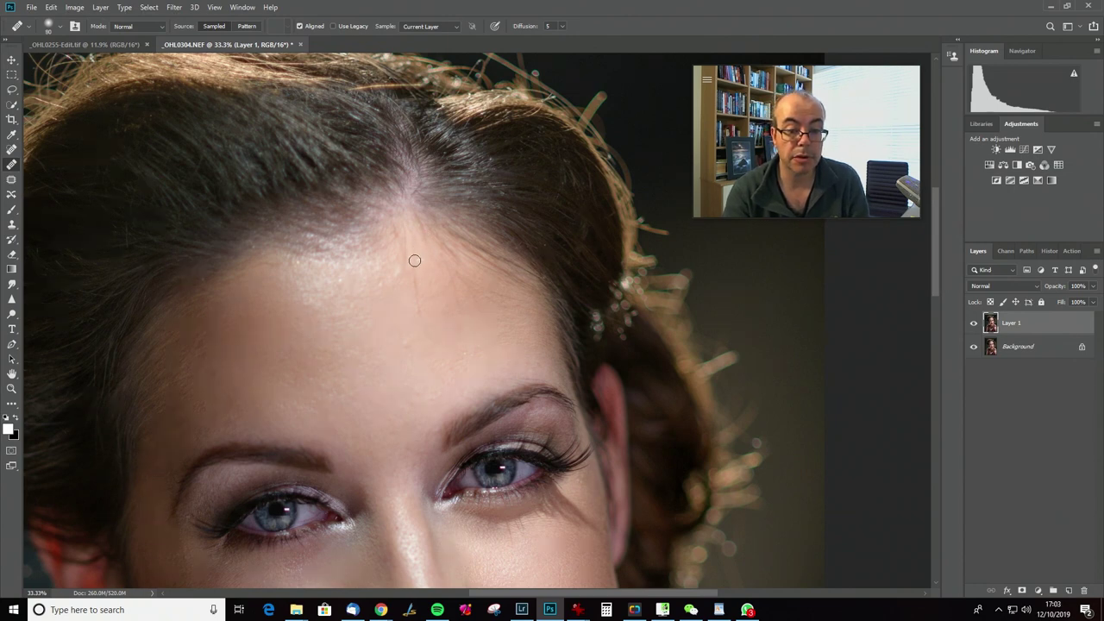
alt+click(421, 287)
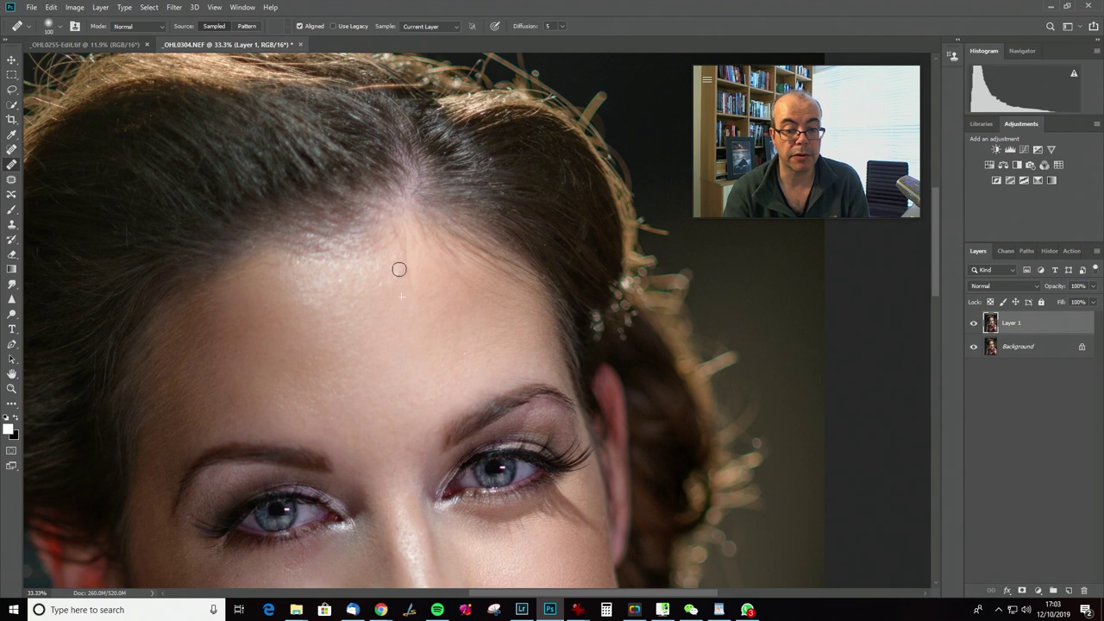
drag(377, 287, 384, 293)
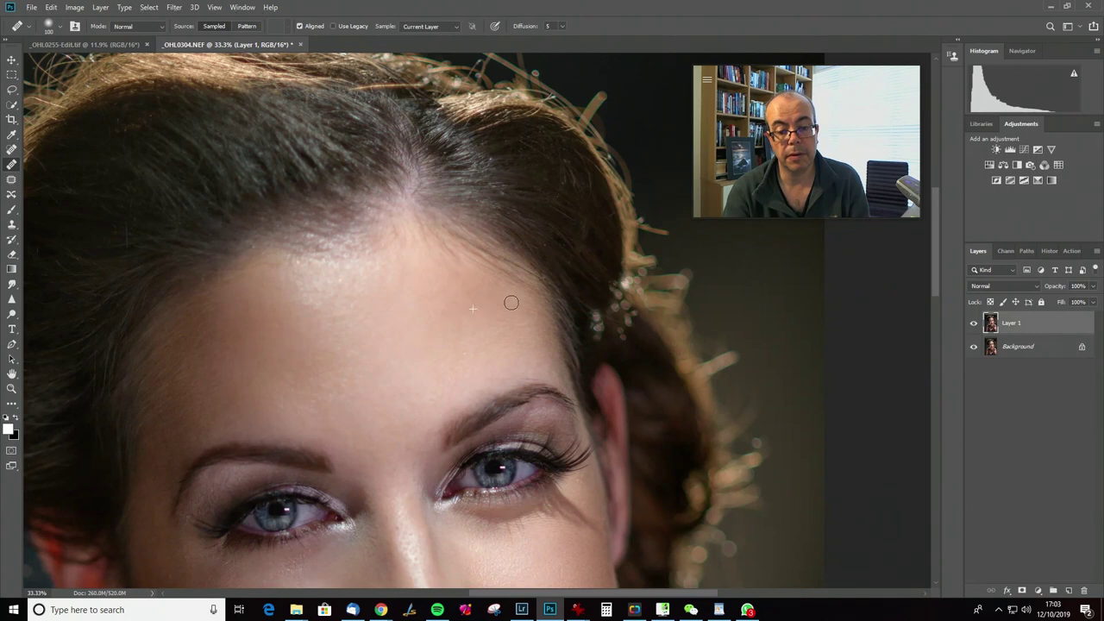
alt+click(486, 327)
drag(506, 322, 529, 324)
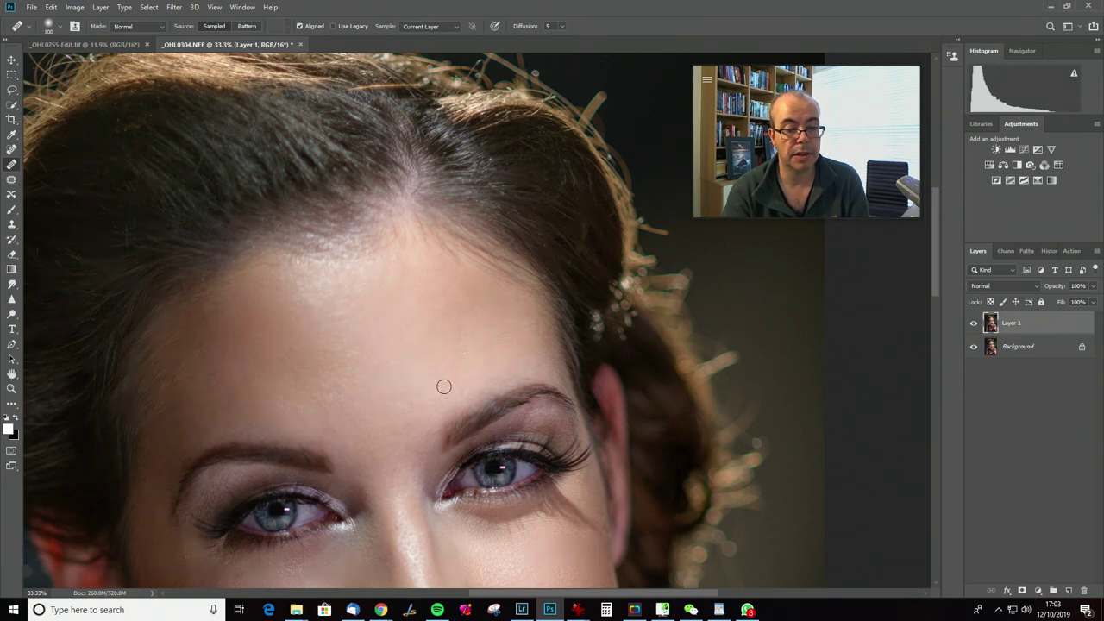
Heal the blemishes across the chin and along the shaded jawline with the Healing Brush, using a brush size up to 150
drag(406, 382, 328, 256)
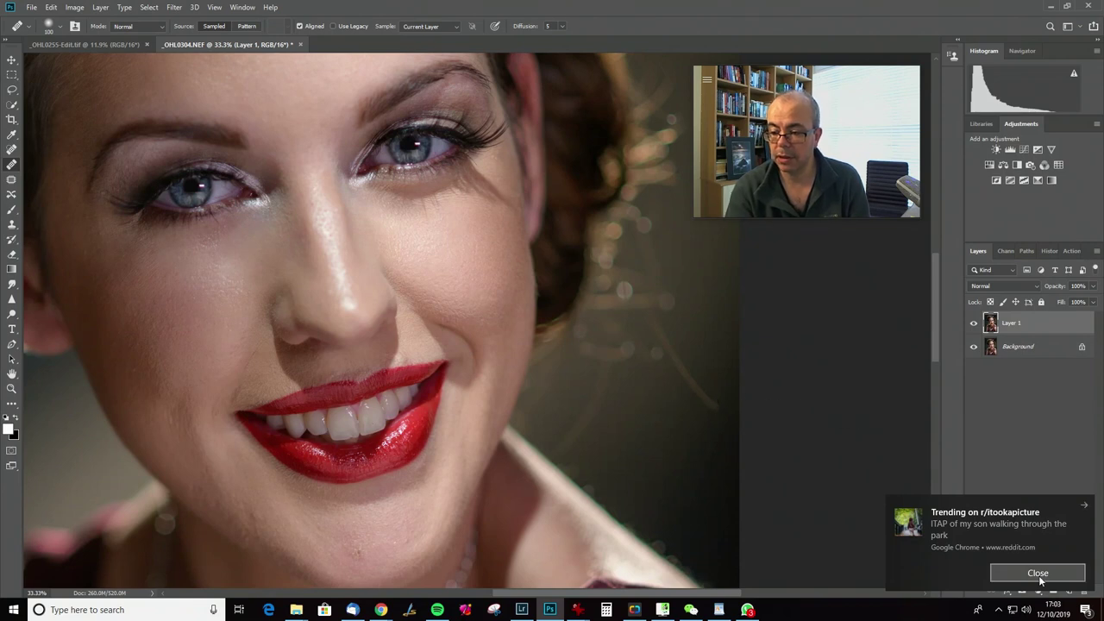
click(1083, 509)
mouse_move(206, 470)
mouse_down()
mouse_move(353, 266)
mouse_move(346, 274)
mouse_up()
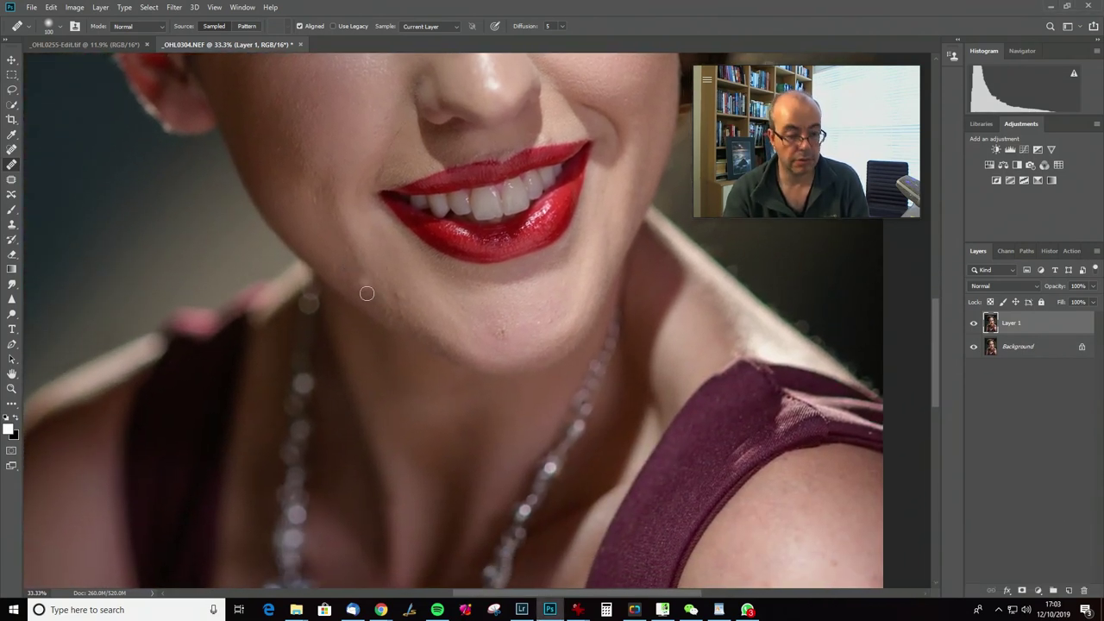
key(bracketleft)
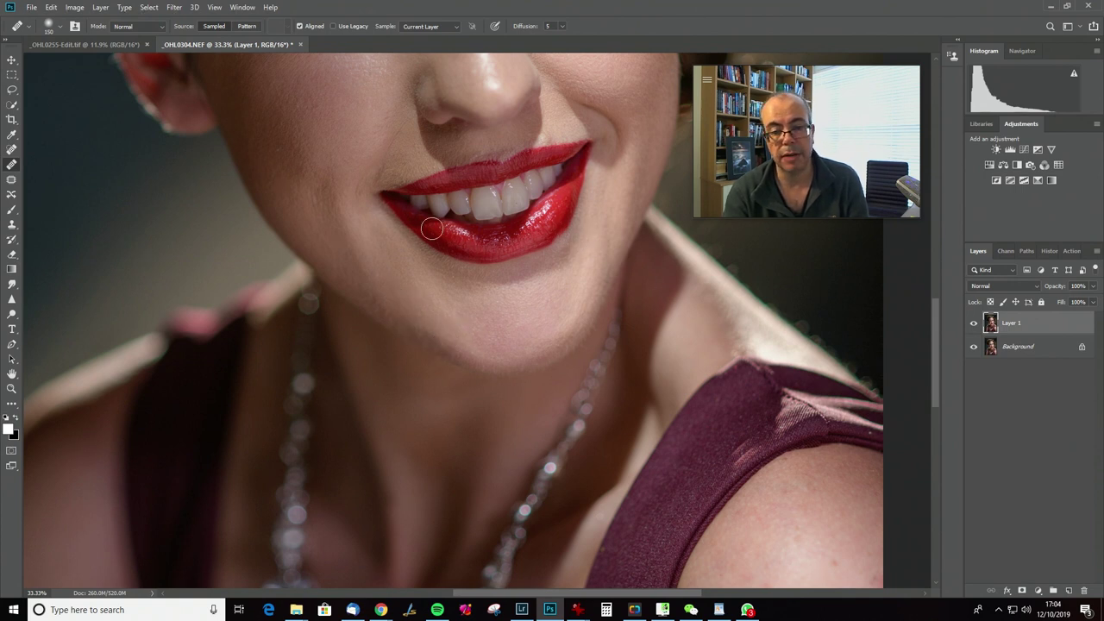
Reduce the Healing Brush to 90 and smooth the skin around the smile line, lower cheeks and chin
drag(552, 242, 468, 370)
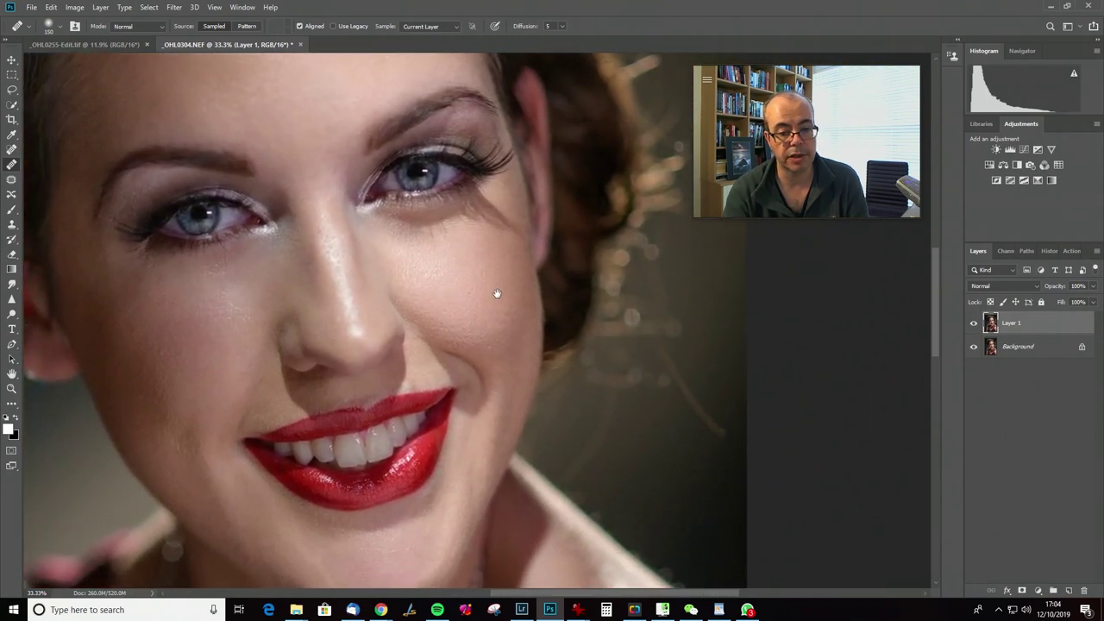
drag(497, 294, 505, 284)
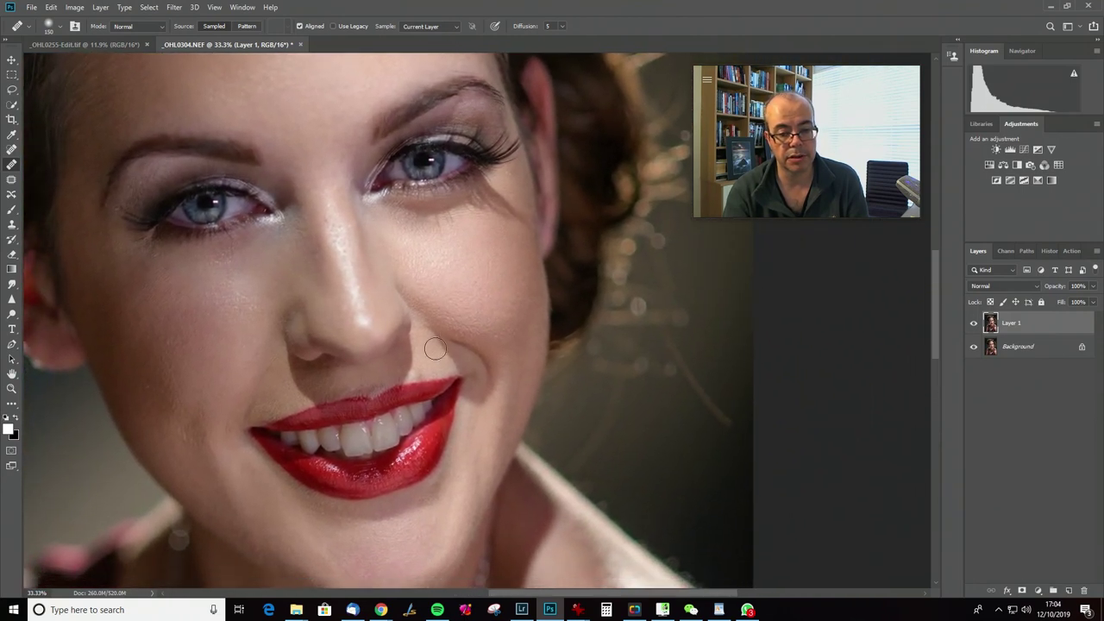
key(bracketleft)
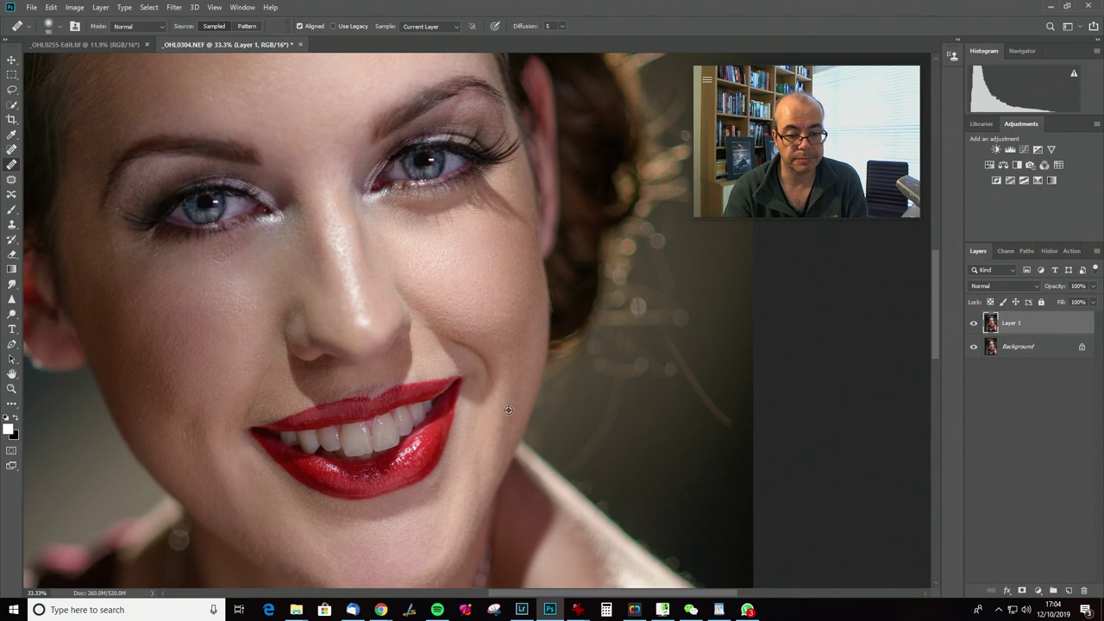
drag(358, 484, 446, 438)
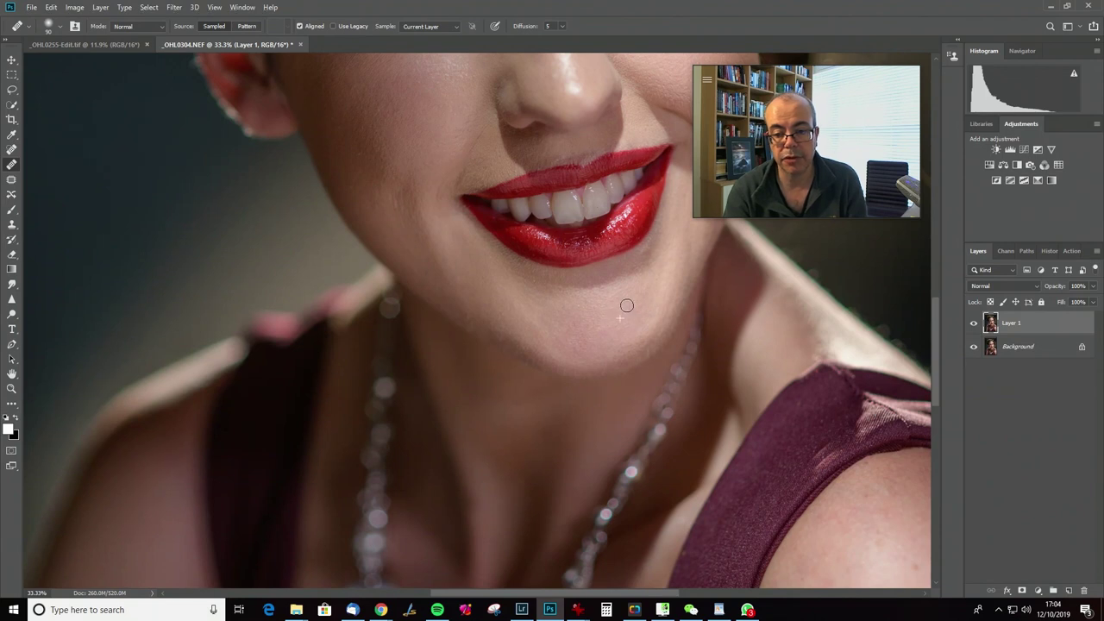
drag(610, 310, 513, 354)
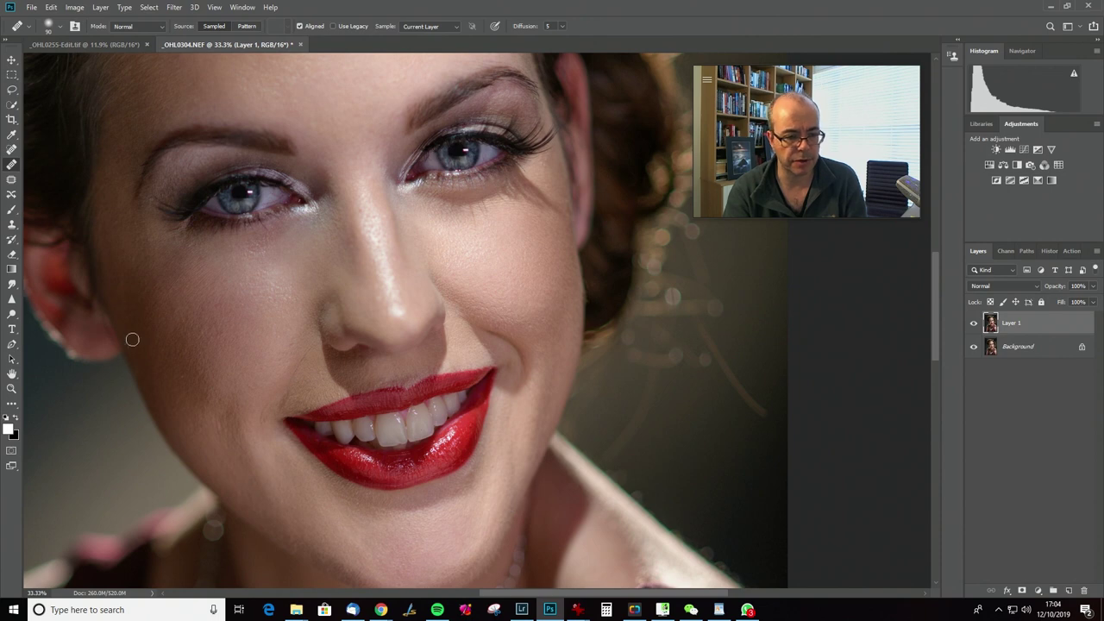
Heal the marks on both arms and the bright shoulder with the Healing Brush at size 125
mouse_move(492, 430)
mouse_down()
mouse_move(451, 328)
mouse_move(473, 249)
mouse_move(514, 272)
mouse_move(504, 254)
mouse_up()
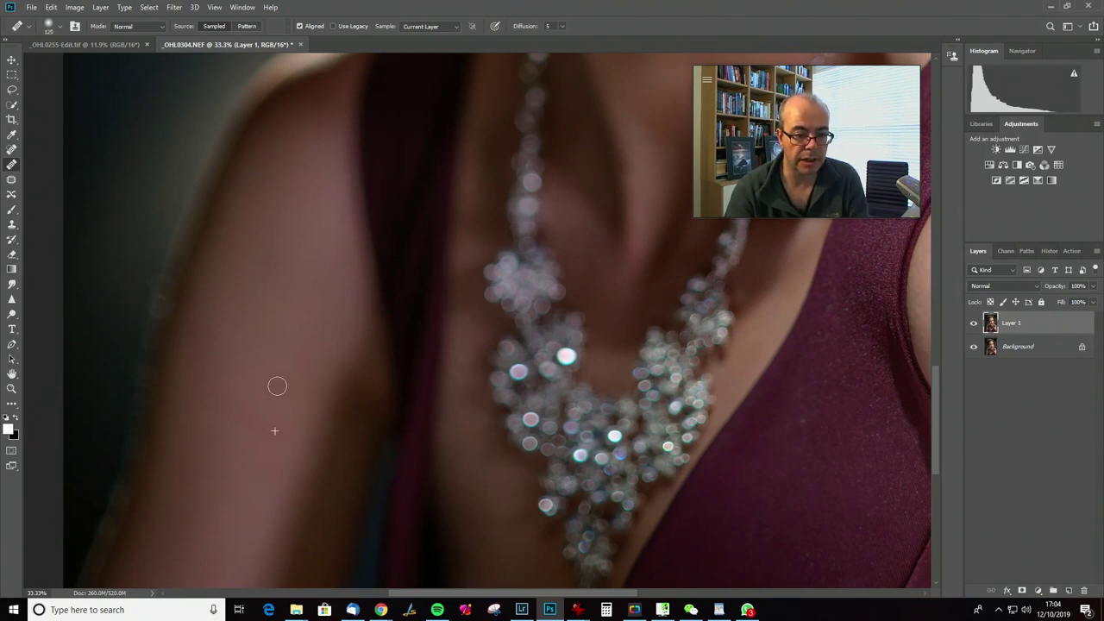
scroll(314, 370, right, 10)
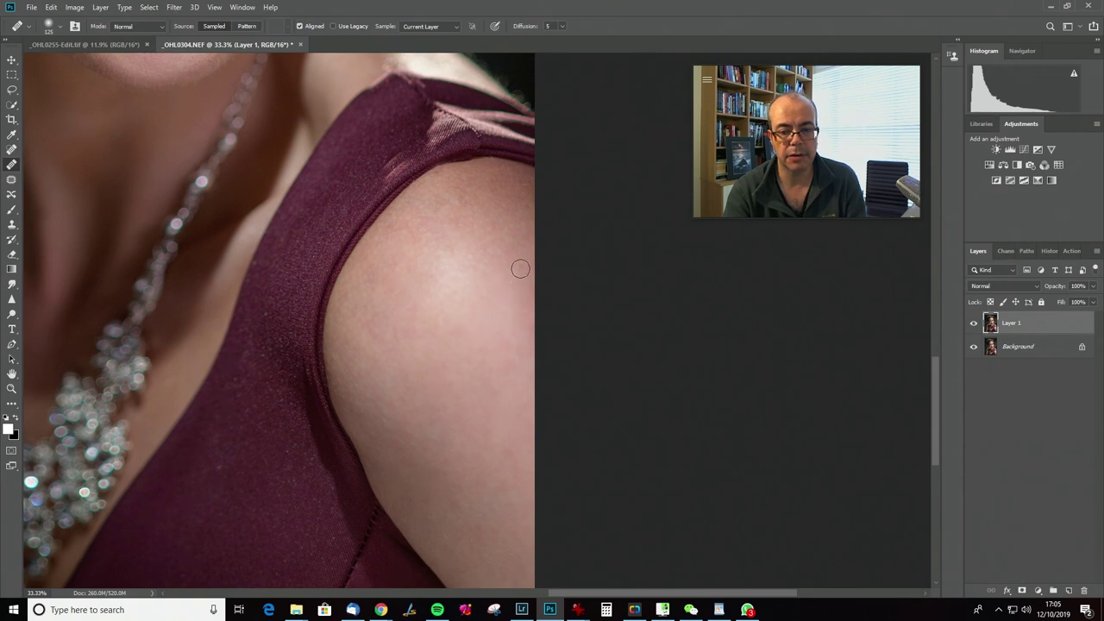
drag(450, 221, 483, 155)
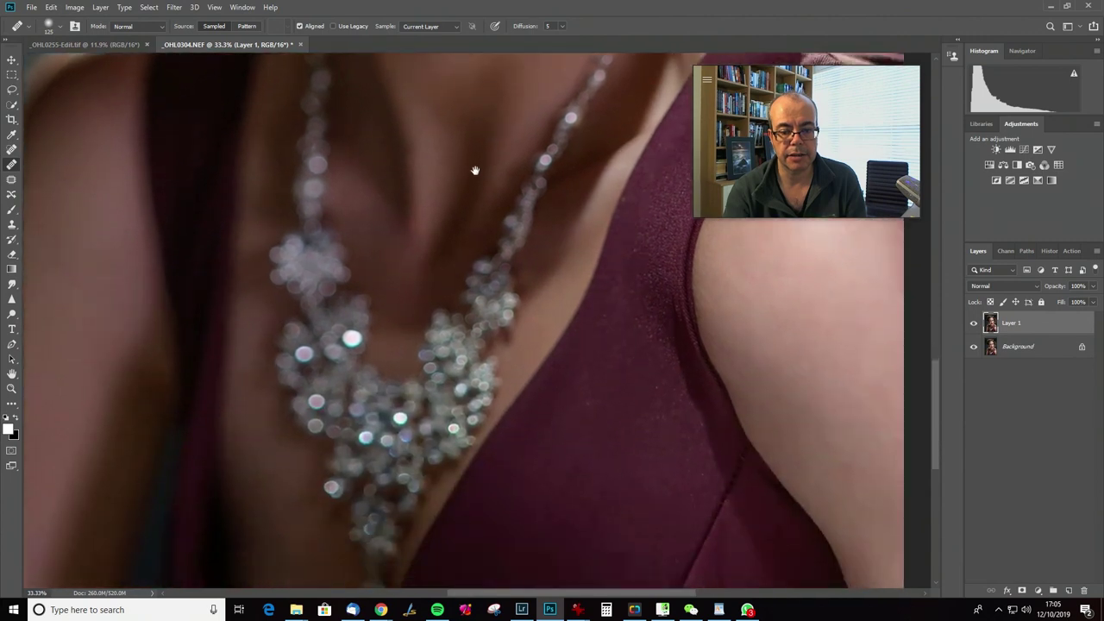
mouse_move(538, 344)
mouse_down()
mouse_move(256, 354)
mouse_move(311, 361)
mouse_up()
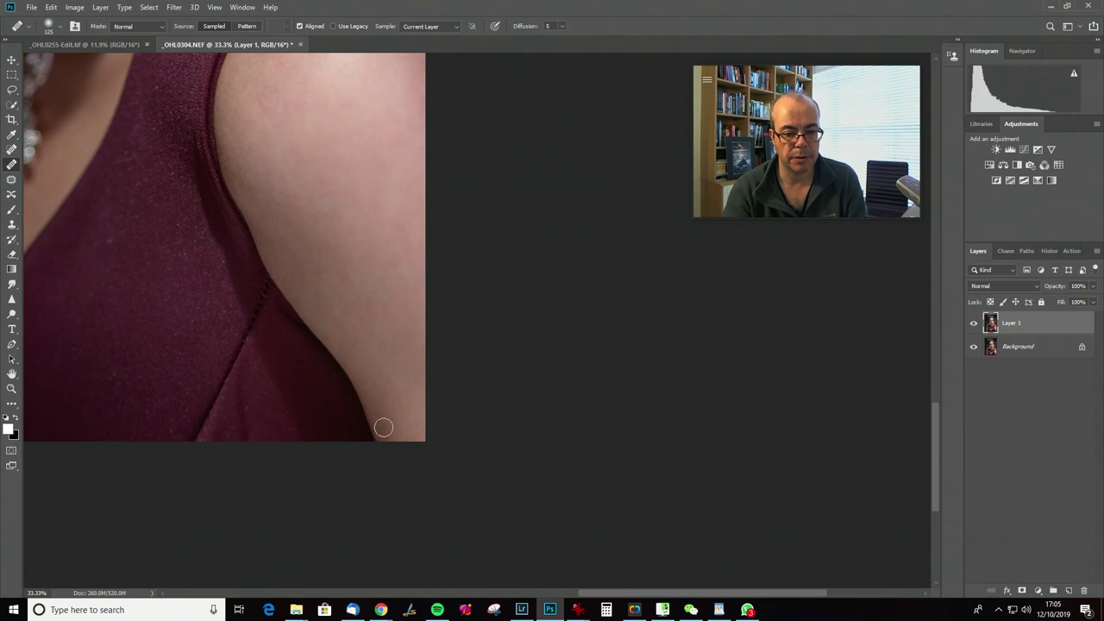
drag(402, 431, 420, 436)
mouse_move(408, 298)
mouse_down()
mouse_move(370, 389)
mouse_move(443, 492)
mouse_up()
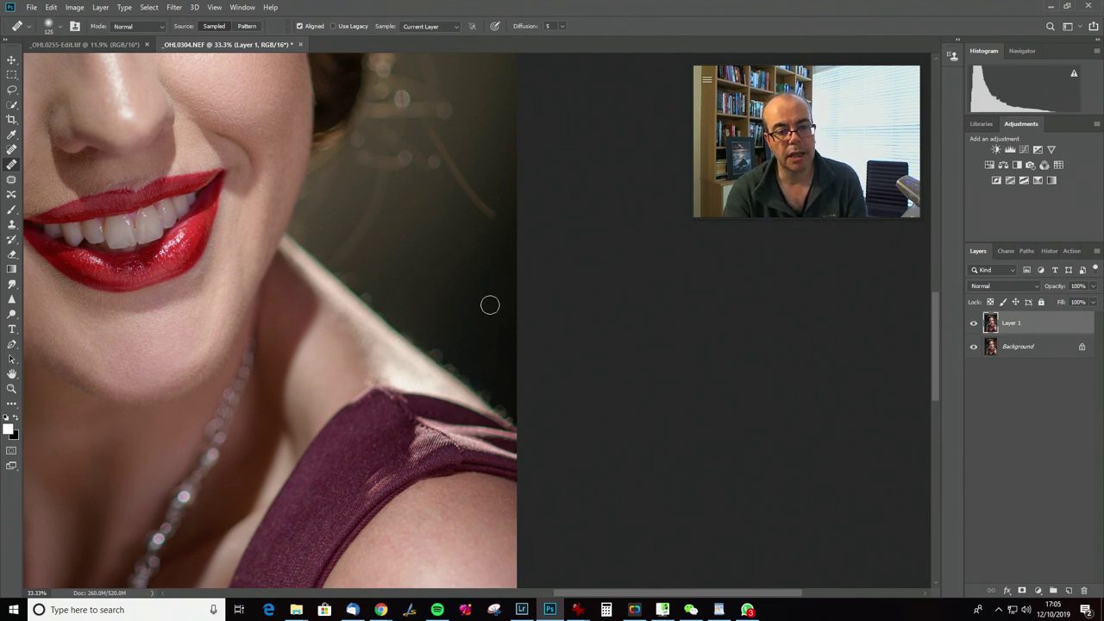
drag(346, 320, 501, 476)
Touch up the forehead skin and check the face, chest and dress for remaining blemishes, ending on the whole portrait
mouse_move(417, 298)
mouse_down()
mouse_move(537, 288)
mouse_move(509, 382)
mouse_move(436, 394)
mouse_move(441, 407)
mouse_move(630, 446)
mouse_move(421, 387)
mouse_move(426, 351)
mouse_move(389, 305)
mouse_move(385, 352)
mouse_move(418, 279)
mouse_move(325, 406)
mouse_move(353, 291)
mouse_move(347, 256)
mouse_move(337, 385)
mouse_move(333, 288)
mouse_move(235, 396)
mouse_move(143, 431)
mouse_move(298, 389)
mouse_move(177, 388)
mouse_up()
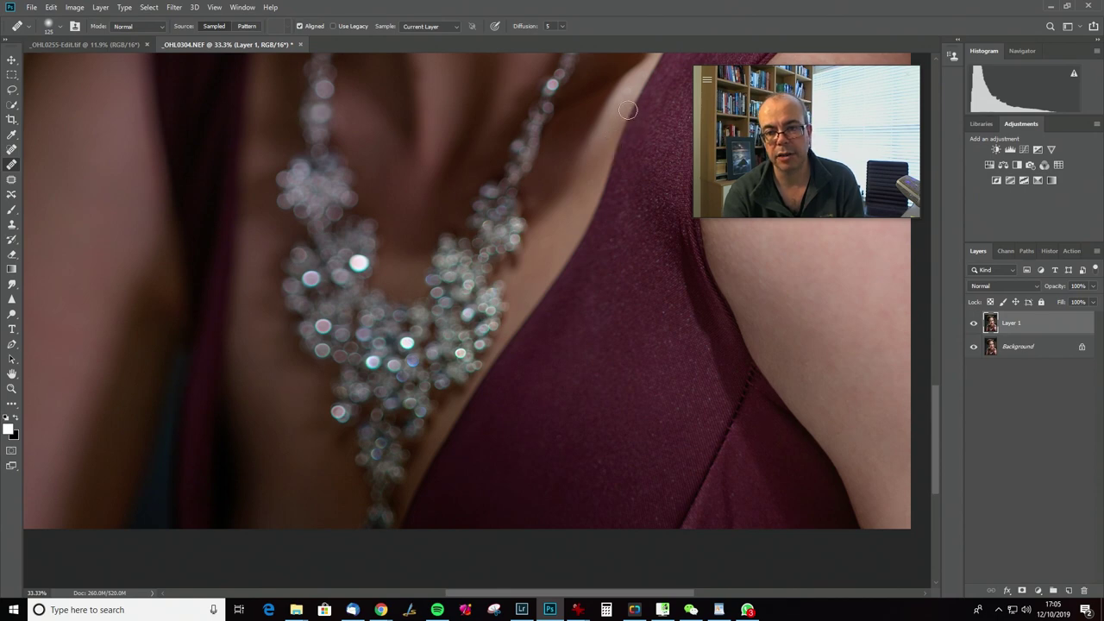
drag(633, 241, 459, 339)
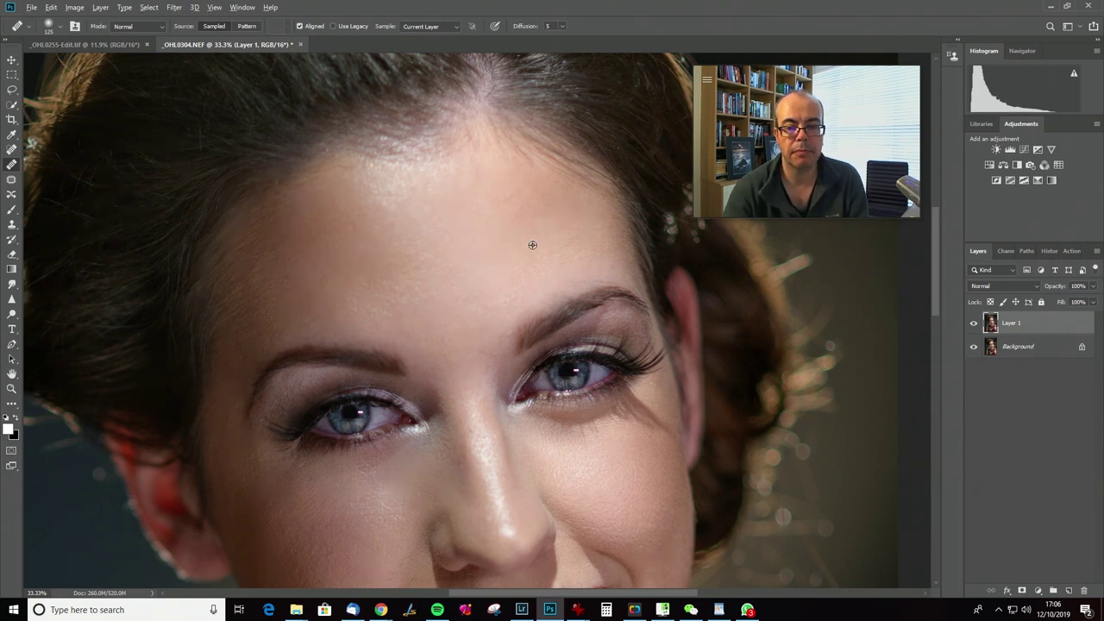
mouse_move(483, 439)
mouse_down()
mouse_move(460, 299)
mouse_move(464, 223)
mouse_up()
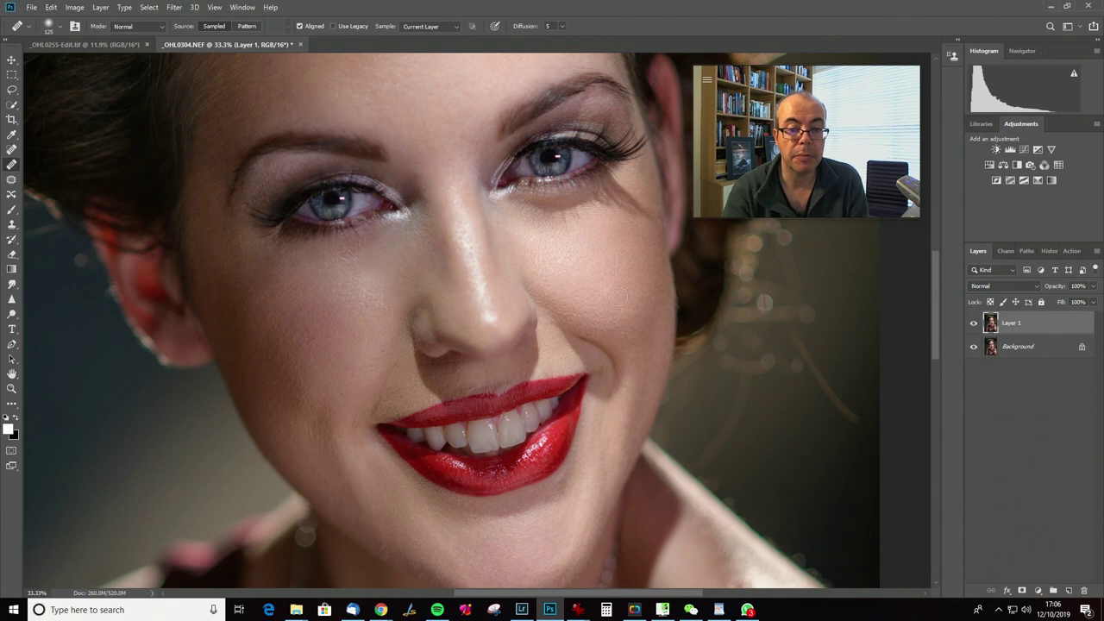
drag(512, 343, 874, 296)
drag(492, 419, 338, 499)
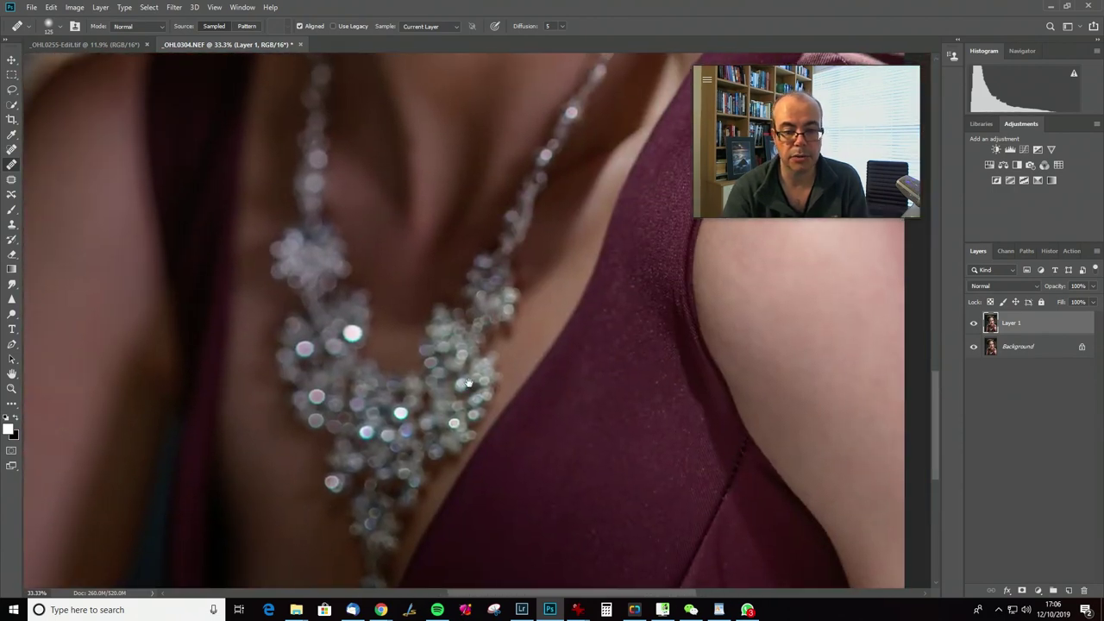
drag(469, 389, 447, 515)
mouse_move(457, 310)
mouse_down()
mouse_move(461, 481)
mouse_move(478, 493)
mouse_up()
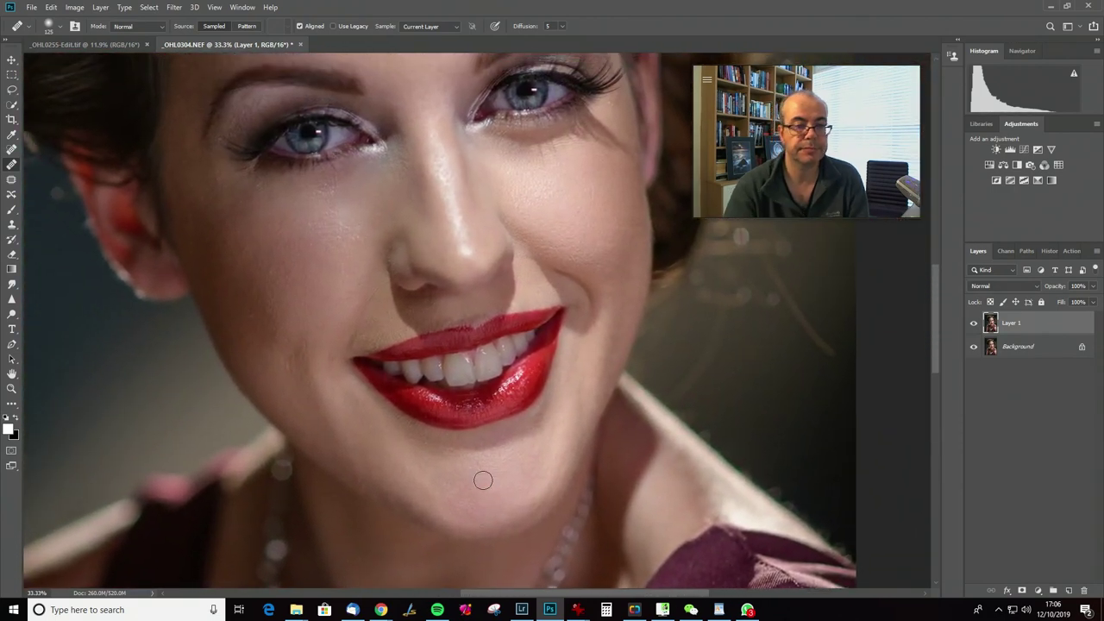
key(ctrl+0)
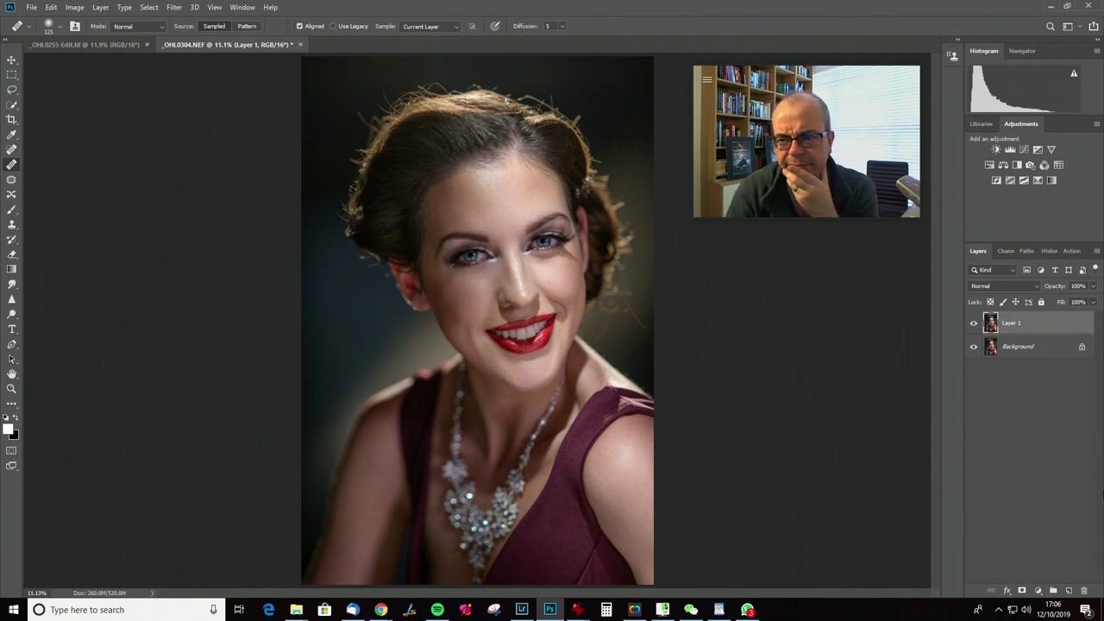
Run the Frequency Separation action on the portrait up to its Gaussian Blur settings for the LF layer
click(1076, 252)
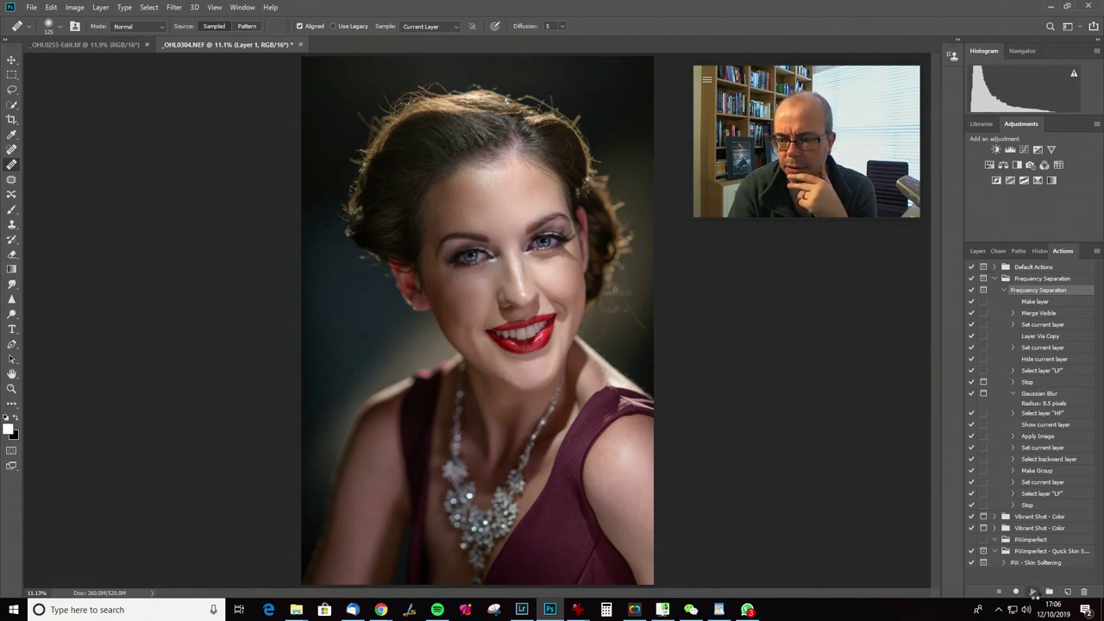
click(1033, 593)
drag(564, 183, 813, 269)
click(757, 326)
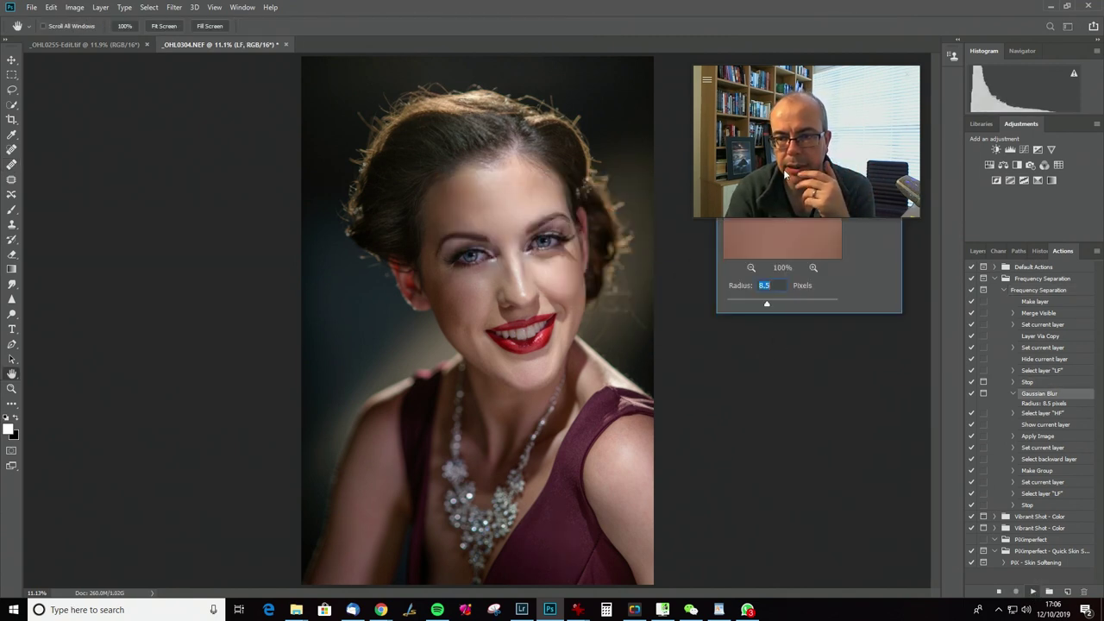
drag(806, 79, 968, 18)
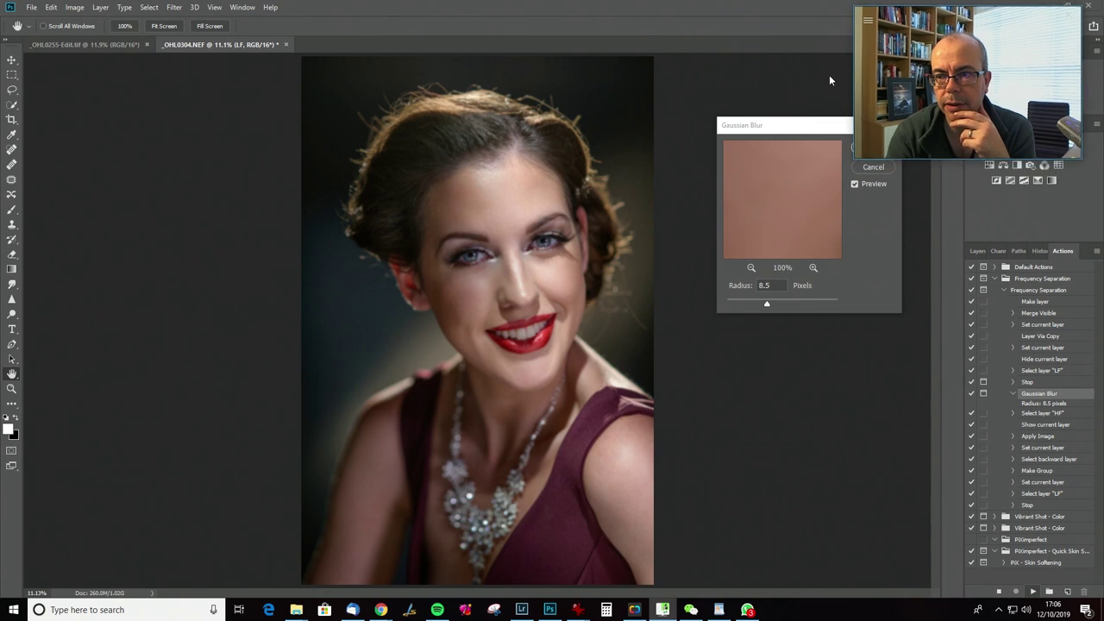
drag(788, 123, 762, 273)
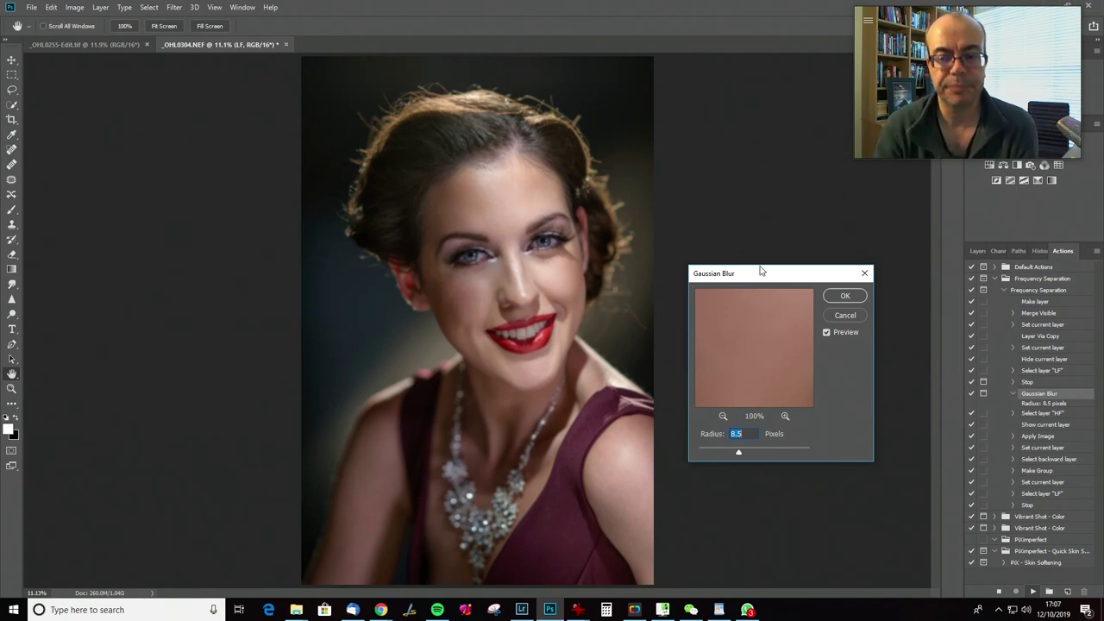
drag(754, 274, 779, 205)
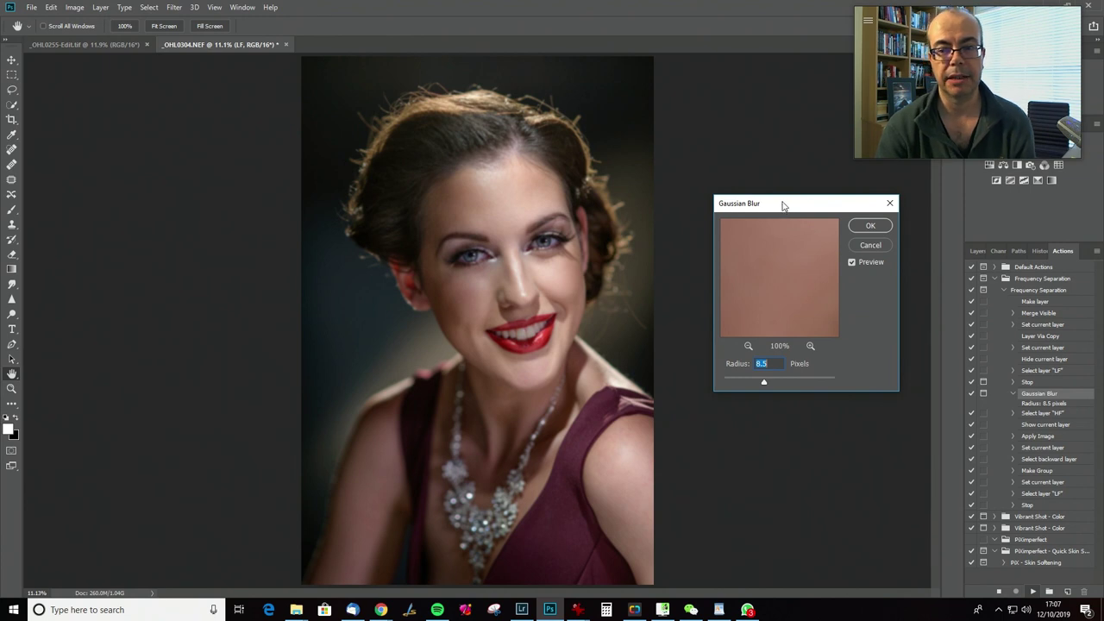
drag(782, 204, 733, 184)
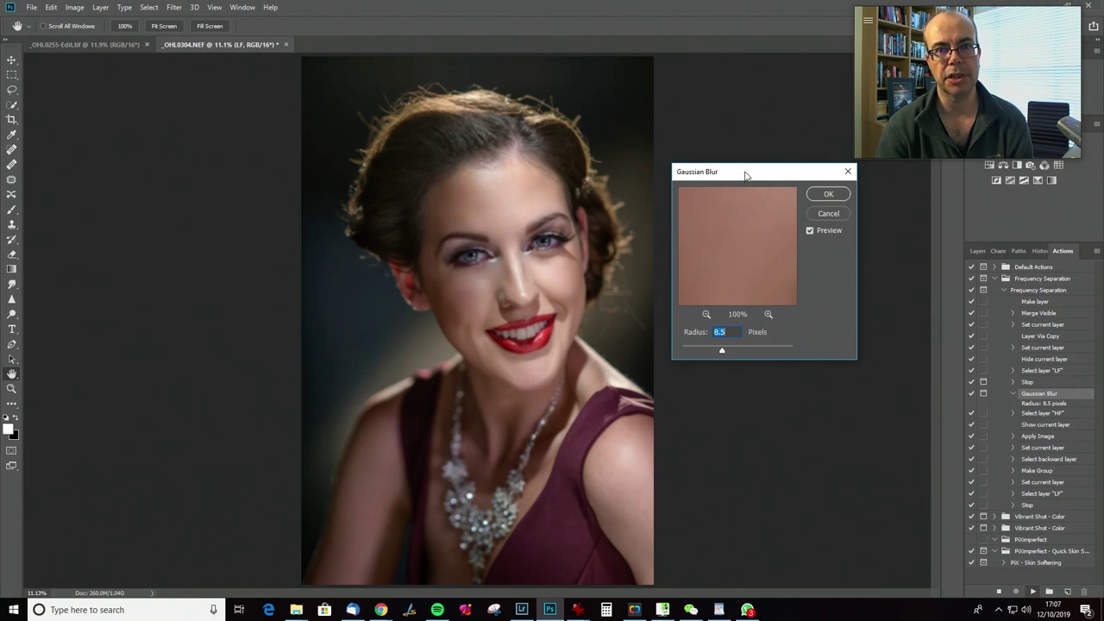
mouse_move(747, 173)
mouse_down()
mouse_move(762, 163)
mouse_move(751, 175)
mouse_move(772, 178)
mouse_move(763, 179)
mouse_up()
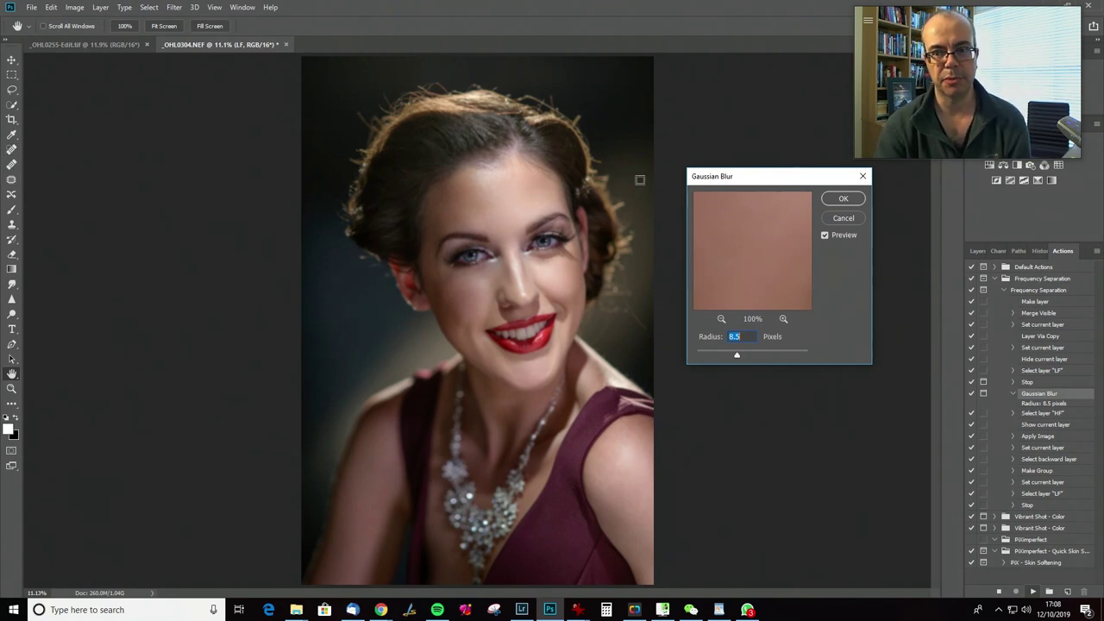
drag(783, 178, 748, 150)
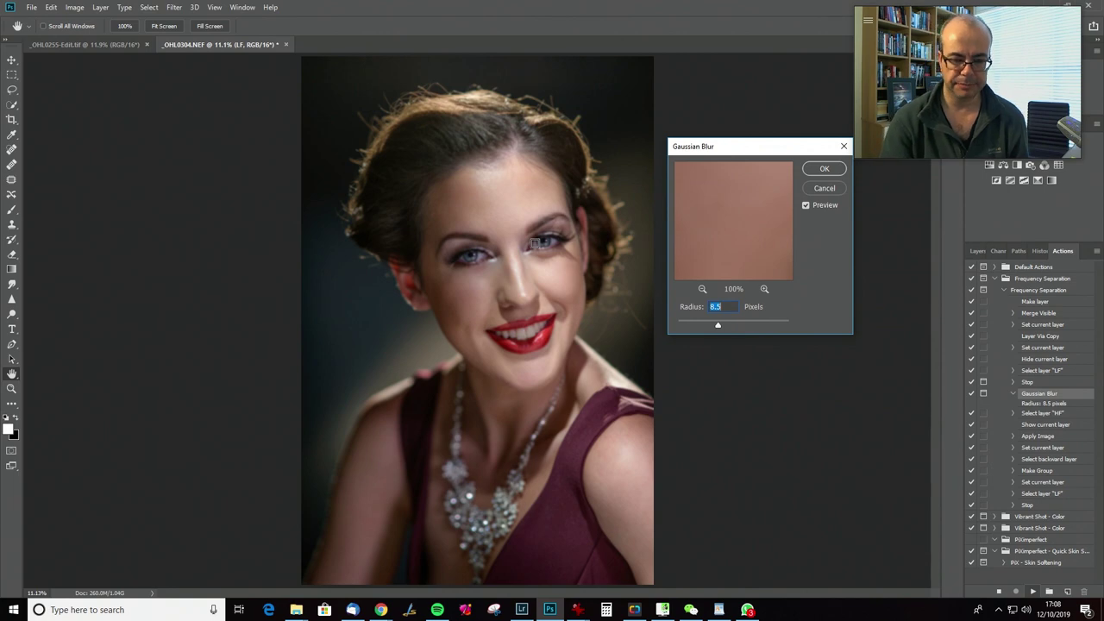
Set the Gaussian Blur radius to 9 pixels, compare the facial skin with and without preview, and complete the frequency separation layers
ctrl+click(534, 244)
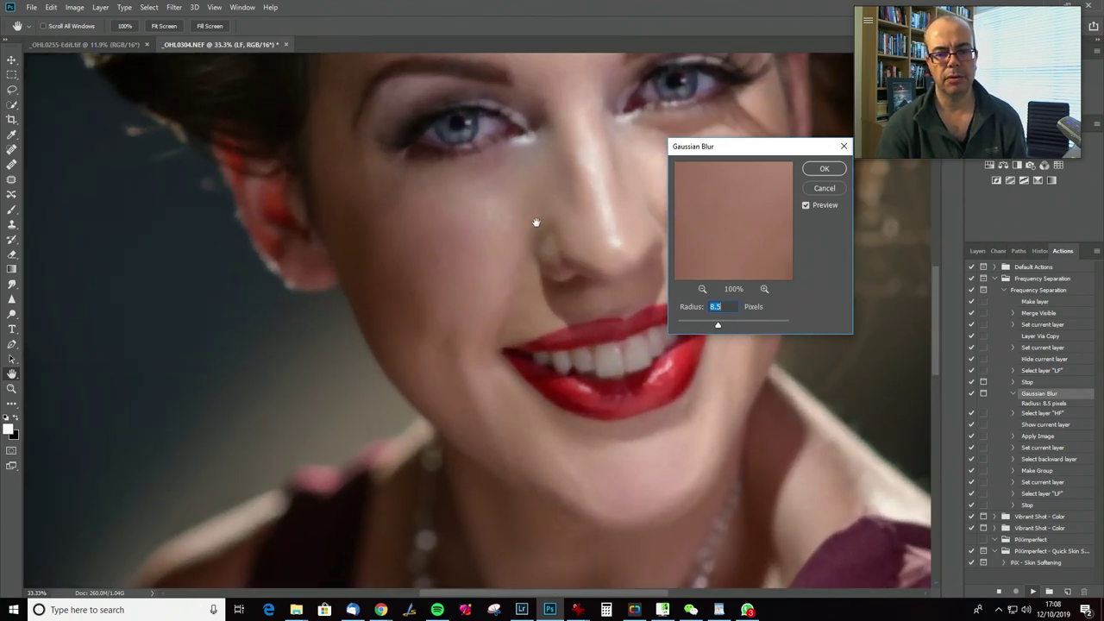
drag(535, 223, 365, 288)
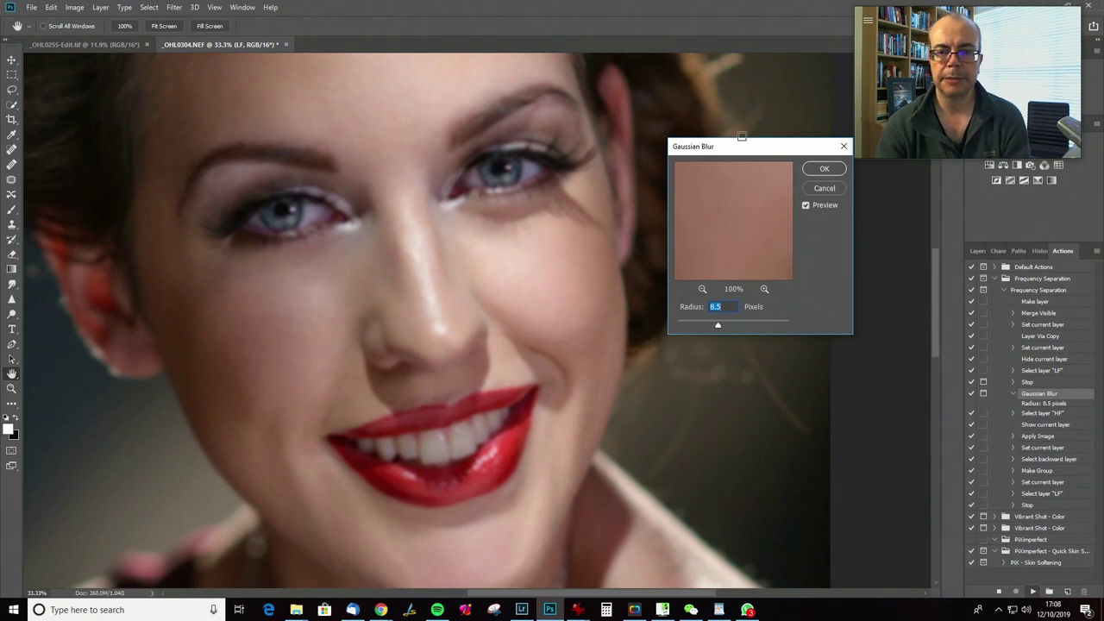
drag(738, 145, 738, 114)
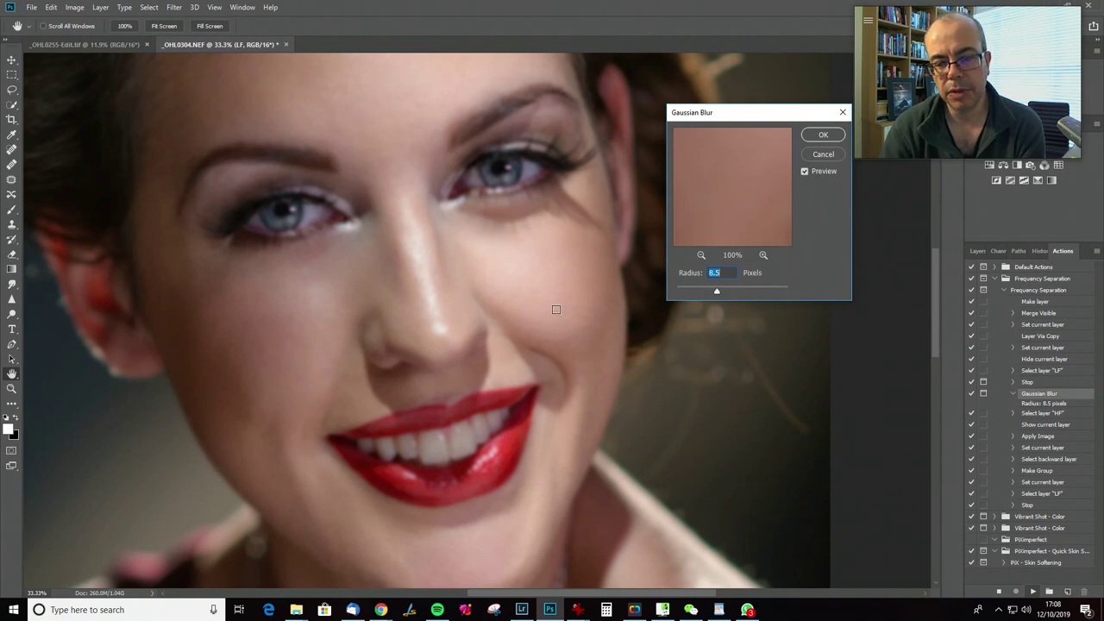
text(9)
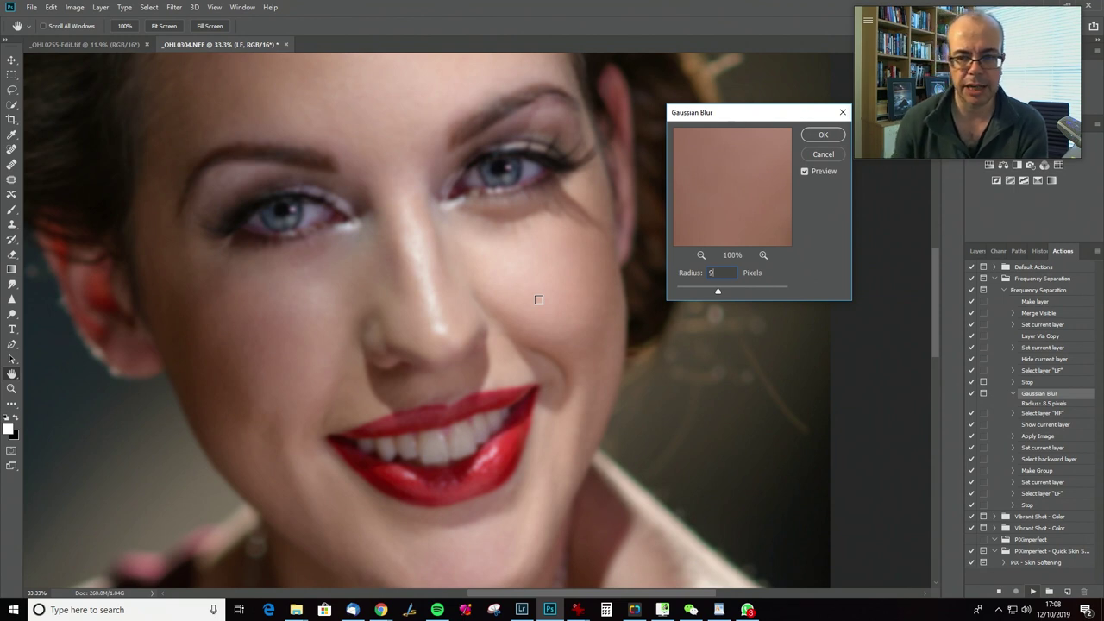
click(804, 171)
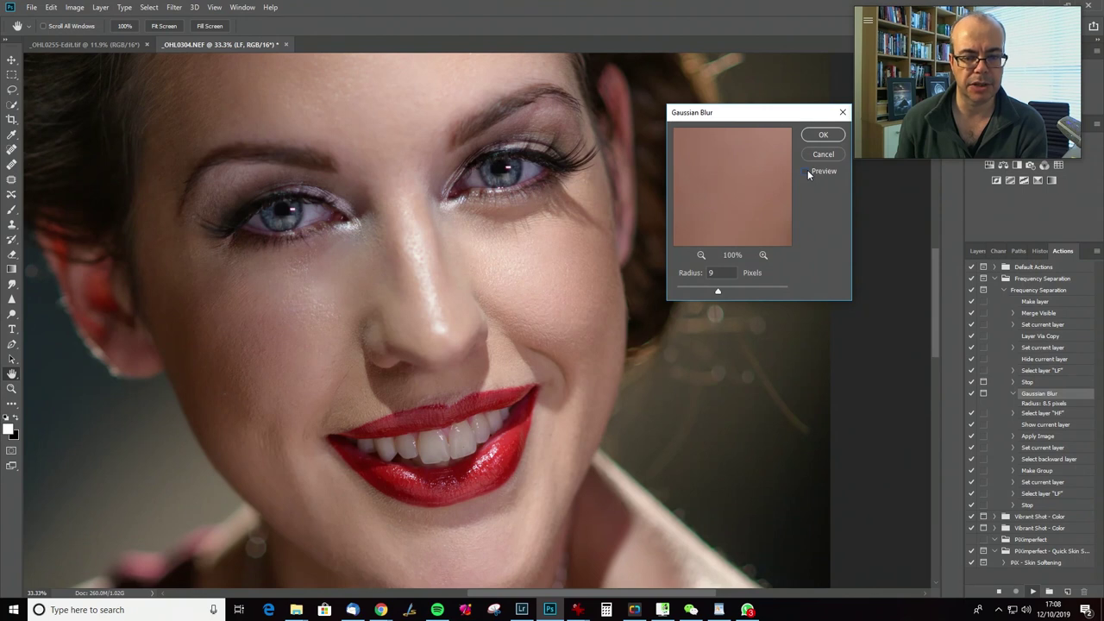
click(805, 171)
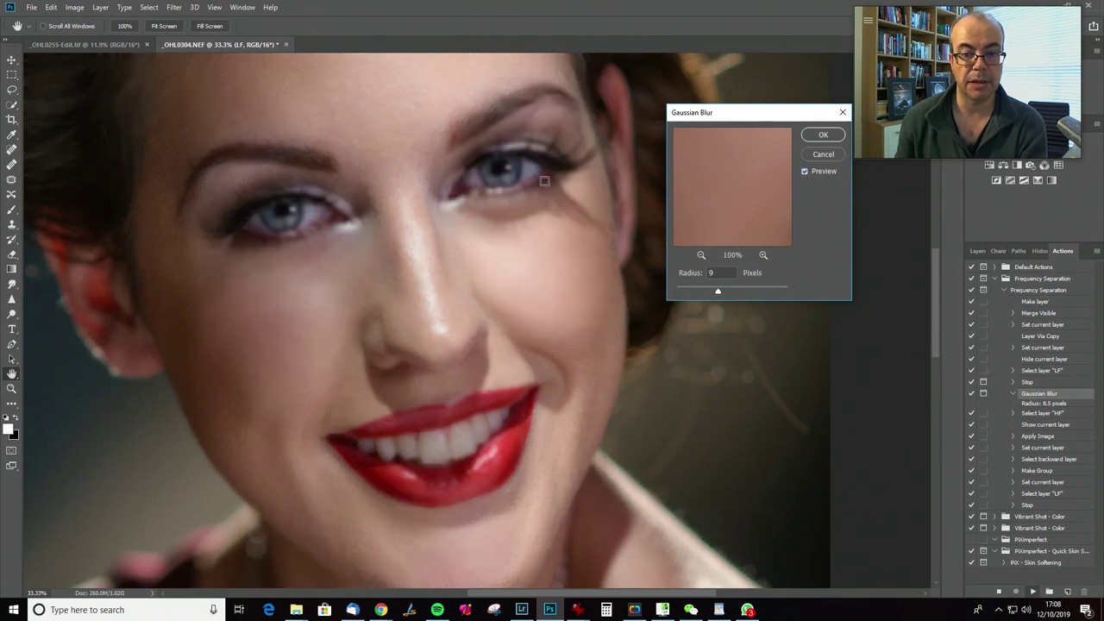
click(823, 135)
key(j)
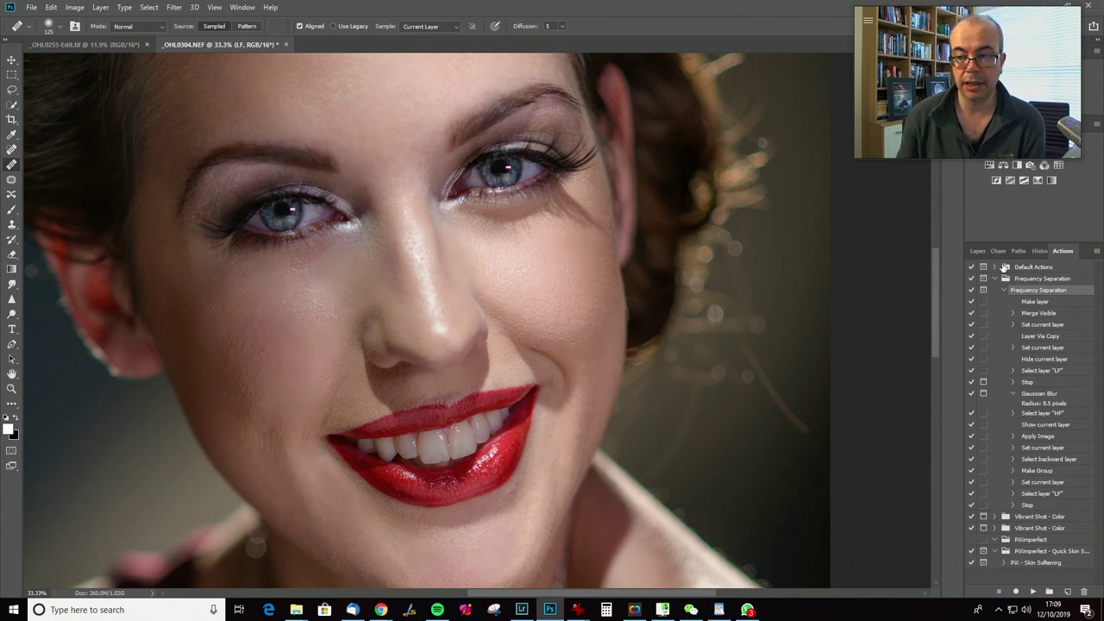
click(976, 251)
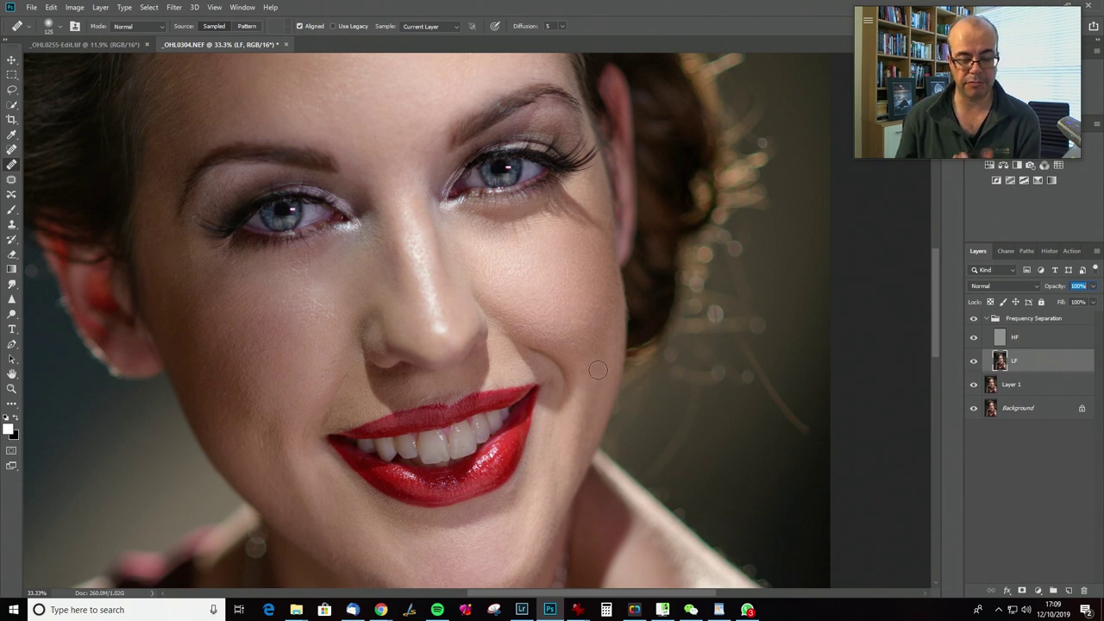
Examine the skin tones of the face, neck, chest and shoulders up close, ending on the whole portrait
drag(574, 384, 571, 240)
scroll(572, 239, down, 3)
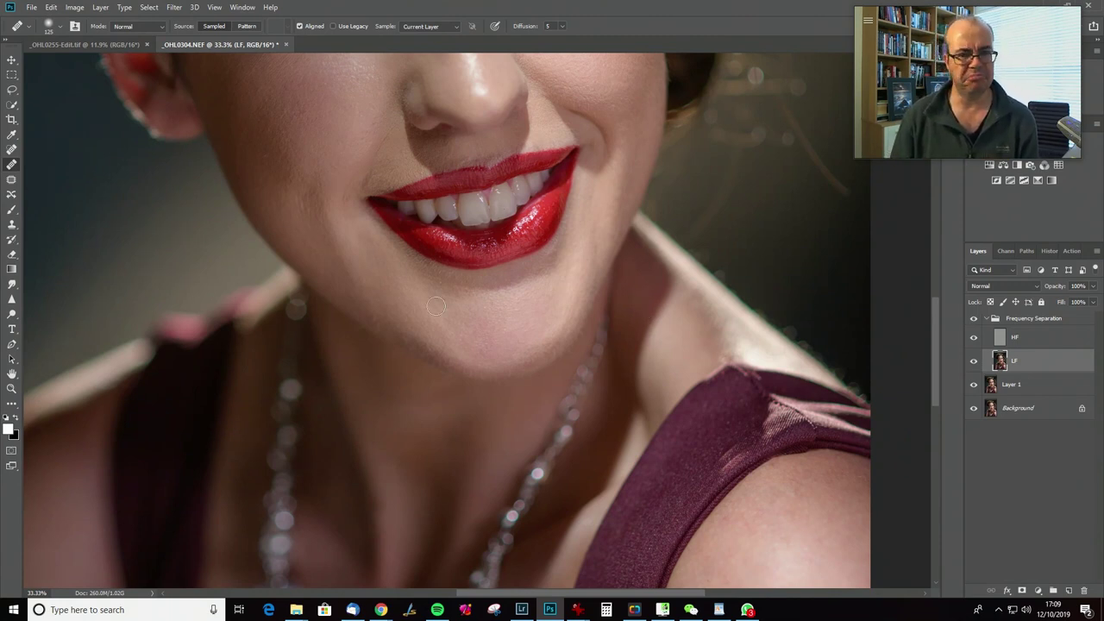
drag(434, 254, 431, 564)
drag(491, 350, 520, 261)
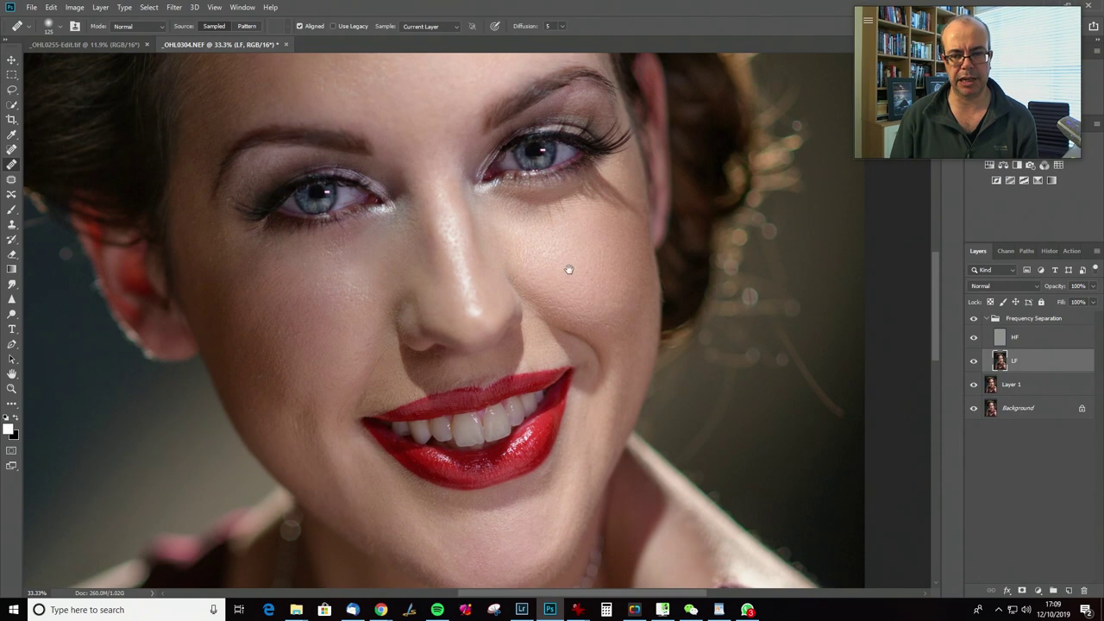
mouse_move(417, 501)
mouse_down()
mouse_move(377, 222)
mouse_move(535, 288)
mouse_move(591, 295)
mouse_move(336, 267)
mouse_move(242, 225)
mouse_move(337, 215)
mouse_move(632, 431)
mouse_move(574, 432)
mouse_up()
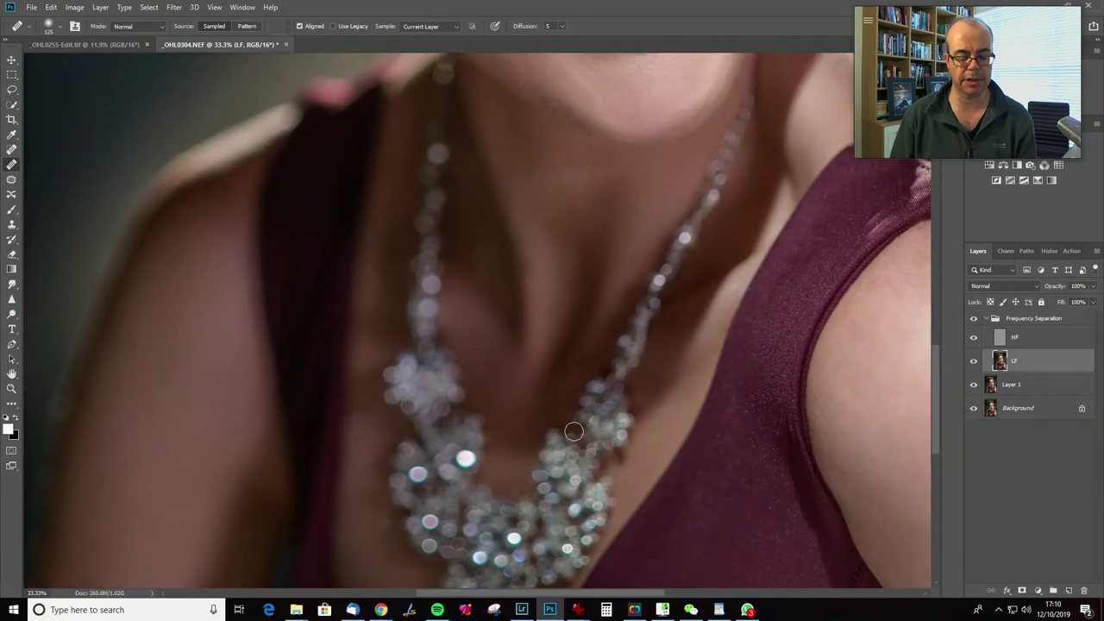
scroll(573, 431, down, 3)
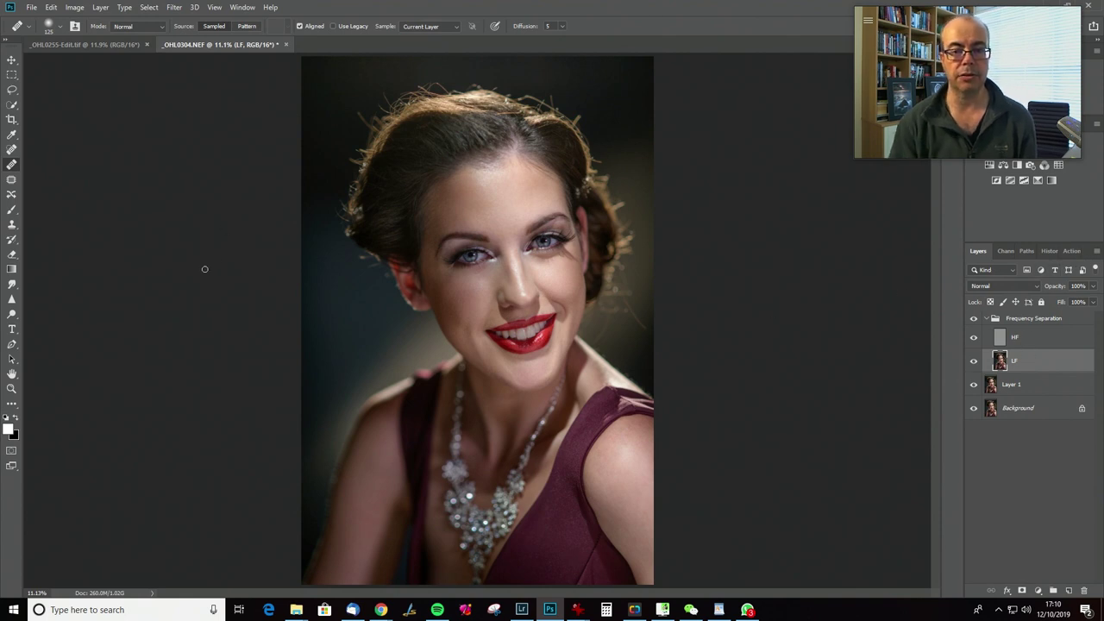
Outline the whole face from hairline to chin with the Lasso, using a feather of 8.9 px
click(12, 88)
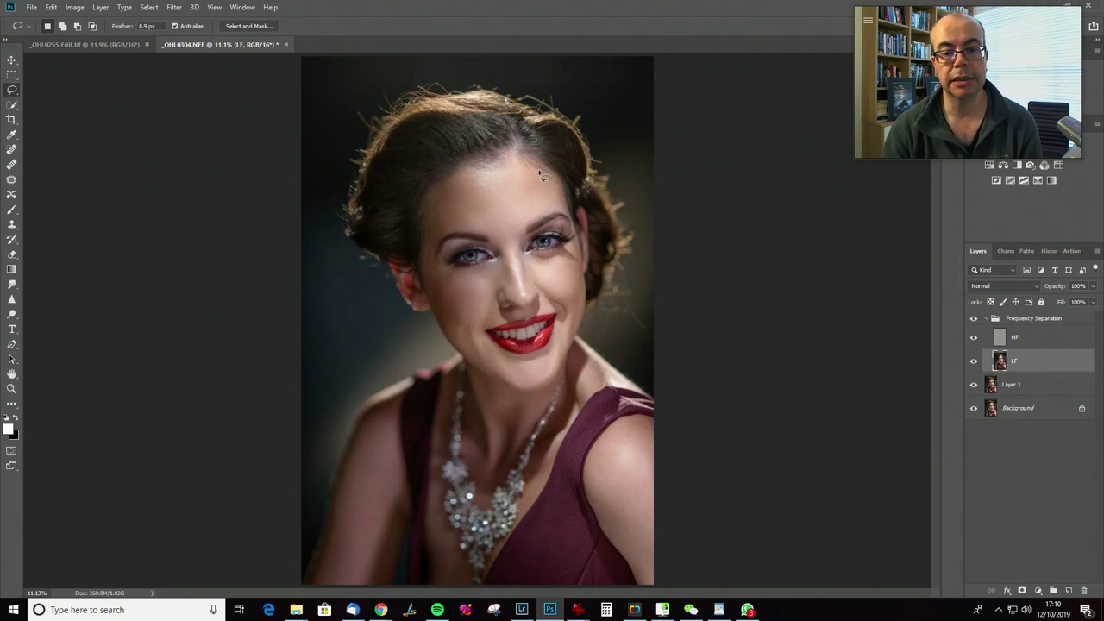
mouse_move(490, 173)
mouse_down()
mouse_move(433, 191)
mouse_move(426, 210)
mouse_move(421, 272)
mouse_move(439, 324)
mouse_up()
mouse_move(496, 382)
mouse_down()
mouse_move(544, 392)
mouse_move(589, 318)
mouse_up()
mouse_move(575, 223)
mouse_down()
mouse_move(560, 185)
mouse_move(536, 170)
mouse_up()
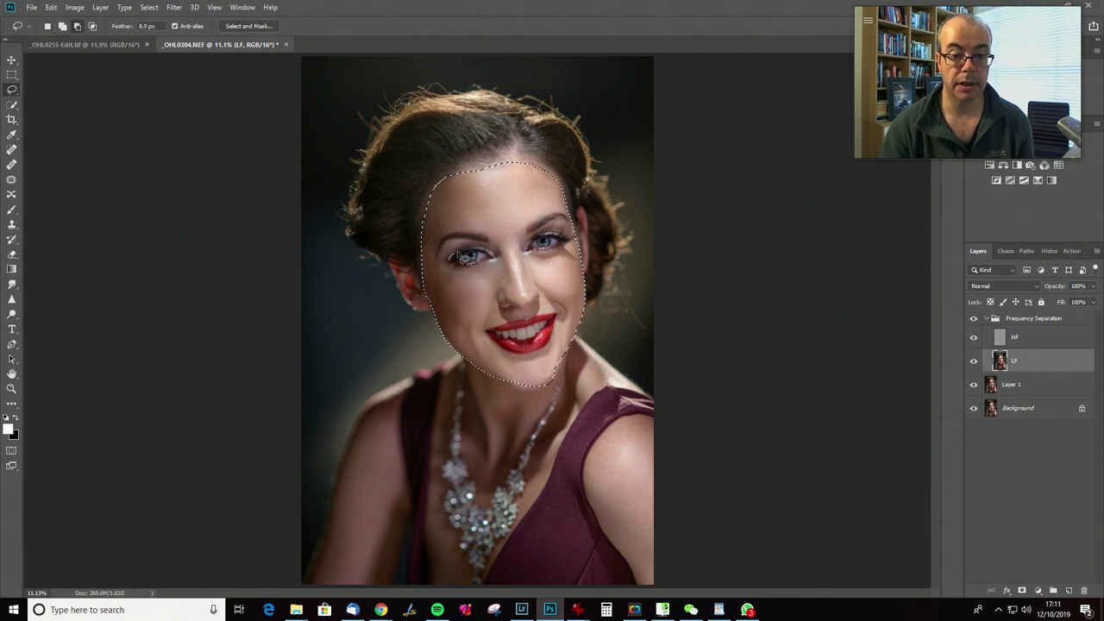
Subtract the eyes, brows, nostrils and lips from the face selection, and refine it along the chin and beneath the eye
mouse_move(451, 274)
mouse_down()
mouse_move(435, 252)
mouse_move(461, 237)
mouse_move(489, 242)
mouse_move(483, 259)
mouse_up()
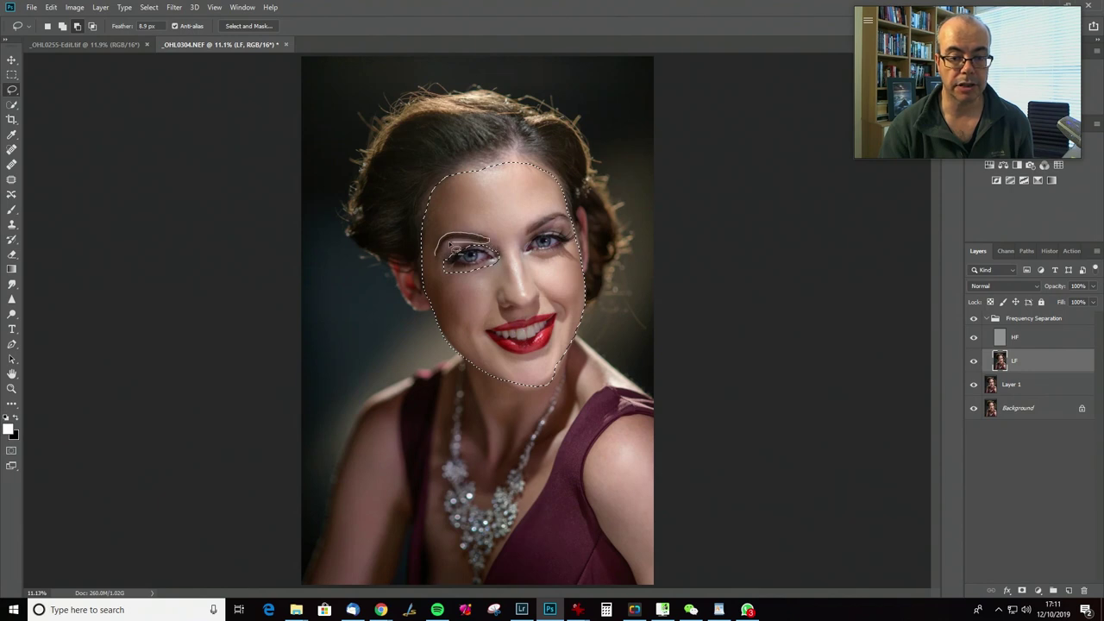
mouse_move(530, 231)
mouse_down()
mouse_move(575, 221)
mouse_move(533, 243)
mouse_move(529, 234)
mouse_move(535, 259)
mouse_move(548, 235)
mouse_move(577, 233)
mouse_move(527, 245)
mouse_up()
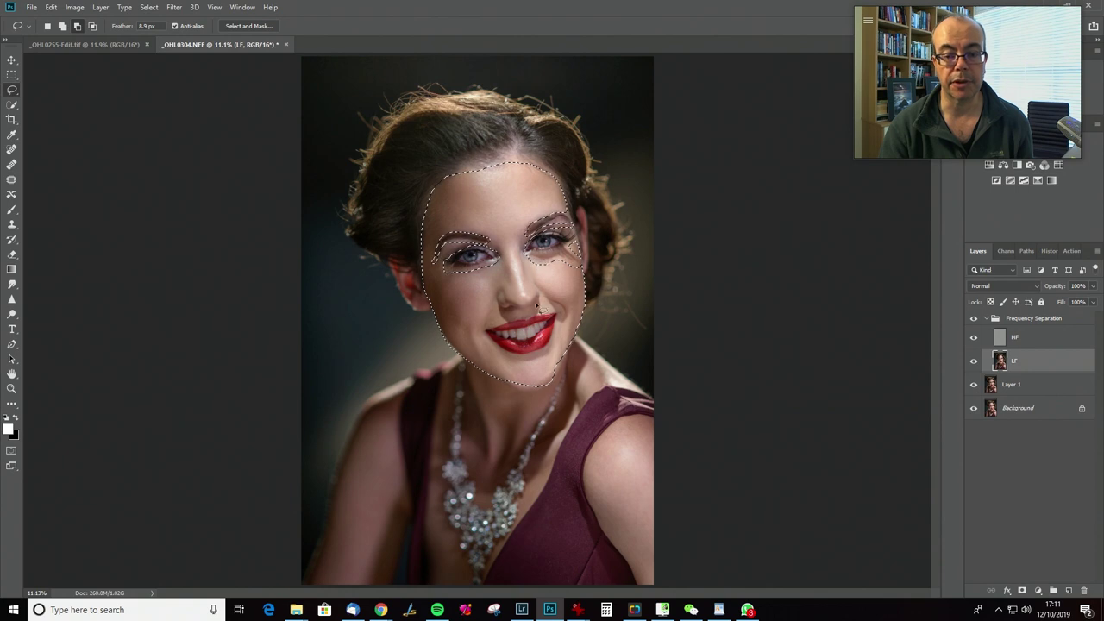
mouse_move(495, 333)
mouse_down()
mouse_move(550, 319)
mouse_move(531, 350)
mouse_move(551, 355)
mouse_move(535, 349)
mouse_move(543, 353)
mouse_move(556, 321)
mouse_move(559, 338)
mouse_up()
drag(505, 304, 521, 314)
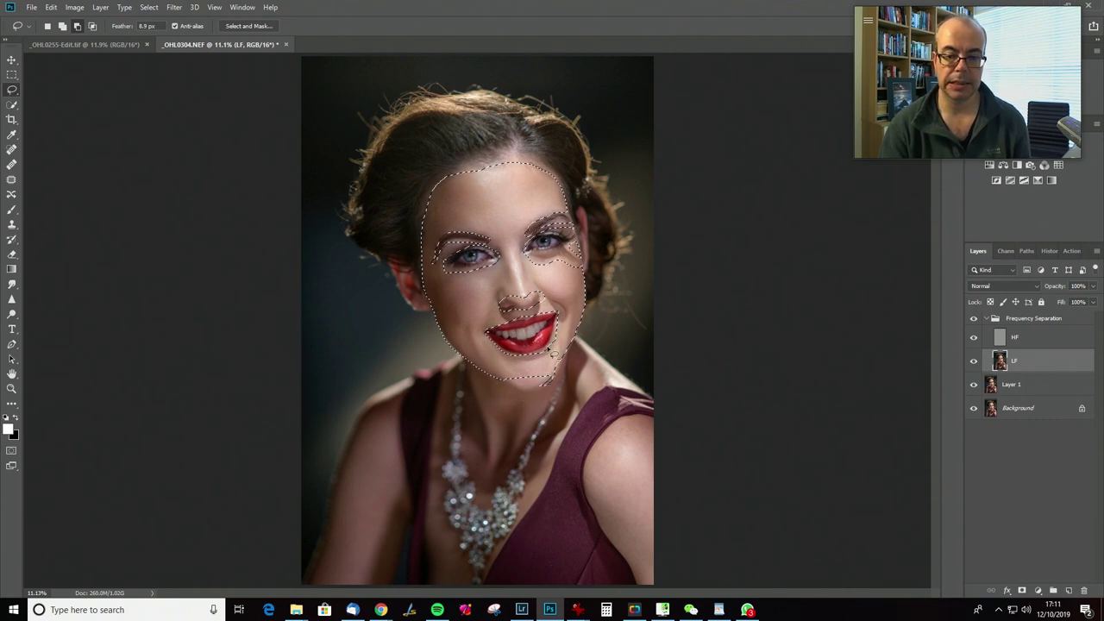
mouse_move(513, 393)
mouse_down()
mouse_move(558, 368)
mouse_move(561, 381)
mouse_move(520, 395)
mouse_move(559, 378)
mouse_move(567, 359)
mouse_move(537, 399)
mouse_move(568, 362)
mouse_move(559, 388)
mouse_move(535, 397)
mouse_move(569, 386)
mouse_up()
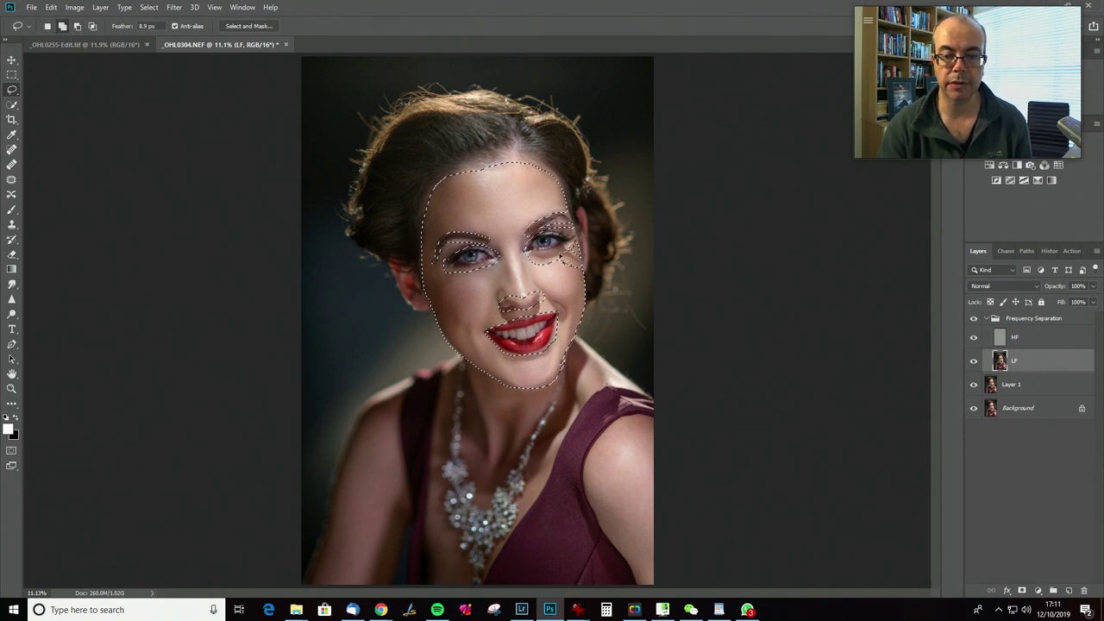
drag(593, 269, 622, 276)
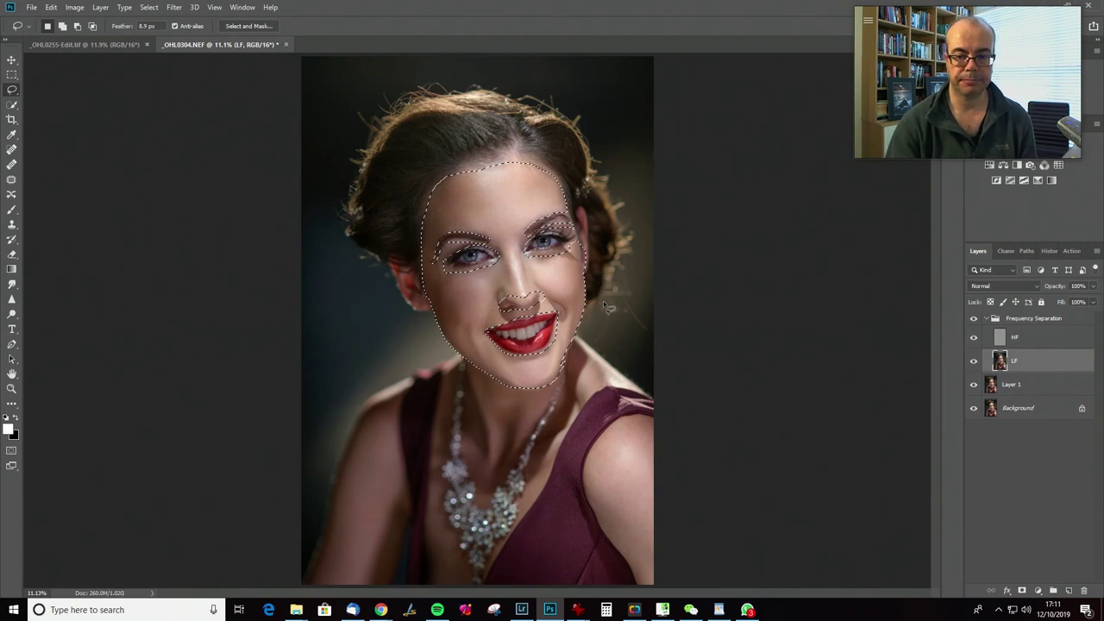
Apply a Gaussian Blur of 11 pixels to the selected facial skin on the LF layer and deselect
key(ctrl+alt+f)
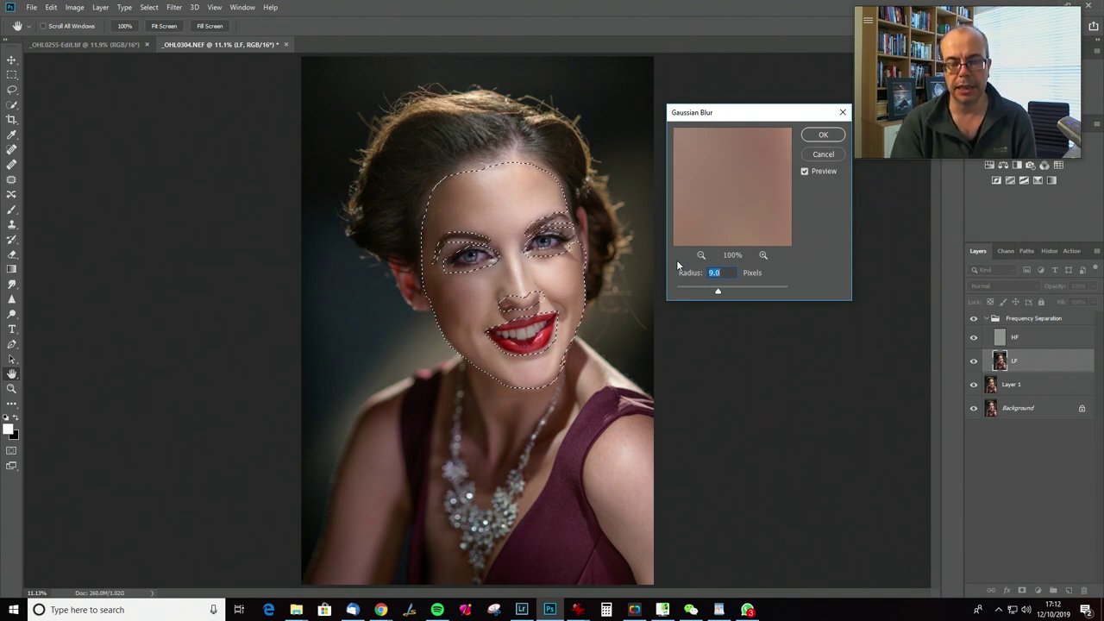
text(11)
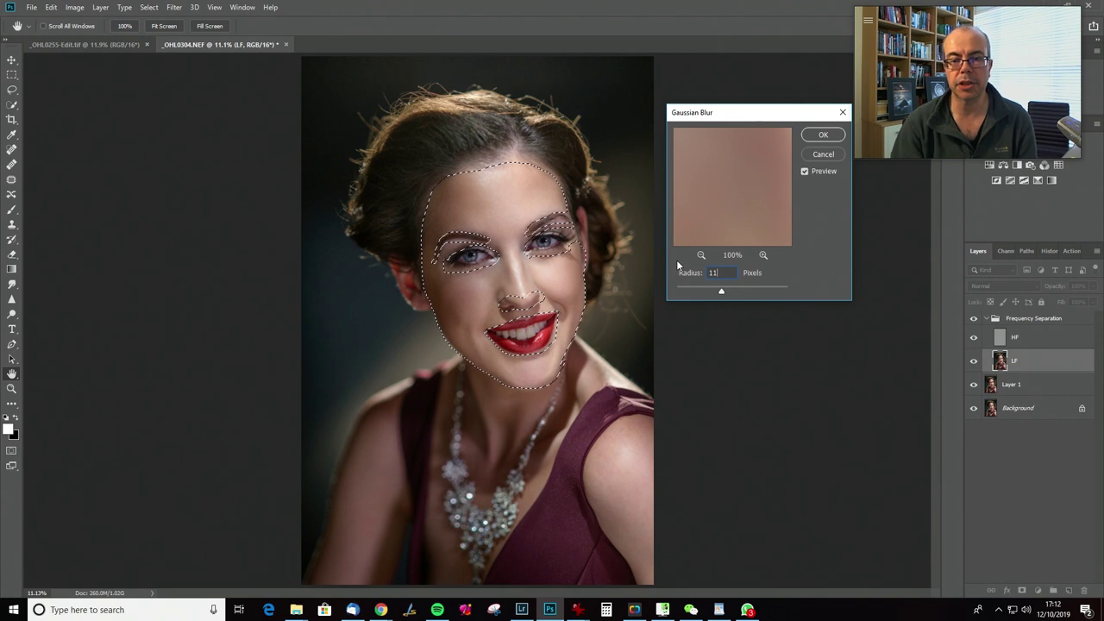
key(Return)
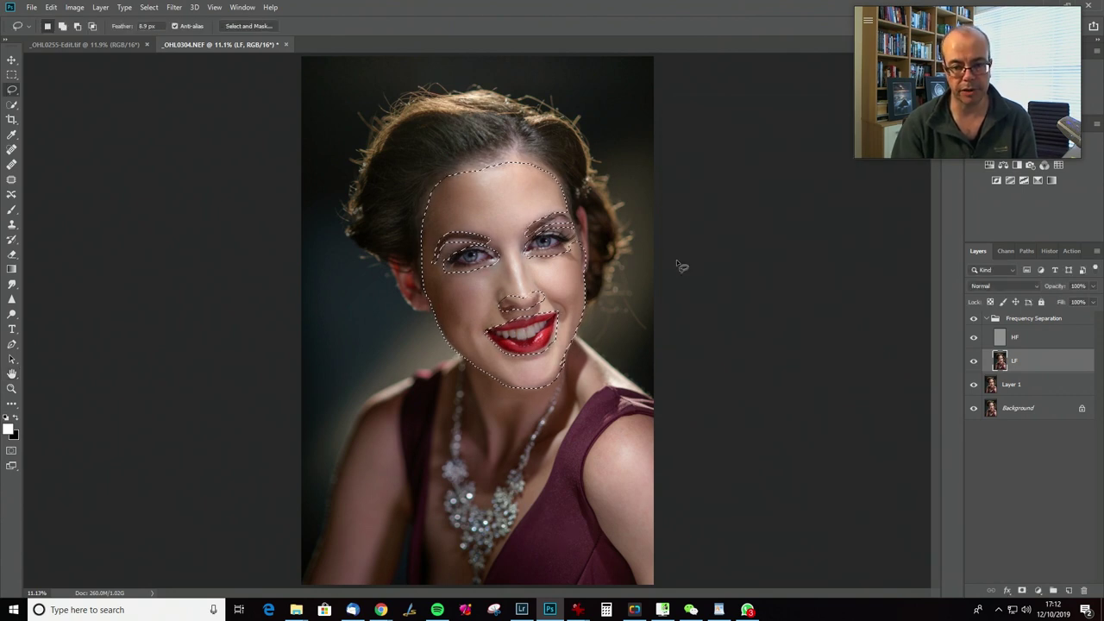
key(ctrl+d)
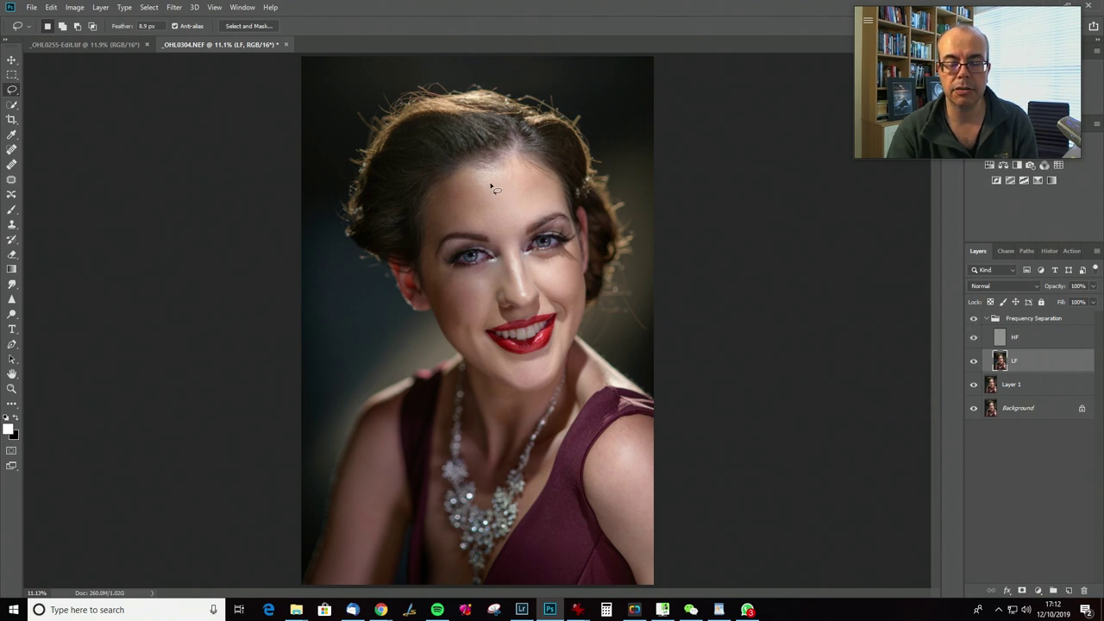
Lasso the forehead above the brows, repeat the Gaussian Blur on it and deselect
drag(428, 224, 495, 240)
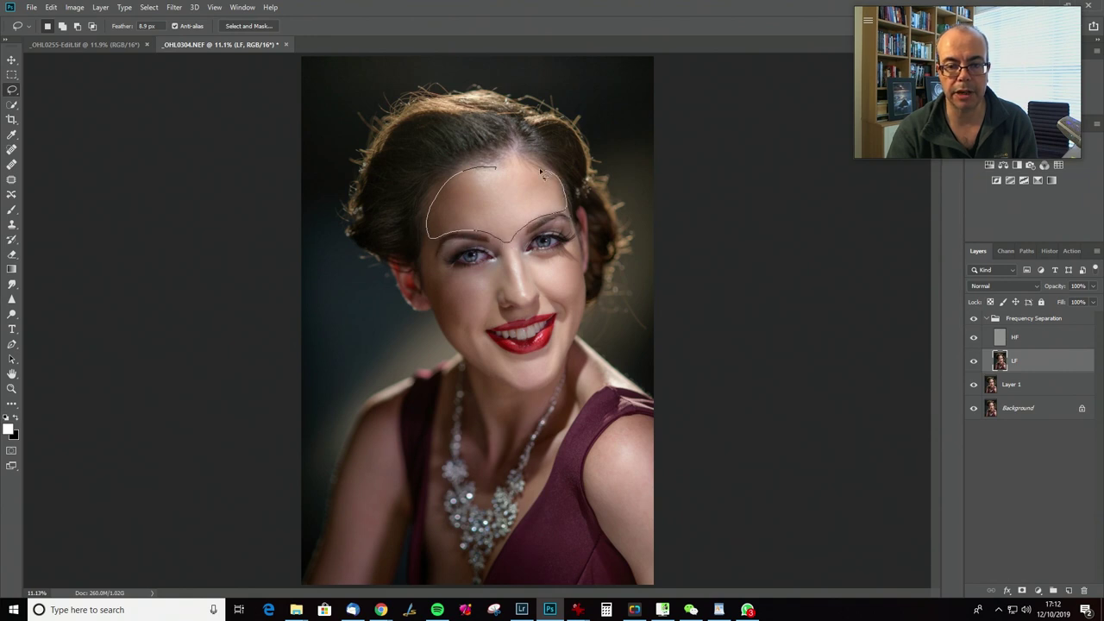
drag(500, 169, 492, 171)
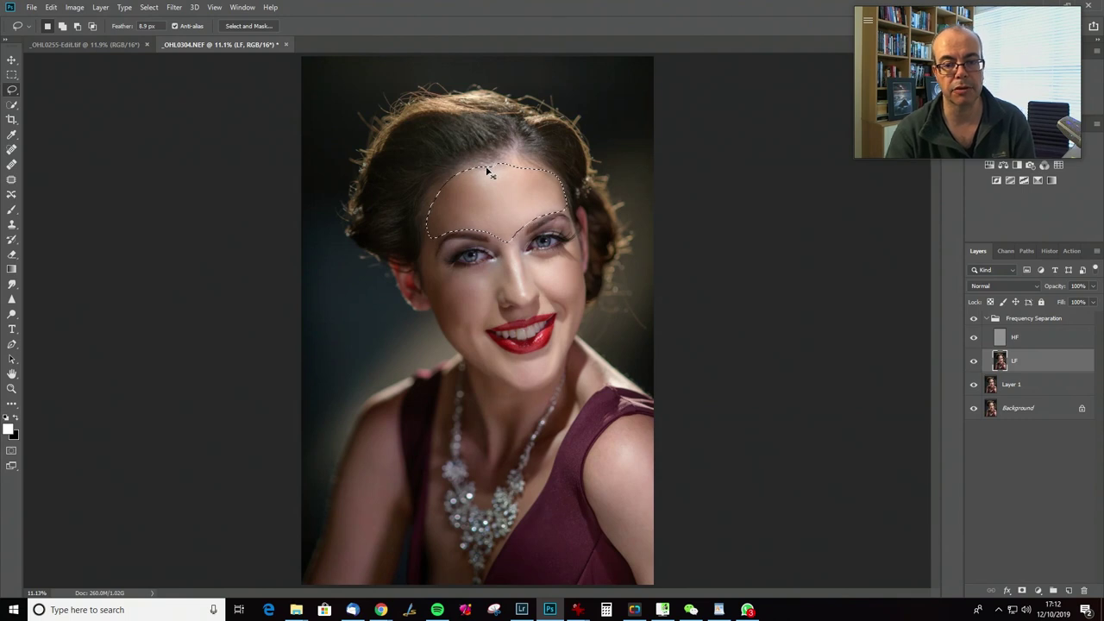
key(ctrl+d)
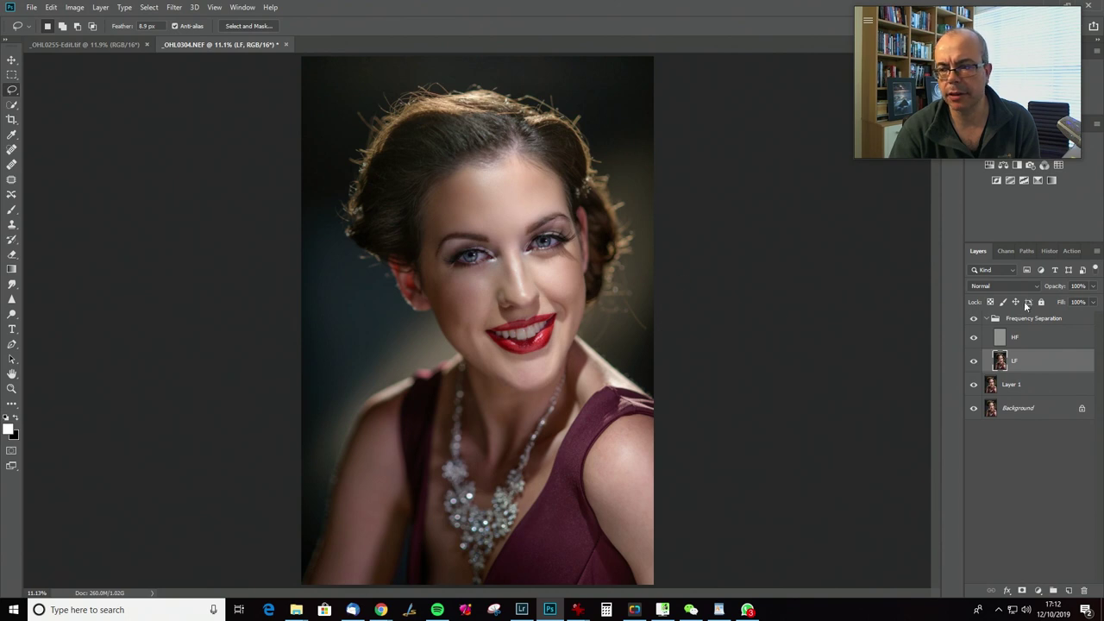
Revert the image history to the last Lasso state before the face blur, and return to the layer list
click(1069, 251)
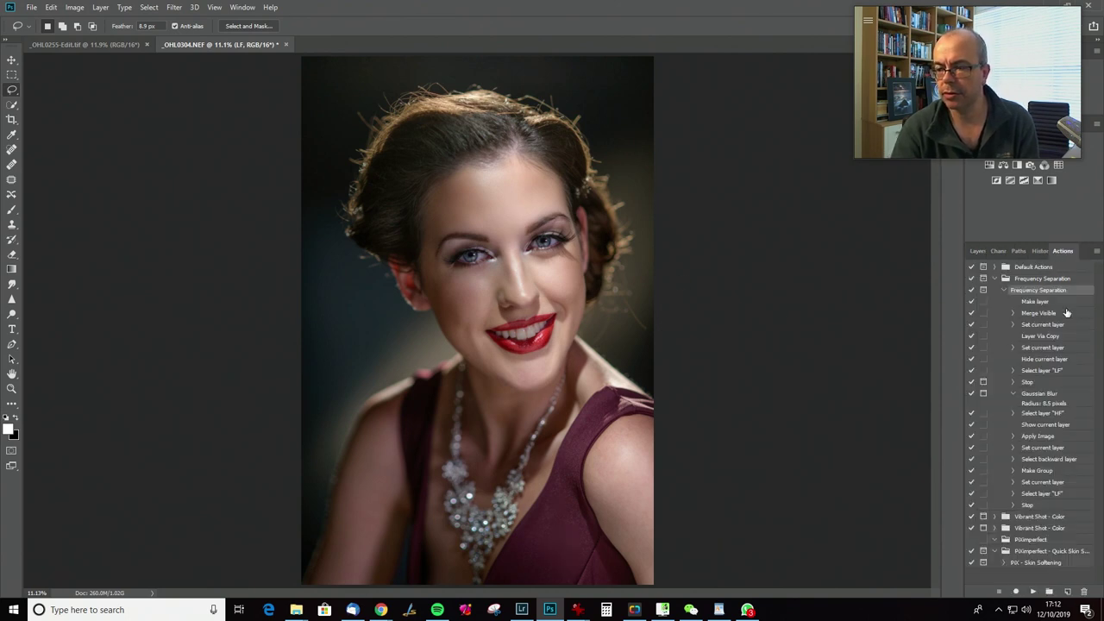
click(1037, 250)
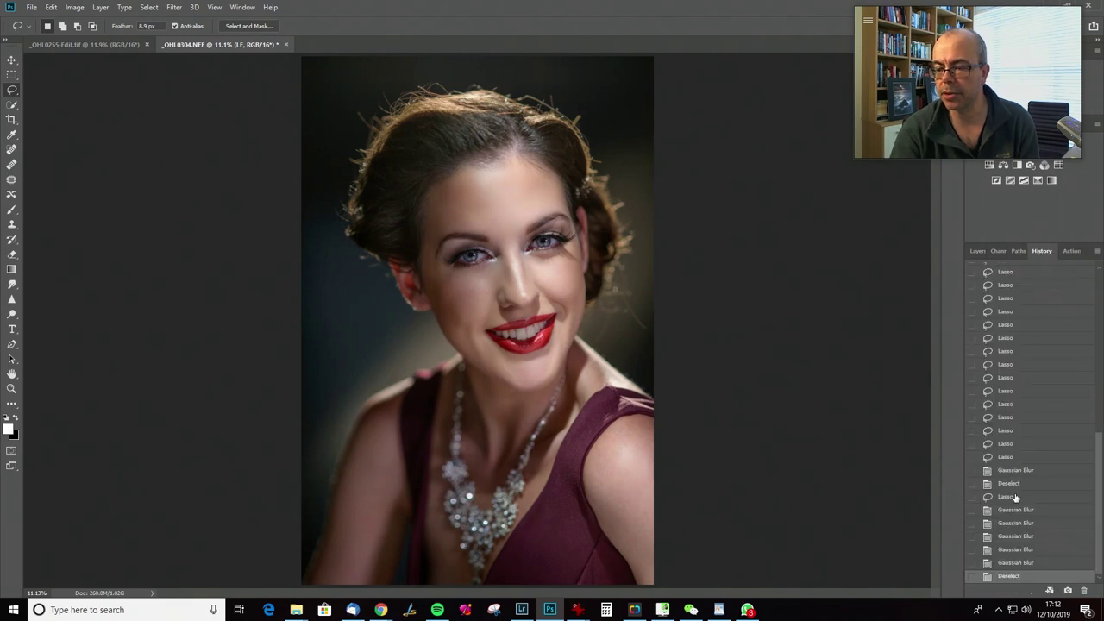
click(1028, 562)
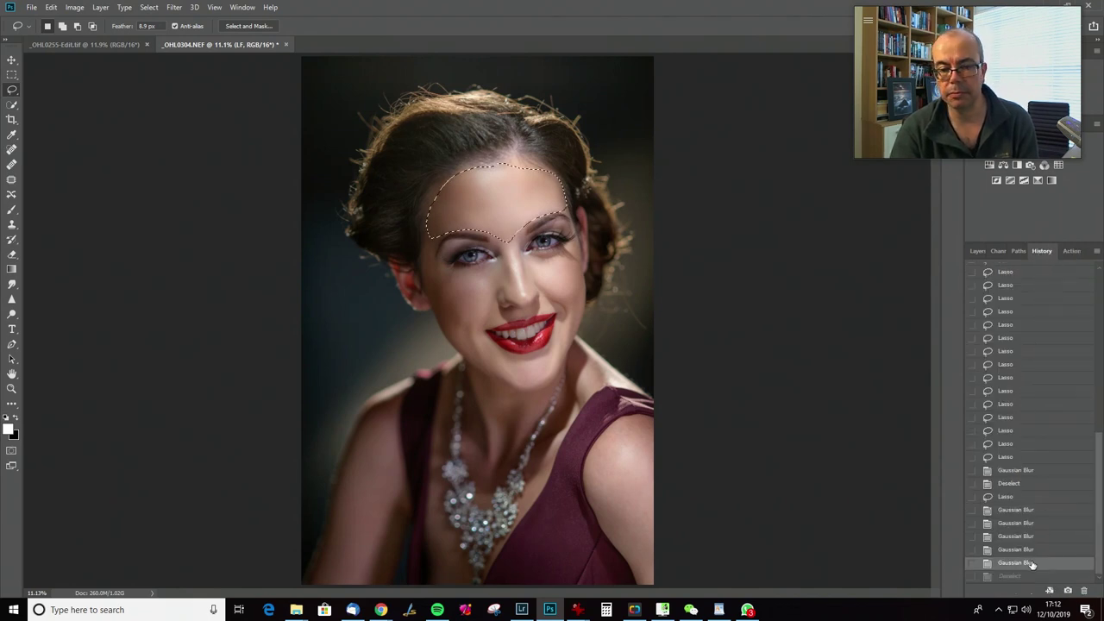
click(1010, 457)
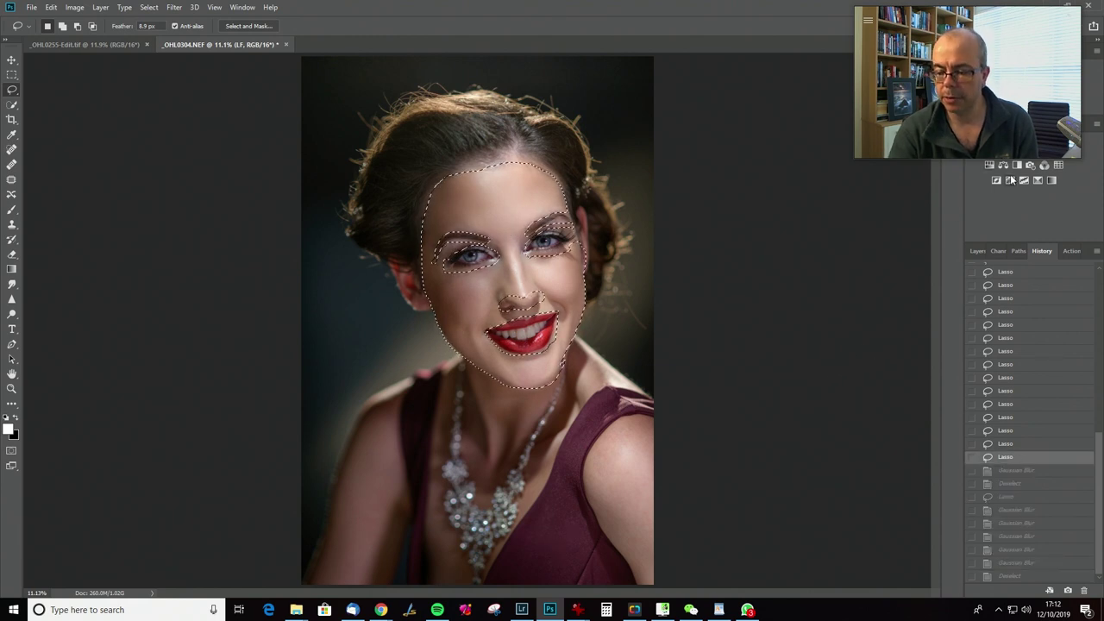
click(978, 250)
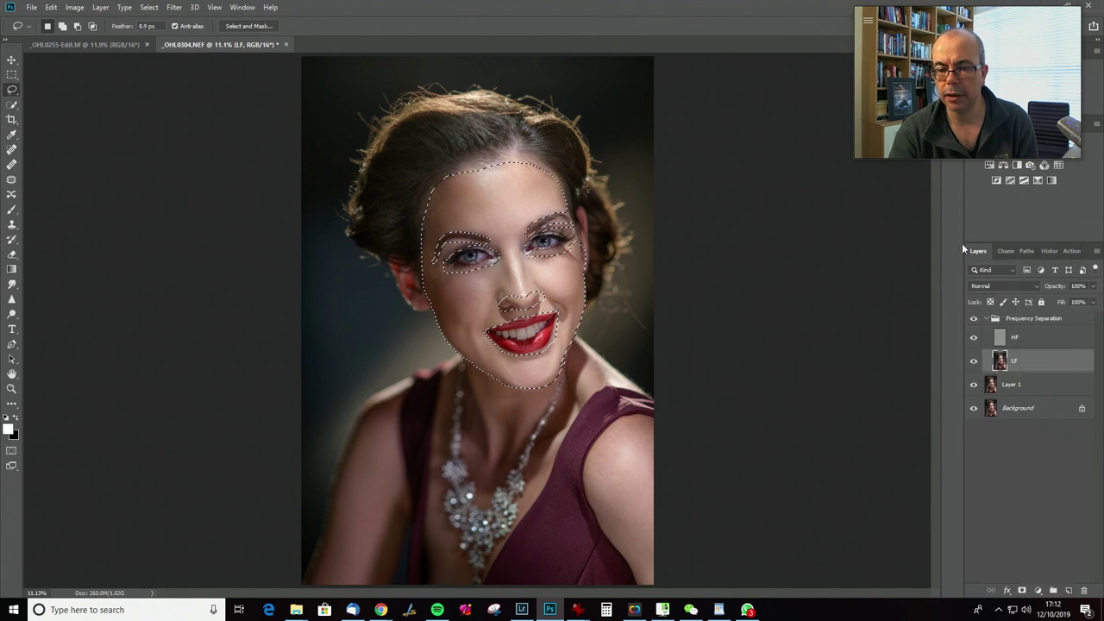
Apply a Gaussian Blur of 9 pixels to the selected facial skin on the LF layer and deselect
key(ctrl+alt+f)
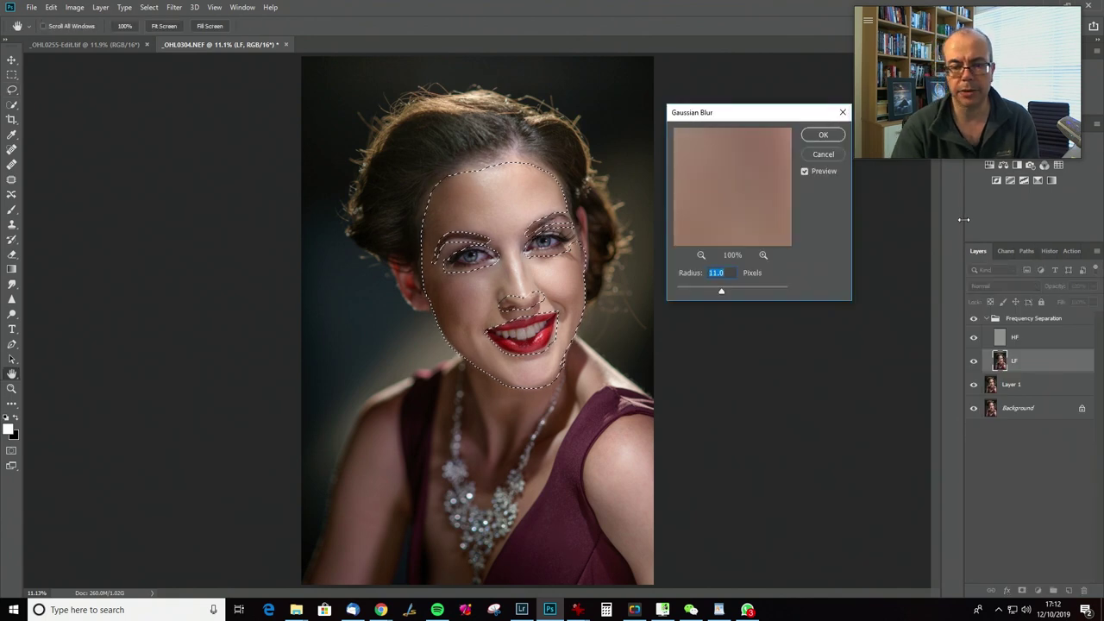
text(9)
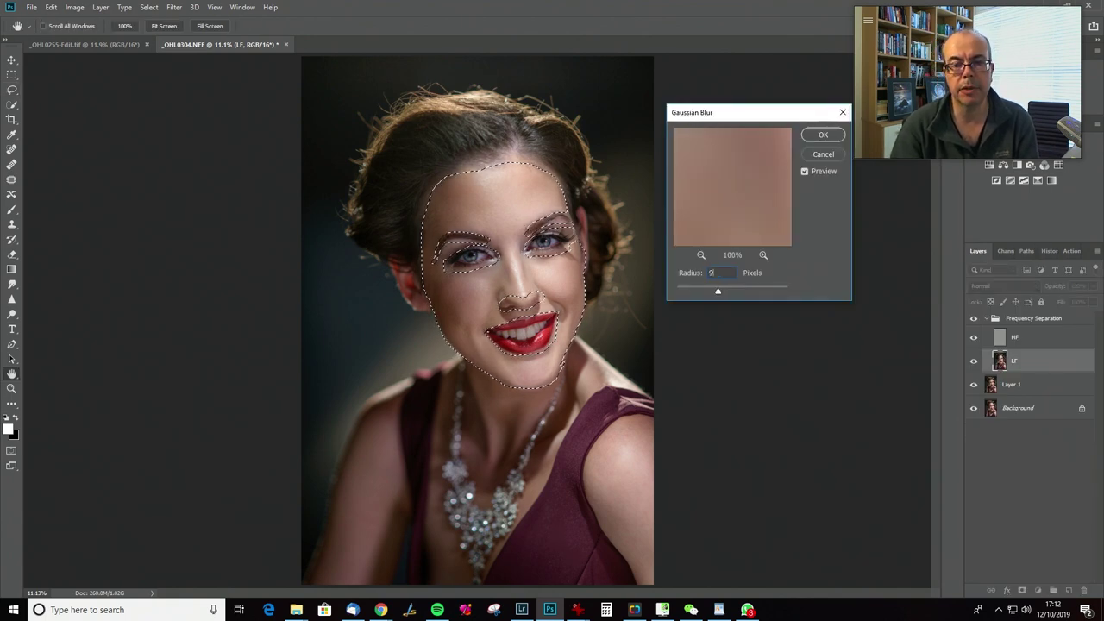
key(Return)
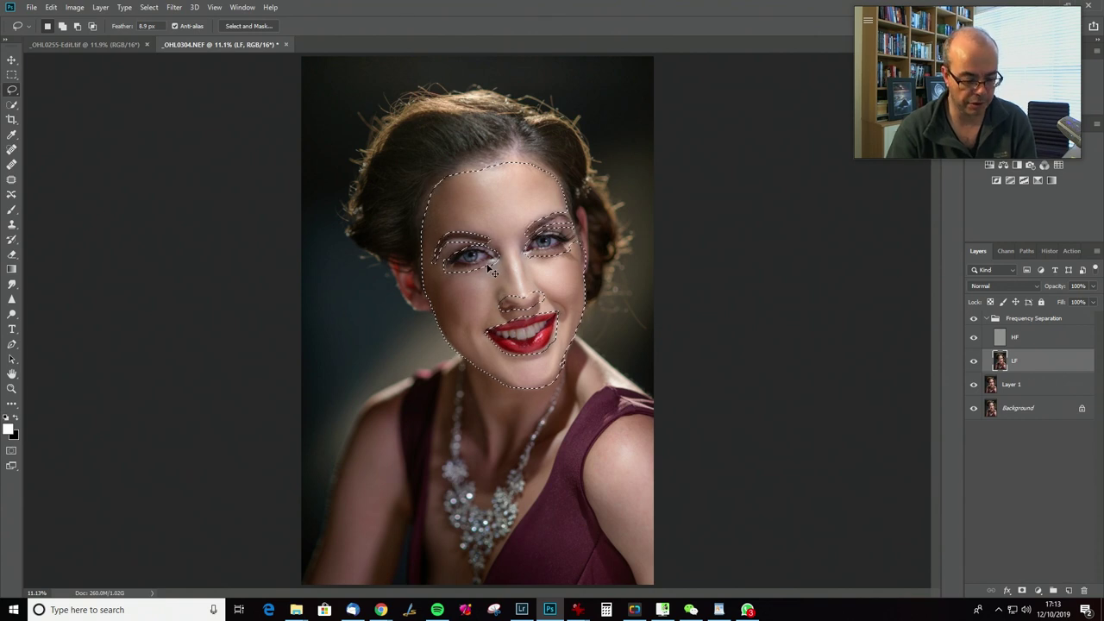
key(ctrl+d)
Lasso and blur the whole forehead, followed by the smaller skin area above the brow on the image's left
mouse_move(507, 166)
mouse_down()
mouse_move(438, 185)
mouse_move(421, 228)
mouse_move(432, 244)
mouse_move(480, 231)
mouse_up()
mouse_move(561, 208)
mouse_down()
mouse_move(562, 178)
mouse_move(509, 168)
mouse_up()
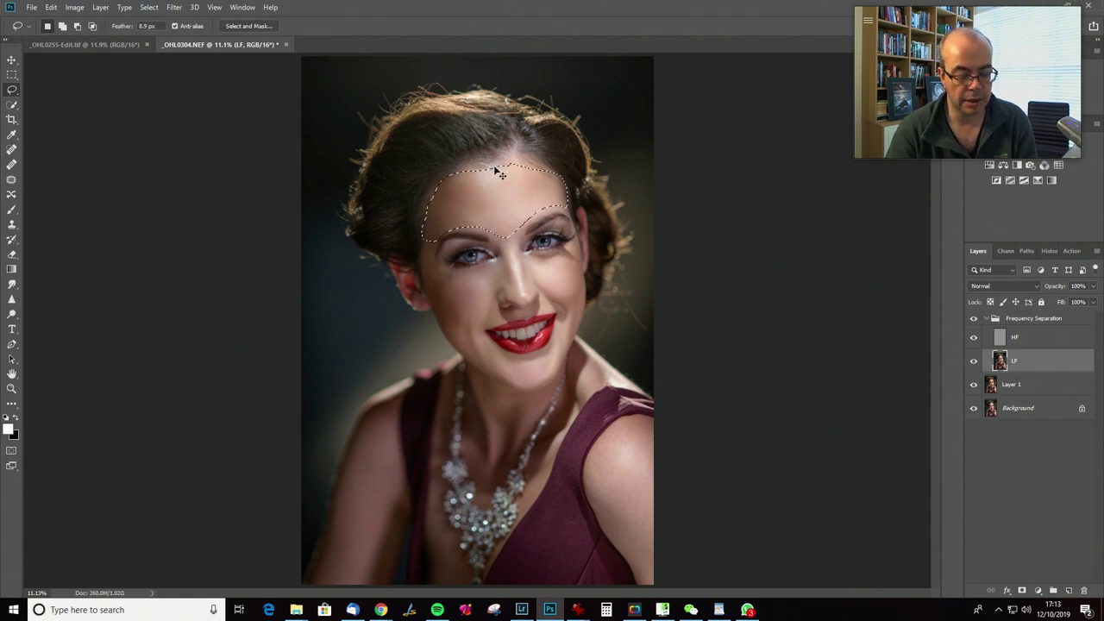
key(ctrl+h)
drag(498, 239, 472, 191)
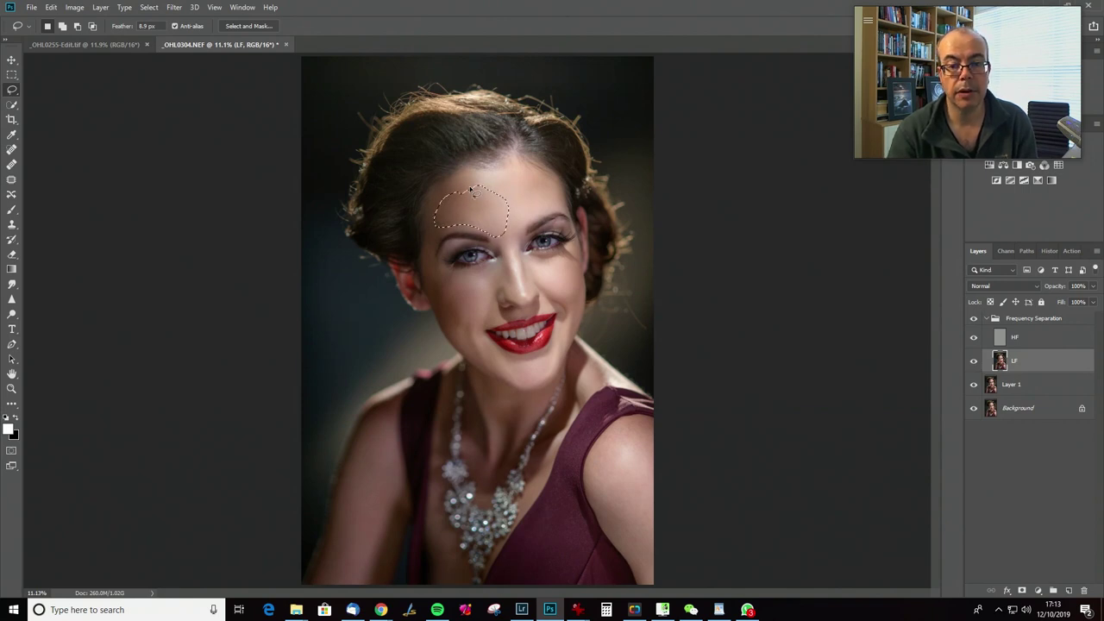
key(ctrl+h)
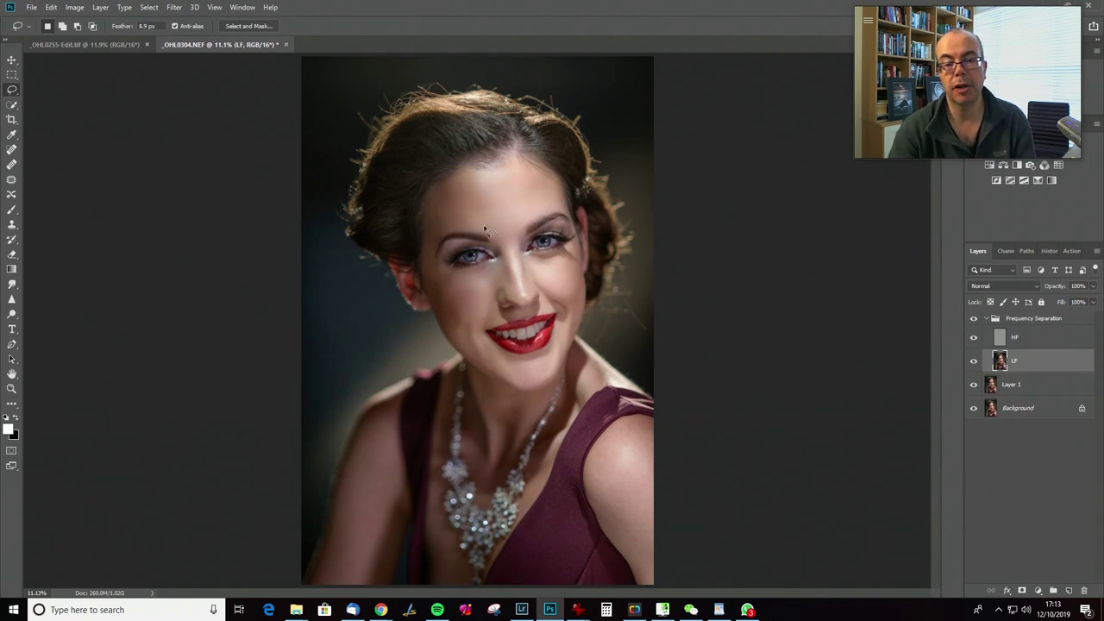
Lasso and blur the skin of each cheek below the eyes, one cheek at a time
drag(464, 273, 455, 310)
drag(503, 269, 488, 269)
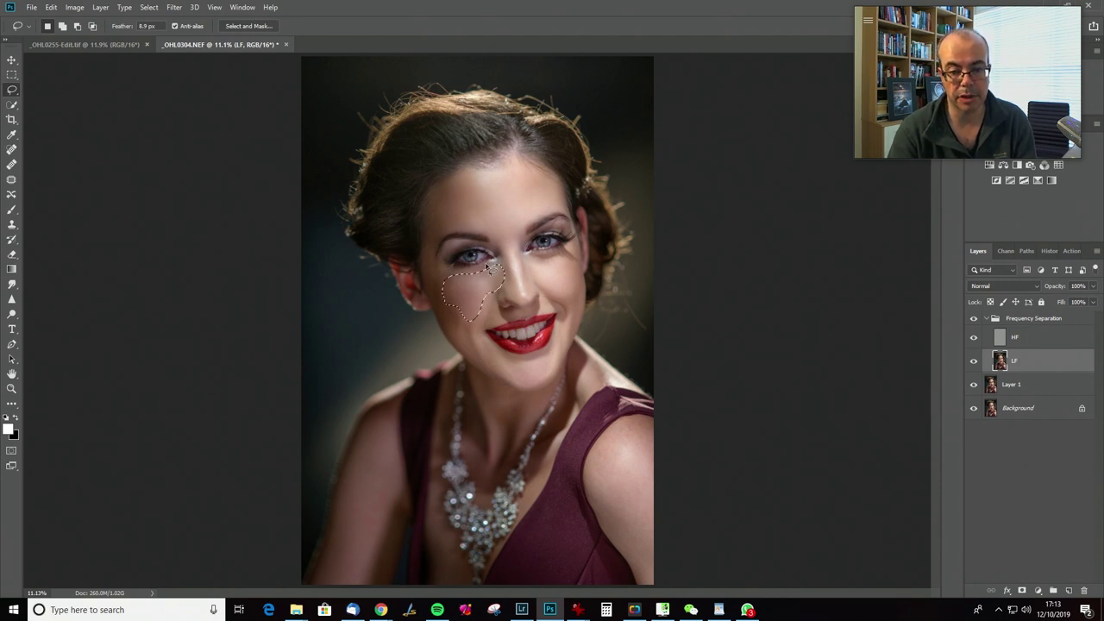
key(ctrl+d)
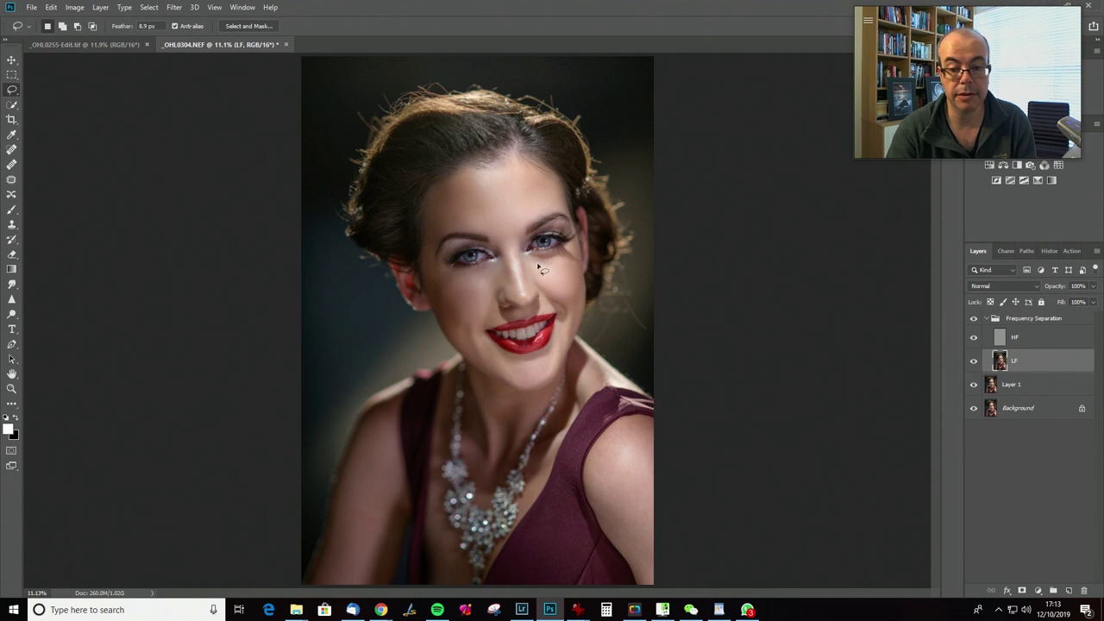
drag(553, 282, 528, 270)
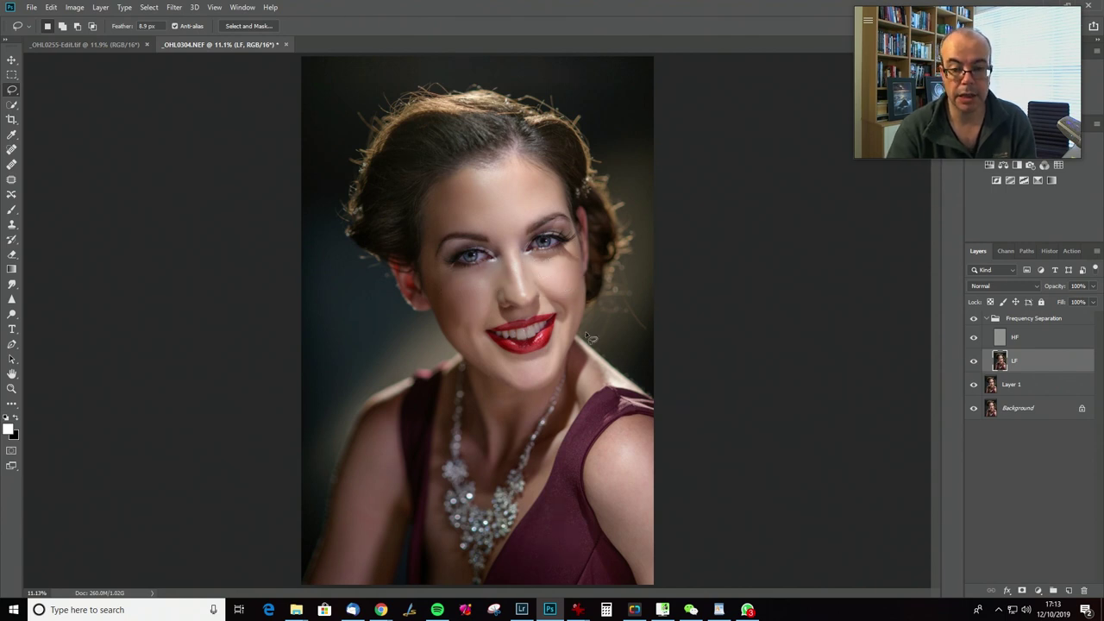
Lasso and blur the chin below the lips, followed by the bridge and tip of the nose
mouse_move(536, 393)
mouse_down()
mouse_move(514, 389)
mouse_move(498, 361)
mouse_up()
key(ctrl+d)
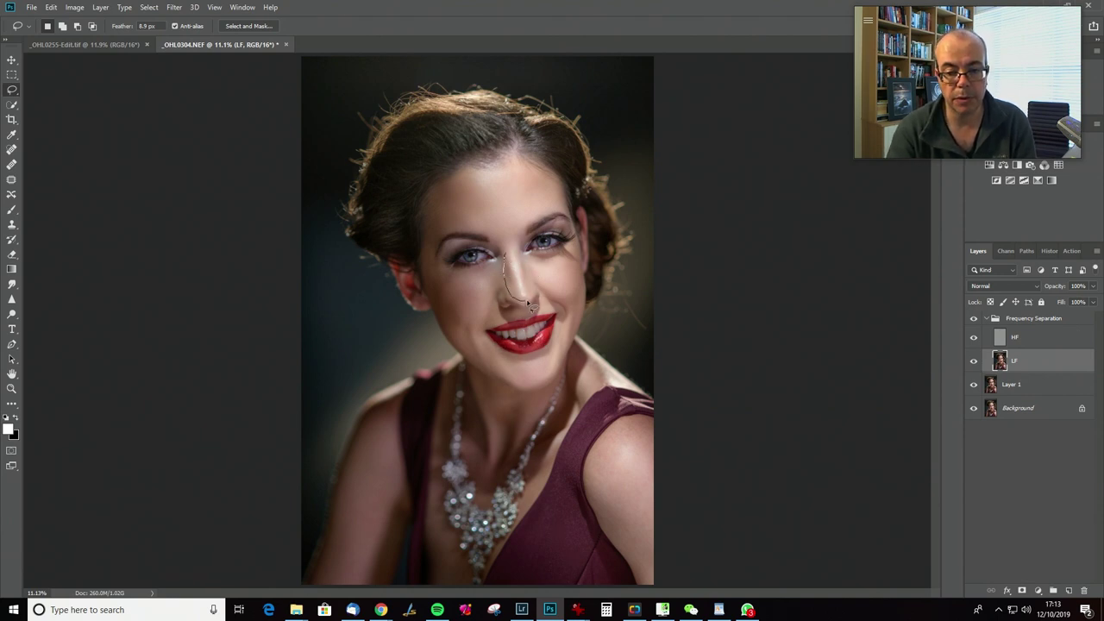
drag(518, 251, 510, 253)
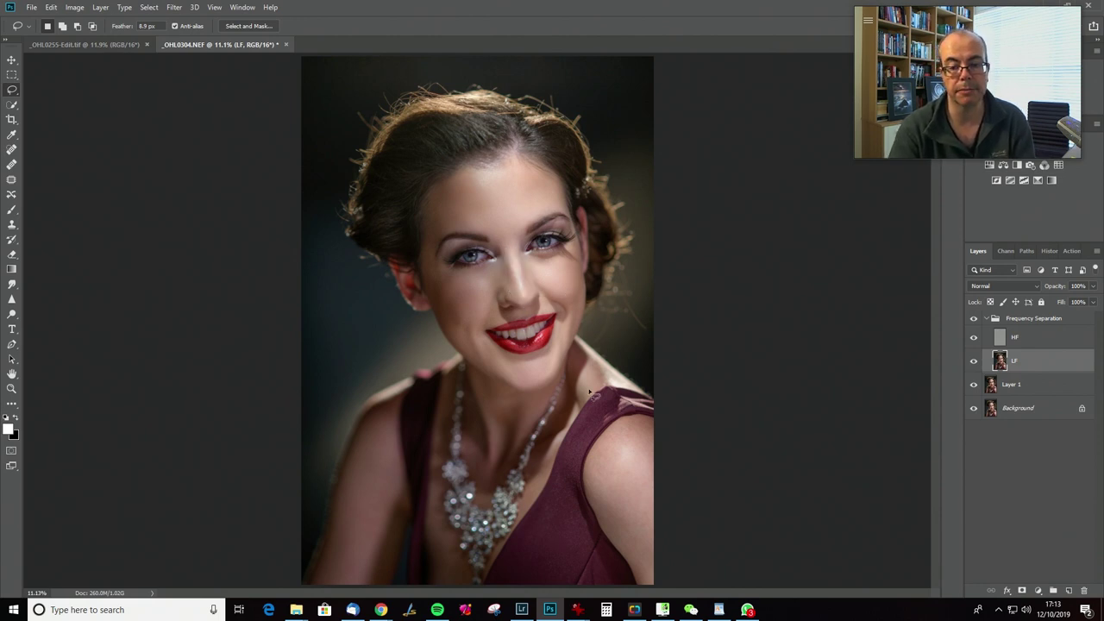
Lasso the bare arm on the image's left, apply a Gaussian Blur of 11 pixels and deselect
mouse_move(405, 392)
mouse_down()
mouse_move(361, 420)
mouse_move(321, 541)
mouse_move(319, 589)
mouse_up()
mouse_move(375, 593)
mouse_down()
mouse_move(400, 533)
mouse_move(398, 392)
mouse_up()
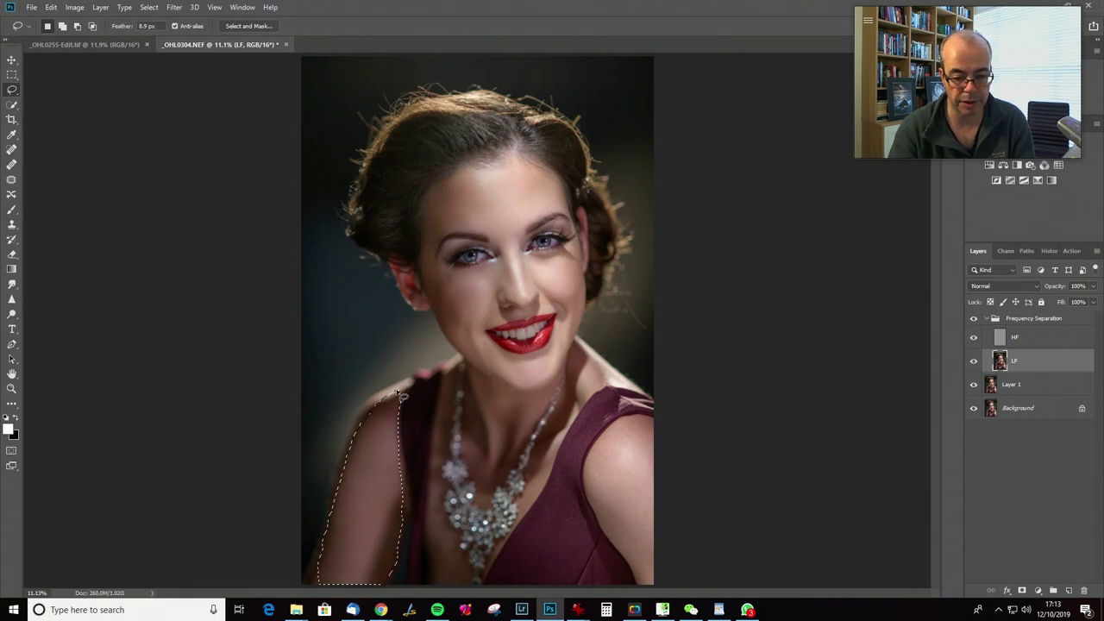
key(ctrl+alt+f)
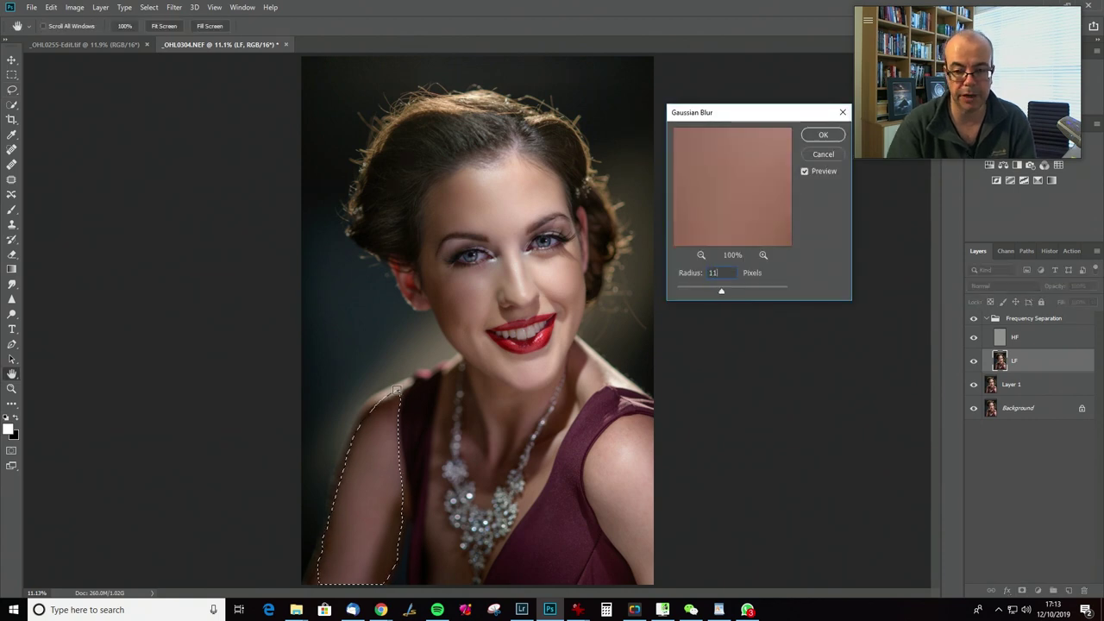
key(Return)
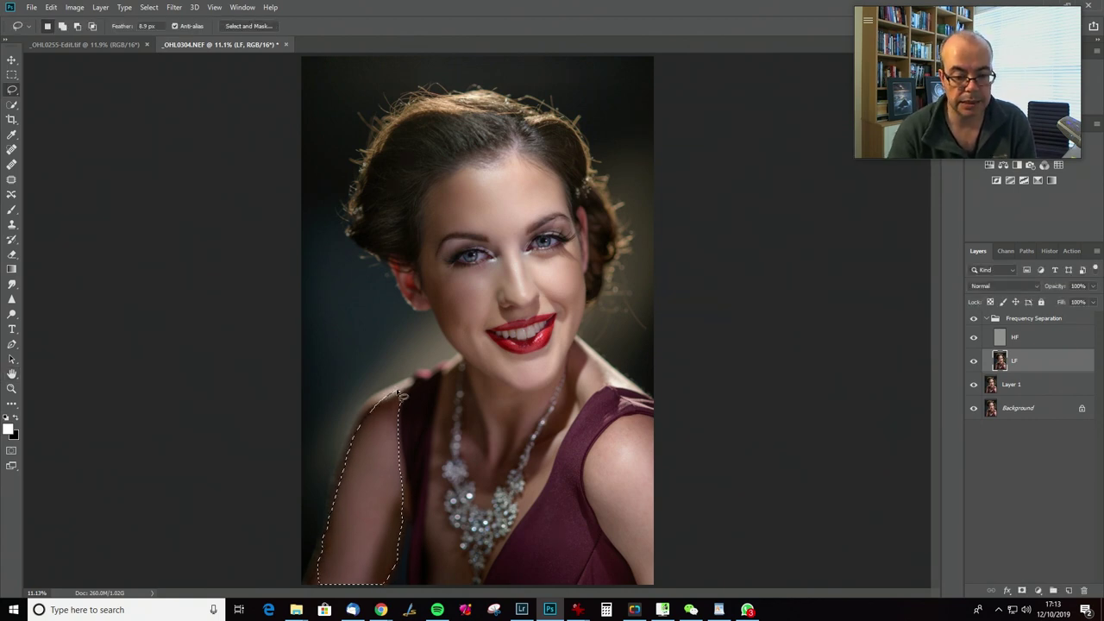
key(ctrl+d)
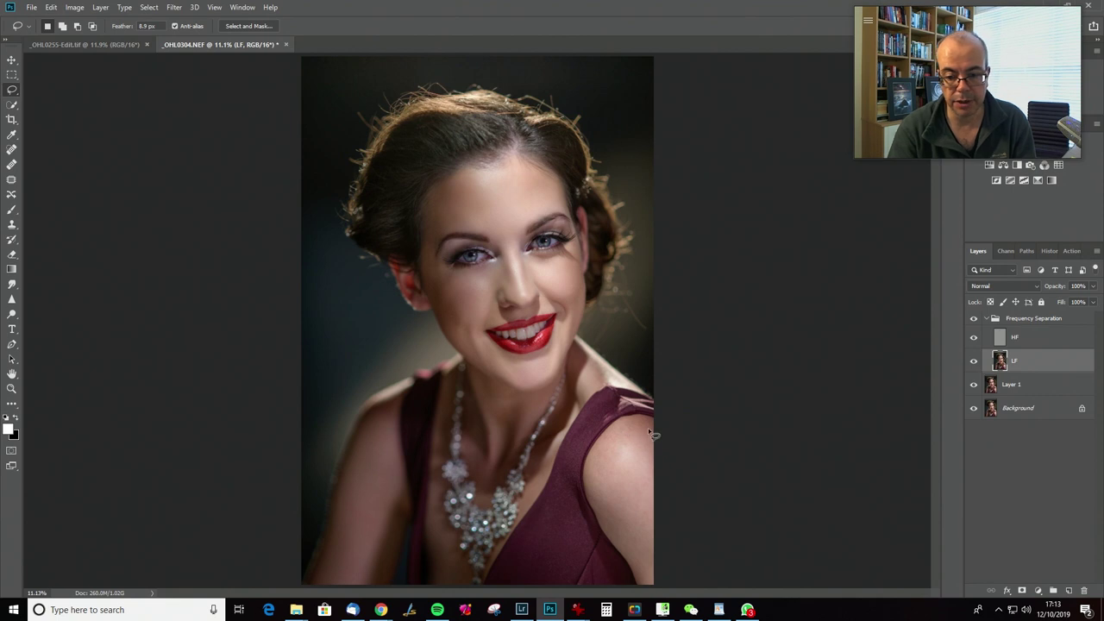
Lasso and blur the bare arm on the image's right, followed by the neck and chest skin with the necklace excluded
mouse_move(592, 459)
mouse_down()
mouse_move(591, 512)
mouse_move(641, 576)
mouse_move(667, 548)
mouse_move(675, 439)
mouse_move(629, 418)
mouse_move(609, 451)
mouse_move(631, 425)
mouse_up()
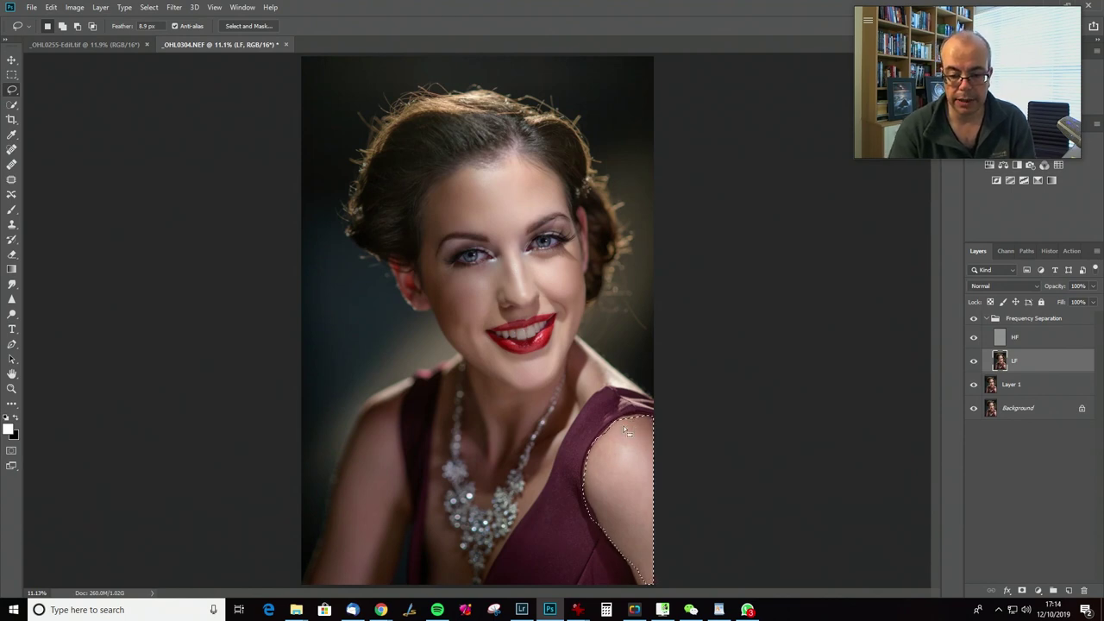
key(ctrl+d)
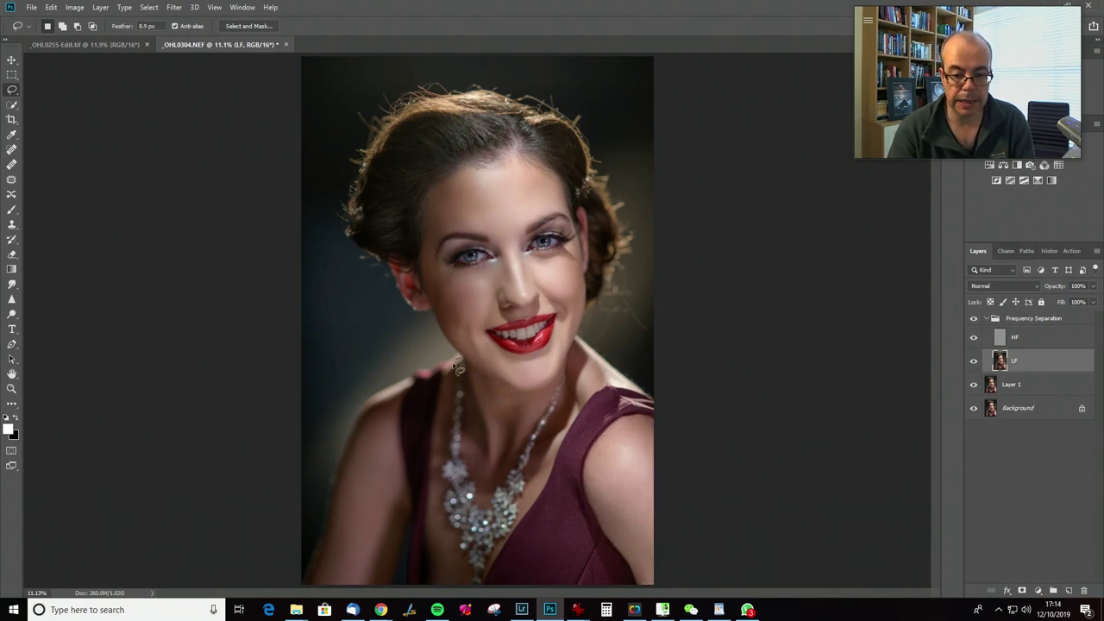
mouse_move(441, 474)
mouse_down()
mouse_move(438, 573)
mouse_move(457, 599)
mouse_move(500, 557)
mouse_move(591, 391)
mouse_move(644, 393)
mouse_move(576, 346)
mouse_up()
drag(511, 392, 456, 362)
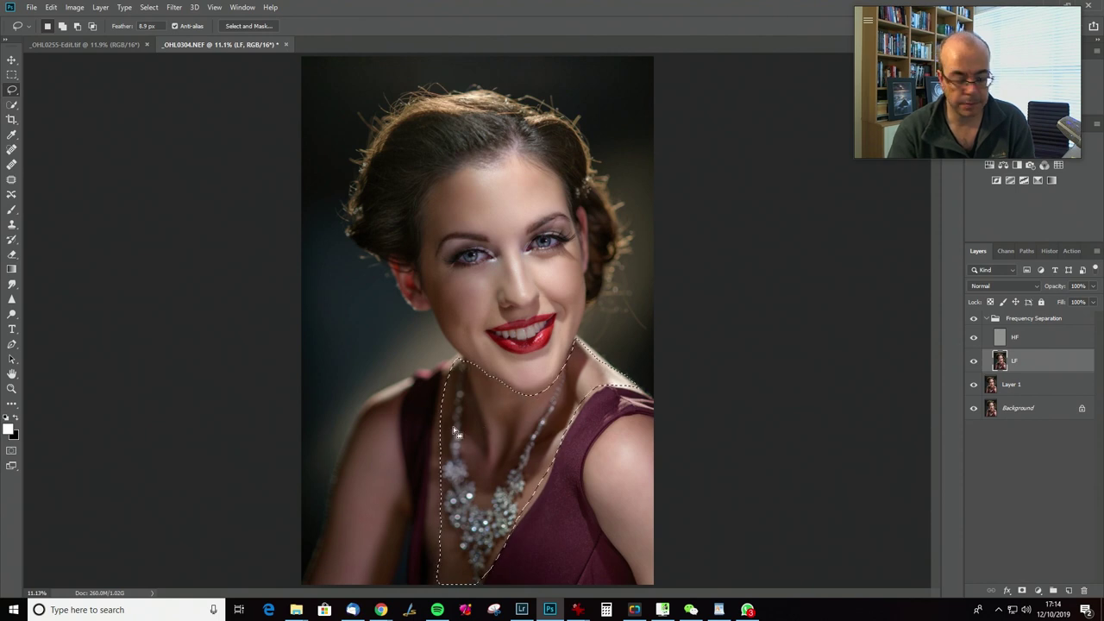
mouse_move(453, 526)
mouse_down()
mouse_move(471, 579)
mouse_move(501, 560)
mouse_move(567, 386)
mouse_move(500, 492)
mouse_move(479, 496)
mouse_move(472, 393)
mouse_move(462, 374)
mouse_move(440, 390)
mouse_up()
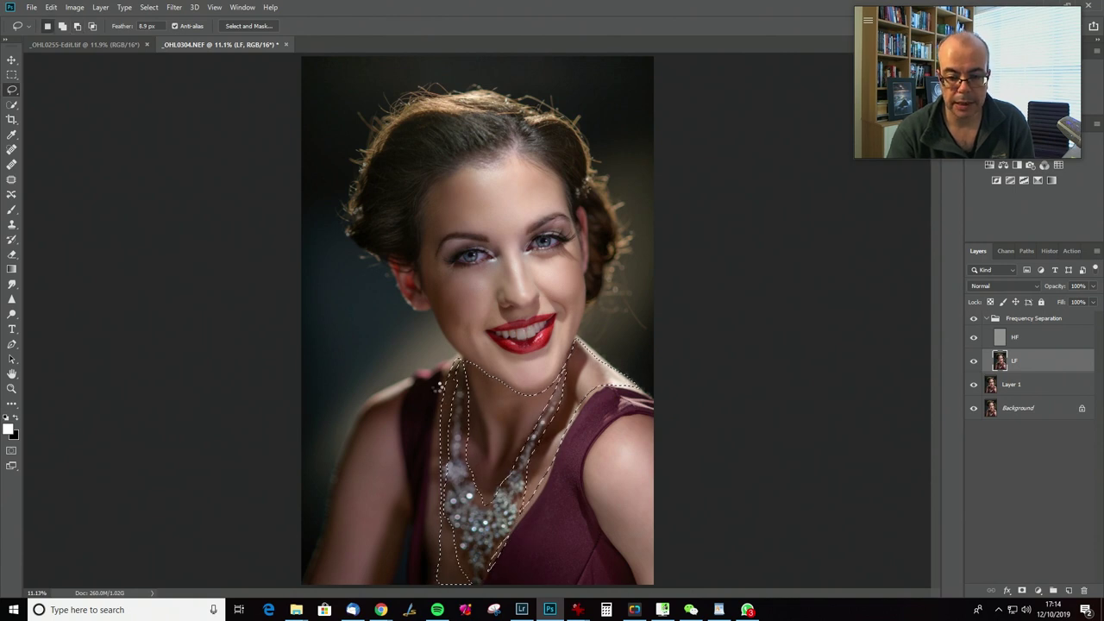
key(ctrl+d)
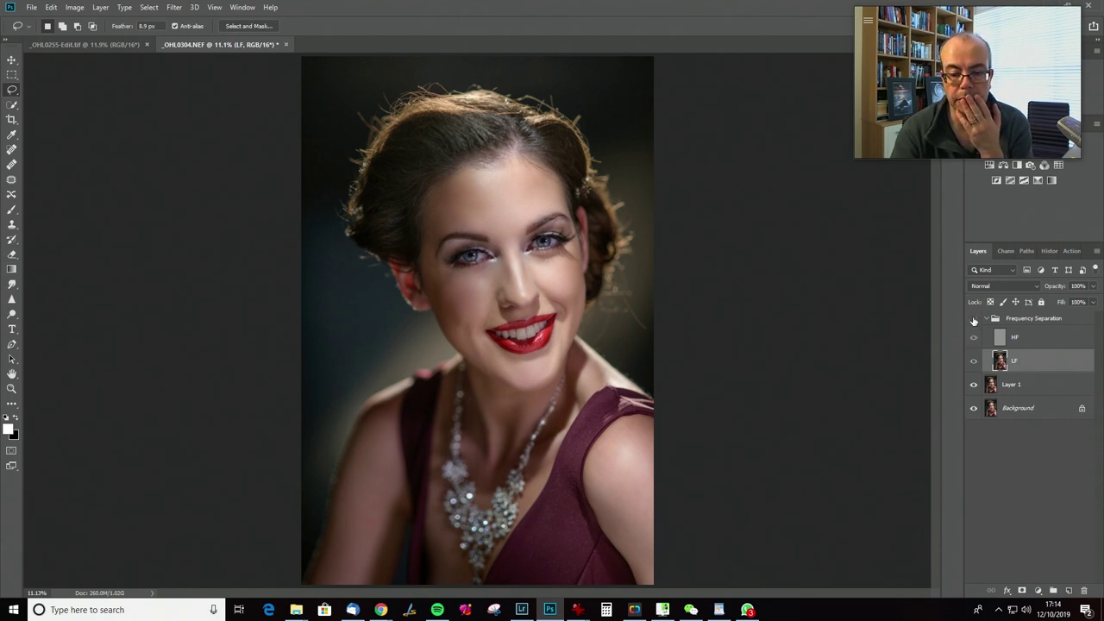
Toggle the Frequency Separation group's visibility to compare the portrait before and after the area-by-area blurring
click(974, 320)
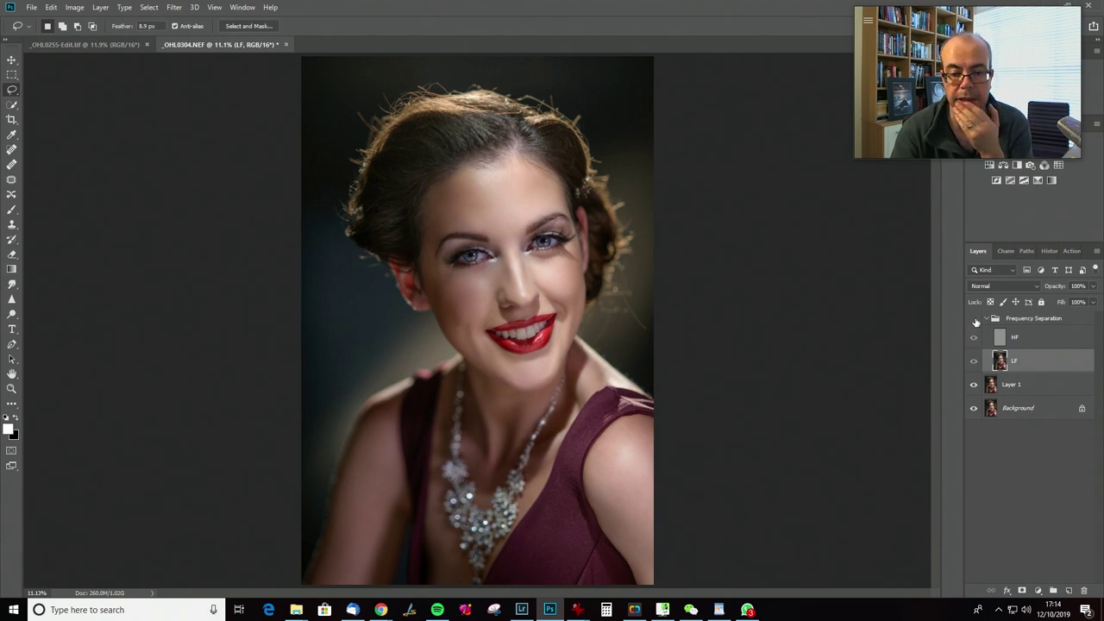
click(972, 320)
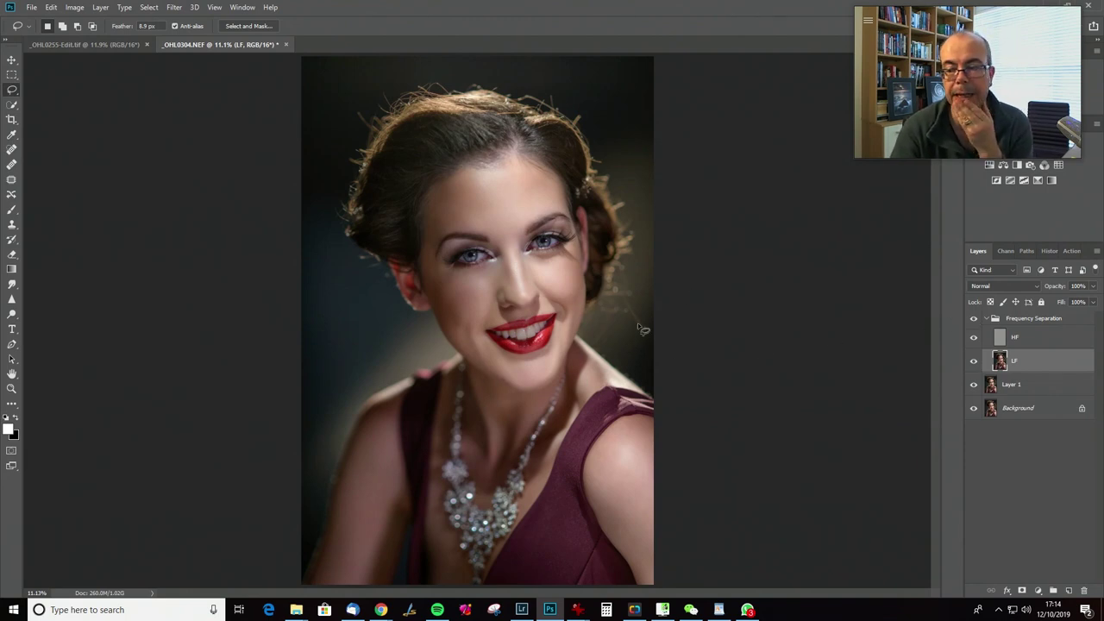
click(1033, 387)
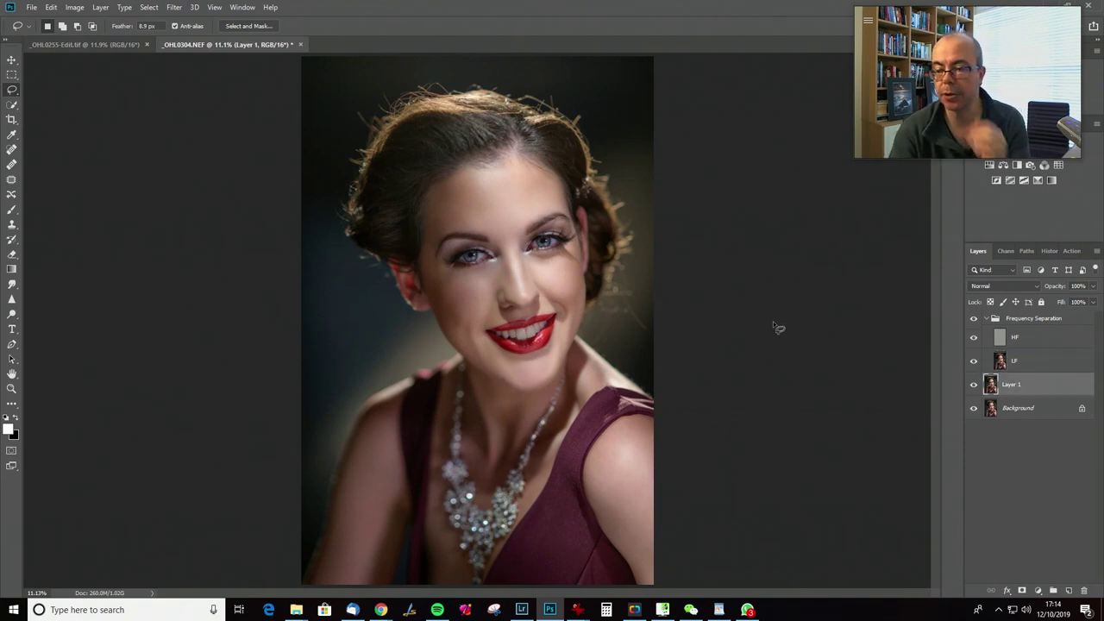
Duplicate the LF layer and try blending the cheek and forehead skin tones with the Mixer Brush at varying brush sizes
click(991, 357)
key(ctrl+j)
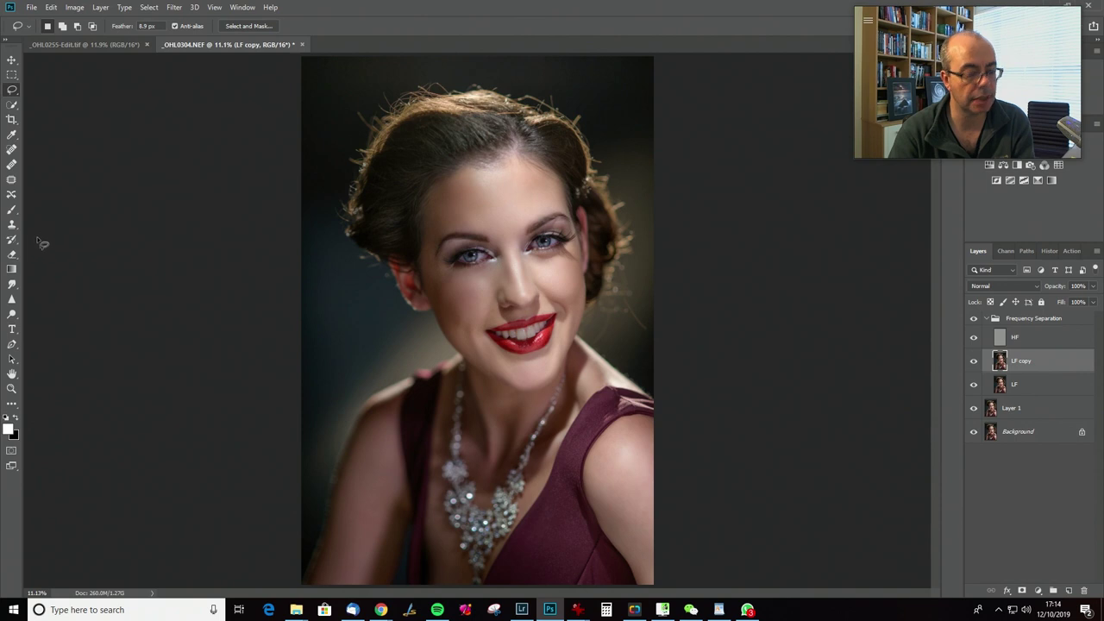
key(b)
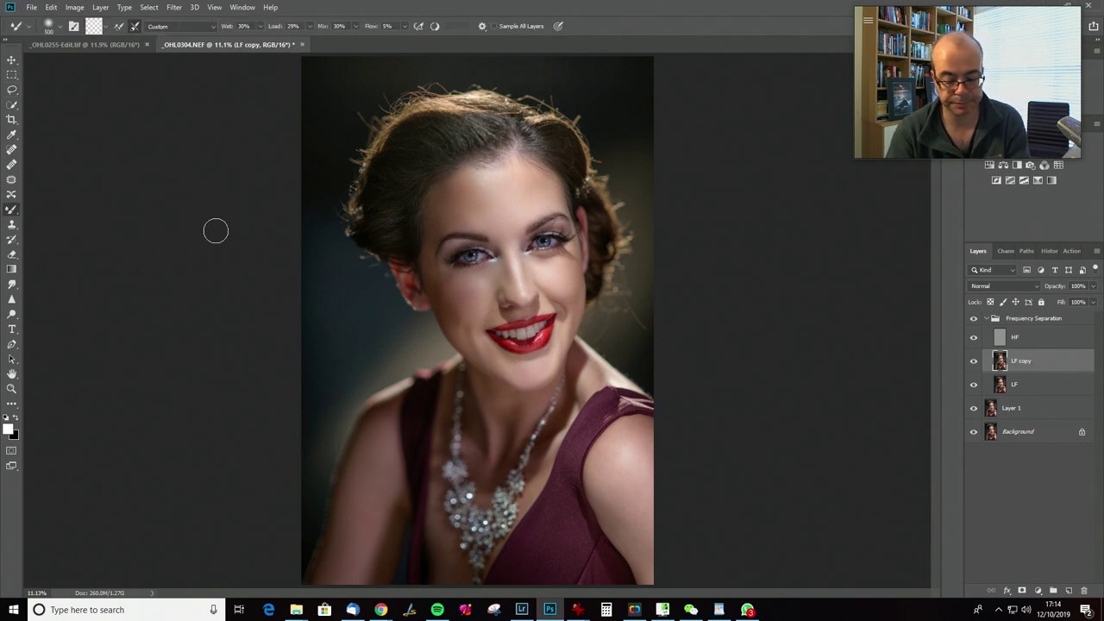
key(bracketleft)
key(bracketleft)
key(bracketleft)
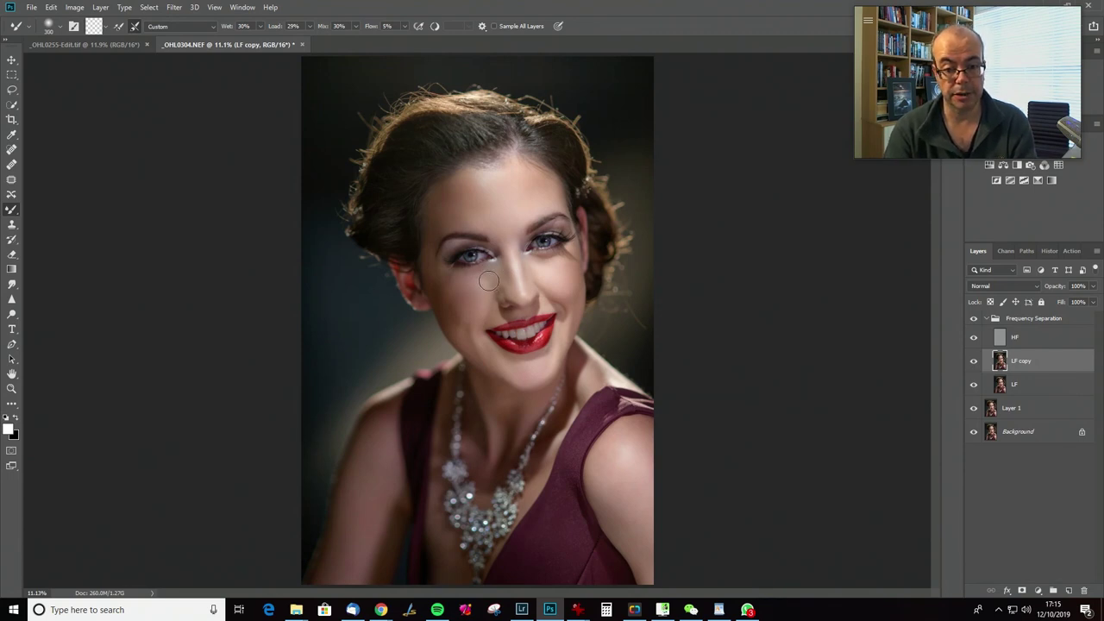
key(bracketright)
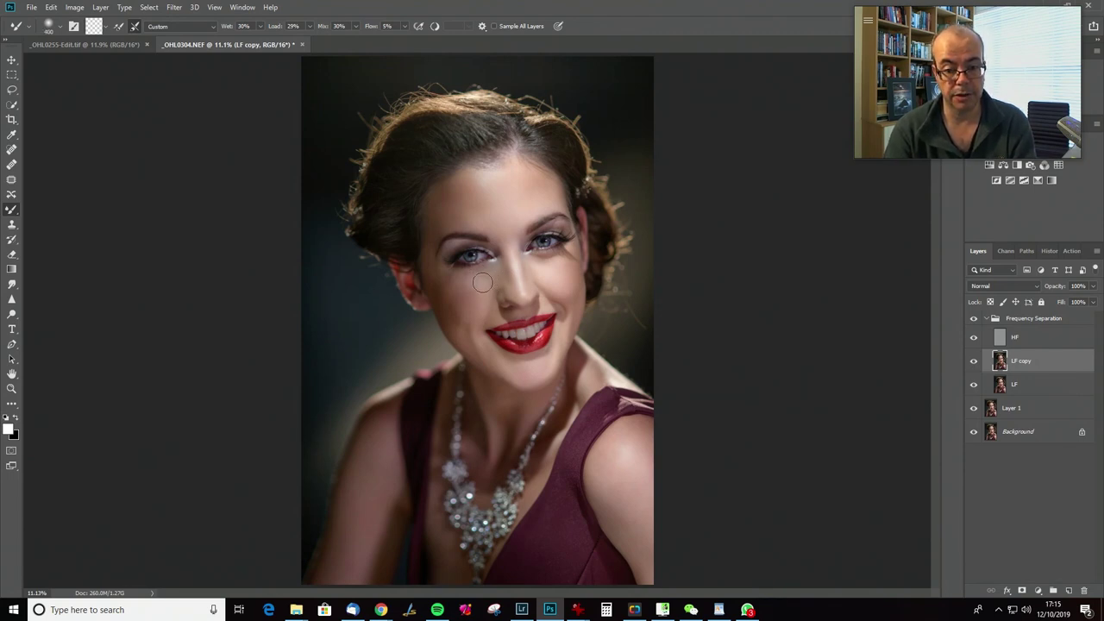
key(bracketleft)
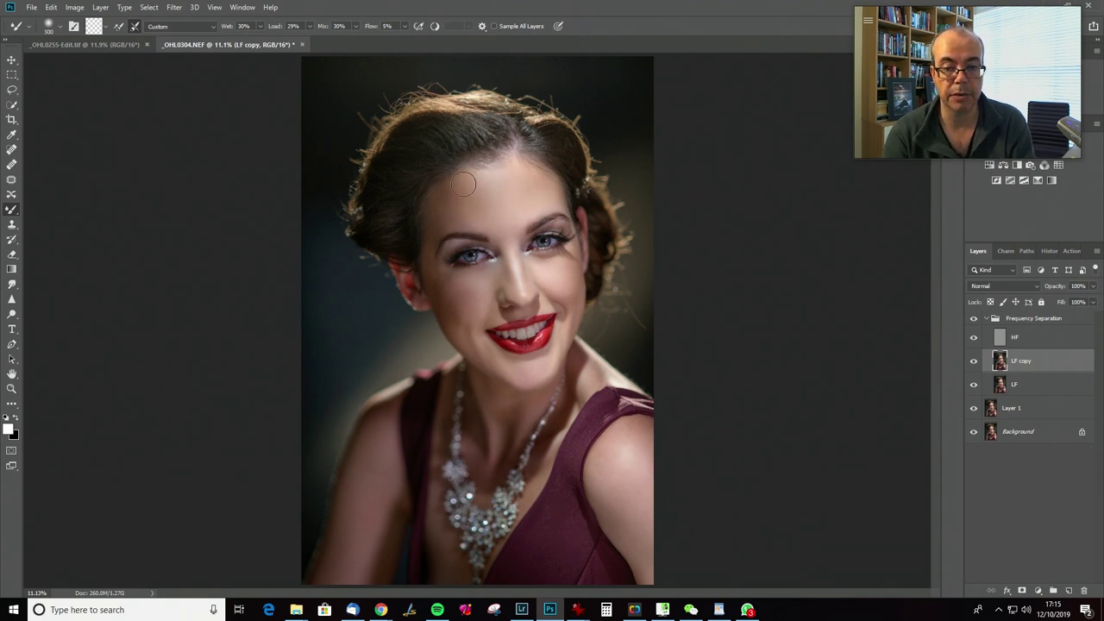
drag(452, 215, 528, 201)
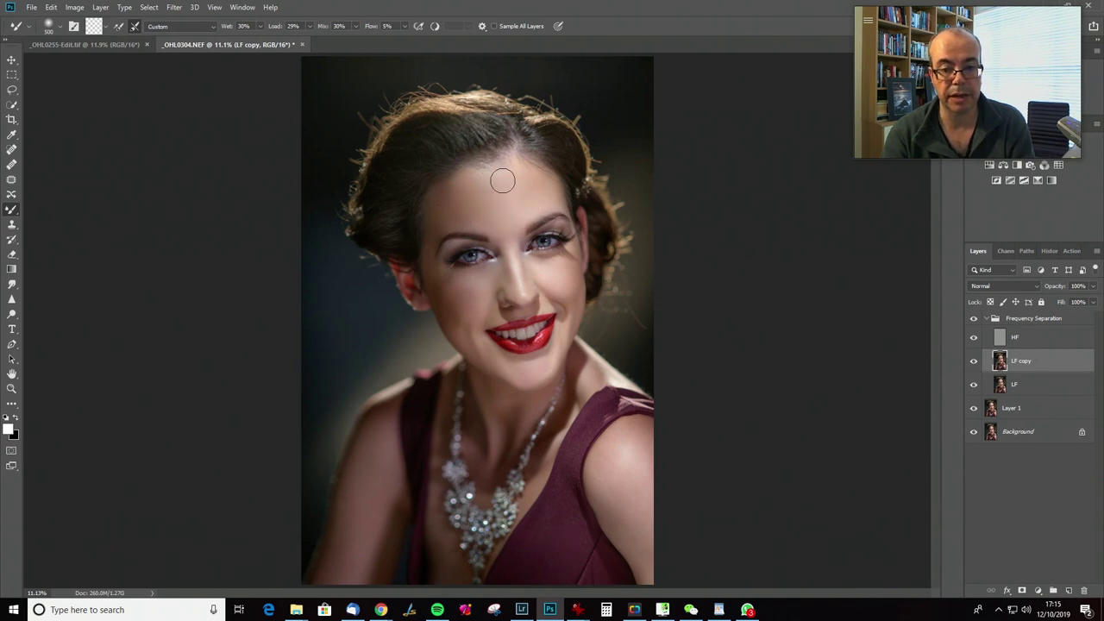
key(bracketleft)
key(bracketleft)
key(bracketleft)
key(bracketleft)
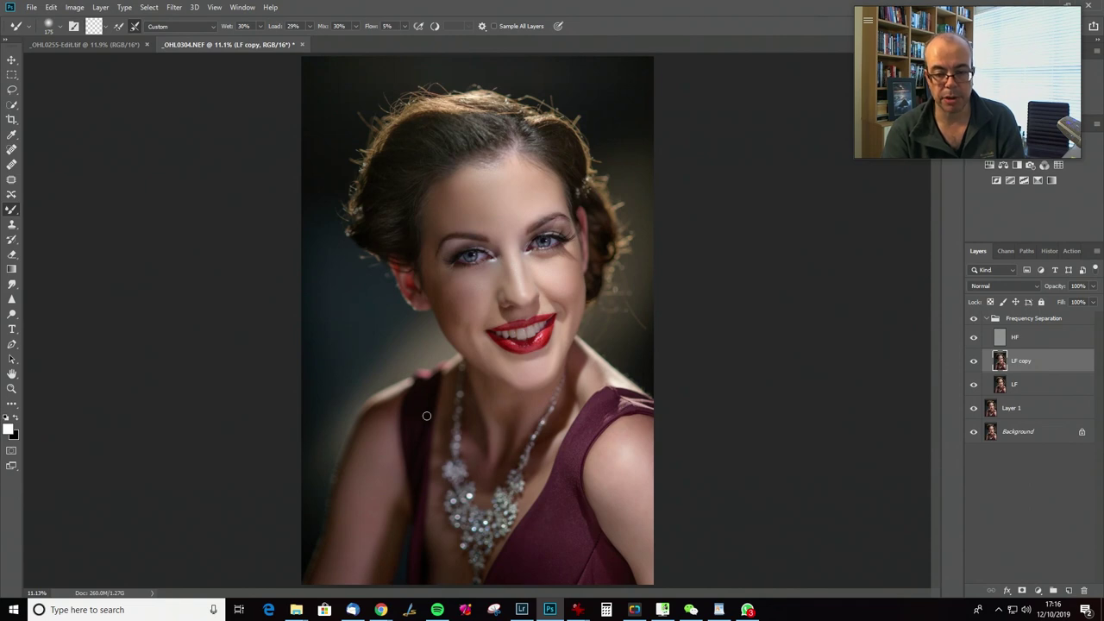
Switch the LF copy layer off and on repeatedly to judge the Mixer Brush blending against the original skin
click(973, 363)
click(974, 363)
click(973, 363)
click(973, 363)
click(974, 363)
click(973, 363)
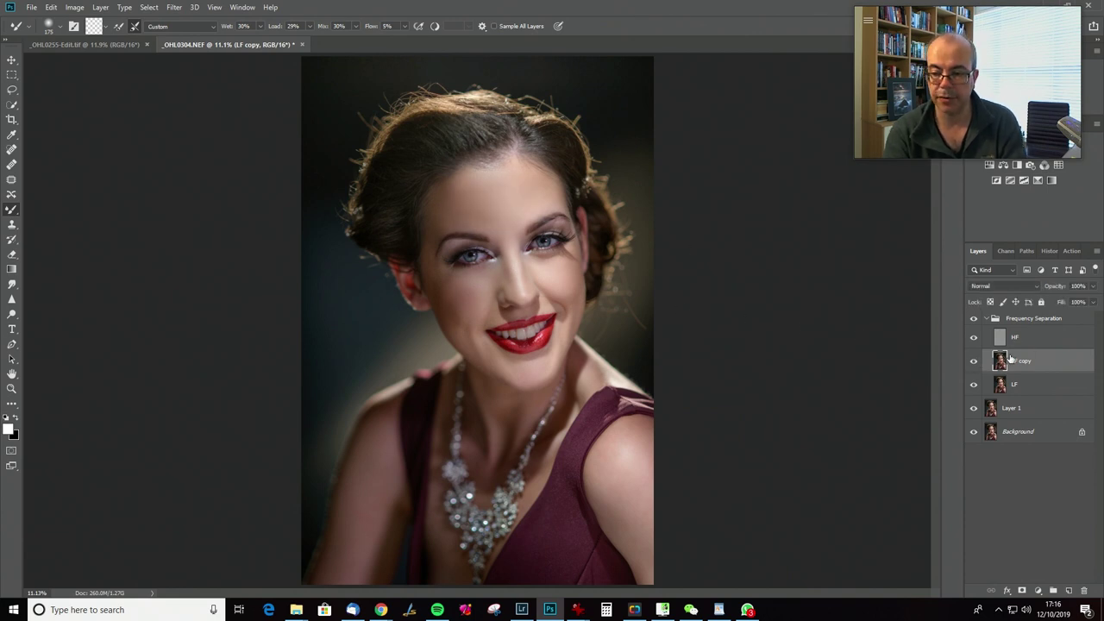
click(973, 363)
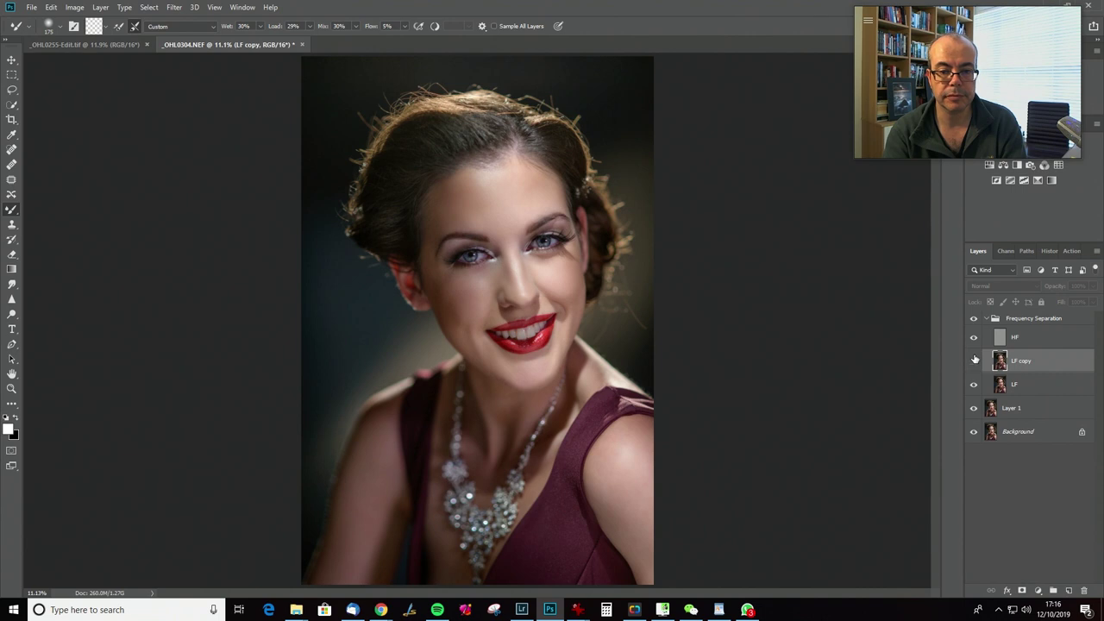
click(975, 361)
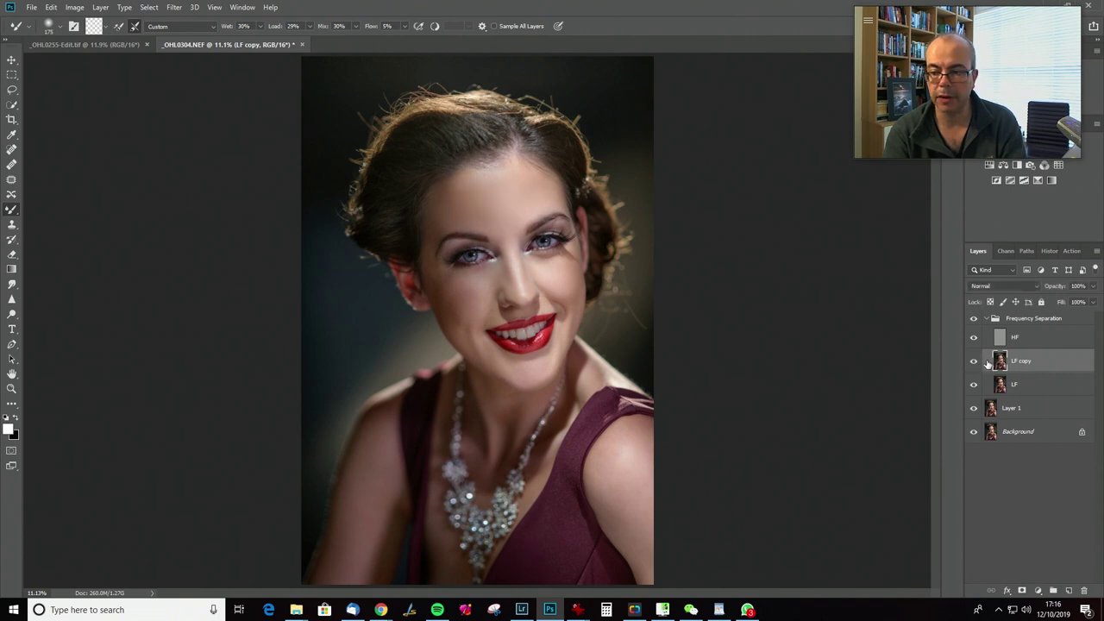
click(975, 363)
Replace the LF copy layer with a fresh duplicate of LF and blend the facial skin using a resized Mixer Brush
drag(1032, 363, 1084, 590)
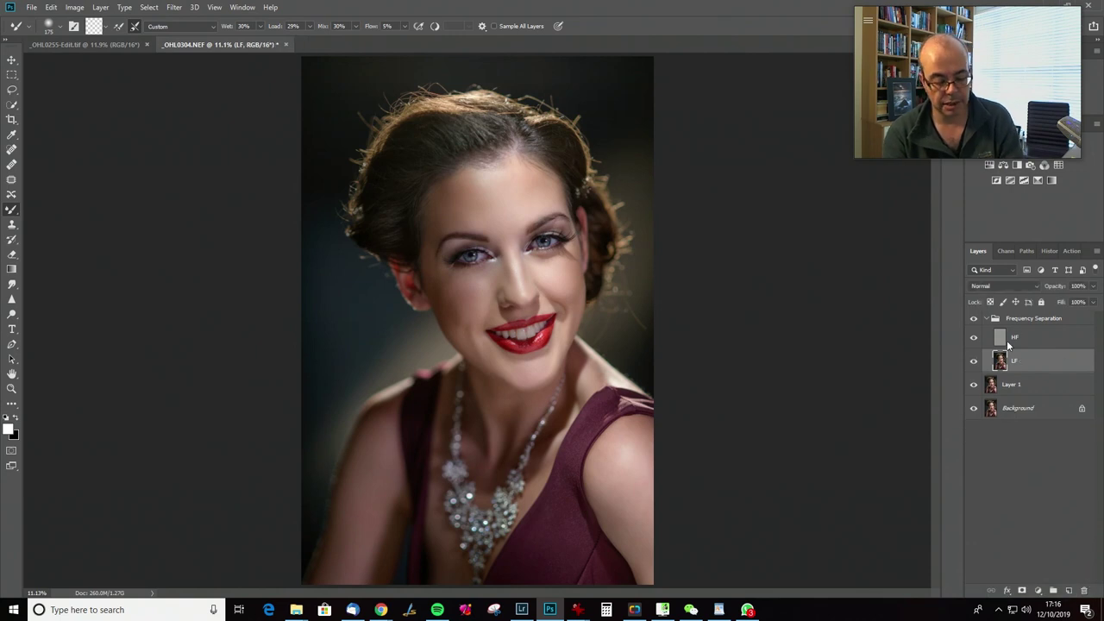
key(ctrl+j)
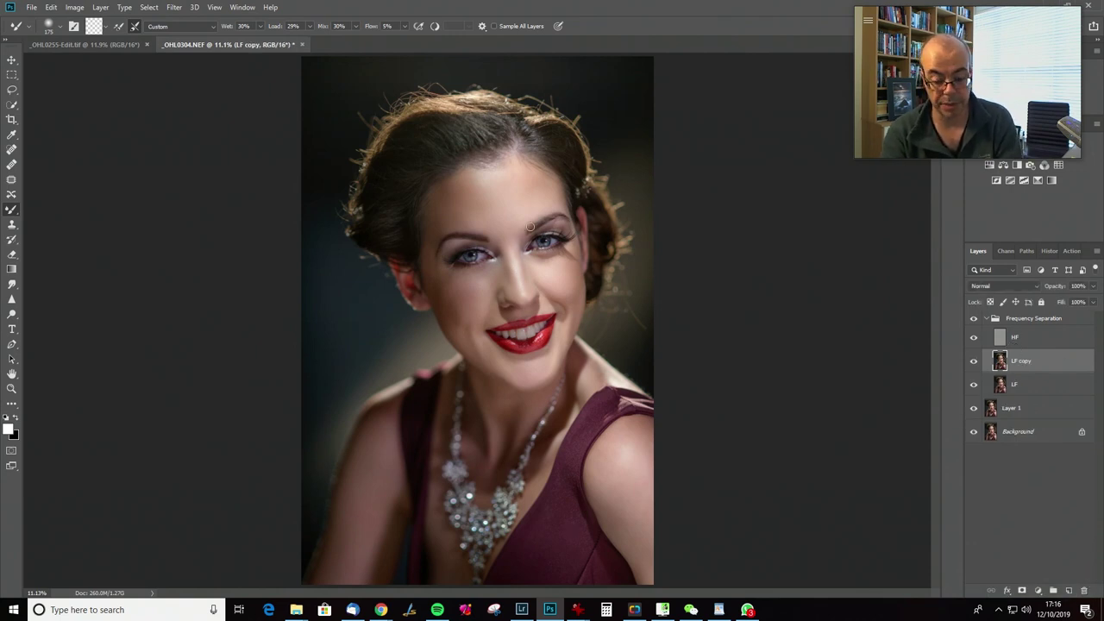
key(bracketright)
key(bracketright)
key(bracketright)
key(bracketright)
key(bracketright)
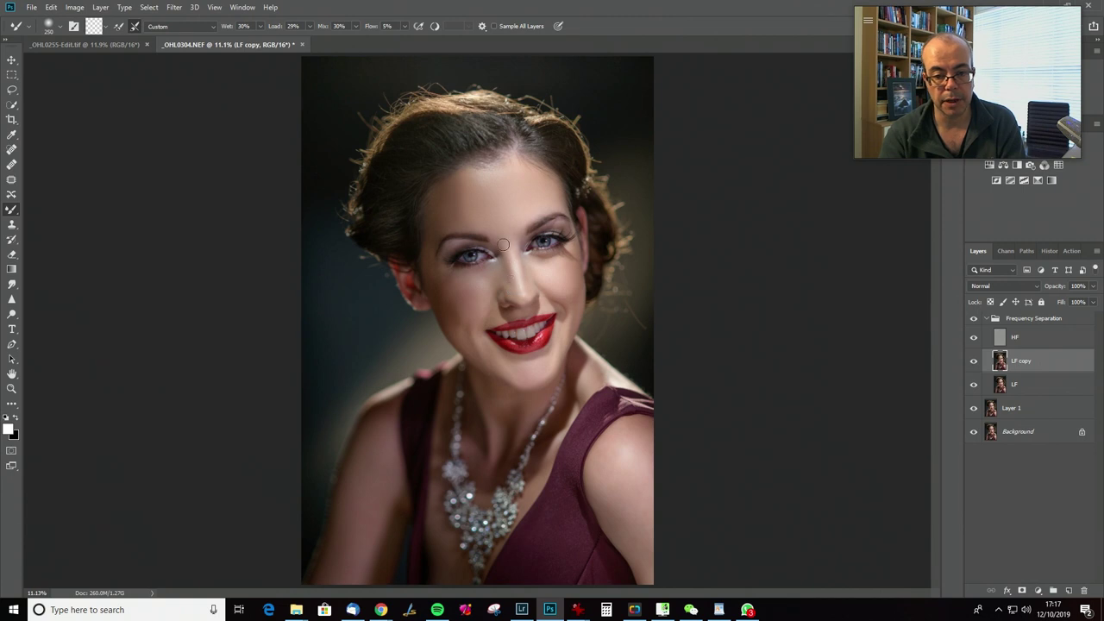
Compare the face and body skin with and without the new LF copy layer while continuing the Mixer Brush blending
click(973, 362)
click(974, 362)
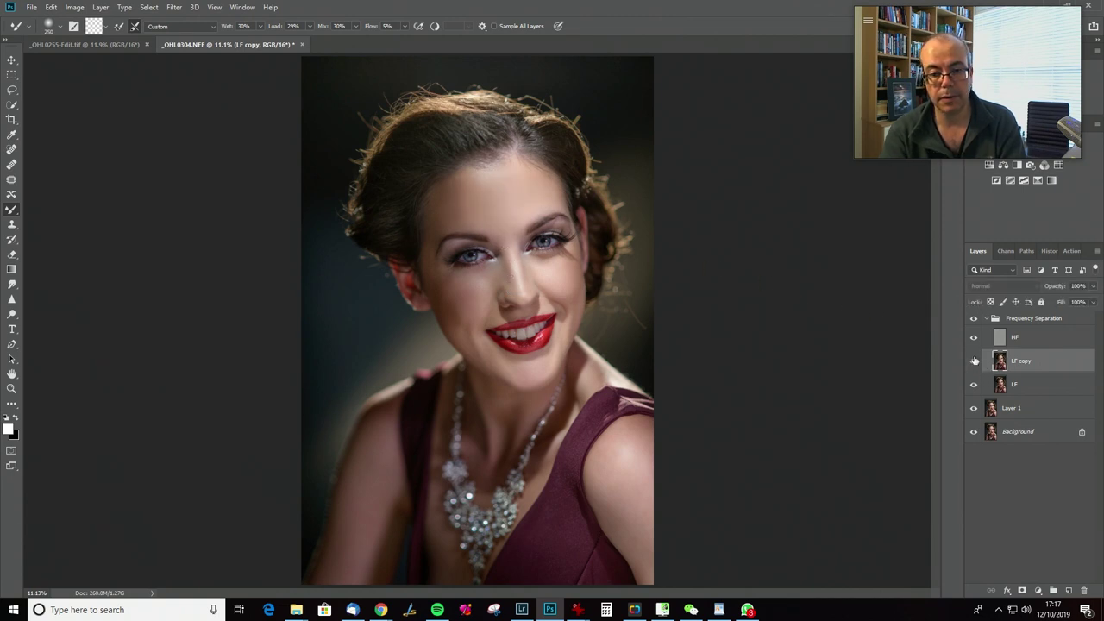
click(974, 362)
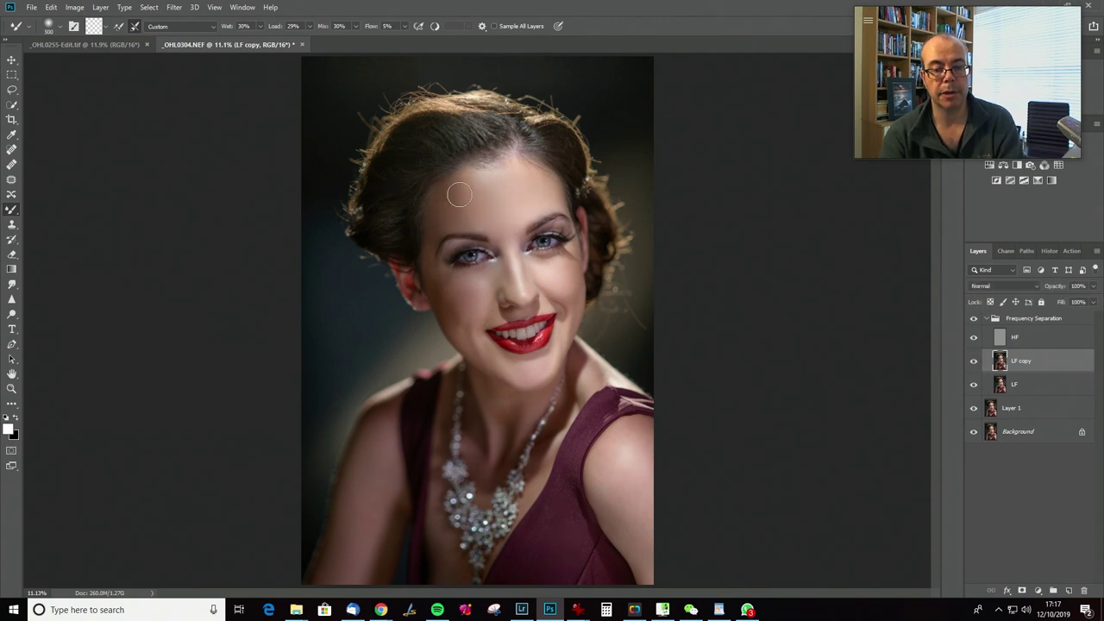
click(974, 364)
click(974, 364)
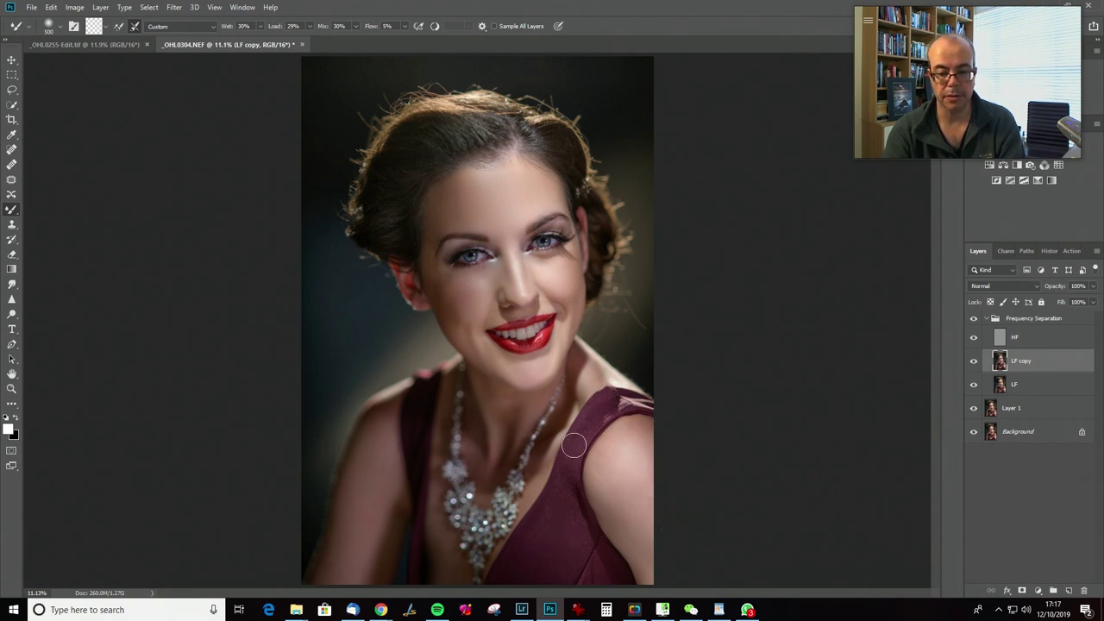
click(972, 362)
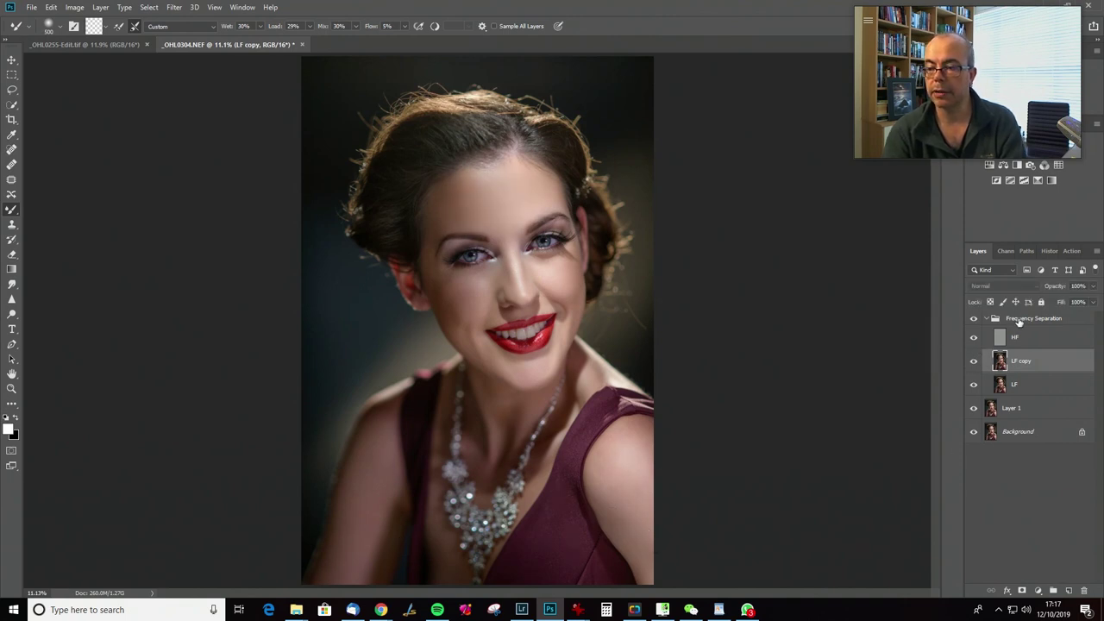
Add a layer mask to the Frequency Separation group and switch to the regular Brush enlarged to 1100 px
click(1018, 320)
click(1022, 590)
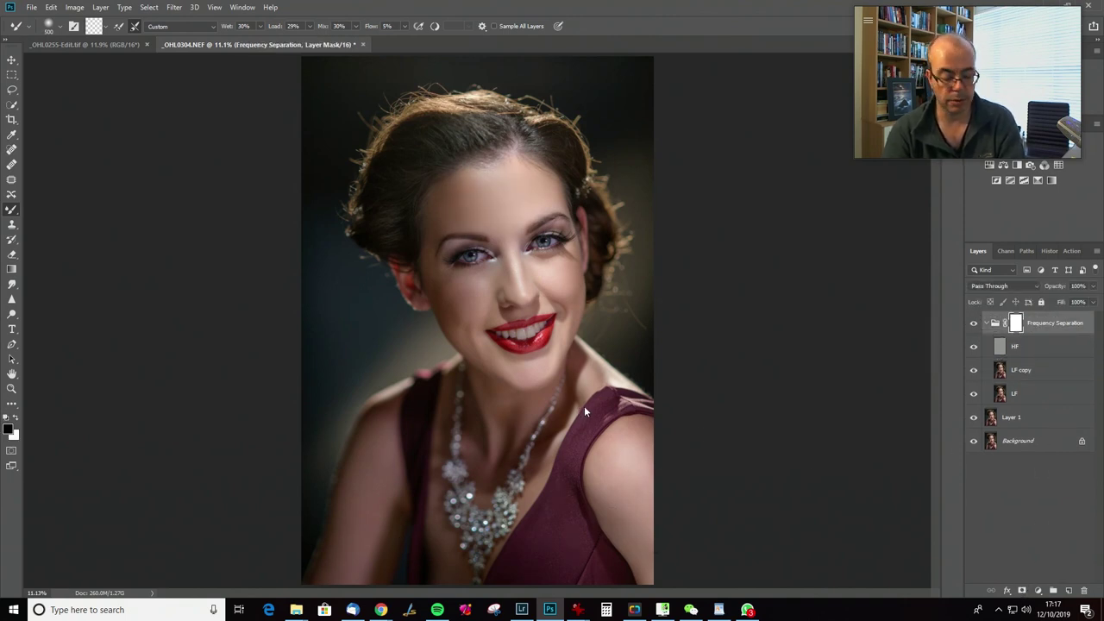
key(shift+b)
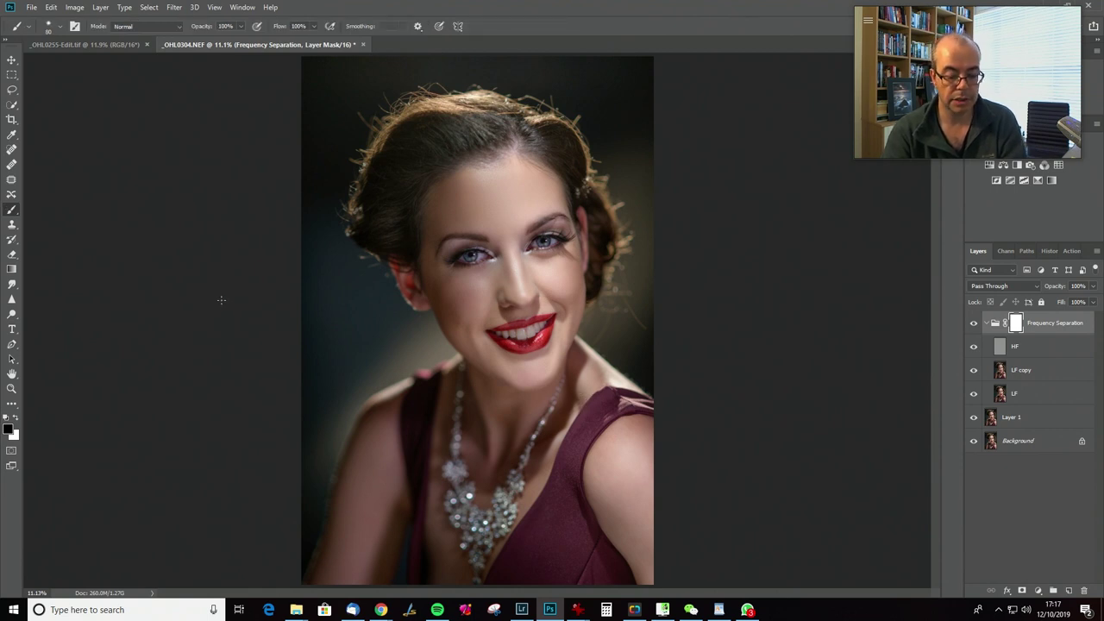
key(bracketright)
key(bracketright)
key(bracketright)
key(bracketright)
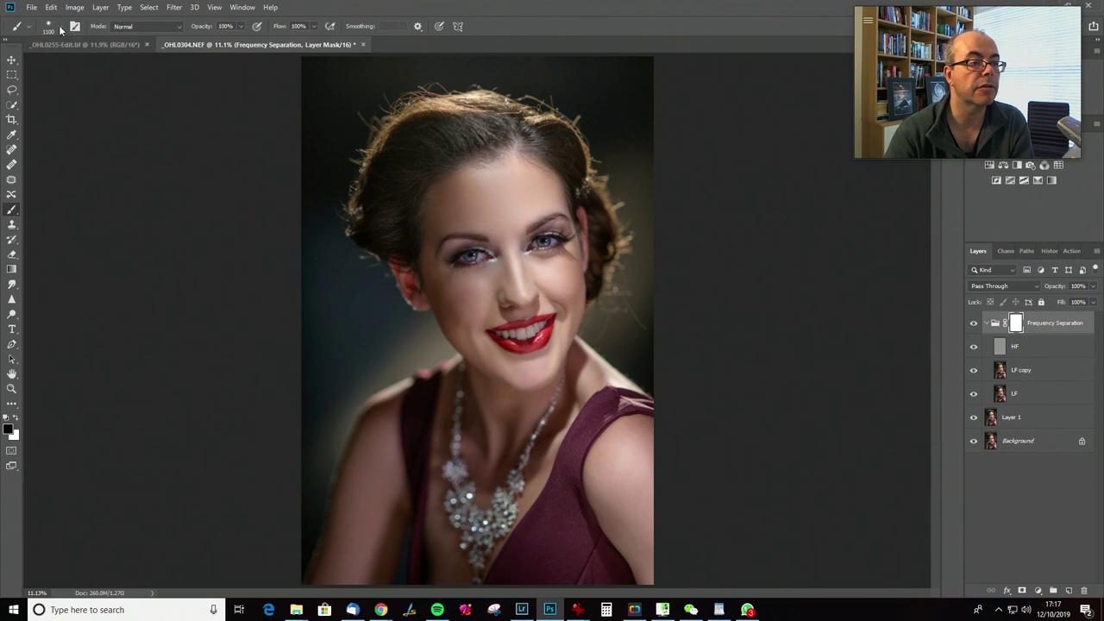
Replace the lens flare brush tip with a soft round brush at 500 px
click(60, 28)
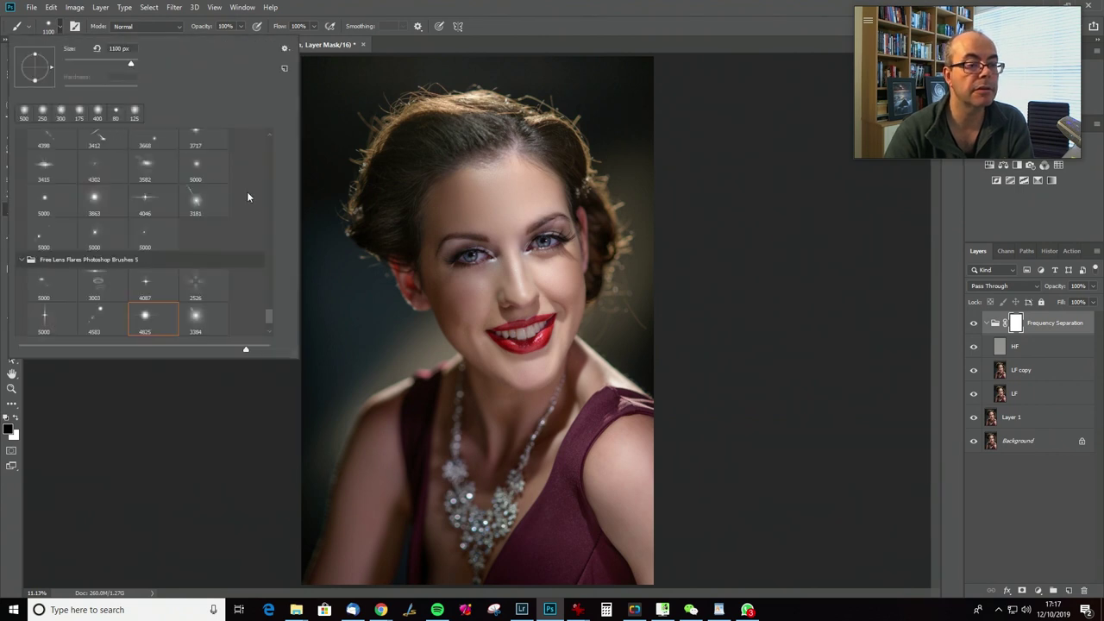
scroll(271, 154, up, 5)
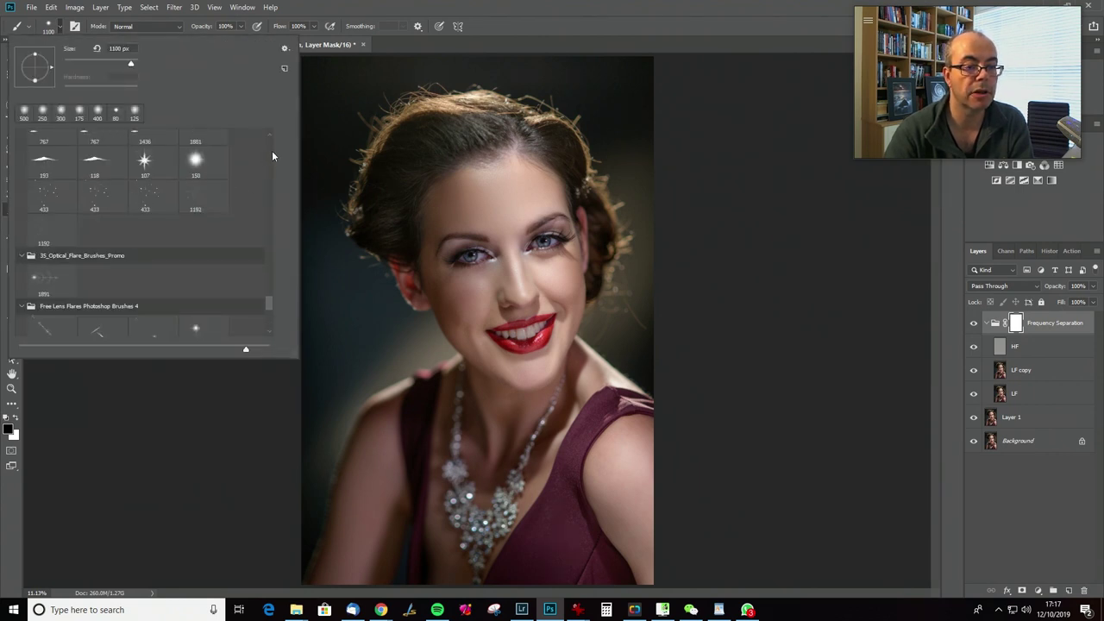
scroll(269, 150, up, 4)
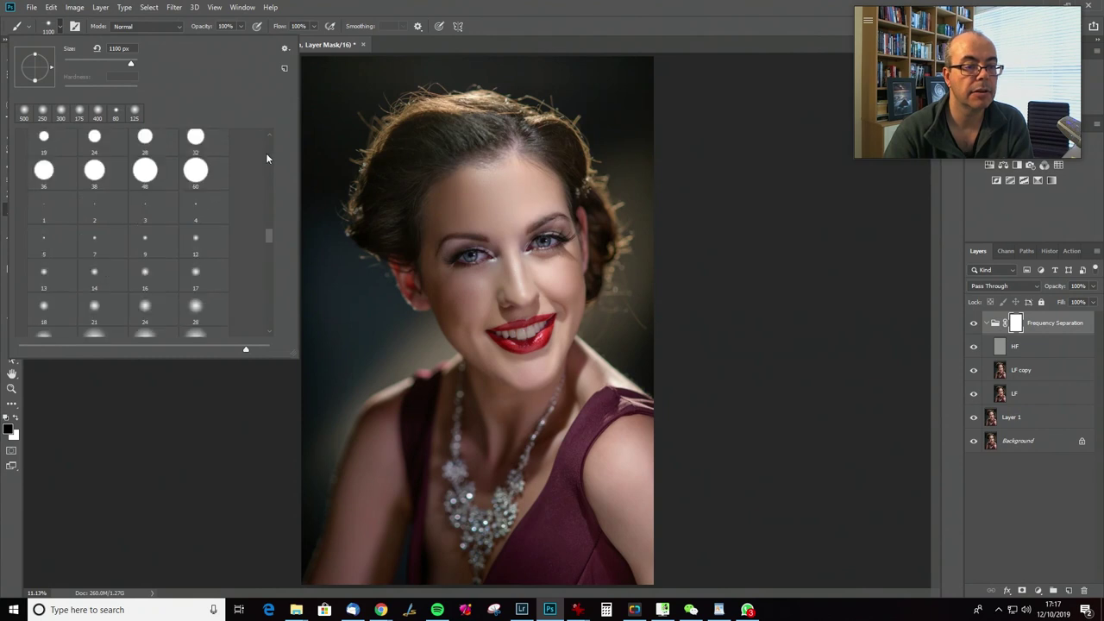
scroll(263, 279, down, 5)
click(207, 184)
click(716, 197)
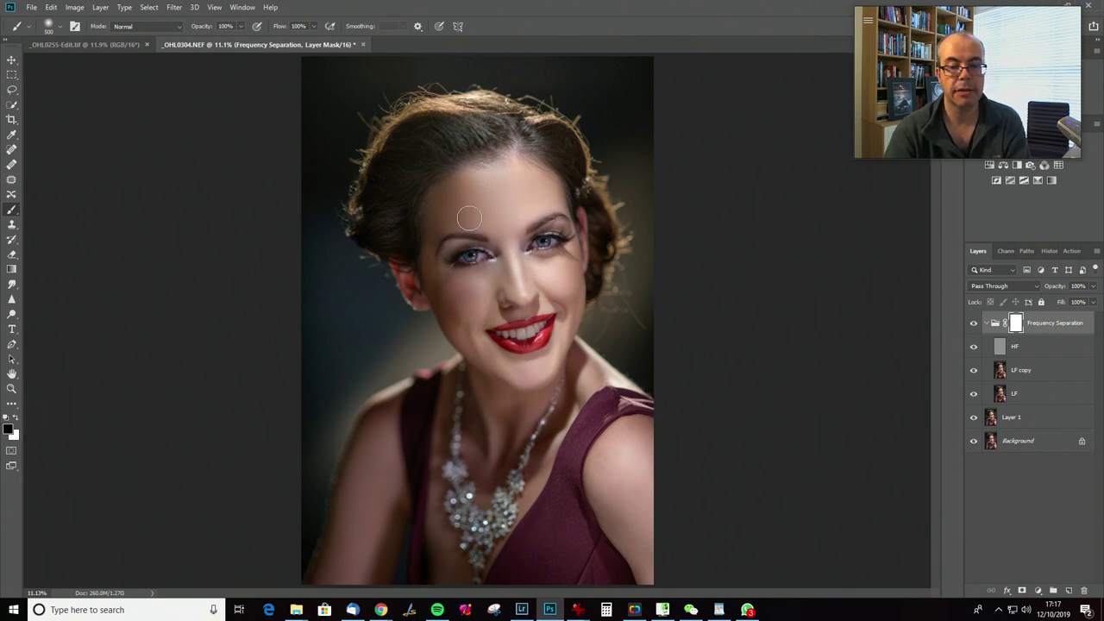
Paint black on the Frequency Separation mask over the facial features and hair, varying the soft brush between about 200 and 500 px
scroll(469, 218, up, 2)
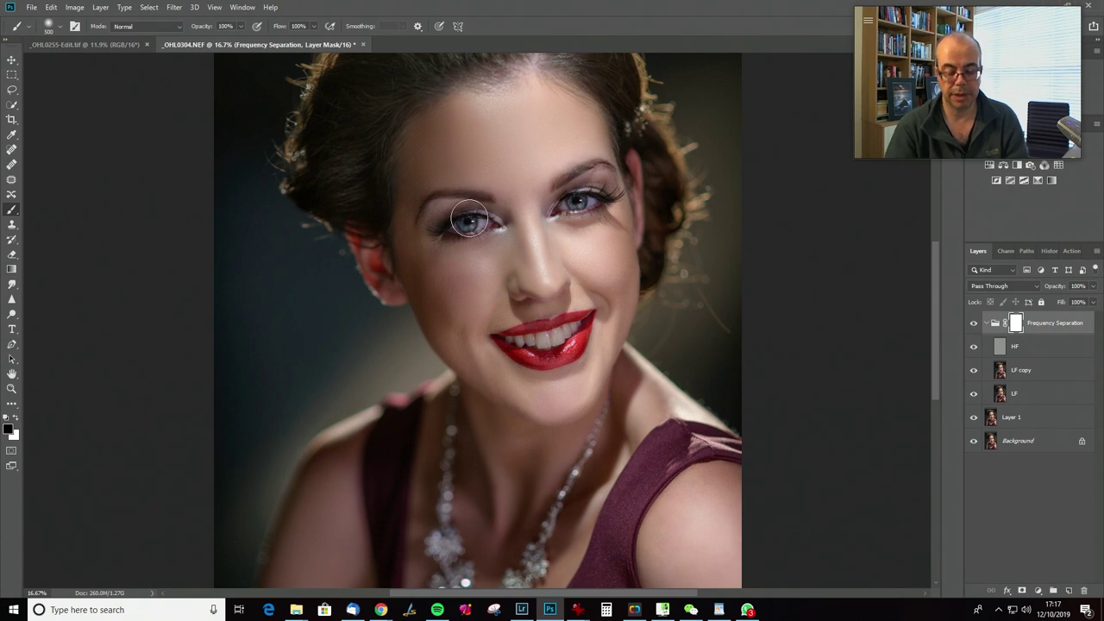
mouse_move(537, 58)
mouse_down()
mouse_move(630, 112)
mouse_move(646, 173)
mouse_move(422, 97)
mouse_move(362, 224)
mouse_move(382, 305)
mouse_move(495, 223)
mouse_move(484, 203)
mouse_move(434, 200)
mouse_move(419, 222)
mouse_move(484, 226)
mouse_up()
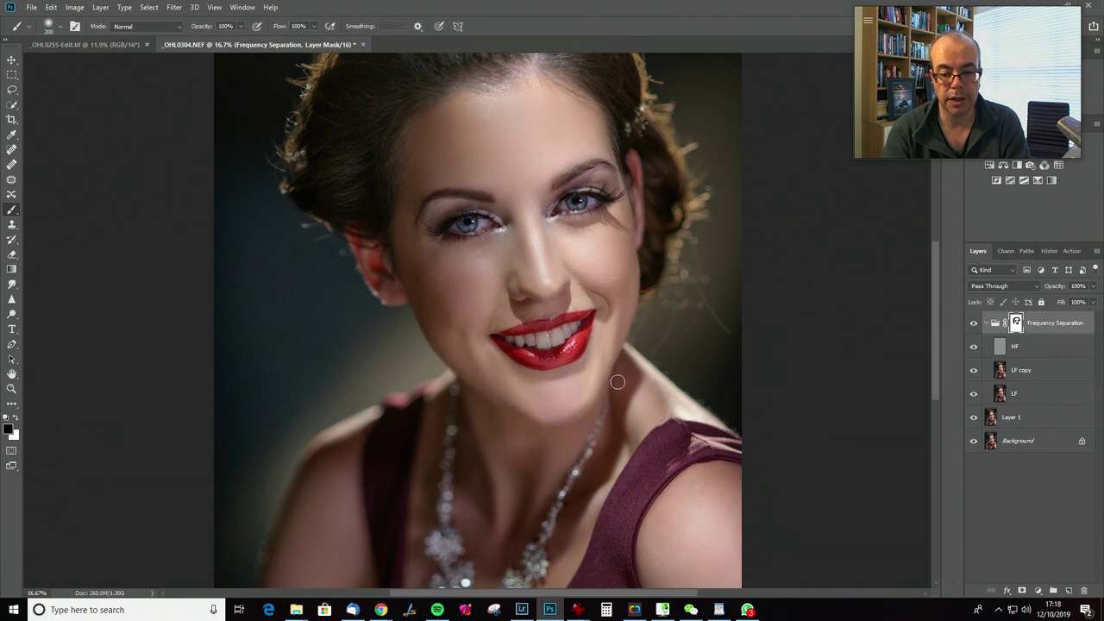
key(bracketright)
key(bracketright)
key(bracketright)
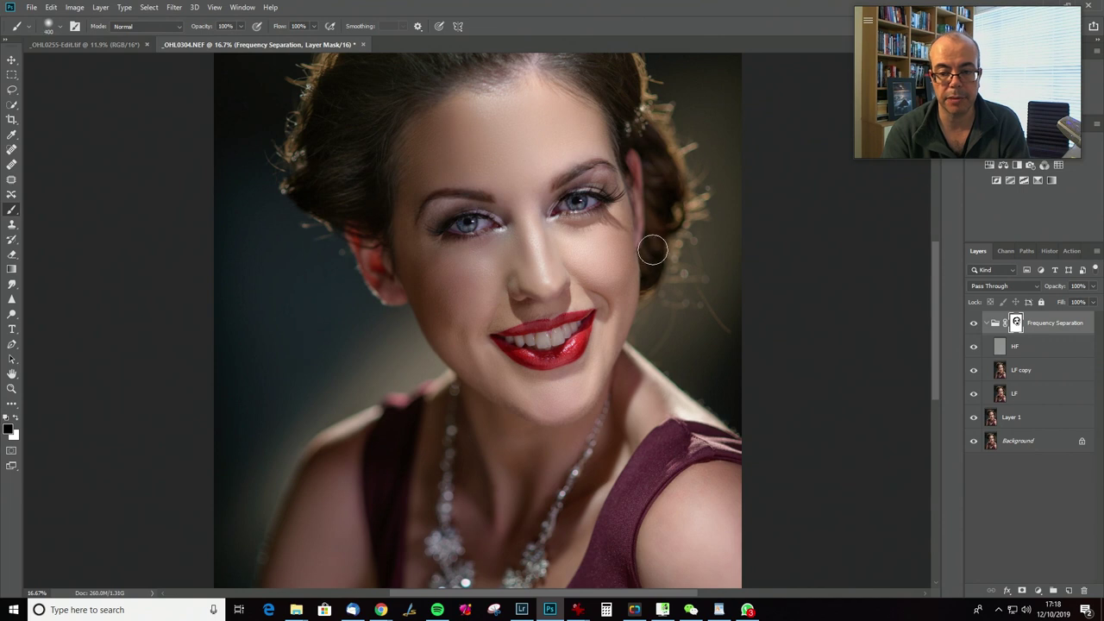
key(bracketleft)
key(bracketleft)
key(bracketleft)
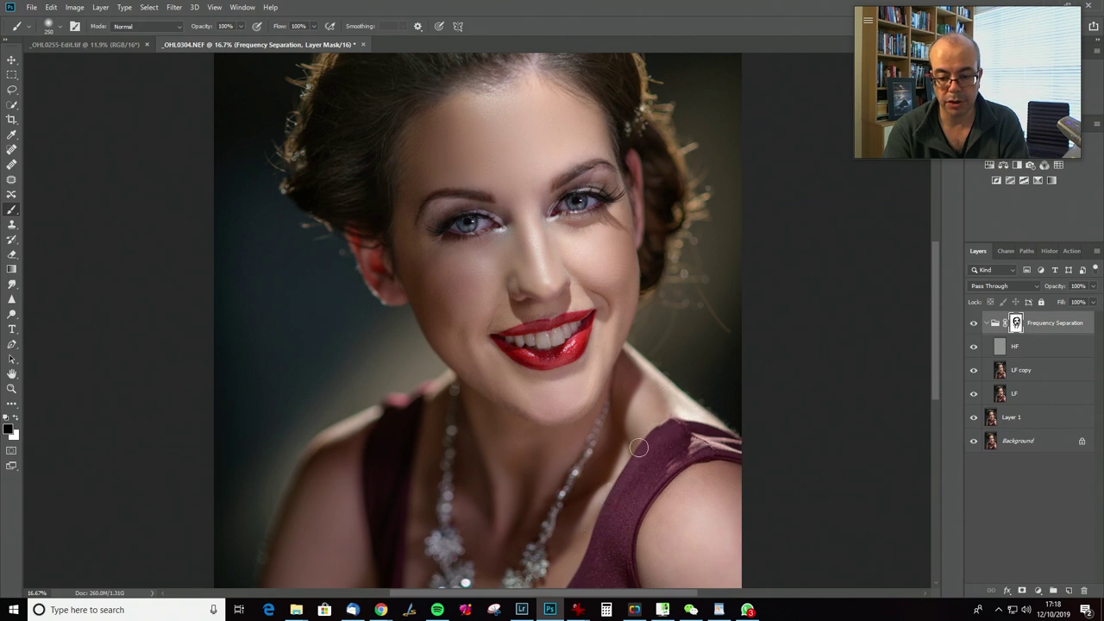
Mask the smoothing off the necklace and the purple dress by painting black, using a larger brush for the wide dress areas
scroll(642, 493, down, 5)
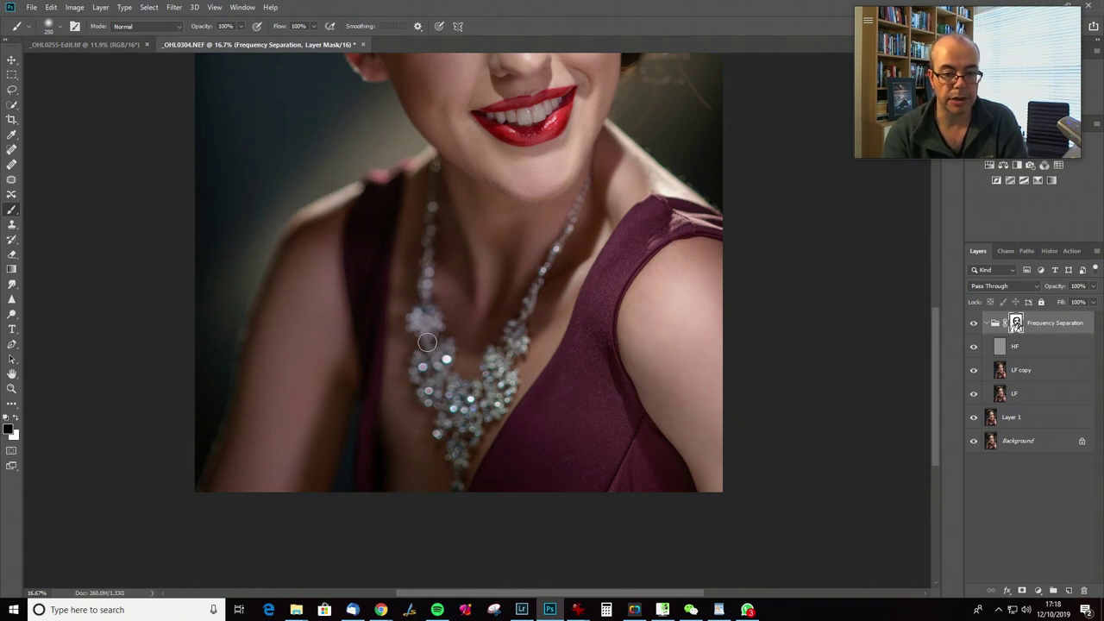
key(bracketright)
key(bracketright)
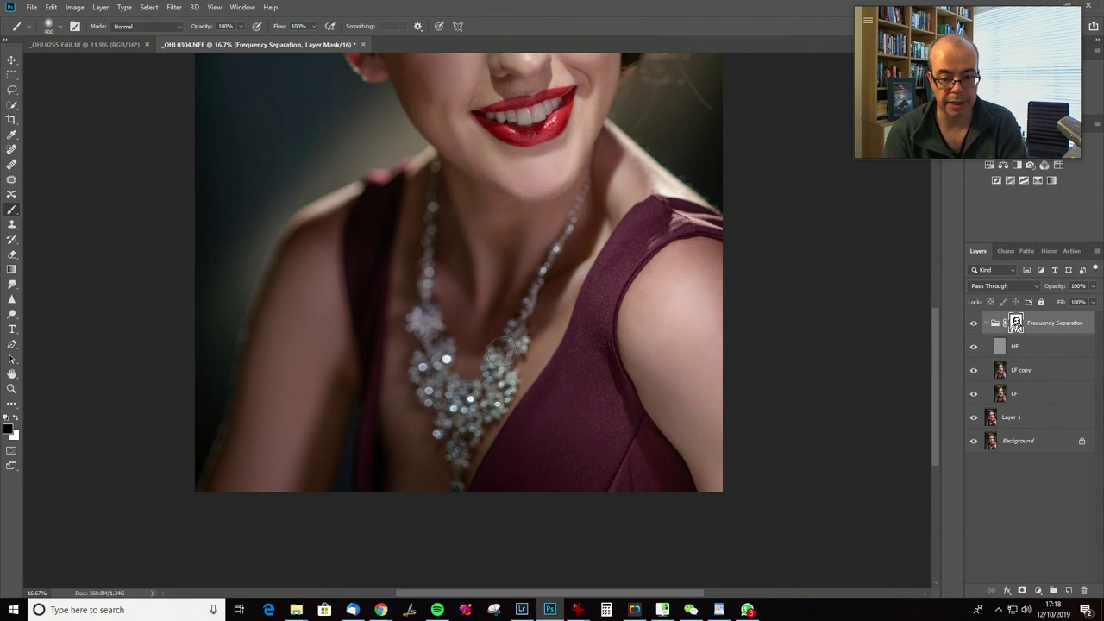
key(bracketleft)
key(bracketleft)
key(bracketleft)
key(bracketleft)
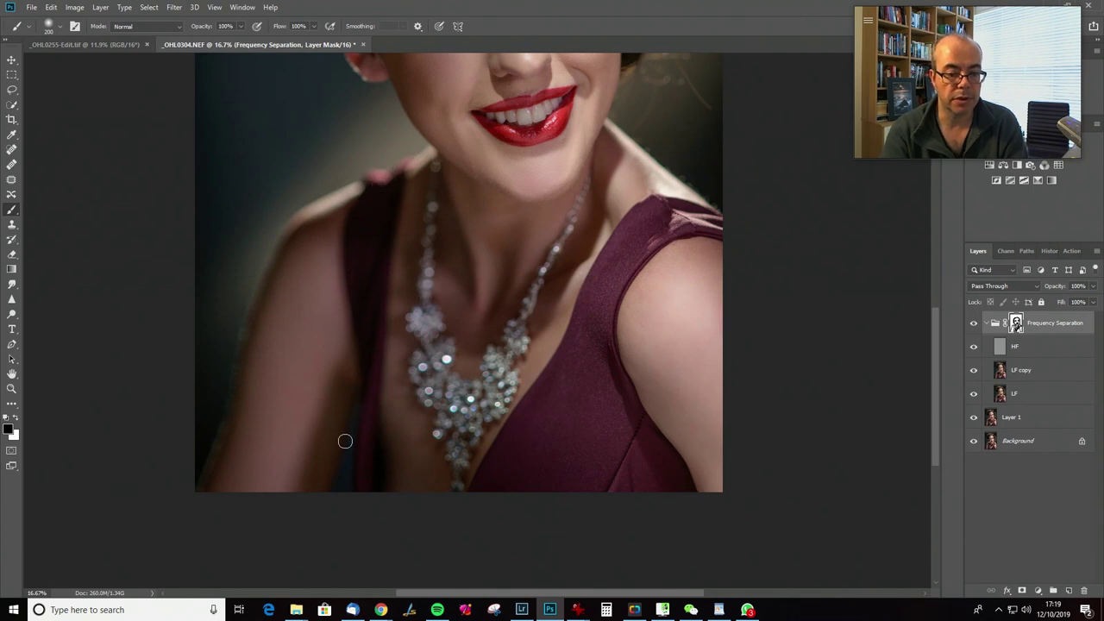
Continue the black mask painting along the dress strap and bodice edge with a 200 to 300 px brush
key(bracketright)
key(bracketright)
key(bracketright)
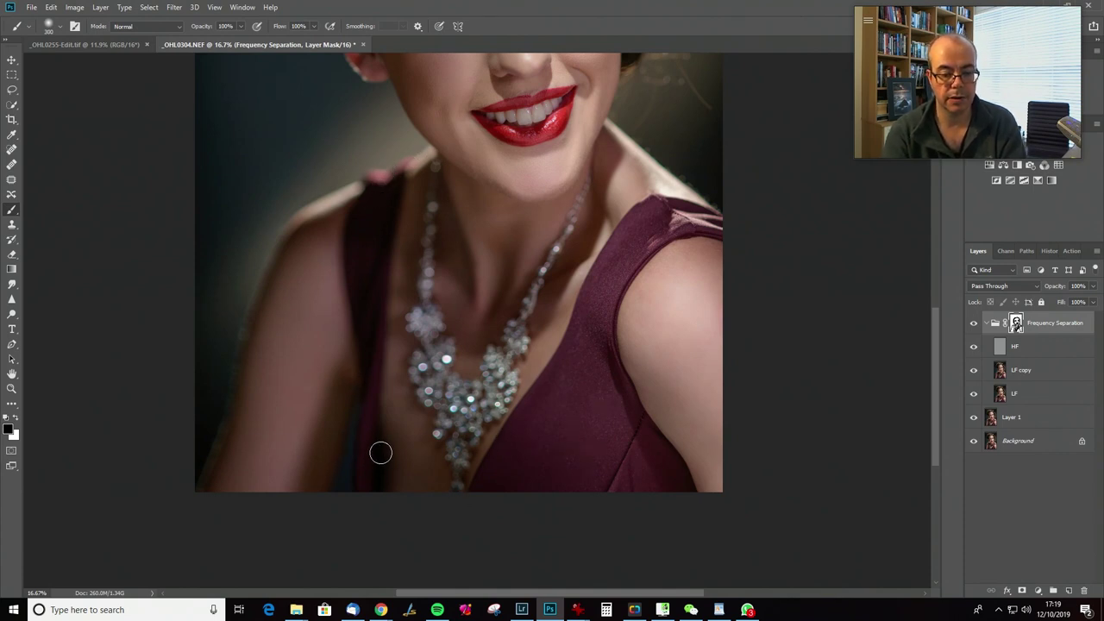
key(bracketleft)
key(bracketleft)
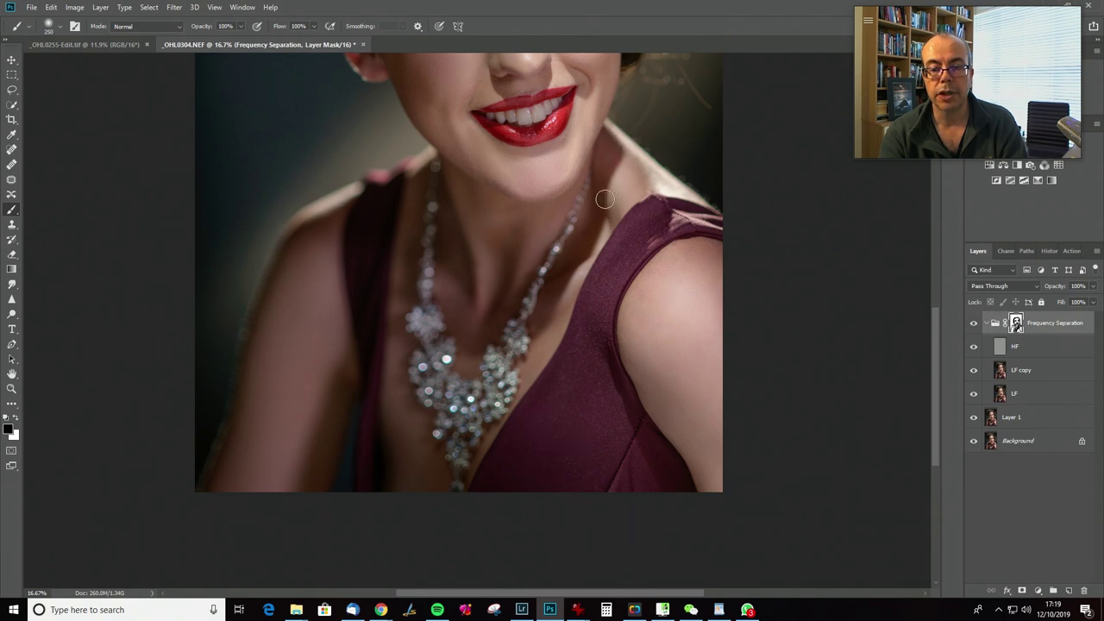
Switch the paint colour to white and refine the group mask around the face with a brush of about 200 px
drag(634, 296, 600, 290)
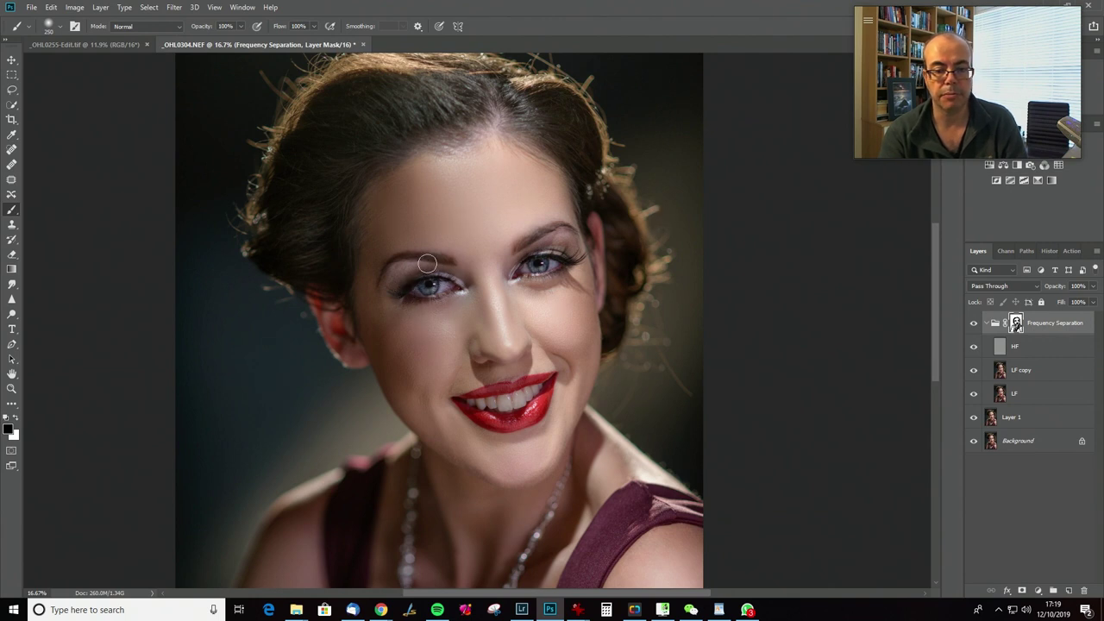
key(x)
key(bracketleft)
key(bracketleft)
key(bracketleft)
key(bracketleft)
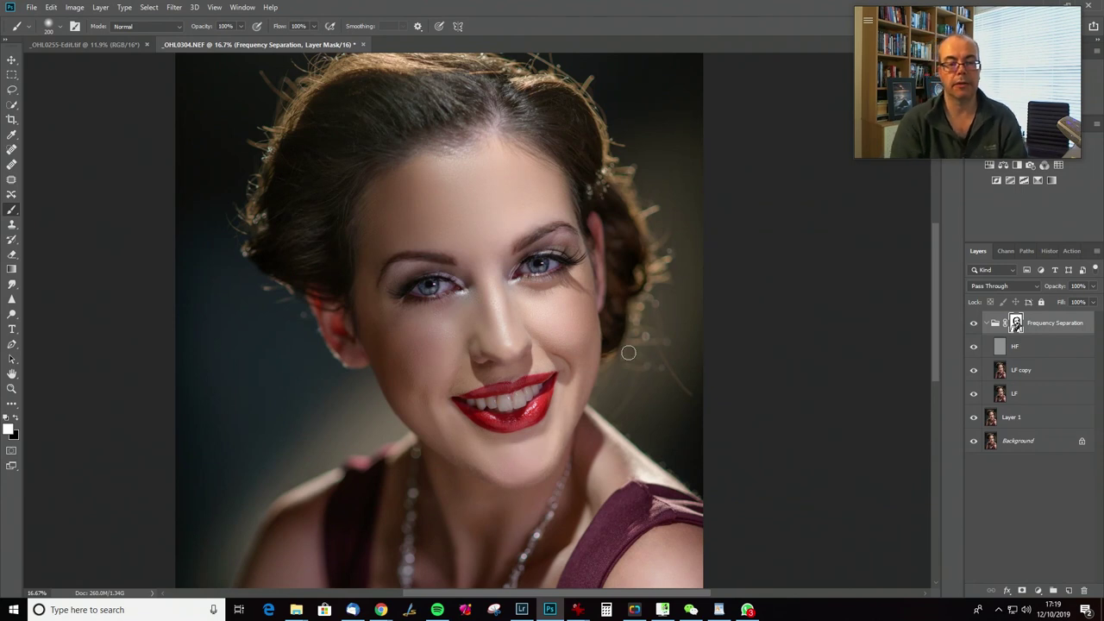
Compare the whole portrait with and without the Frequency Separation group by toggling its visibility
scroll(481, 444, down, 2)
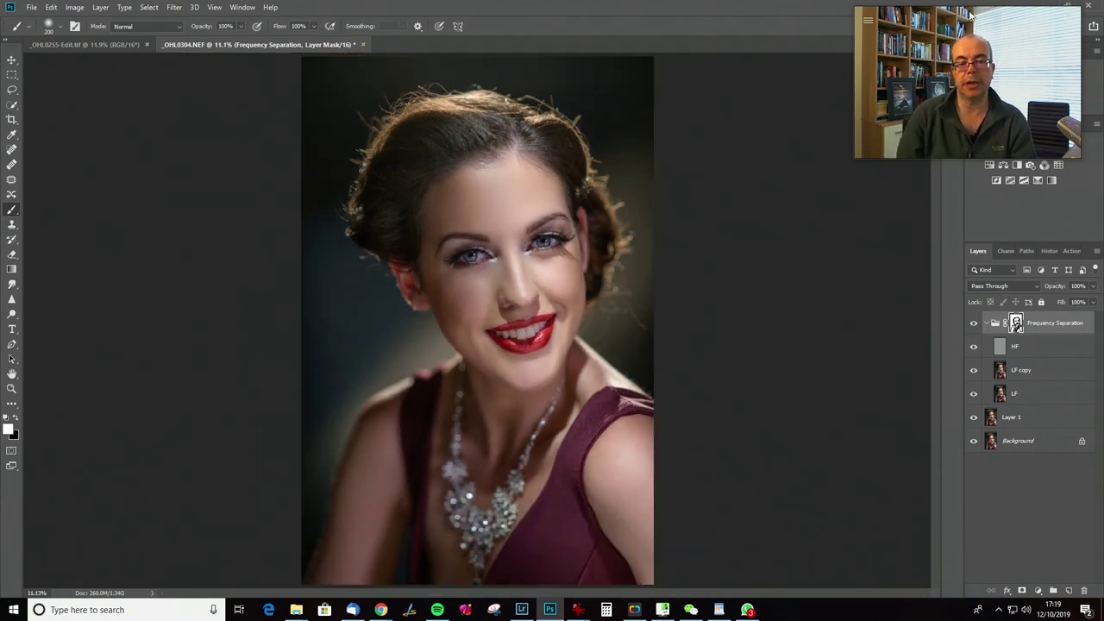
click(974, 324)
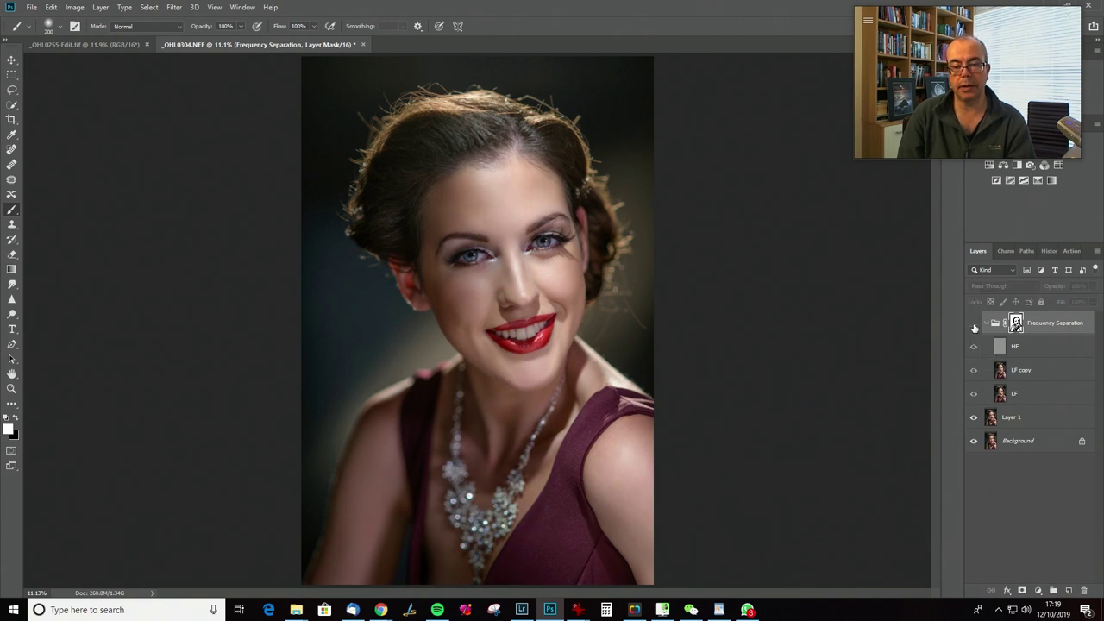
click(974, 325)
click(973, 325)
click(974, 325)
click(973, 325)
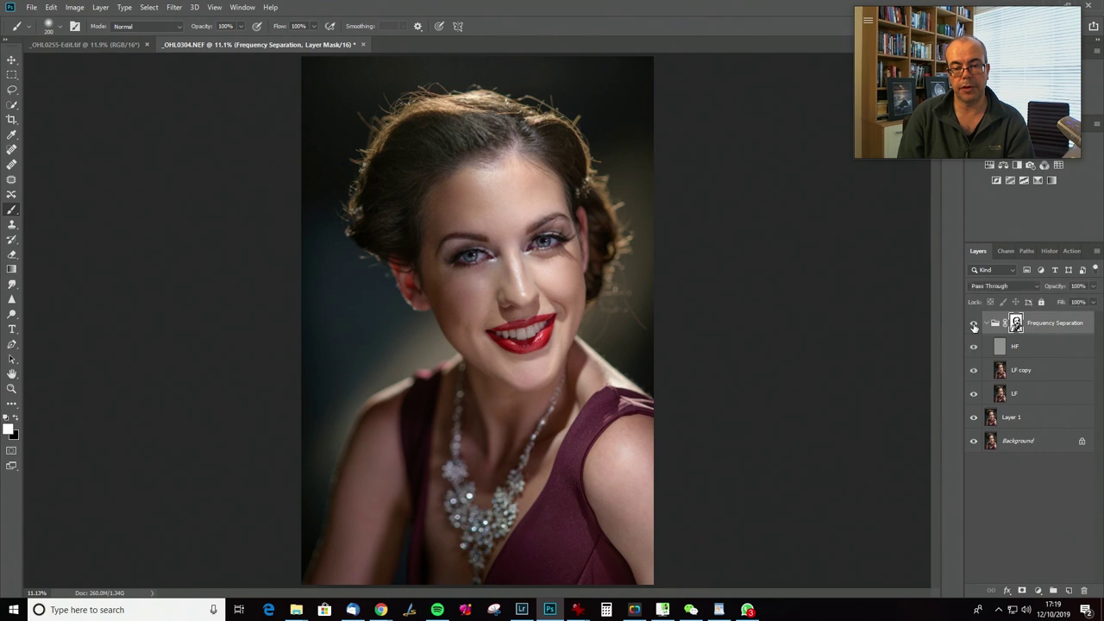
click(974, 325)
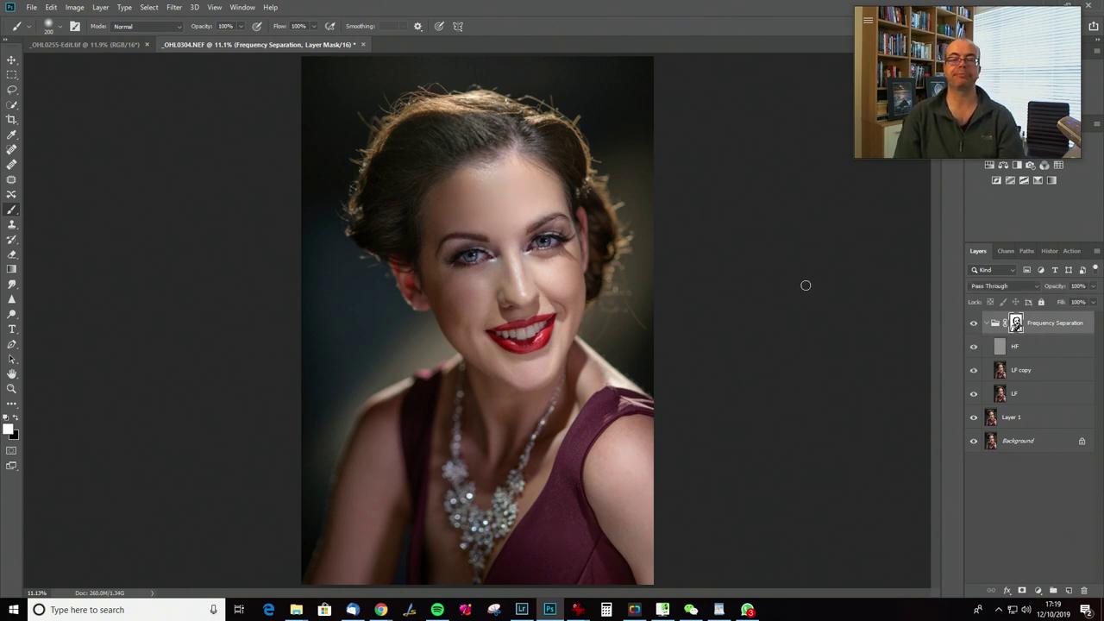
Flatten the image into a single Background layer
click(105, 9)
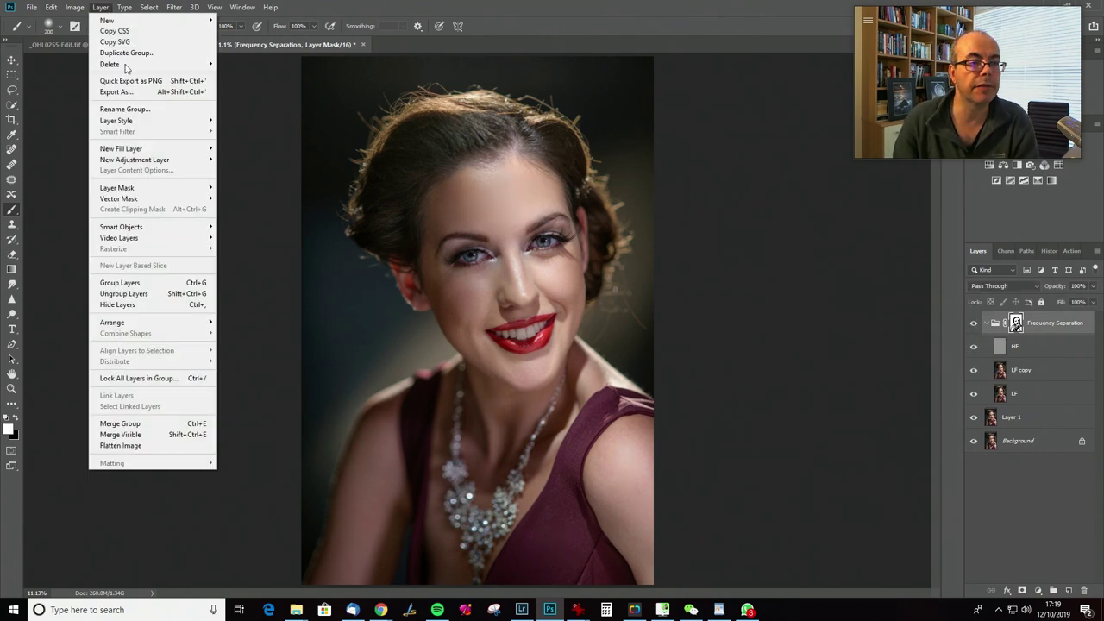
click(140, 446)
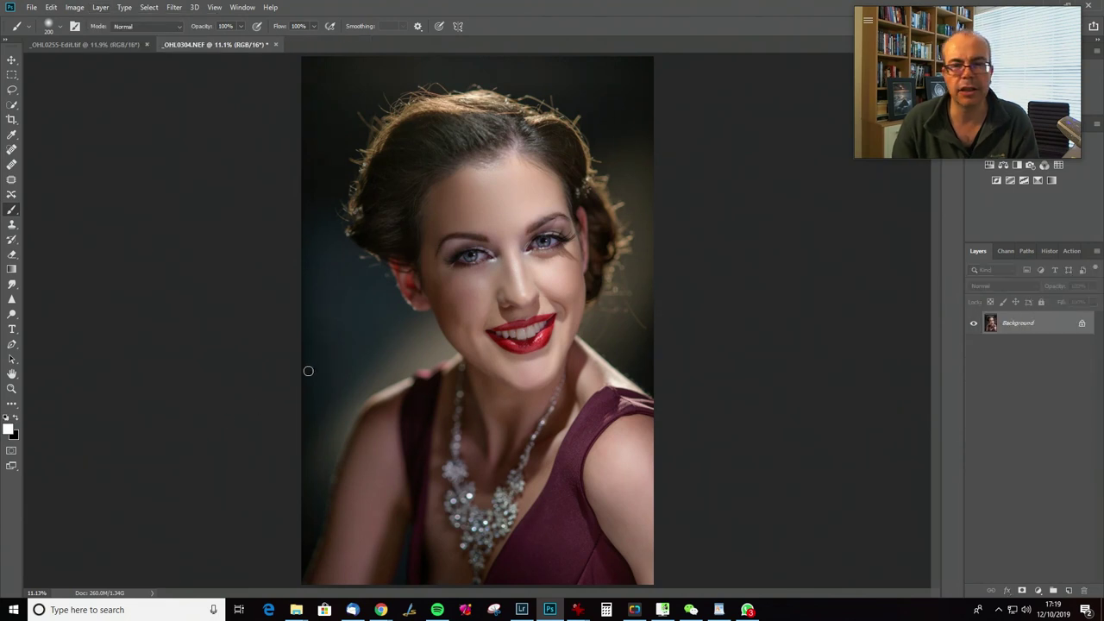
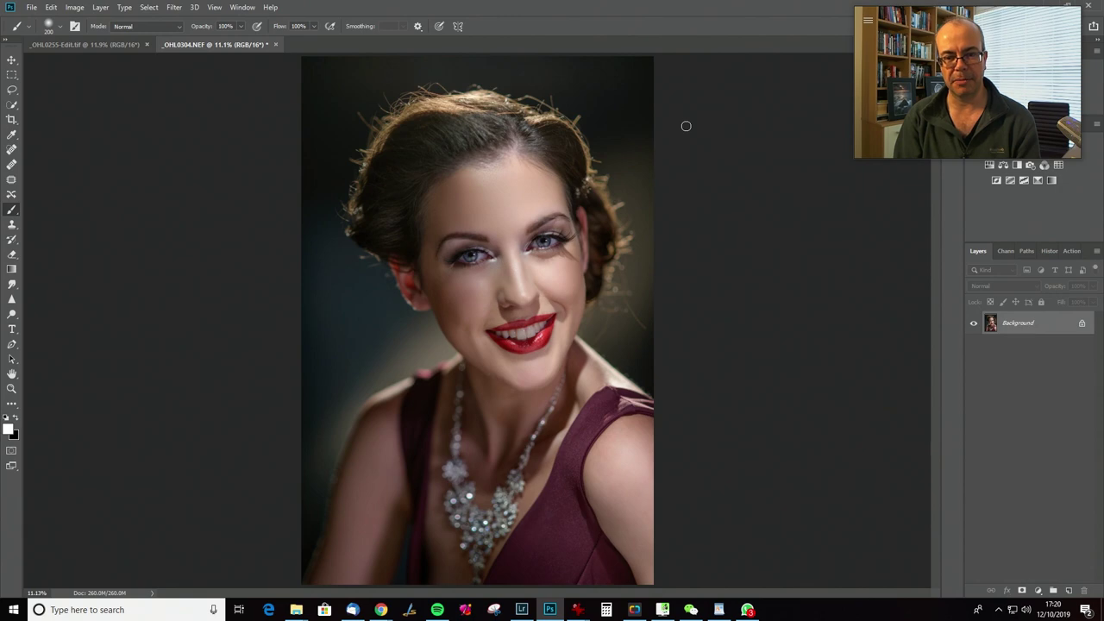
Remove the red veins from the whites of both eyes using the Spot Healing Brush at 25 px
scroll(685, 126, up, 5)
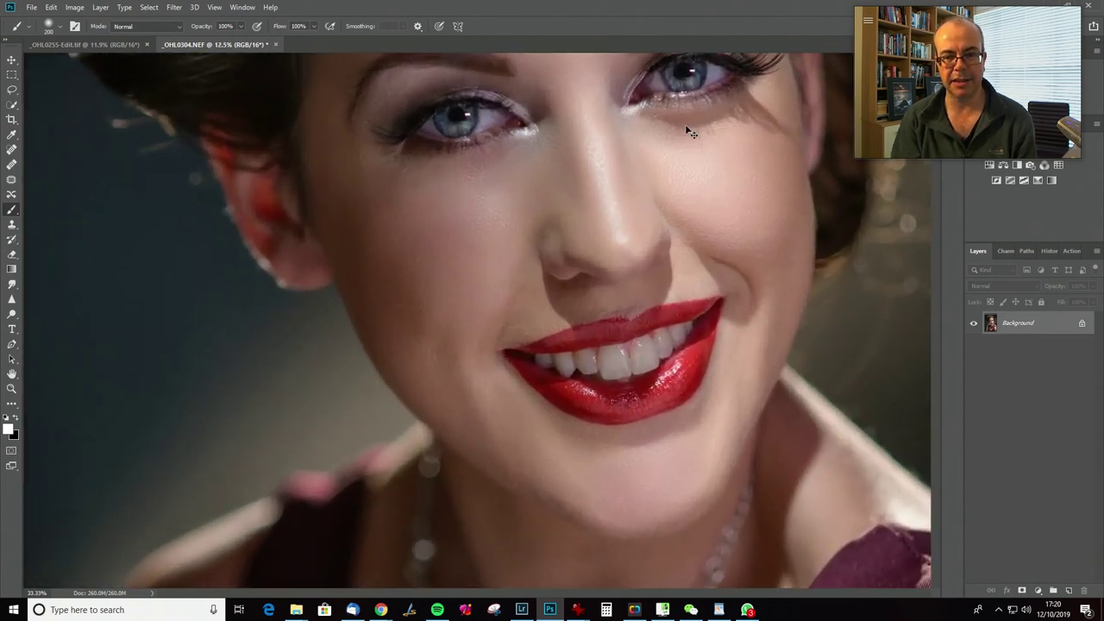
scroll(337, 316, up, 5)
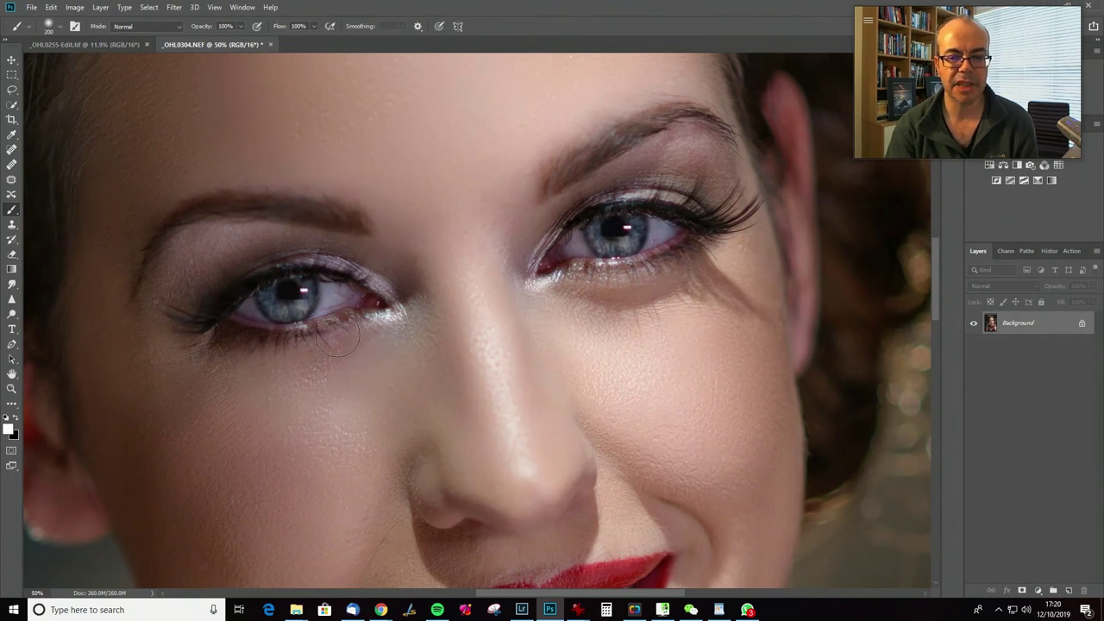
click(12, 149)
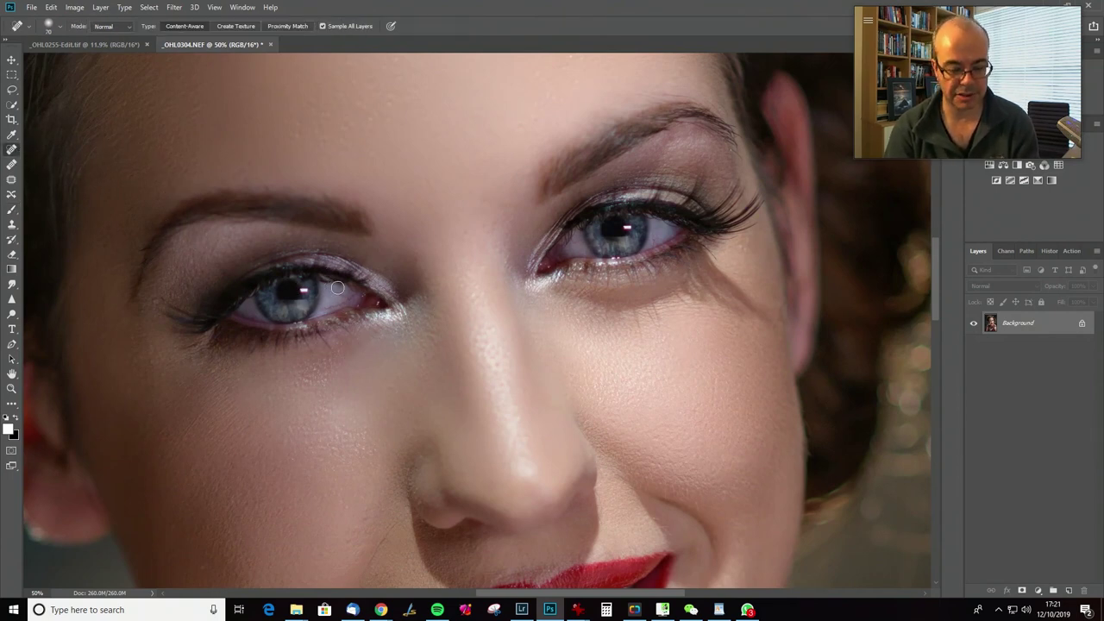
key(bracketleft)
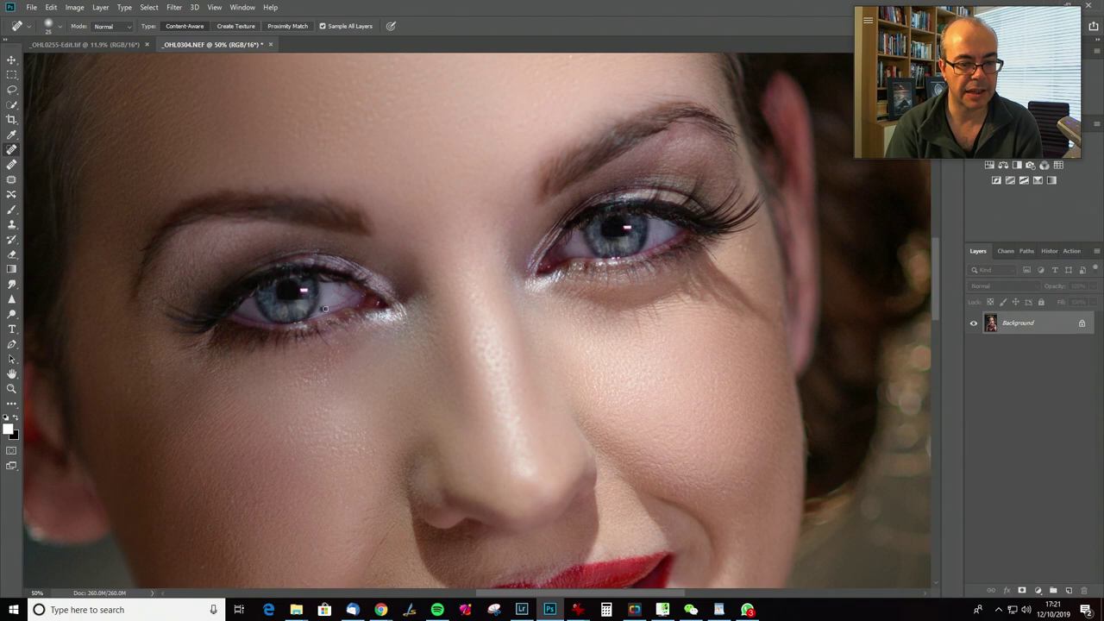
mouse_move(352, 296)
mouse_down()
mouse_move(366, 296)
mouse_move(328, 310)
mouse_up()
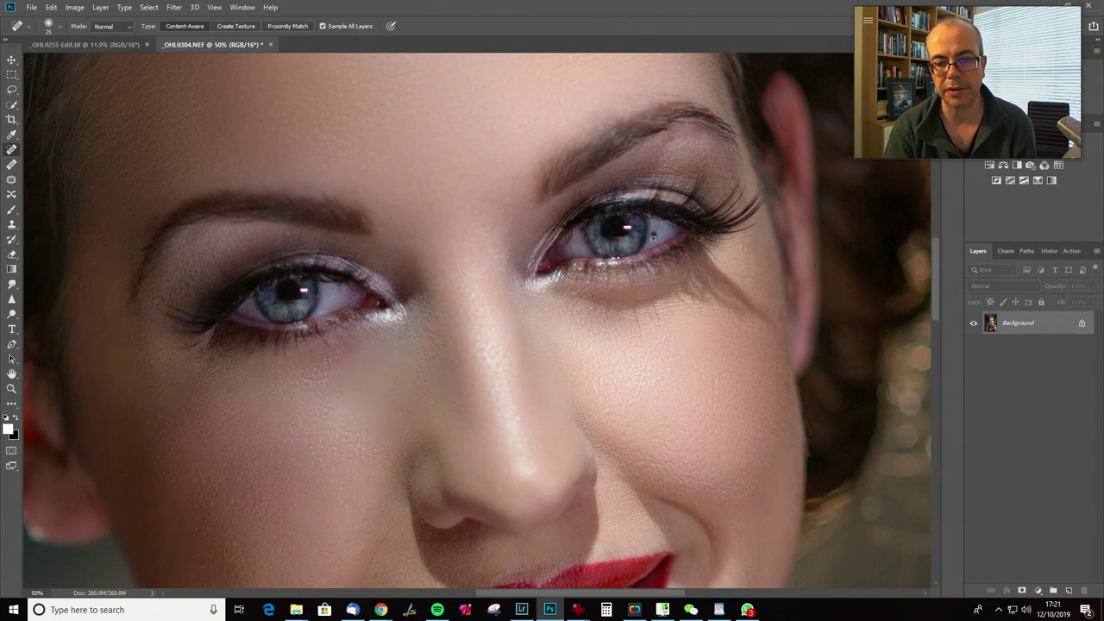
drag(663, 237, 651, 235)
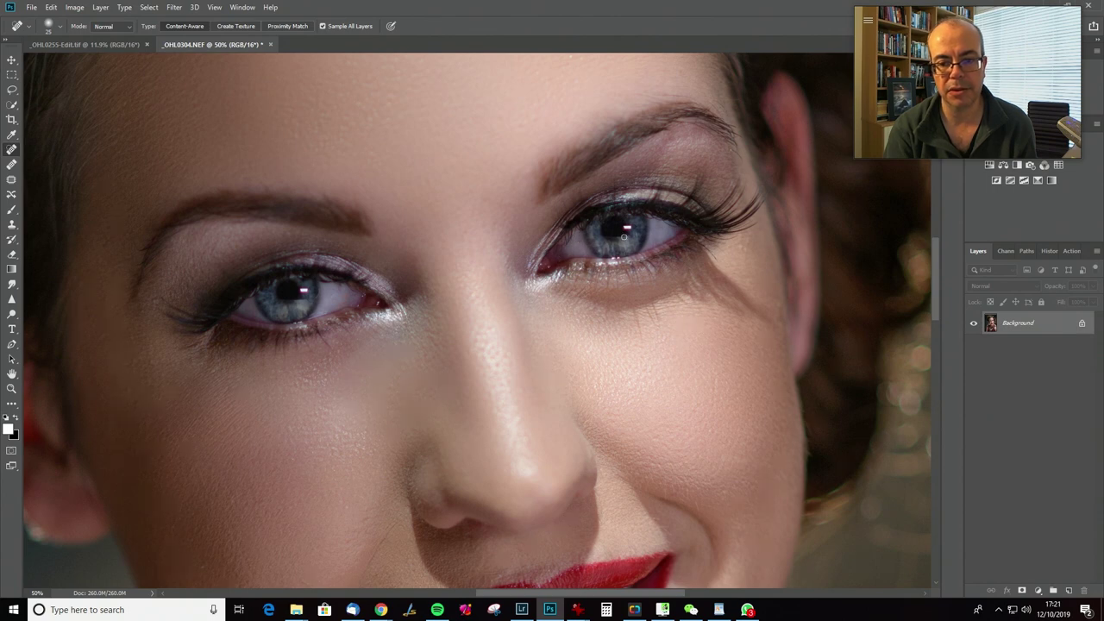
click(584, 270)
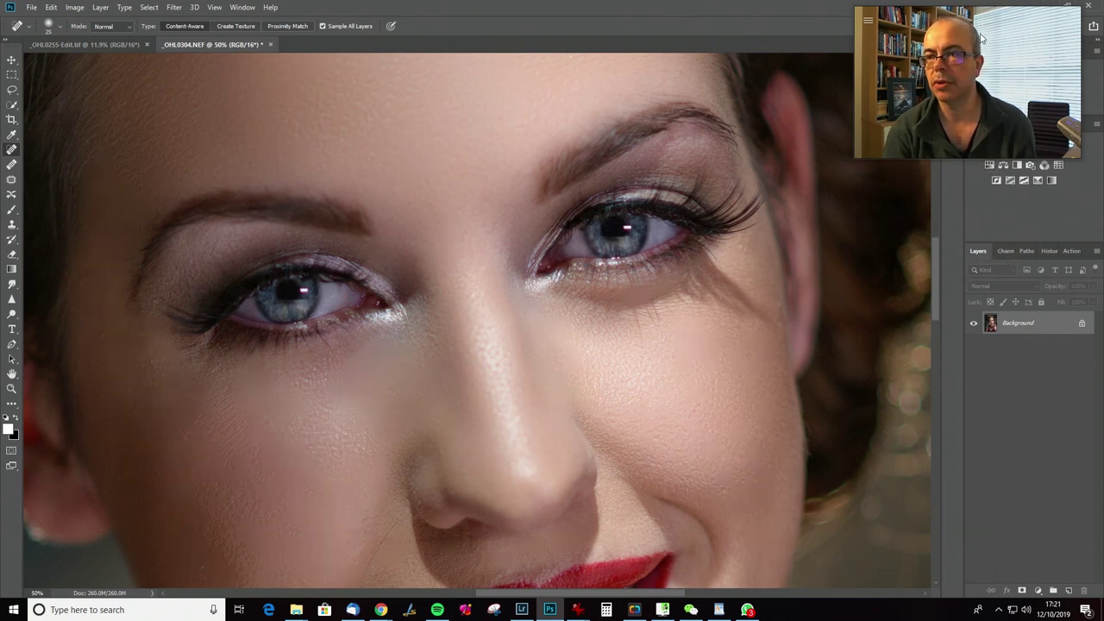
Add a Hue/Saturation adjustment layer and set the Reds to Saturation -43 and Lightness +21
click(989, 164)
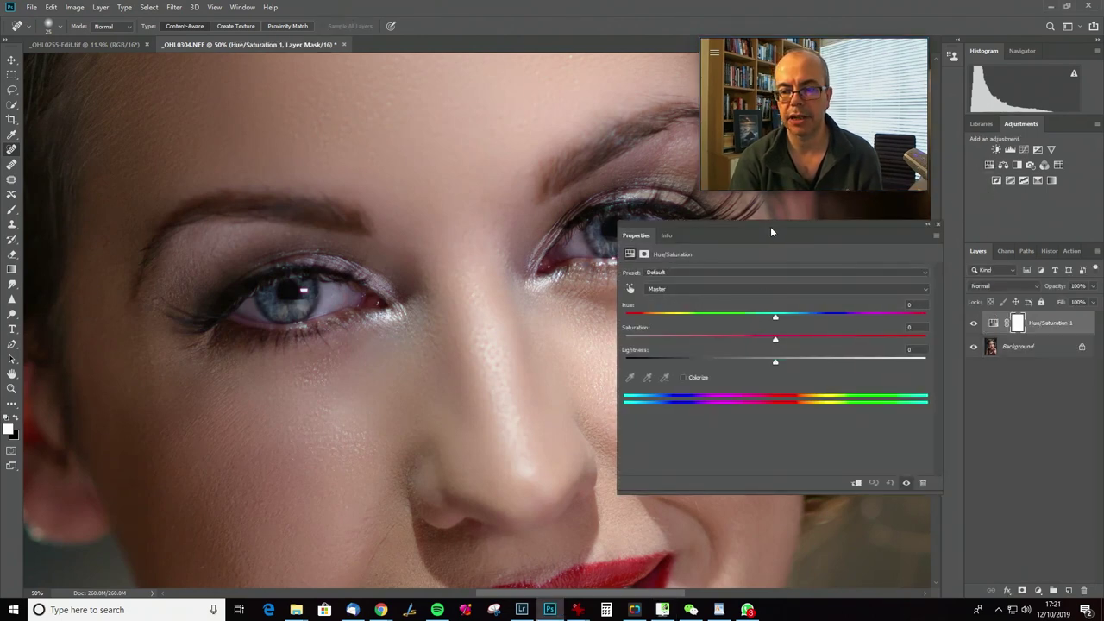
drag(767, 224, 869, 275)
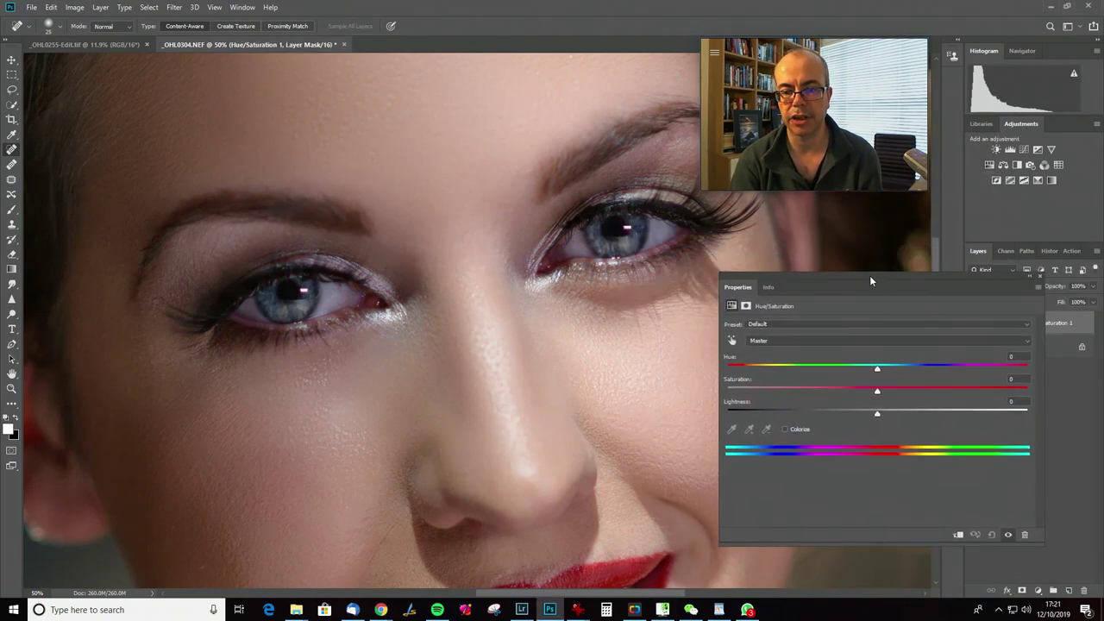
click(768, 335)
click(785, 362)
drag(879, 388, 798, 388)
drag(880, 412, 911, 408)
drag(800, 387, 819, 391)
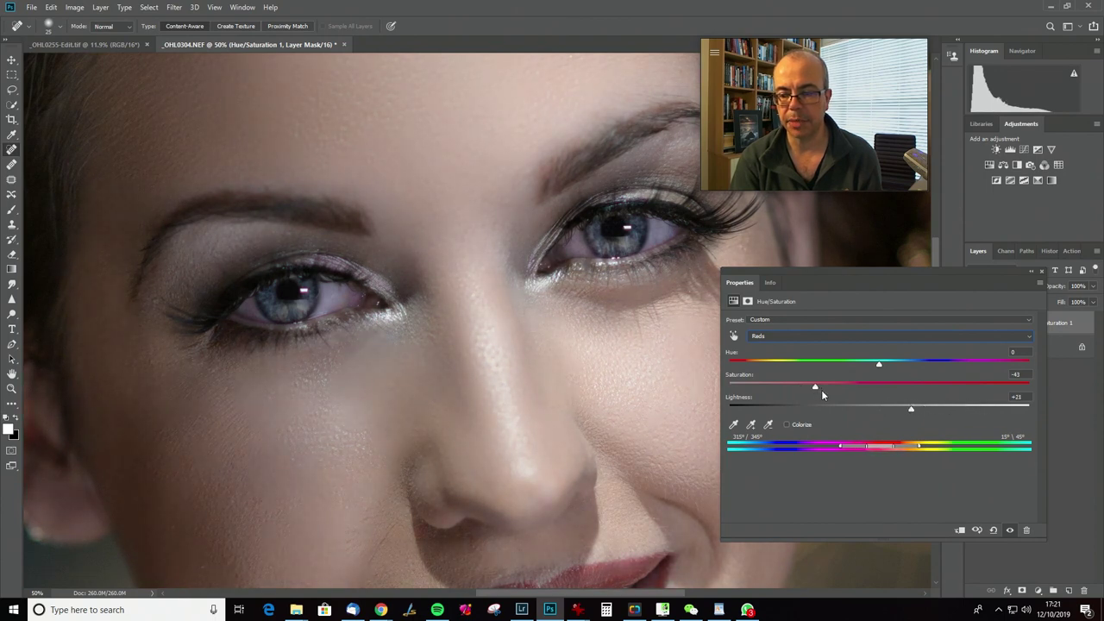
Invert the Hue/Saturation layer mask to black and paint white over the whites of the eyes with a small Brush
drag(941, 264, 811, 305)
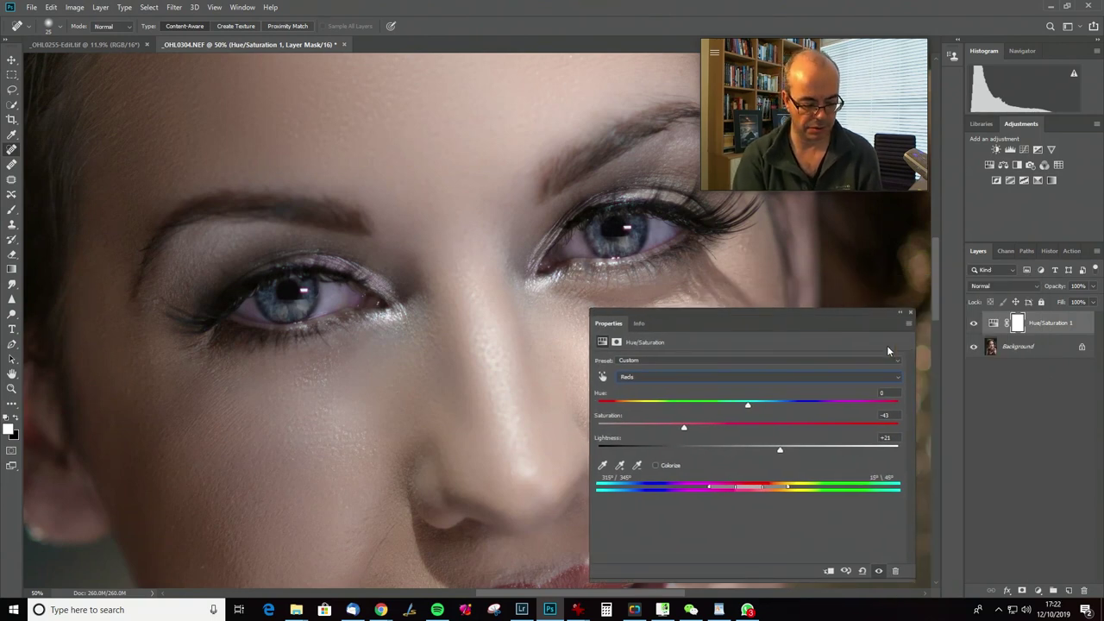
key(ctrl+i)
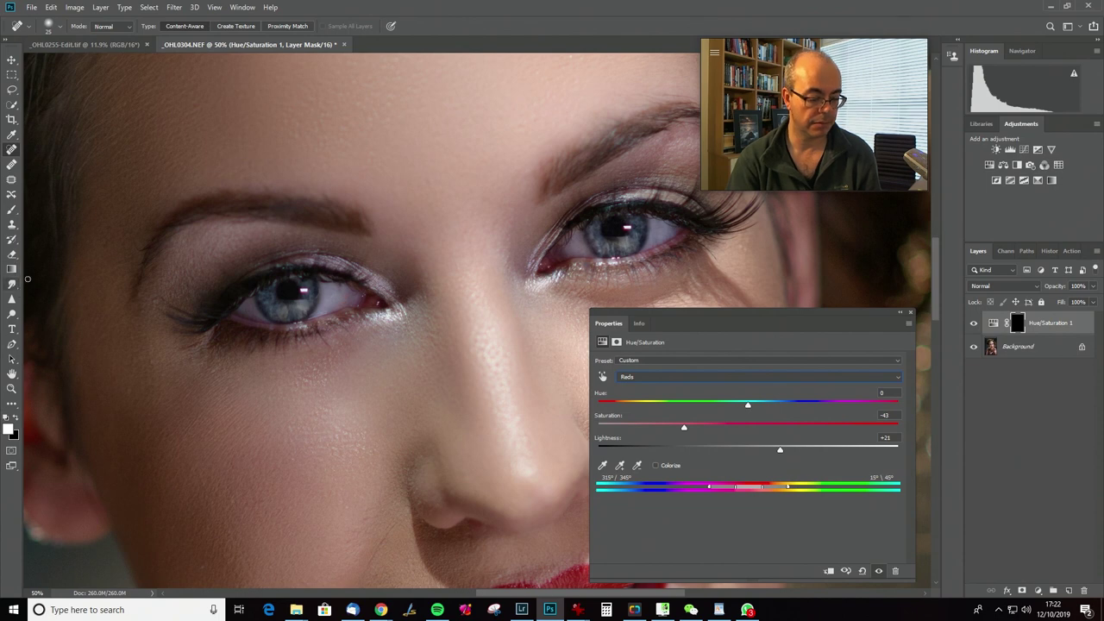
key(b)
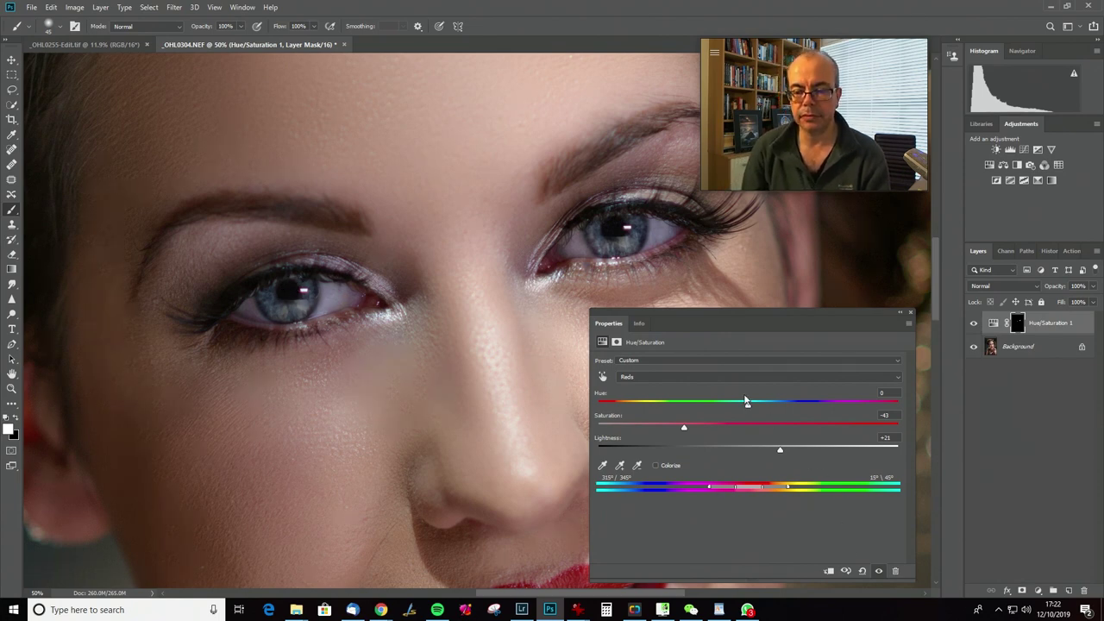
Set the eye layer's Hue to +44, shift its colour range into the Magentas (277°/306° to 336°/6°), and compare before and after
drag(749, 404, 812, 405)
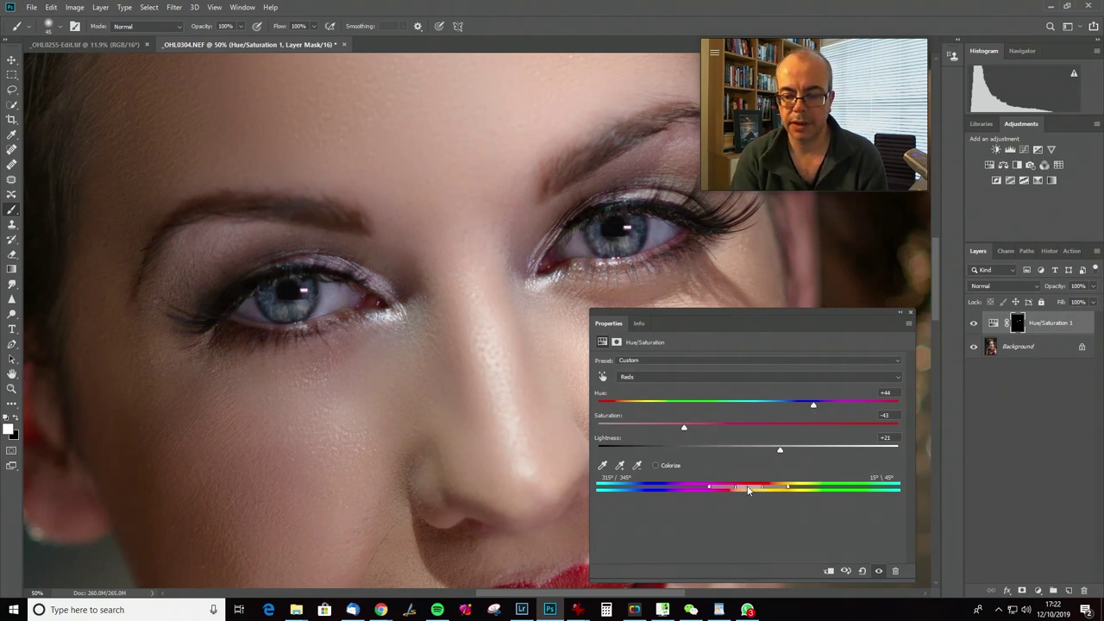
mouse_move(751, 487)
mouse_down()
mouse_move(690, 488)
mouse_move(757, 486)
mouse_move(708, 487)
mouse_move(739, 490)
mouse_up()
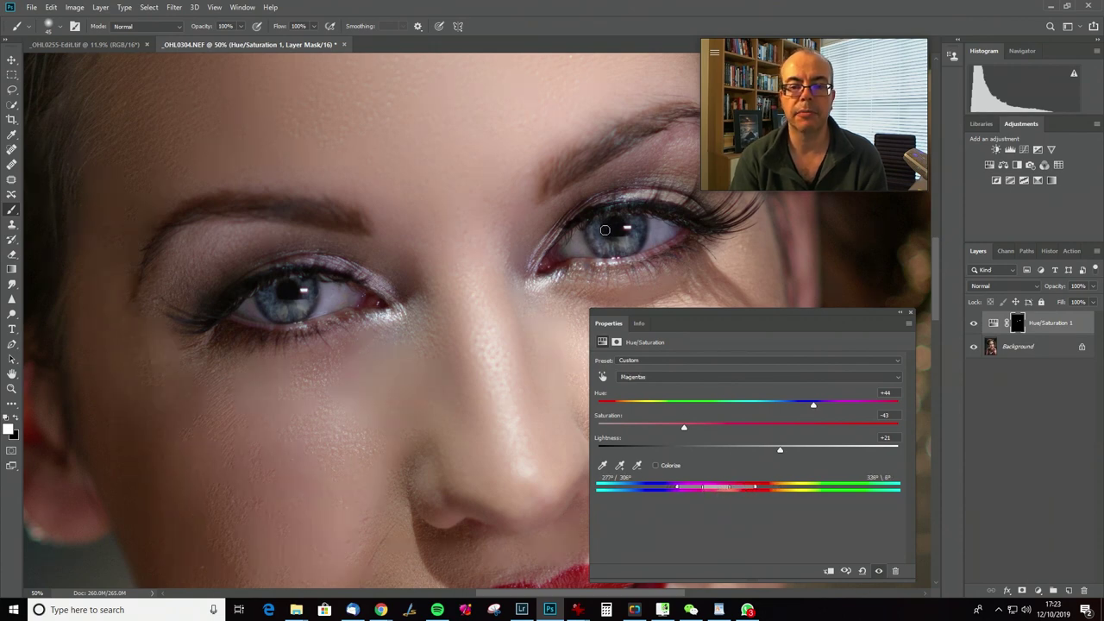
click(974, 324)
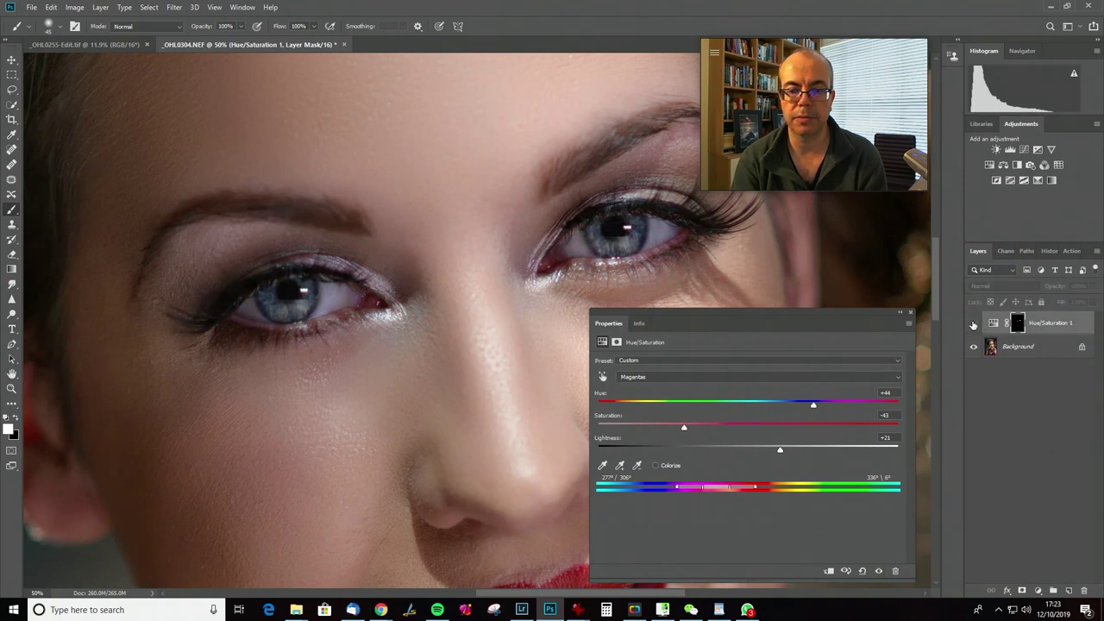
click(972, 323)
click(972, 323)
click(972, 323)
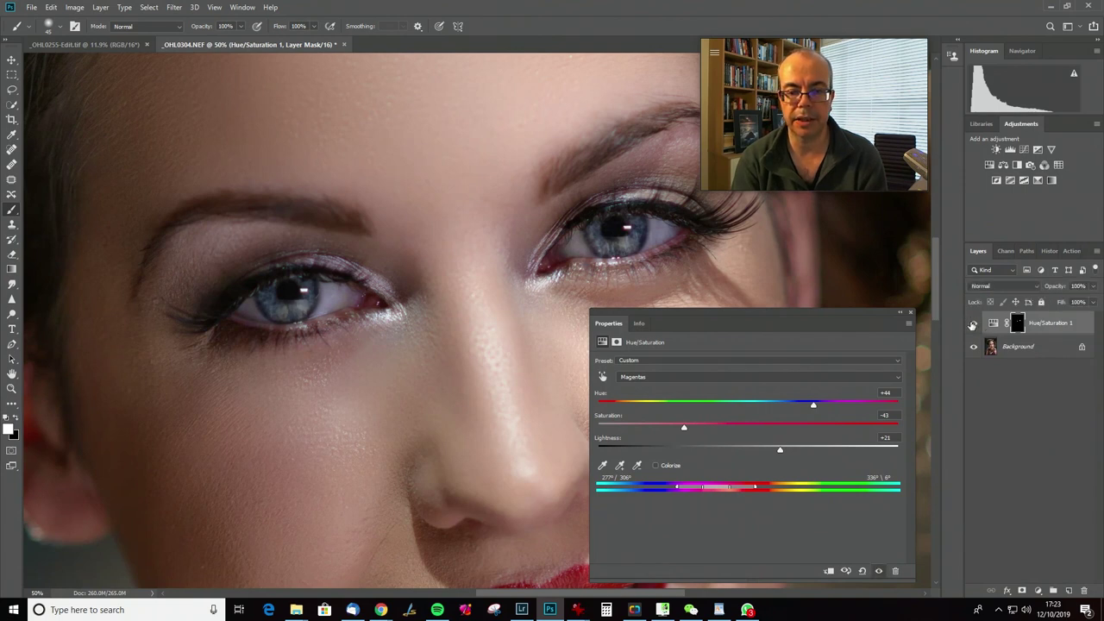
click(972, 323)
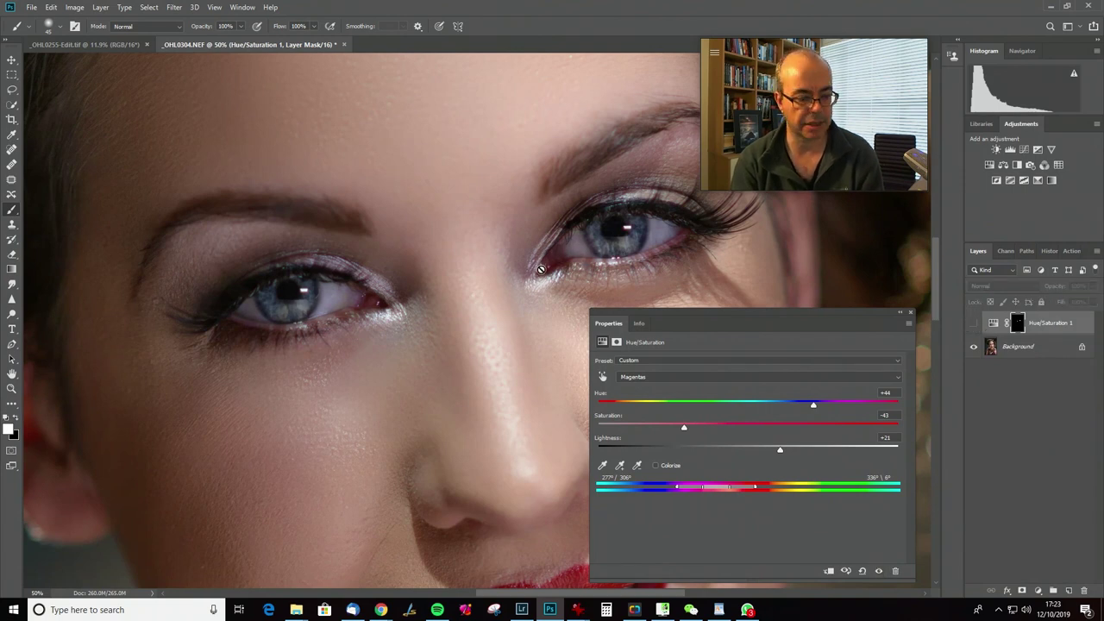
click(973, 323)
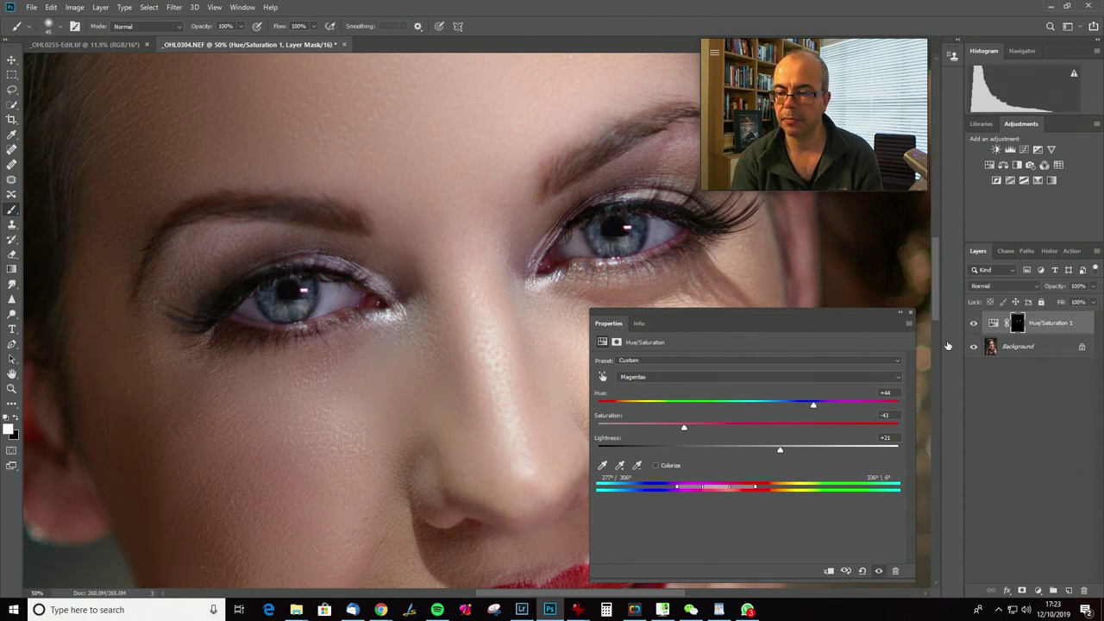
Set the Magentas to Hue +65 and Saturation -3, compare the eyes with and without the layer, and fit the whole portrait in view
key(x)
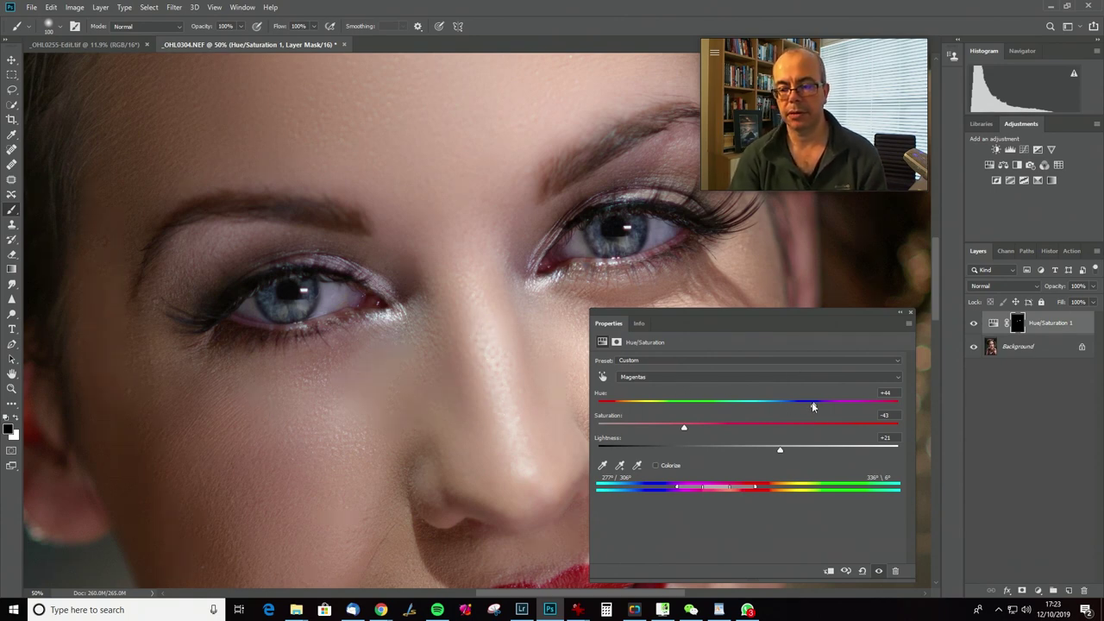
drag(684, 429, 744, 429)
mouse_move(814, 405)
mouse_down()
mouse_move(762, 407)
mouse_move(826, 401)
mouse_up()
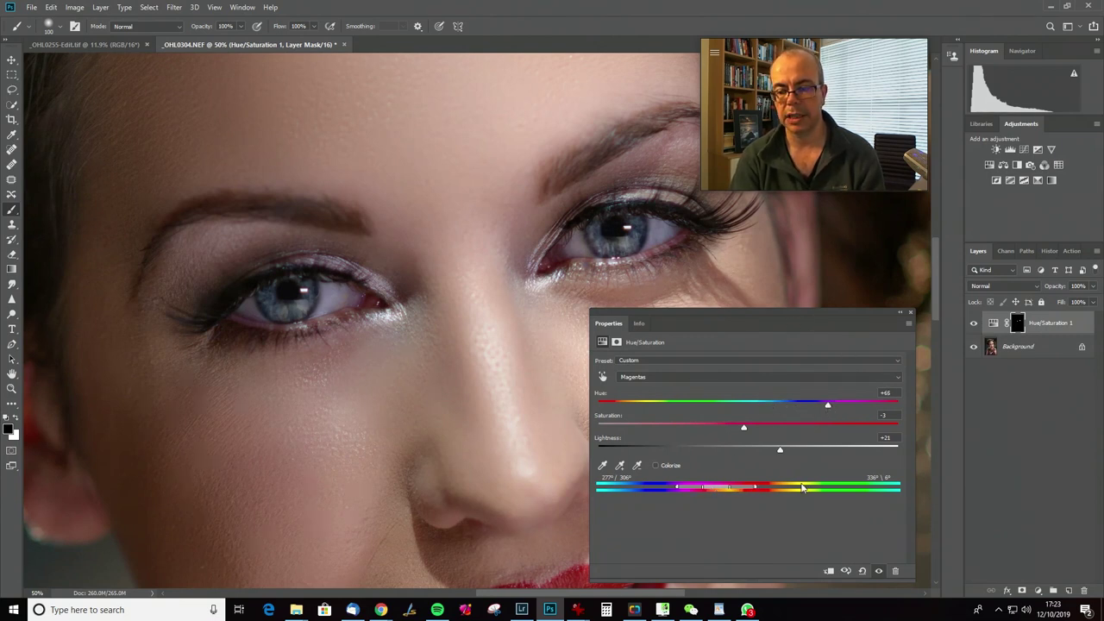
click(973, 323)
click(973, 322)
click(973, 322)
click(973, 323)
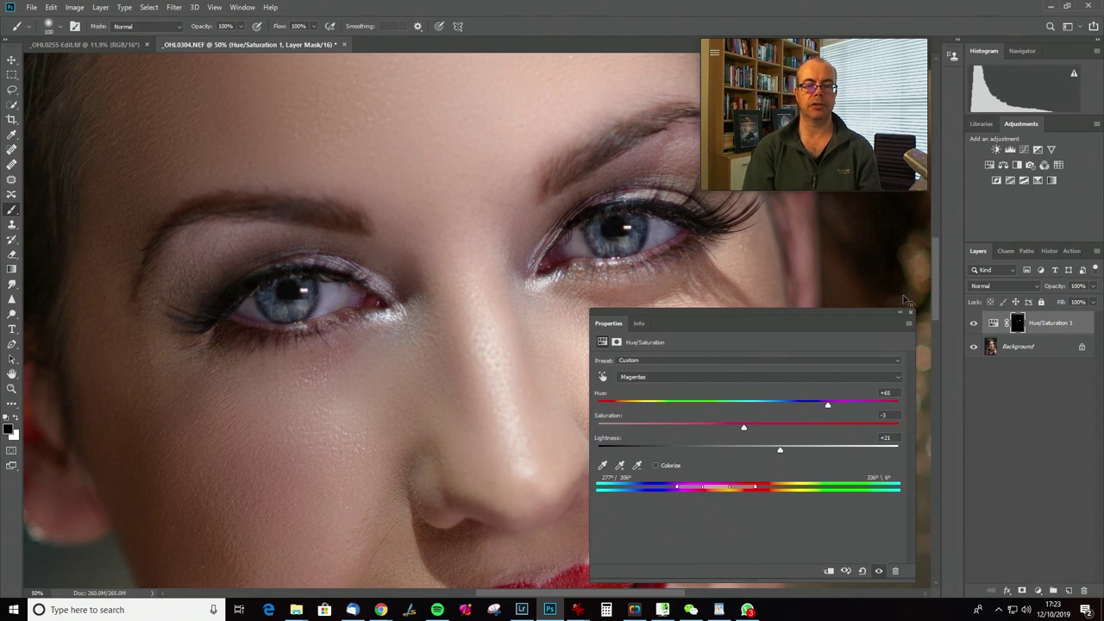
key(ctrl+0)
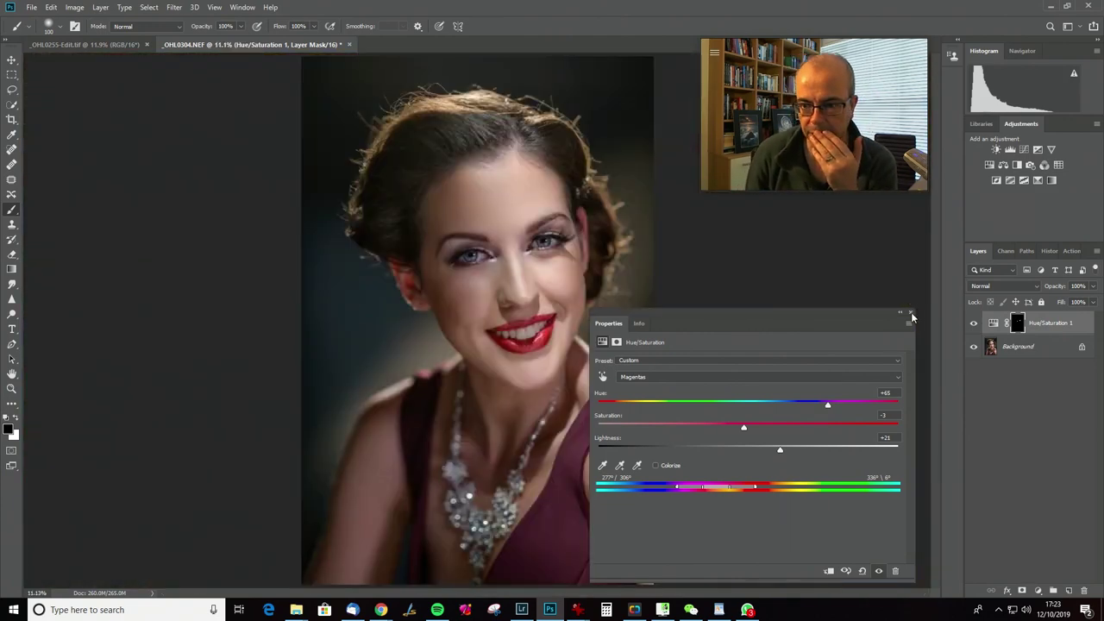
click(911, 314)
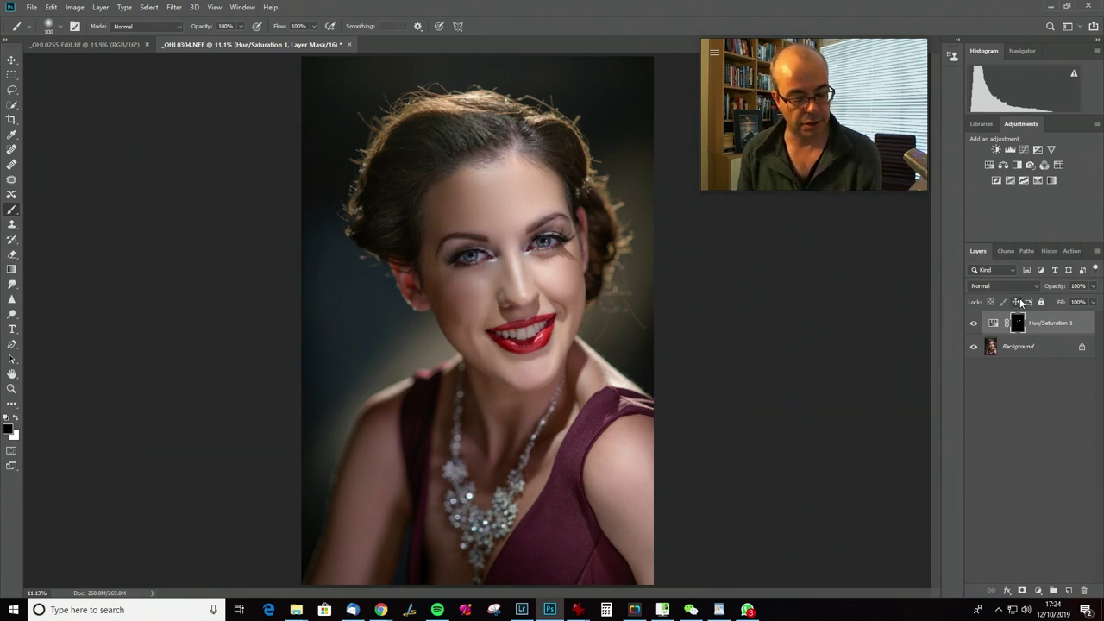
Put a new Hue/Saturation adjustment layer in place of the eye-correction layer and set the Reds Hue to -180 to expose the affected skin tones
key(Delete)
click(989, 165)
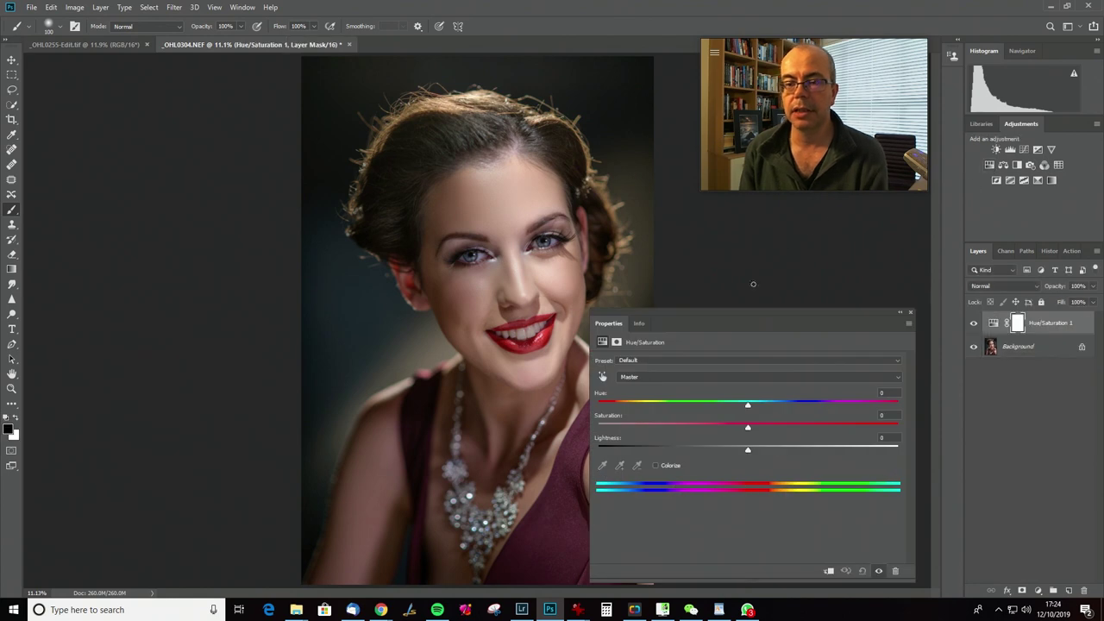
drag(759, 311, 829, 215)
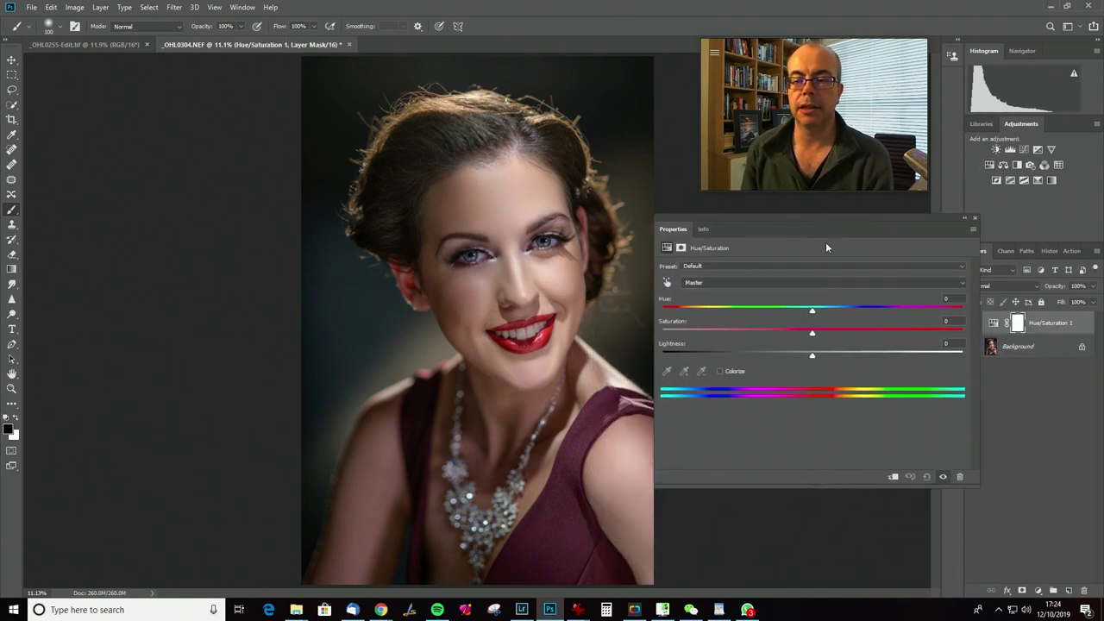
click(712, 282)
click(697, 297)
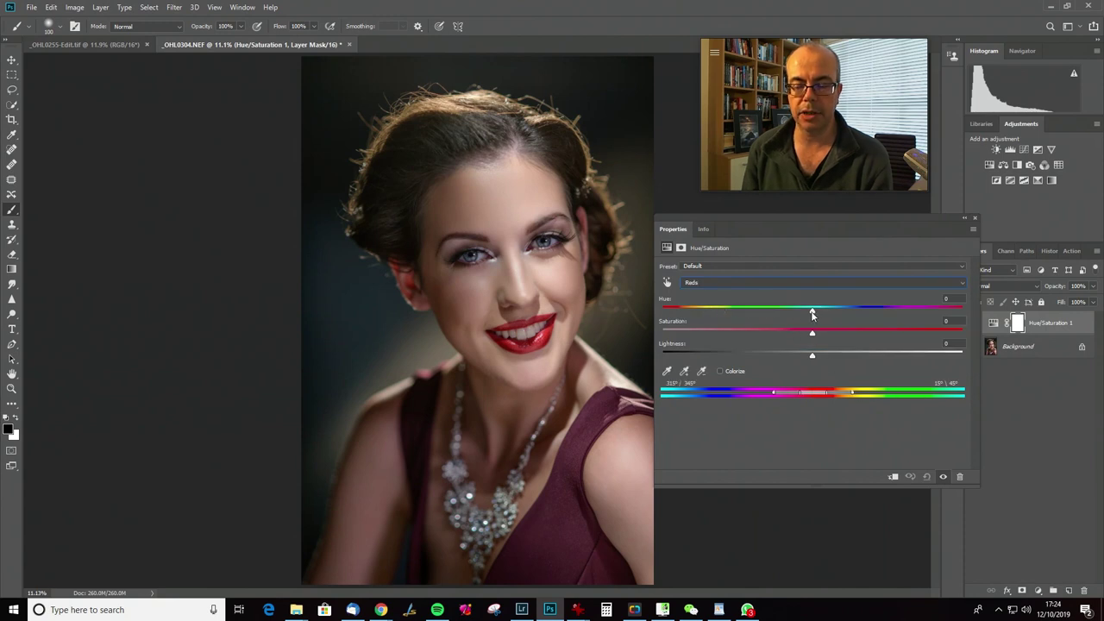
drag(811, 311, 614, 306)
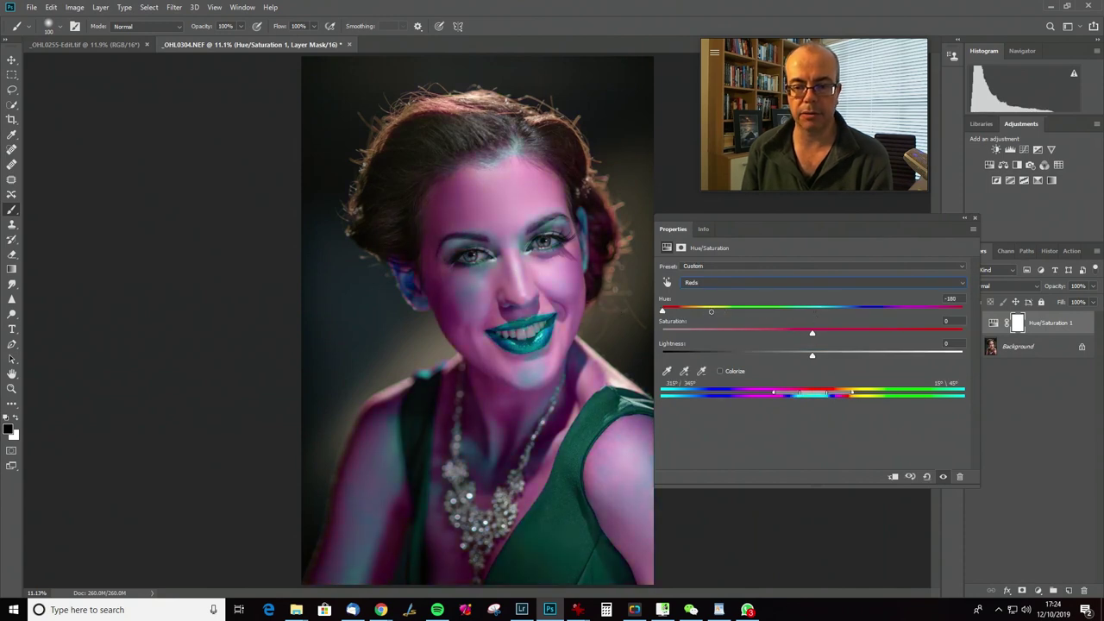
drag(793, 219, 814, 197)
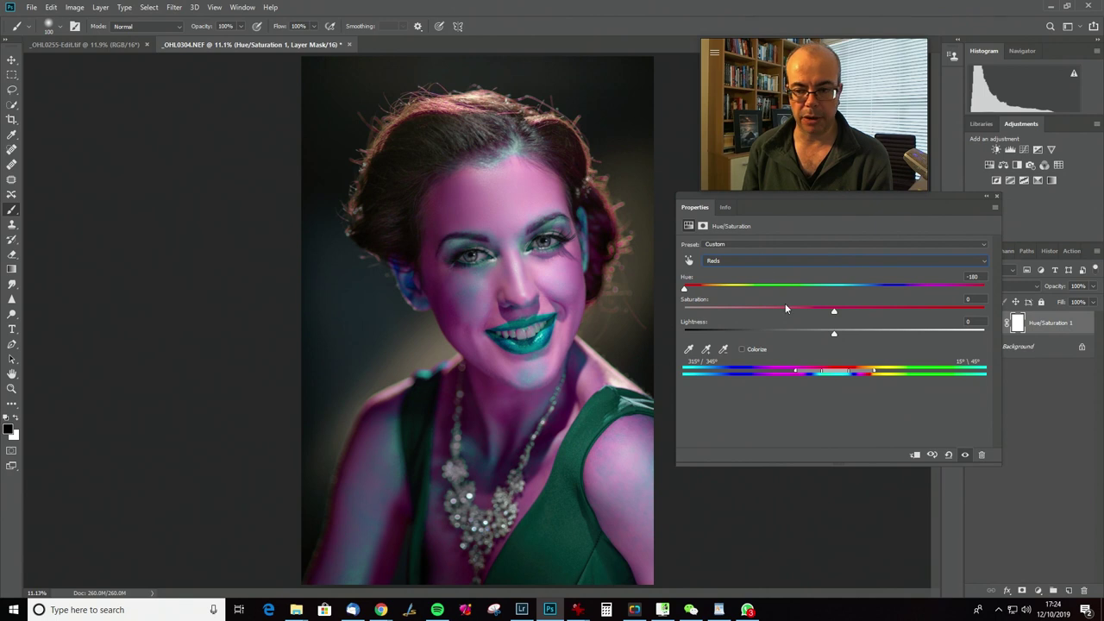
Narrow and shift the Reds colour range to 349°/8° and 19°/28° to isolate the reddish skin areas
drag(821, 373, 842, 375)
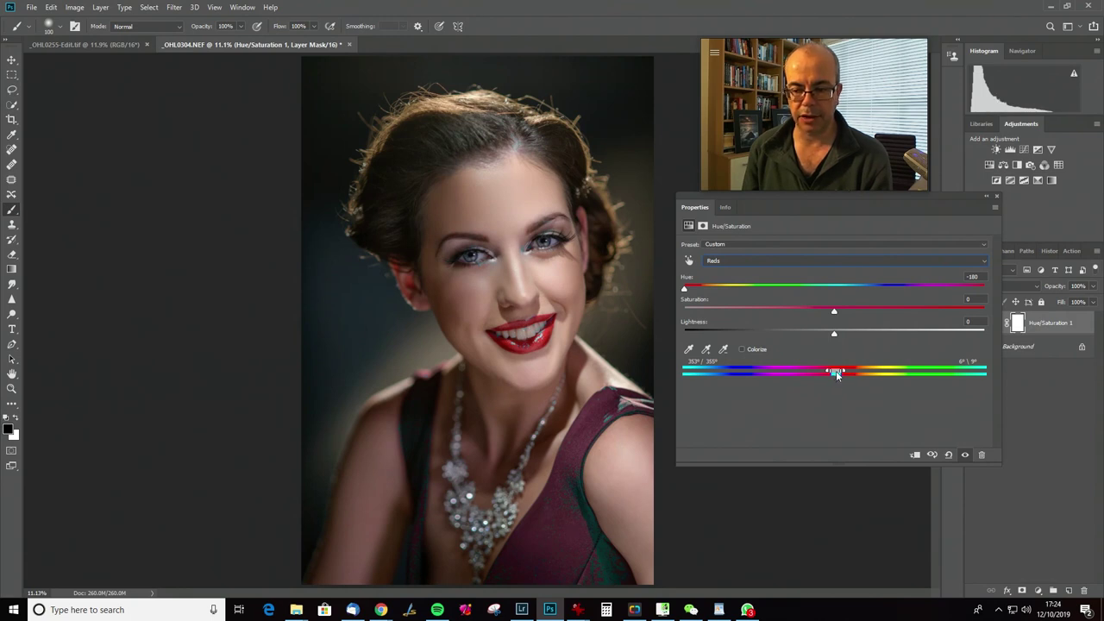
mouse_move(835, 373)
mouse_down()
mouse_move(810, 371)
mouse_move(848, 372)
mouse_up()
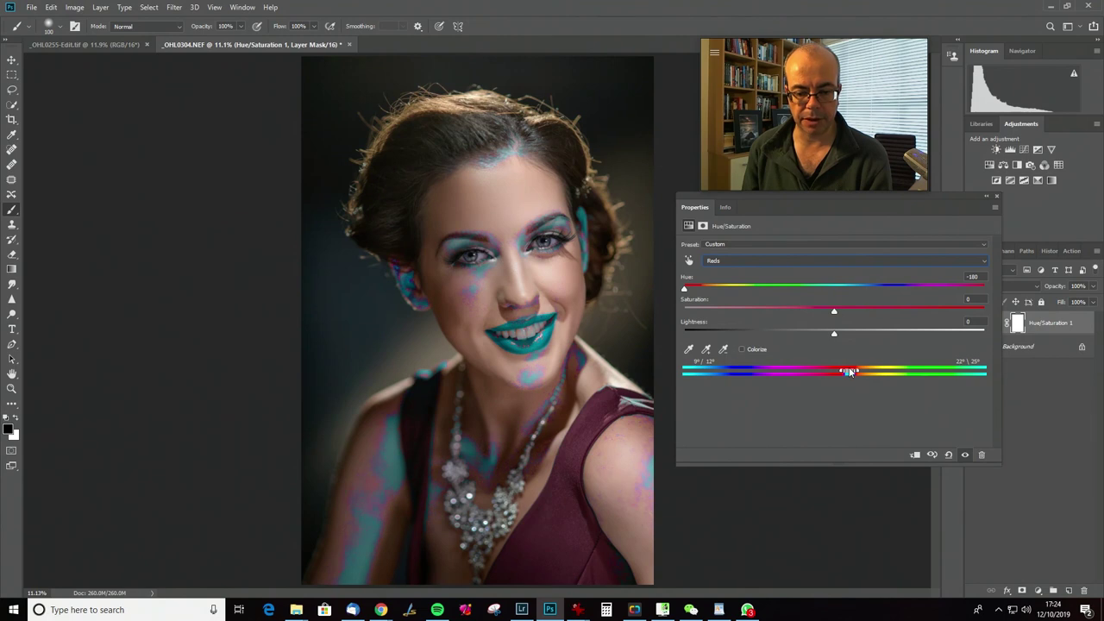
mouse_move(841, 370)
mouse_down()
mouse_move(829, 371)
mouse_move(841, 372)
mouse_up()
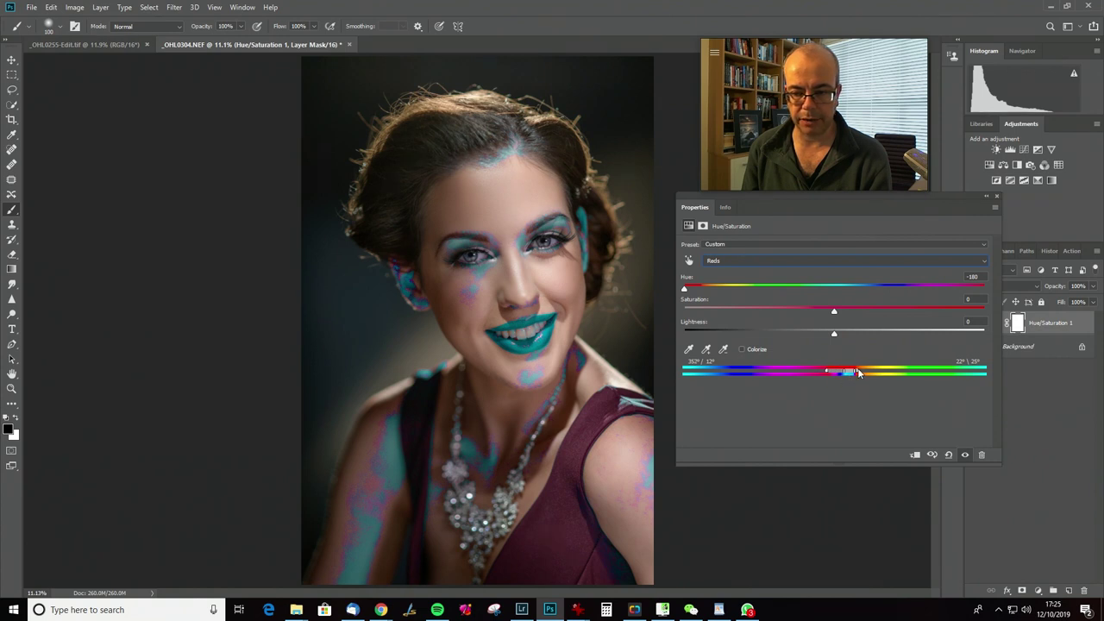
drag(859, 373, 862, 373)
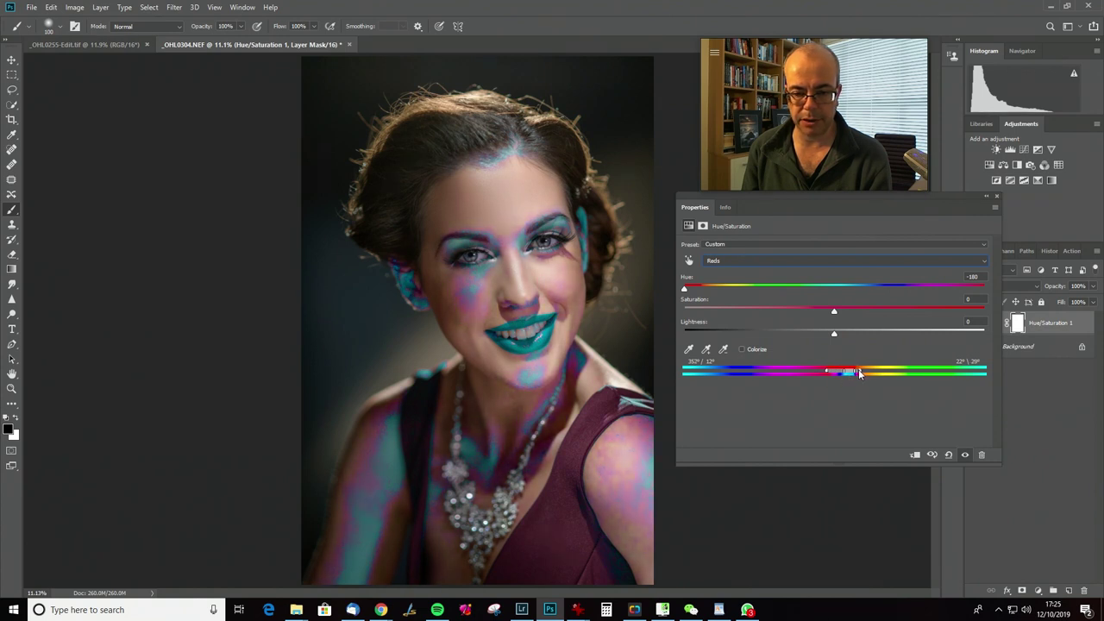
drag(850, 374, 847, 374)
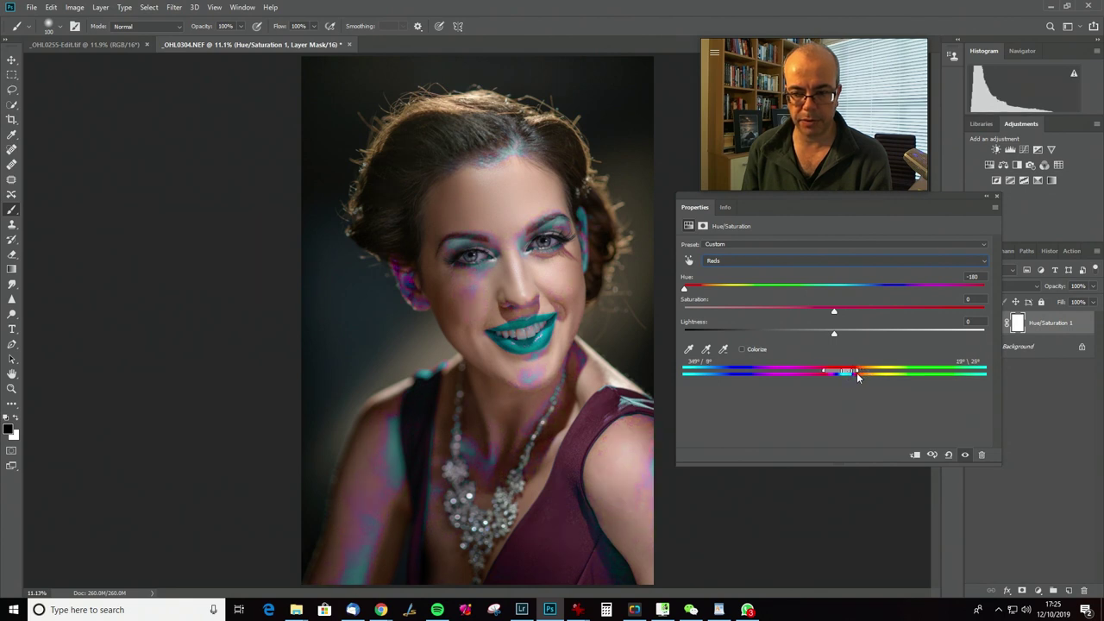
drag(858, 373, 859, 373)
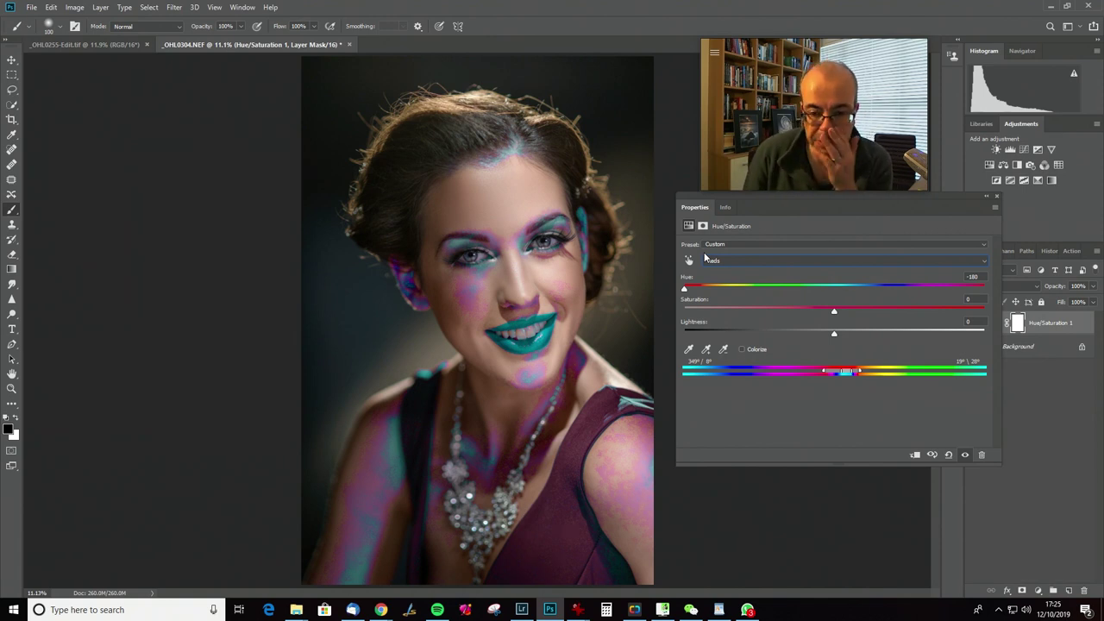
Set the Reds Hue to +8 and compare the skin colour with the Hue/Saturation layer hidden and shown
drag(684, 288, 846, 292)
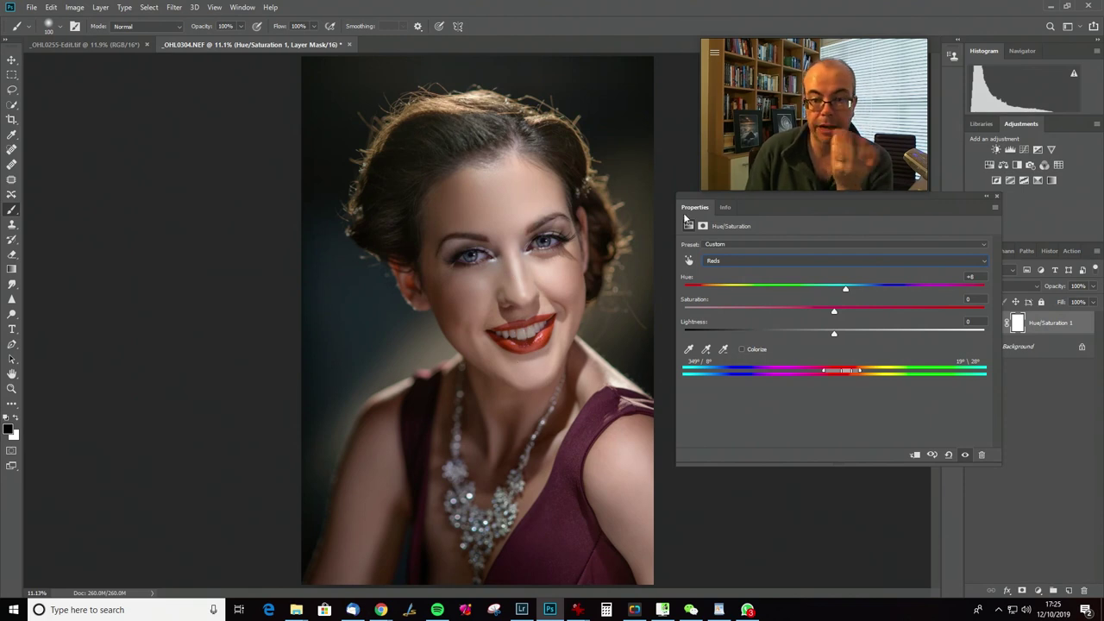
mouse_move(832, 190)
mouse_down()
mouse_move(833, 148)
mouse_move(833, 190)
mouse_up()
drag(816, 49, 886, 17)
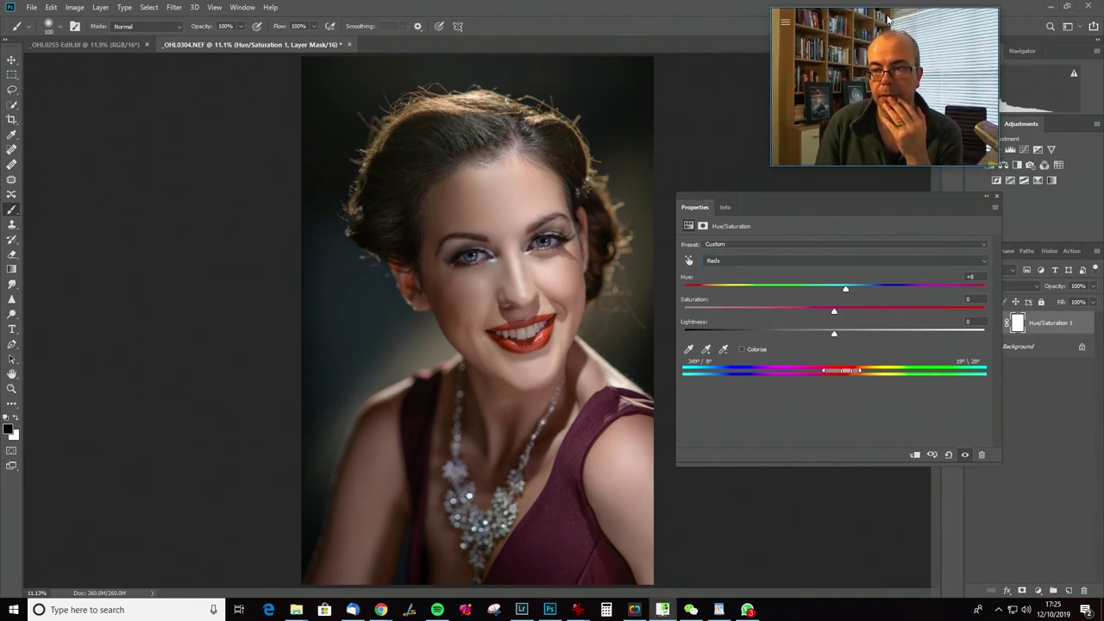
drag(861, 213, 818, 200)
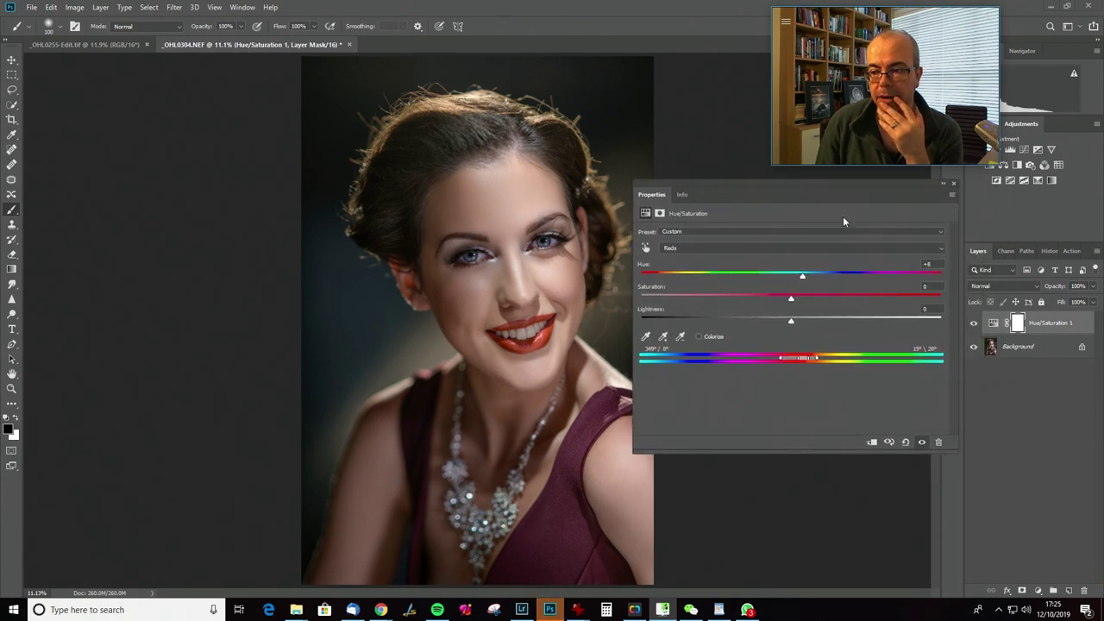
click(975, 324)
click(975, 324)
click(974, 324)
click(974, 324)
click(974, 325)
Set the Reds to Saturation +8 and Lightness +4, and compare the portrait before and after the adjustment
drag(792, 300, 796, 299)
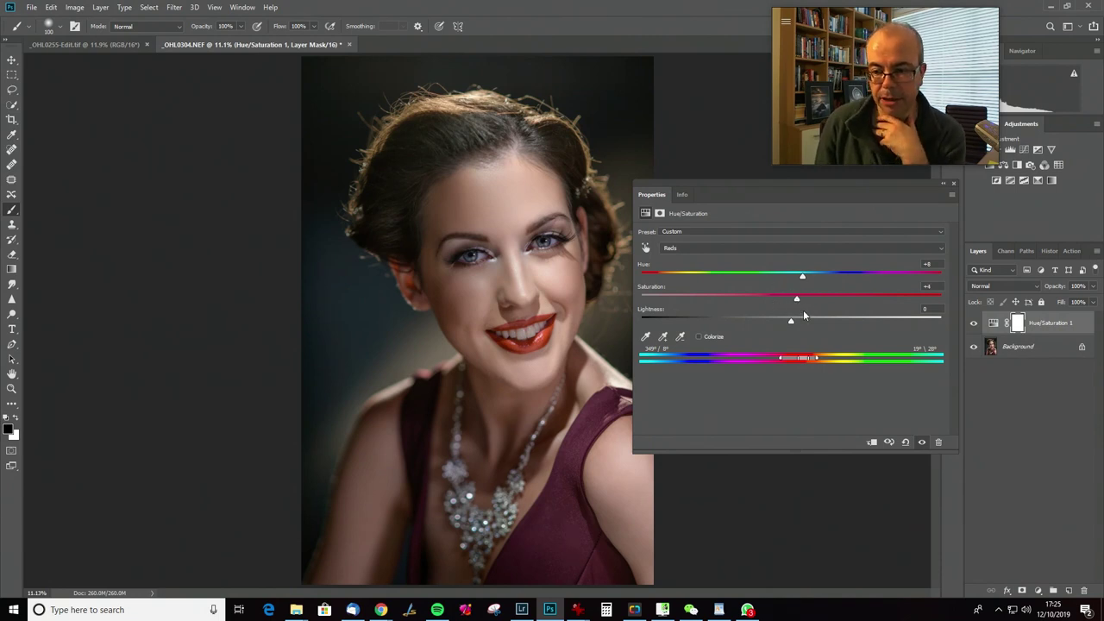
drag(792, 322, 796, 323)
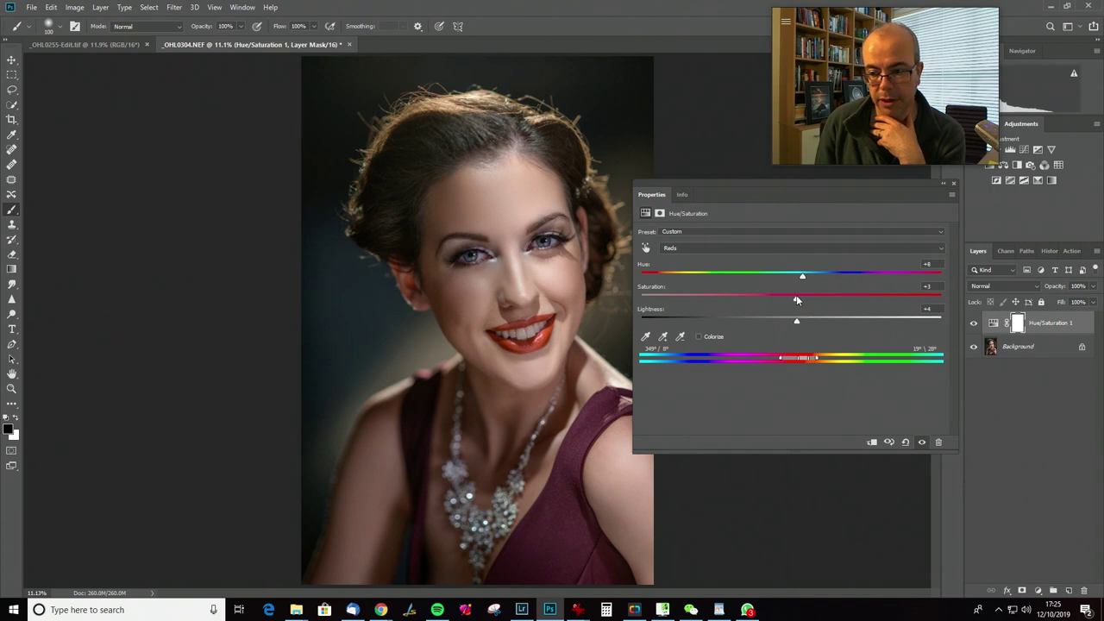
drag(796, 298, 801, 299)
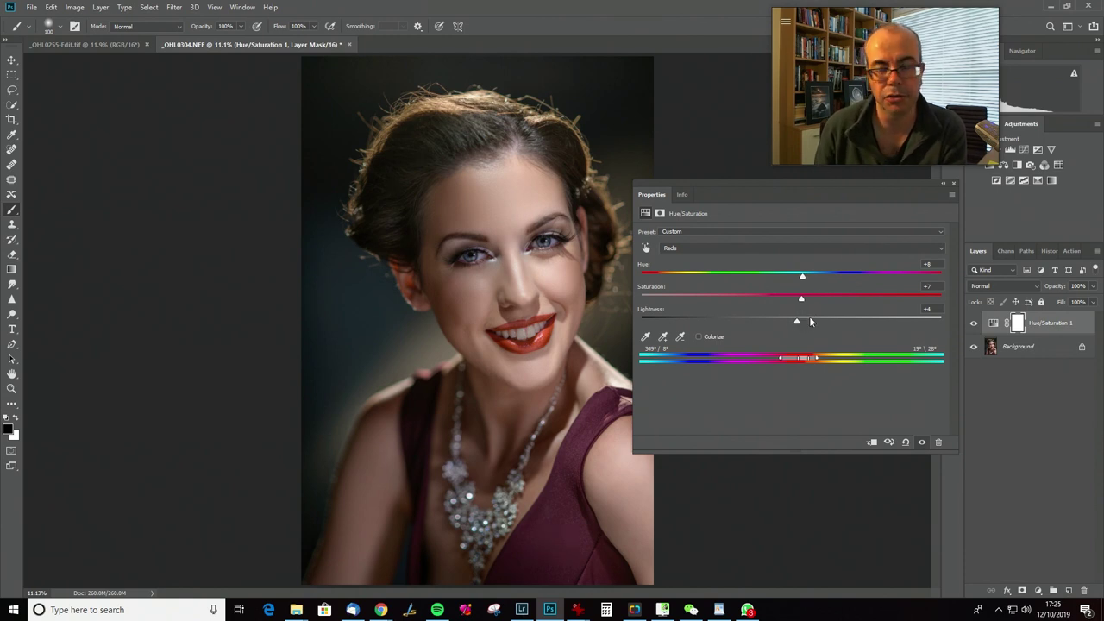
mouse_move(798, 323)
mouse_down()
mouse_move(1005, 321)
mouse_move(798, 326)
mouse_up()
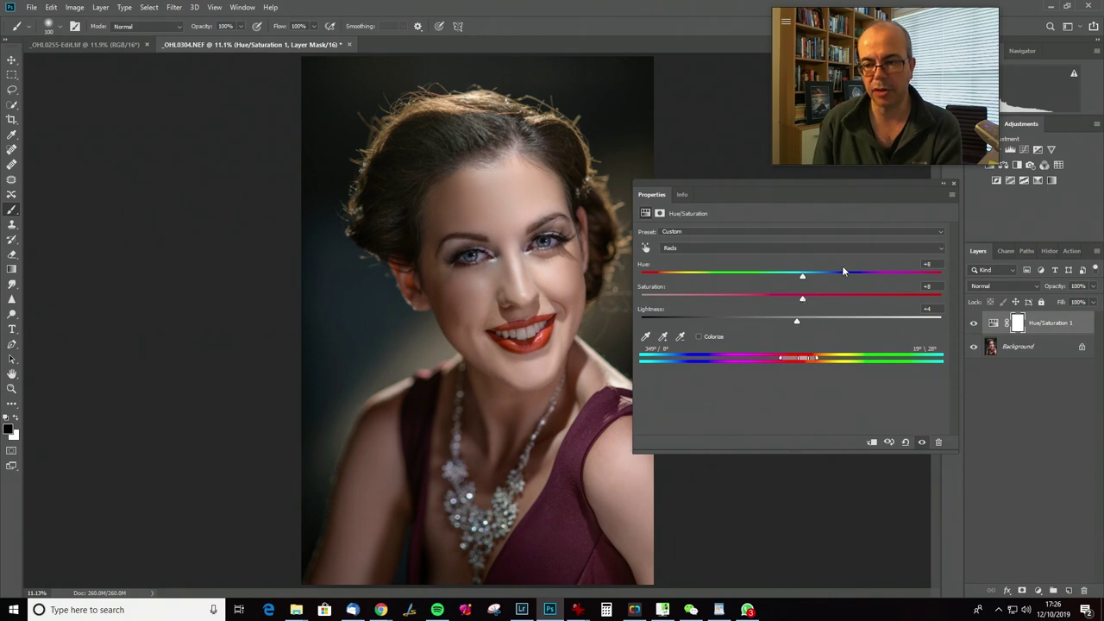
click(974, 323)
click(973, 324)
click(973, 323)
click(973, 323)
click(973, 324)
click(975, 326)
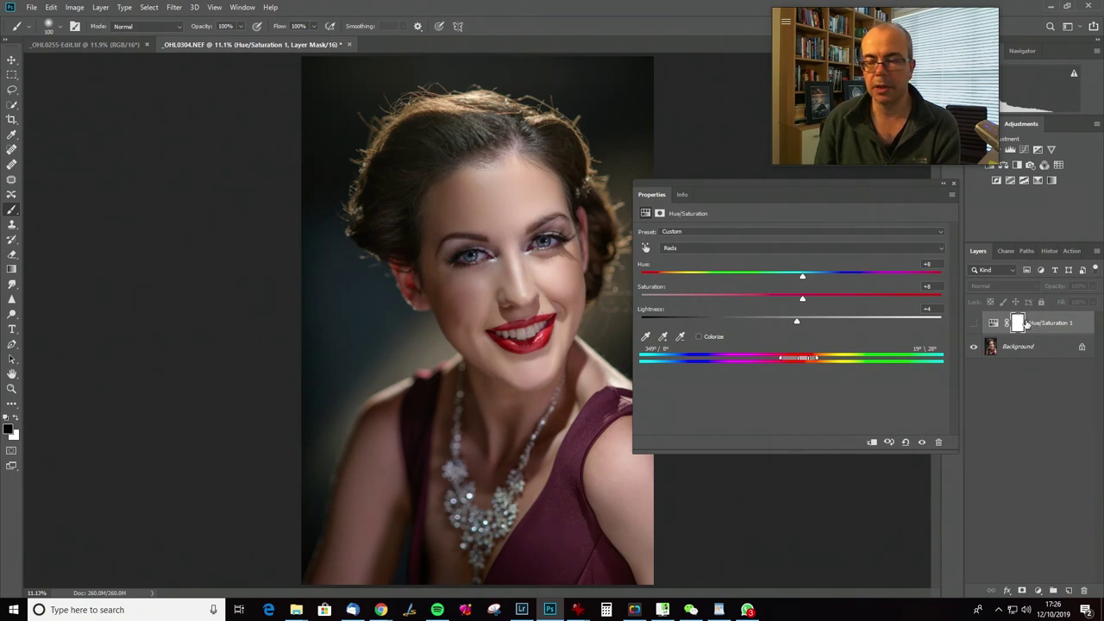
click(974, 324)
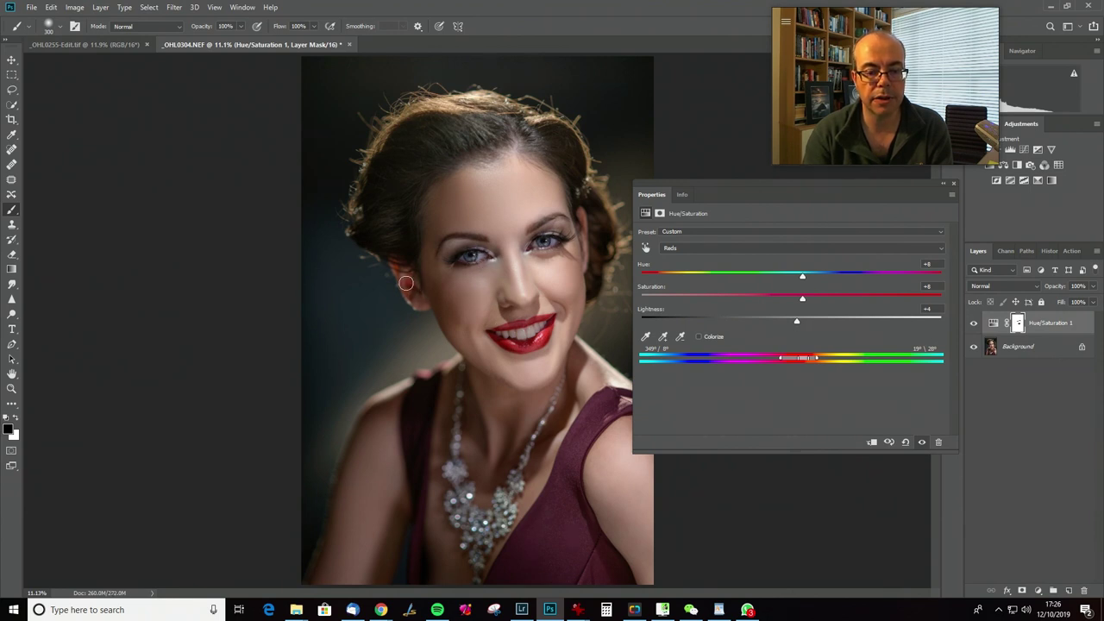
Paint black on the Hue/Saturation layer mask over both cheeks with the Brush enlarged to 600 px
key(x)
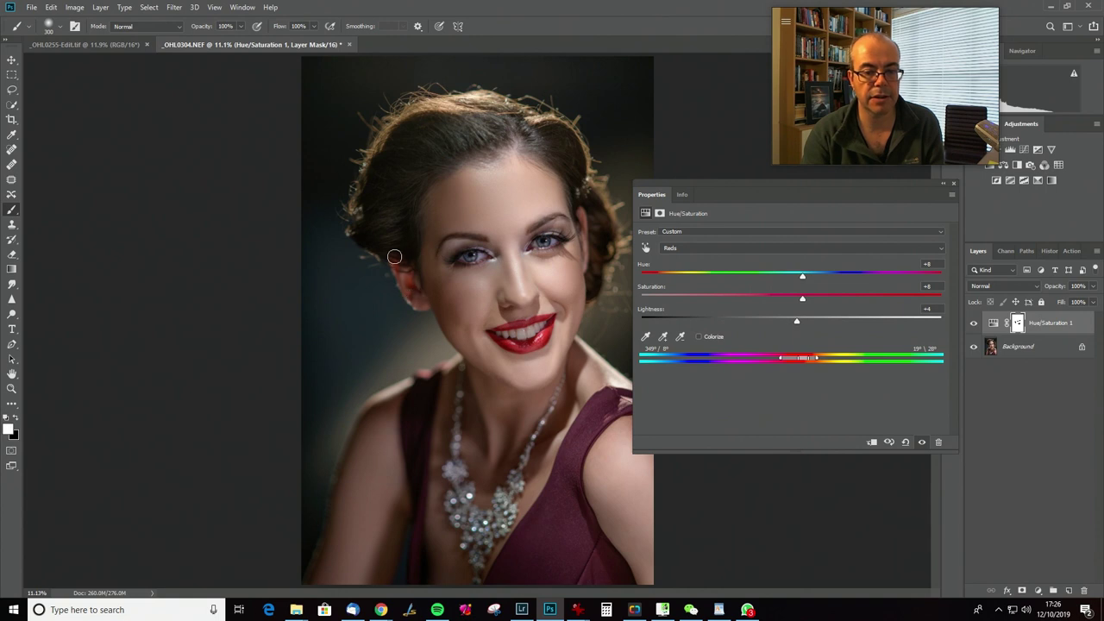
key(x)
key(bracketright)
key(bracketright)
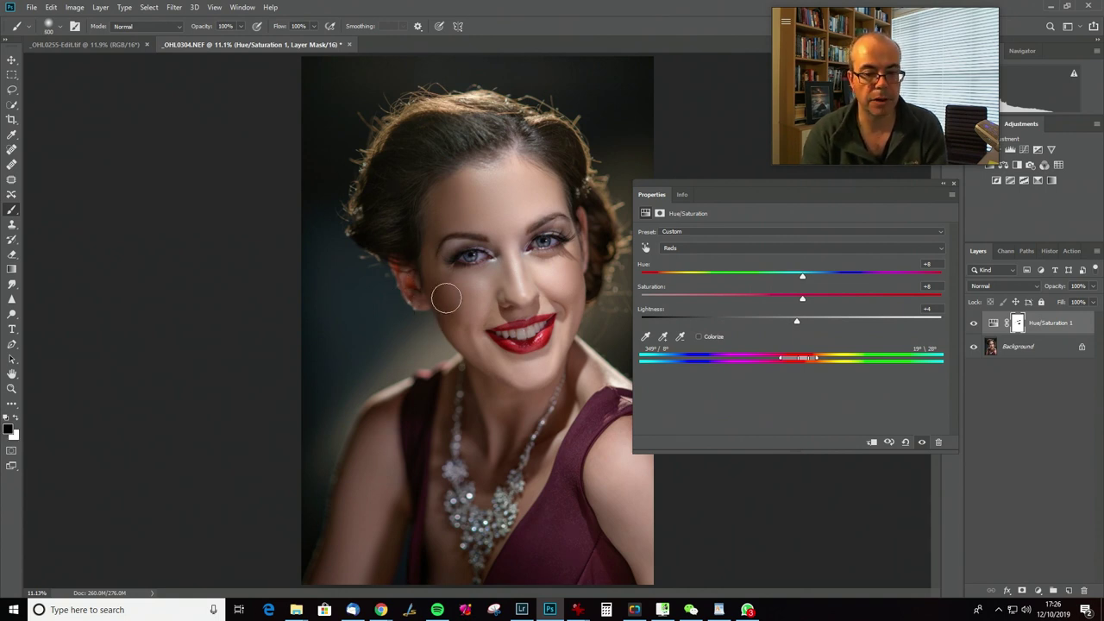
mouse_move(450, 292)
mouse_down()
mouse_move(458, 286)
mouse_move(471, 317)
mouse_up()
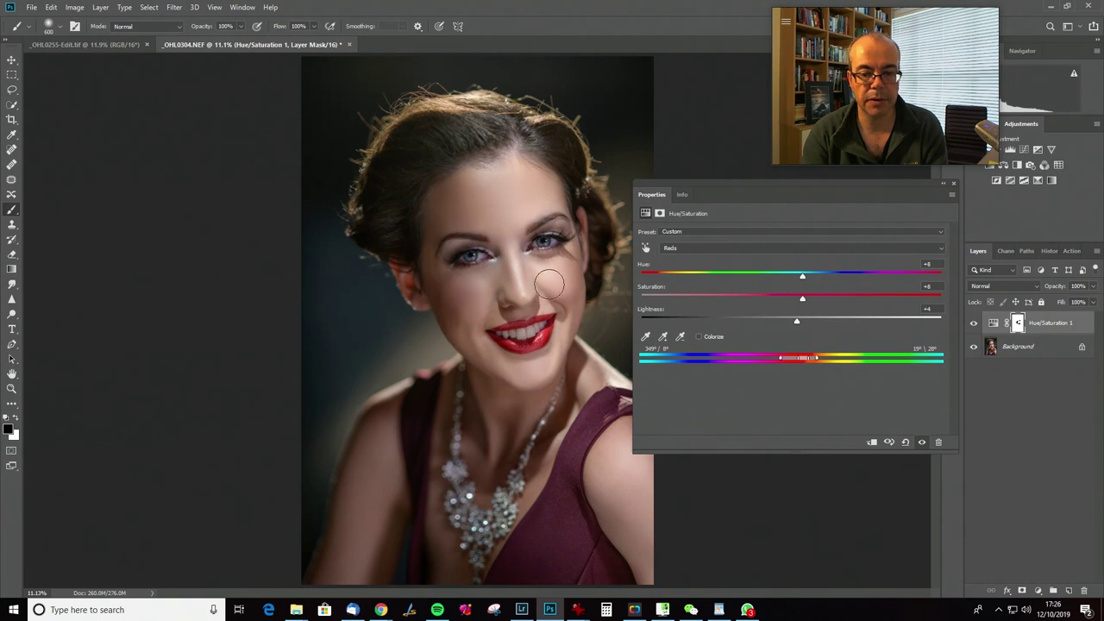
mouse_move(574, 284)
mouse_down()
mouse_move(569, 276)
mouse_move(583, 336)
mouse_move(521, 355)
mouse_move(541, 338)
mouse_up()
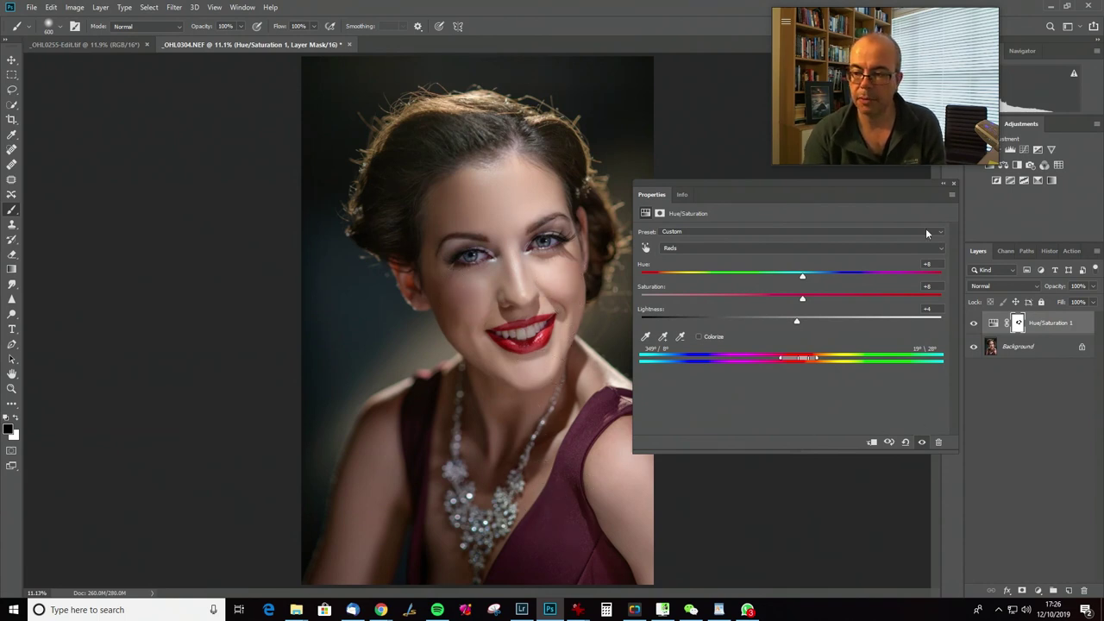
Compare the portrait's skin tones with the Hue/Saturation 1 layer repeatedly hidden and shown
click(973, 325)
click(973, 324)
click(973, 324)
click(973, 324)
click(973, 324)
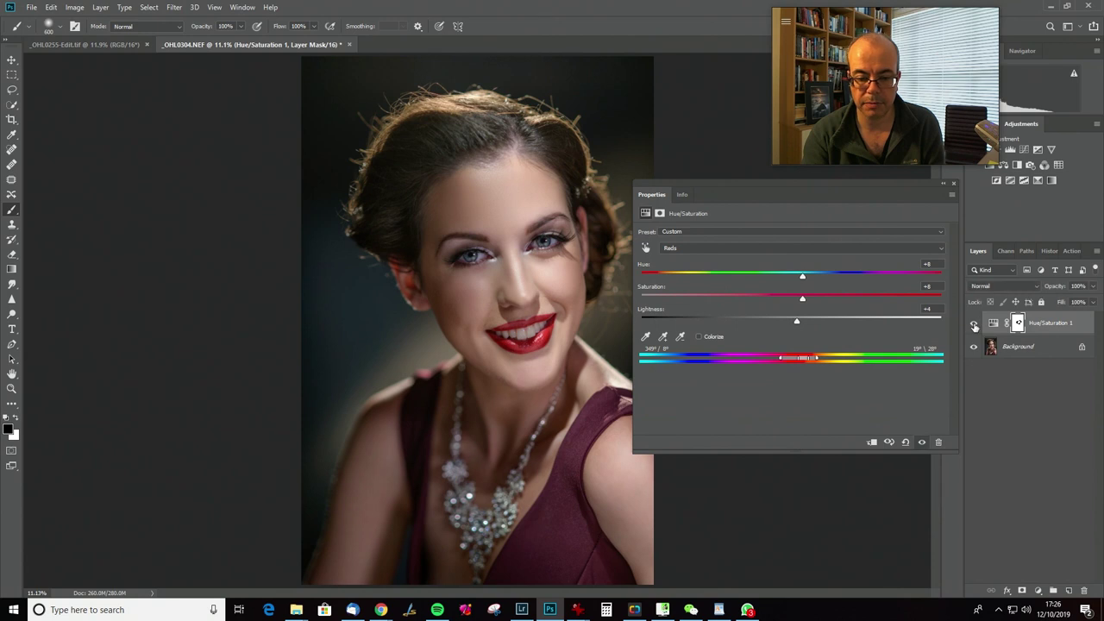
click(973, 324)
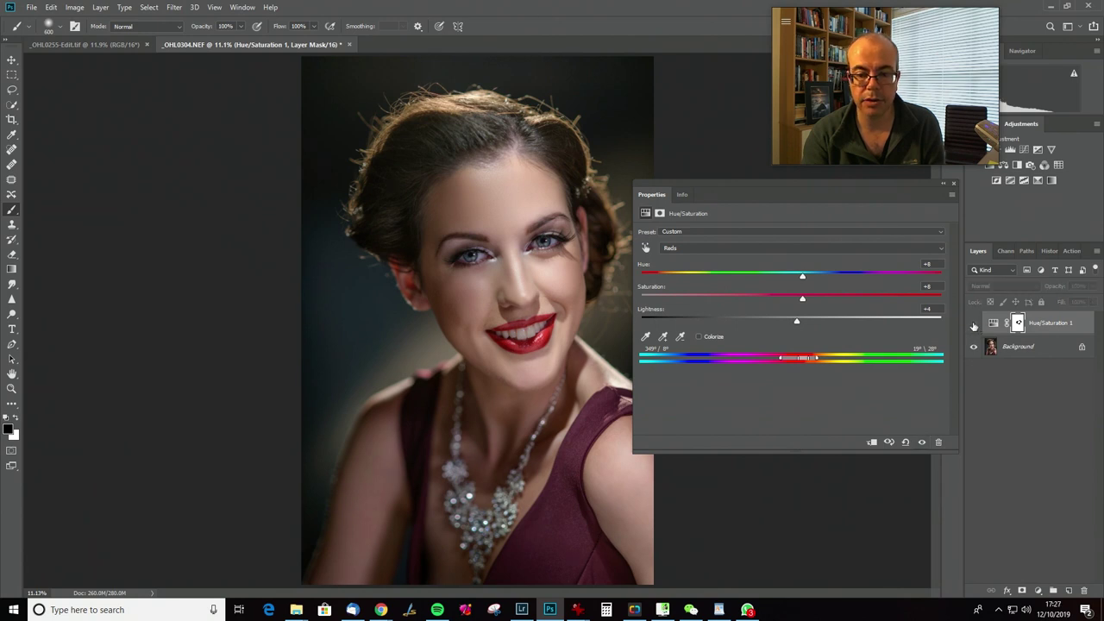
click(974, 324)
click(974, 324)
click(973, 325)
click(977, 325)
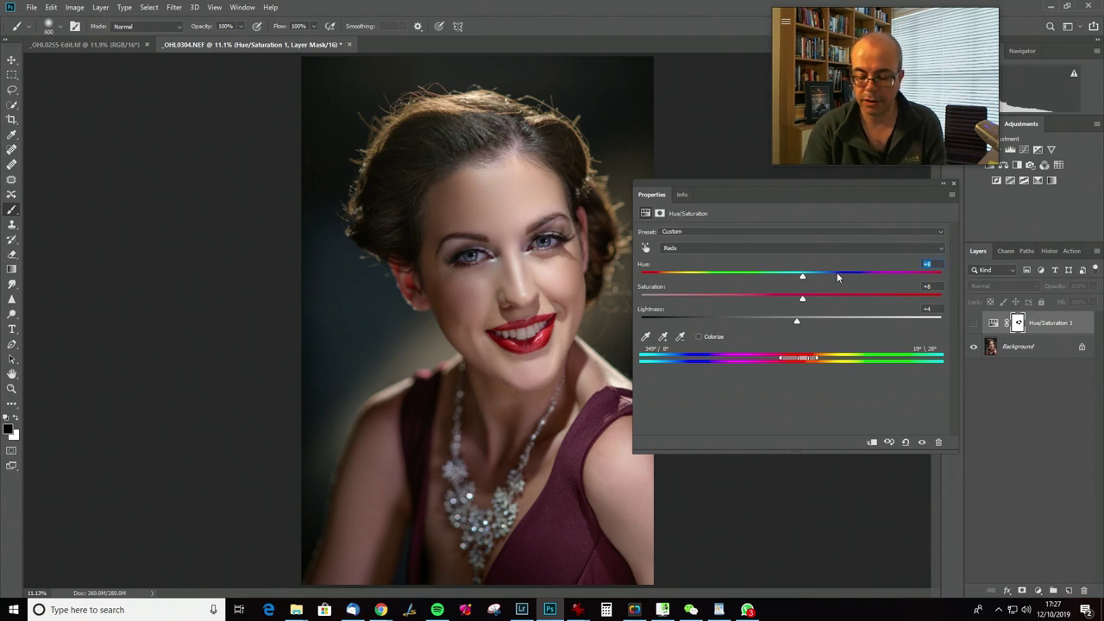
Set the Reds Hue to +9, show the Hue/Saturation layer again, and move its settings clear of the portrait
key(Up)
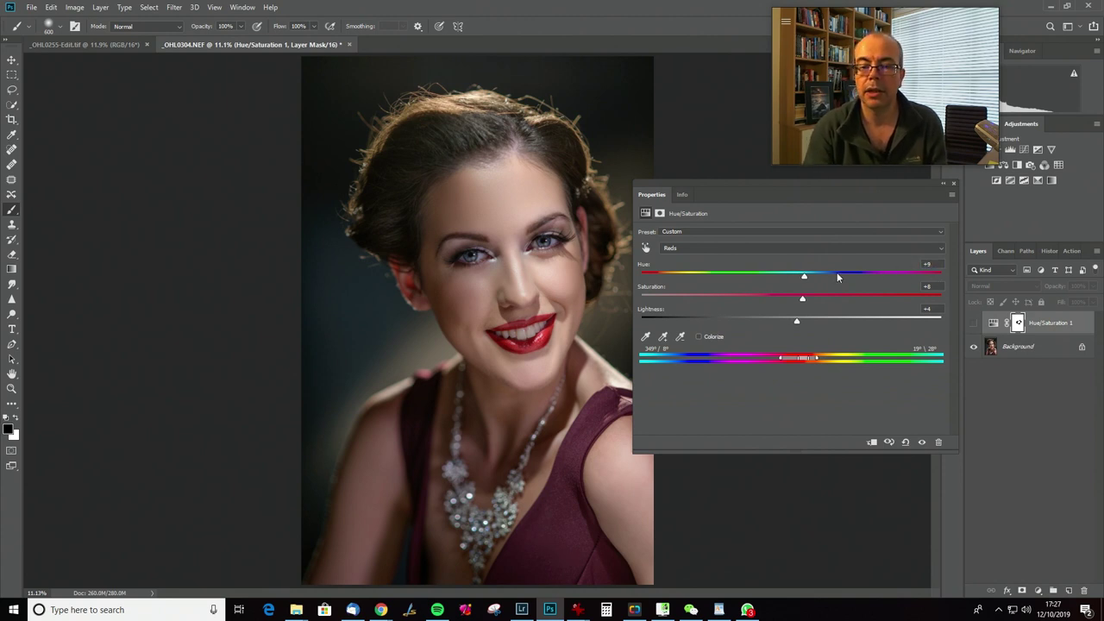
click(973, 323)
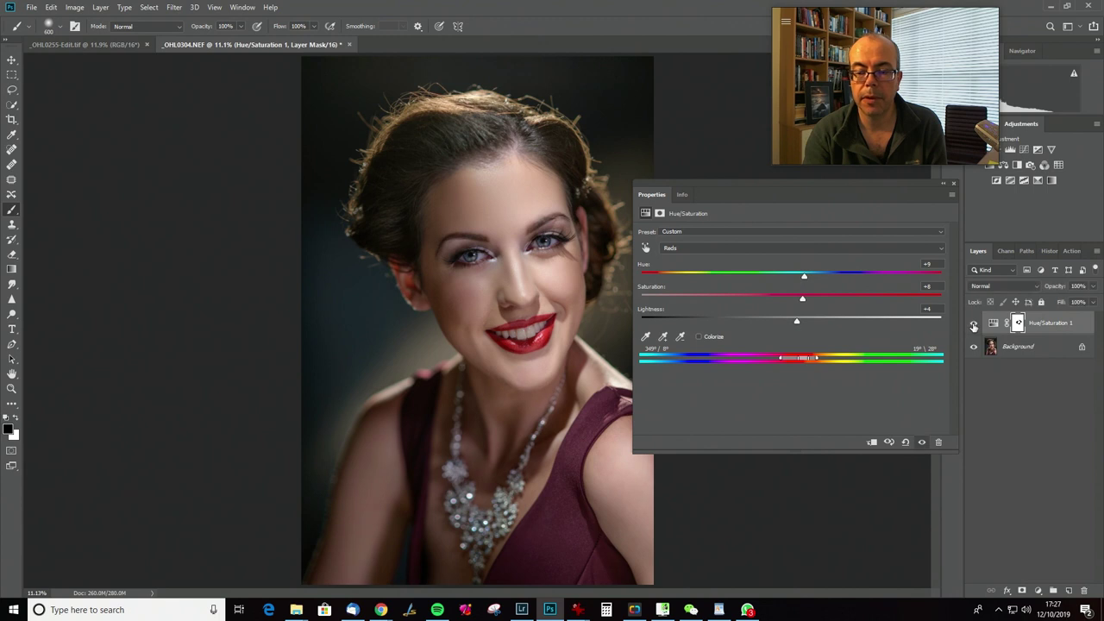
drag(815, 187, 870, 401)
Examine the reddish skin across the whole portrait before and after the Reds correction at Hue +9
click(973, 324)
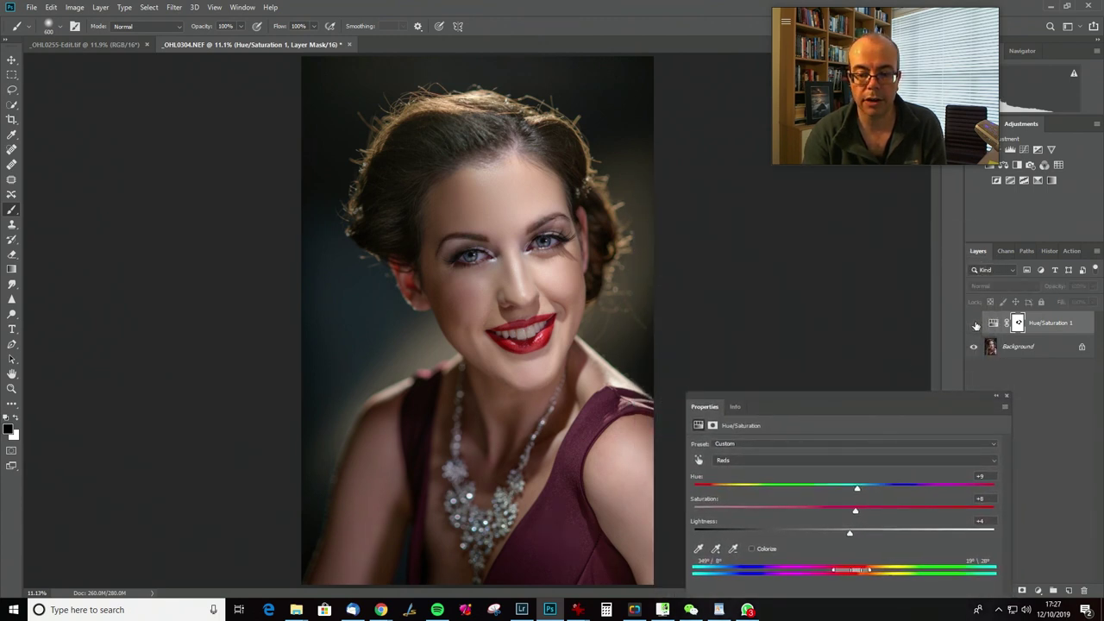
click(974, 323)
click(974, 323)
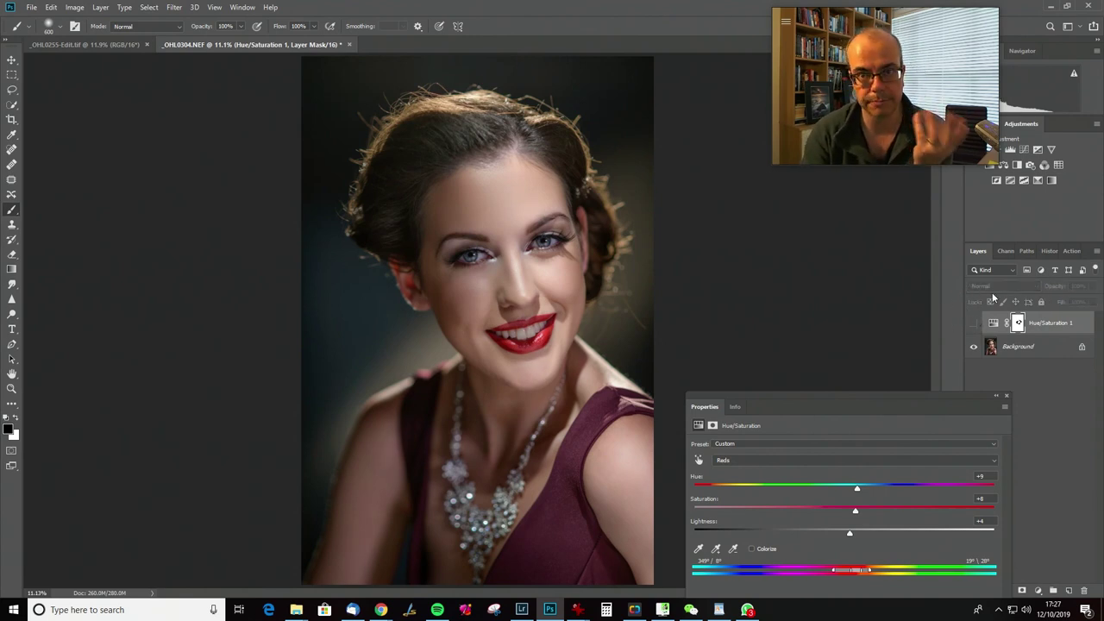
click(975, 323)
click(974, 324)
click(974, 326)
click(973, 326)
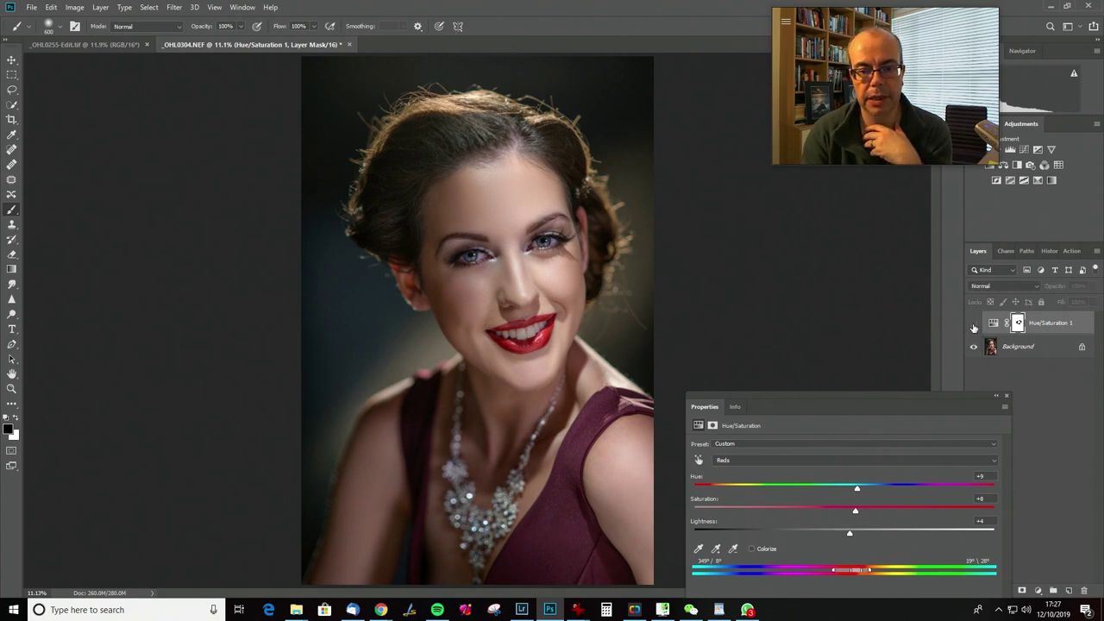
click(974, 324)
click(974, 325)
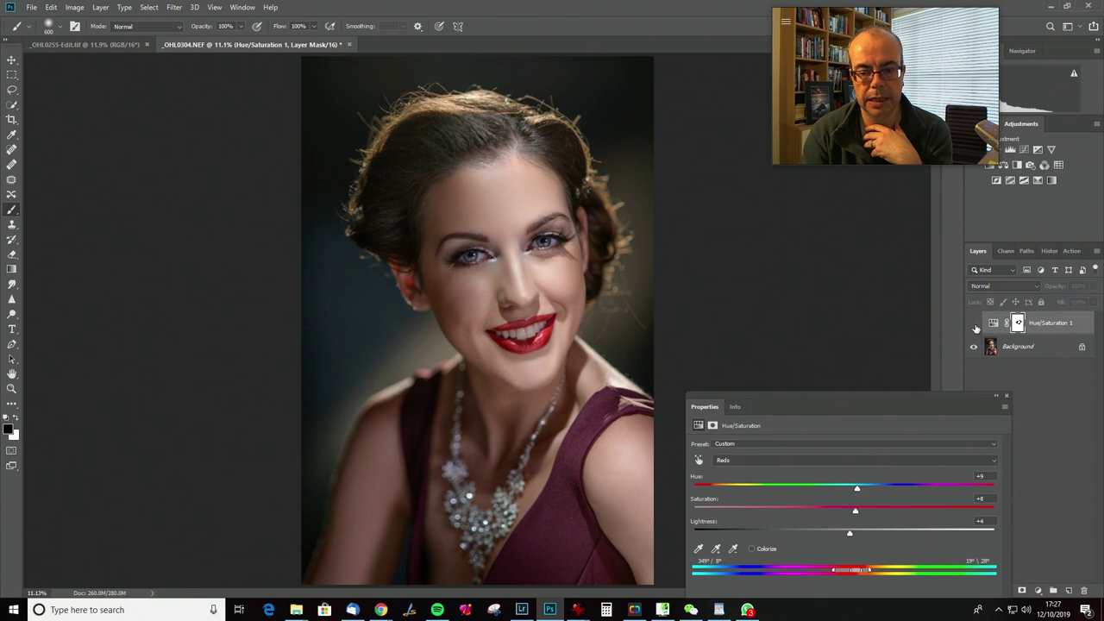
click(974, 325)
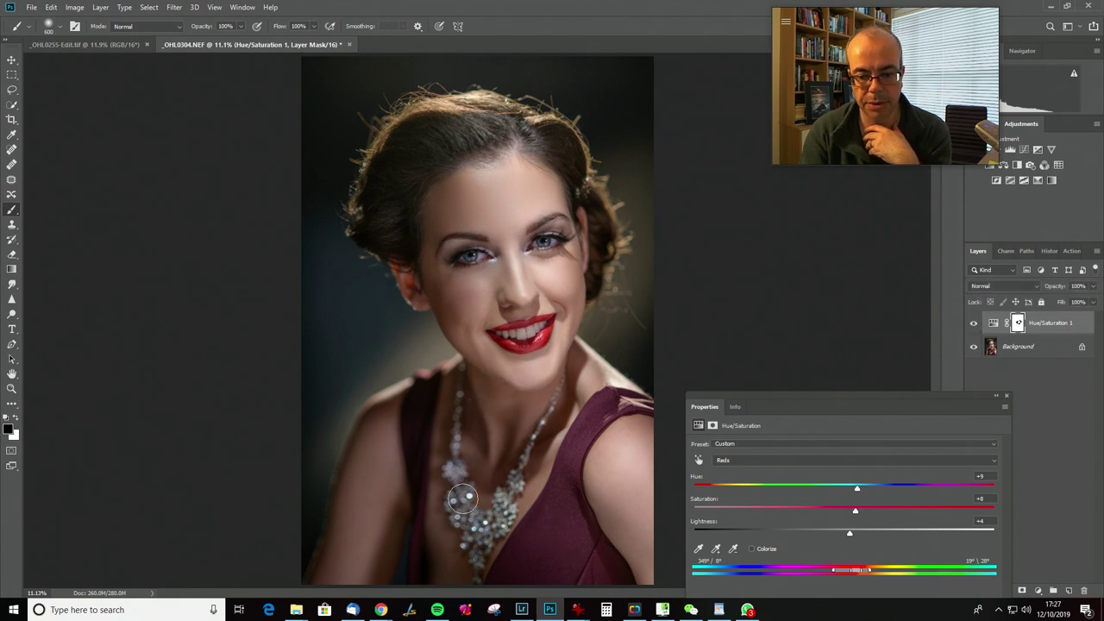
click(973, 327)
click(972, 325)
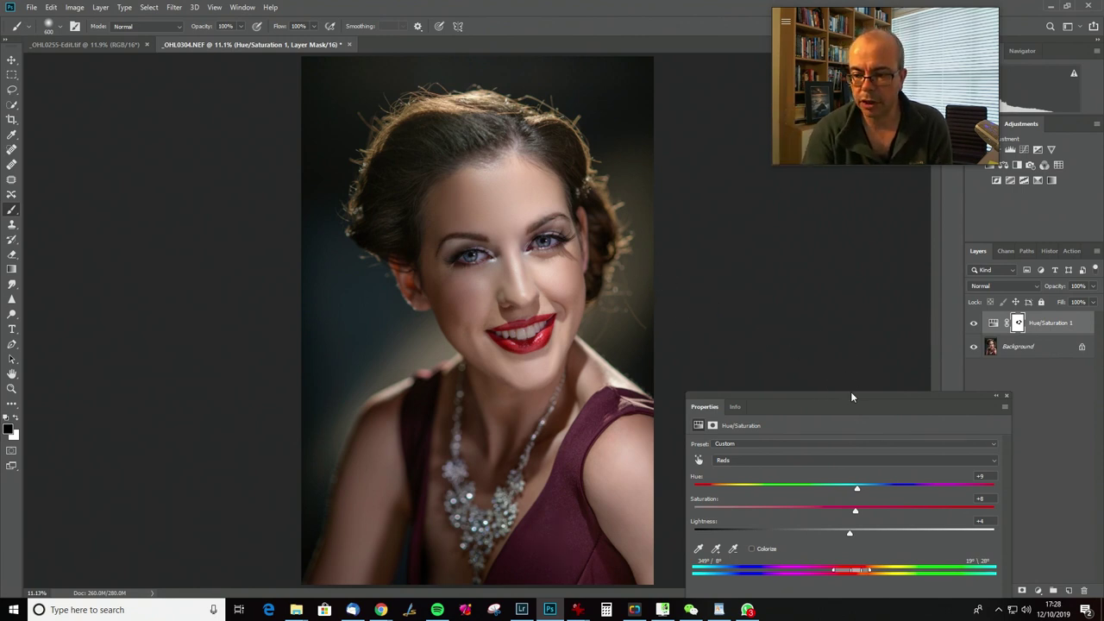
Delete the Hue/Saturation 1 adjustment layer so that only the Background remains
drag(848, 393, 827, 219)
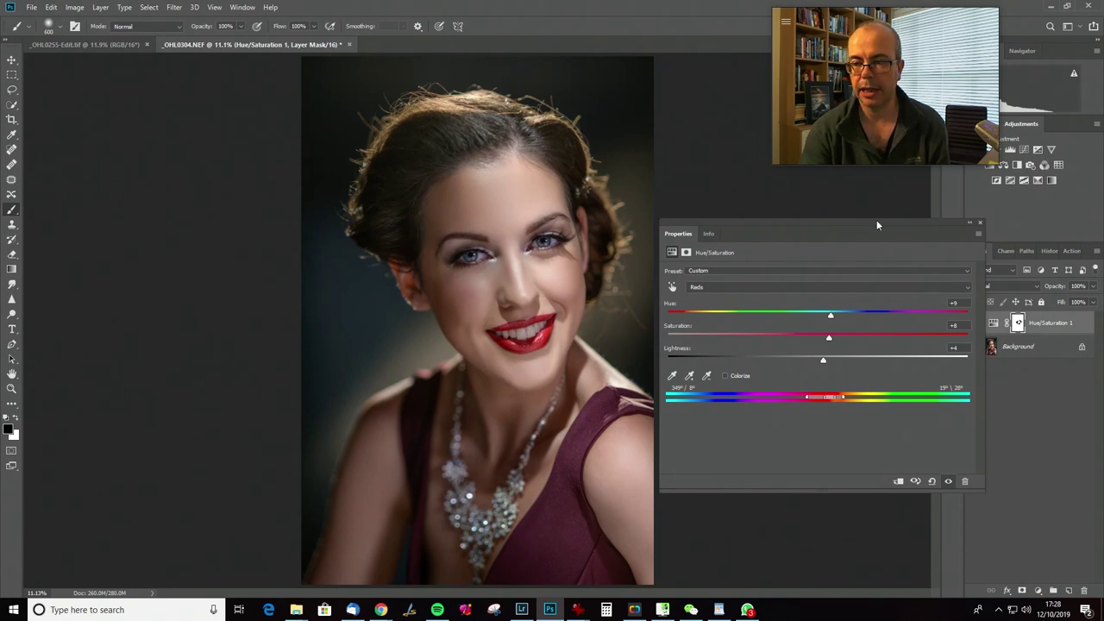
drag(932, 221, 903, 208)
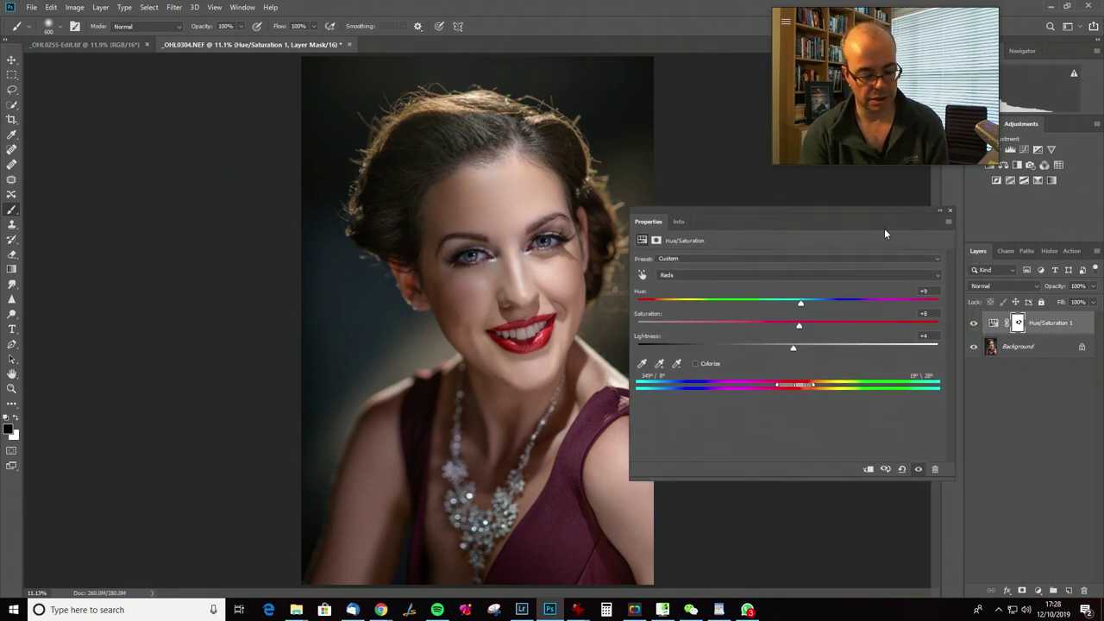
key(Delete)
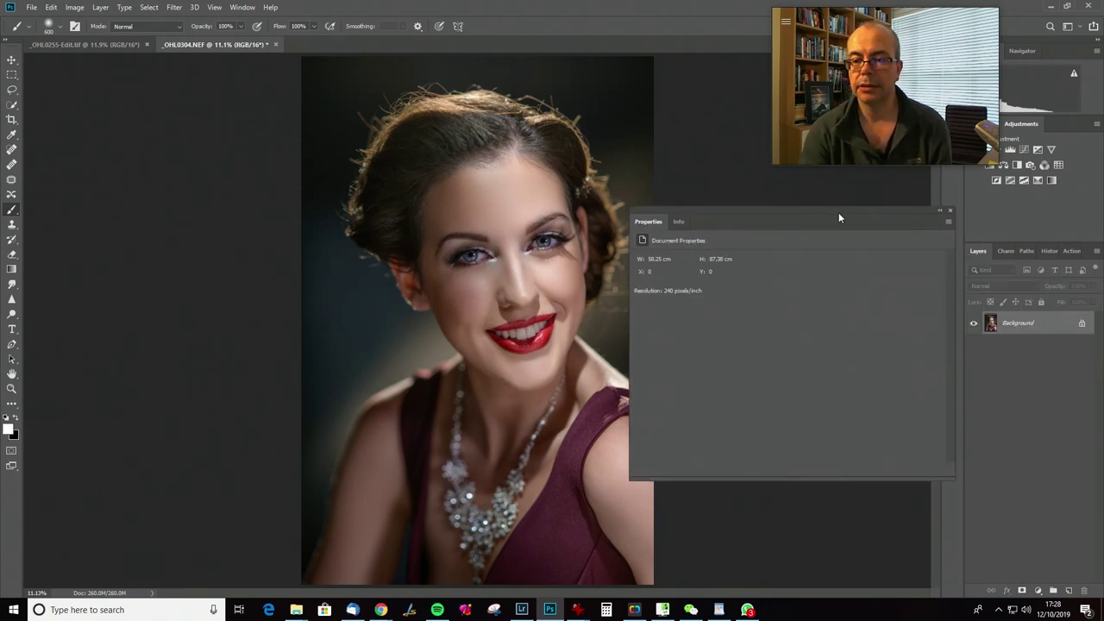
Add a Curves adjustment layer and brighten the RGB curve with points at input 34, output 37 and input 147, output 219
mouse_move(820, 211)
mouse_down()
mouse_move(847, 287)
mouse_move(890, 325)
mouse_up()
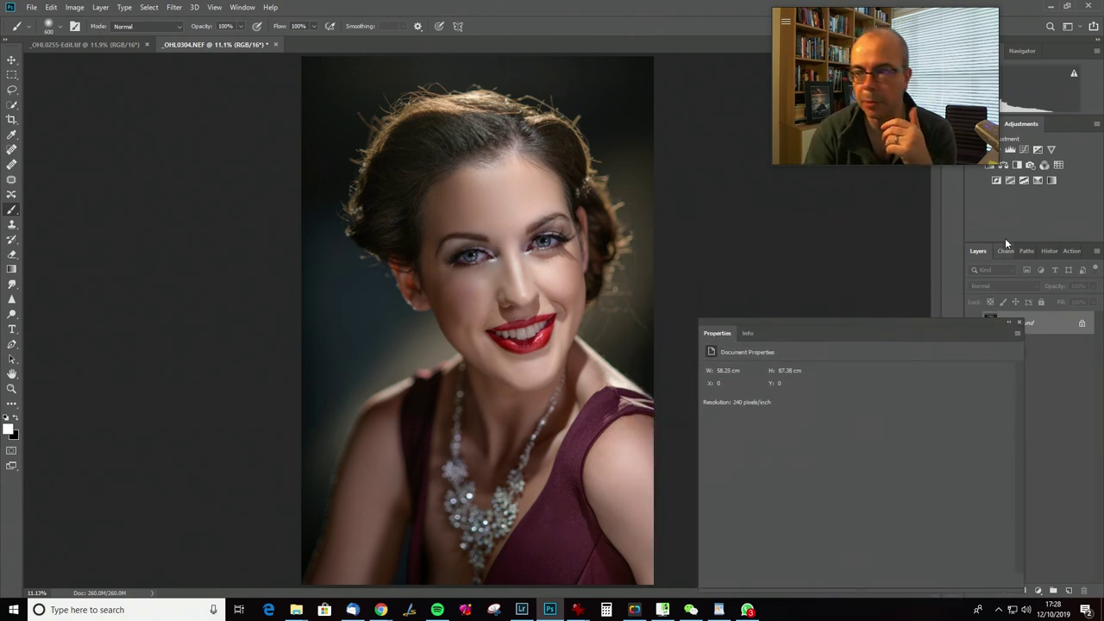
click(1036, 150)
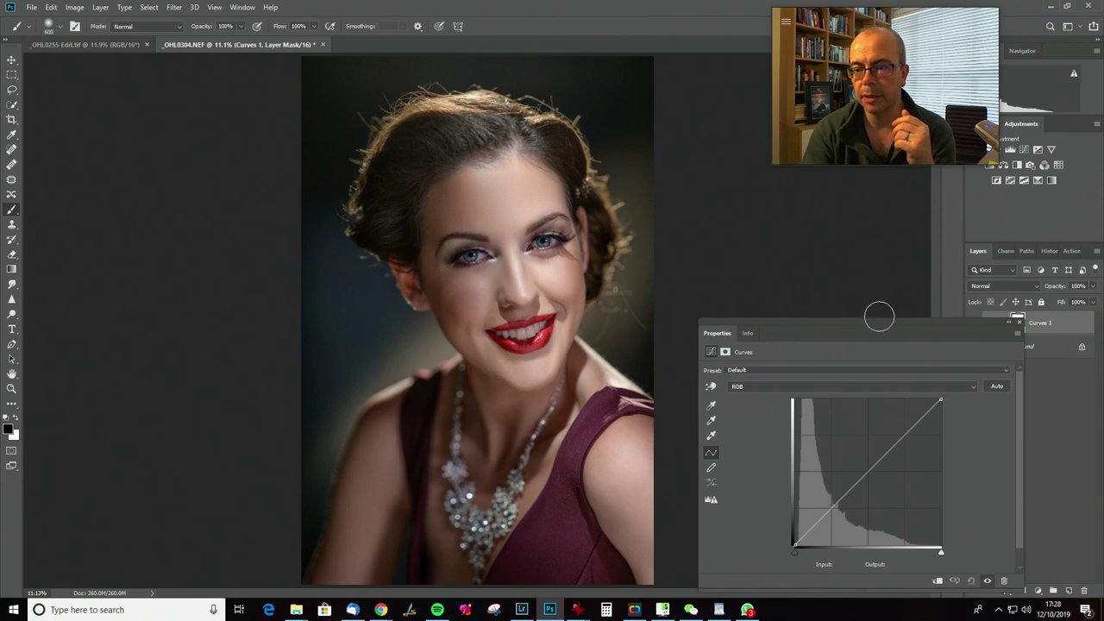
drag(868, 320, 838, 187)
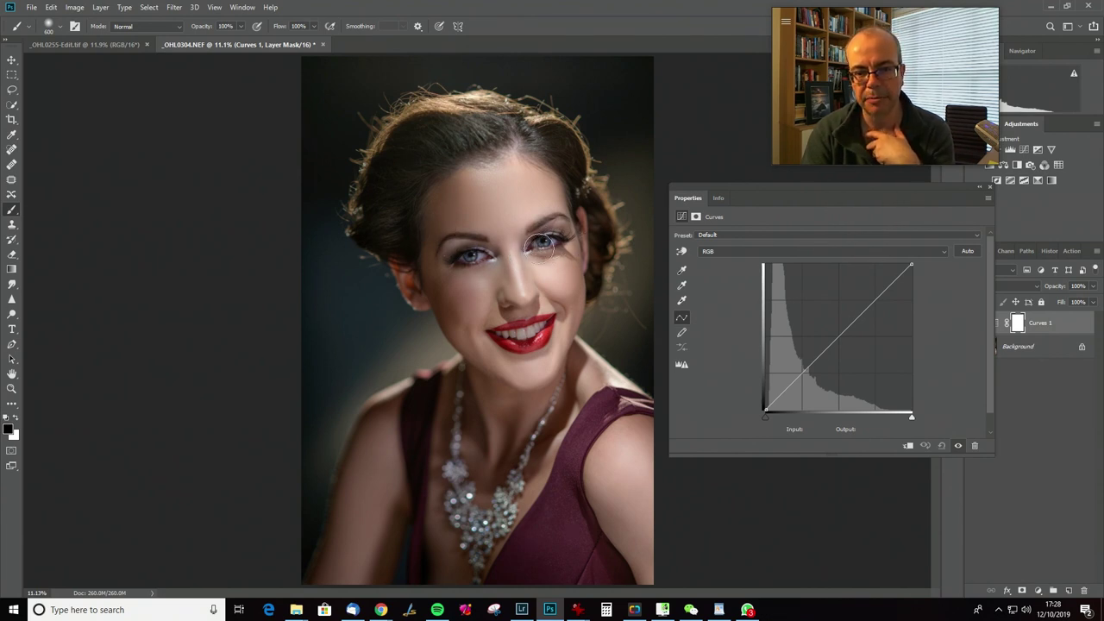
drag(876, 298, 857, 277)
drag(792, 361, 788, 384)
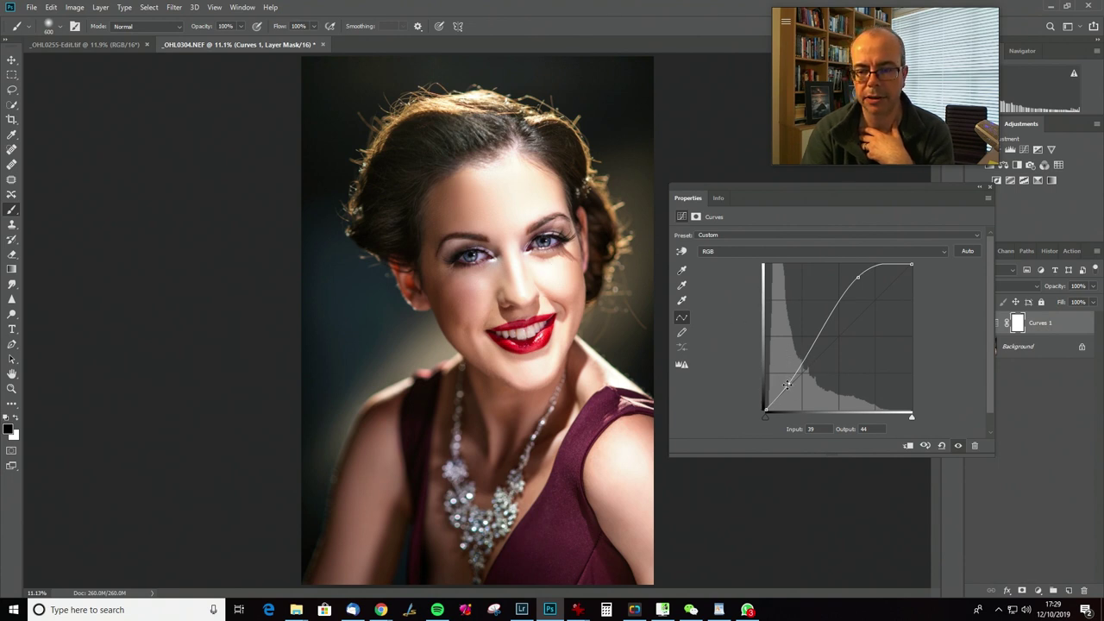
drag(790, 384, 788, 388)
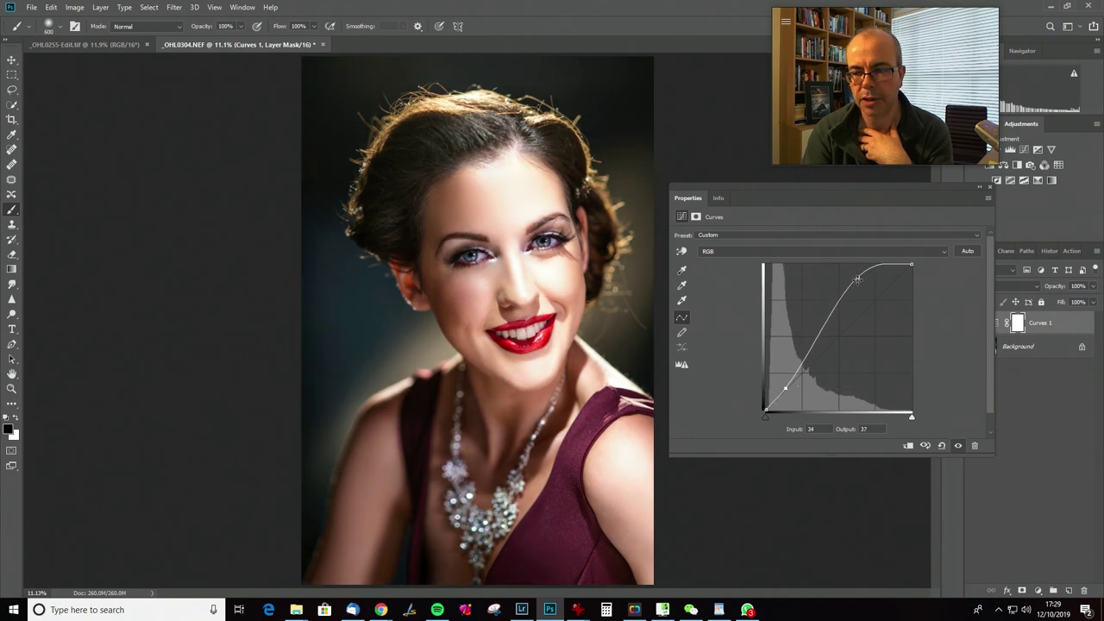
drag(859, 279, 850, 284)
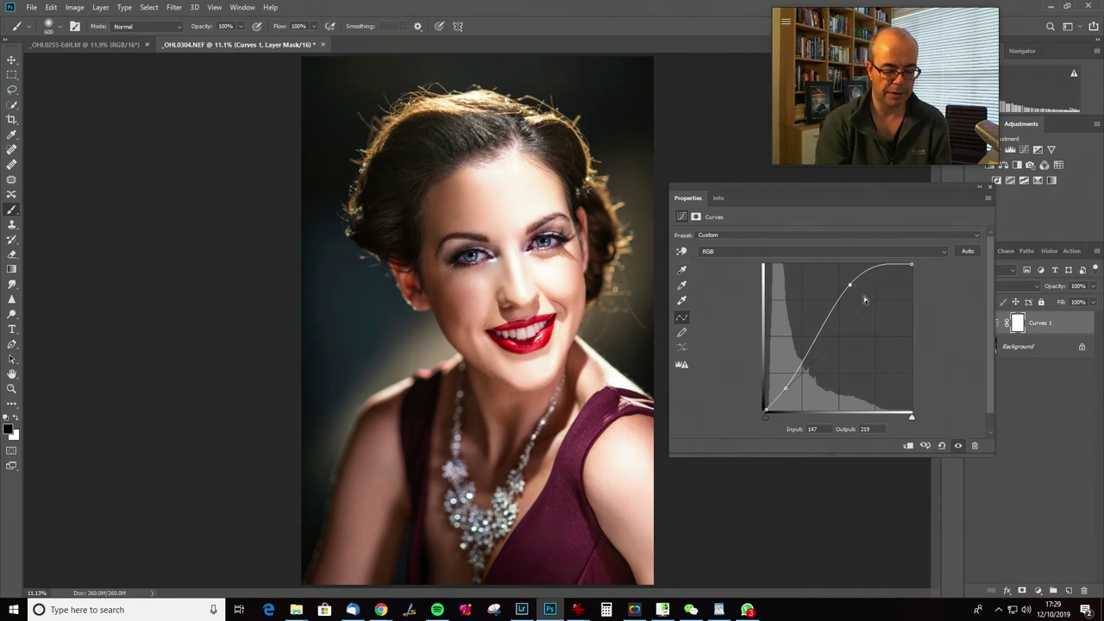
Invert the Curves layer mask to black and paint white over both irises to reveal the brightening there
key(ctrl+i)
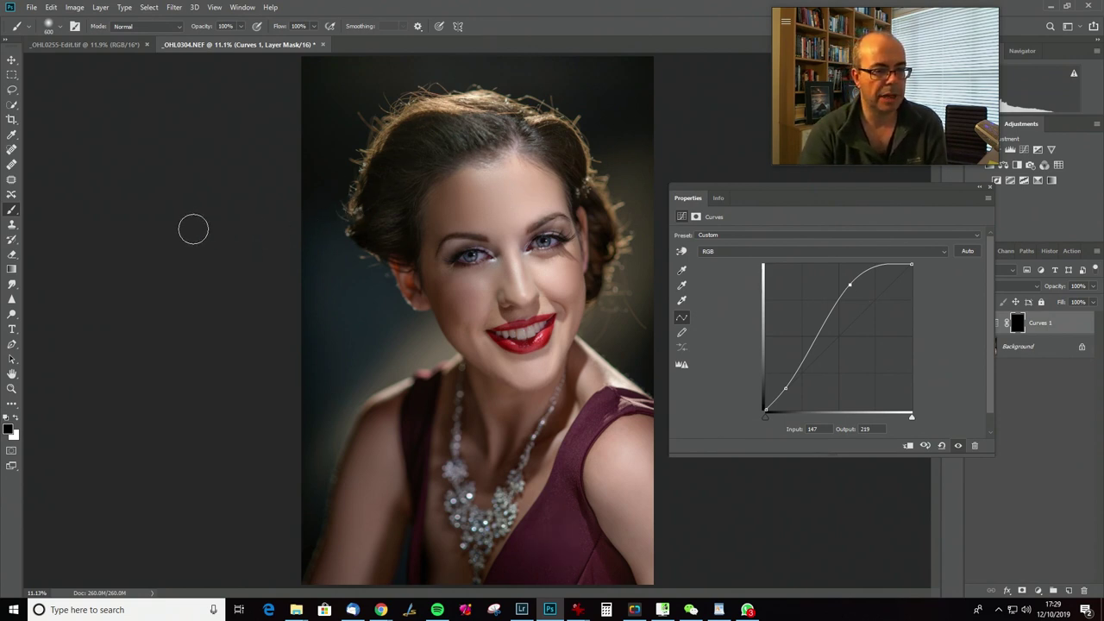
key(x)
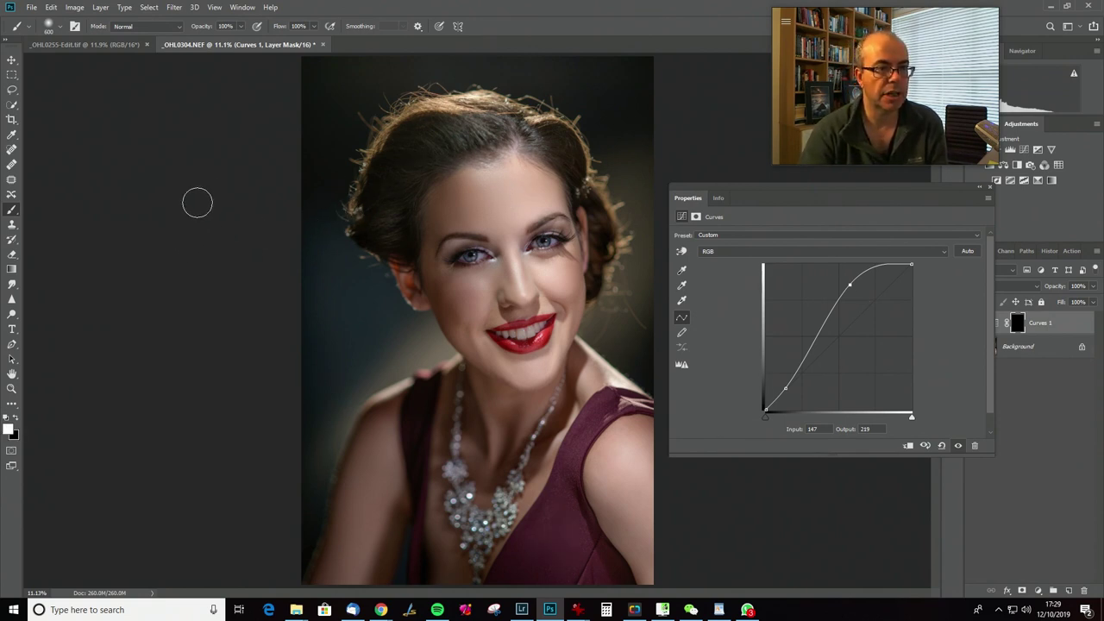
drag(544, 243, 542, 243)
drag(465, 258, 464, 261)
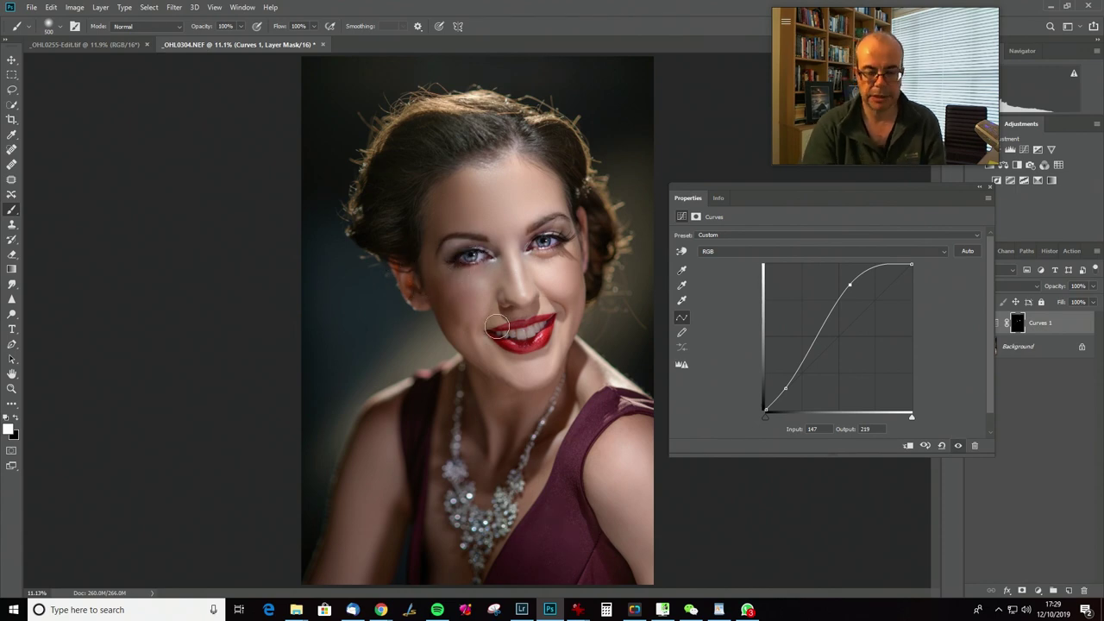
Paint black on the Curves mask along the lower edge of the eye nearer the lit cheek, using a smaller brush
scroll(497, 326, up, 3)
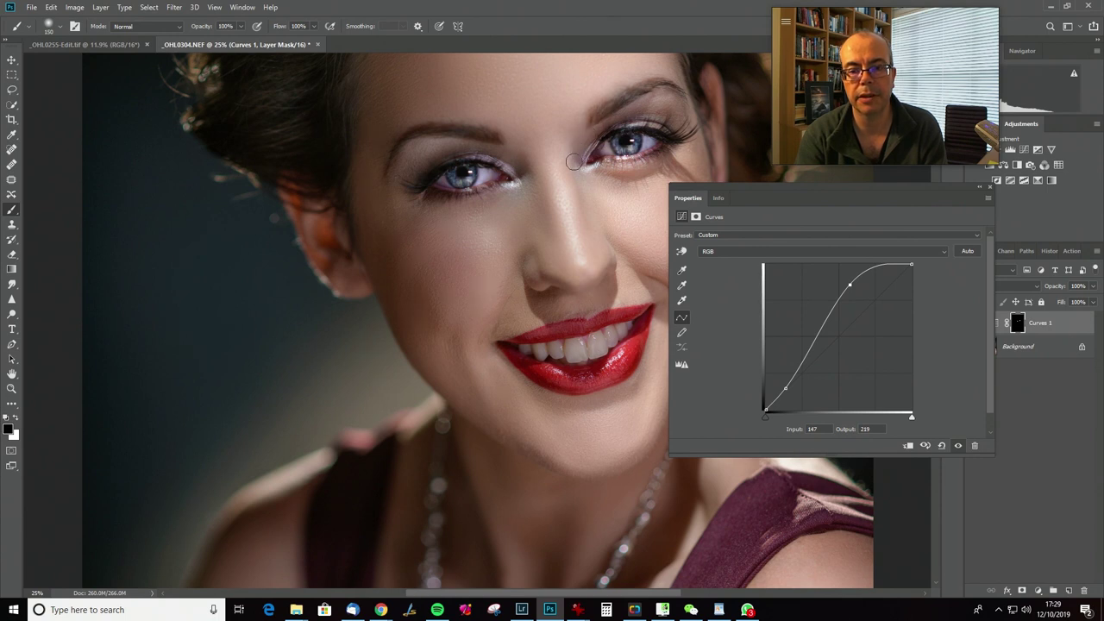
drag(653, 156, 630, 160)
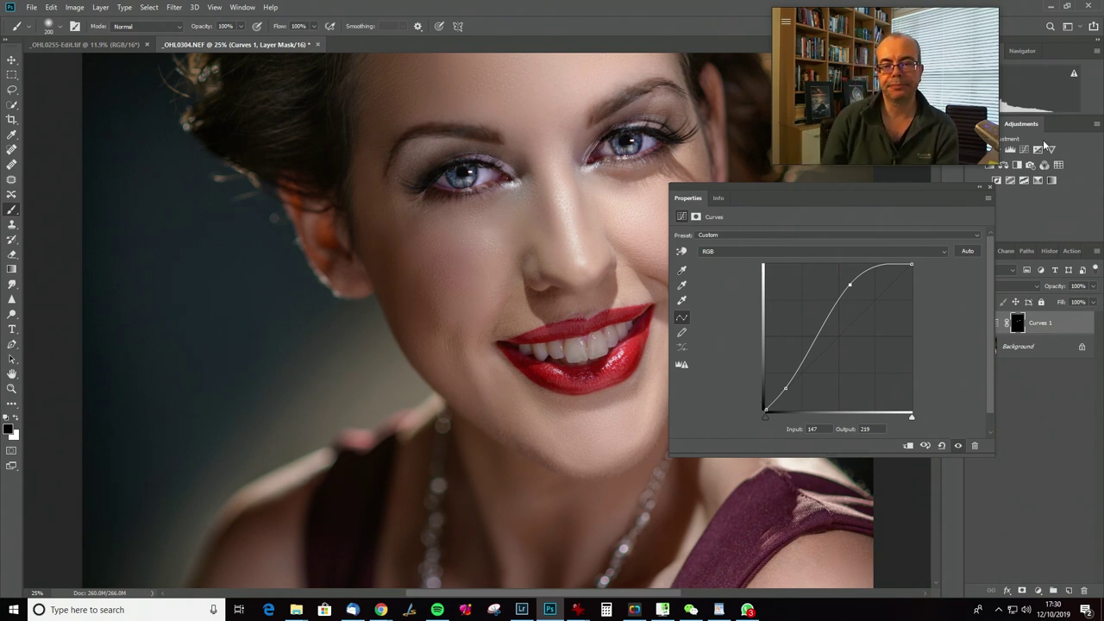
Add a Hue/Saturation adjustment layer above Curves 1 and clip it to that layer
drag(924, 187, 728, 317)
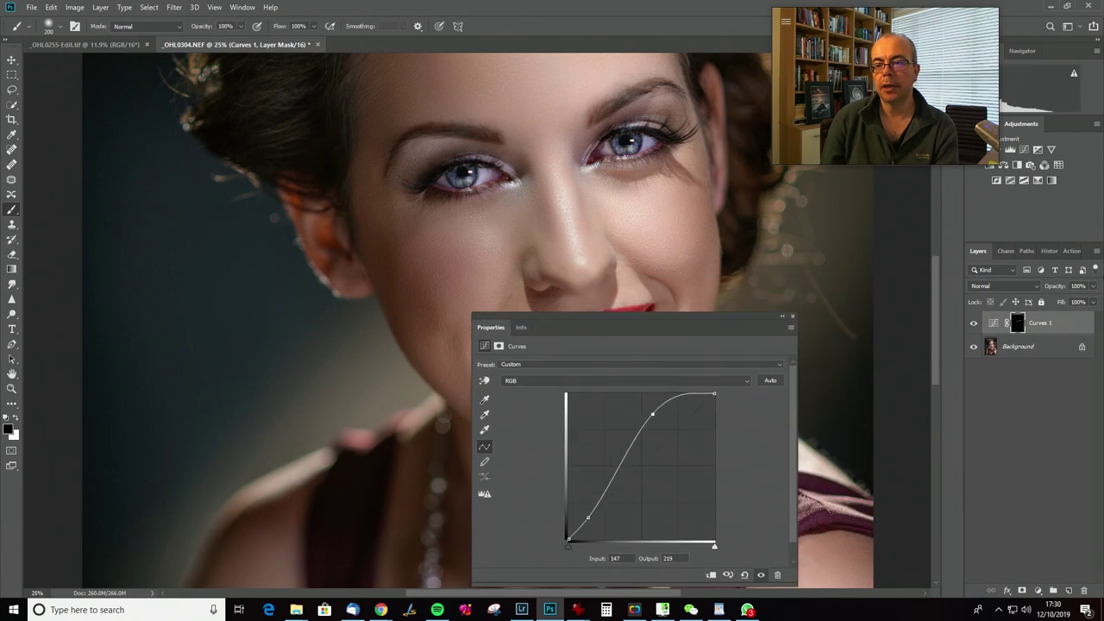
drag(905, 15, 856, 26)
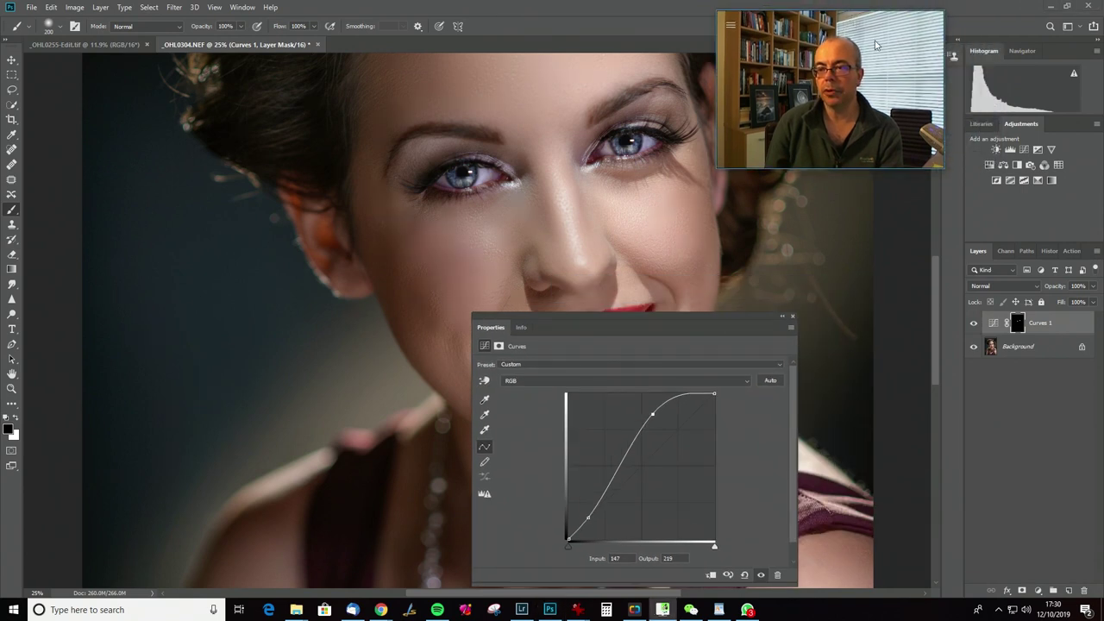
click(989, 164)
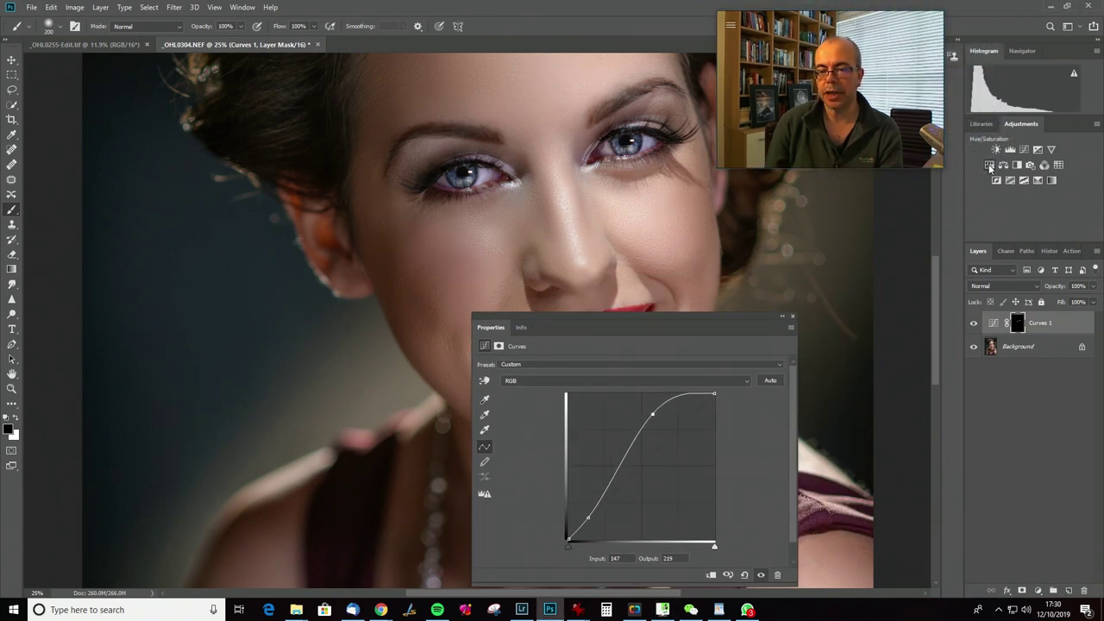
drag(715, 315, 914, 243)
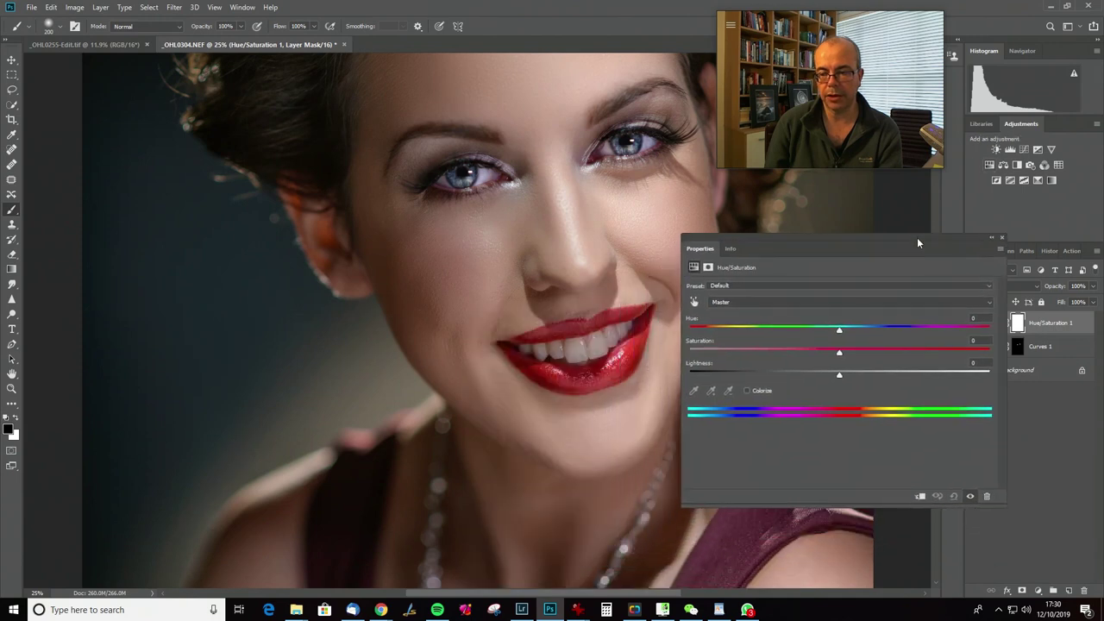
click(916, 499)
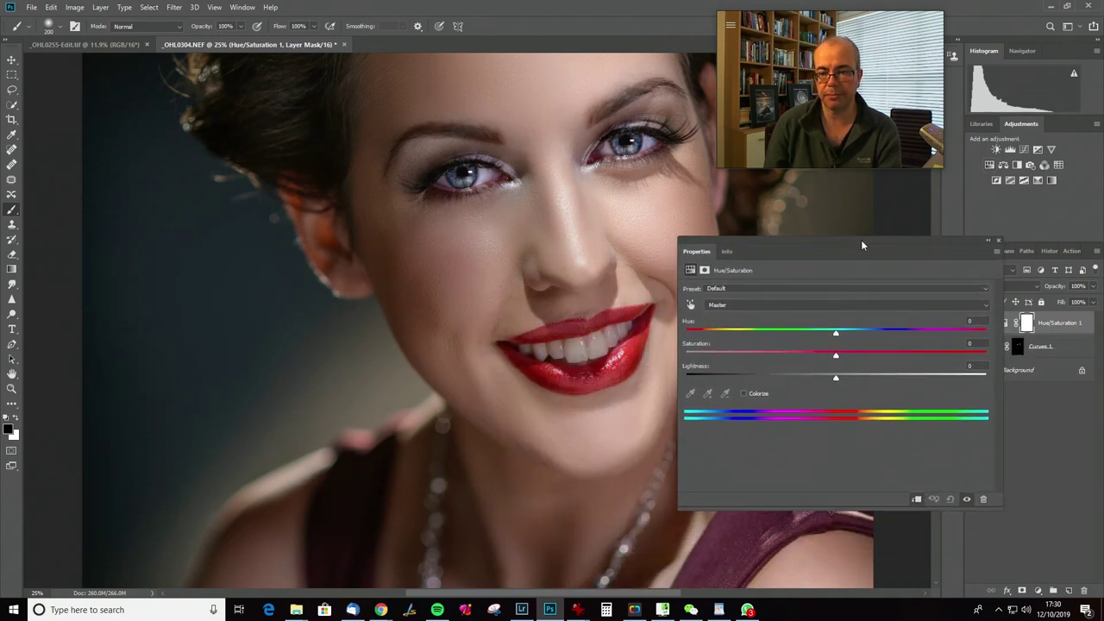
drag(861, 246, 875, 266)
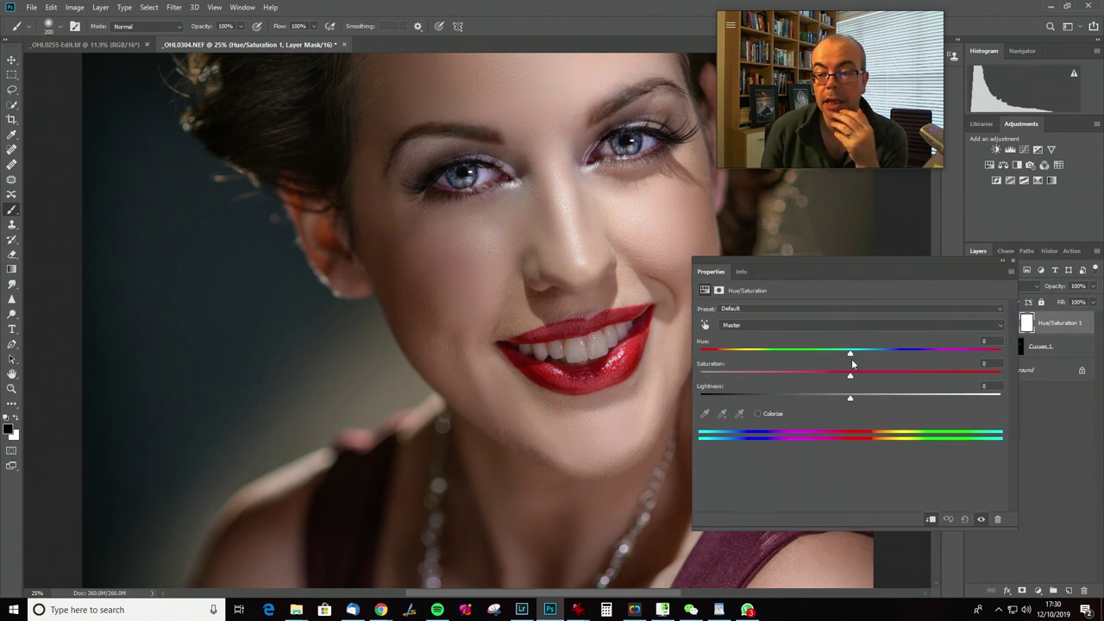
Try a Master Hue of -5 on the clipped Hue/Saturation layer, and reset it to 0
drag(917, 346, 842, 356)
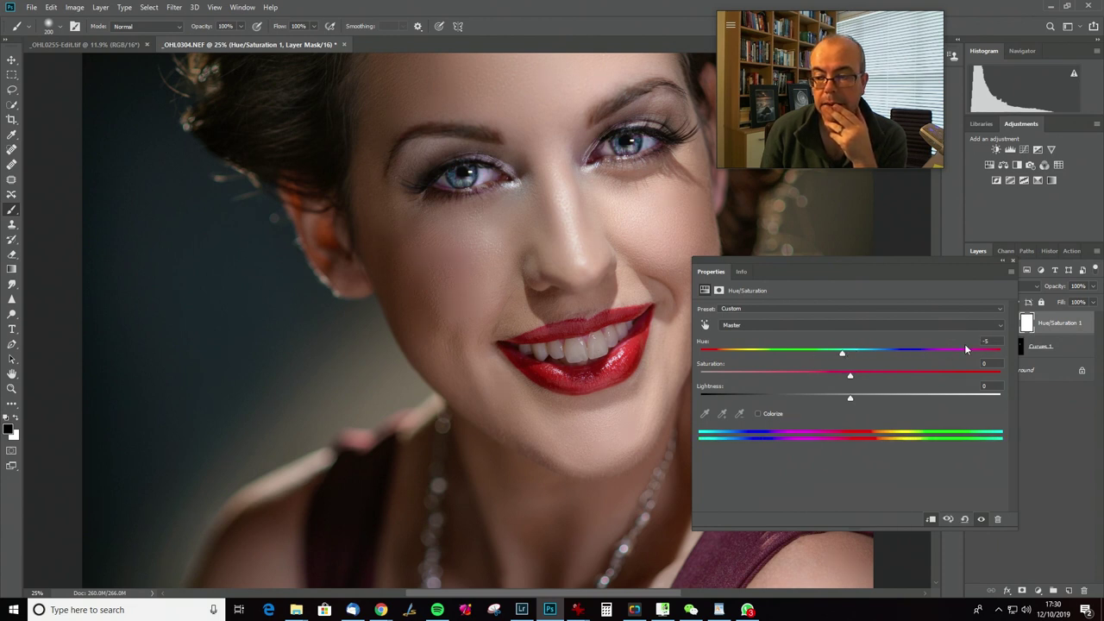
text(0)
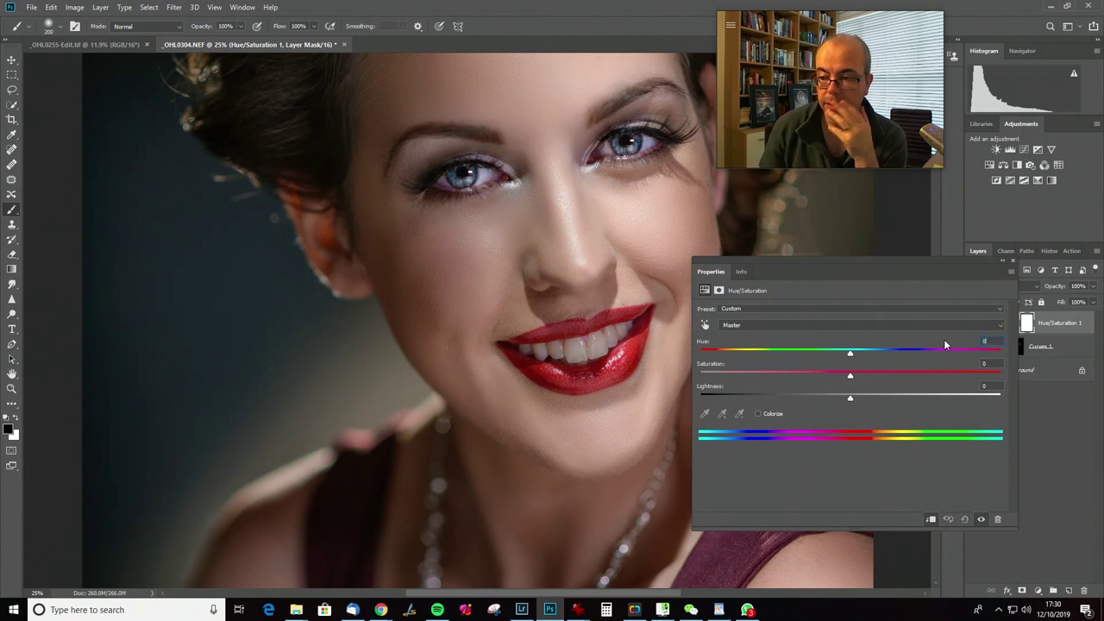
Adjust the Reds in the Hue/Saturation 1 layer to hue +21, saturation -30 and lightness +12
click(771, 324)
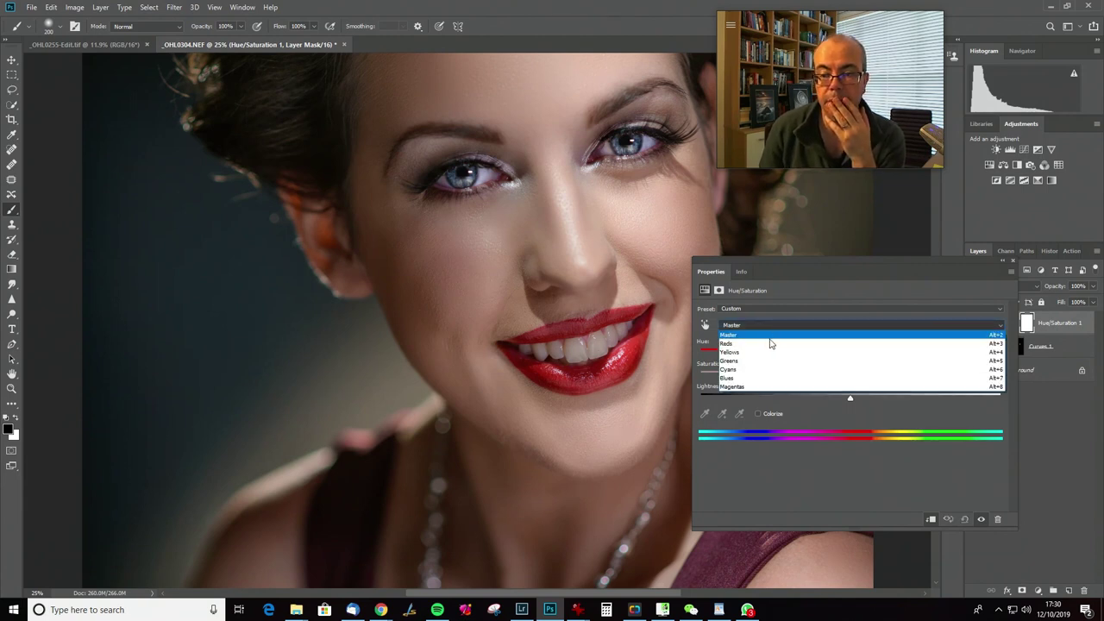
click(738, 344)
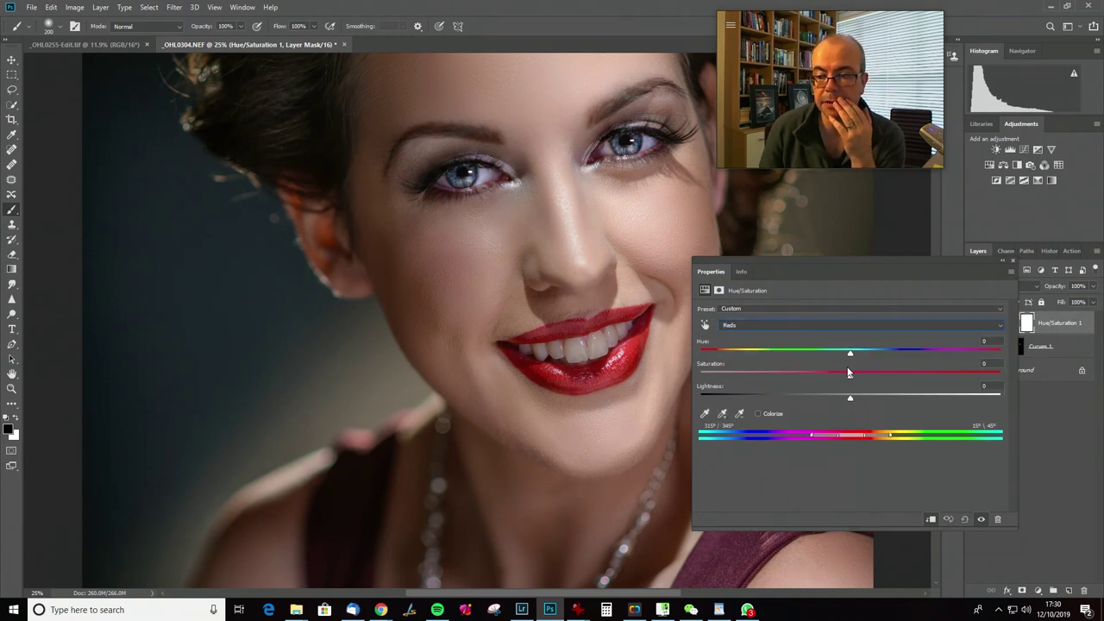
drag(850, 354, 882, 353)
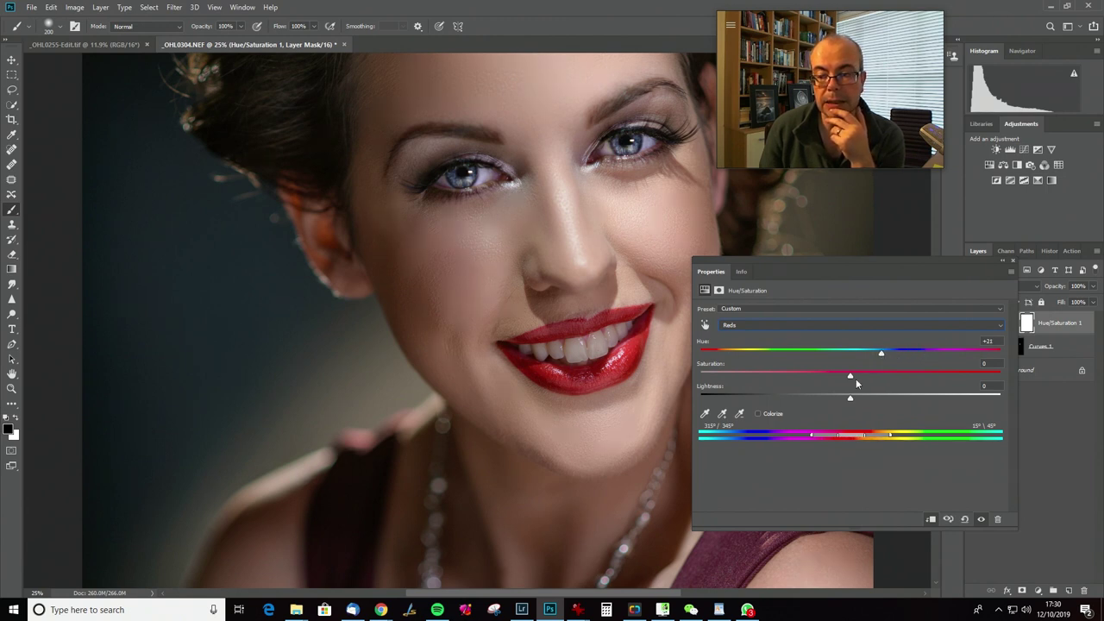
drag(821, 375, 766, 375)
drag(837, 373, 988, 363)
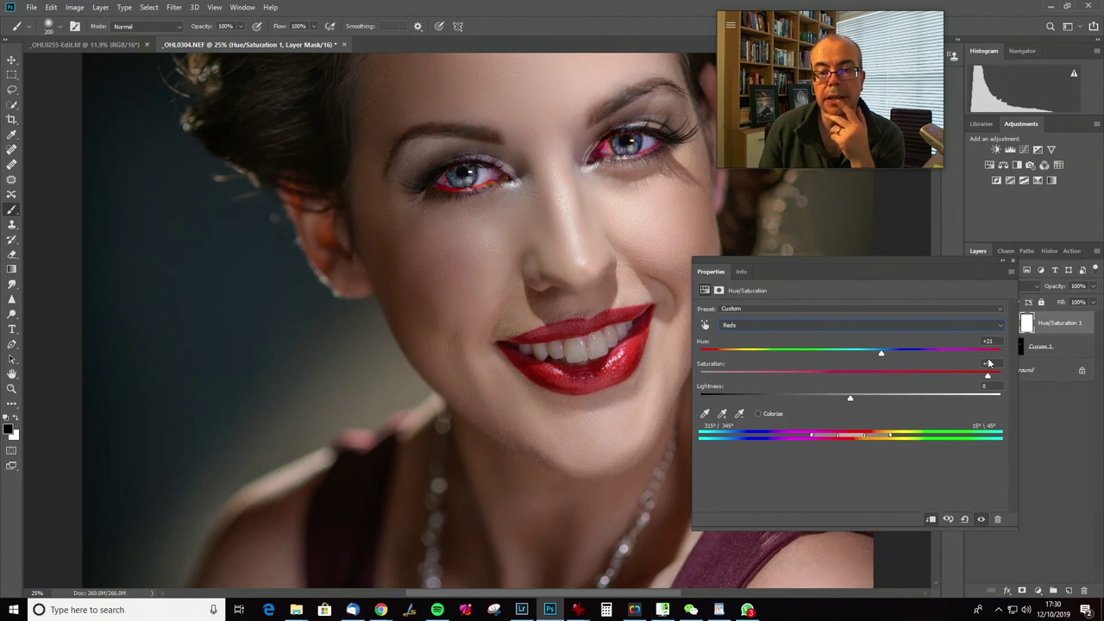
drag(987, 363, 878, 398)
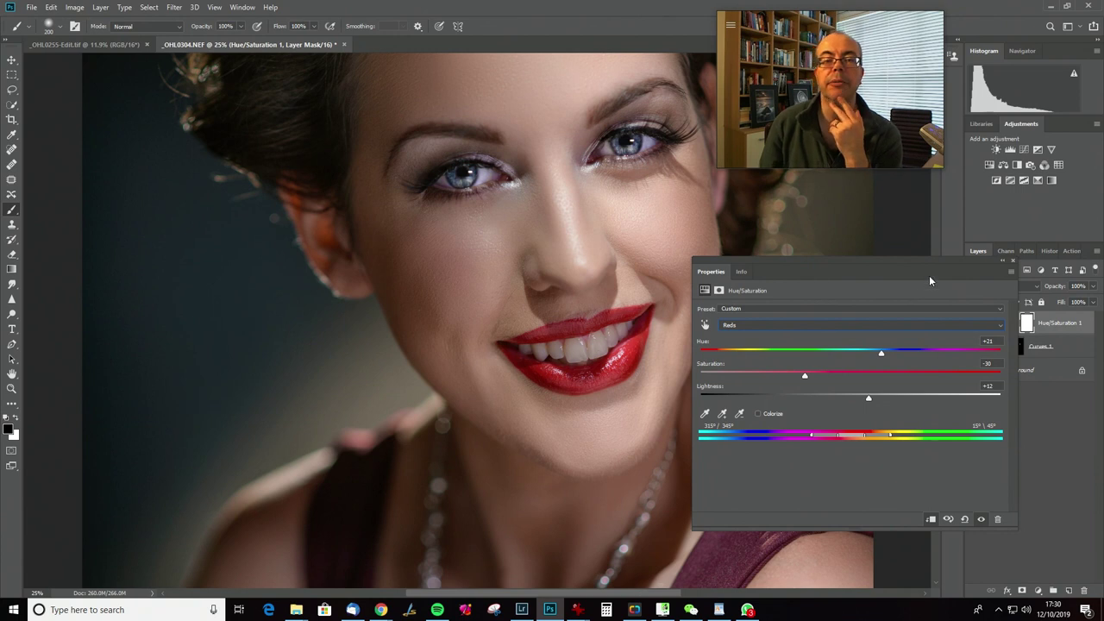
Compare the portrait with and without the Curves 1 layer, and check the whole image
drag(917, 271, 782, 328)
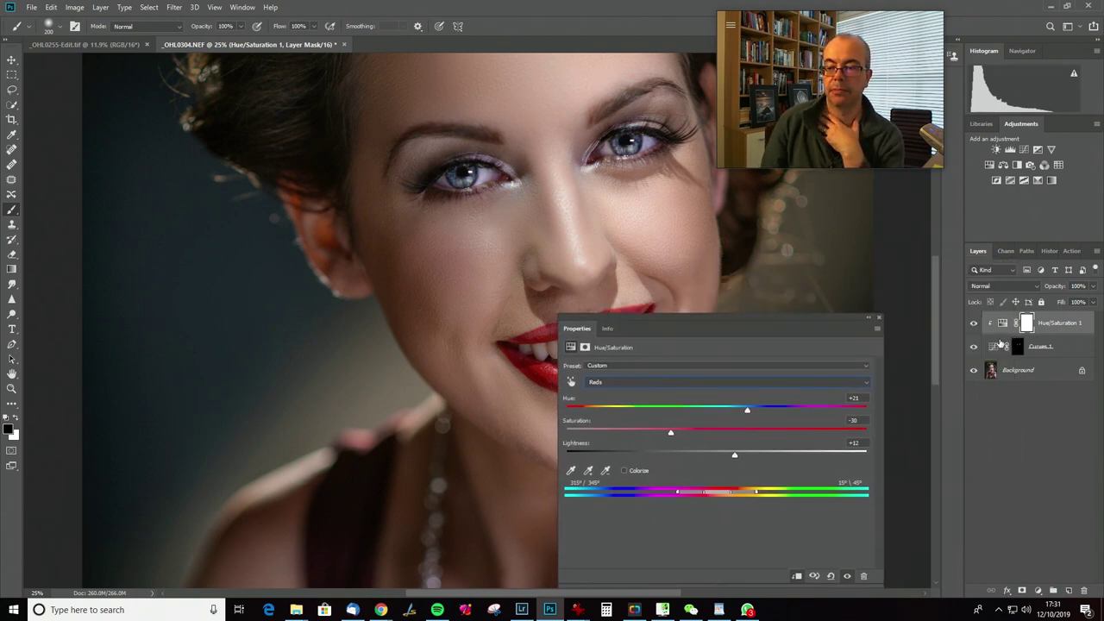
click(974, 346)
click(974, 347)
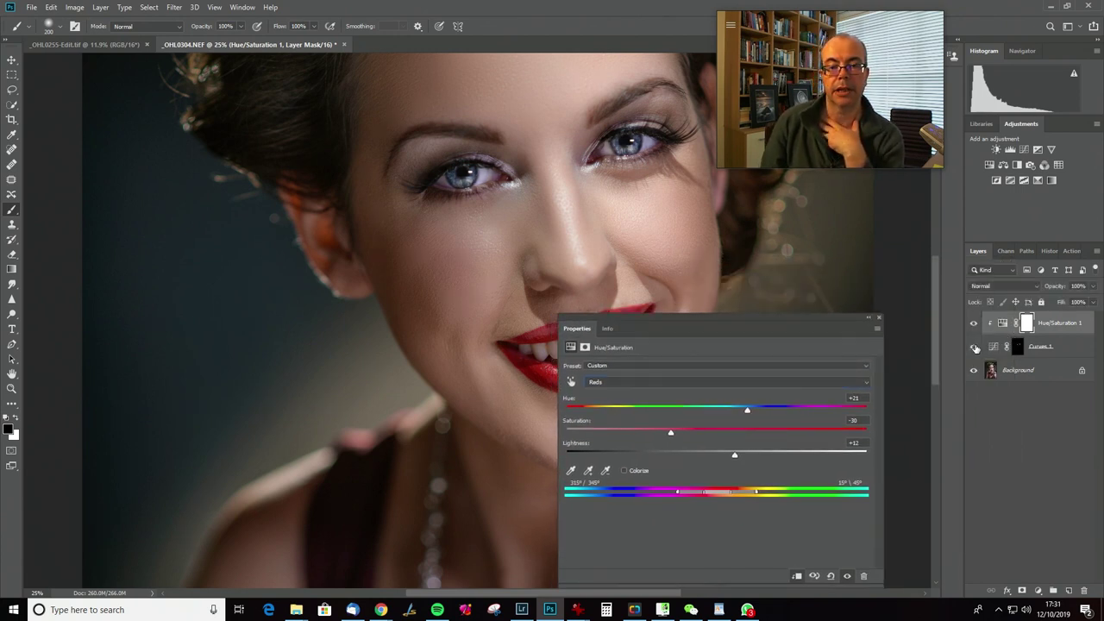
click(974, 346)
click(974, 347)
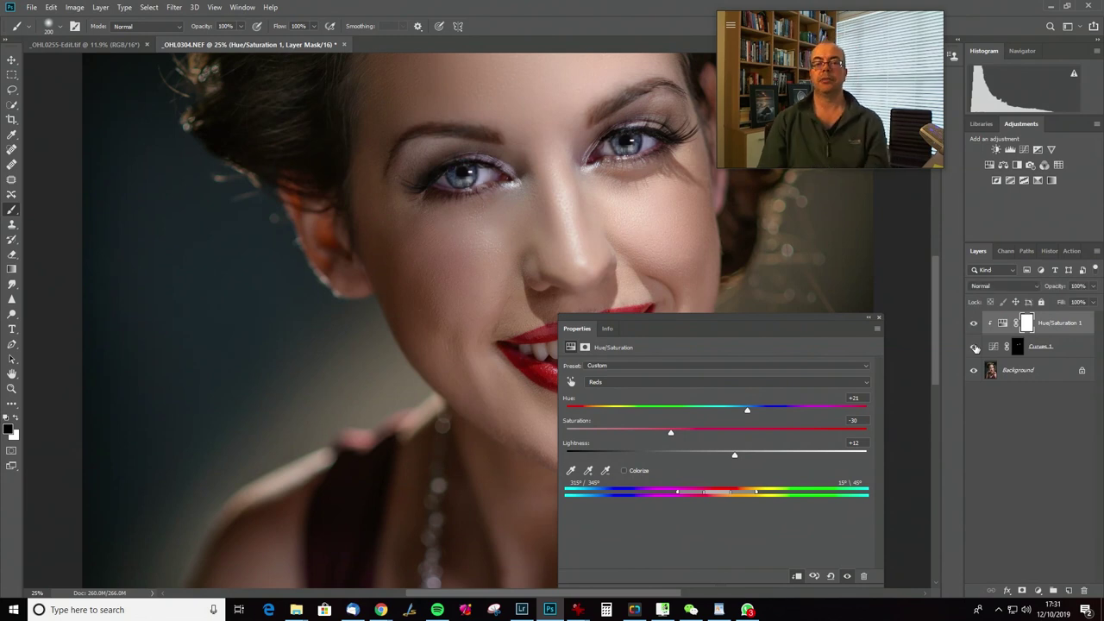
key(ctrl+0)
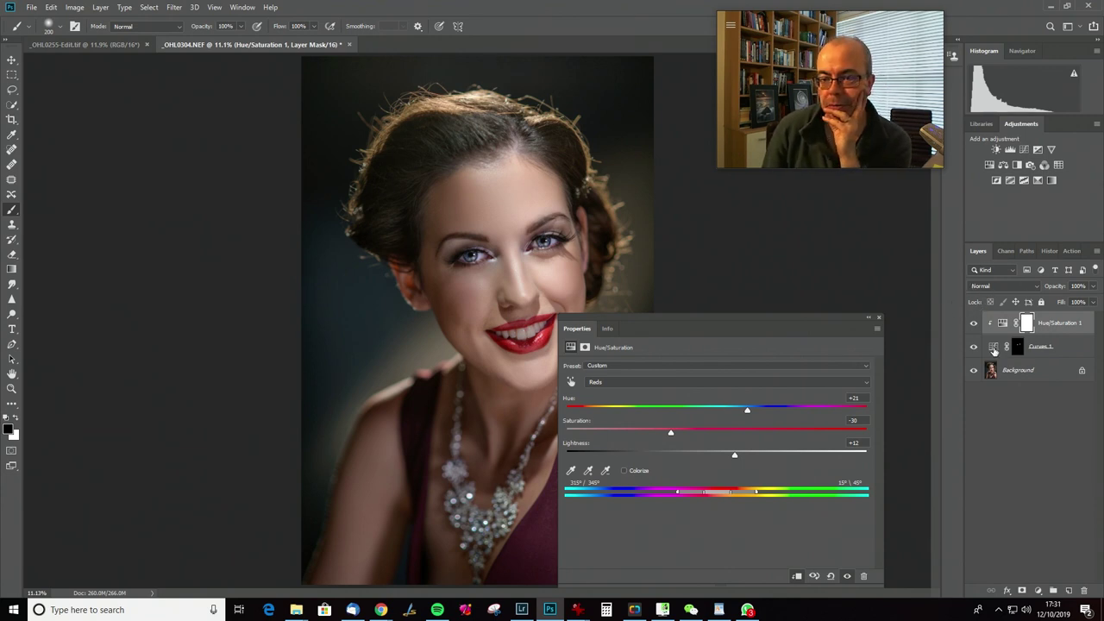
Soften the Curves 1 curve, placing the shadow point at input 18, output 19 and the highlight point at input 160, output 204
click(1037, 349)
drag(736, 318, 854, 201)
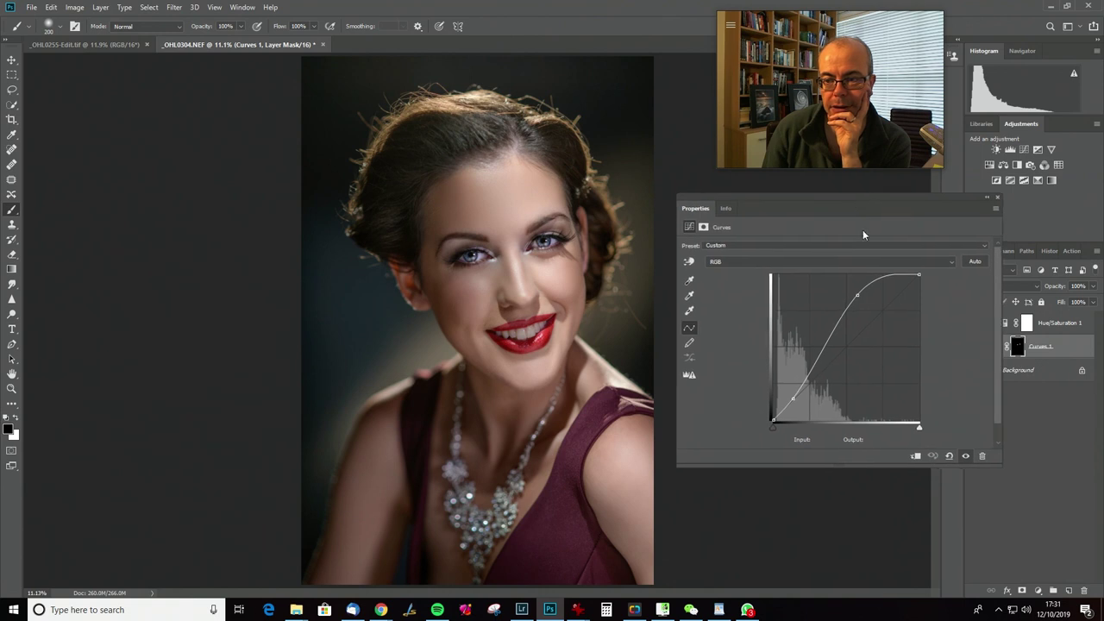
drag(857, 296, 860, 302)
drag(793, 399, 784, 409)
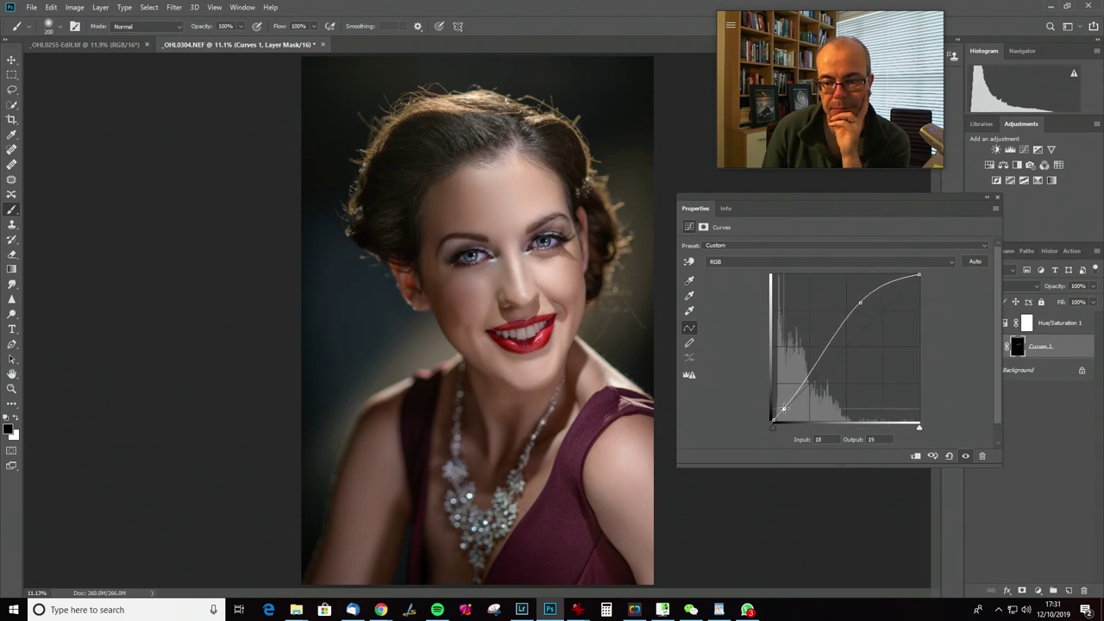
drag(863, 300, 863, 302)
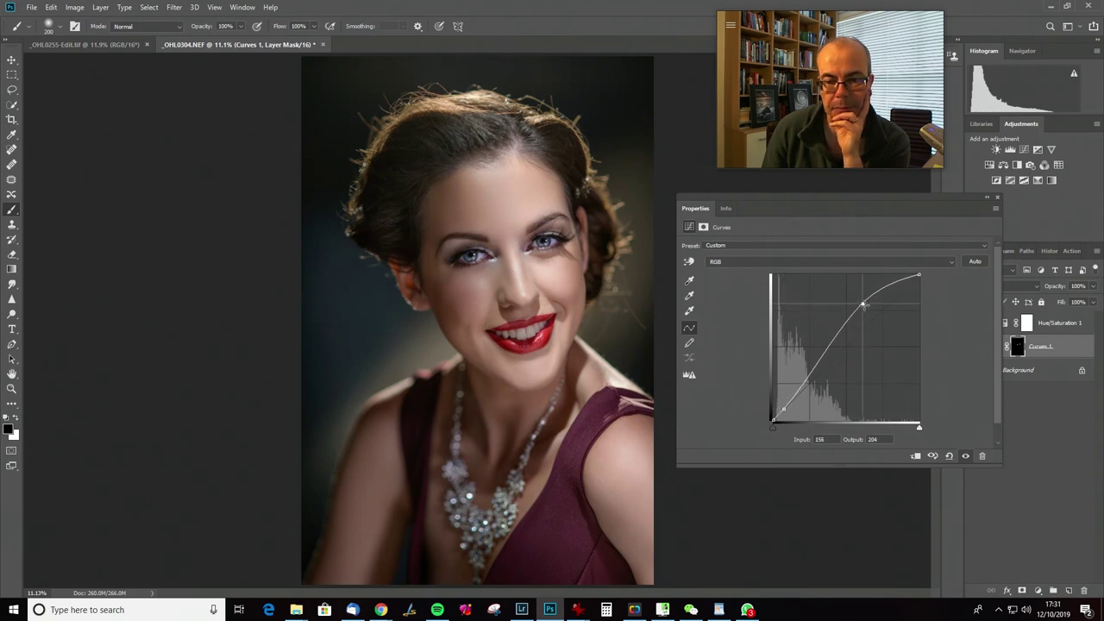
drag(870, 207, 730, 336)
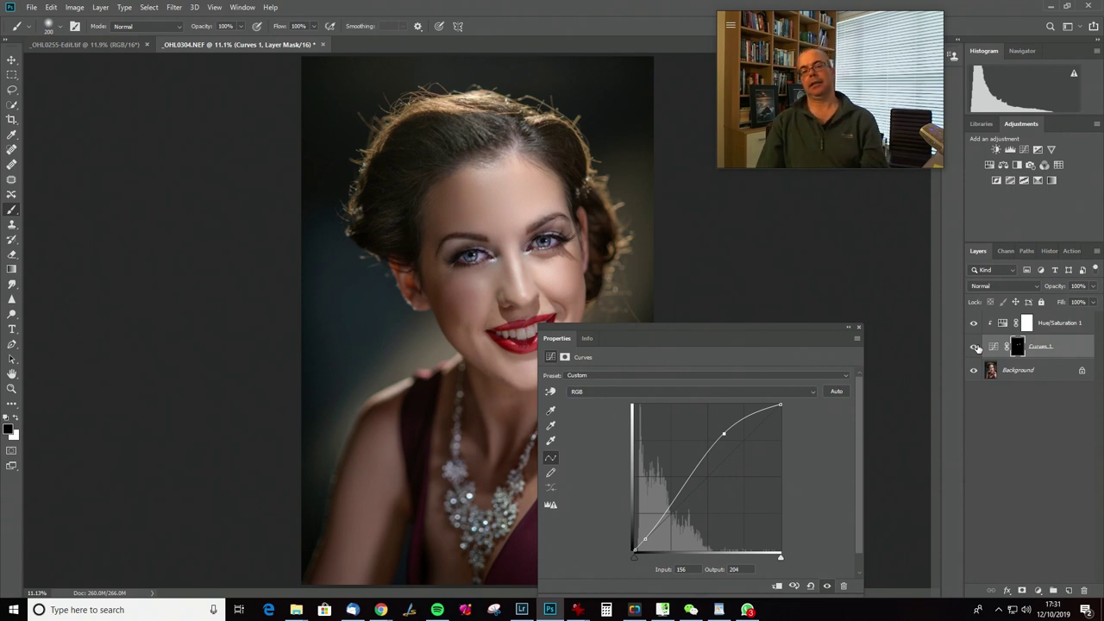
drag(727, 435, 730, 435)
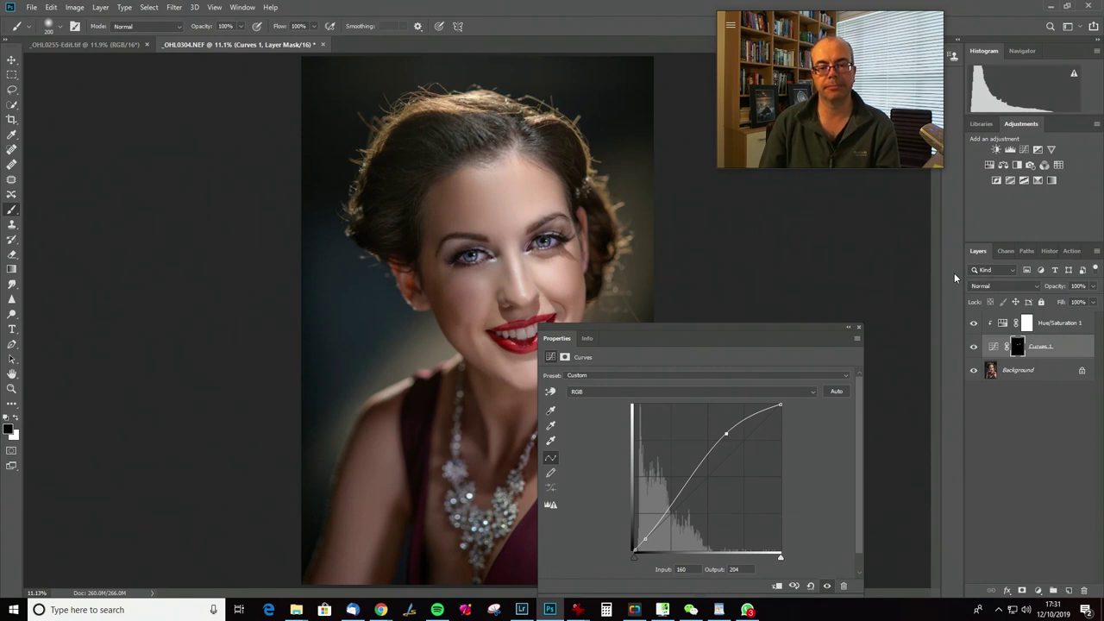
Flatten the image into a single Background layer and clear the Properties panel away from the portrait
click(101, 7)
click(147, 445)
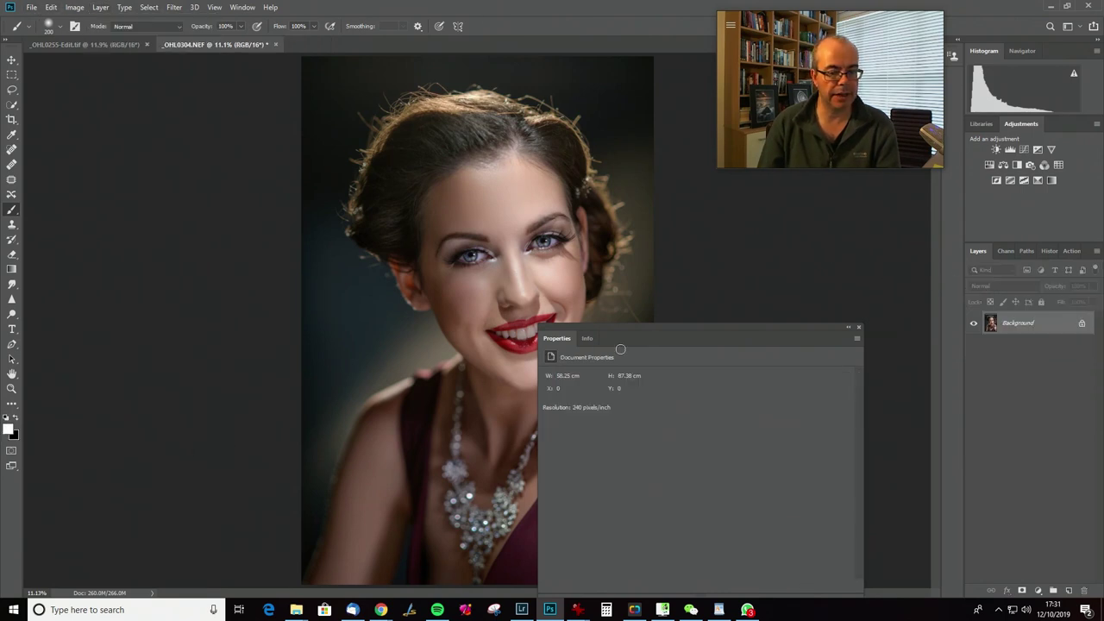
drag(826, 326, 988, 313)
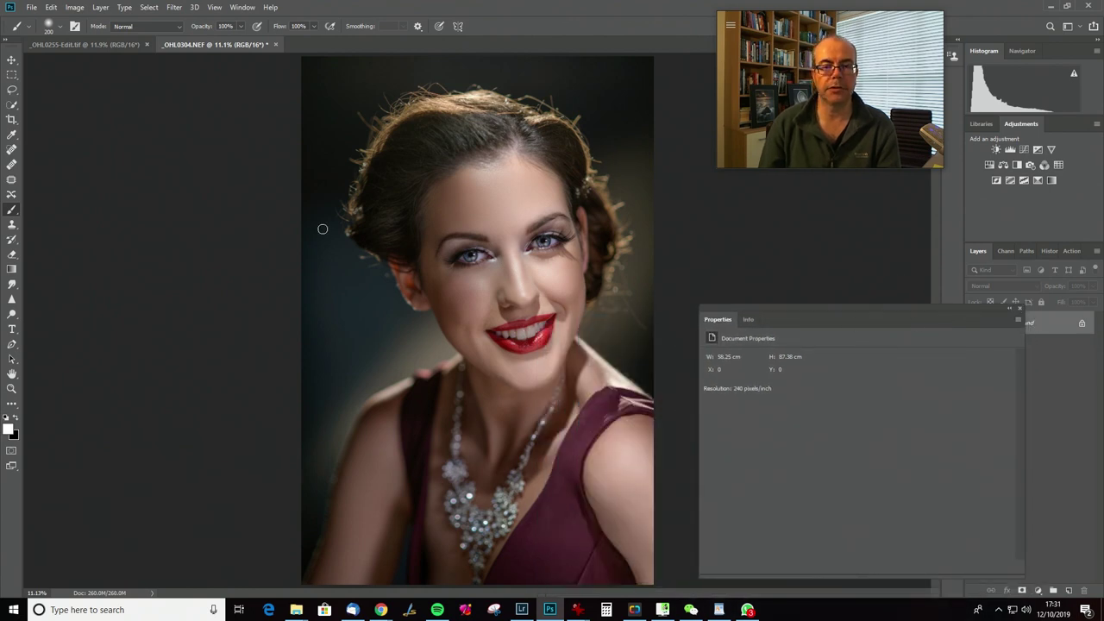
Remove the stray hair strand in the background beside the woman's lower hair with the content-aware Spot Healing Brush
click(12, 151)
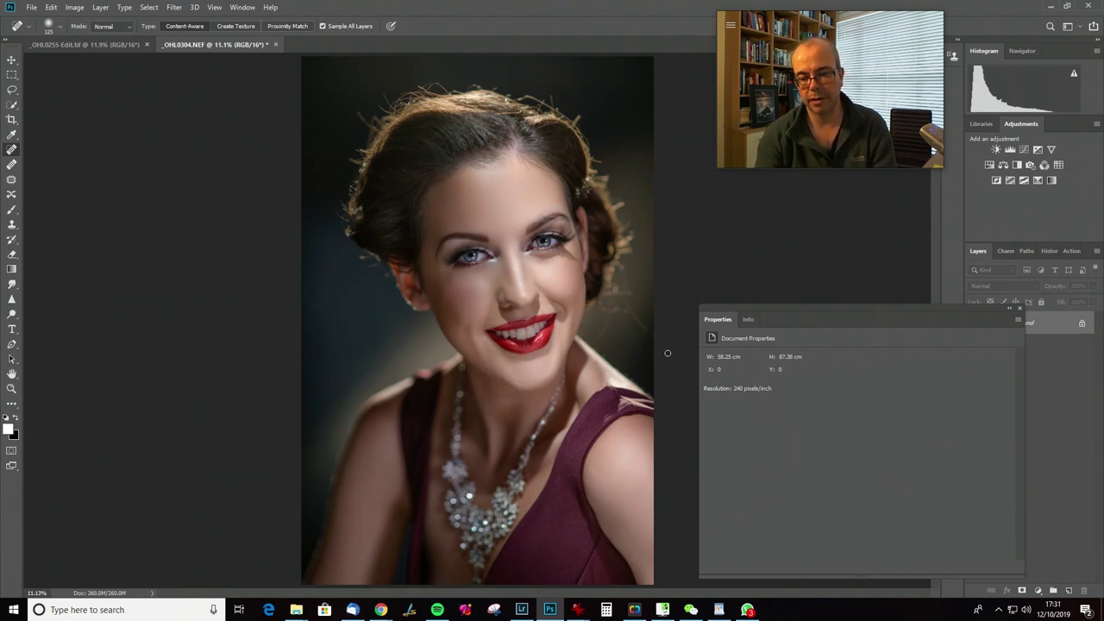
key(ctrl+plus)
key(ctrl+plus)
key(ctrl+plus)
key(ctrl+plus)
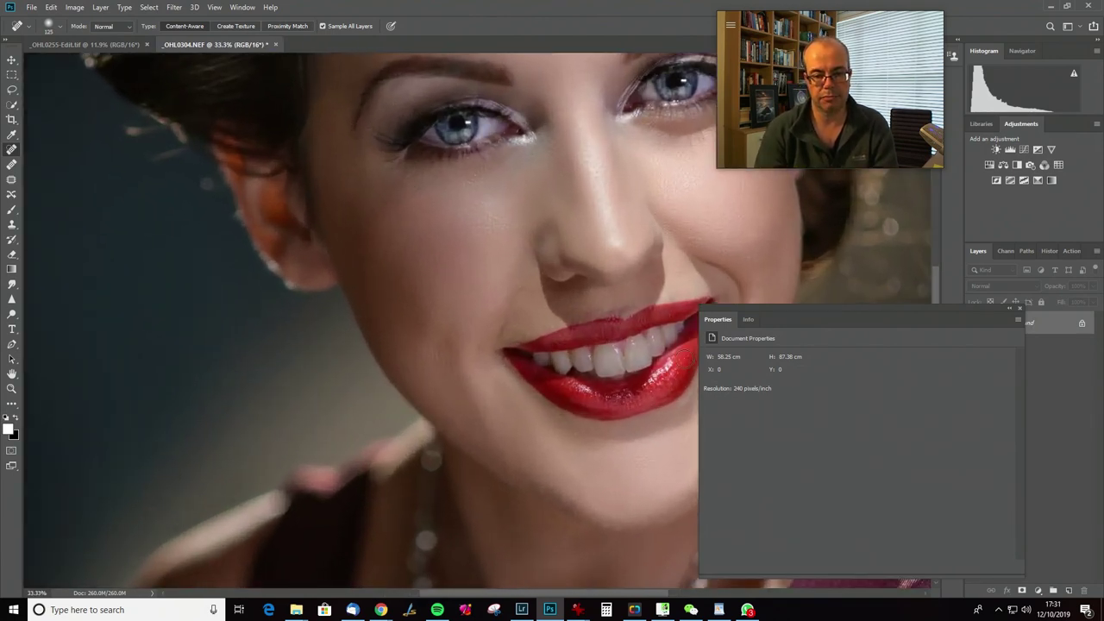
drag(492, 337, 216, 402)
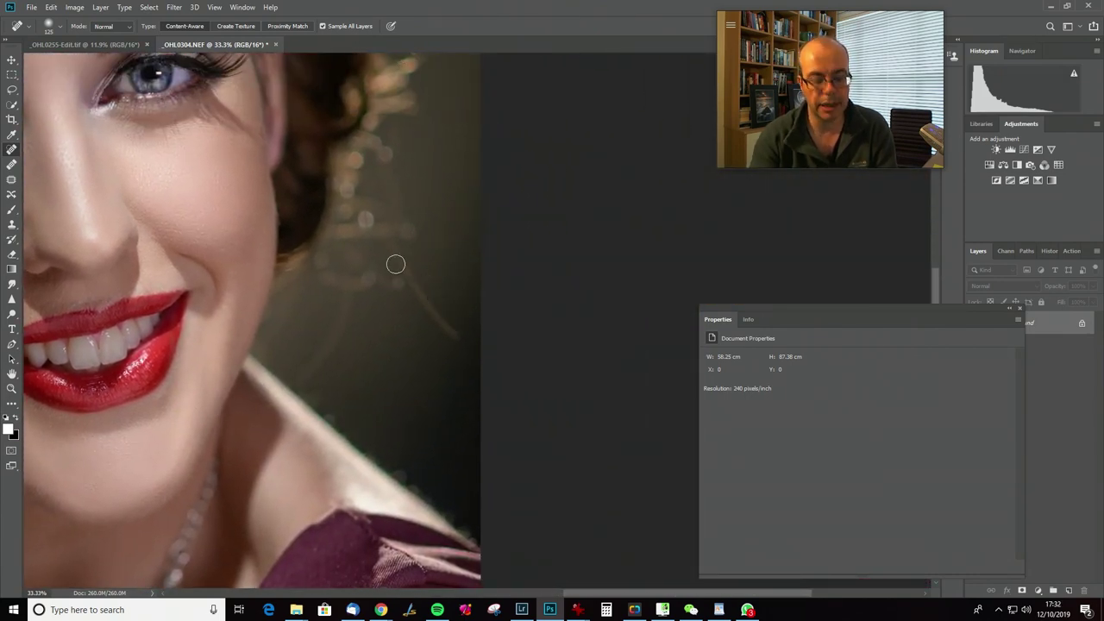
scroll(405, 214, up, 5)
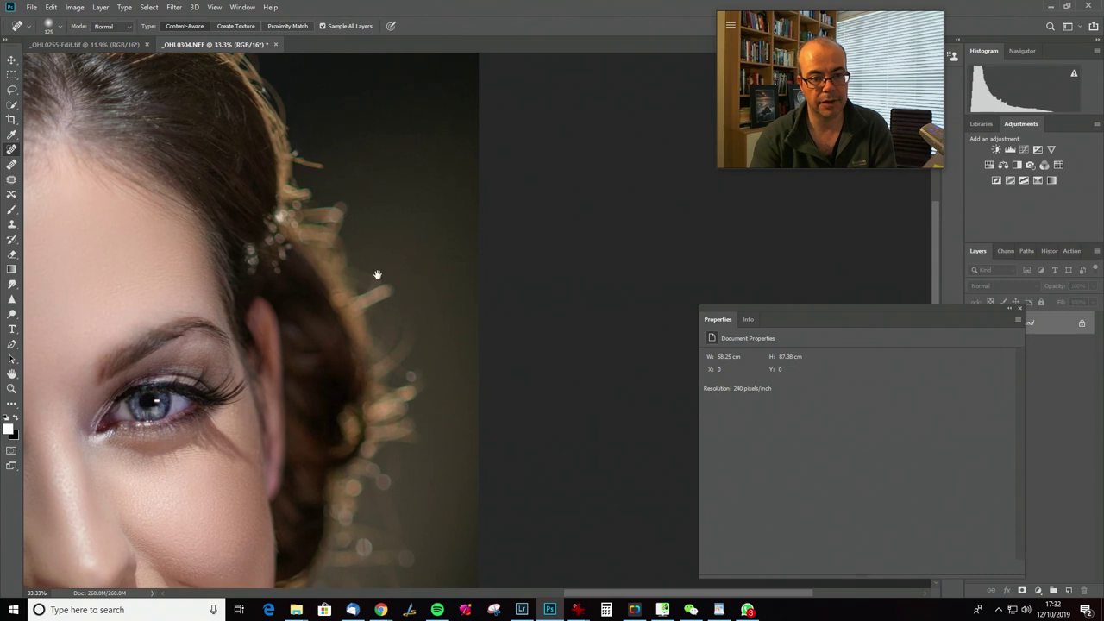
scroll(329, 427, down, 5)
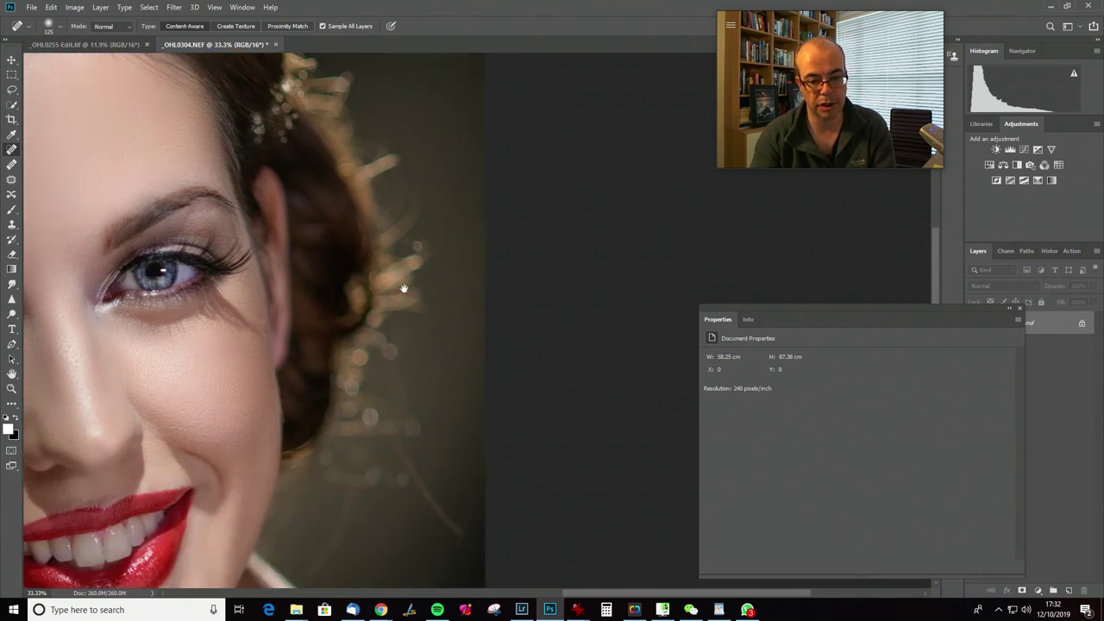
drag(421, 301, 482, 365)
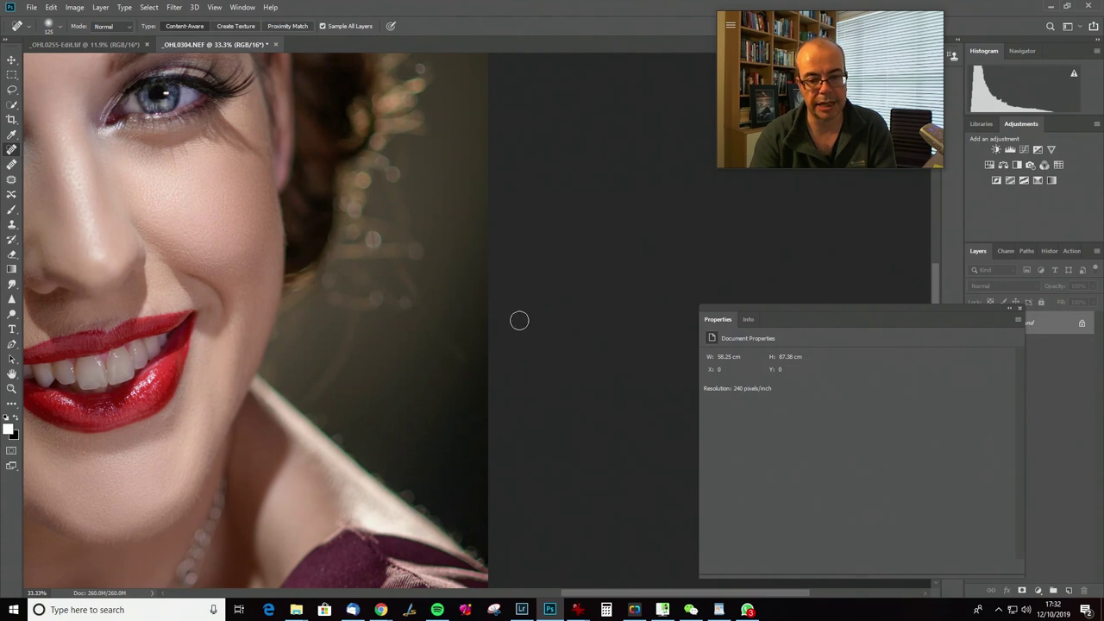
drag(426, 311, 470, 364)
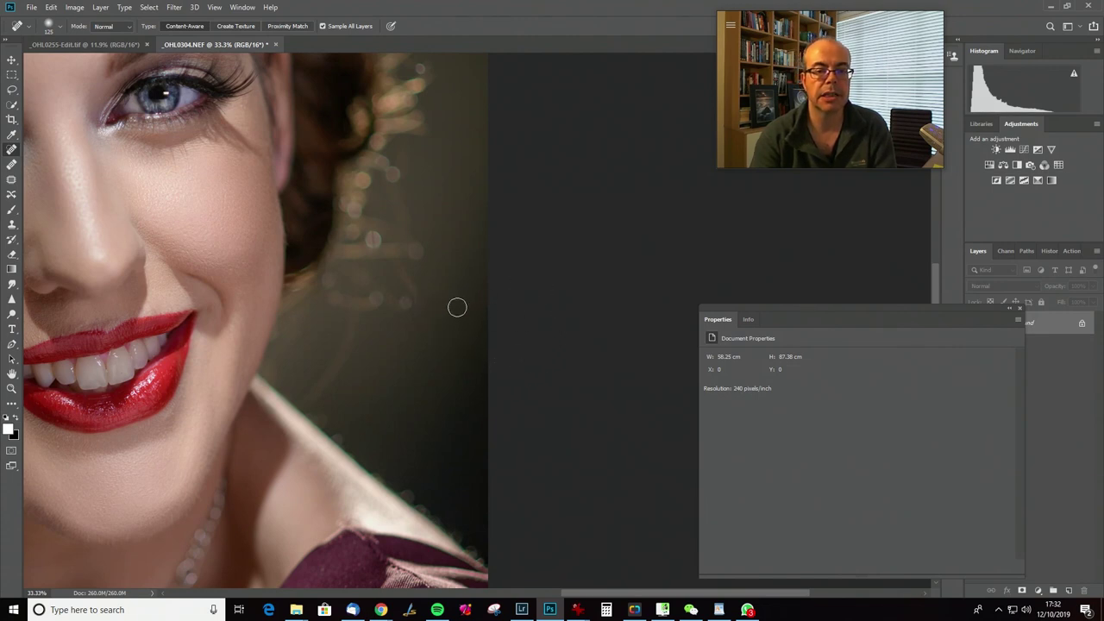
drag(421, 305, 444, 321)
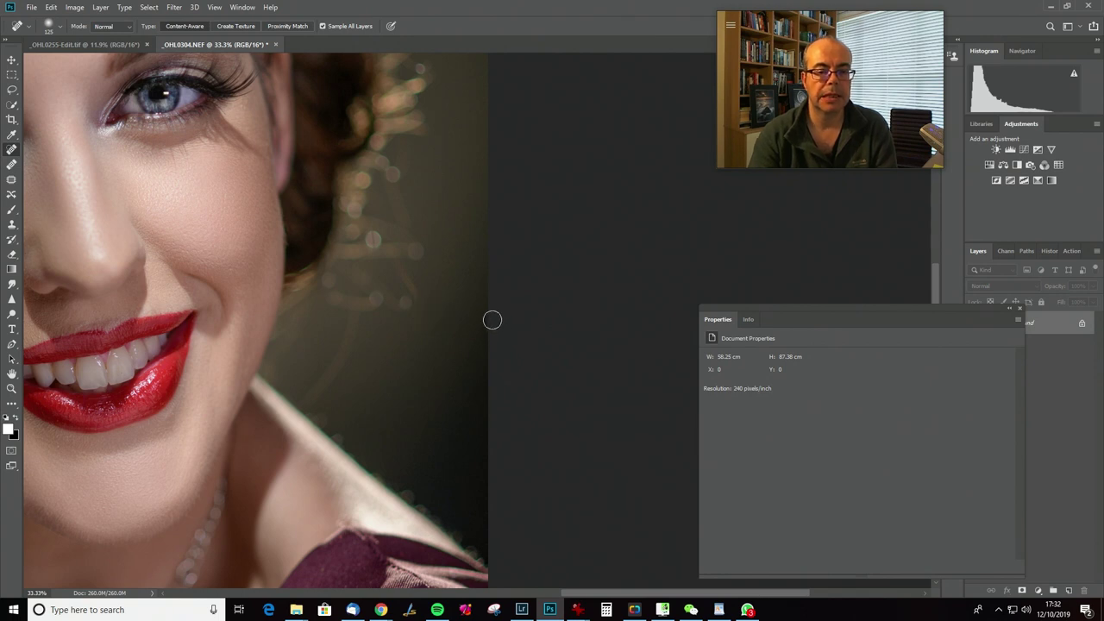
Heal away the stray hair sticking out at the upper left of the woman's head and check the whole portrait
drag(410, 359, 739, 283)
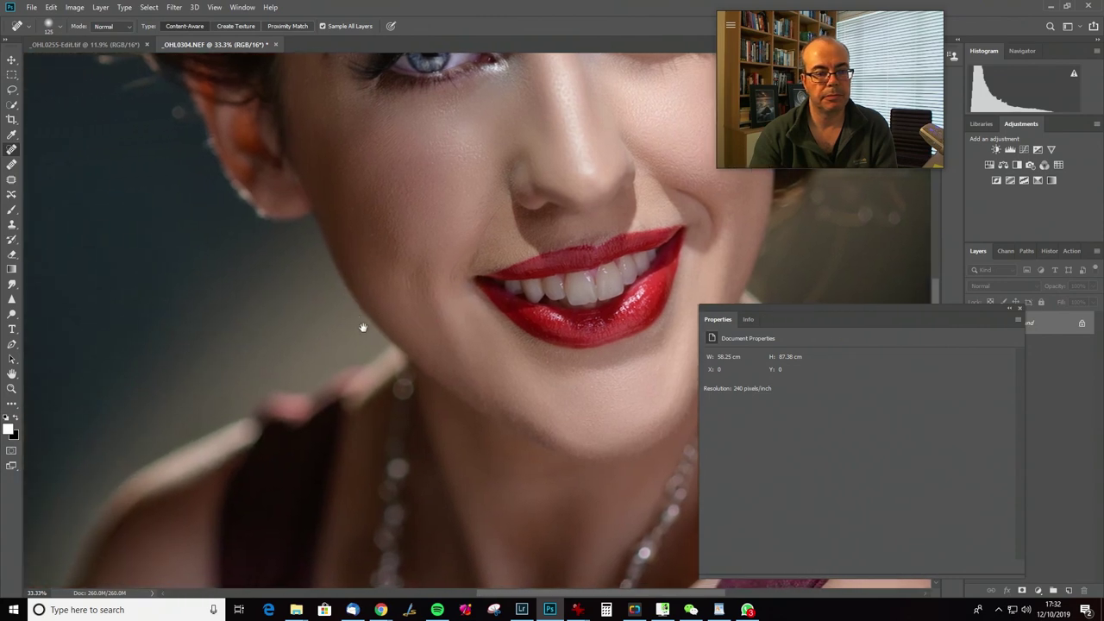
scroll(358, 362, up, 10)
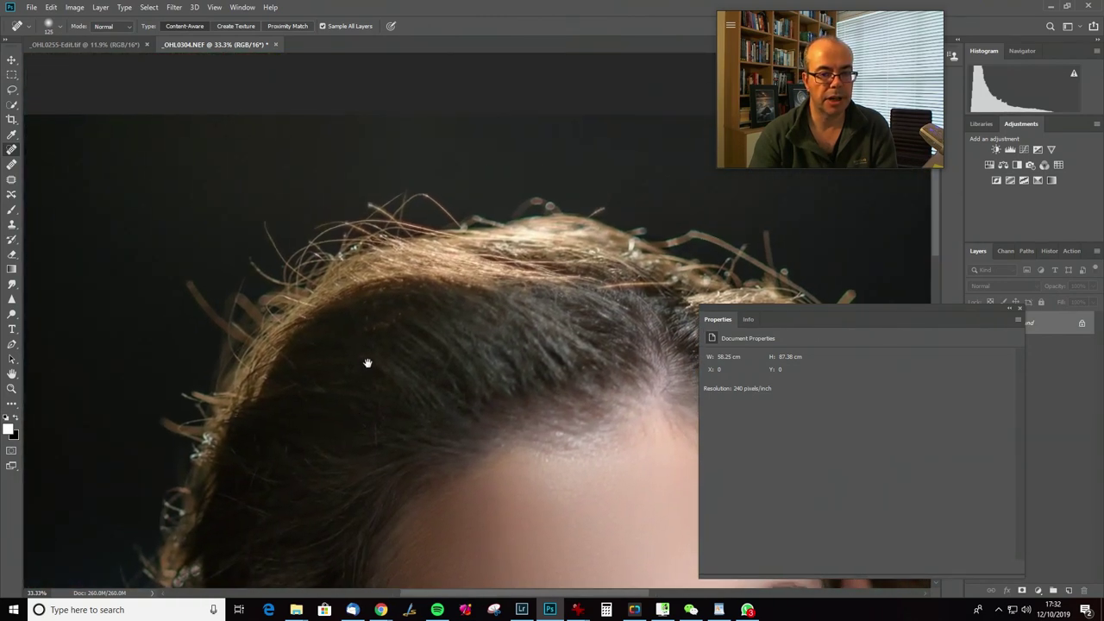
drag(191, 286, 207, 318)
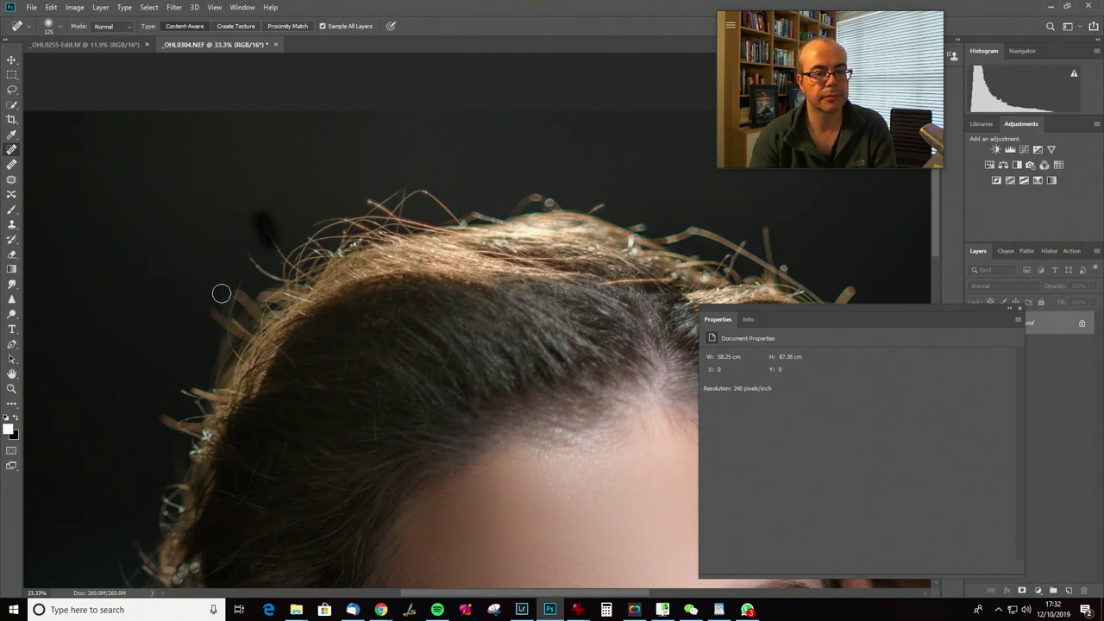
drag(282, 302, 160, 306)
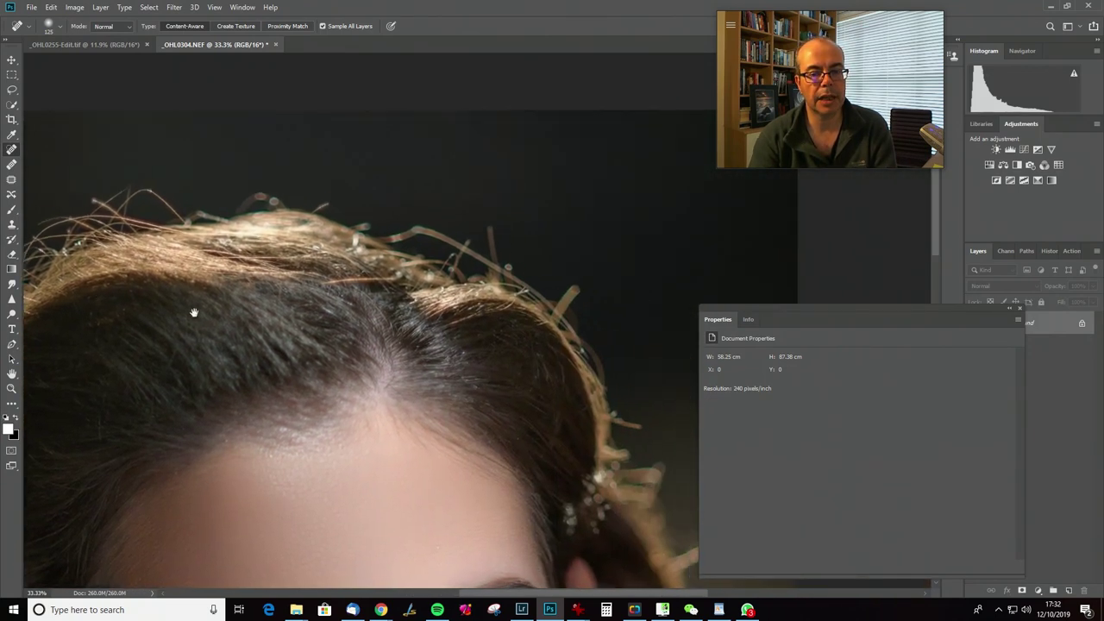
key(ctrl+0)
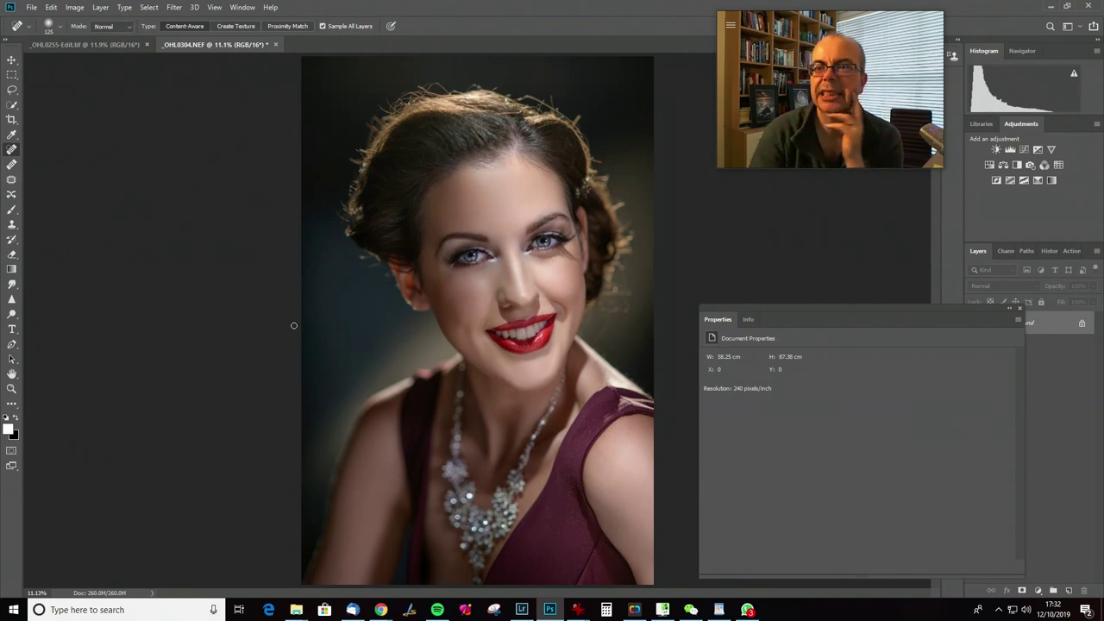
Add a new Hue/Saturation adjustment layer above the Background and target its Reds range
click(1003, 165)
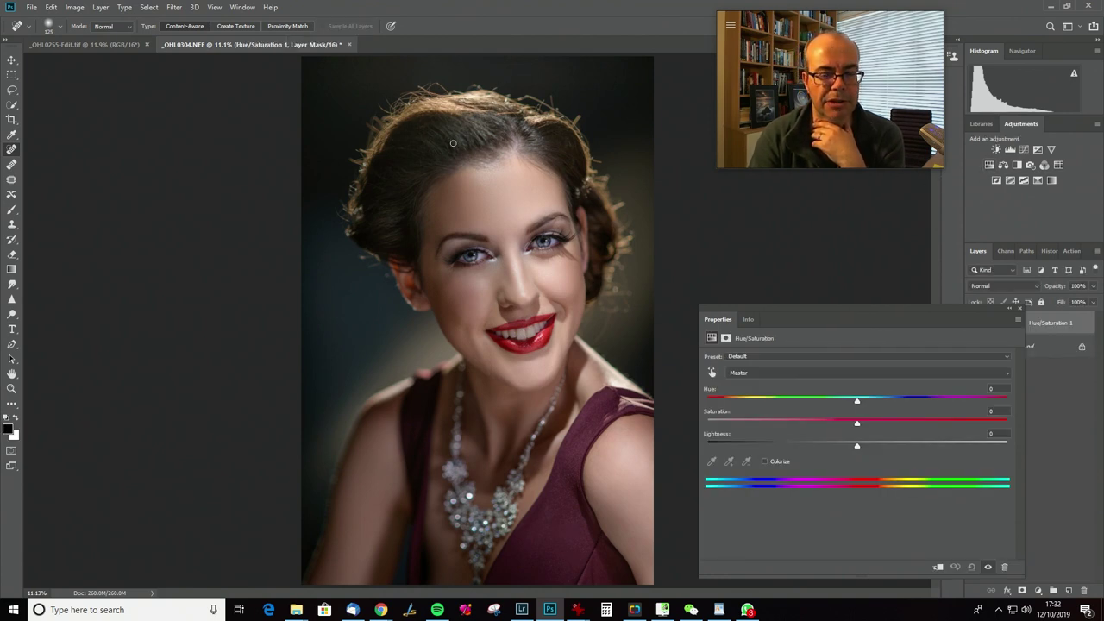
drag(862, 305, 822, 201)
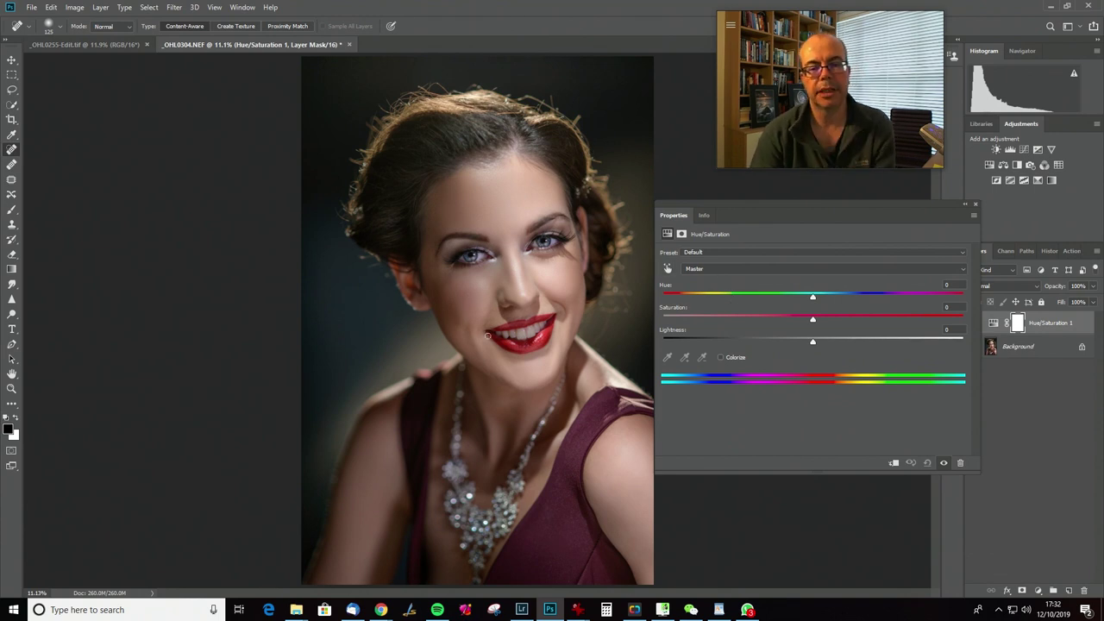
drag(863, 203, 851, 202)
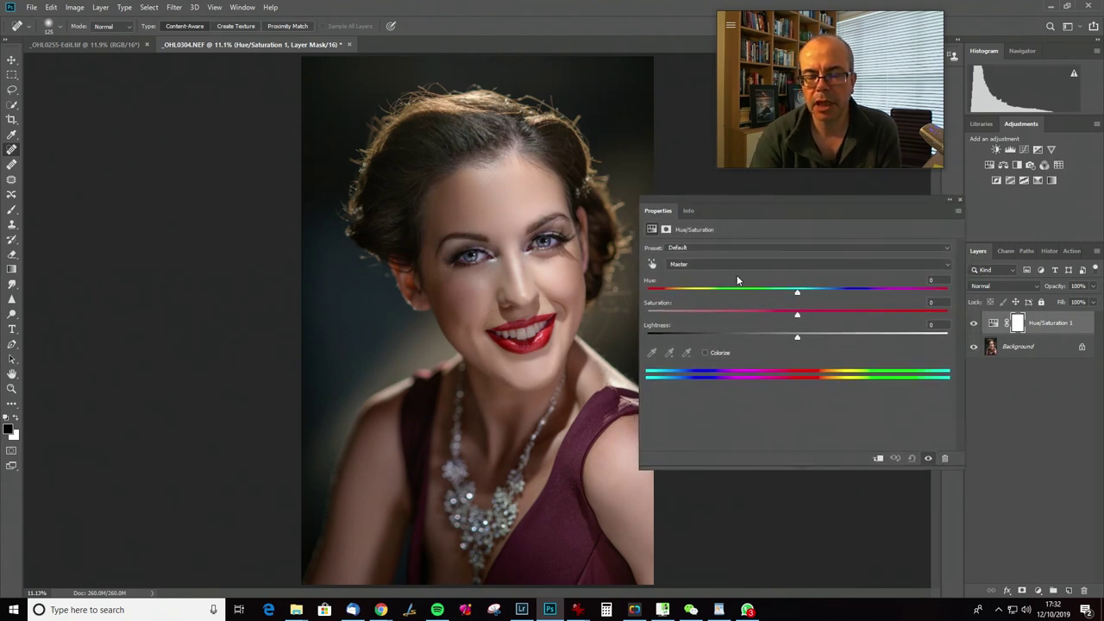
click(688, 262)
click(688, 281)
Shift the Reds range to 324°/354° and 24°\54° using hue -180 as a preview, and set the hue to +7
drag(778, 293, 645, 293)
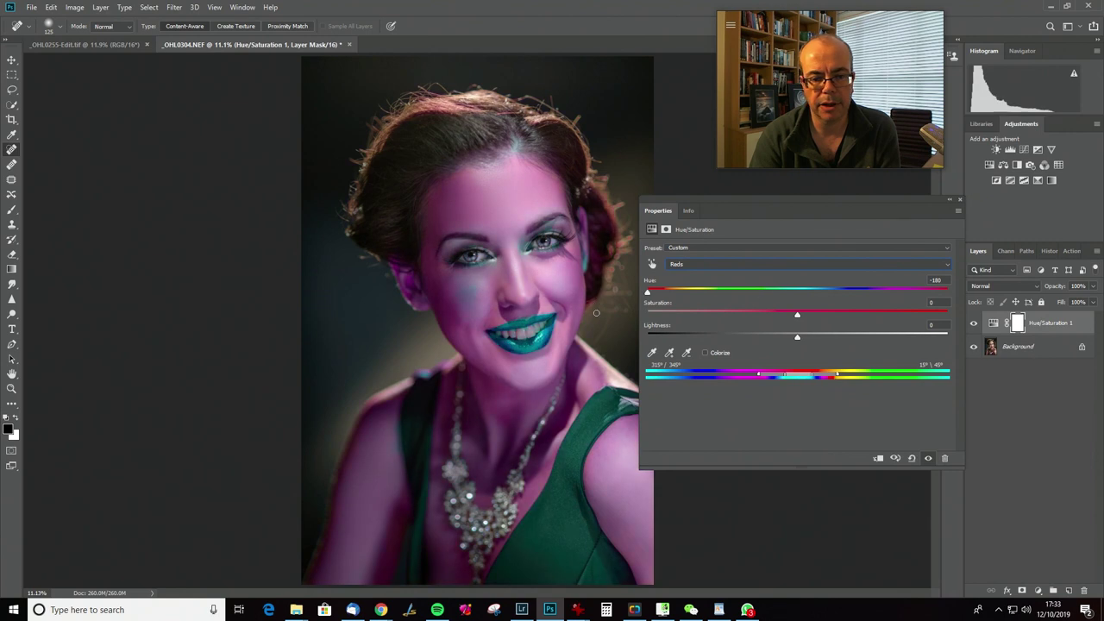
mouse_move(800, 379)
mouse_down()
mouse_move(784, 376)
mouse_move(809, 378)
mouse_up()
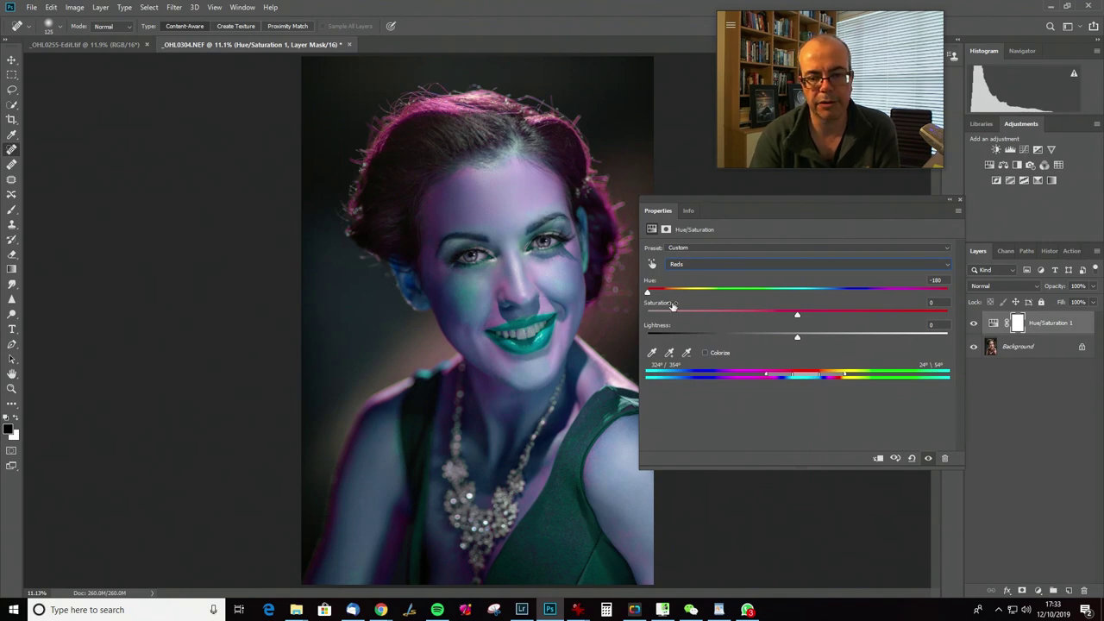
drag(647, 292, 809, 306)
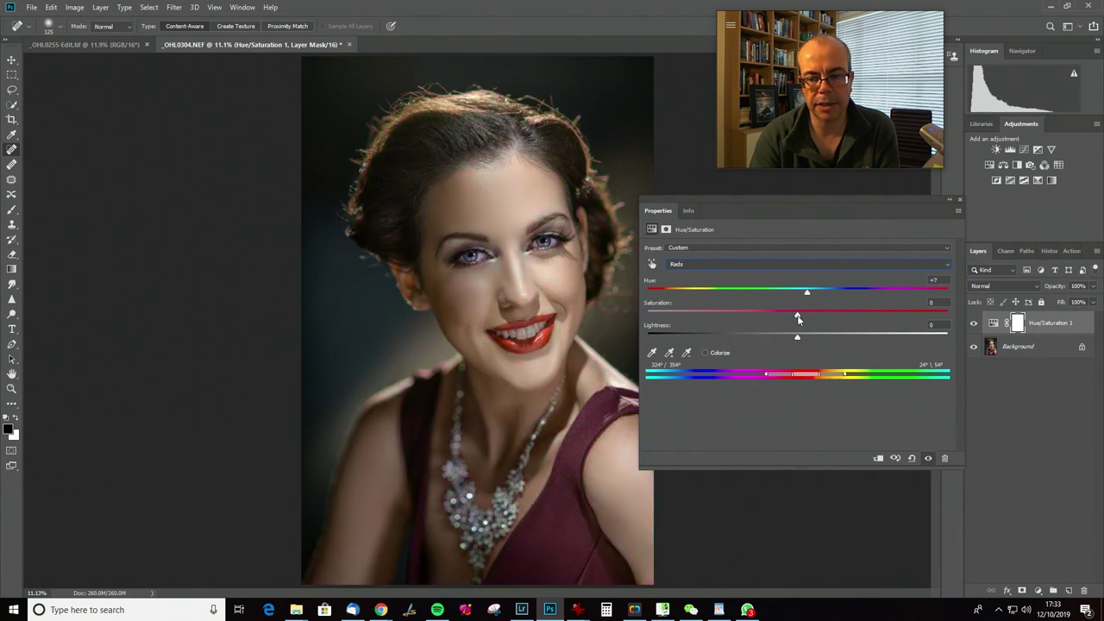
Try a lower saturation for the Reds, return it to 0 and set the lightness to -23
drag(796, 318, 773, 317)
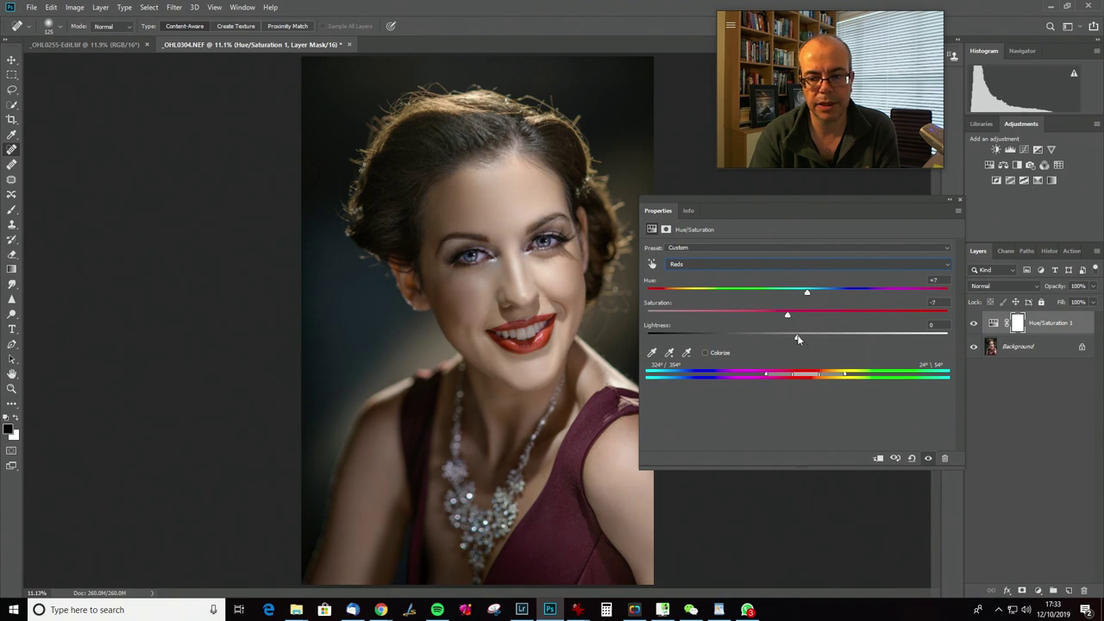
drag(745, 334, 797, 319)
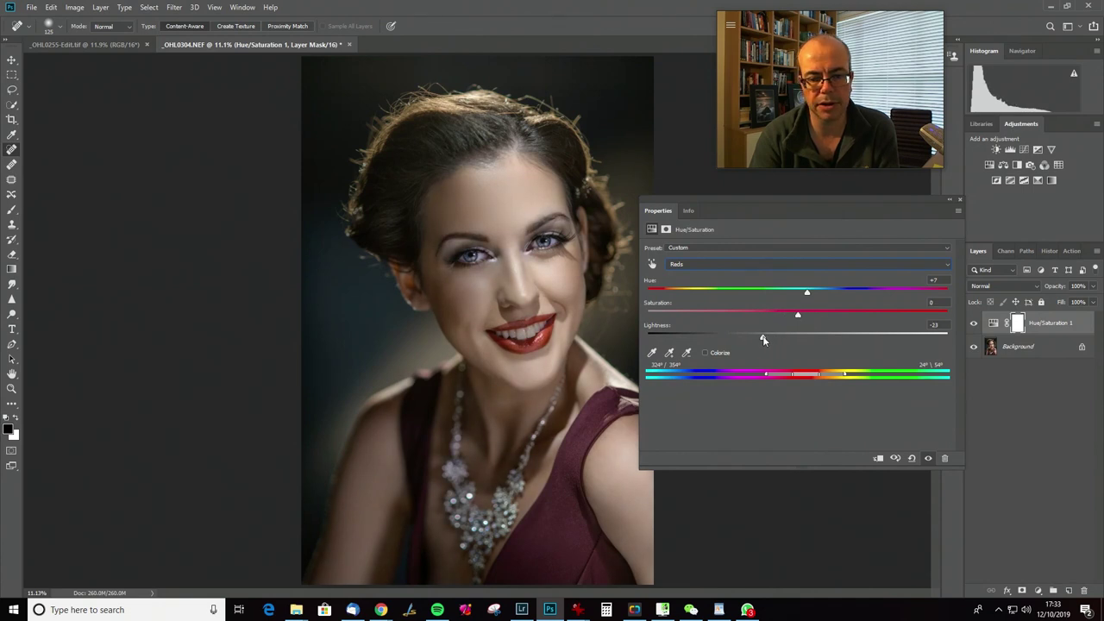
click(971, 324)
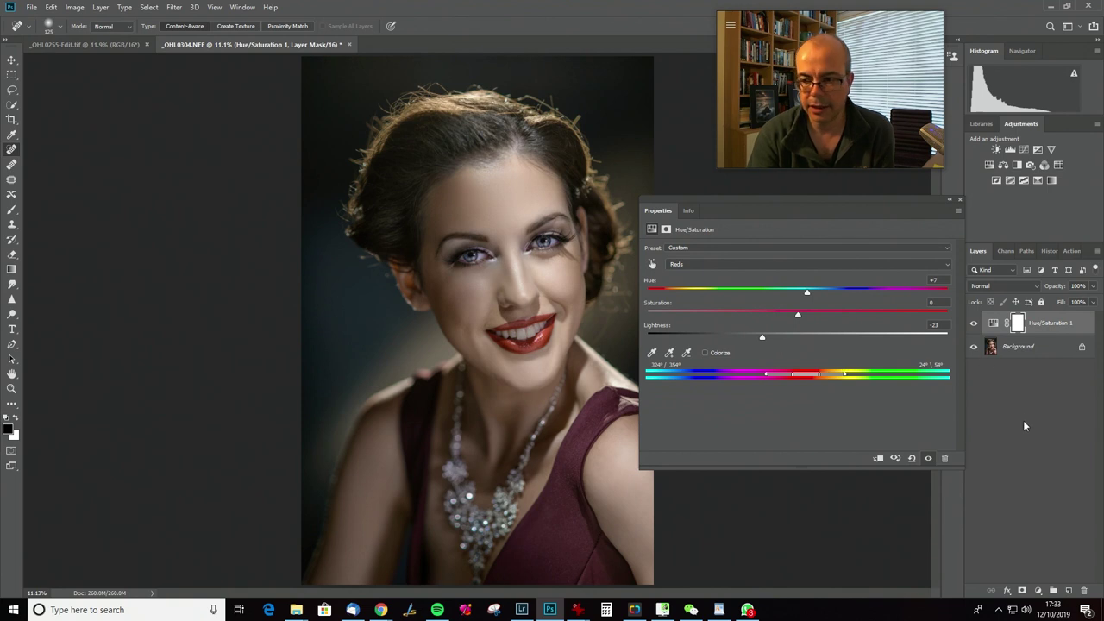
Invert the Hue/Saturation mask to black and brush white over the woman's red ear to limit the correction to it
key(ctrl+i)
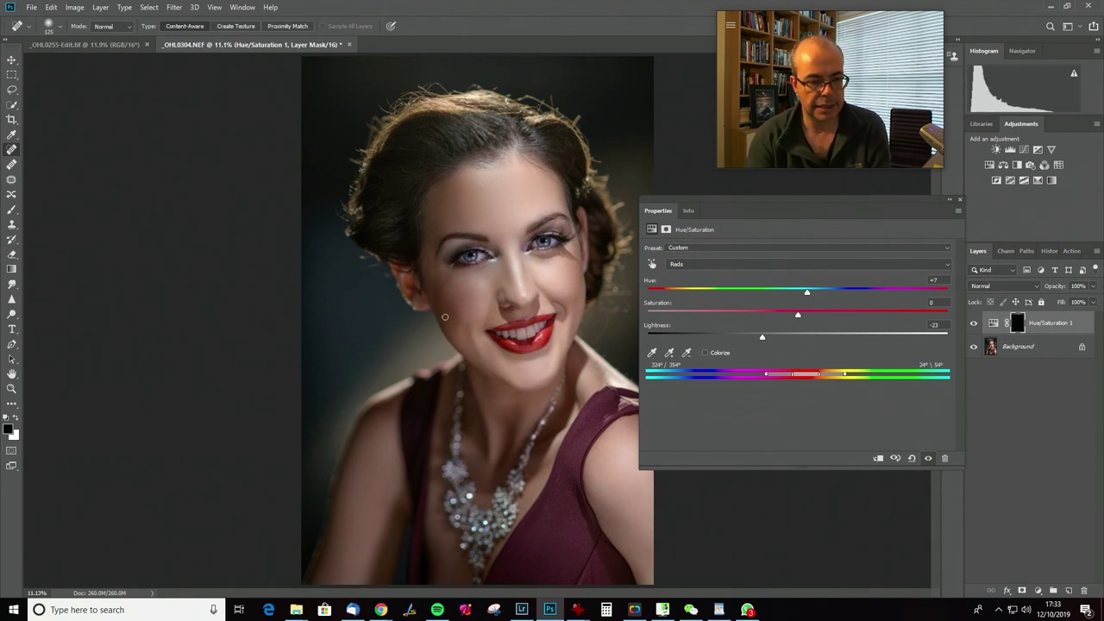
key(x)
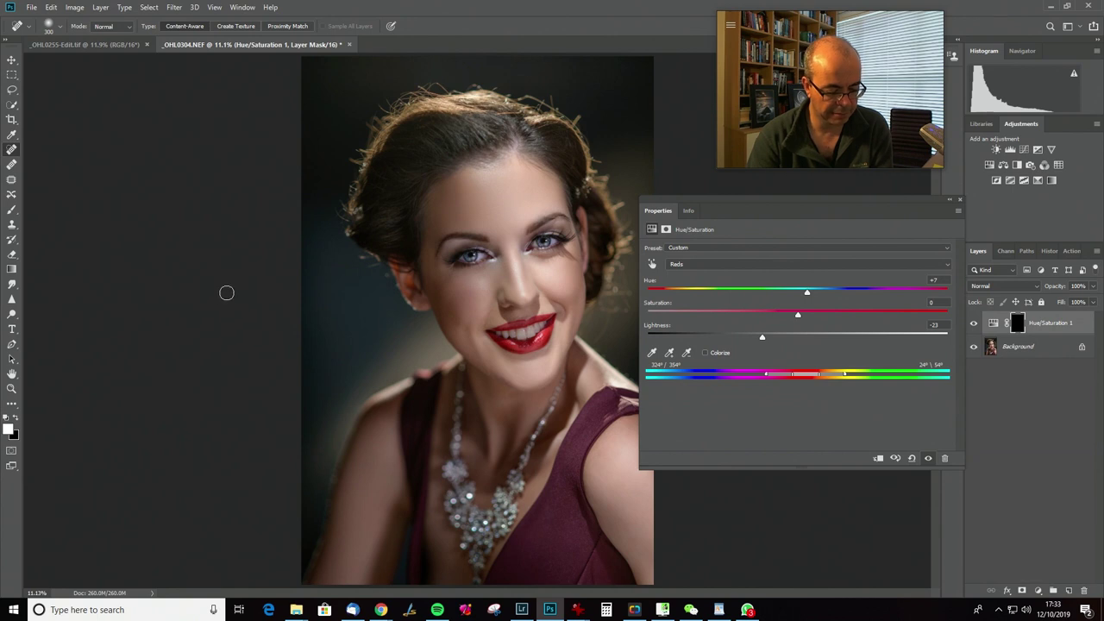
key(b)
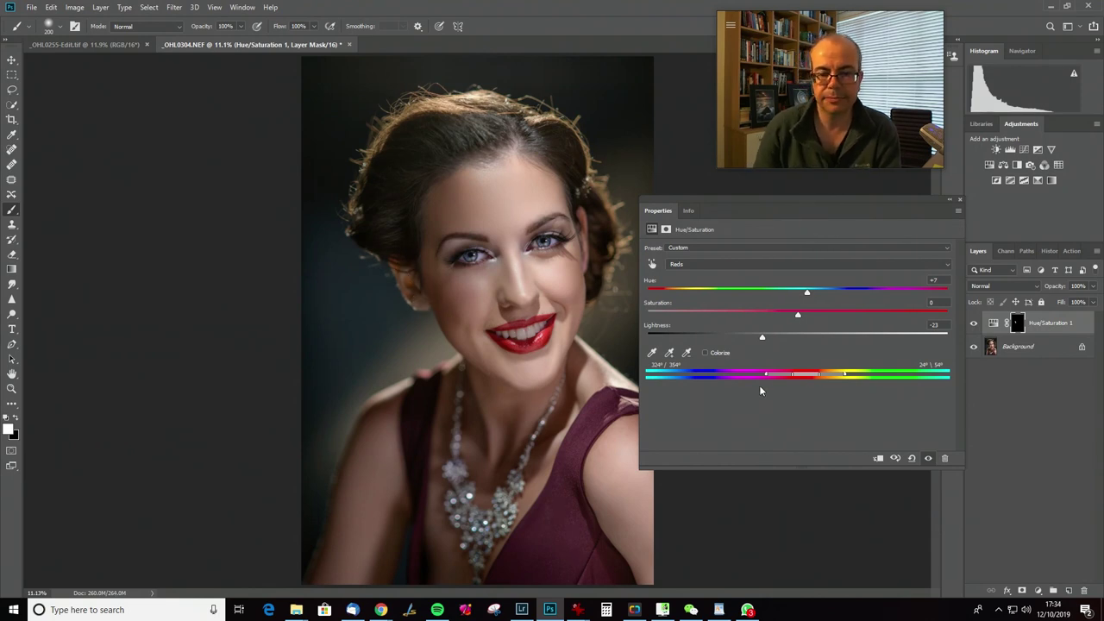
Narrow the Reds range to 12°/15° and 25°\27° using hue -180 as a preview, and set the hue to +5
drag(806, 296, 635, 295)
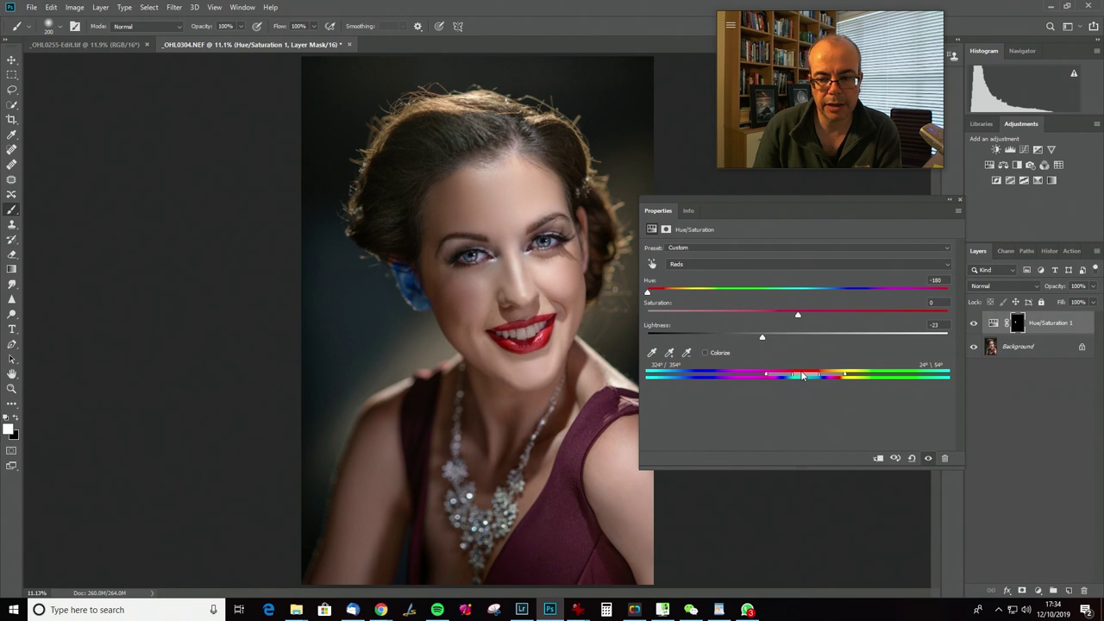
drag(840, 372, 821, 376)
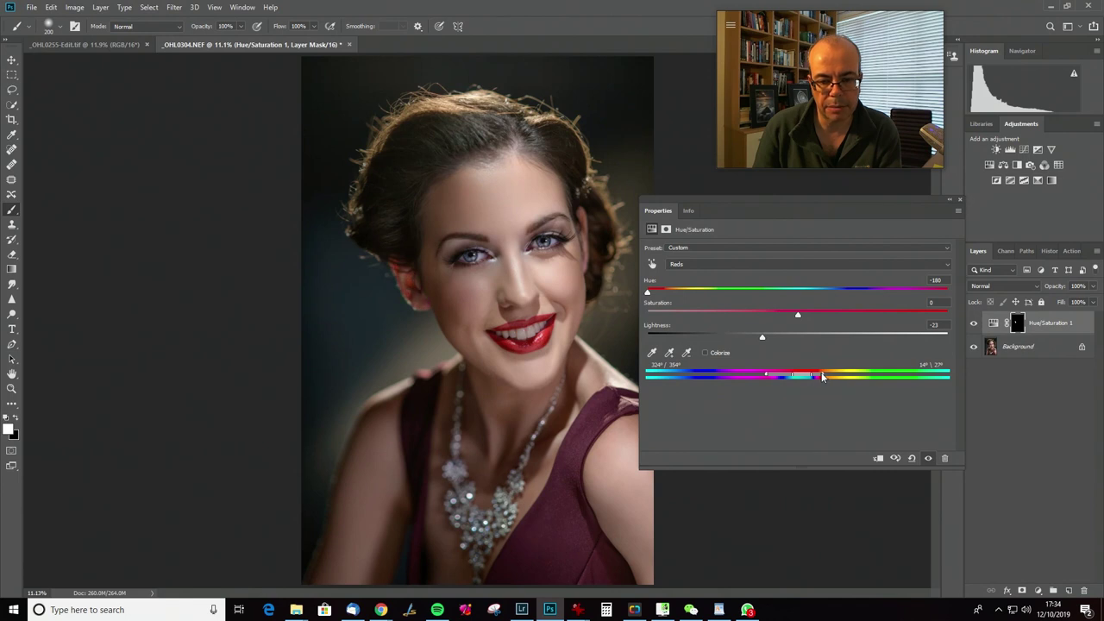
mouse_move(807, 378)
mouse_down()
mouse_move(767, 377)
mouse_move(786, 377)
mouse_up()
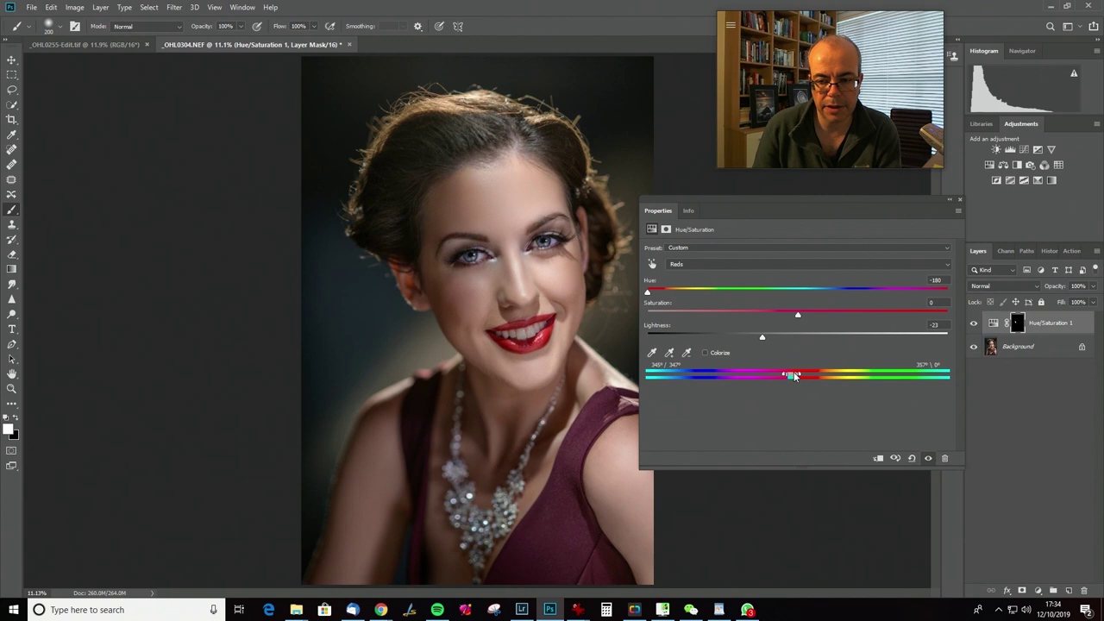
drag(790, 378, 821, 377)
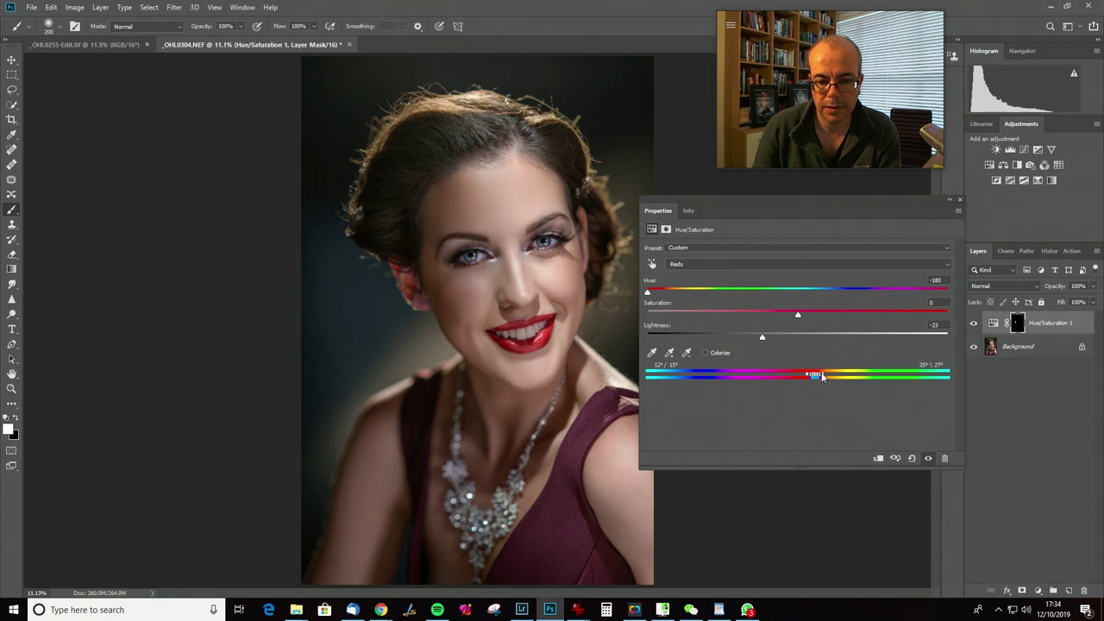
drag(649, 294, 803, 291)
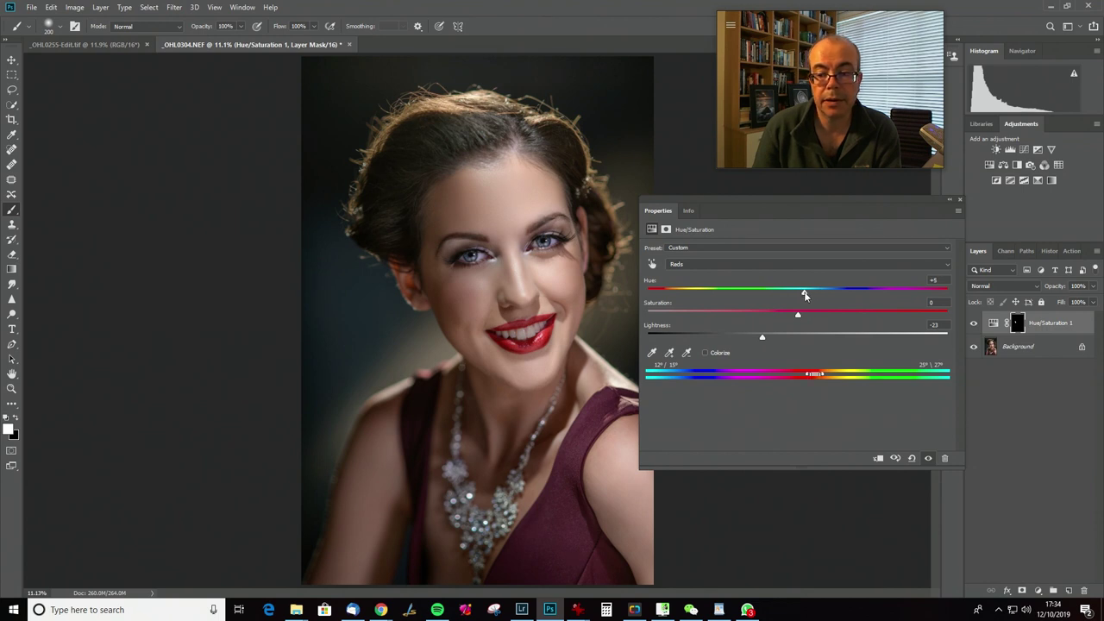
Add a Curves layer clipped to the Hue/Saturation layer and darken the midtones with a point at input 123, output 108
click(1023, 150)
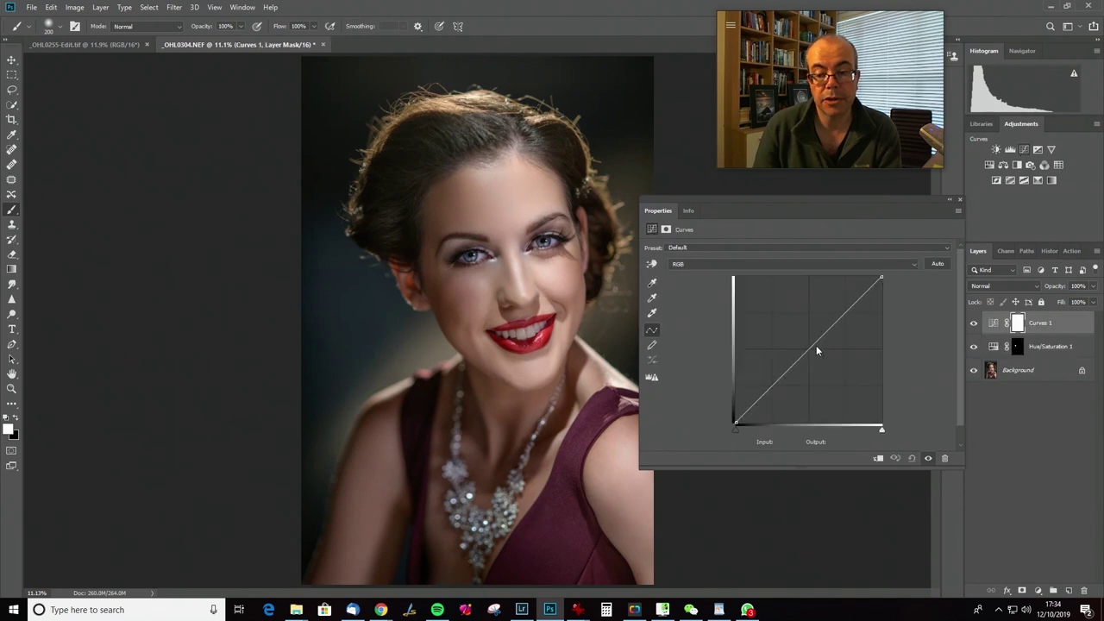
drag(808, 349, 804, 359)
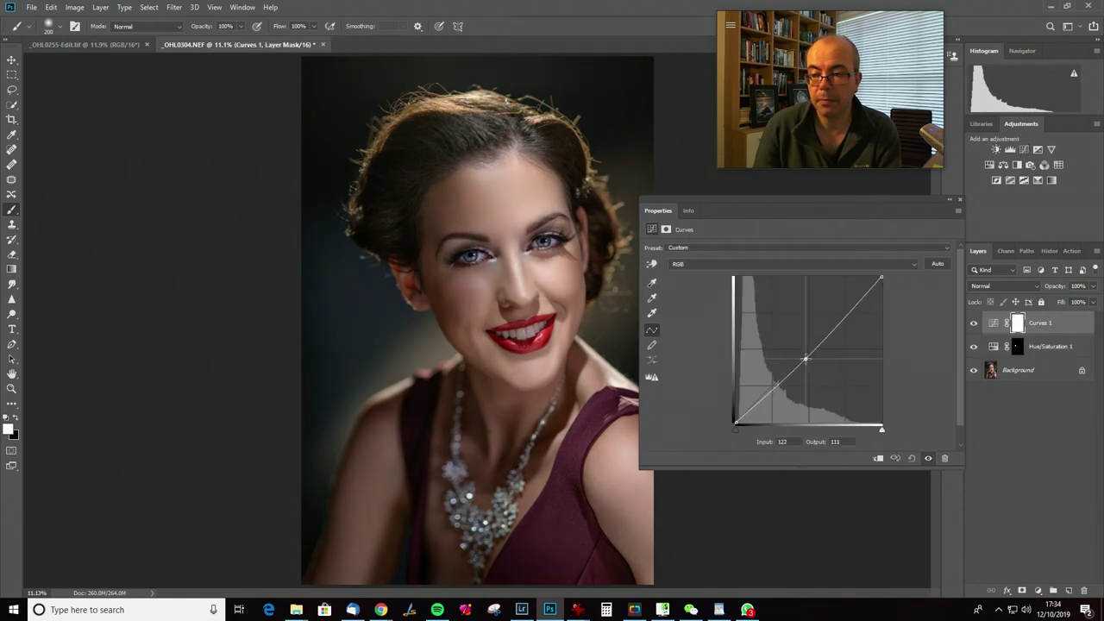
click(877, 458)
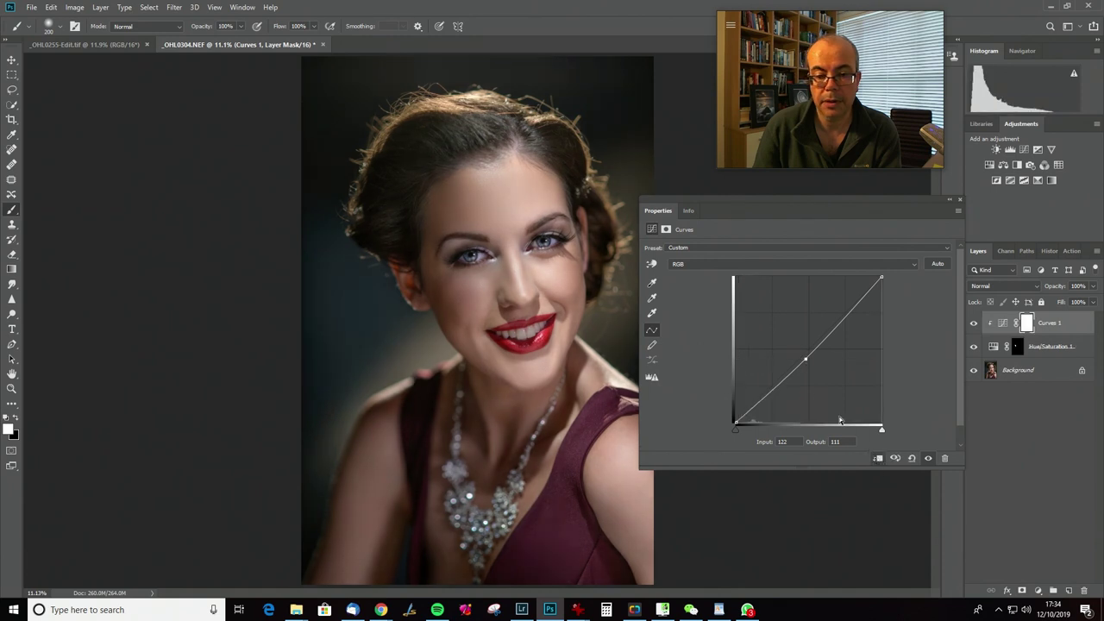
drag(804, 359, 806, 360)
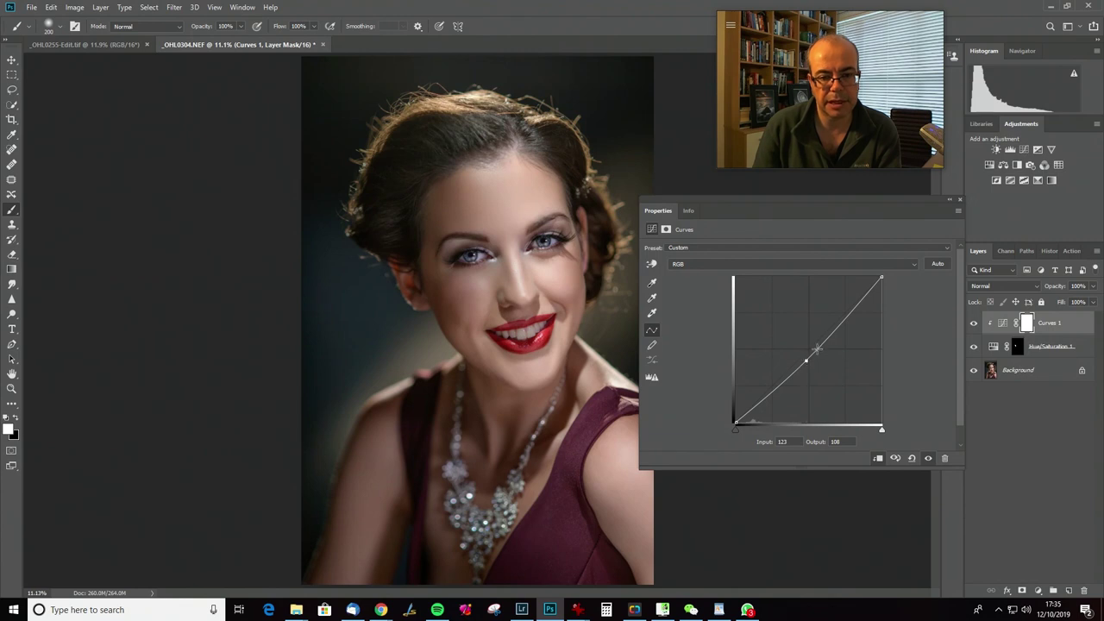
click(960, 199)
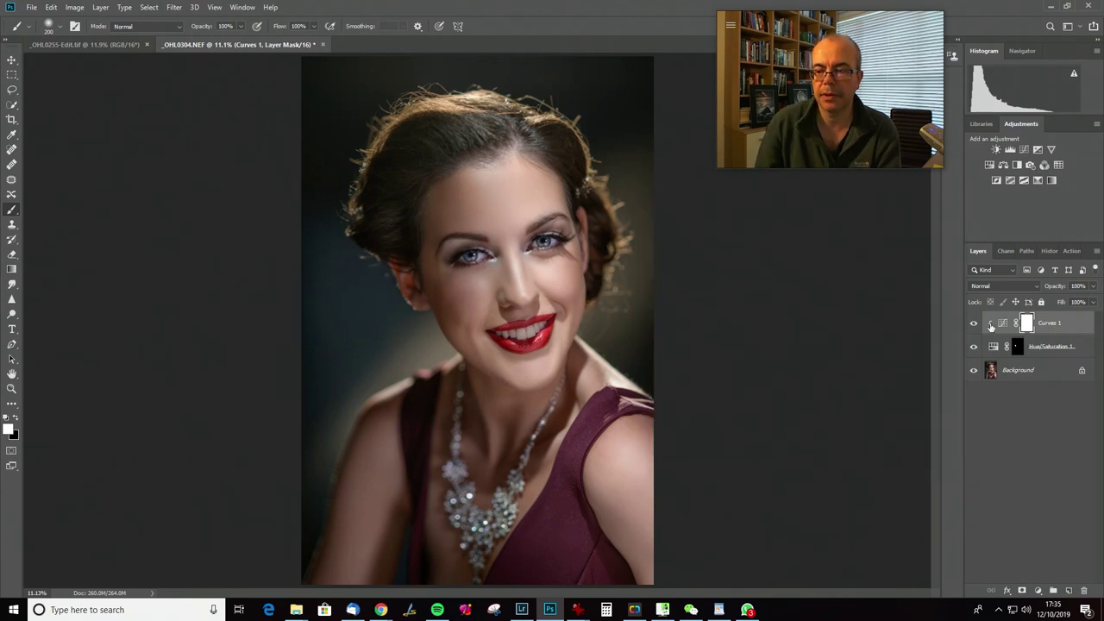
Target the Hue/Saturation mask with black as foreground colour and toggle the layer's visibility to compare the ear before and after
click(1018, 346)
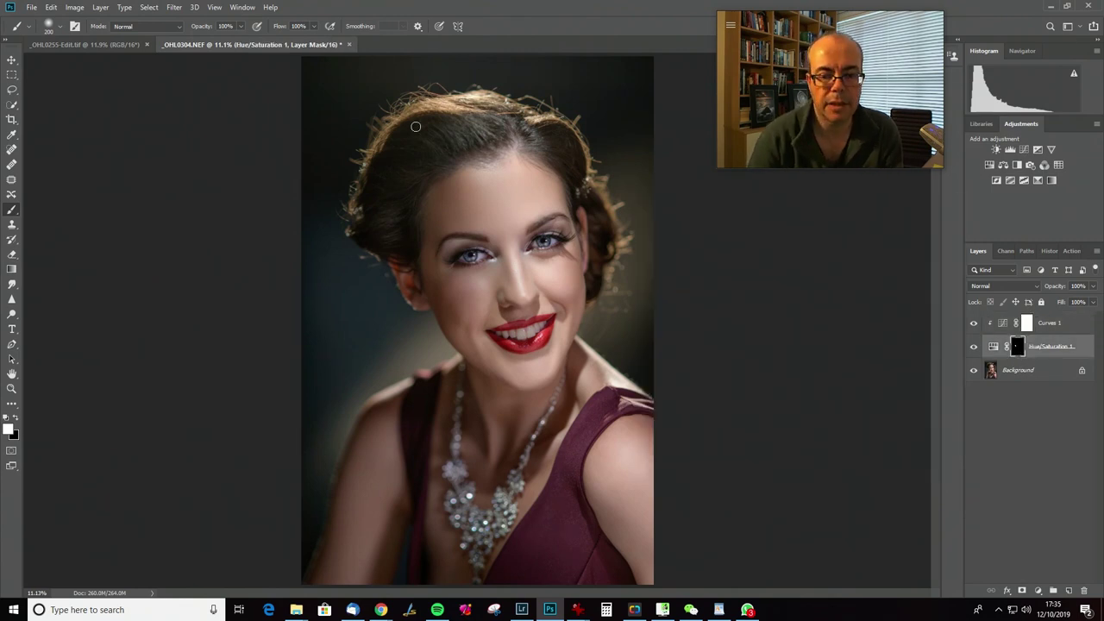
key(x)
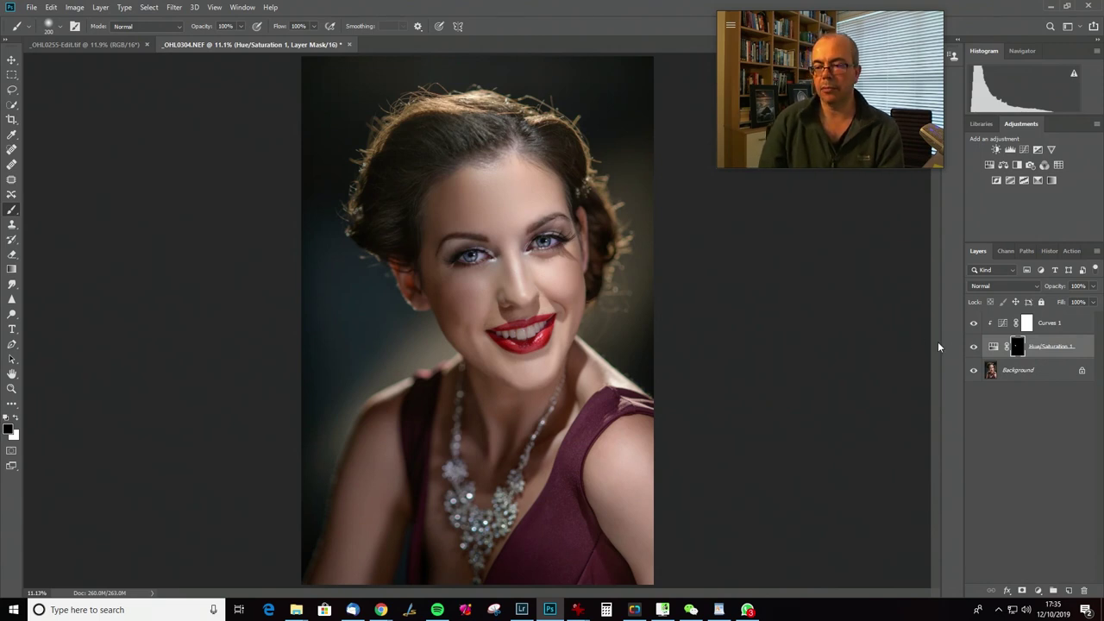
click(973, 348)
click(972, 348)
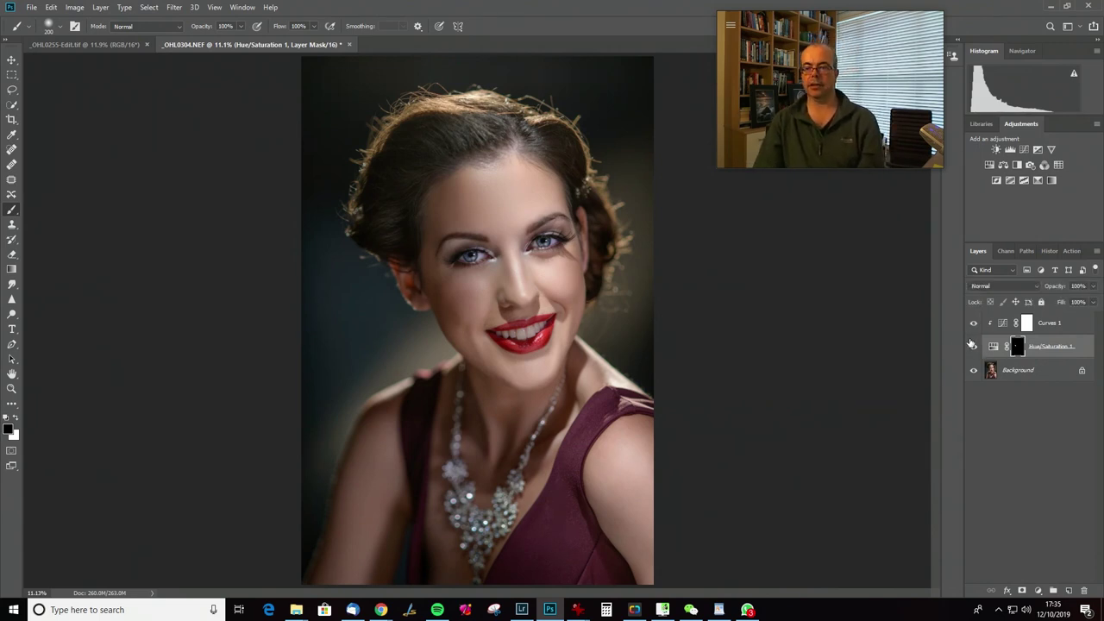
click(972, 345)
click(973, 346)
Reopen the clipped Curves adjustment and reshape it with a highlight point and a midtone point at input 162, output 153
click(1002, 328)
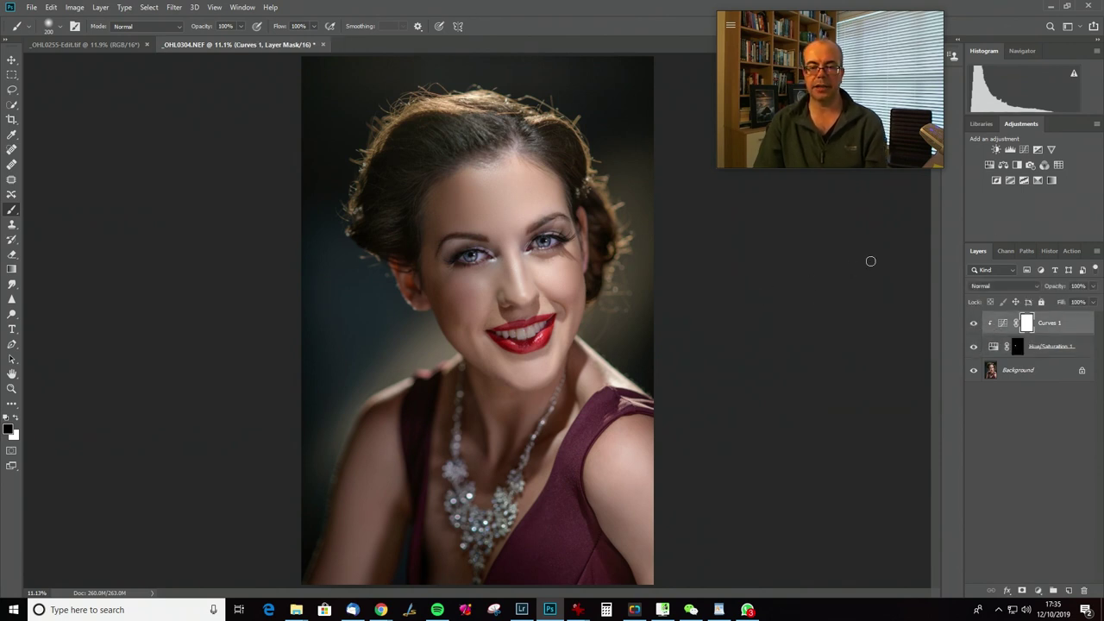
double_click(1002, 322)
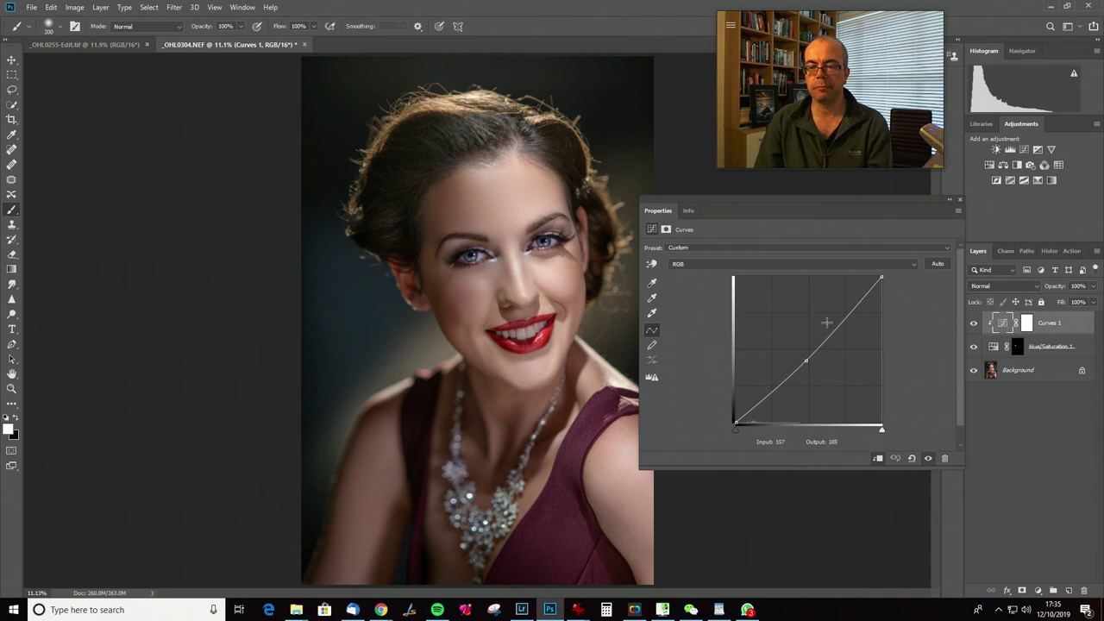
drag(805, 360, 858, 308)
click(787, 376)
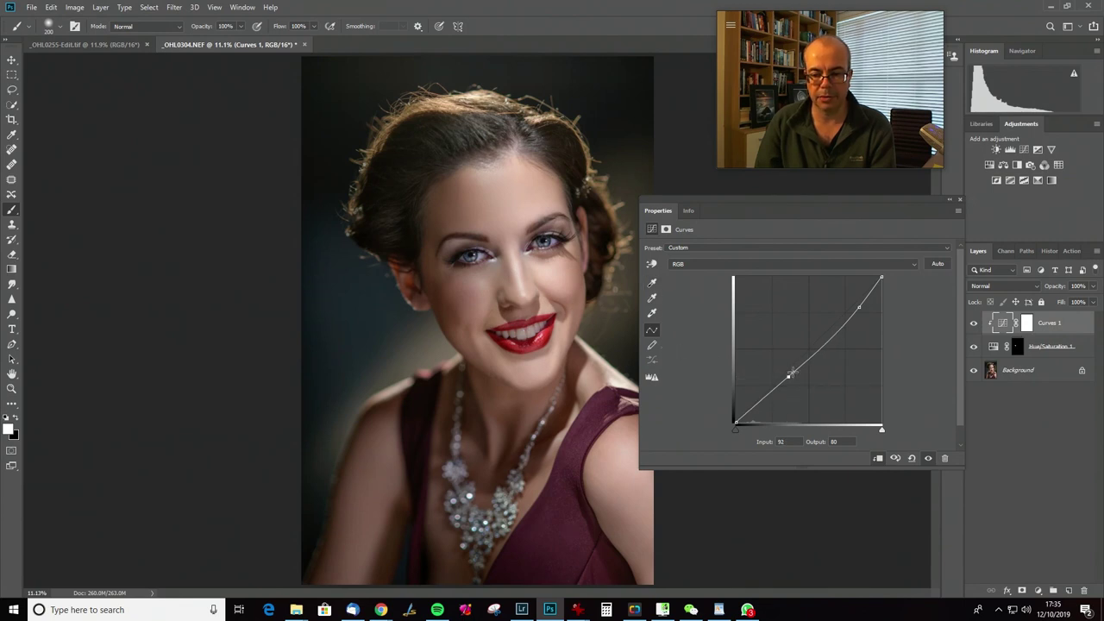
drag(787, 377, 828, 335)
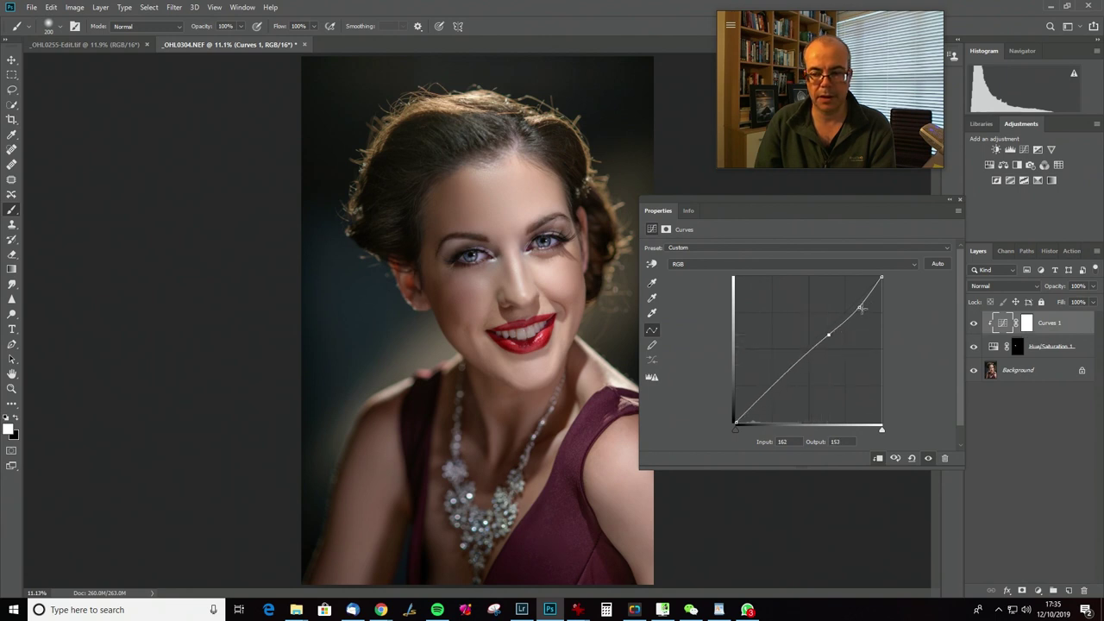
Refine the upper curve points, add a darker midtone point at input 116, output 107, and compare the ear with and without Curves
click(859, 308)
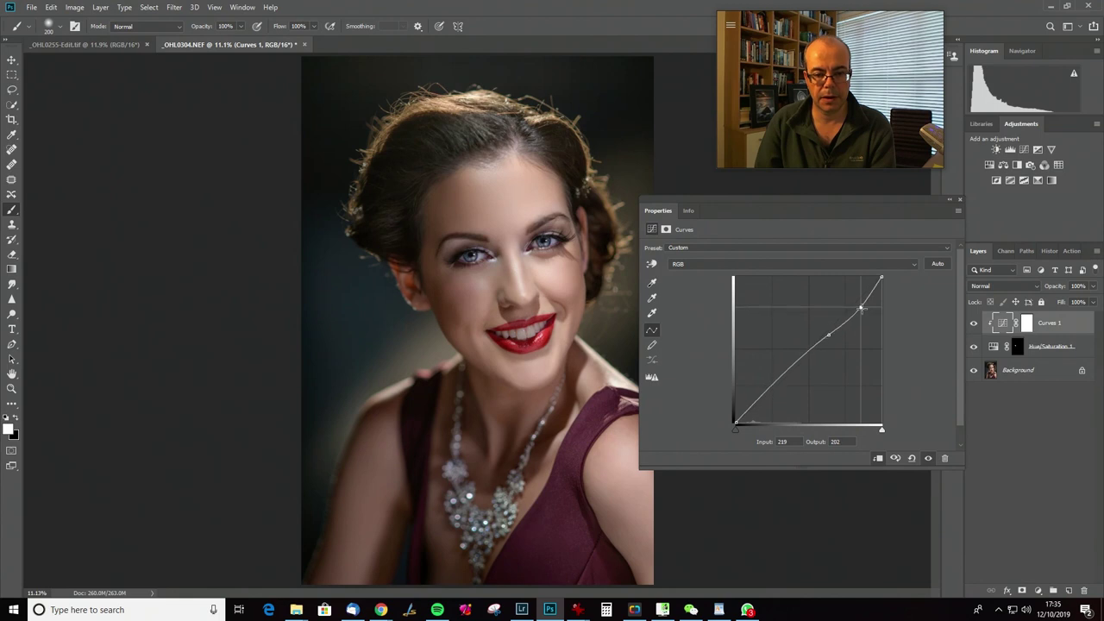
drag(860, 308, 825, 343)
mouse_move(863, 311)
mouse_down()
mouse_move(875, 284)
mouse_move(859, 305)
mouse_up()
mouse_move(828, 339)
mouse_down()
mouse_move(813, 356)
mouse_move(836, 334)
mouse_up()
click(815, 354)
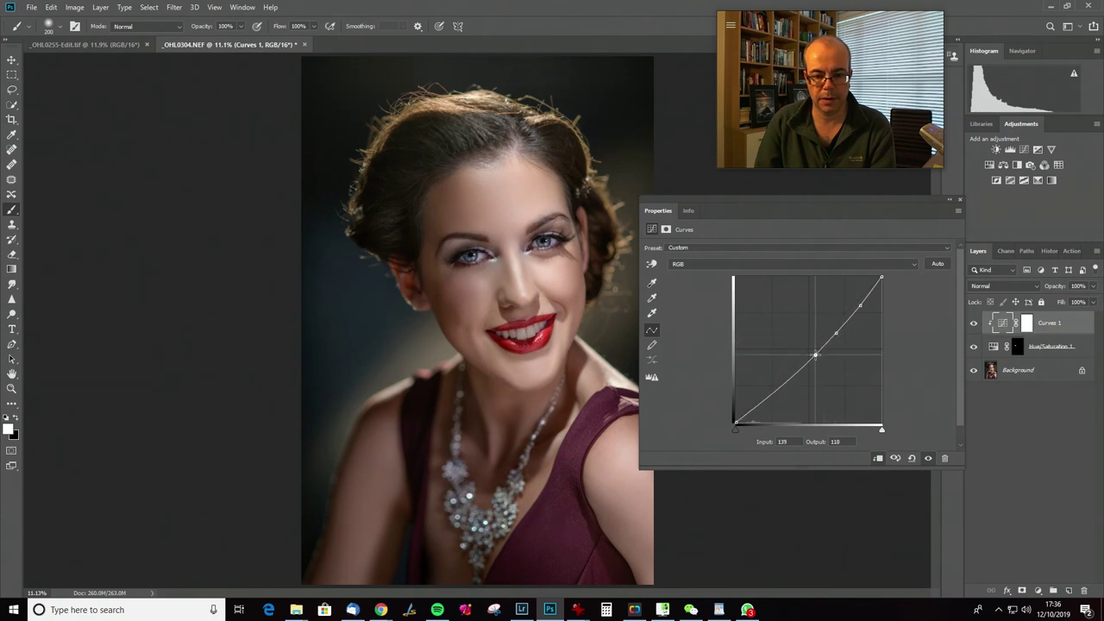
drag(815, 354, 801, 362)
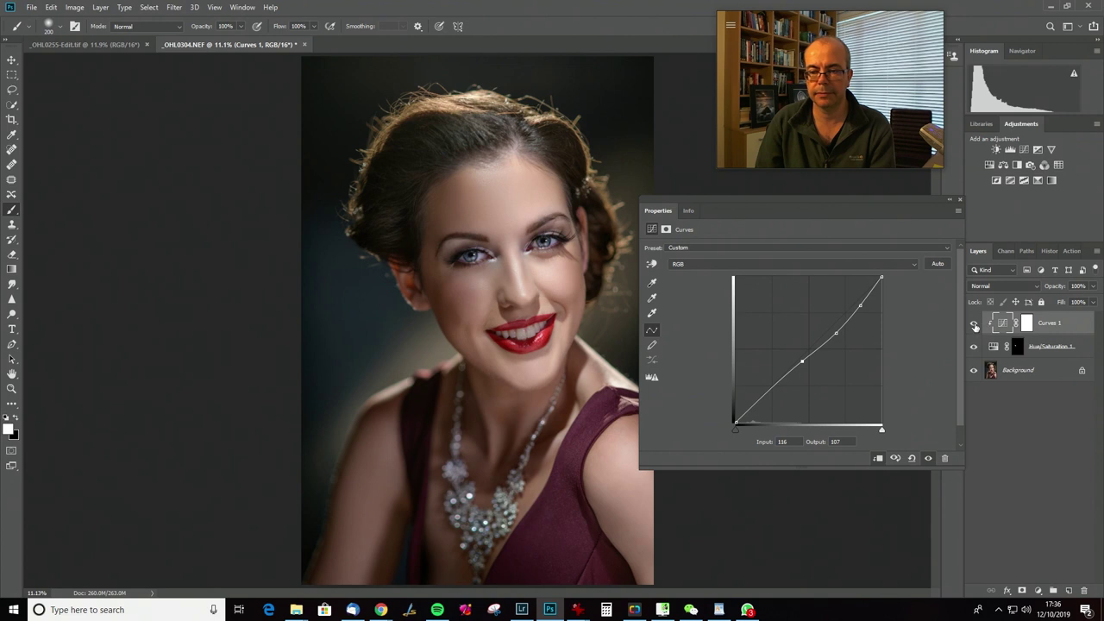
click(973, 323)
click(974, 324)
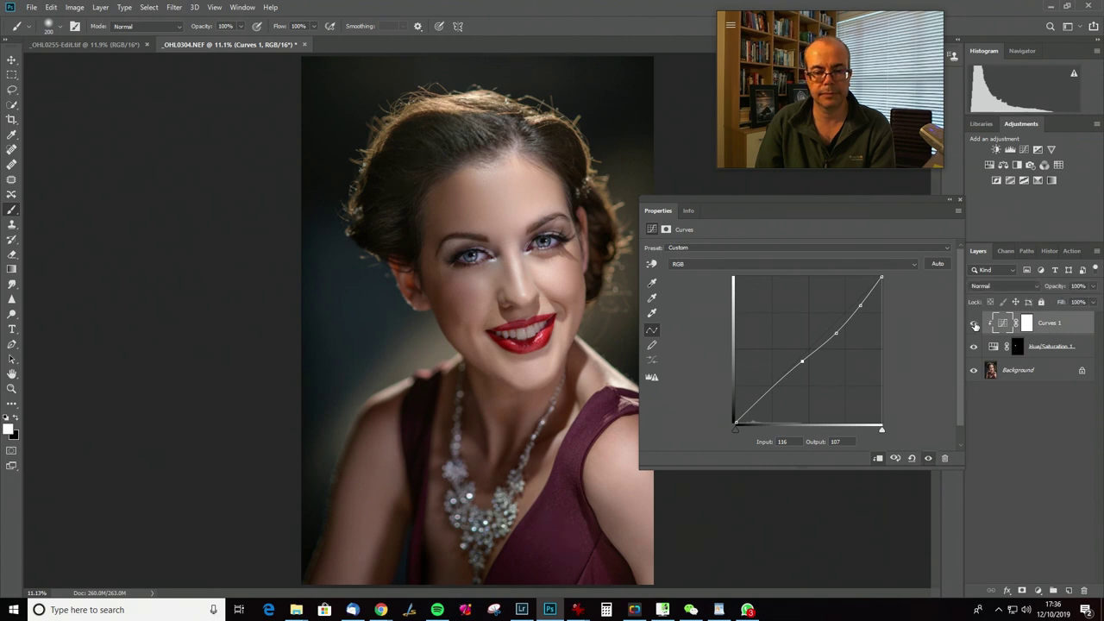
Reshape the curve to darken the ear's highlights, lowering the white end point and placing a point at input 157, output 116
click(859, 307)
drag(860, 307, 782, 377)
drag(837, 333, 833, 338)
drag(784, 377, 777, 387)
drag(832, 338, 865, 315)
key(Delete)
click(881, 277)
drag(880, 278, 826, 357)
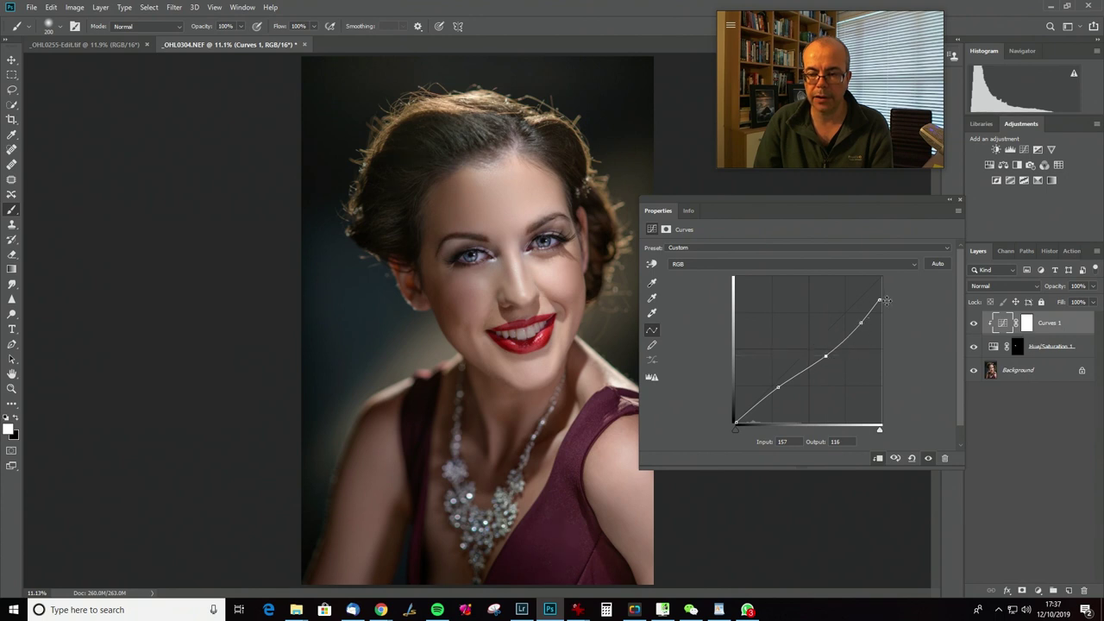
Close the Curves settings and flatten the image into the Background layer
click(959, 199)
click(100, 11)
click(147, 445)
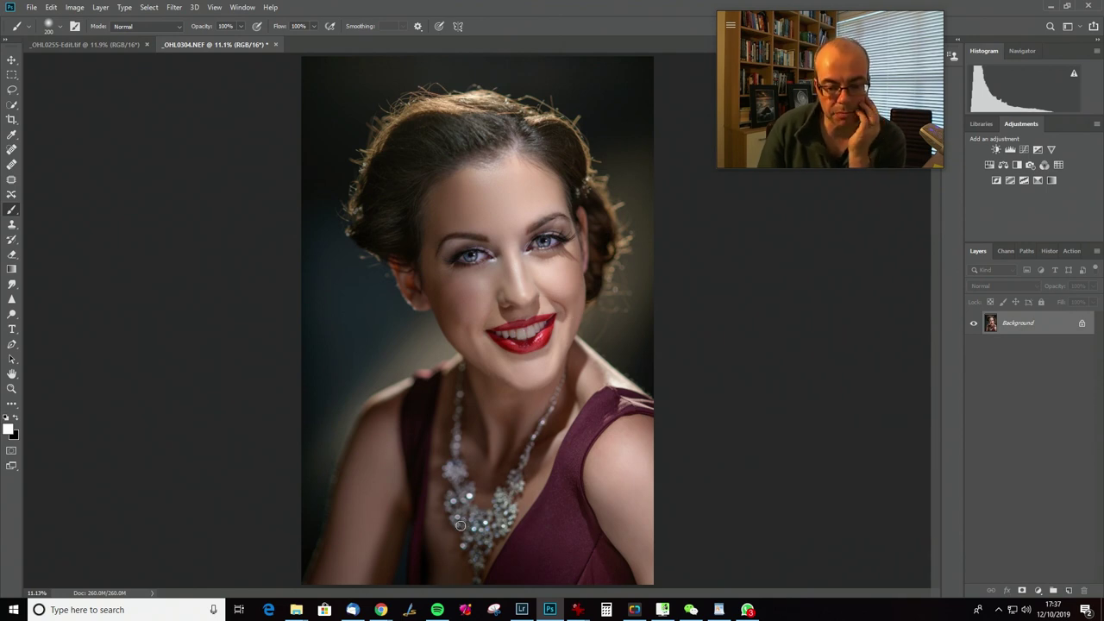
Add a new empty layer and choose the 4825 px flare brush from Free Lens Flares Photoshop Brushes 5
click(1069, 591)
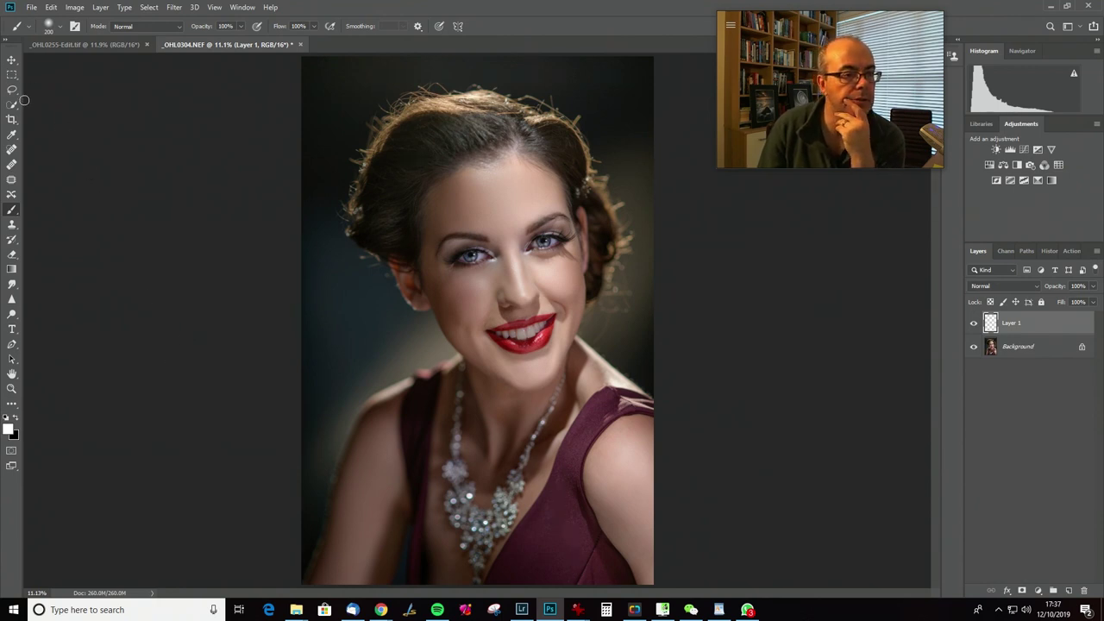
click(61, 29)
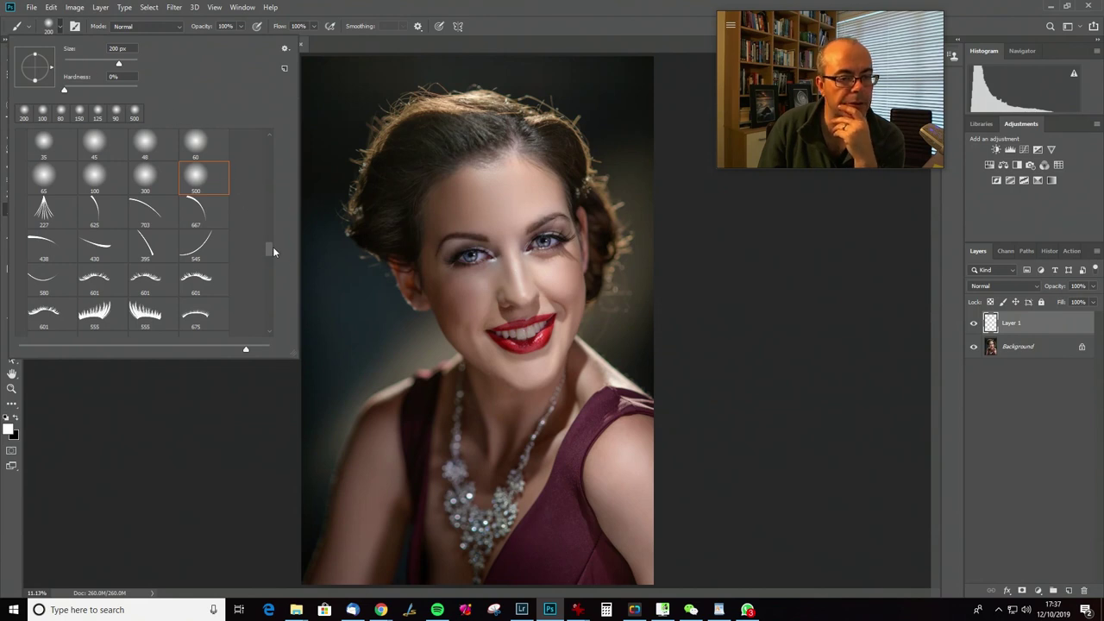
scroll(269, 246, down, 10)
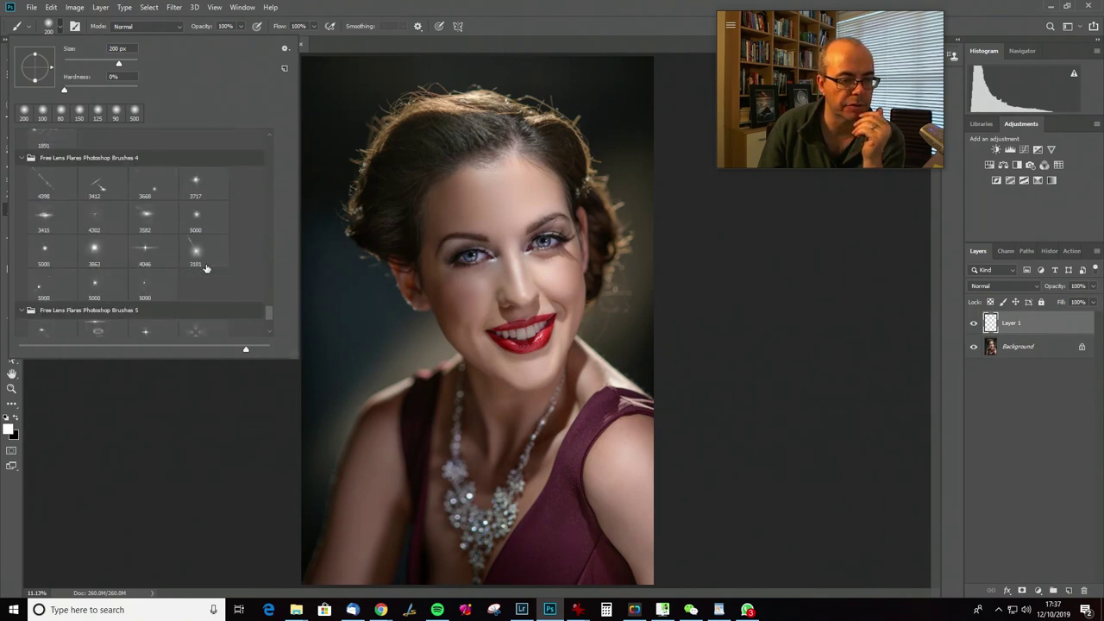
scroll(267, 325, down, 3)
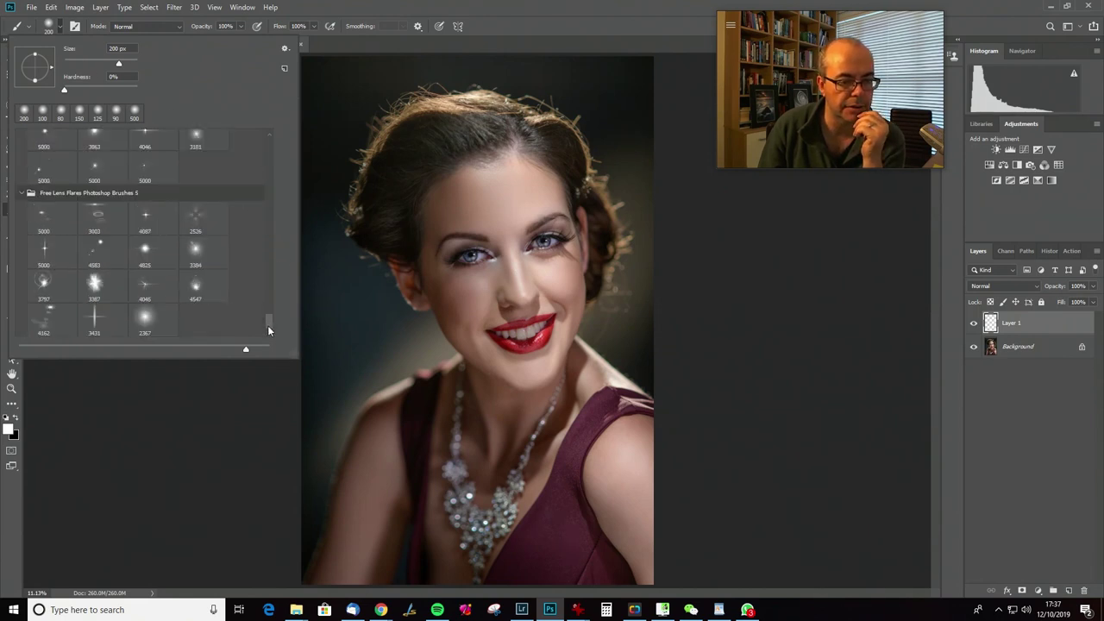
click(150, 252)
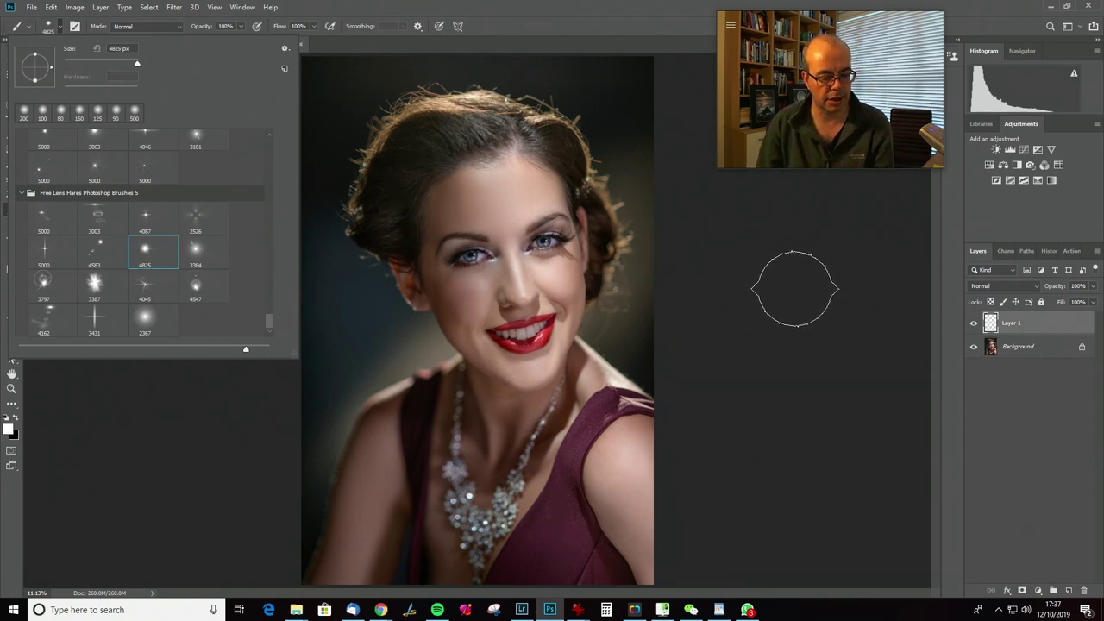
key(Return)
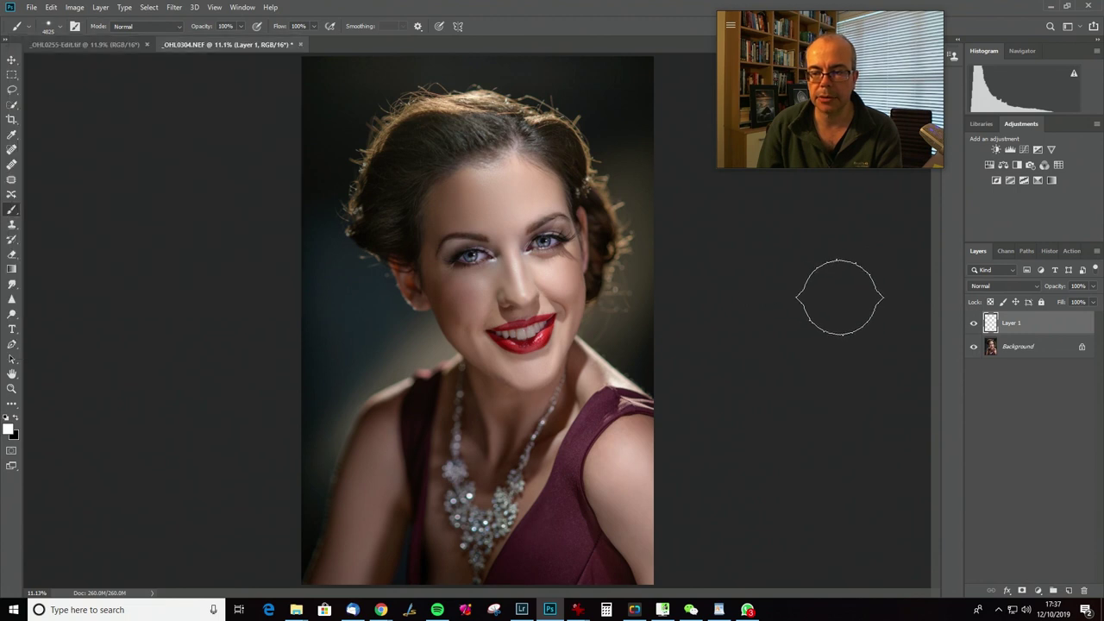
Reduce the flare brush to between 300 and 700 px and paint small glints on the necklace stones on Layer 1
key(bracketleft)
key(bracketleft)
key(bracketleft)
key(bracketleft)
key(bracketleft)
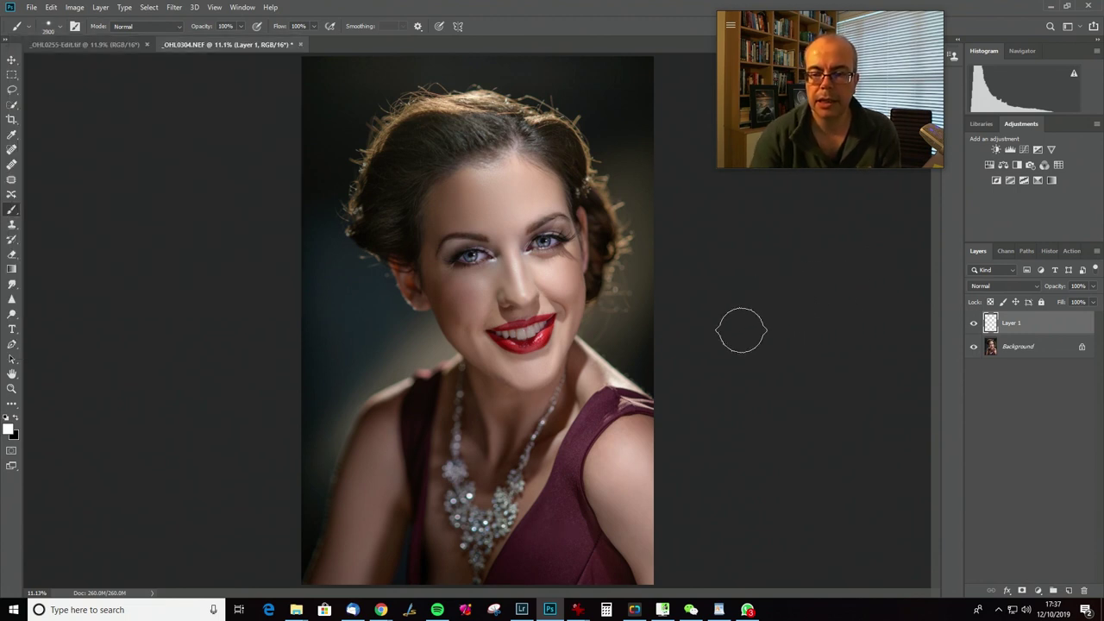
key(bracketleft)
key(bracketleft)
key(bracketleft)
key(bracketleft)
key(bracketleft)
key(bracketleft)
key(bracketleft)
key(bracketleft)
key(bracketleft)
key(bracketleft)
key(bracketleft)
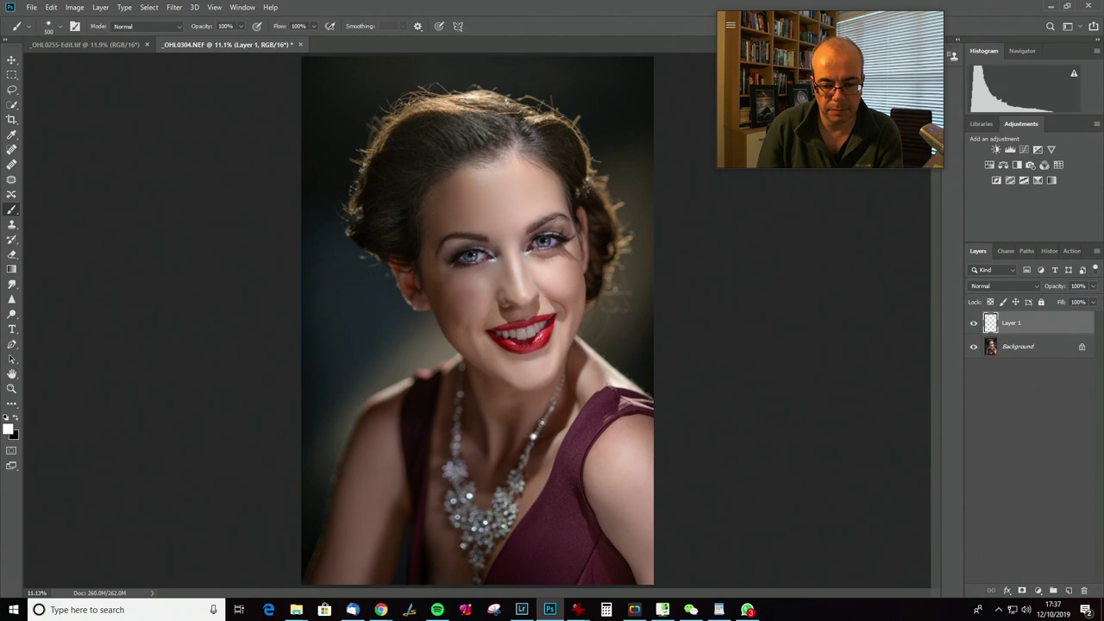
key(bracketright)
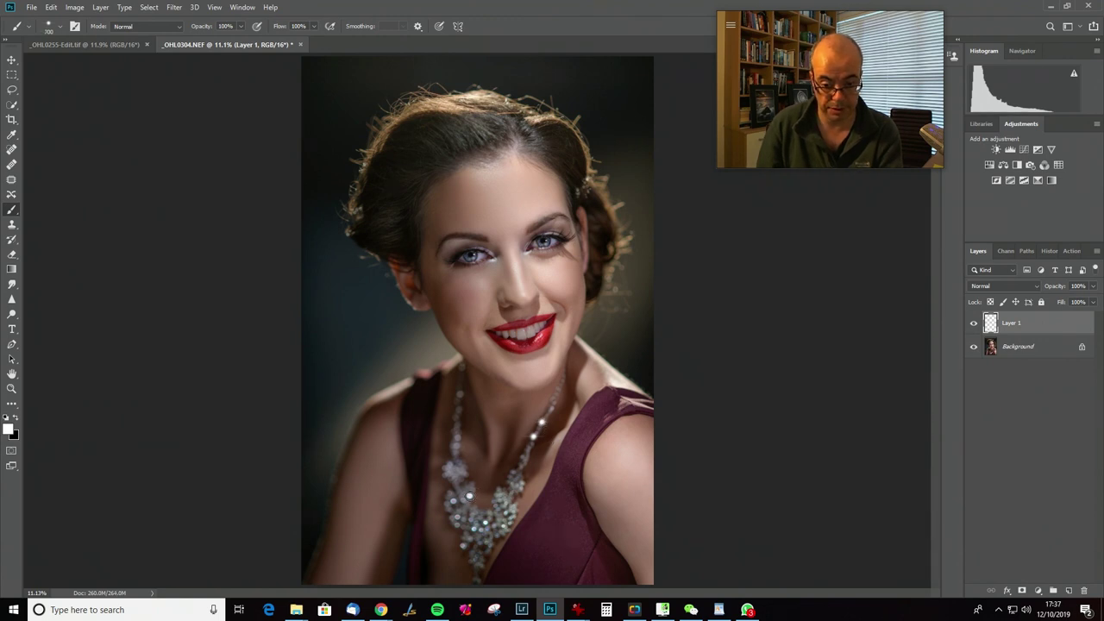
mouse_move(467, 496)
mouse_down()
mouse_move(460, 522)
mouse_move(463, 507)
mouse_up()
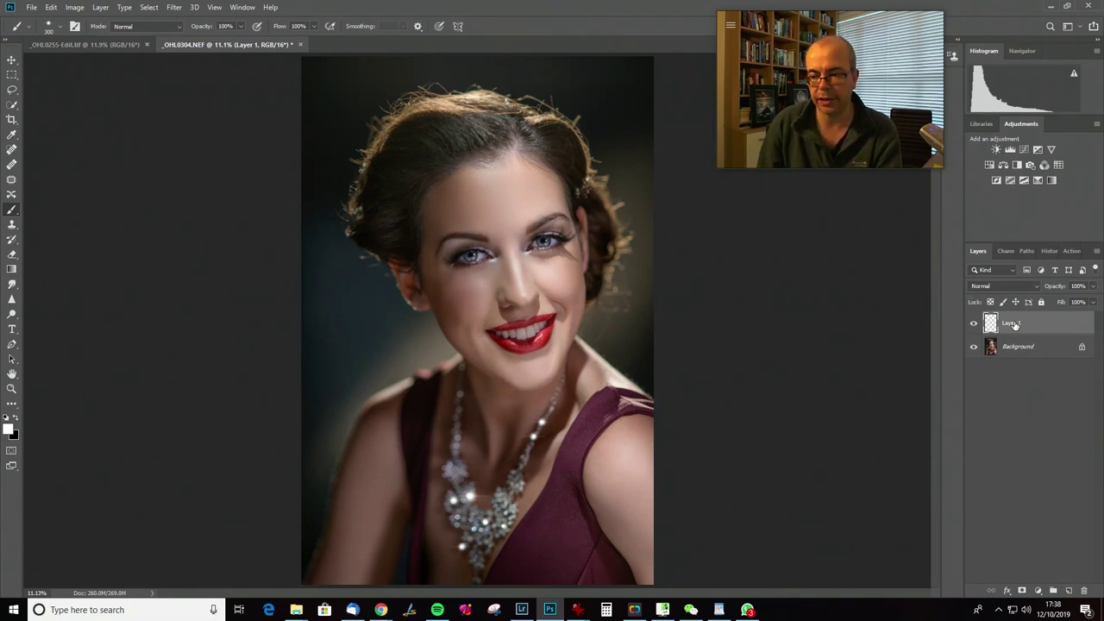
Add another empty layer above Layer 1 and set the blend mode of both flare layers to Screen
click(1067, 590)
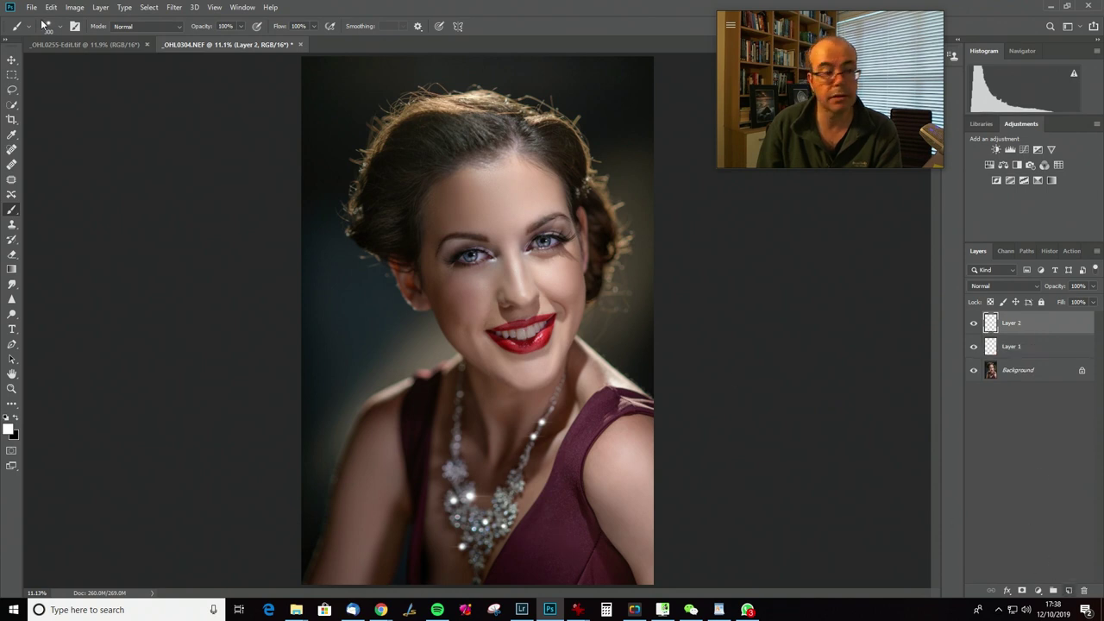
click(1046, 356)
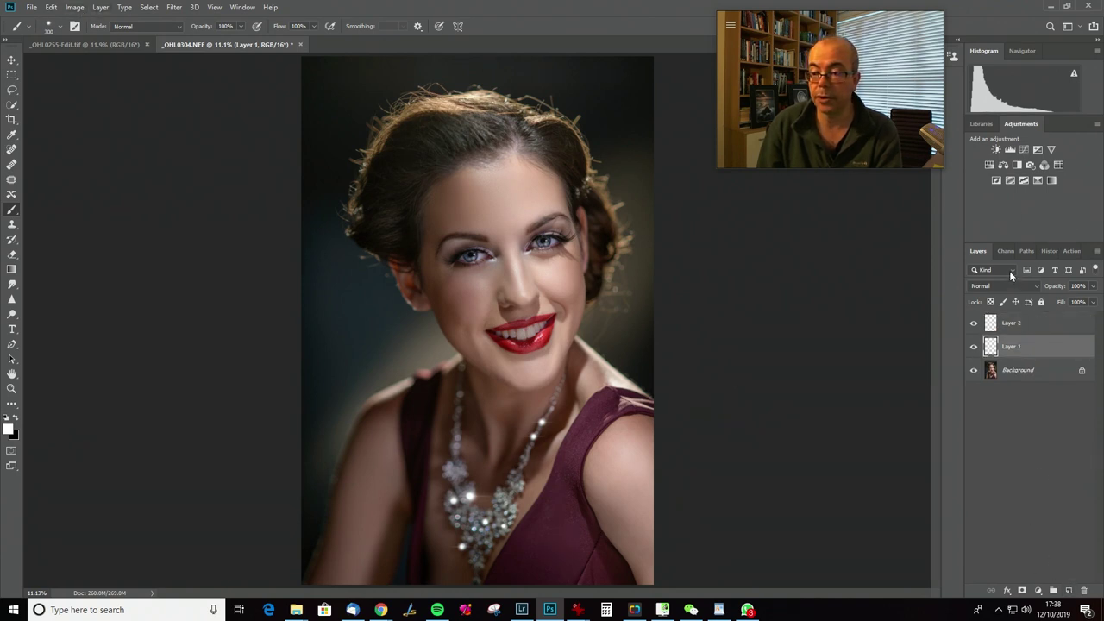
click(1007, 285)
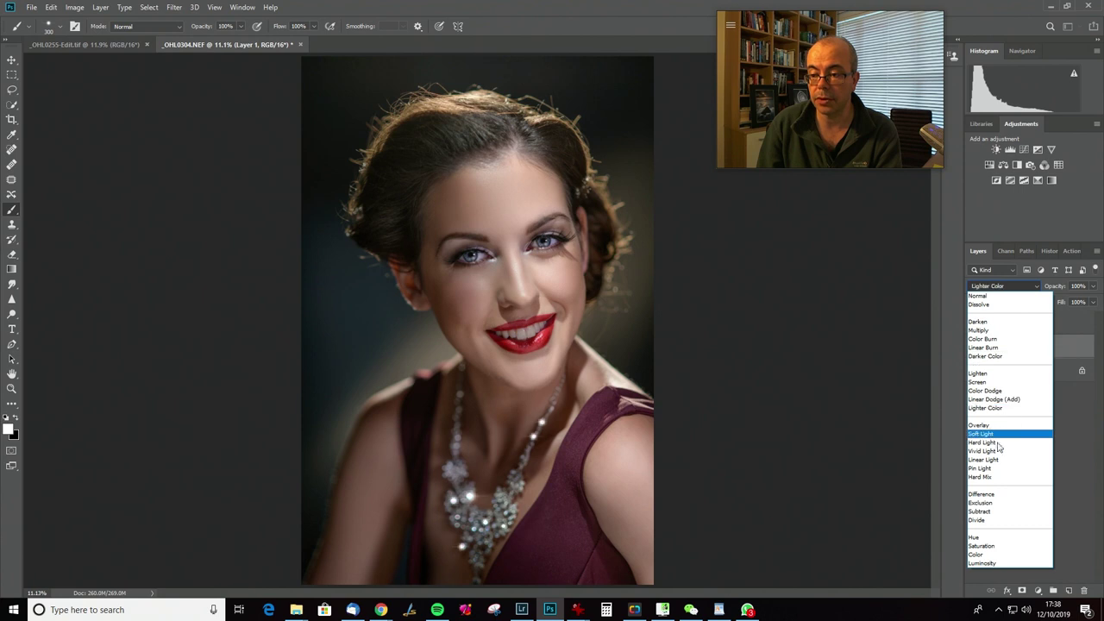
click(978, 382)
click(1022, 323)
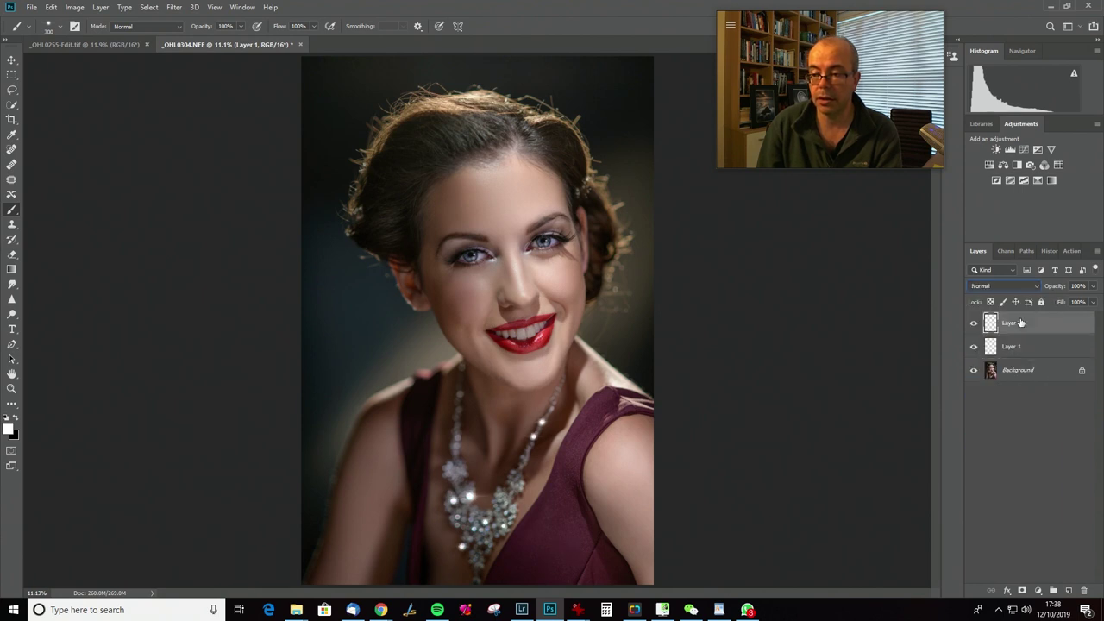
click(998, 286)
click(998, 382)
Choose the 4046 px horizontal-streak flare brush and reduce its size to 1500 px
click(62, 27)
click(152, 138)
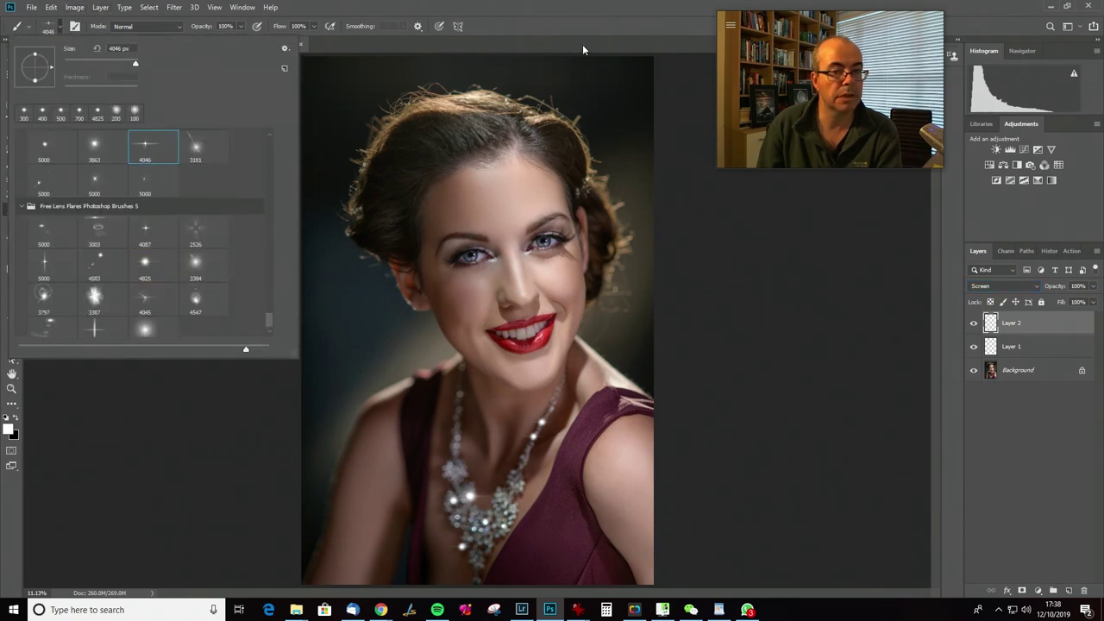
click(539, 17)
key(bracketleft)
key(bracketleft)
key(bracketleft)
key(bracketleft)
key(bracketleft)
key(bracketleft)
key(bracketleft)
key(bracketleft)
key(bracketleft)
key(bracketleft)
key(bracketleft)
key(bracketleft)
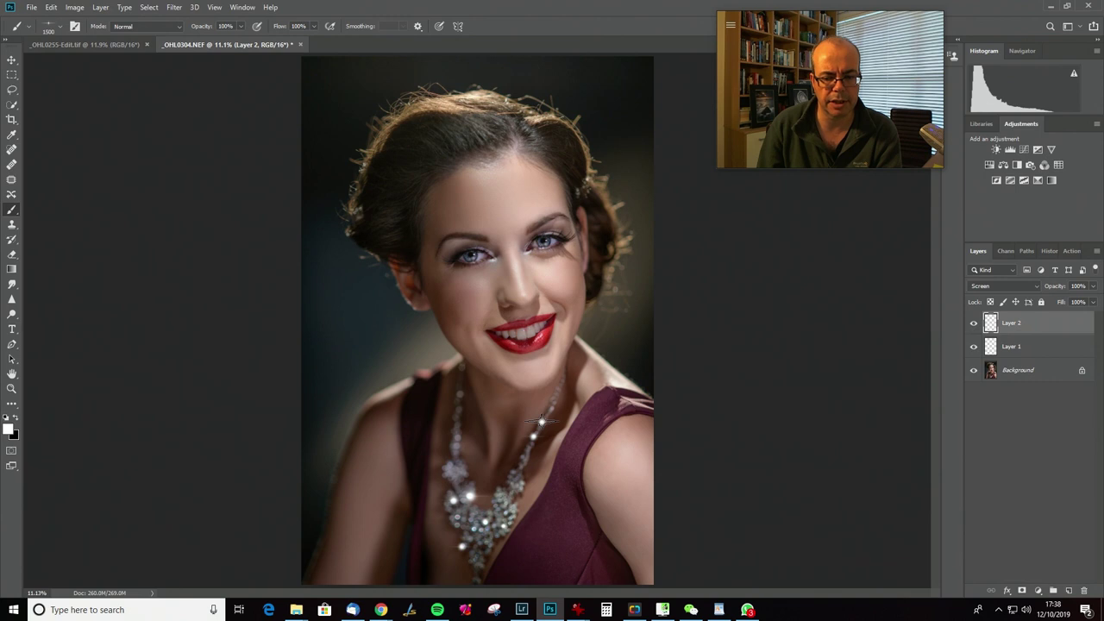
Try a streaked star flare on a bright stone in the necklace's upper right strand and undo it
click(540, 421)
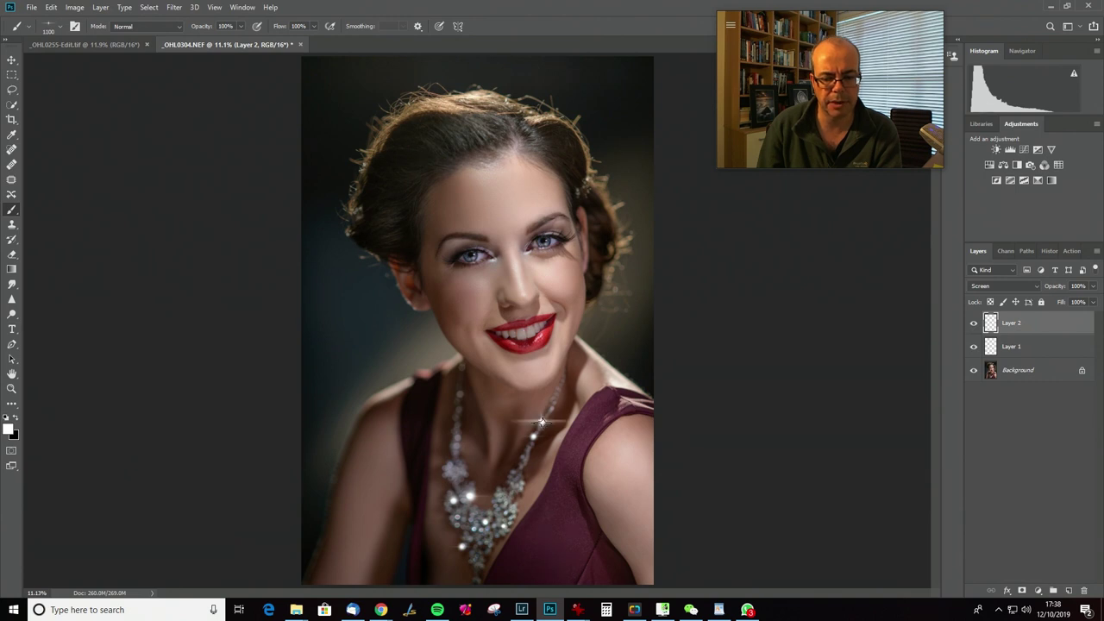
key(ctrl+z)
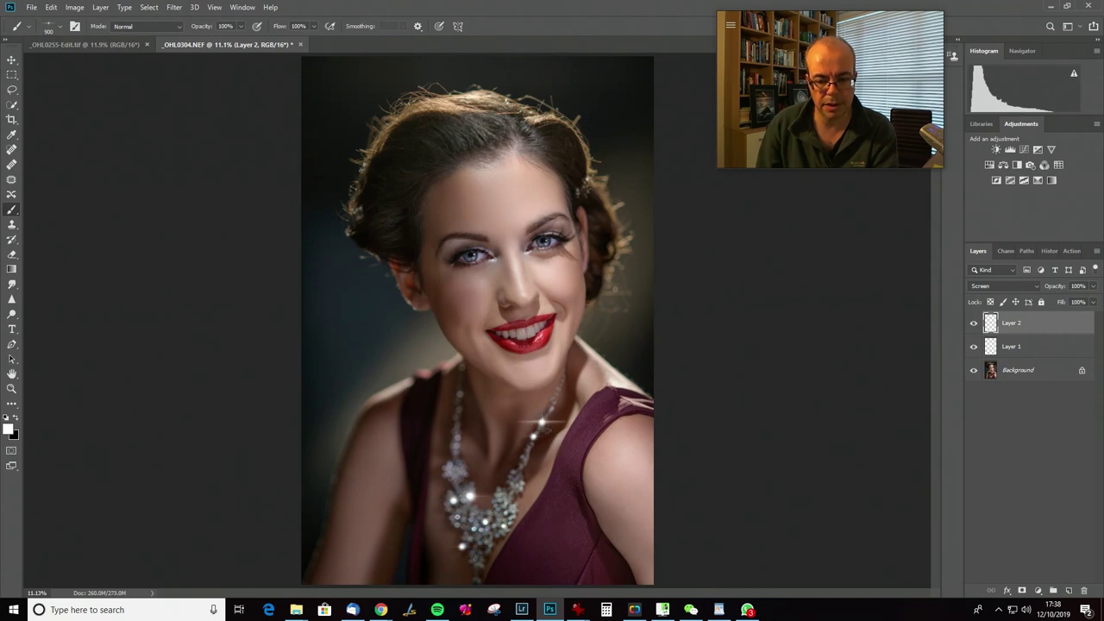
key(ctrl+z)
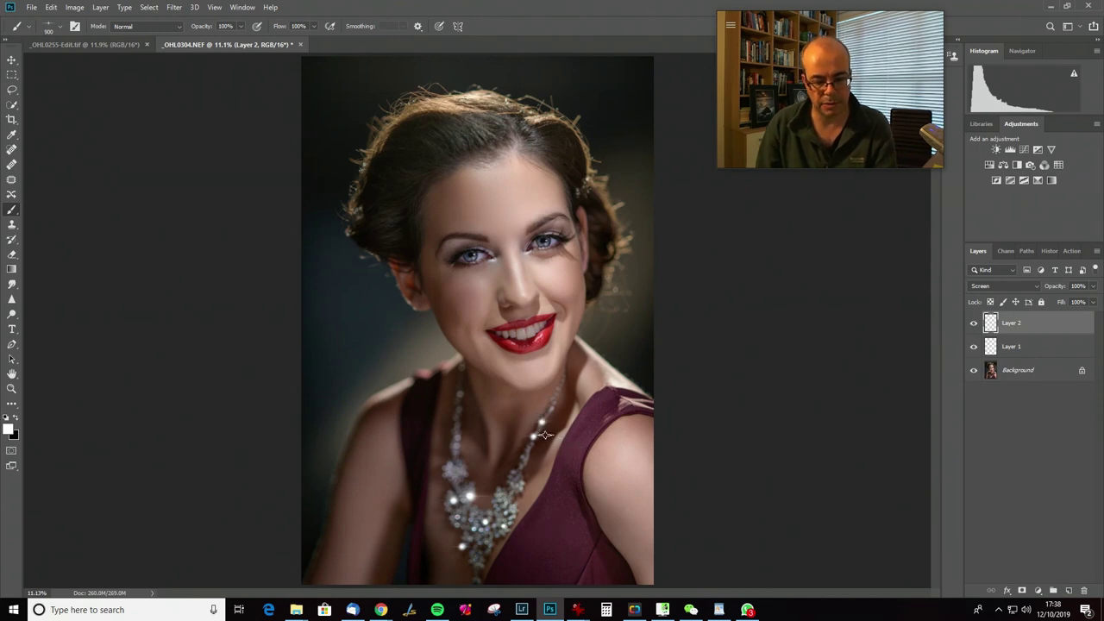
Place streaked star flares of about 600 to 1000 px on the brightest necklace stones on Layer 2
key(bracketleft)
key(bracketleft)
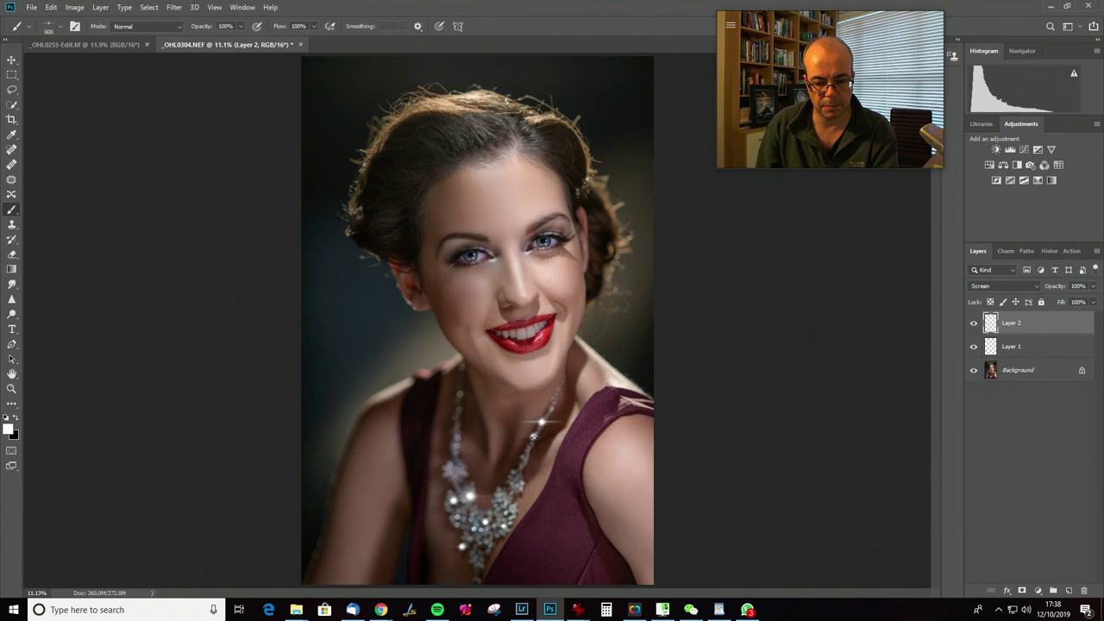
click(469, 495)
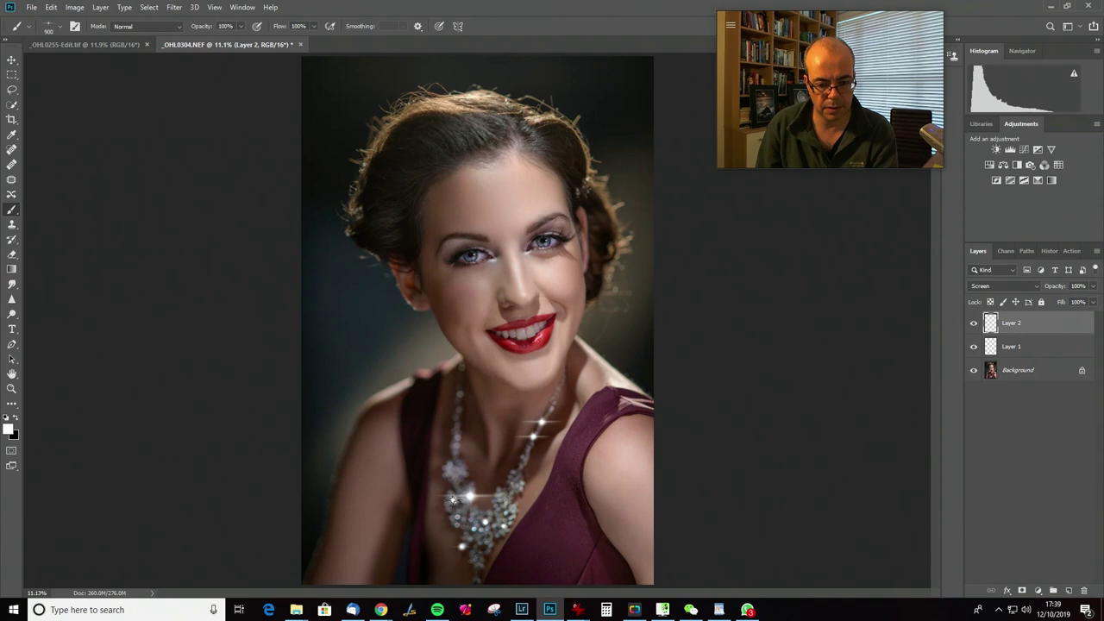
click(452, 500)
click(485, 520)
click(503, 523)
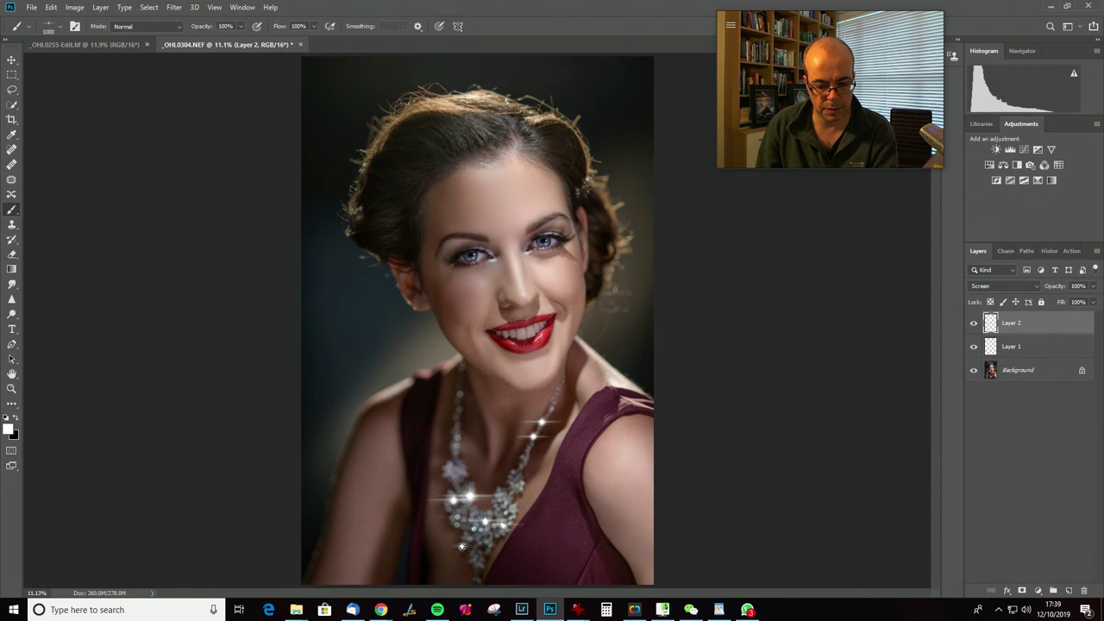
click(461, 545)
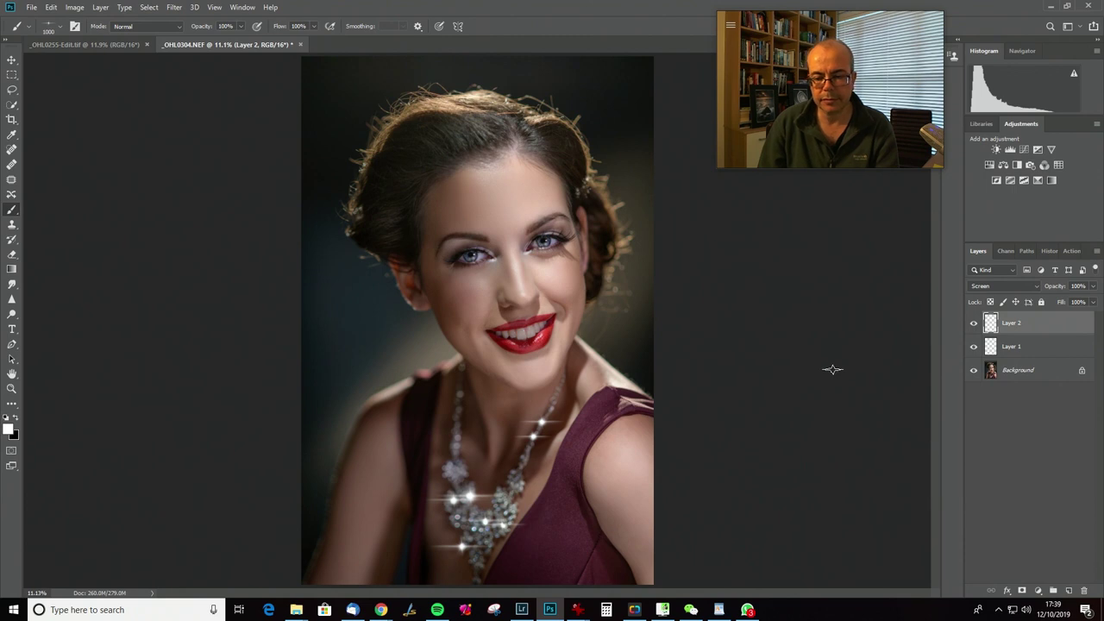
Group Layer 1 and Layer 2 together
click(1050, 347)
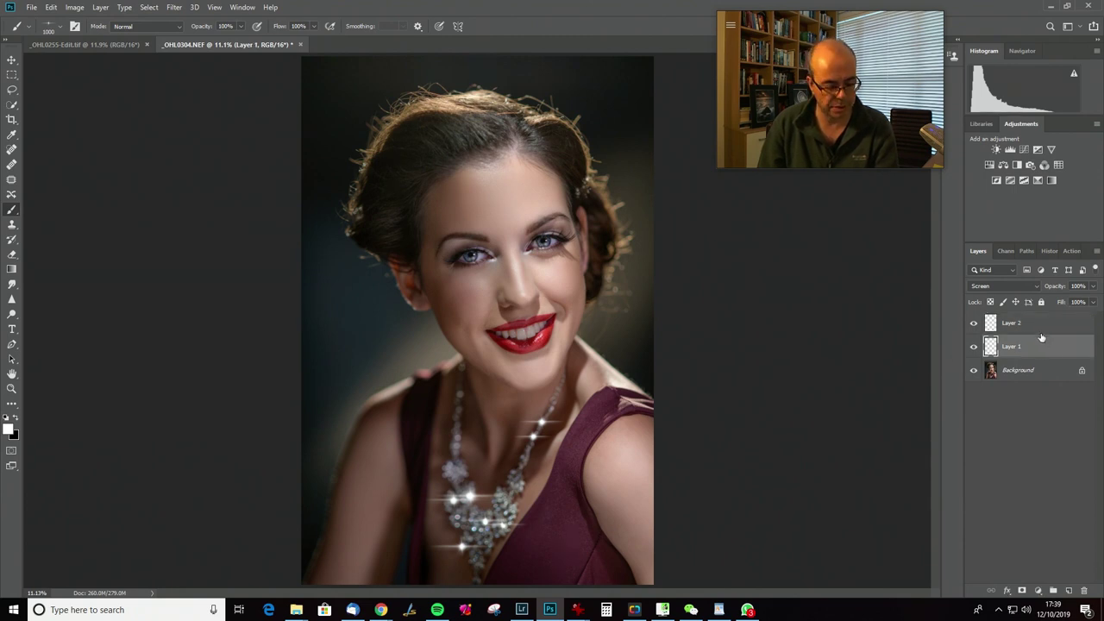
shift+click(1045, 329)
key(ctrl+g)
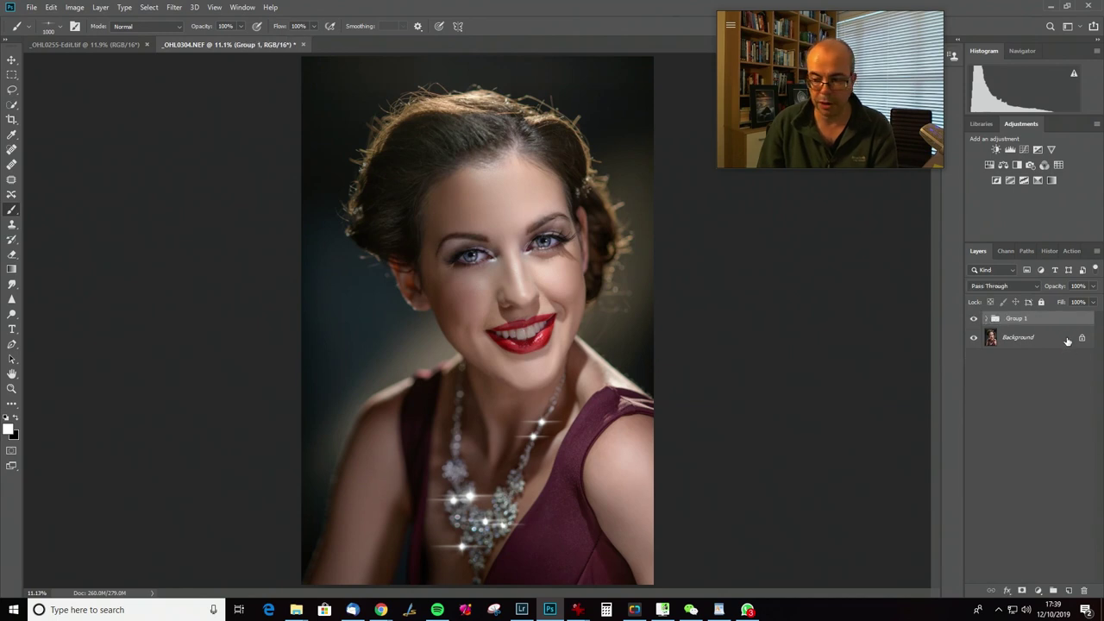
Lower the flare group's opacity to 31% and compare the portrait with and without the sparkle
drag(1059, 290, 1018, 298)
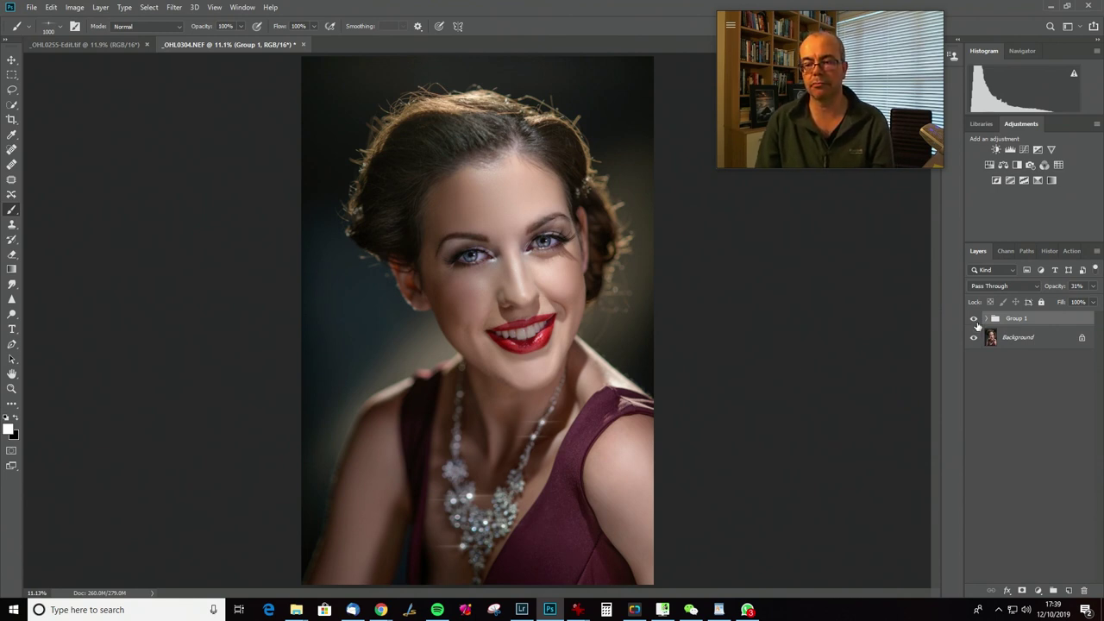
click(973, 318)
click(974, 318)
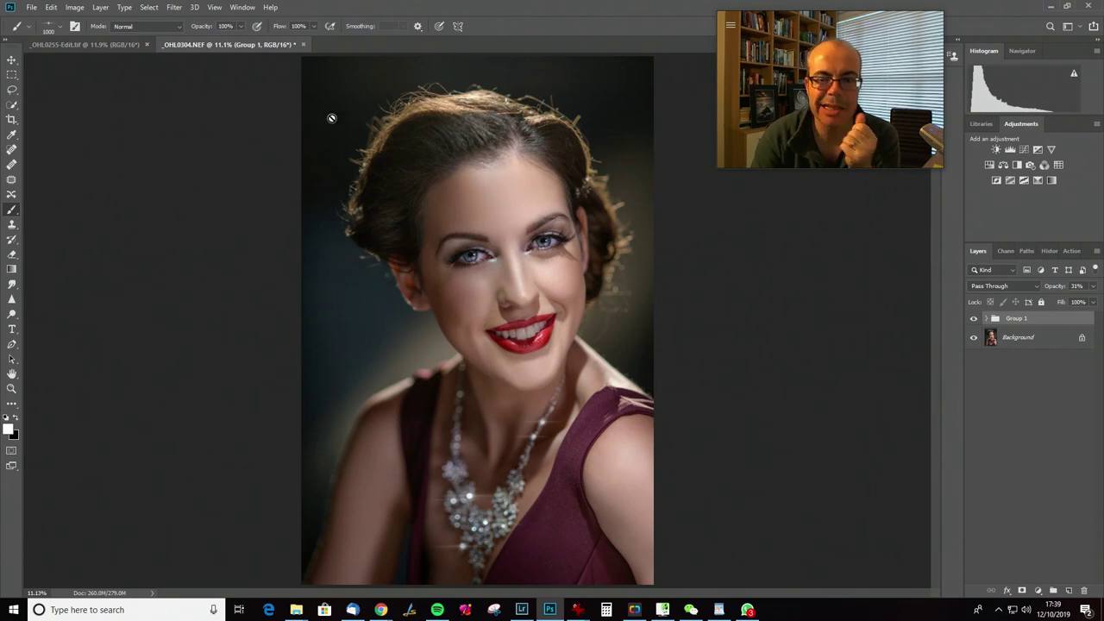
Add a brightening Curves adjustment with points at input 169, output 229 and input 31, output 38, and invert its mask to black
click(1023, 150)
drag(794, 198, 827, 199)
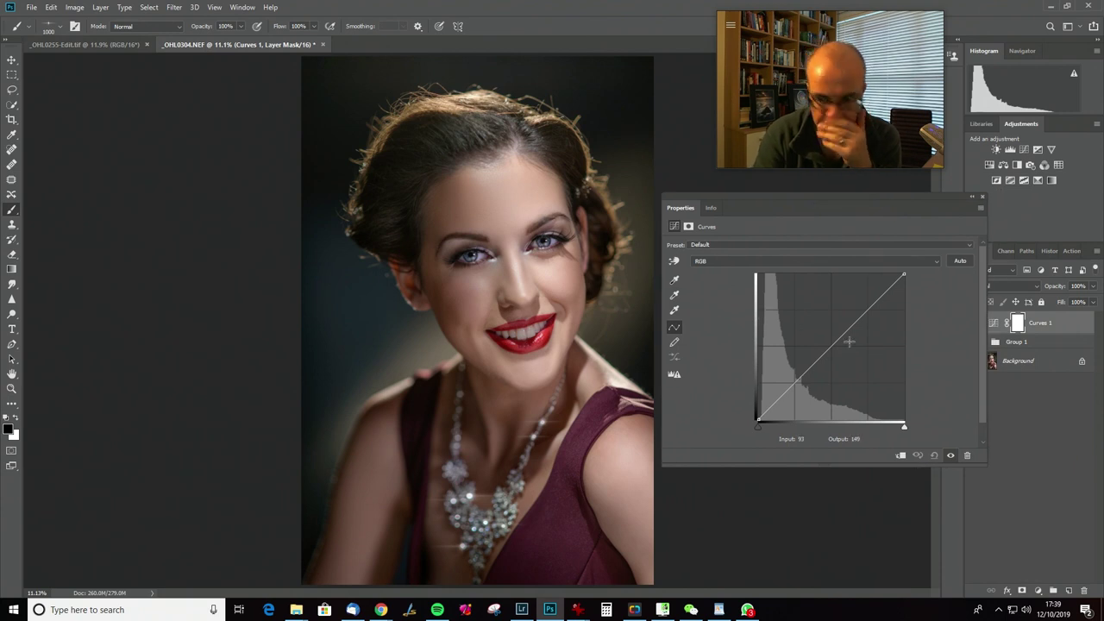
drag(861, 317, 854, 288)
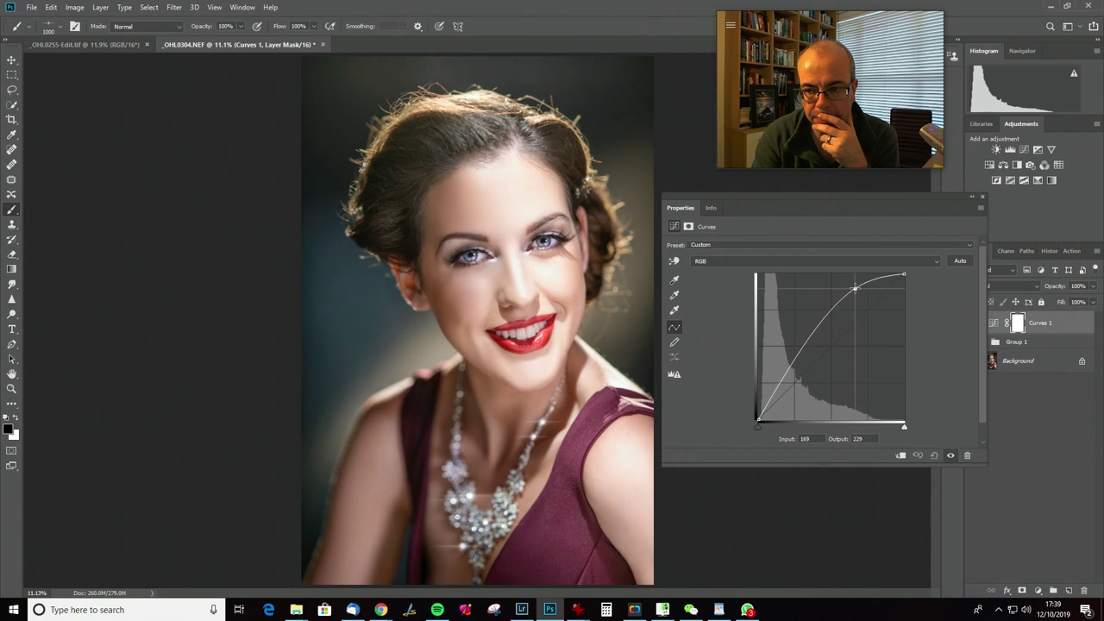
drag(776, 390, 777, 396)
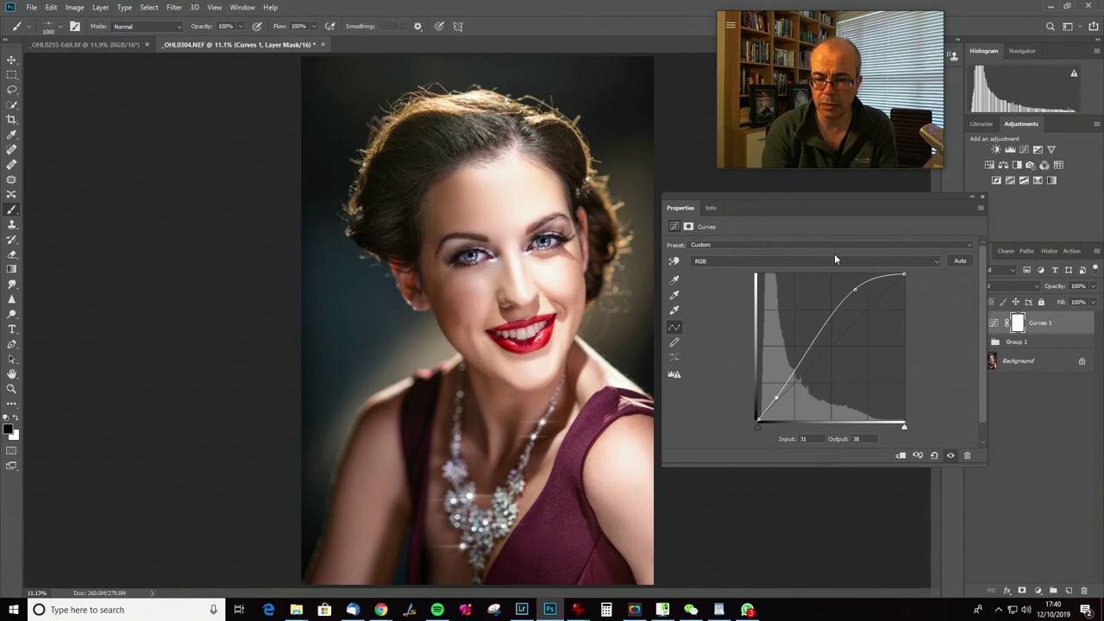
key(ctrl+i)
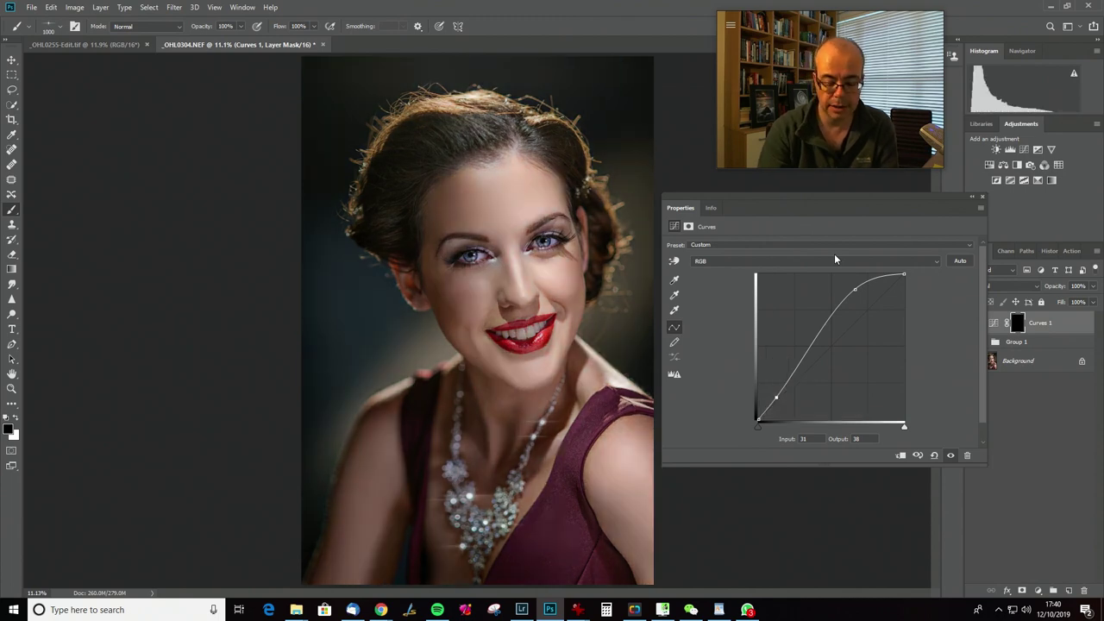
Choose the soft 500 px brush with 0% hardness for work on the teeth and reduce it to 125 px
key(ctrl+plus)
key(ctrl+plus)
key(ctrl+plus)
key(ctrl+plus)
key(ctrl+plus)
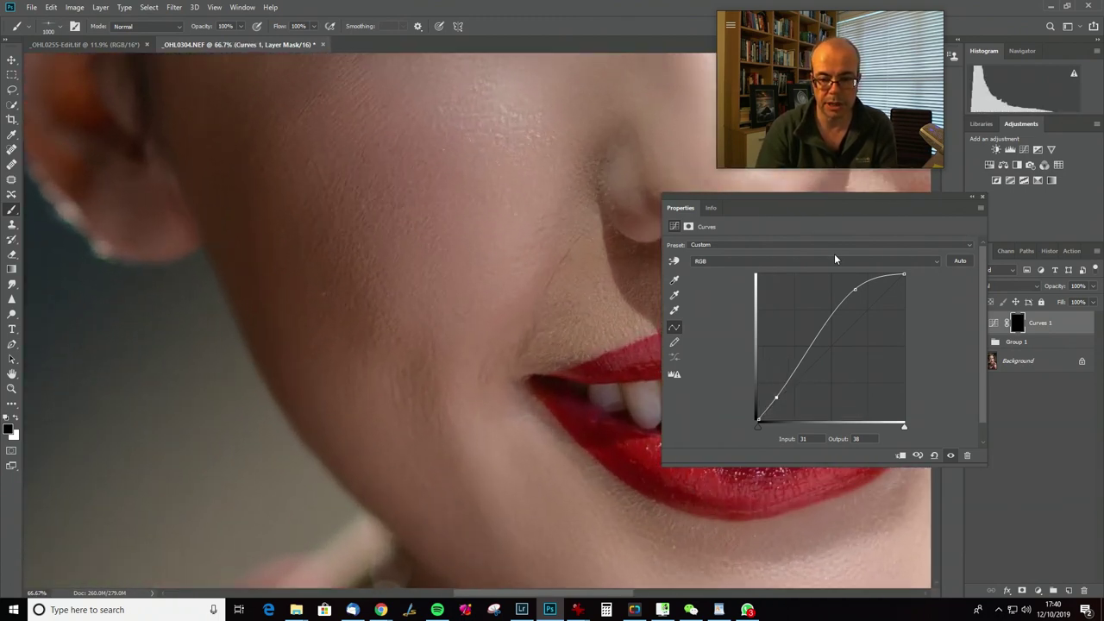
drag(475, 330, 190, 217)
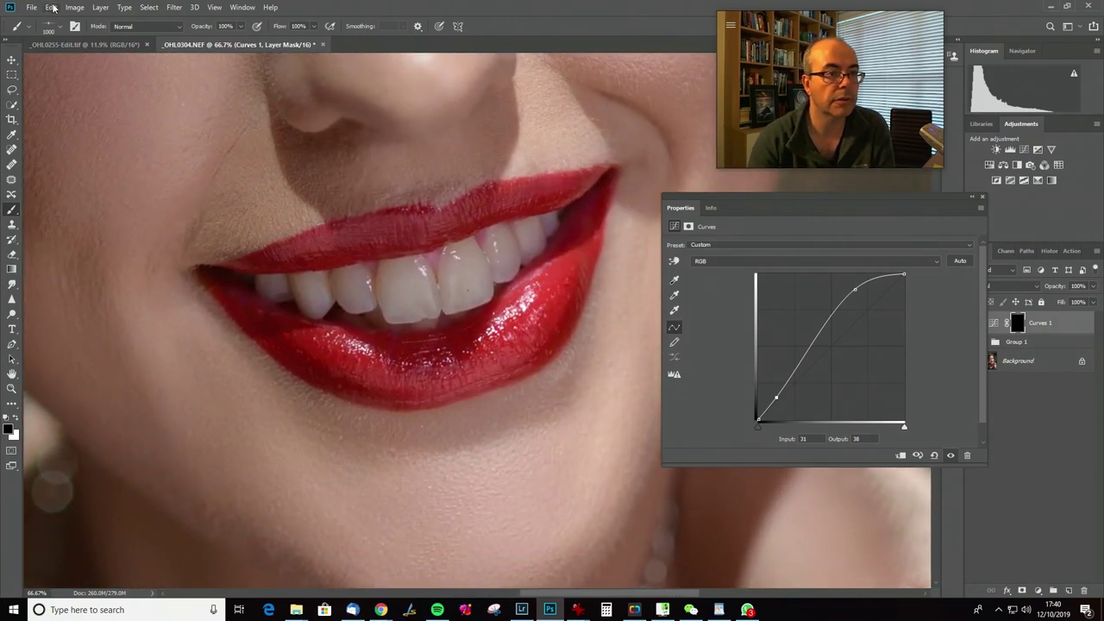
click(61, 30)
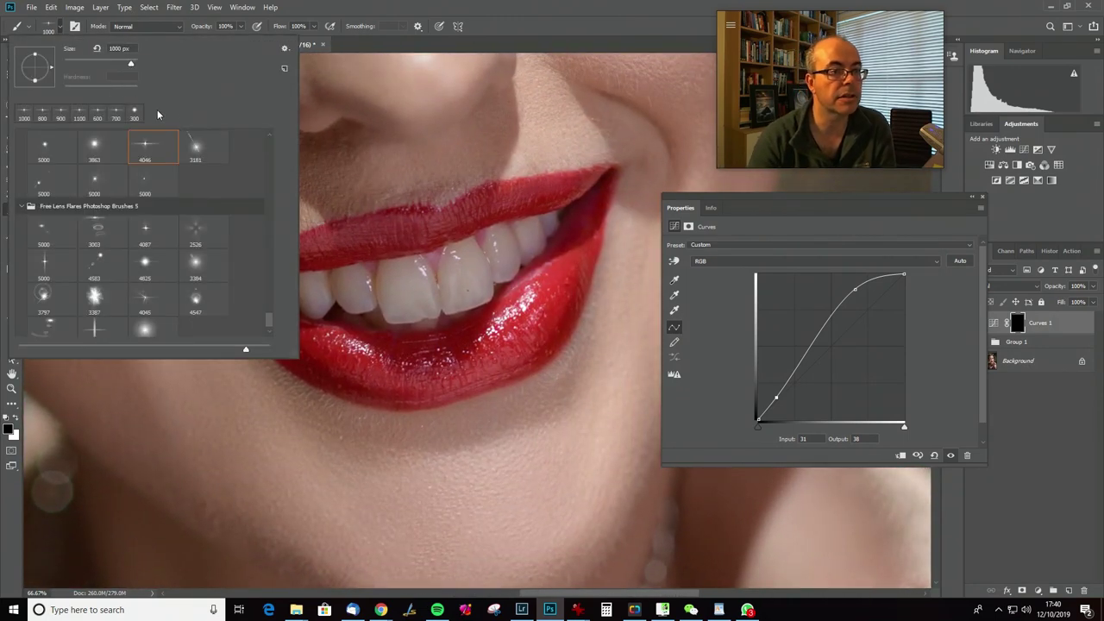
scroll(270, 149, up, 10)
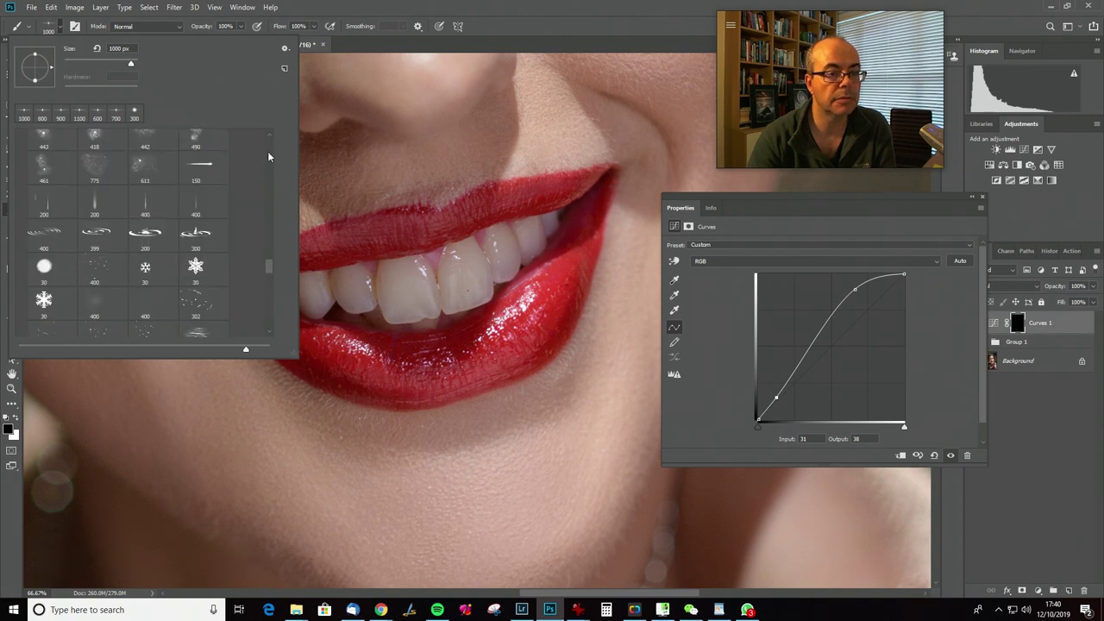
scroll(270, 160, up, 2)
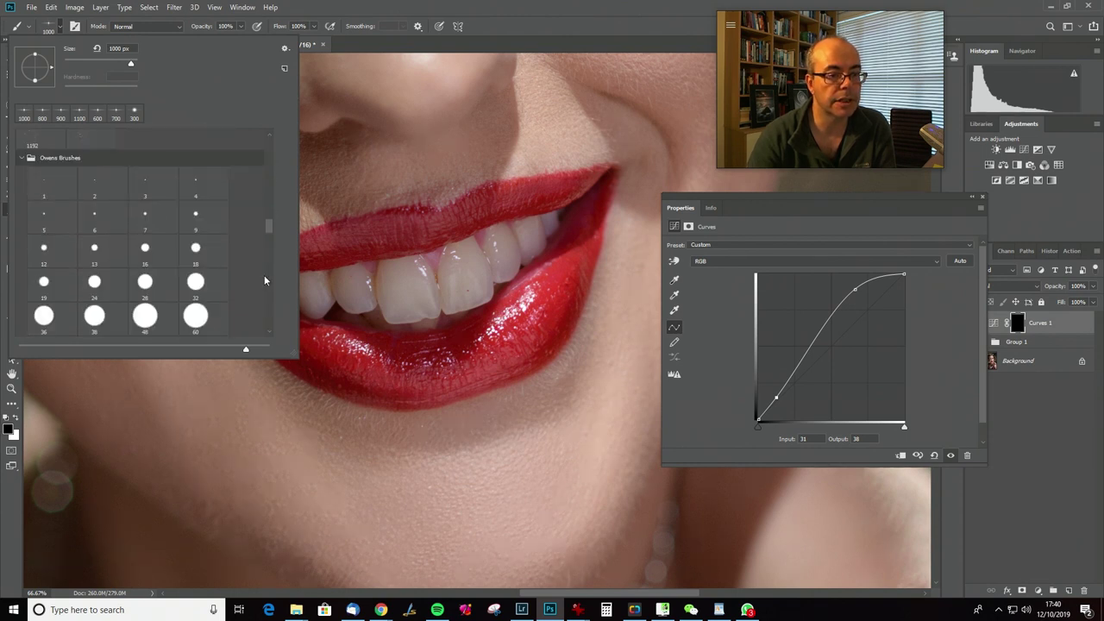
scroll(265, 279, down, 1)
click(199, 330)
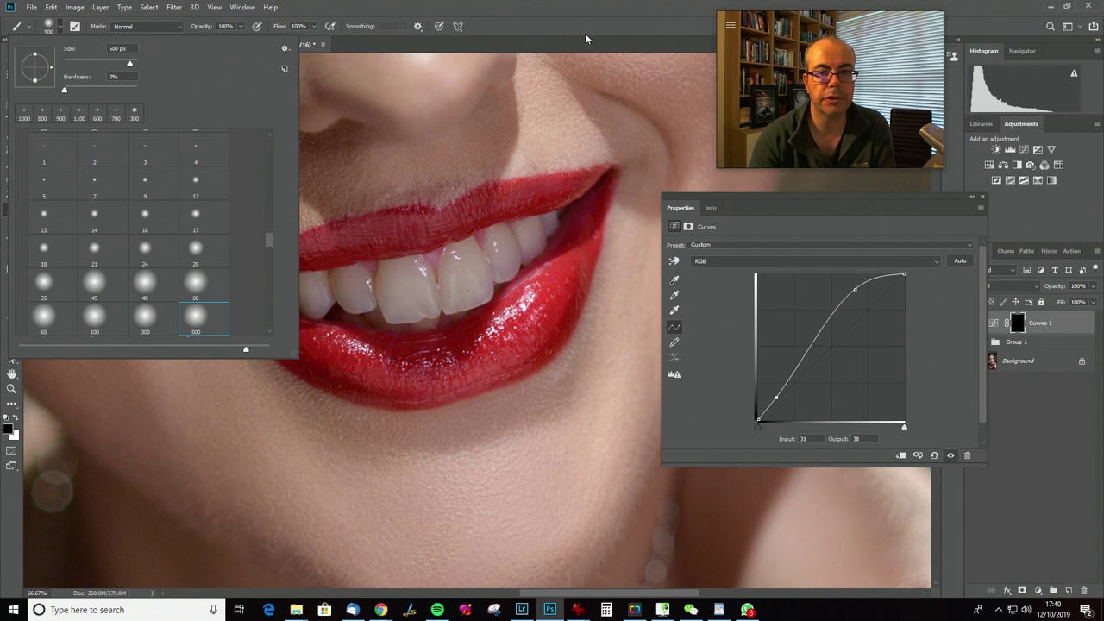
key(Return)
key(bracketleft)
key(bracketleft)
key(bracketleft)
key(bracketleft)
key(bracketleft)
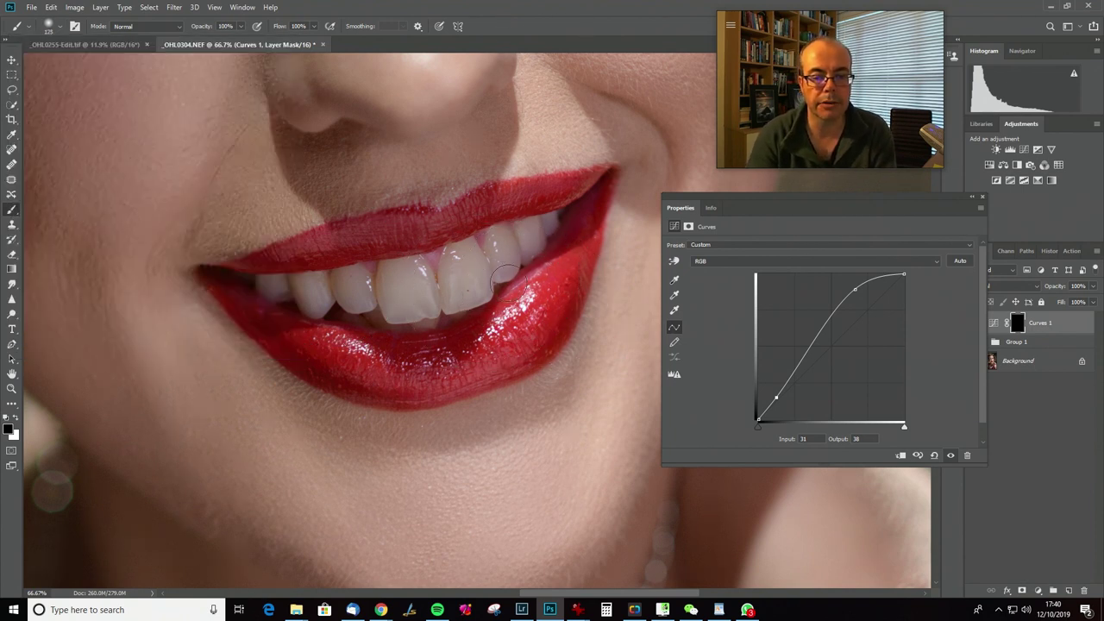
Reduce the brush to about 80 px, set white as the foreground colour, and undo a trial stroke on the front tooth
key(bracketleft)
key(bracketleft)
key(bracketleft)
key(bracketleft)
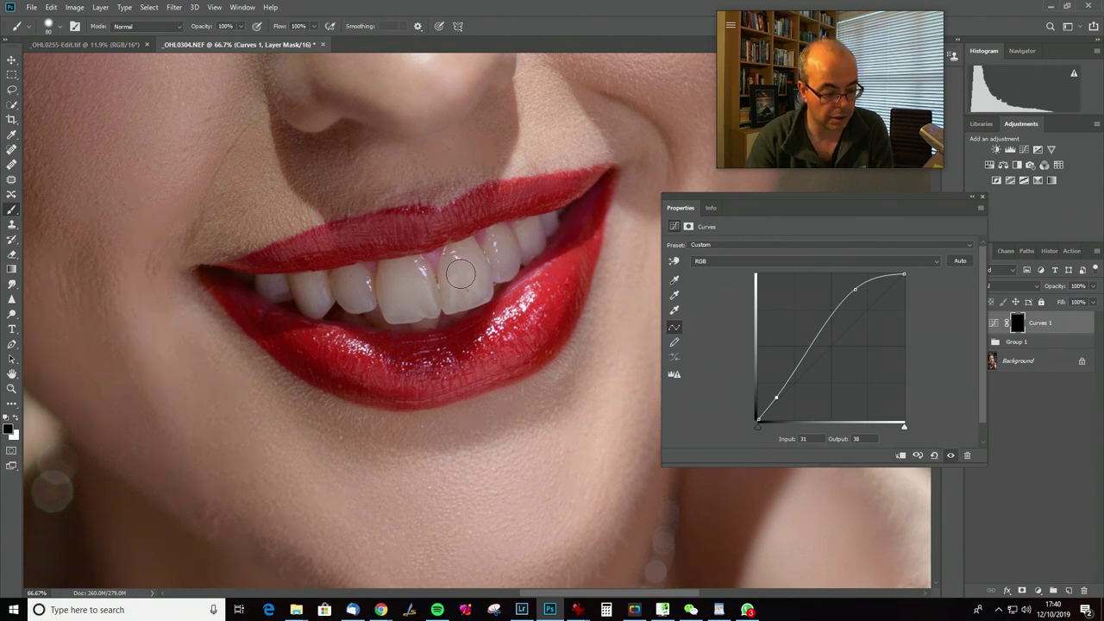
key(x)
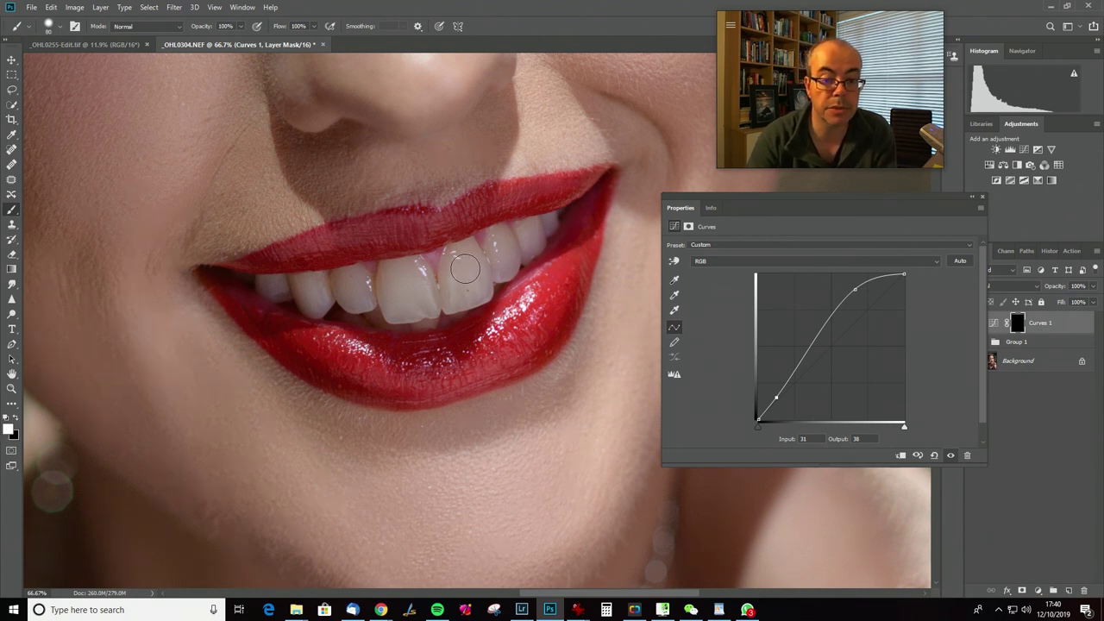
drag(453, 297, 460, 296)
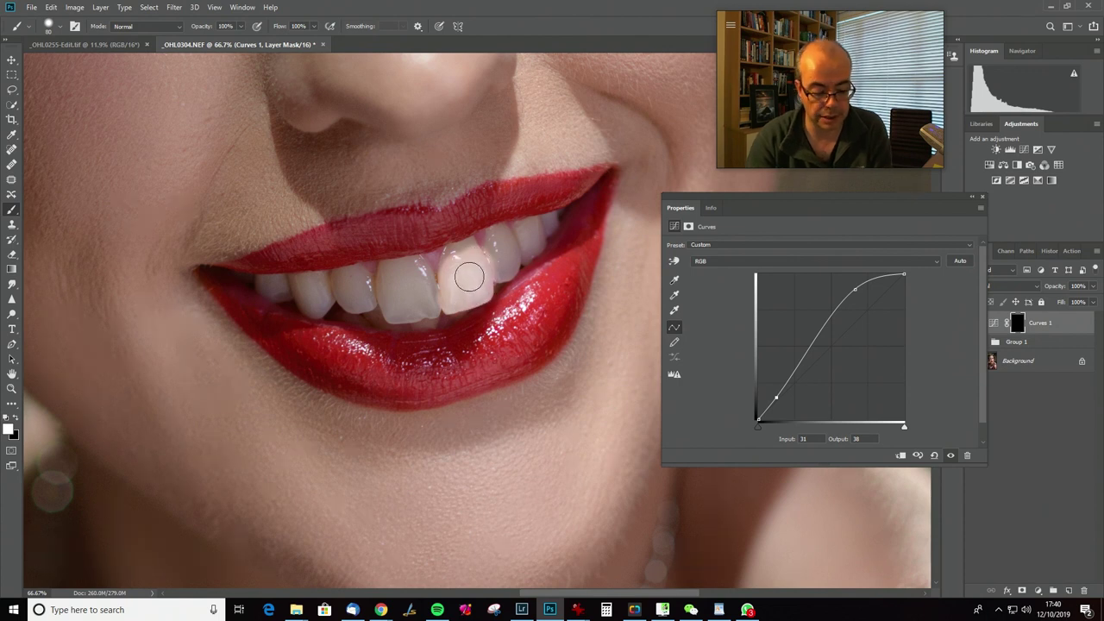
key(ctrl+z)
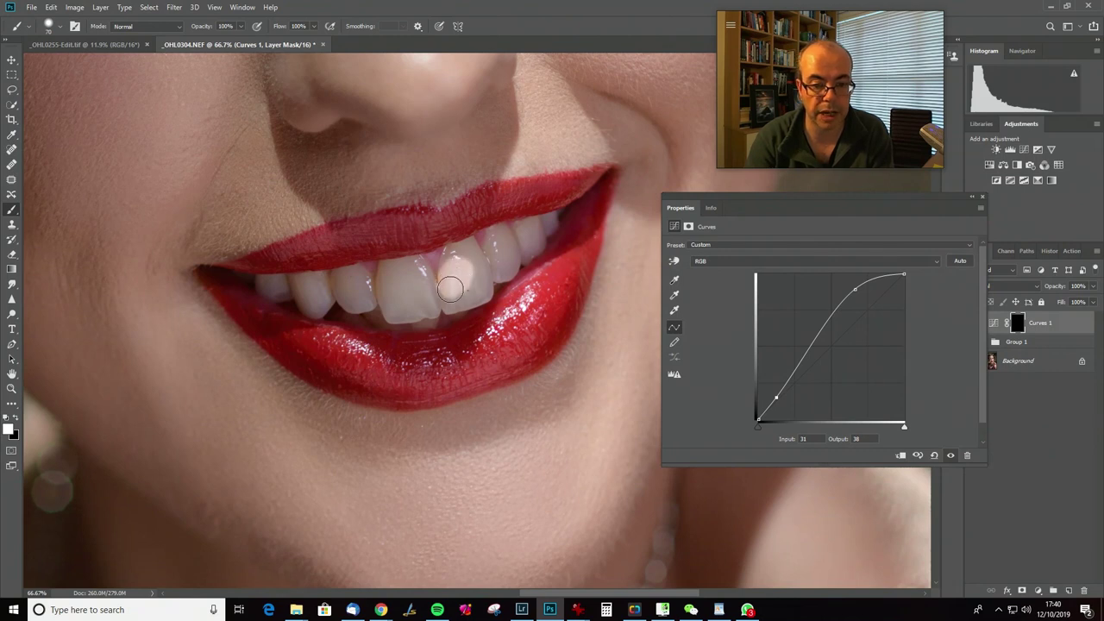
Paint white over the upper teeth on the Curves 1 mask with a brush between 70 and 30 px, and switch the foreground to black
mouse_move(450, 297)
mouse_down()
mouse_move(480, 287)
mouse_move(465, 245)
mouse_move(452, 279)
mouse_move(478, 266)
mouse_move(440, 272)
mouse_move(430, 294)
mouse_move(416, 282)
mouse_move(423, 232)
mouse_move(443, 283)
mouse_move(429, 252)
mouse_move(422, 284)
mouse_move(411, 262)
mouse_move(428, 305)
mouse_move(395, 309)
mouse_move(388, 284)
mouse_move(389, 274)
mouse_move(405, 288)
mouse_move(399, 272)
mouse_move(340, 278)
mouse_move(359, 301)
mouse_move(356, 272)
mouse_move(297, 276)
mouse_move(319, 309)
mouse_move(330, 289)
mouse_move(307, 273)
mouse_move(264, 275)
mouse_move(293, 281)
mouse_up()
mouse_move(498, 249)
mouse_down()
mouse_move(504, 270)
mouse_move(505, 242)
mouse_move(530, 231)
mouse_move(516, 255)
mouse_move(543, 229)
mouse_up()
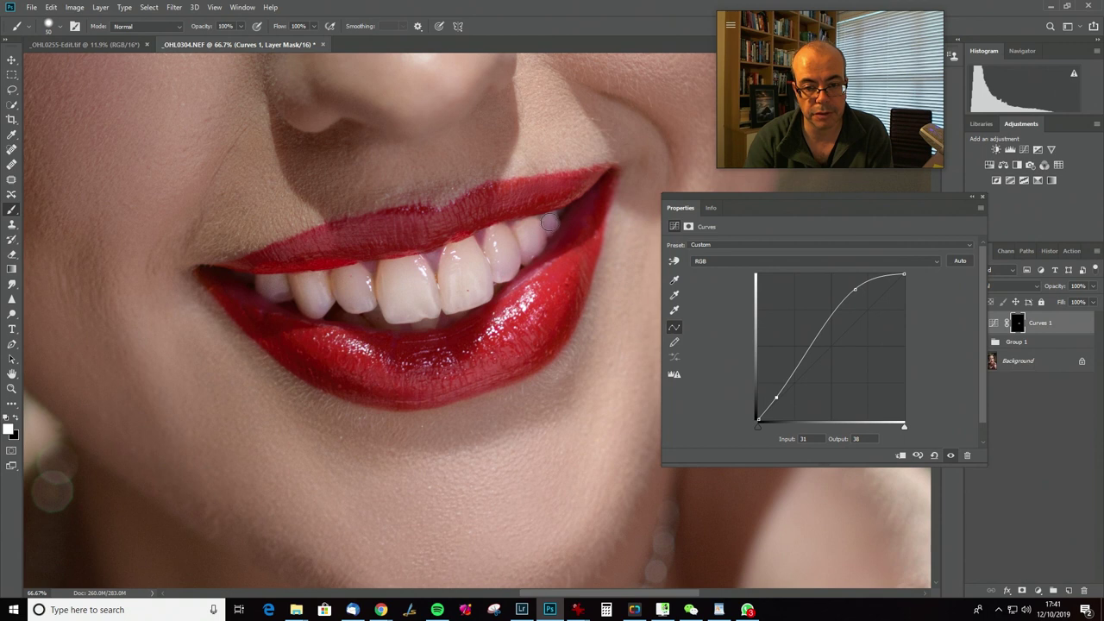
drag(539, 237, 480, 261)
mouse_move(411, 286)
mouse_down()
mouse_move(464, 304)
mouse_move(429, 333)
mouse_move(390, 326)
mouse_move(449, 321)
mouse_up()
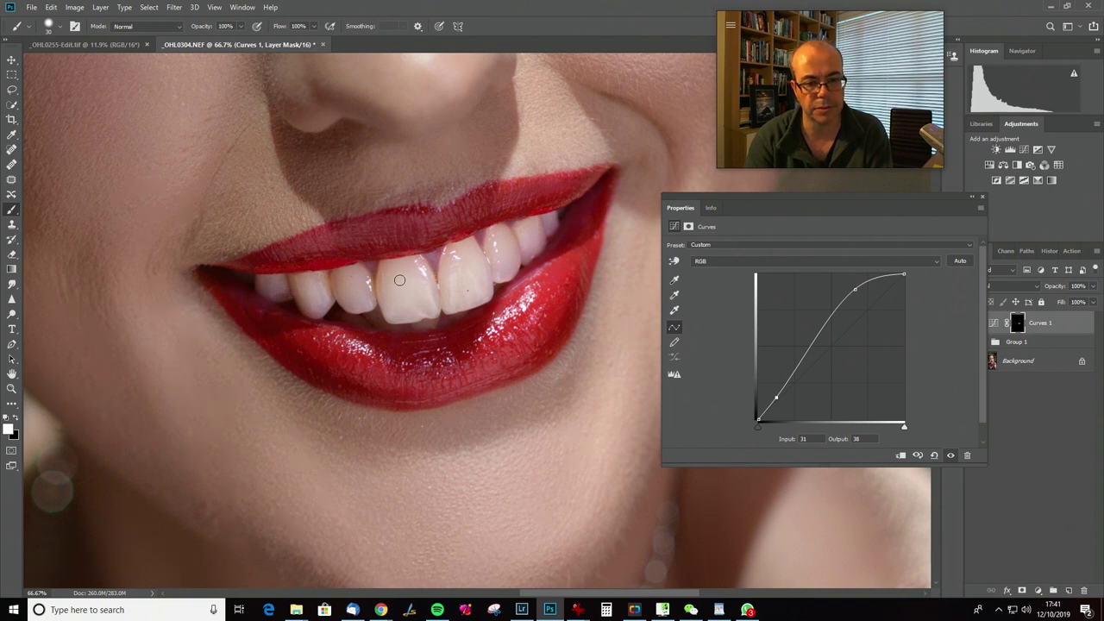
key(x)
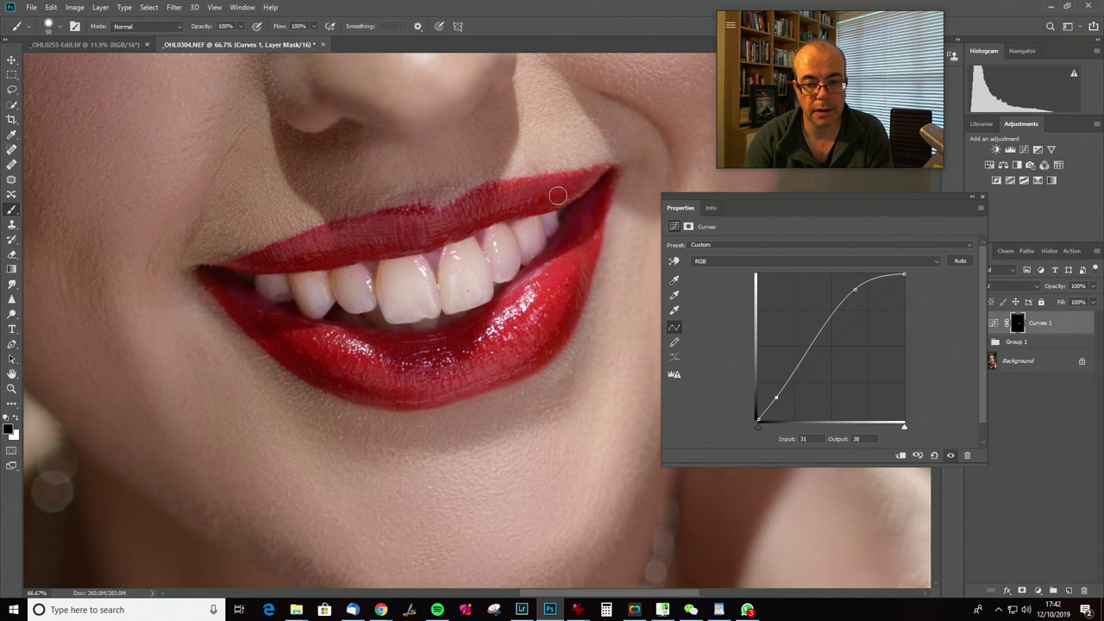
Fit the whole portrait in view and compare it with and without the Curves 1 teeth brightening
key(ctrl+0)
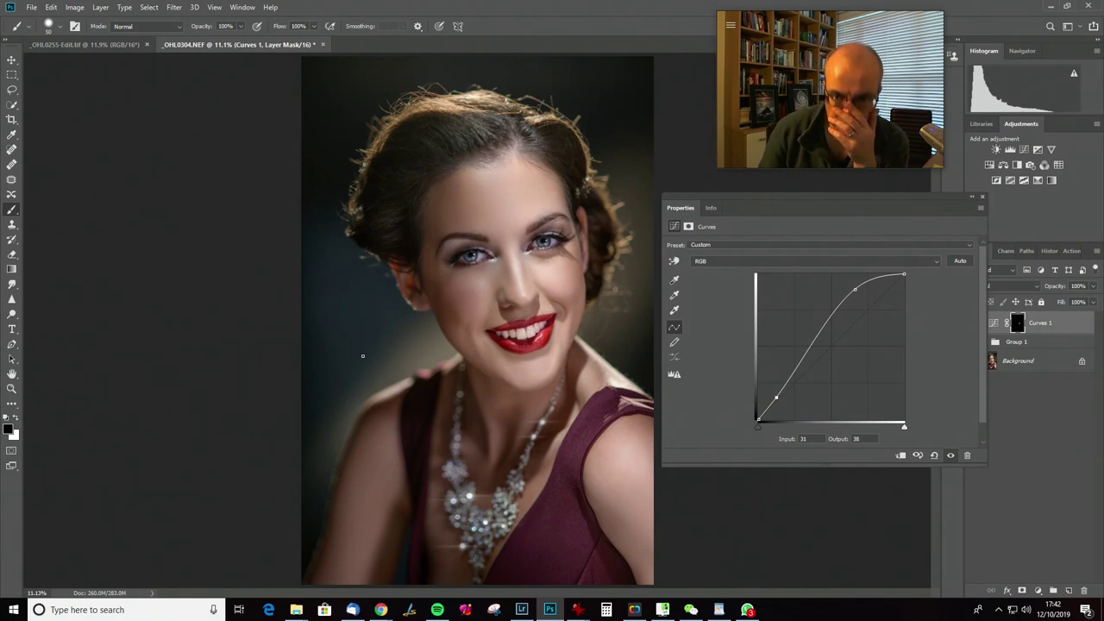
drag(877, 202, 862, 196)
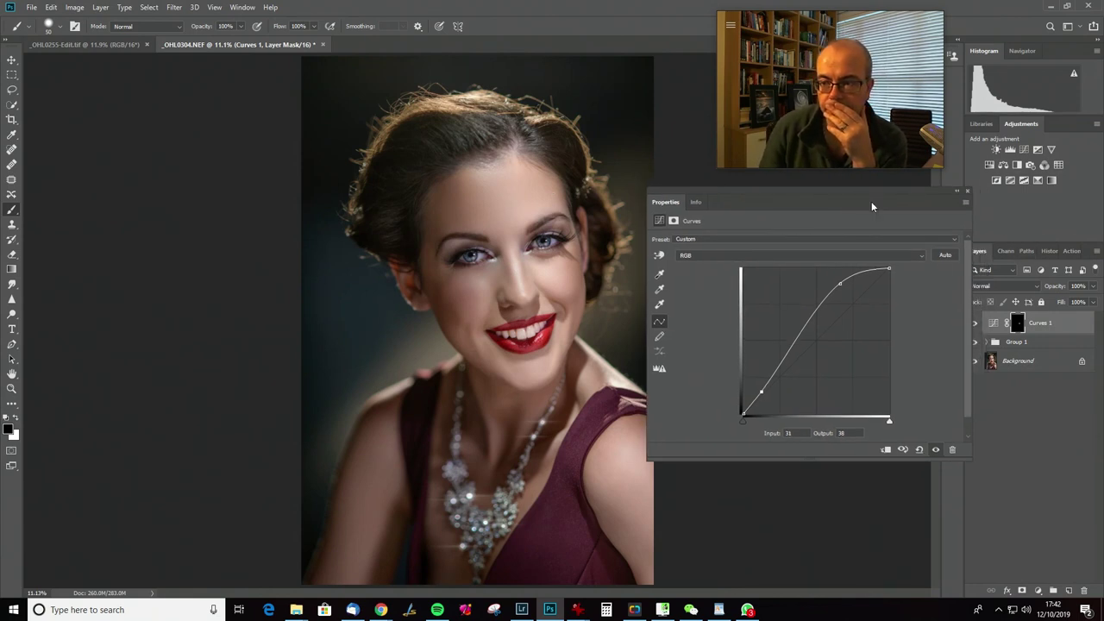
click(977, 324)
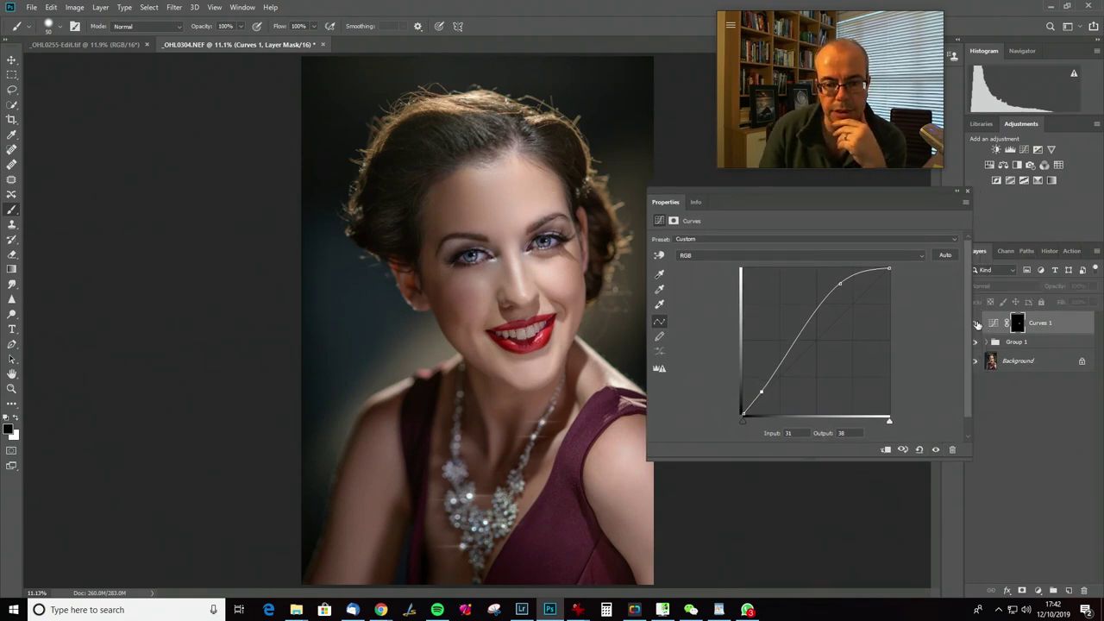
click(977, 323)
Soften the Curves 1 brightening with an upper point at input 167, output 200, raise the shadow point, and compare with the layer off
mouse_move(865, 214)
mouse_down()
mouse_move(848, 221)
mouse_move(863, 214)
mouse_up()
mouse_move(749, 390)
mouse_down()
mouse_move(763, 366)
mouse_move(761, 383)
mouse_up()
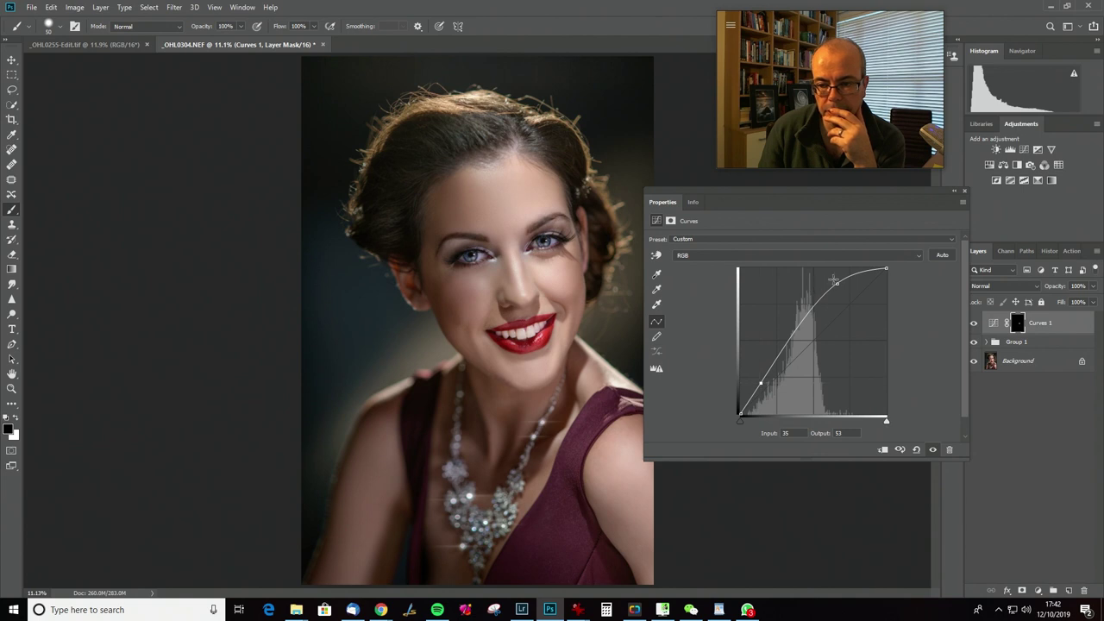
drag(836, 283, 837, 295)
drag(761, 383, 763, 385)
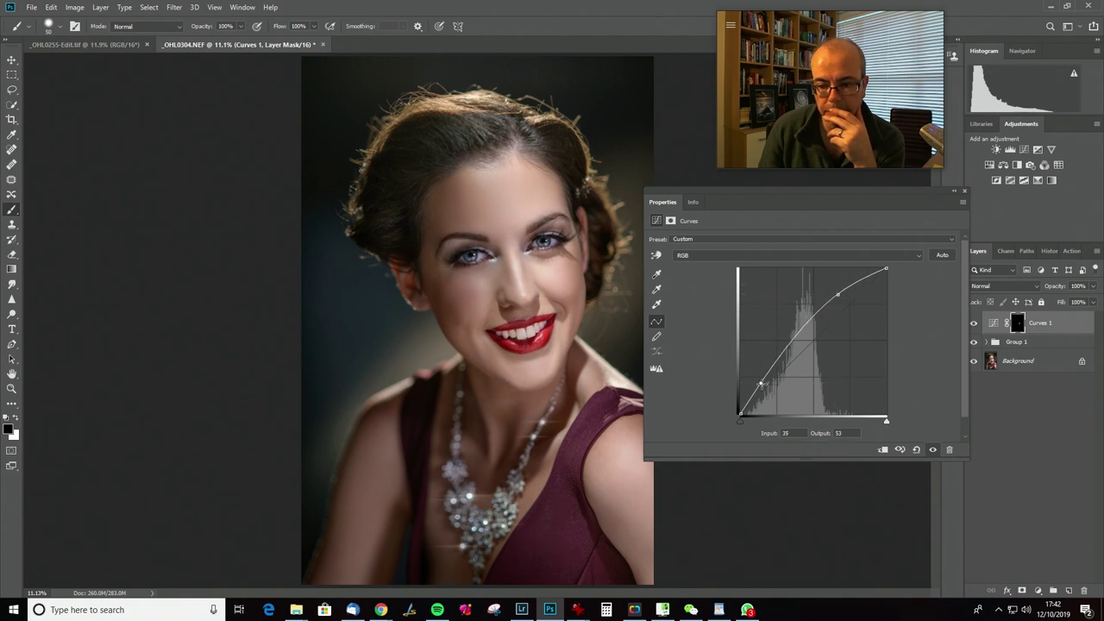
drag(838, 294, 836, 299)
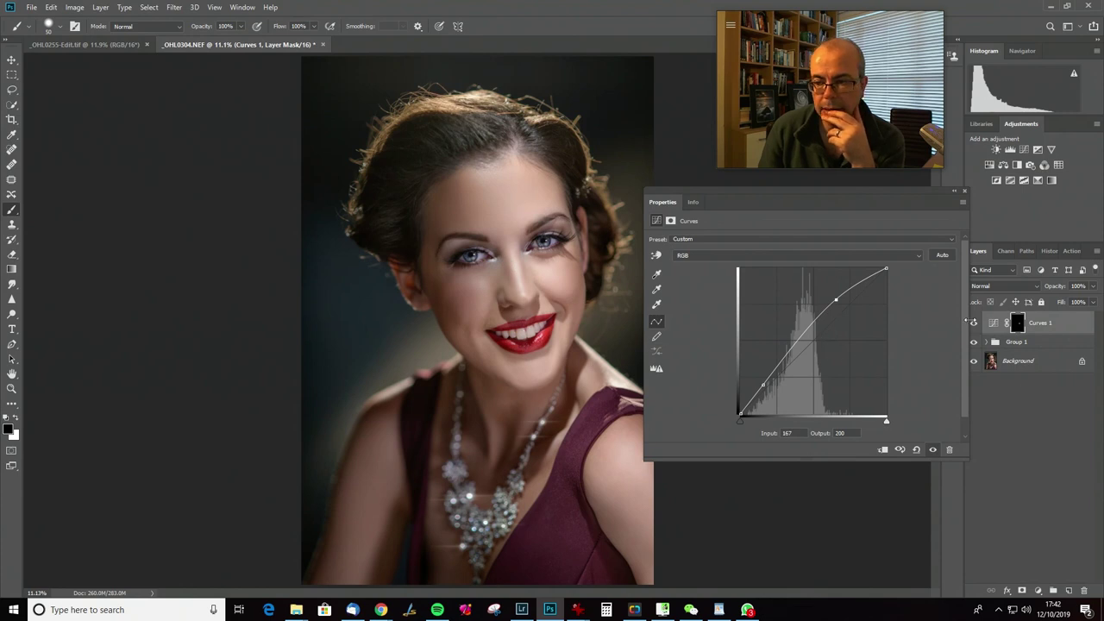
click(974, 324)
click(975, 323)
Add a Hue/Saturation adjustment clipped to Curves 1 and set the Yellows saturation to -100
drag(862, 197, 833, 290)
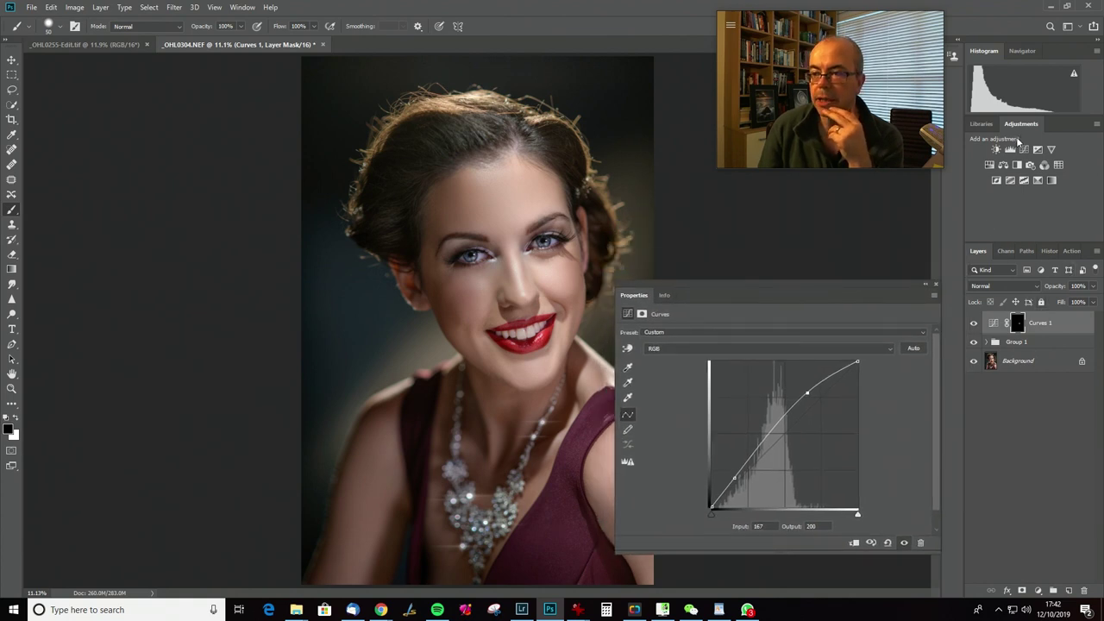
click(989, 163)
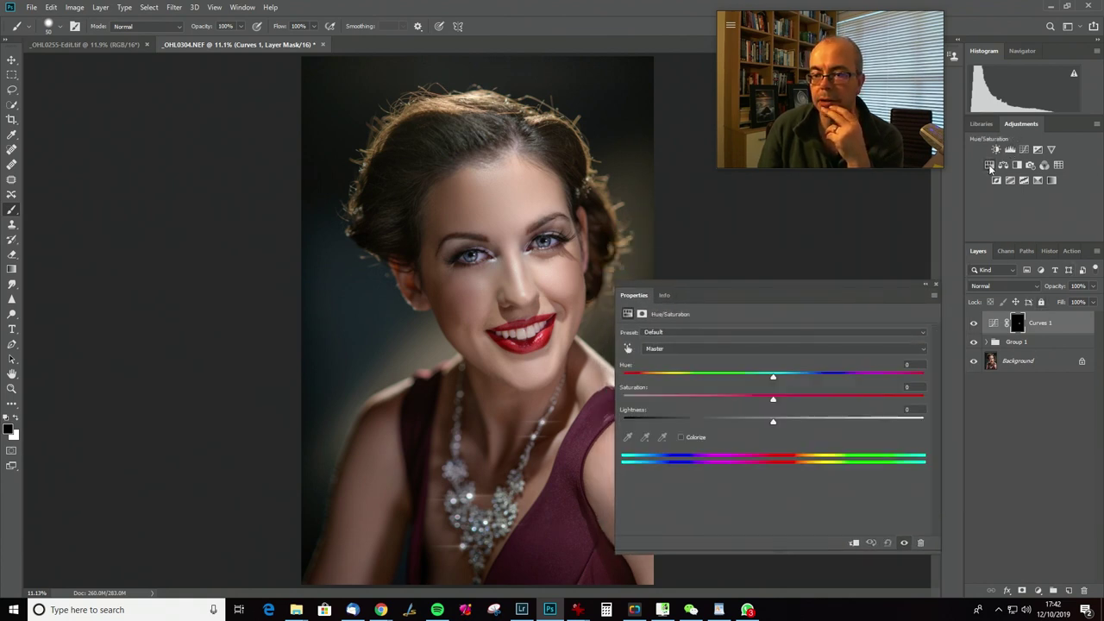
click(853, 543)
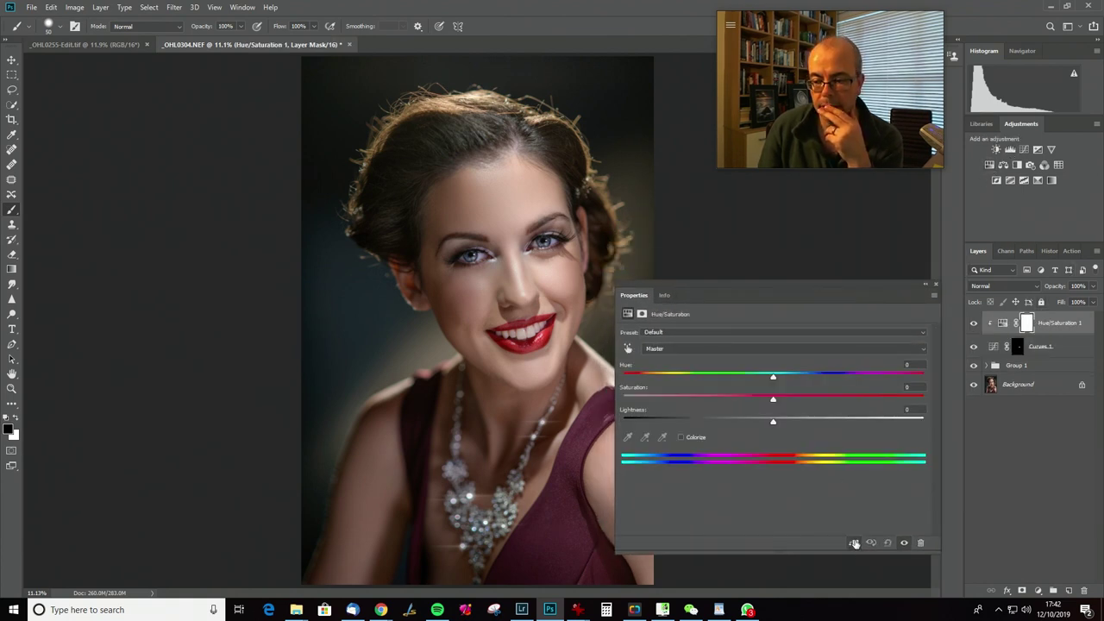
click(680, 349)
click(695, 374)
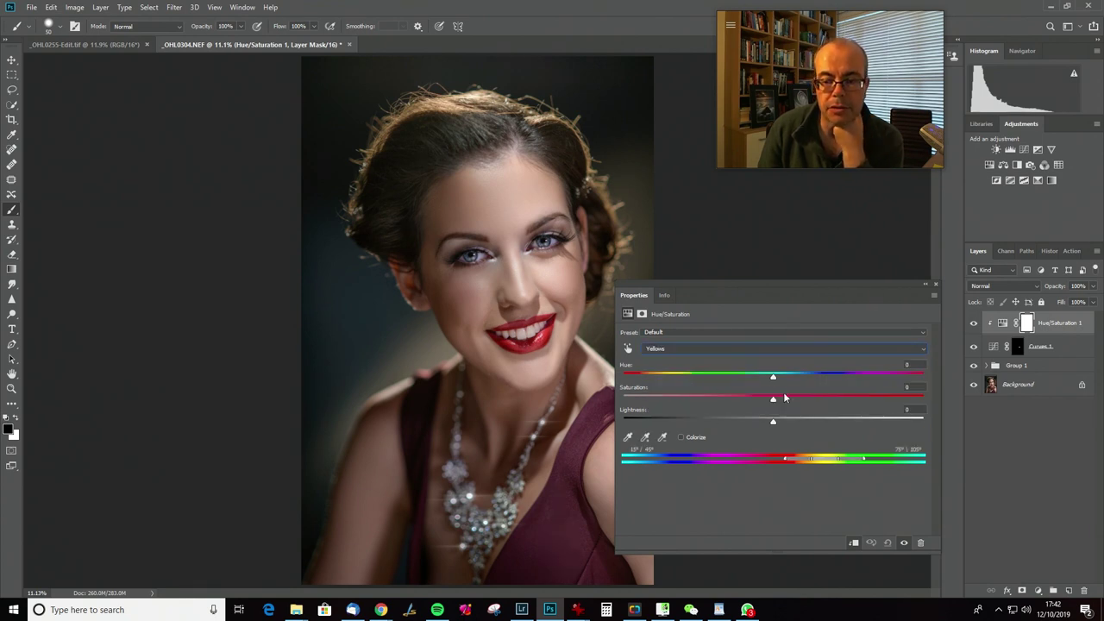
drag(773, 399, 622, 400)
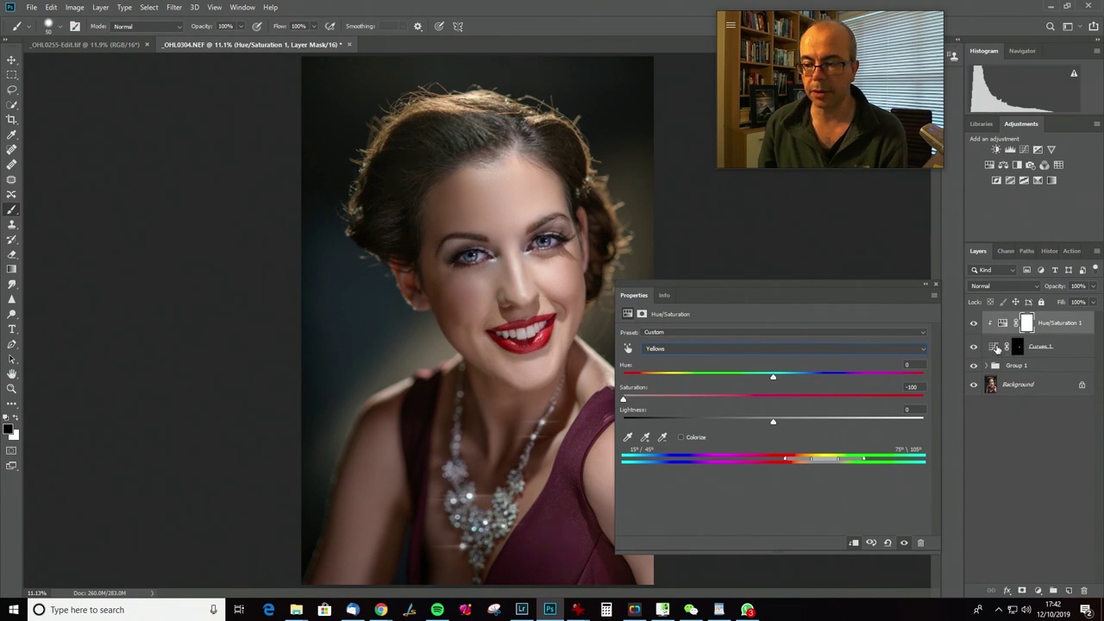
Reopen the Curves 1 adjustment, raise its upper point, set the lower point to input 33, output 30, and compare with the layer off
click(994, 347)
drag(807, 390, 830, 367)
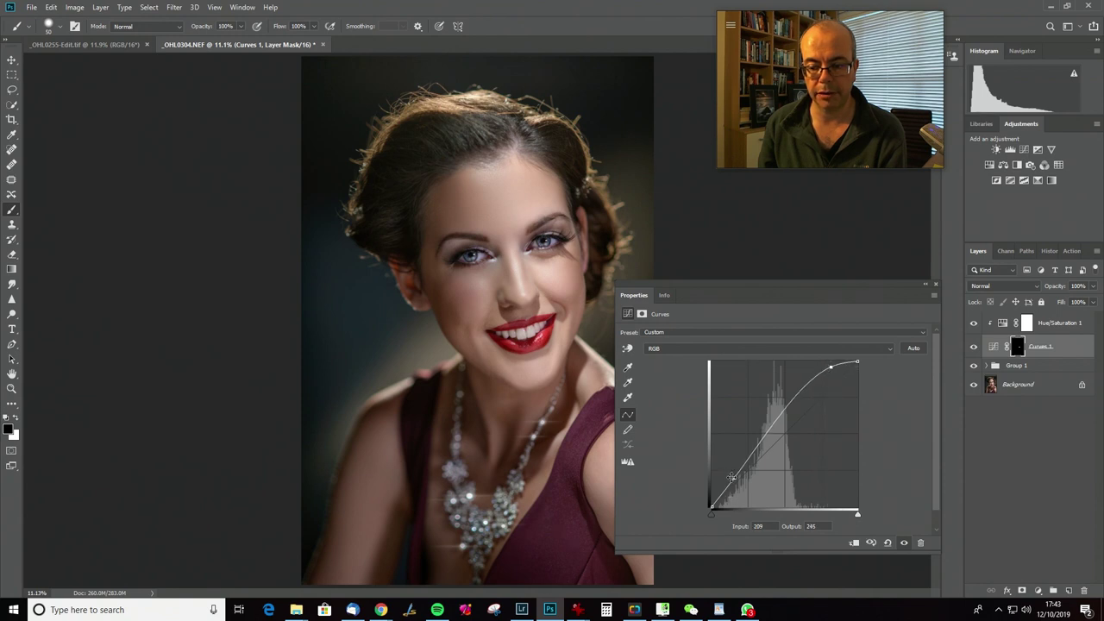
drag(732, 477, 727, 489)
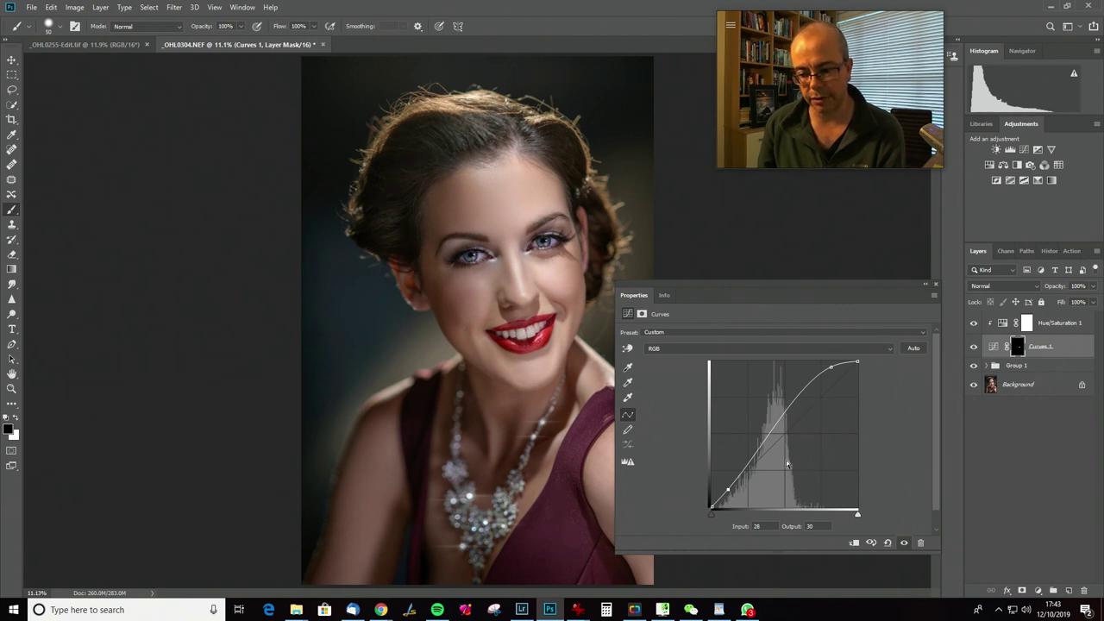
drag(830, 369, 824, 367)
mouse_move(724, 488)
mouse_down()
mouse_move(730, 500)
mouse_move(729, 489)
mouse_up()
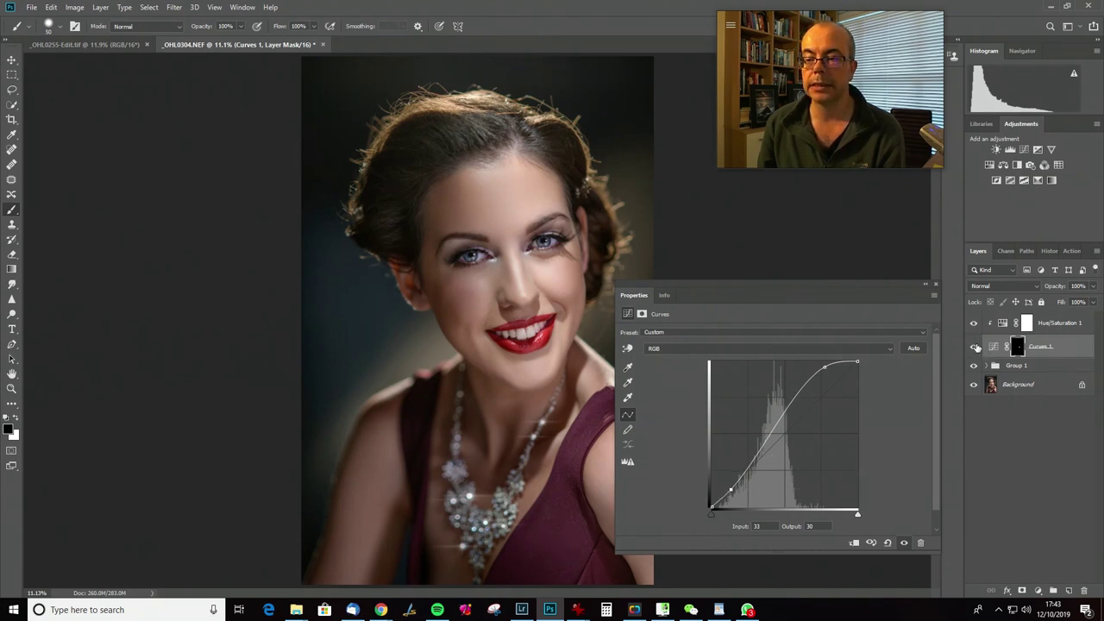
click(975, 348)
click(975, 348)
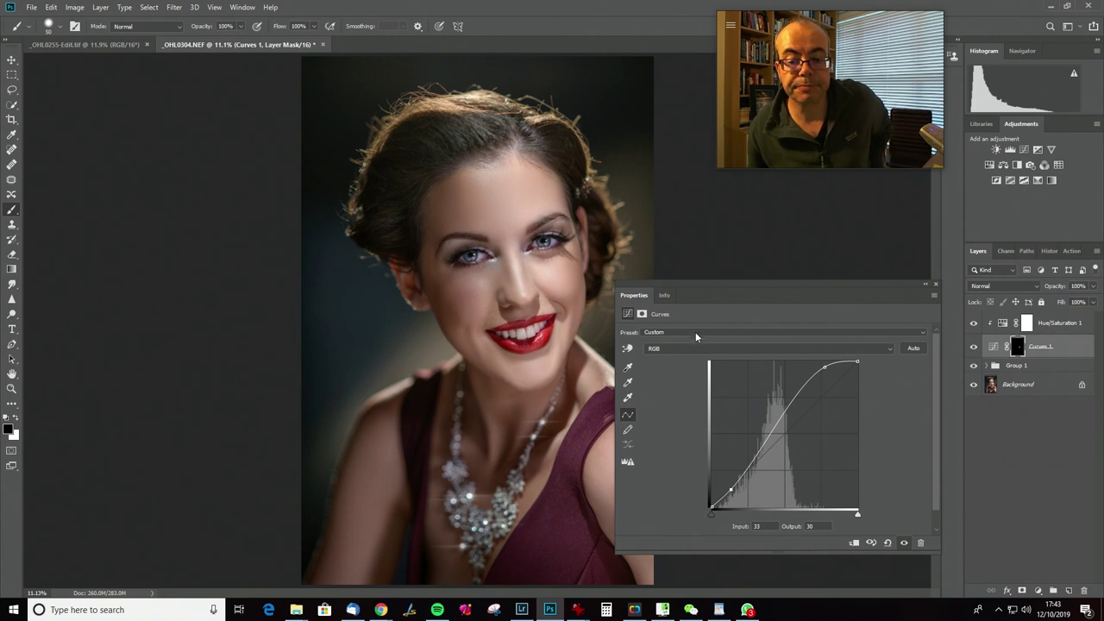
Set the Curves 1 points to input 202, output 228 and input 48, output 51, and compare the teeth with the layer off
drag(824, 367, 827, 371)
drag(731, 490, 736, 480)
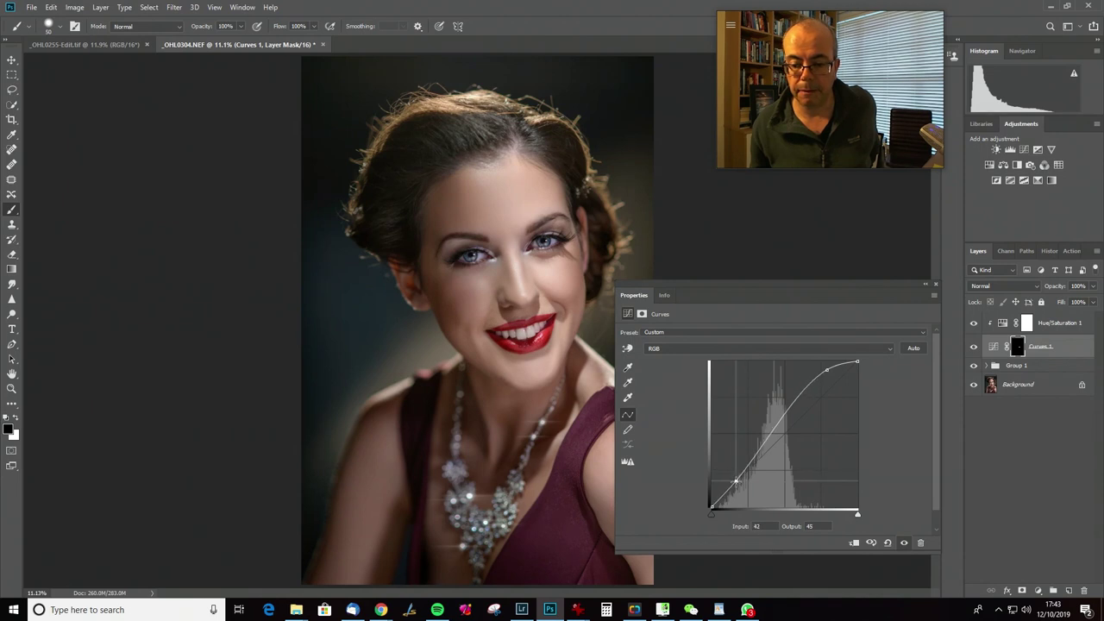
drag(826, 369, 826, 377)
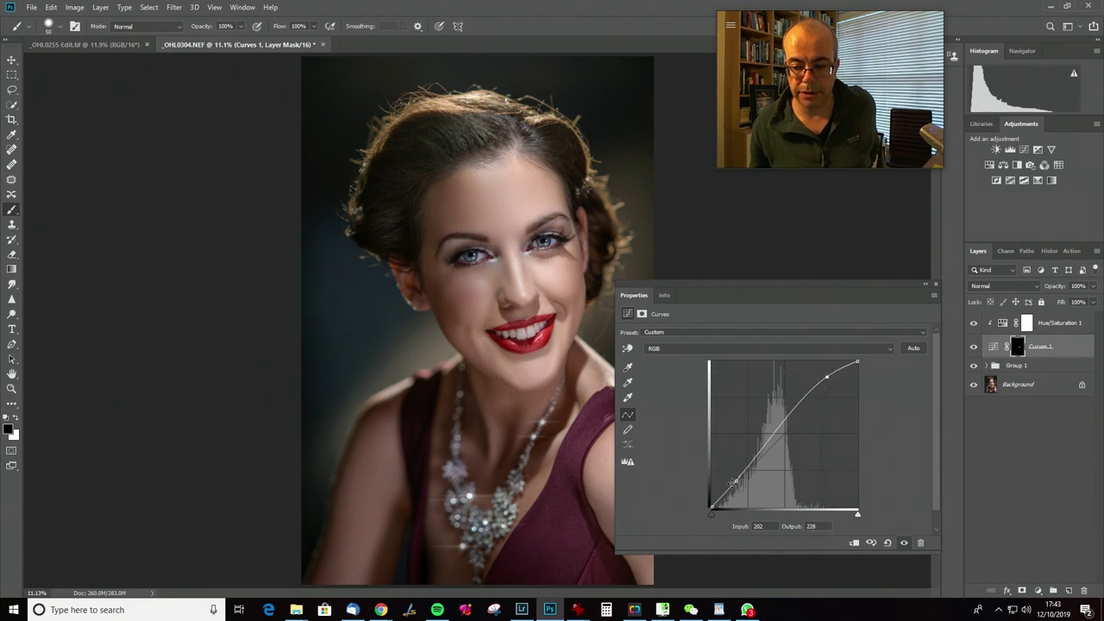
drag(735, 480, 739, 477)
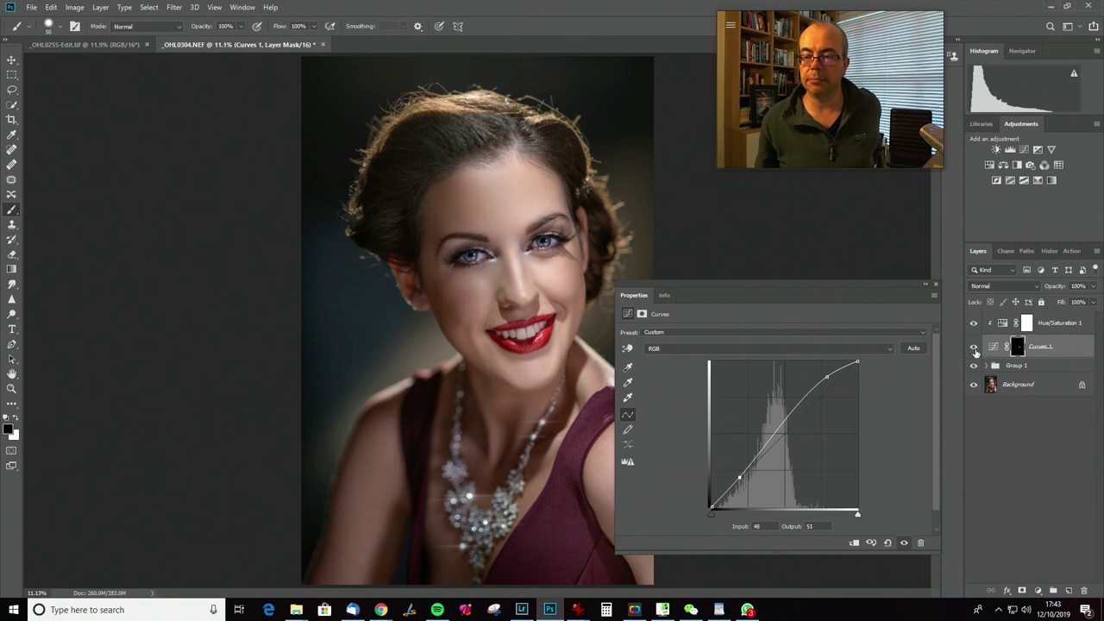
click(974, 347)
click(974, 346)
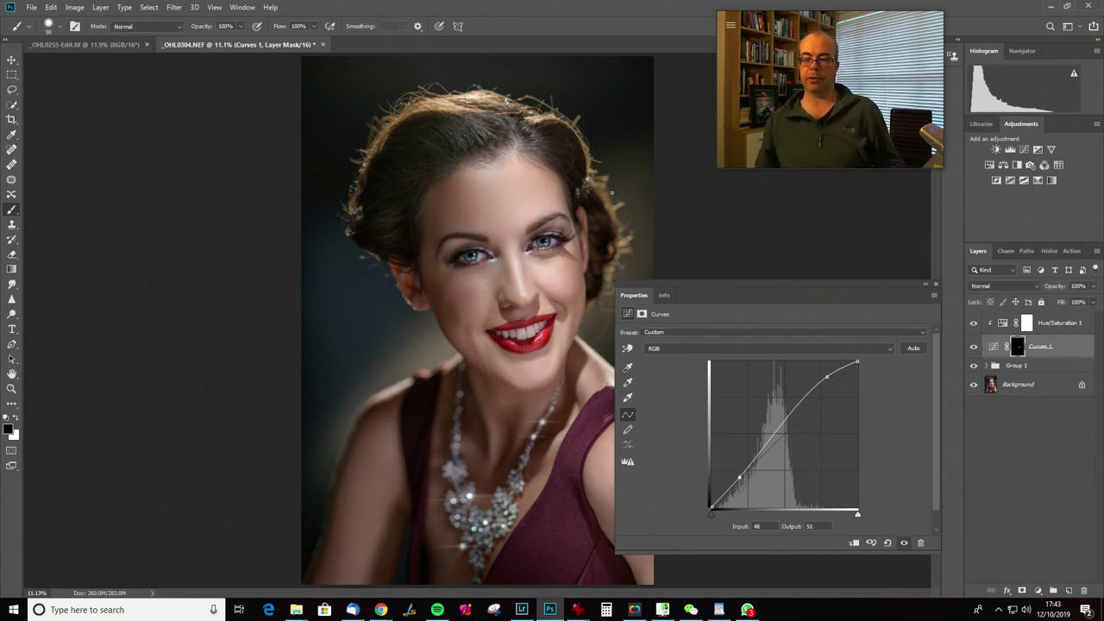
Flatten the image and copy a freehand lasso selection around the mouth and chin to a new layer
click(101, 7)
click(129, 445)
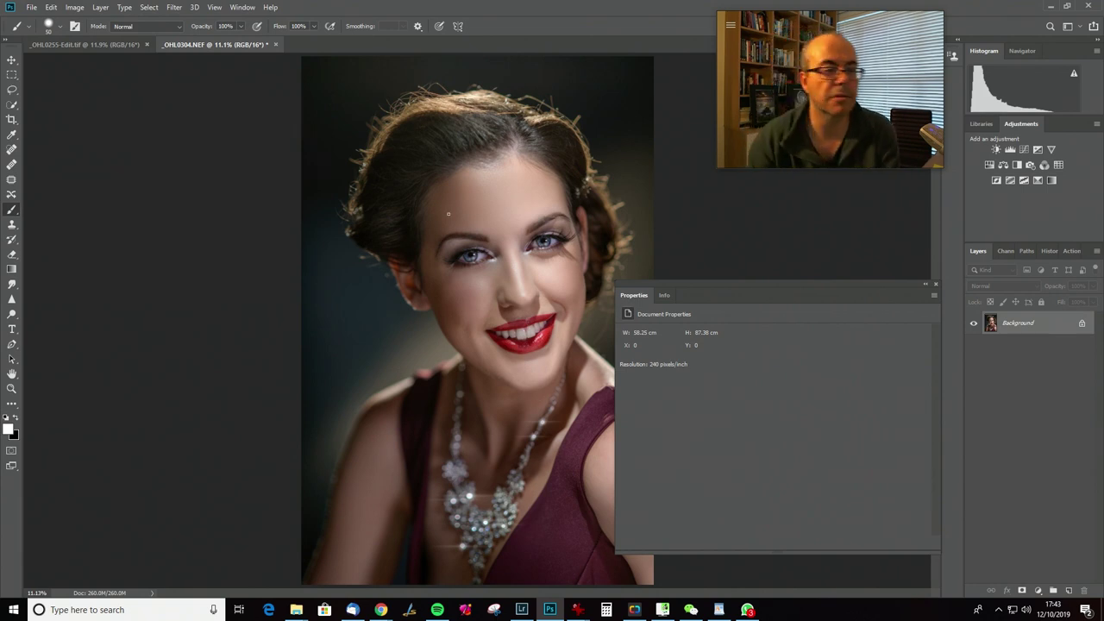
click(11, 88)
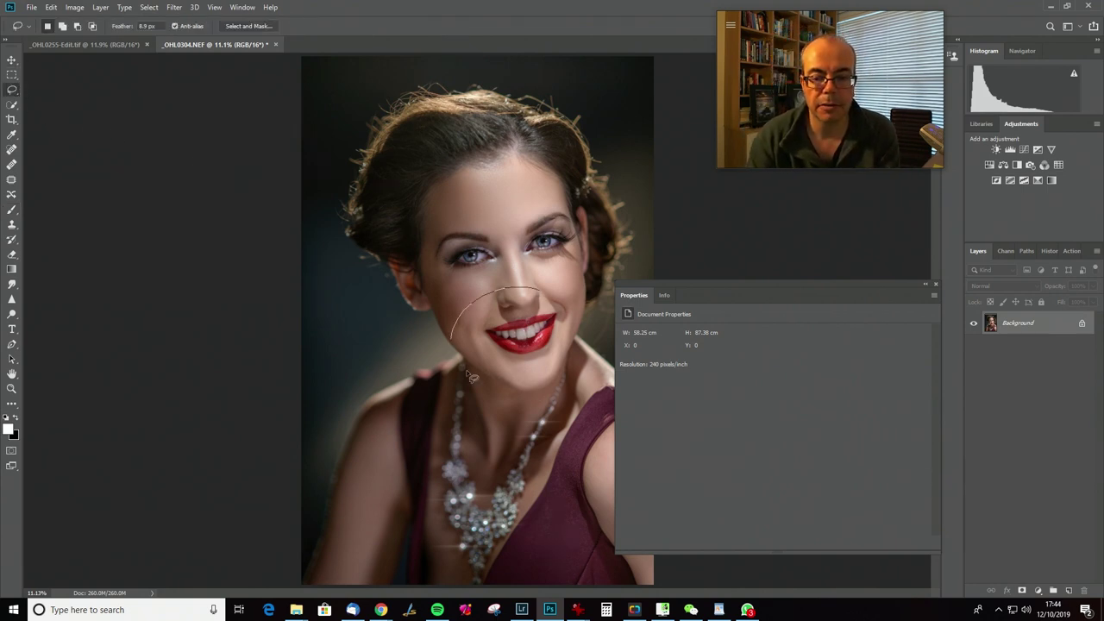
drag(449, 345, 565, 323)
key(ctrl+j)
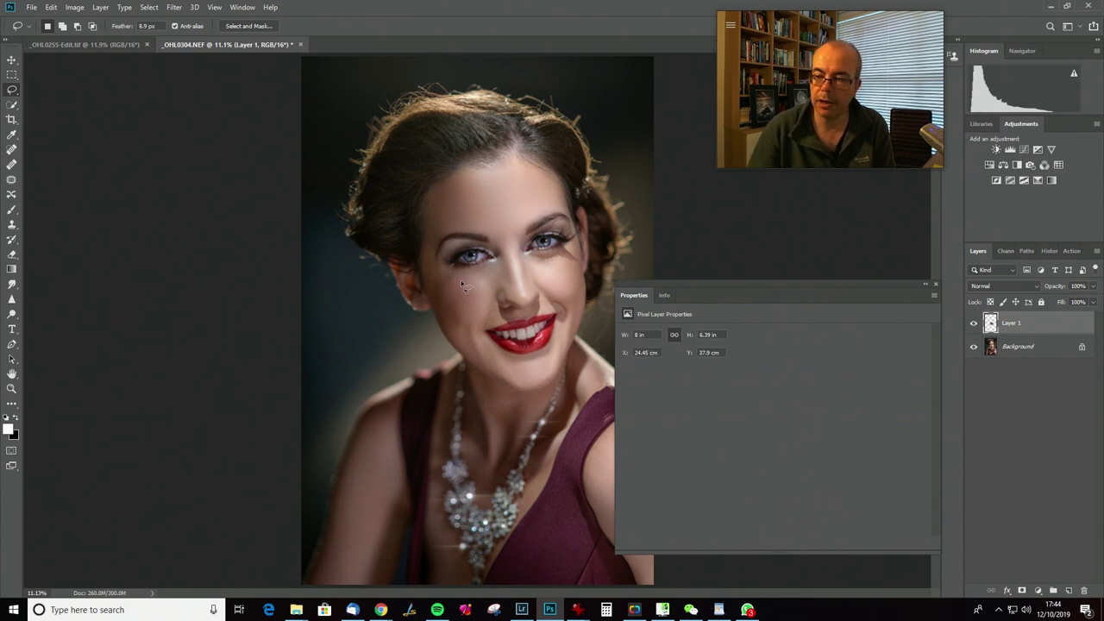
Set the copied mouth layer to Multiply, hide it with a black layer mask, and switch to the Brush tool
click(1001, 287)
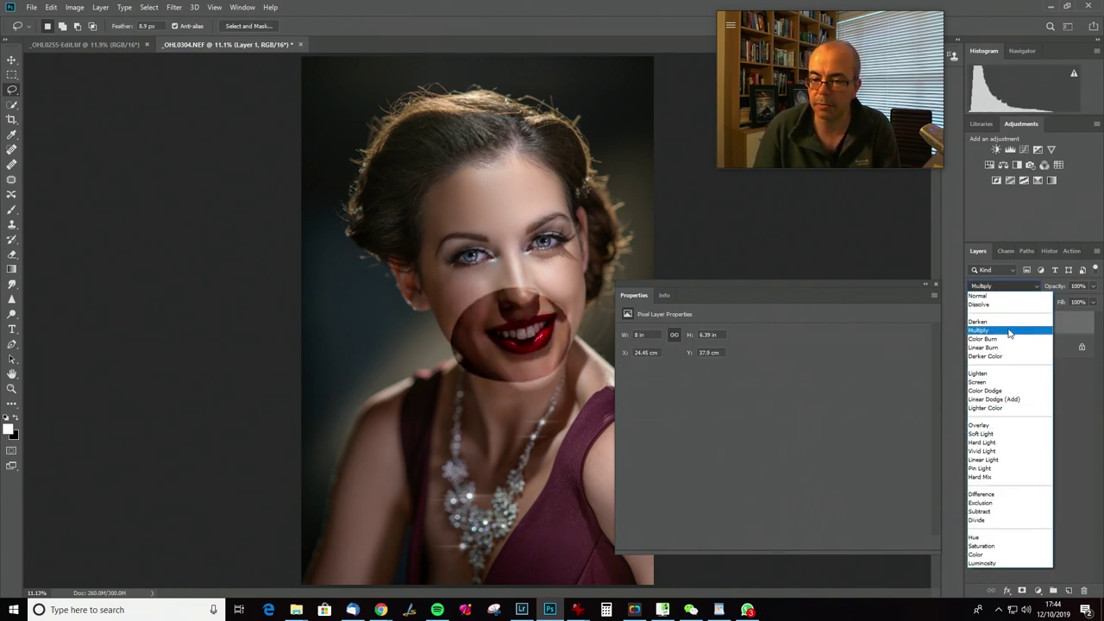
click(1004, 330)
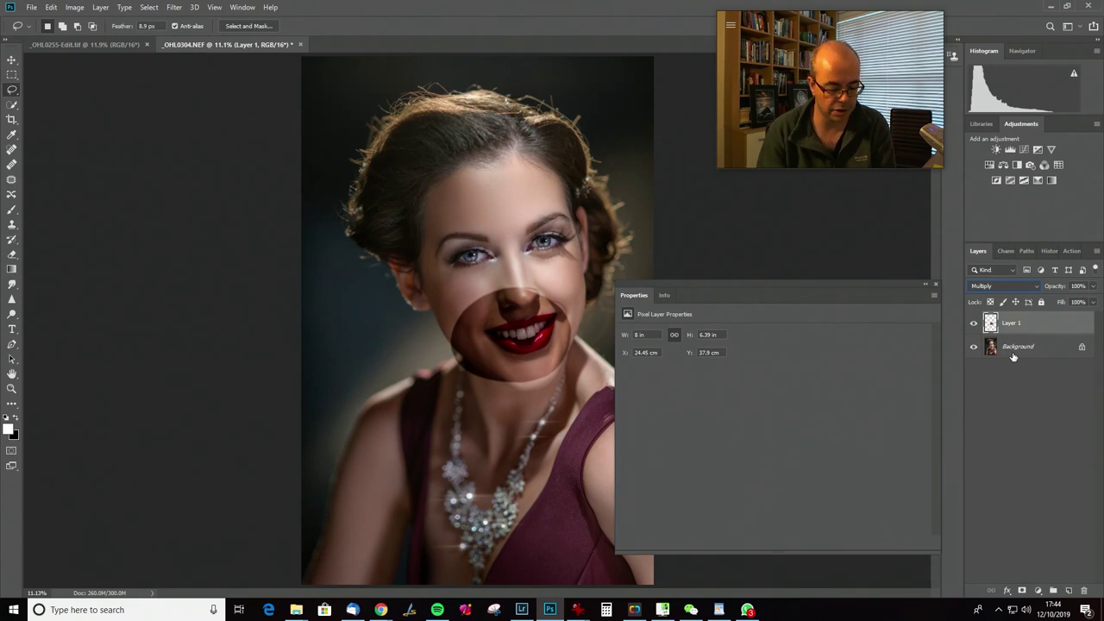
key(ctrl+plus)
key(ctrl+plus)
key(ctrl+plus)
key(ctrl+plus)
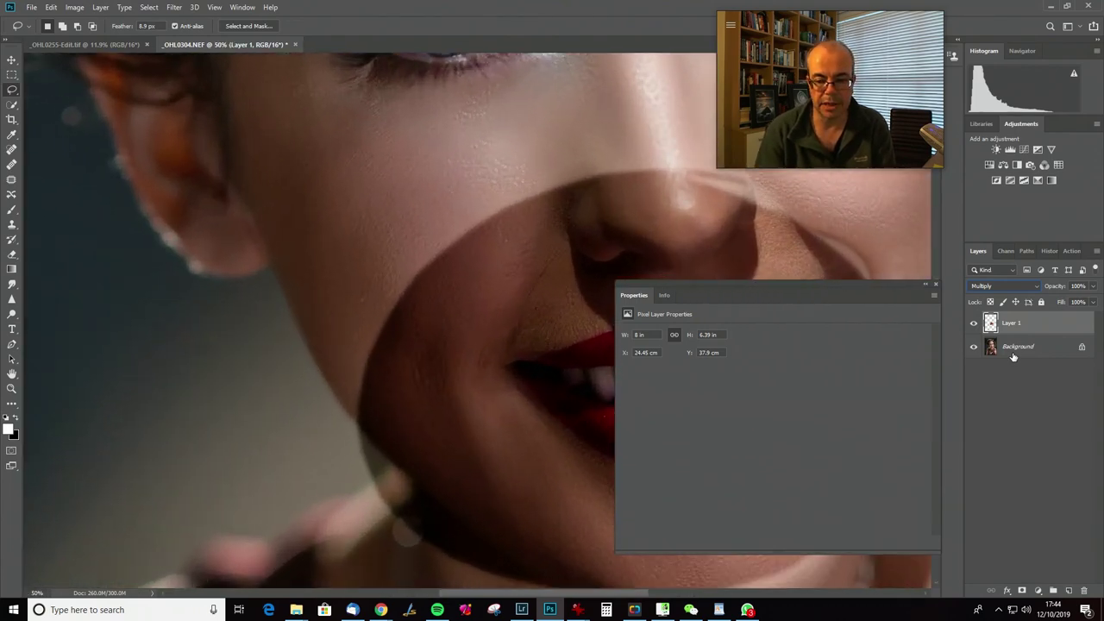
drag(402, 373, 96, 261)
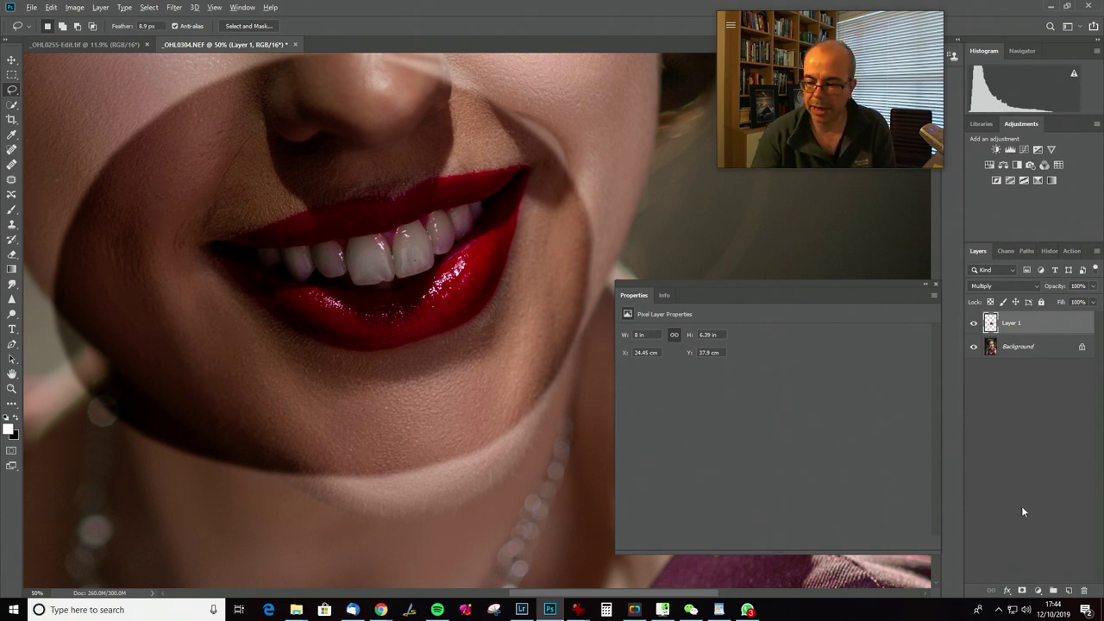
alt+click(1022, 592)
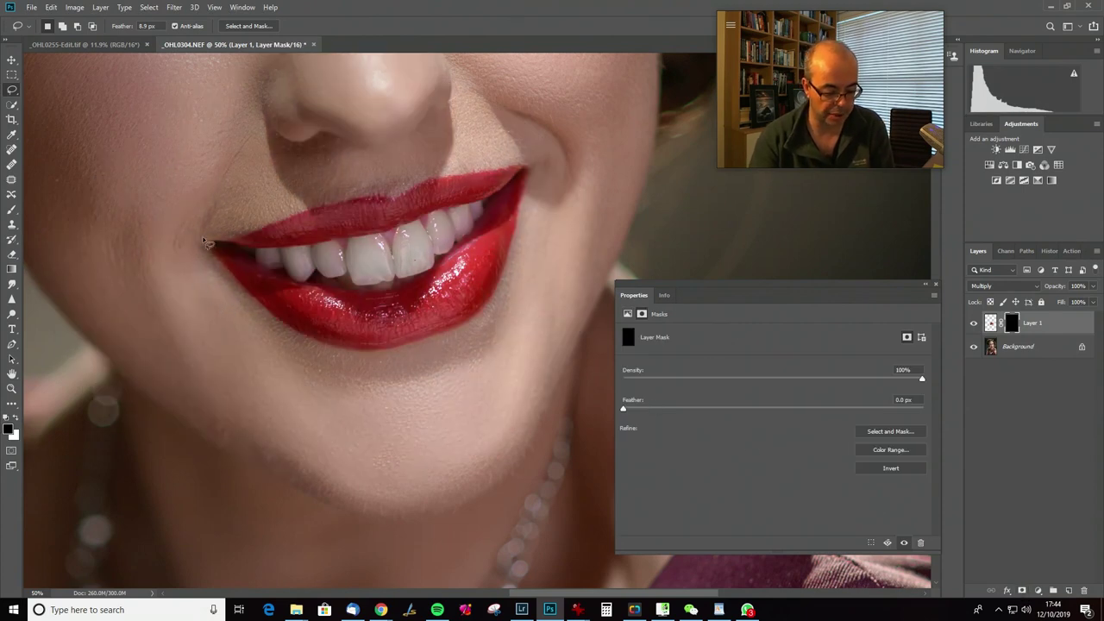
key(b)
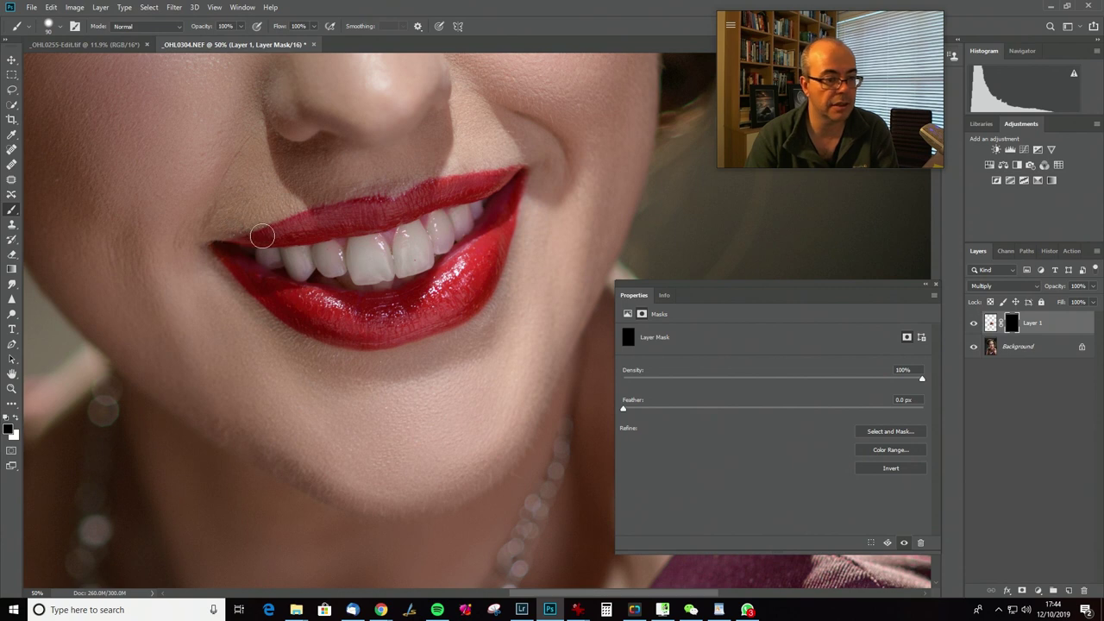
Paint white on the Layer 1 mask over the upper and lower lips to reveal the darker Multiply copy
key(x)
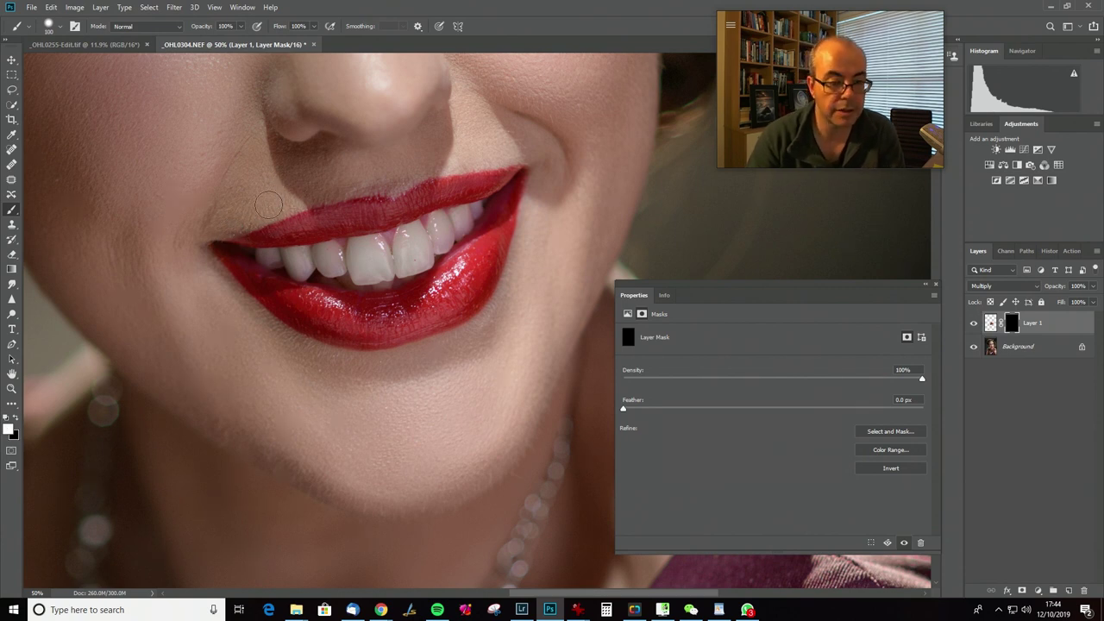
mouse_move(253, 221)
mouse_down()
mouse_move(307, 225)
mouse_move(290, 227)
mouse_move(402, 197)
mouse_move(368, 214)
mouse_move(382, 214)
mouse_move(436, 187)
mouse_move(511, 177)
mouse_move(538, 210)
mouse_move(518, 189)
mouse_move(490, 224)
mouse_move(486, 266)
mouse_move(493, 241)
mouse_move(424, 295)
mouse_move(433, 290)
mouse_move(359, 312)
mouse_move(302, 302)
mouse_move(370, 307)
mouse_move(362, 312)
mouse_move(308, 306)
mouse_move(207, 252)
mouse_up()
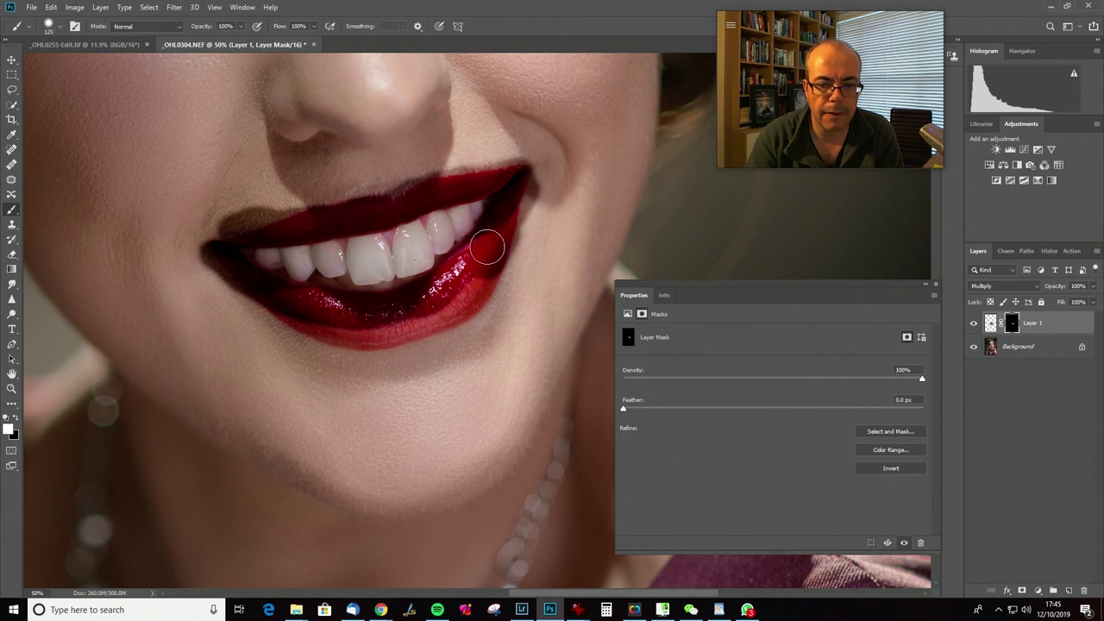
mouse_move(477, 300)
mouse_down()
mouse_move(487, 274)
mouse_move(468, 289)
mouse_move(487, 265)
mouse_move(451, 309)
mouse_move(478, 282)
mouse_move(443, 312)
mouse_move(361, 332)
mouse_move(385, 322)
mouse_move(357, 326)
mouse_move(385, 328)
mouse_move(367, 330)
mouse_move(317, 321)
mouse_move(347, 332)
mouse_move(368, 330)
mouse_move(275, 300)
mouse_move(311, 323)
mouse_move(300, 295)
mouse_move(251, 287)
mouse_move(334, 316)
mouse_up()
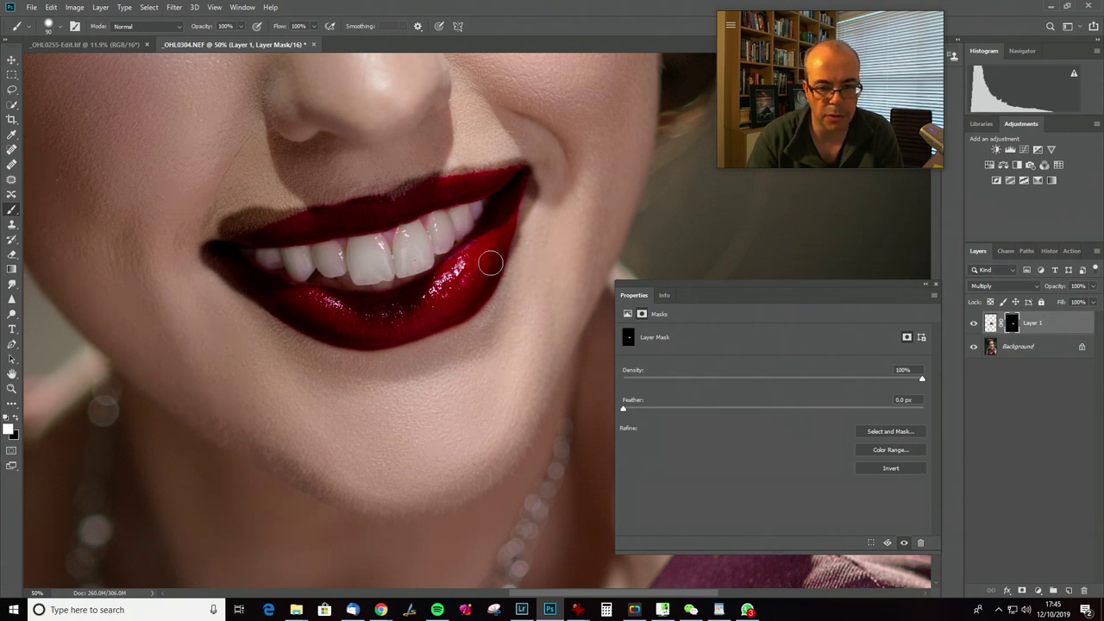
mouse_move(475, 224)
mouse_down()
mouse_move(286, 229)
mouse_move(515, 183)
mouse_move(206, 234)
mouse_move(383, 239)
mouse_up()
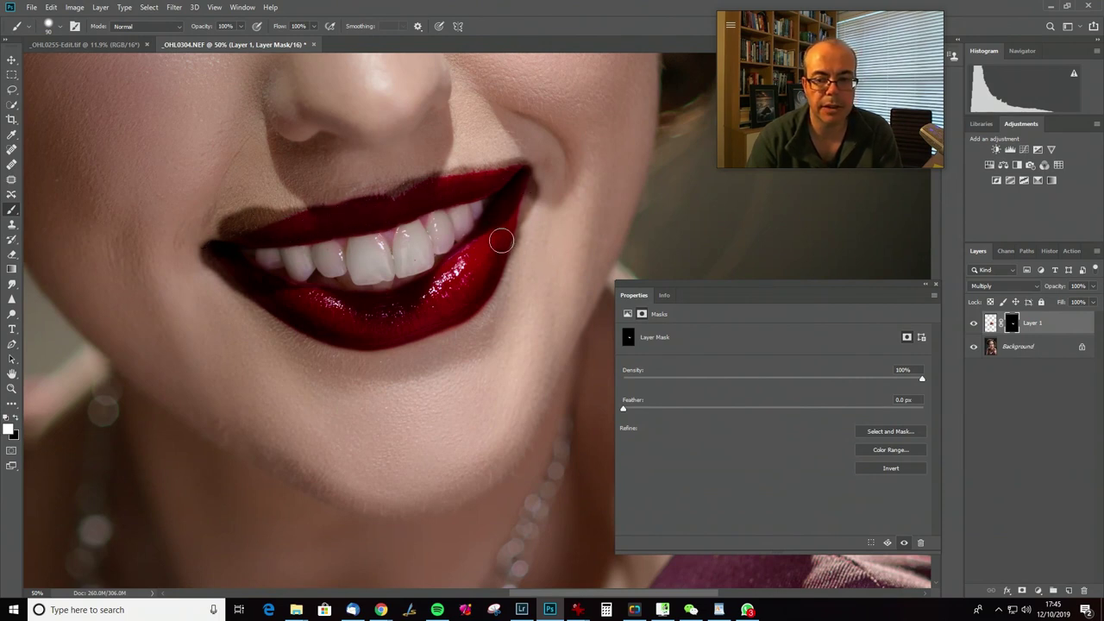
Paint black on the Layer 1 mask along the skin above the upper lip to clean the spill and refine the lip edges
key(x)
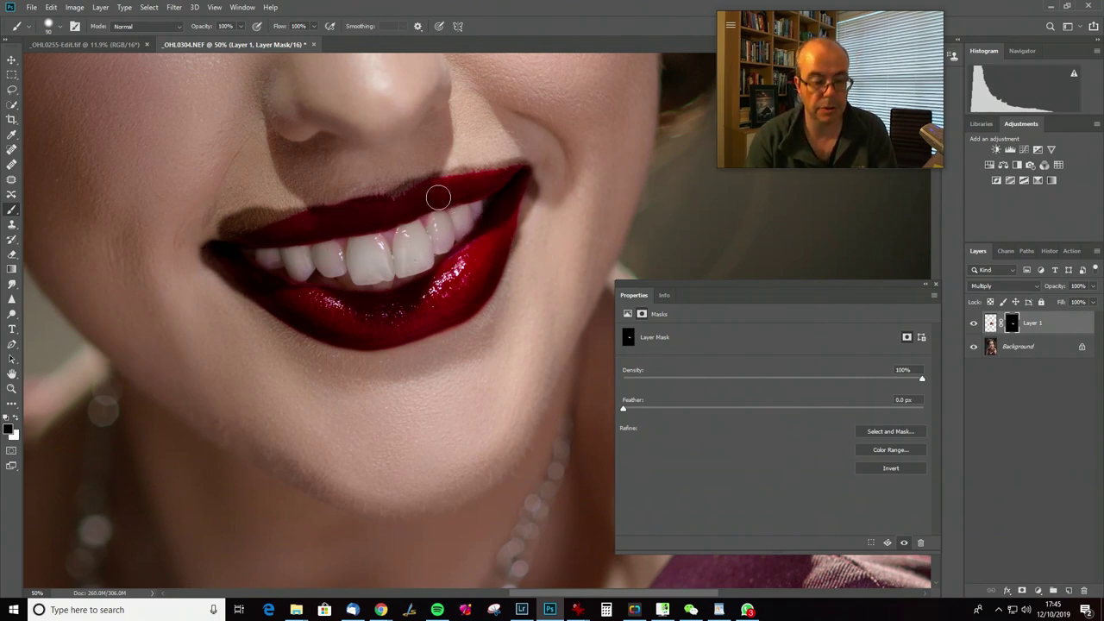
mouse_move(238, 205)
mouse_down()
mouse_move(263, 205)
mouse_move(229, 215)
mouse_move(289, 205)
mouse_move(273, 207)
mouse_move(315, 185)
mouse_move(213, 226)
mouse_move(289, 198)
mouse_up()
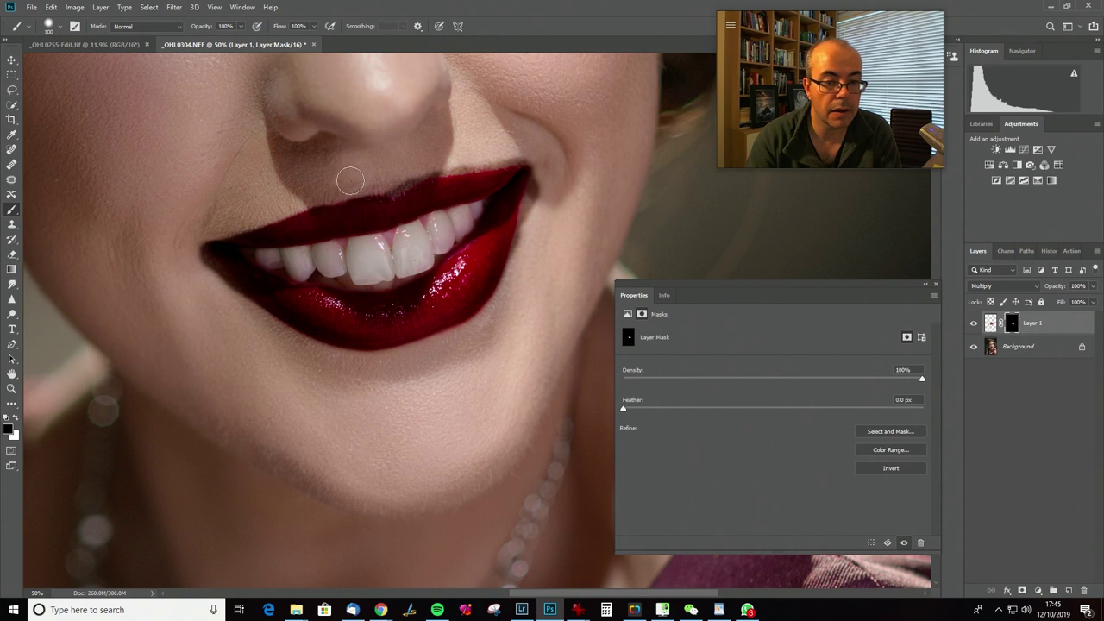
key(x)
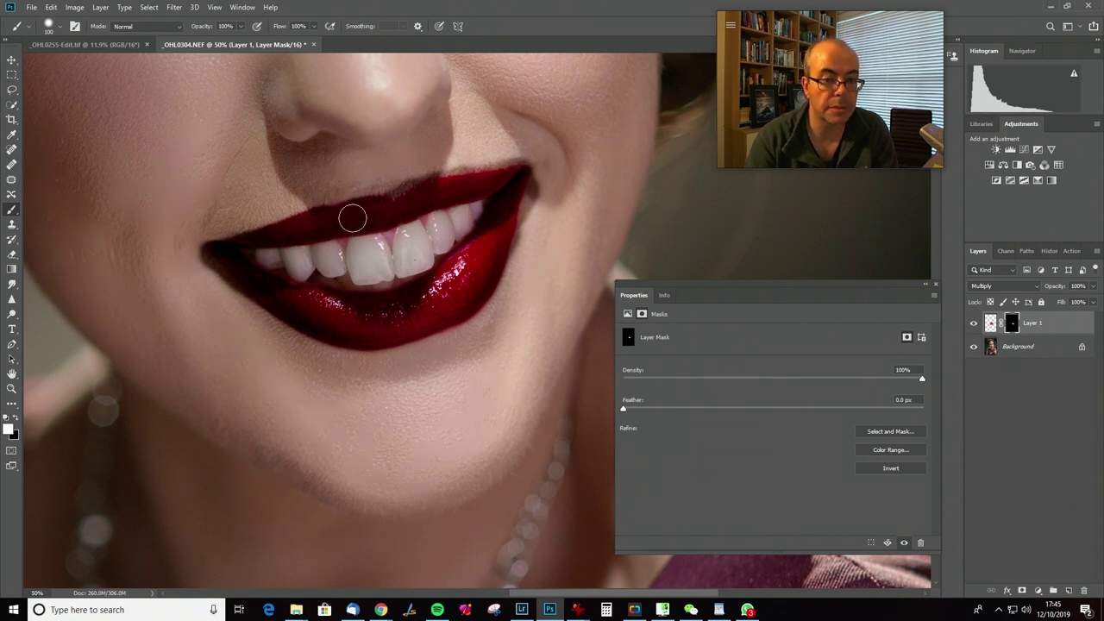
key(x)
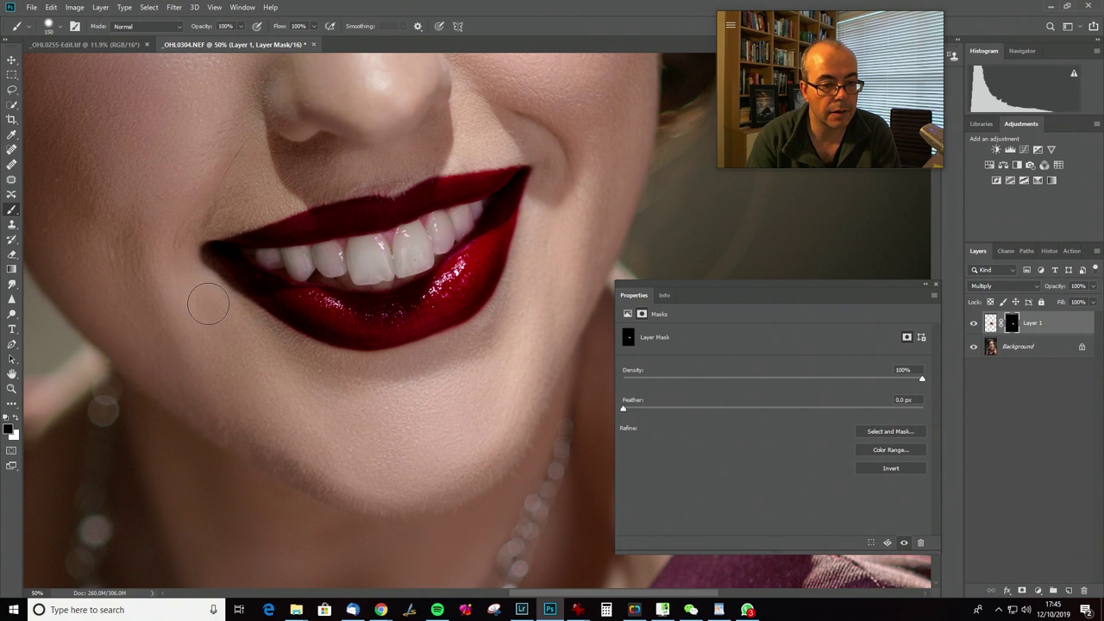
Compare the lips with Layer 1 off, try its opacity at 38%, and restore it to 100%
click(974, 323)
click(973, 324)
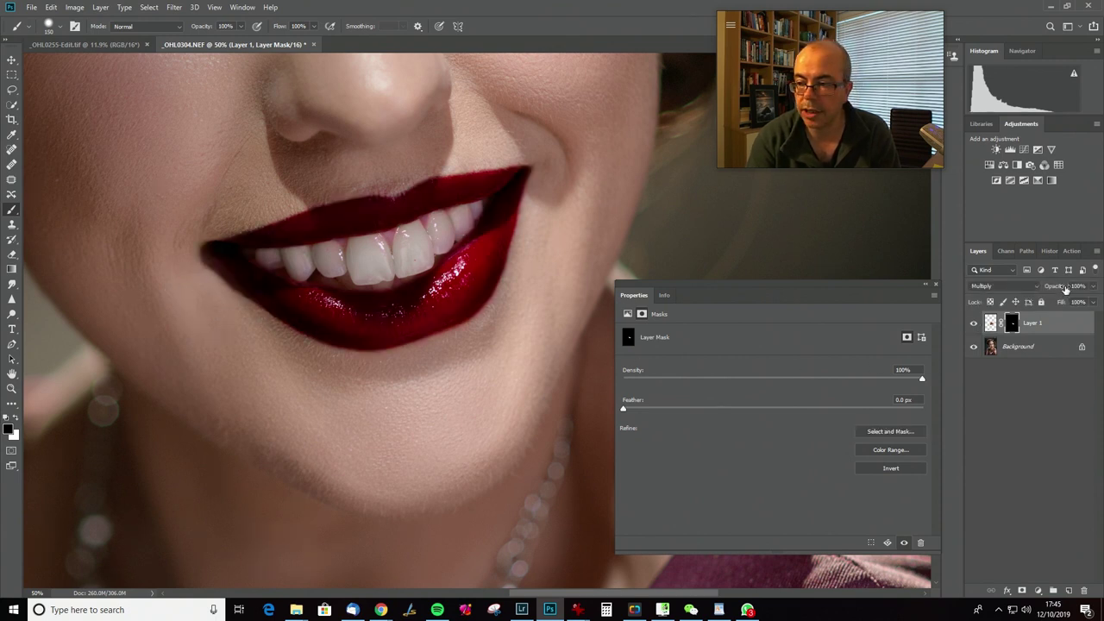
drag(1028, 293, 1025, 294)
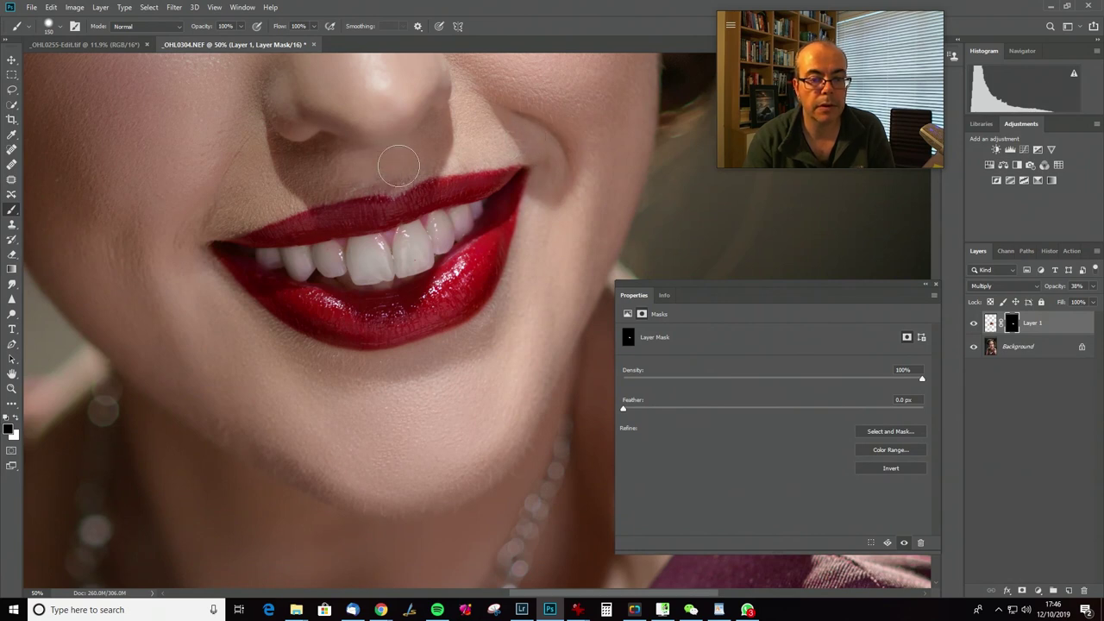
drag(1060, 286, 1100, 286)
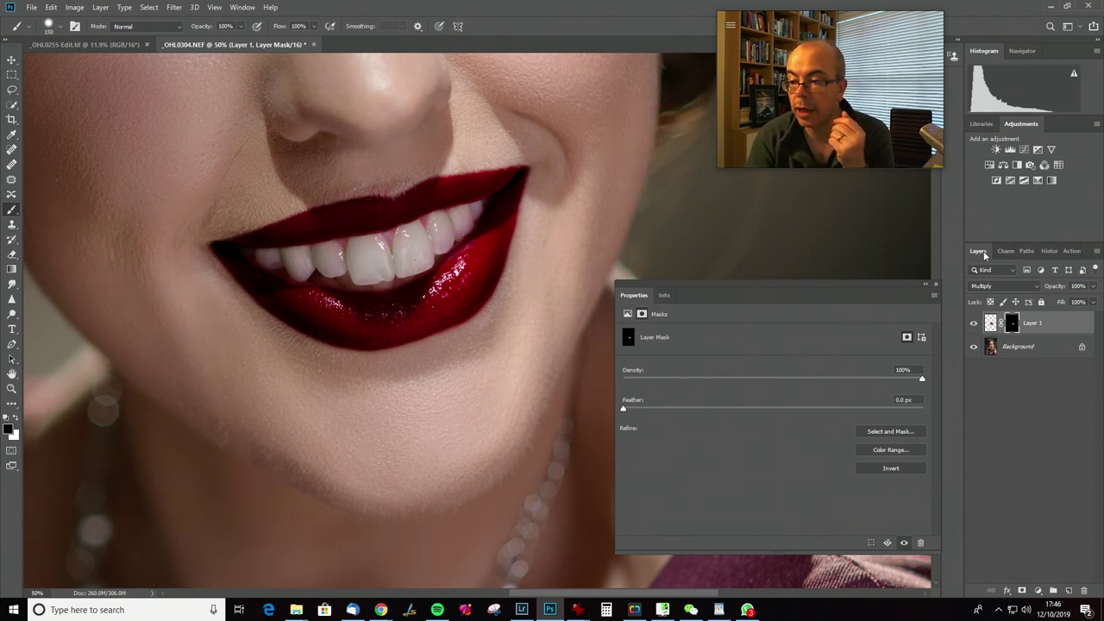
Add a Hue/Saturation adjustment clipped to Layer 1 and set saturation to +48 and lightness to +27
click(988, 166)
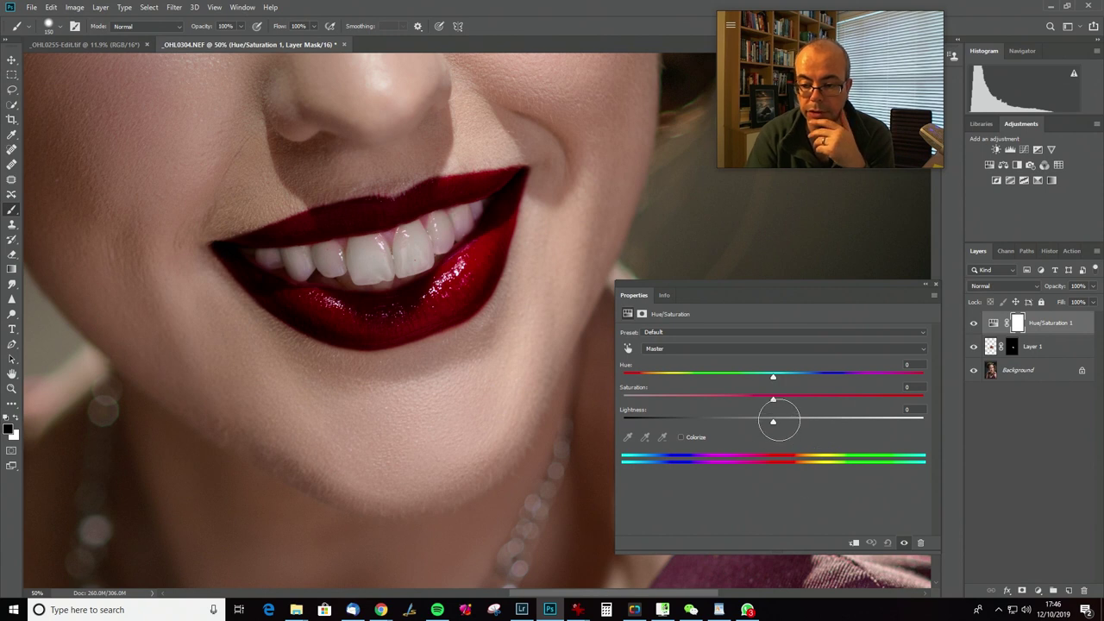
click(854, 544)
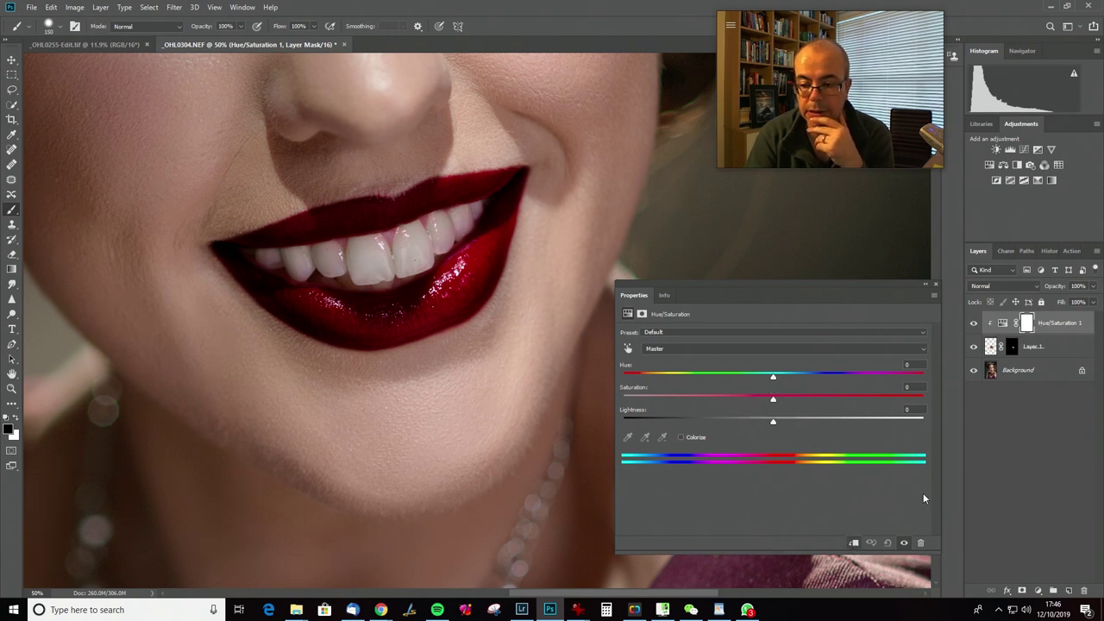
drag(774, 399, 779, 400)
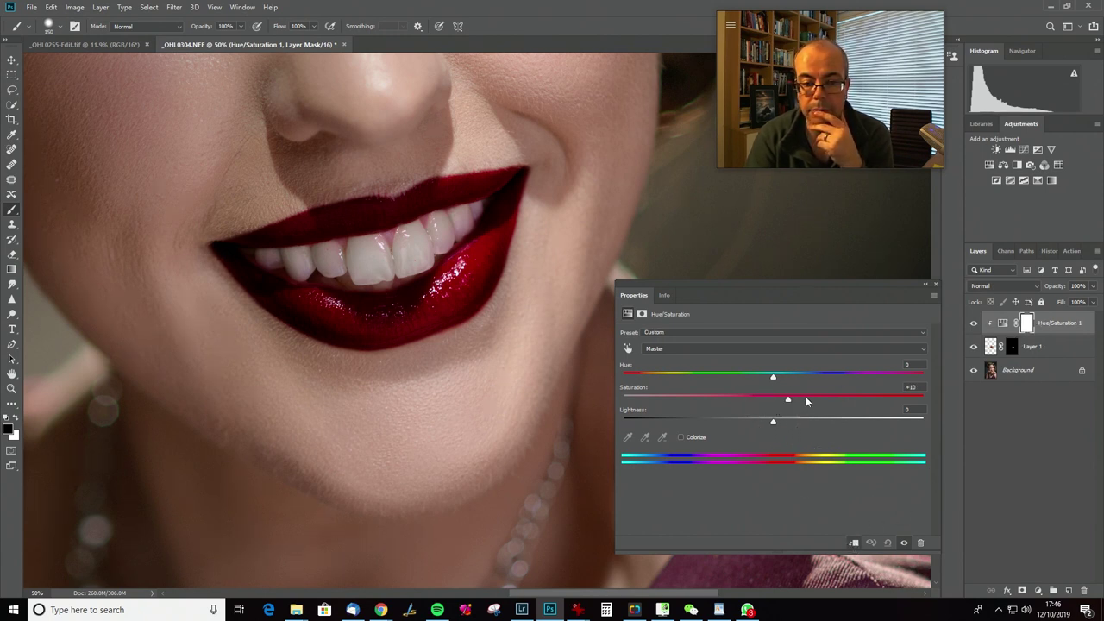
drag(848, 392, 844, 393)
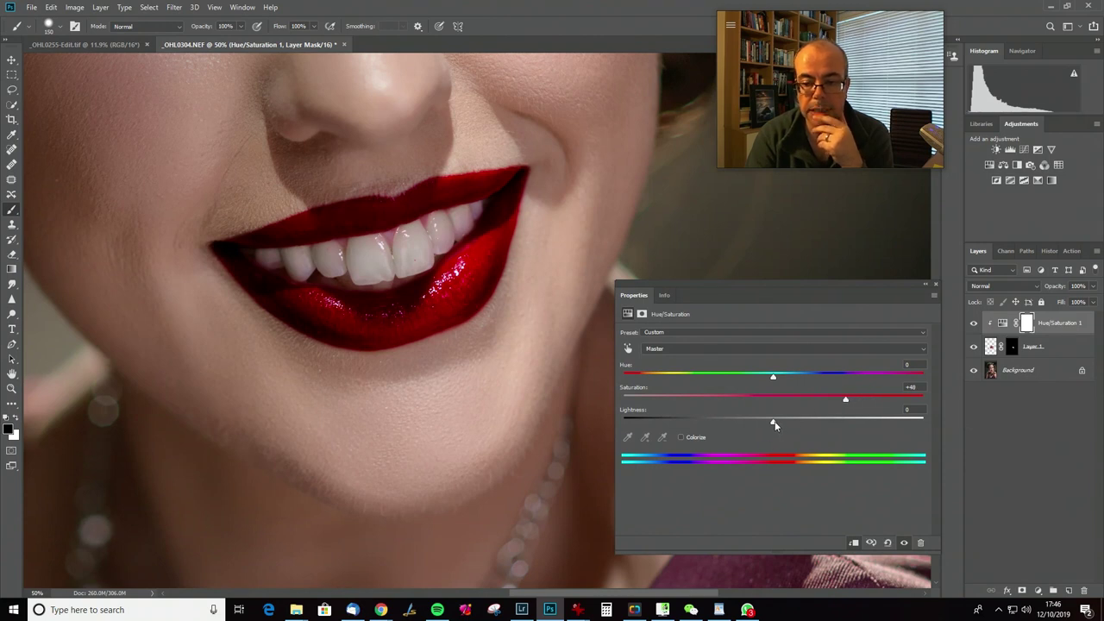
drag(773, 424, 825, 418)
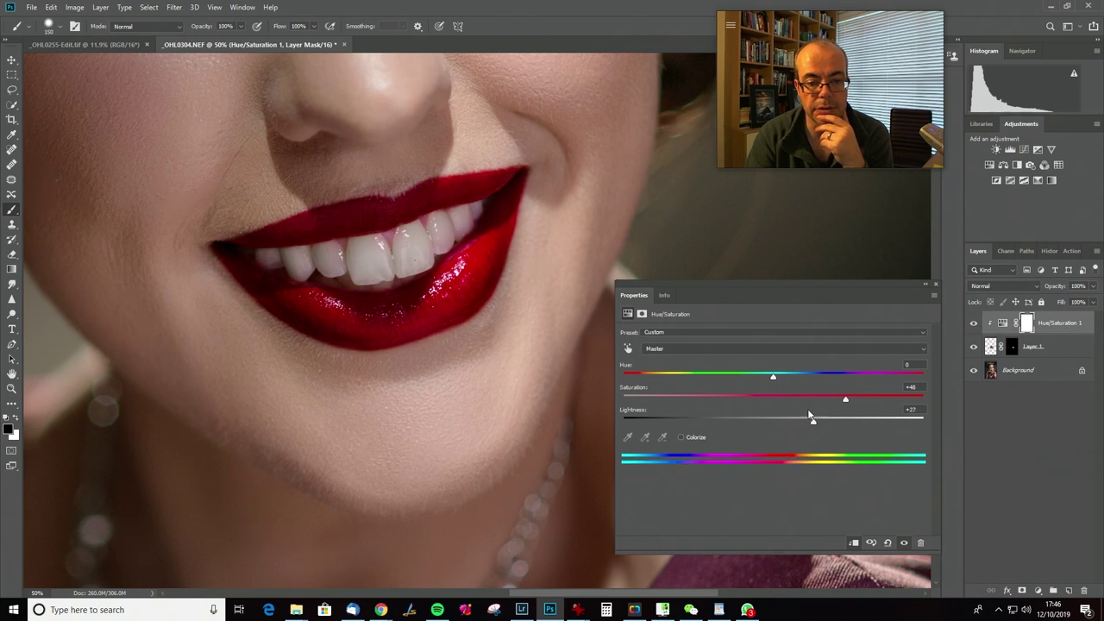
Lower the Underlying Layer highlight slider in Layer 1's Blend If options to limit the darkening on bright lip areas
key(ctrl+0)
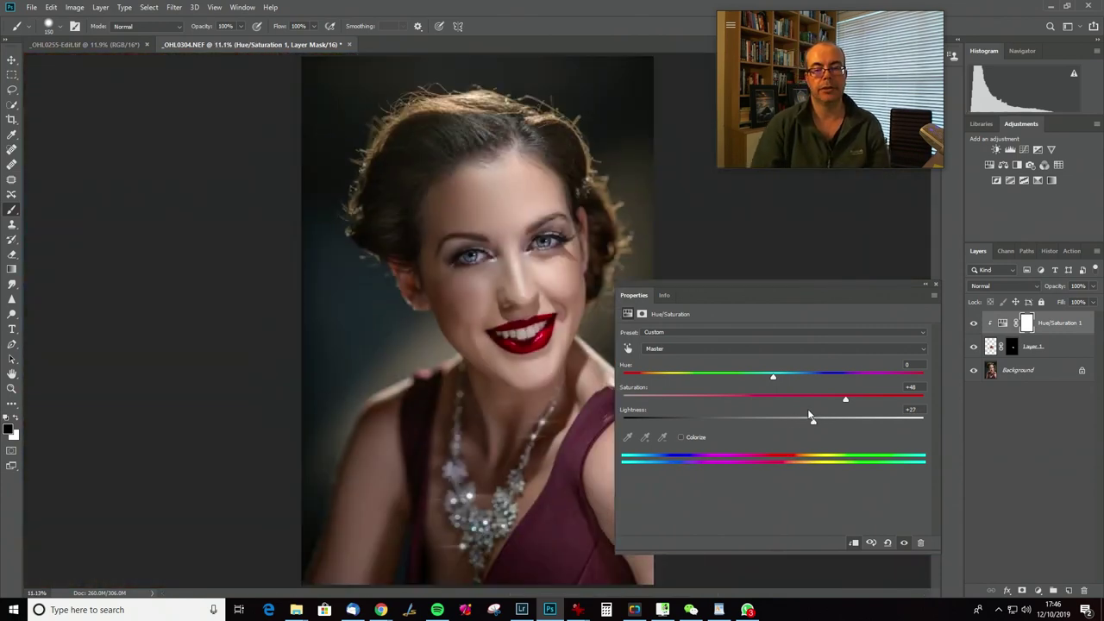
click(1064, 349)
drag(826, 245, 921, 201)
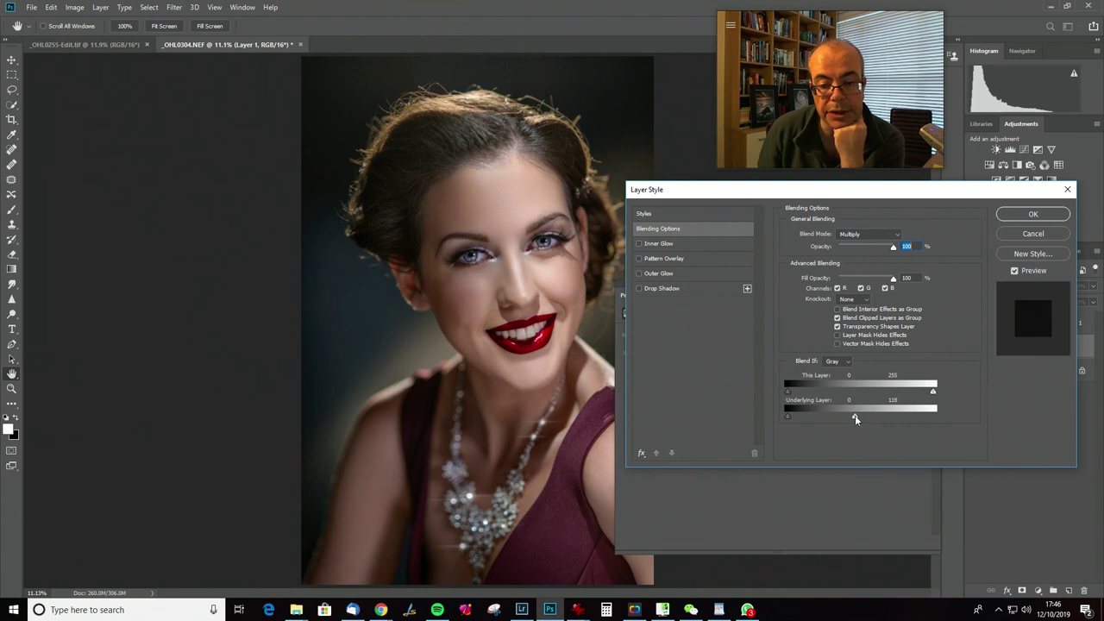
mouse_move(861, 419)
mouse_down()
mouse_move(811, 428)
mouse_move(865, 423)
mouse_up()
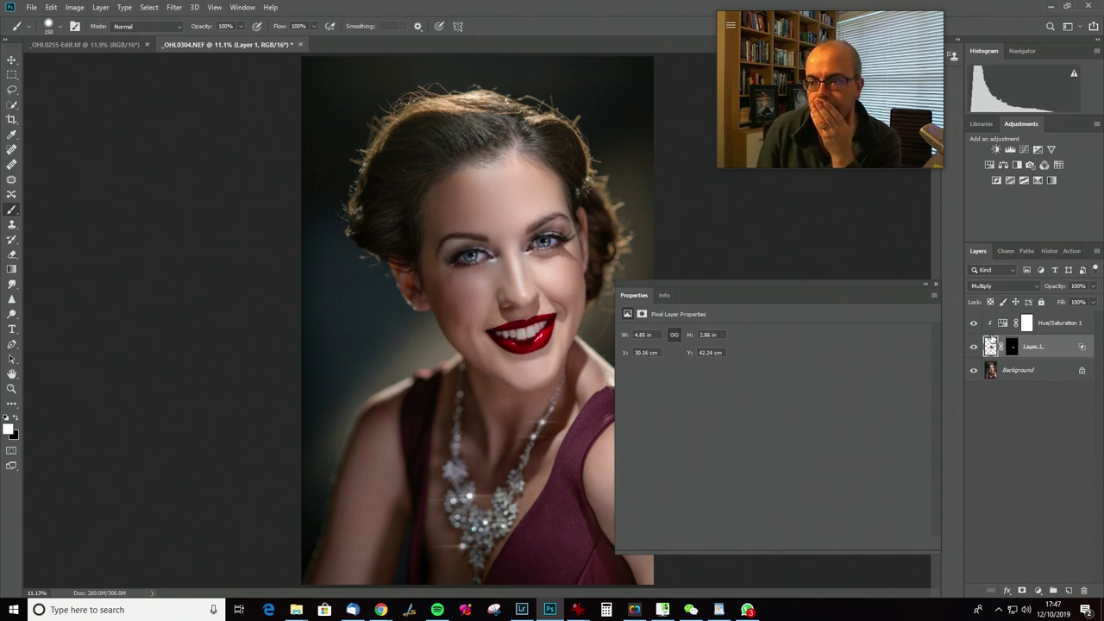
Reduce Layer 1's opacity to 51% and set the Hue/Saturation adjustment to saturation +49 and lightness +26
drag(1057, 286, 1033, 290)
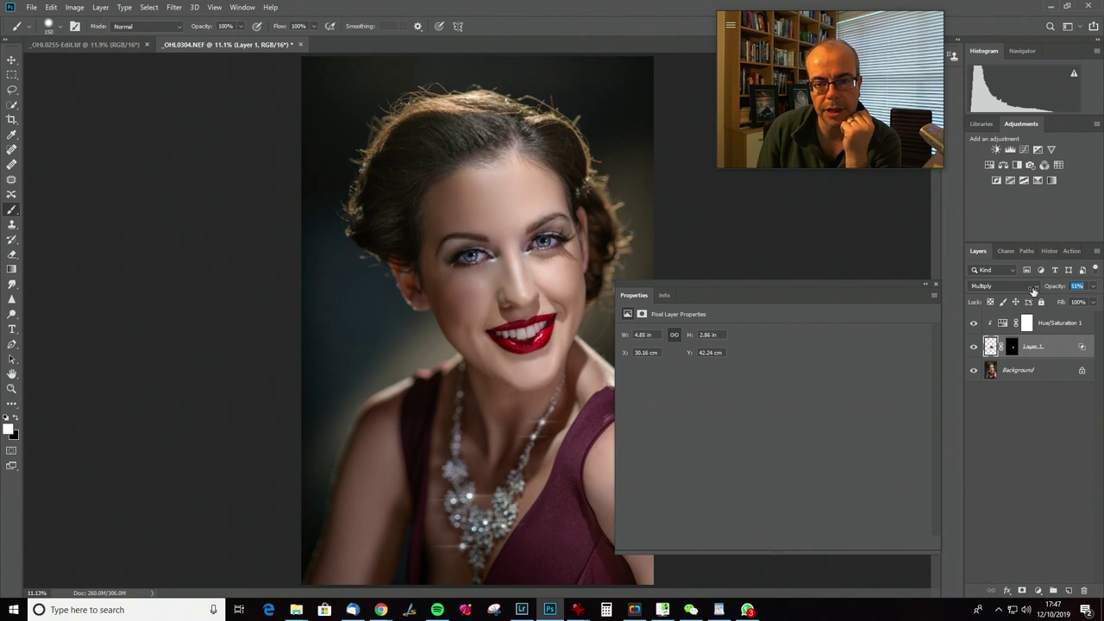
click(1001, 324)
drag(813, 421, 856, 401)
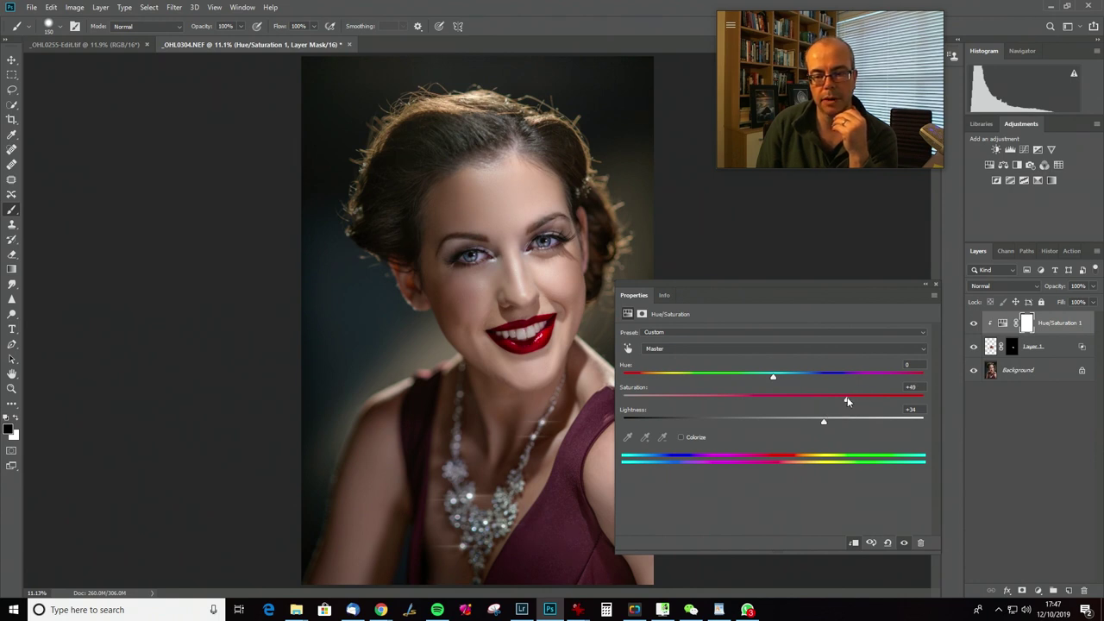
drag(822, 424, 811, 424)
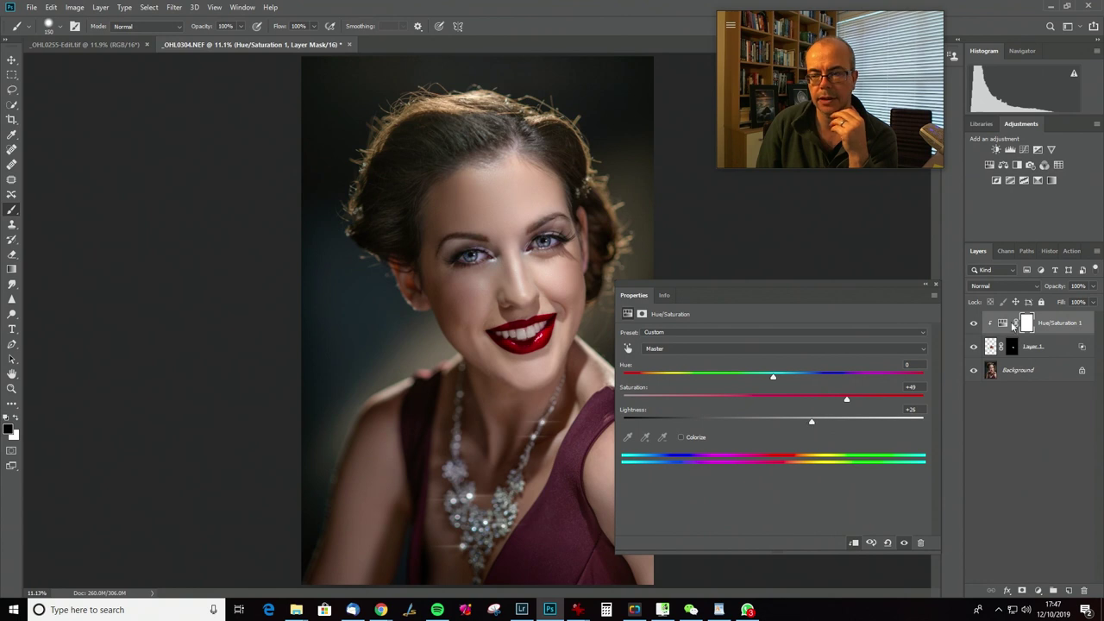
Try Layer 1's opacity at 72% and compare the lips with the layer off
click(1063, 354)
mouse_move(1057, 289)
mouse_down()
mouse_move(1023, 297)
mouse_move(1041, 297)
mouse_up()
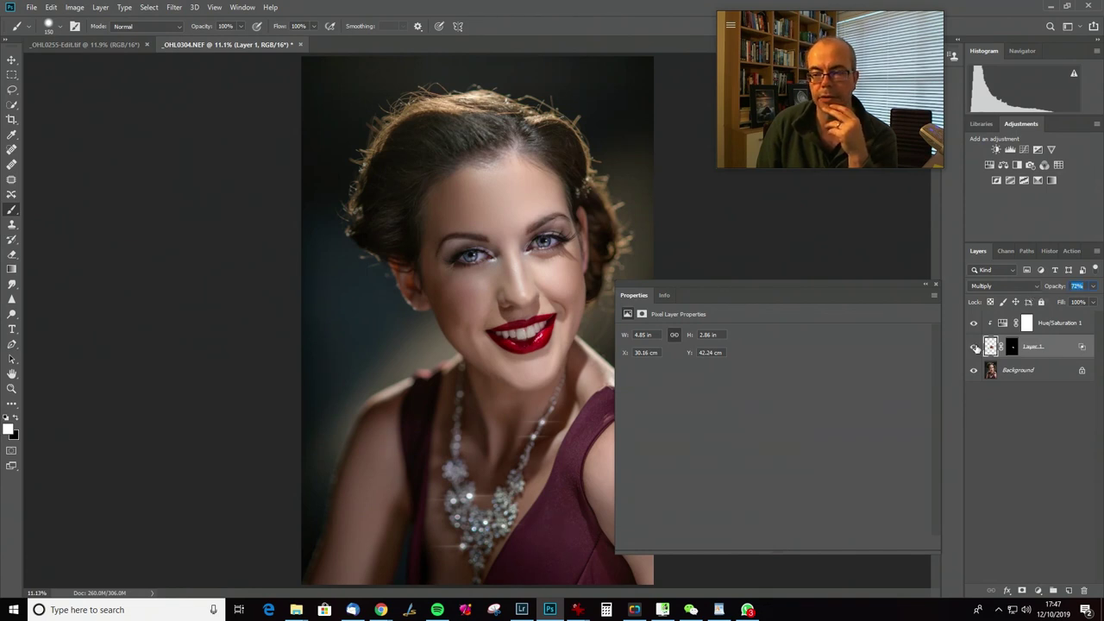
click(973, 346)
click(974, 346)
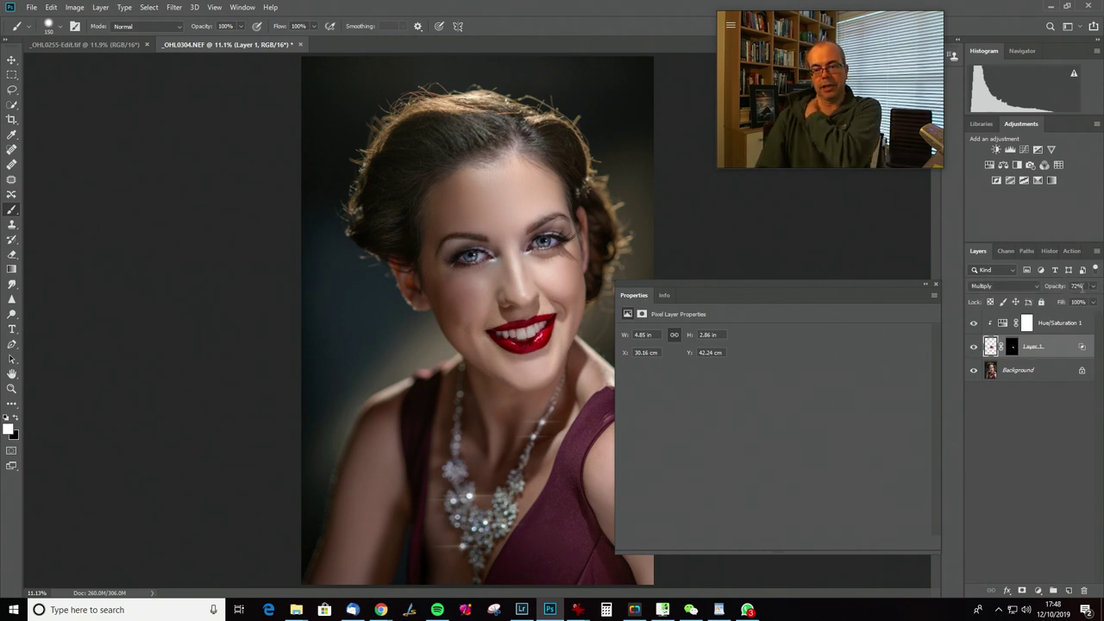
Try Layer 1's opacity at 41% and compare the lips with the layer off
drag(1053, 288, 1039, 293)
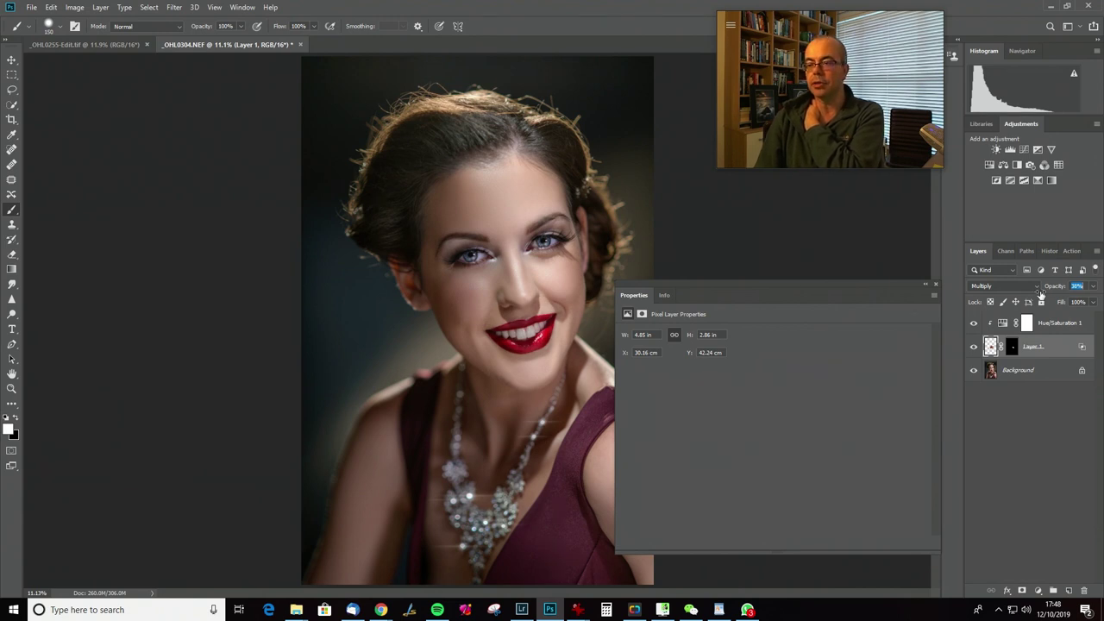
drag(1041, 295, 1039, 296)
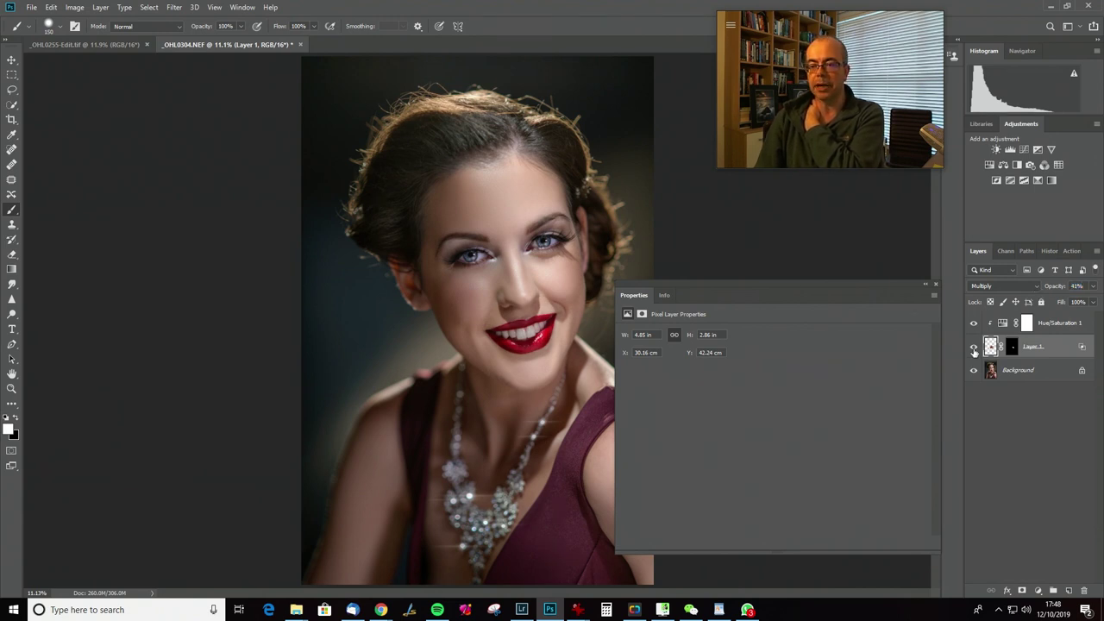
click(973, 349)
click(972, 349)
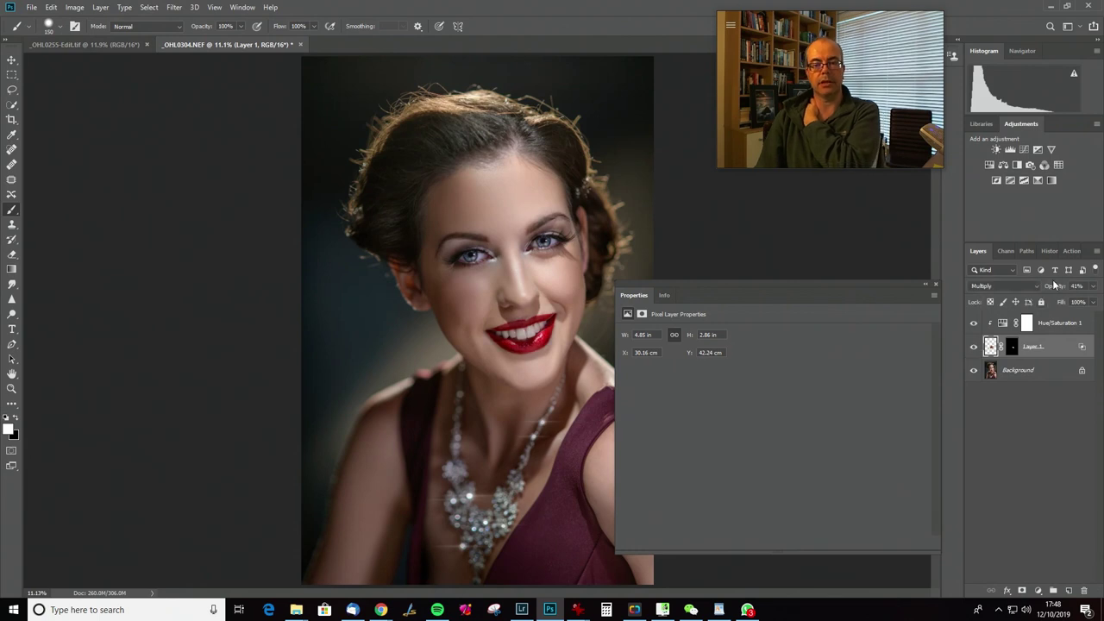
Try several opacities for Layer 1, ending at 47%, comparing the lips with the layer off each time
mouse_move(1053, 288)
mouse_down()
mouse_move(1071, 287)
mouse_move(1049, 288)
mouse_up()
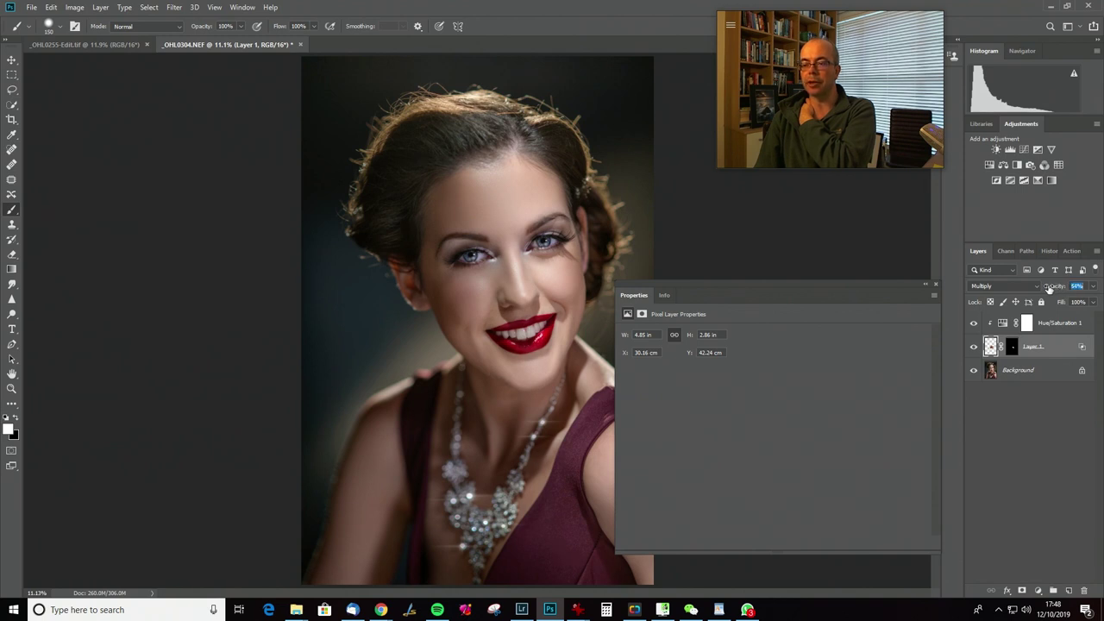
click(973, 346)
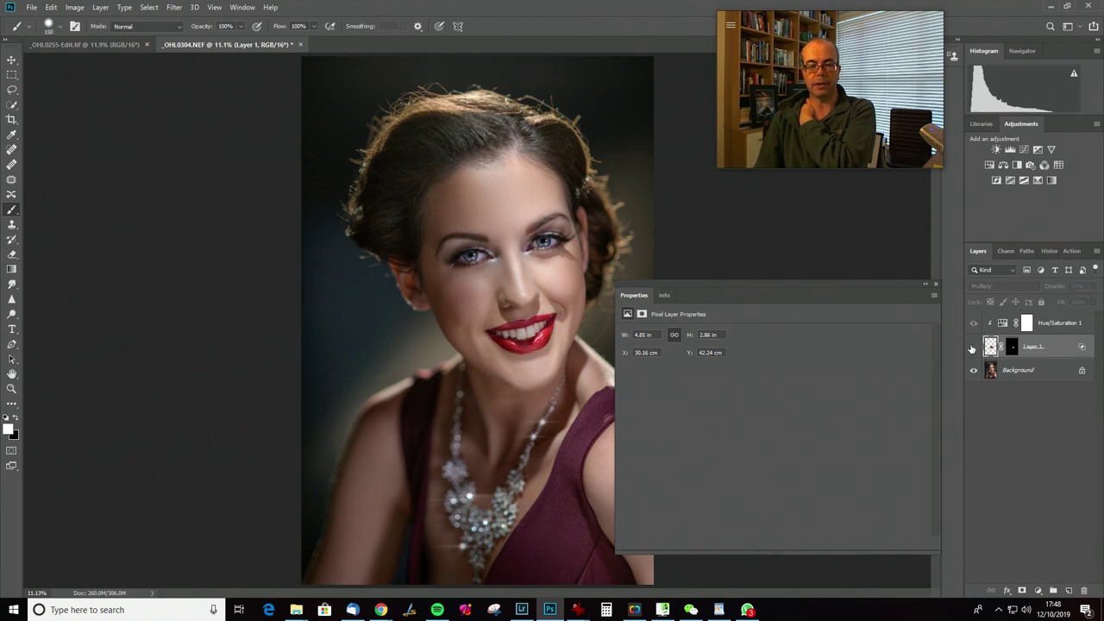
click(974, 346)
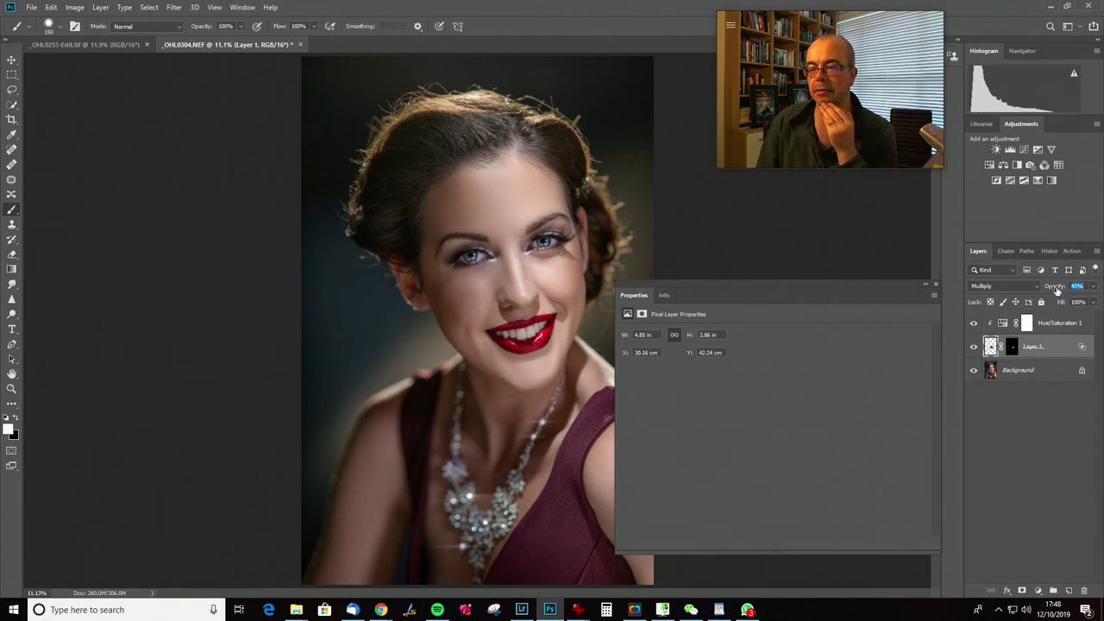
drag(1060, 290, 1053, 290)
click(974, 346)
click(973, 346)
drag(1044, 286, 1049, 288)
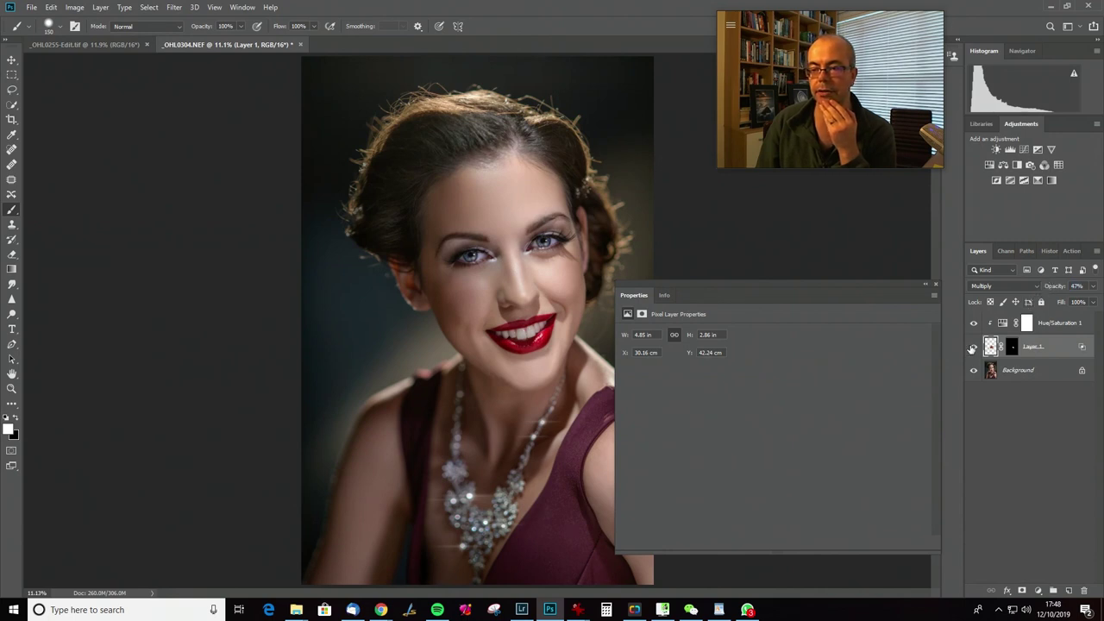
click(973, 346)
click(974, 345)
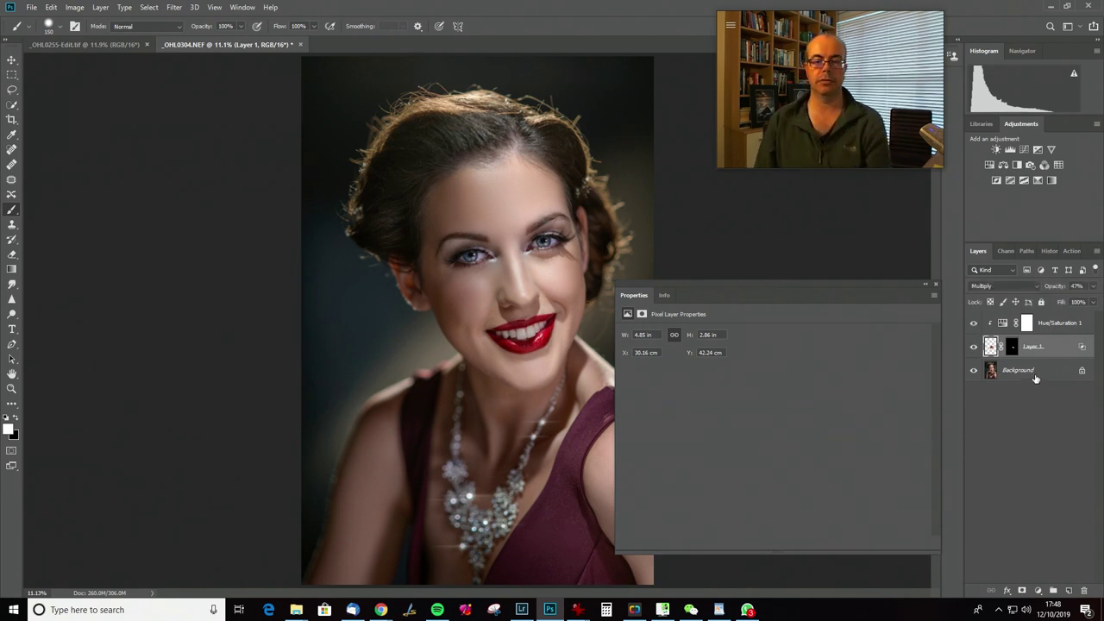
Set Layer 1's opacity to 45% and compare the lips with the layer off
click(1056, 287)
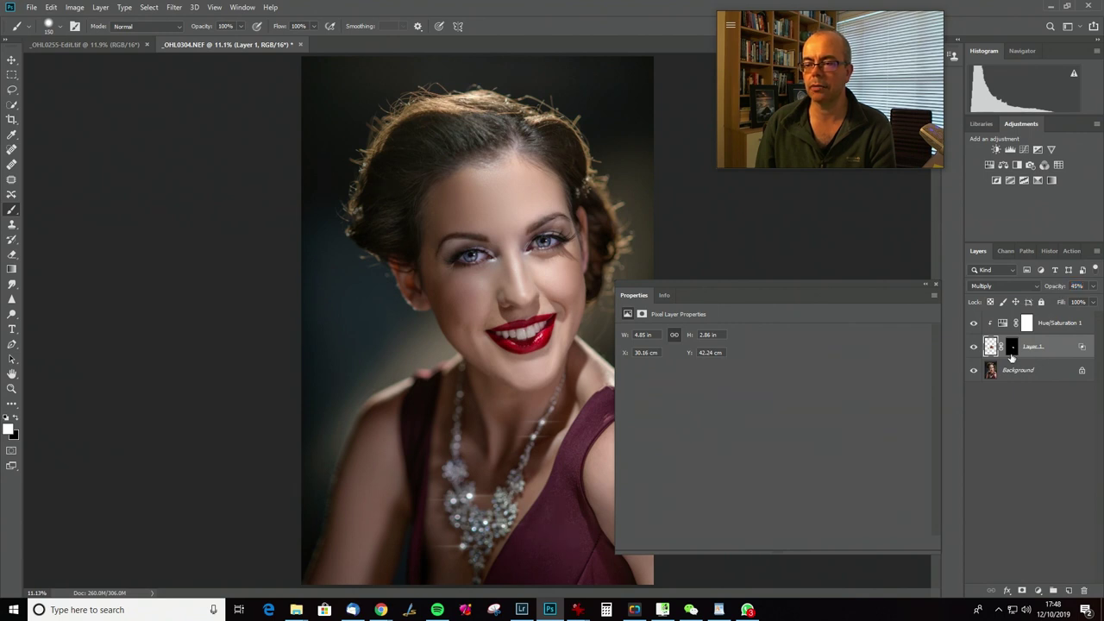
click(973, 347)
click(973, 347)
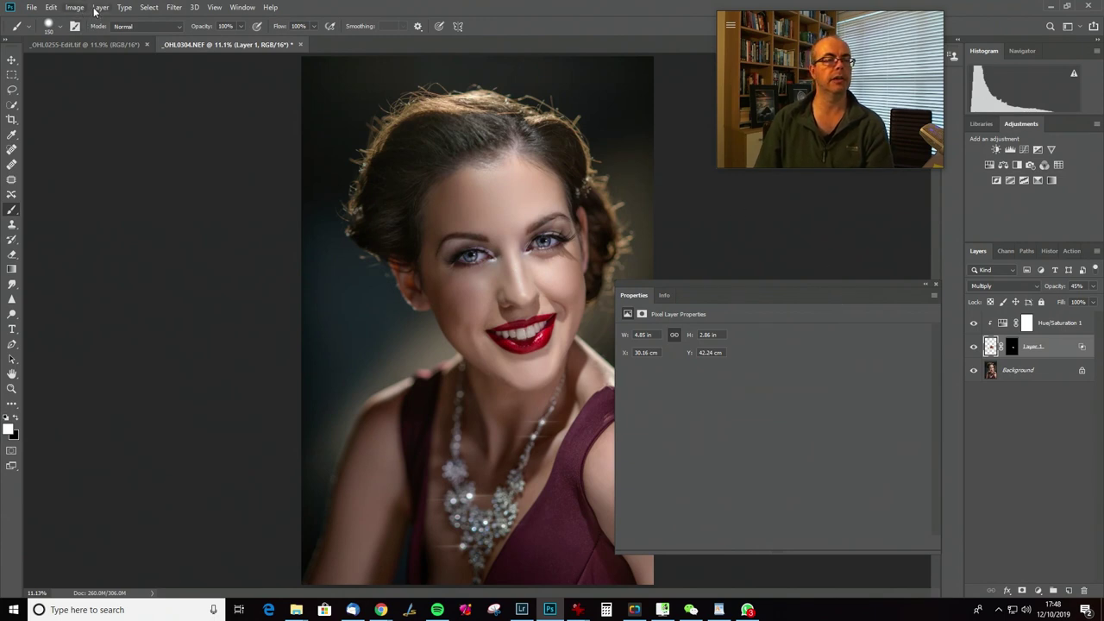
Flatten the lip adjustment layers into a single background
click(100, 8)
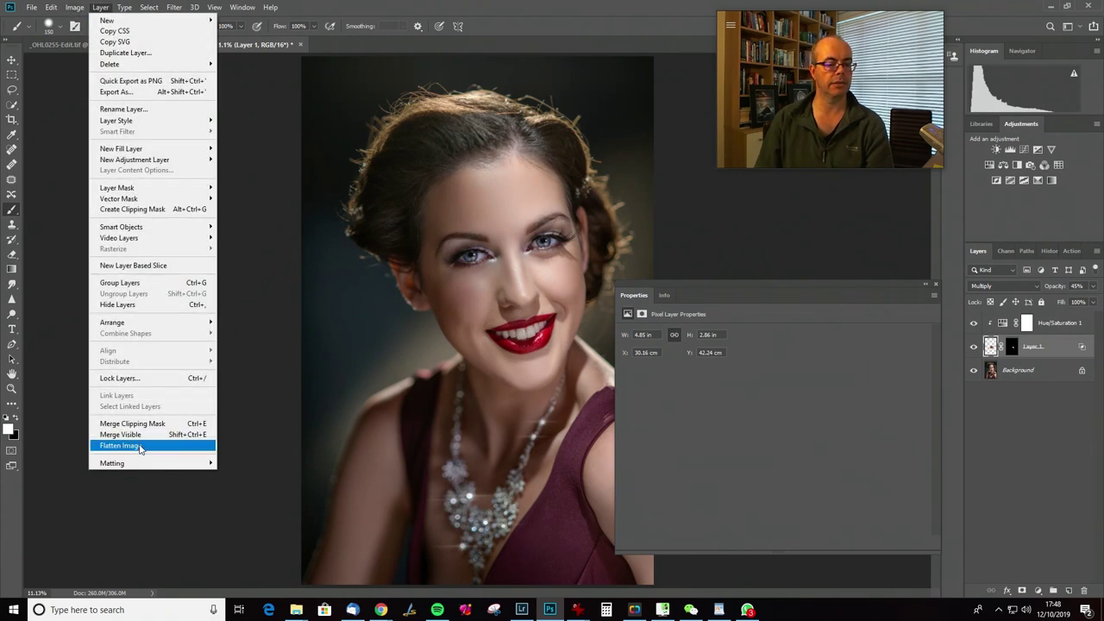
click(120, 445)
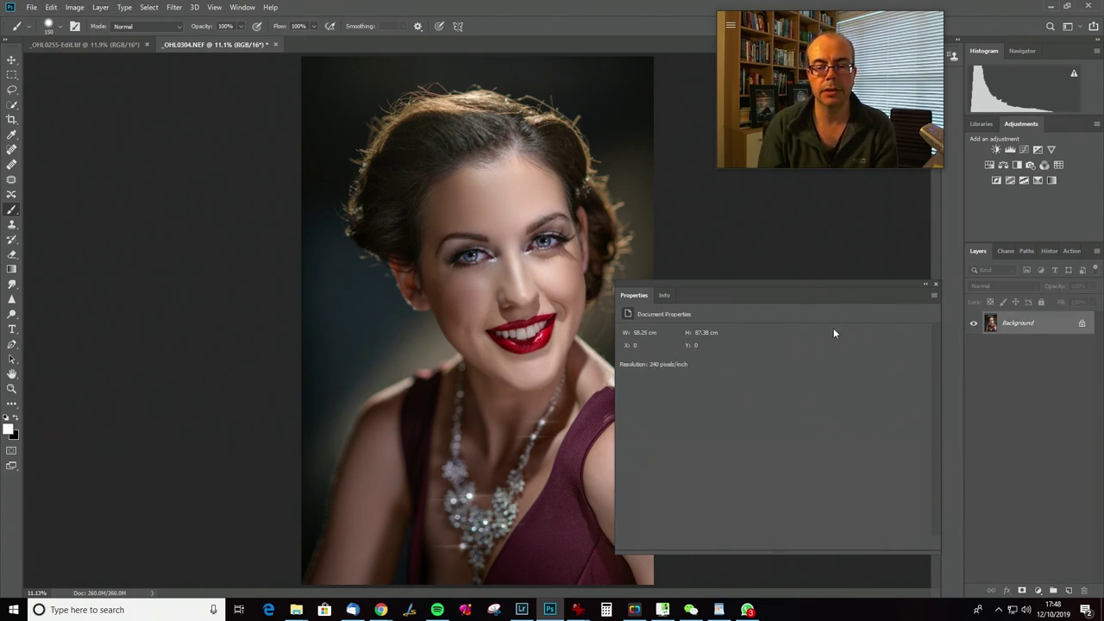
Heal the small marks on the front teeth with the Healing Brush, using a clean sampled area
key(ctrl+plus)
key(ctrl+plus)
key(ctrl+plus)
key(ctrl+plus)
key(ctrl+plus)
key(ctrl+plus)
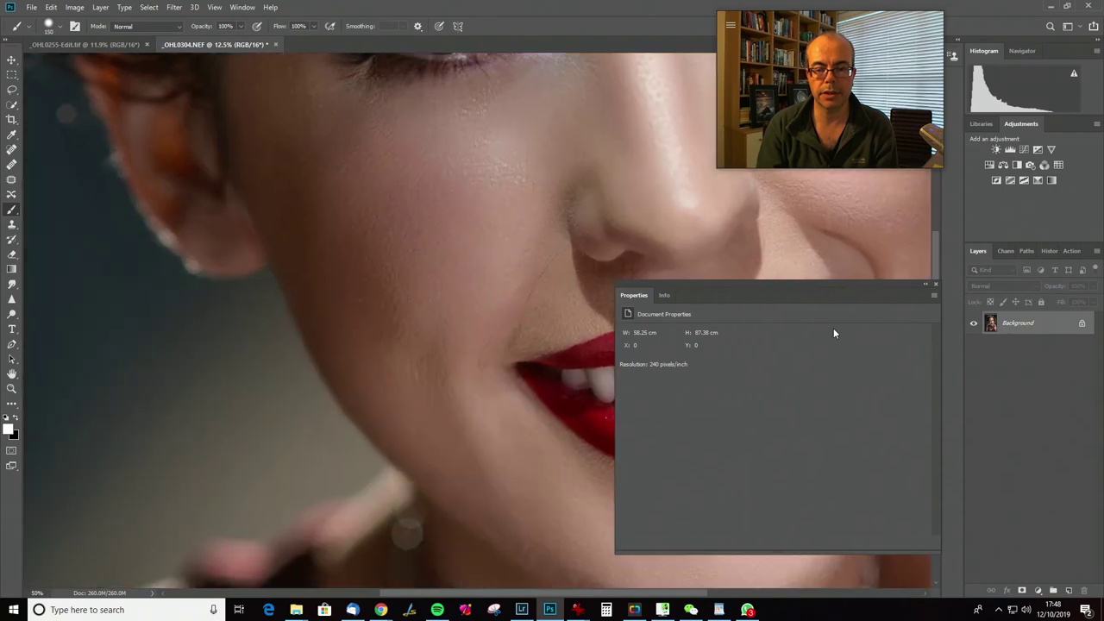
scroll(374, 362, down, 3)
scroll(259, 327, right, 5)
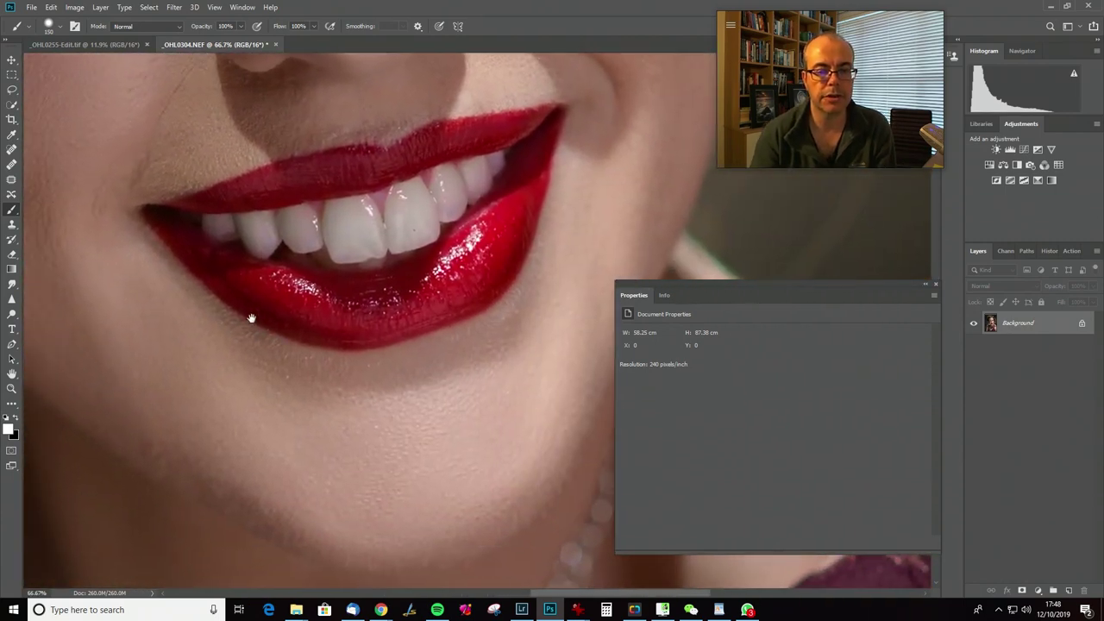
click(12, 166)
alt+click(328, 179)
mouse_move(352, 209)
mouse_down()
mouse_move(365, 229)
mouse_move(395, 233)
mouse_up()
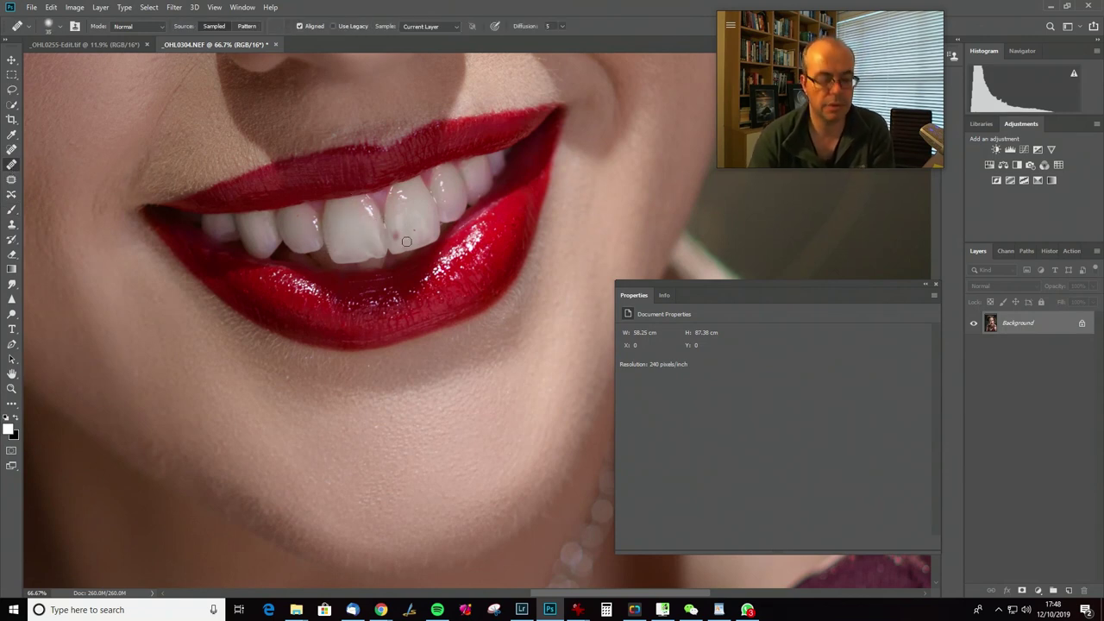
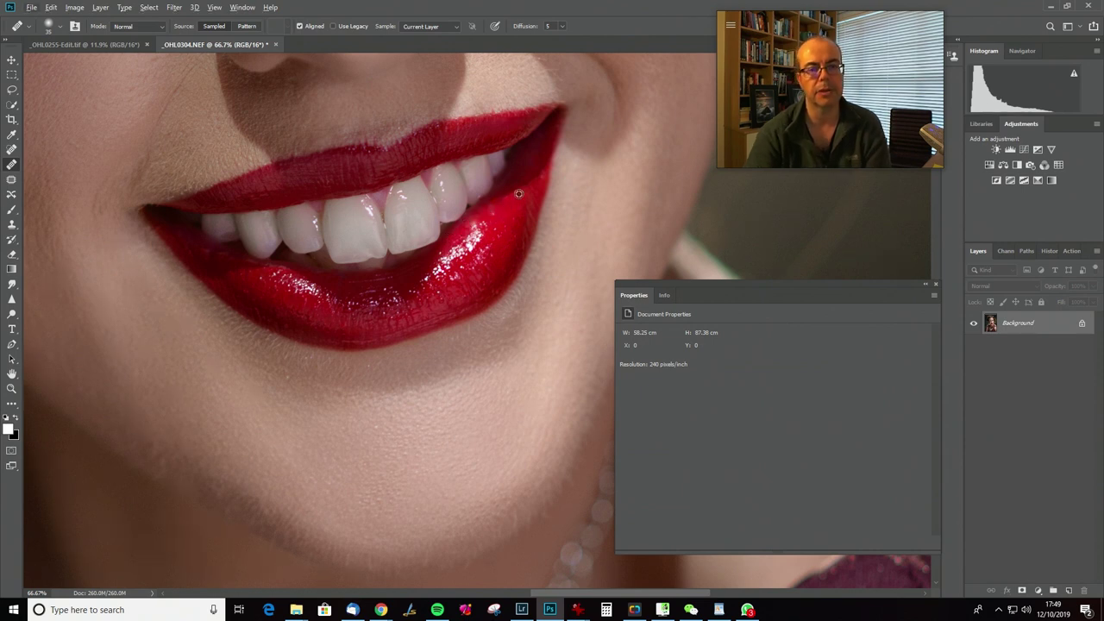
Duplicate the background layer and set the copy's blend mode to Screen
key(ctrl+0)
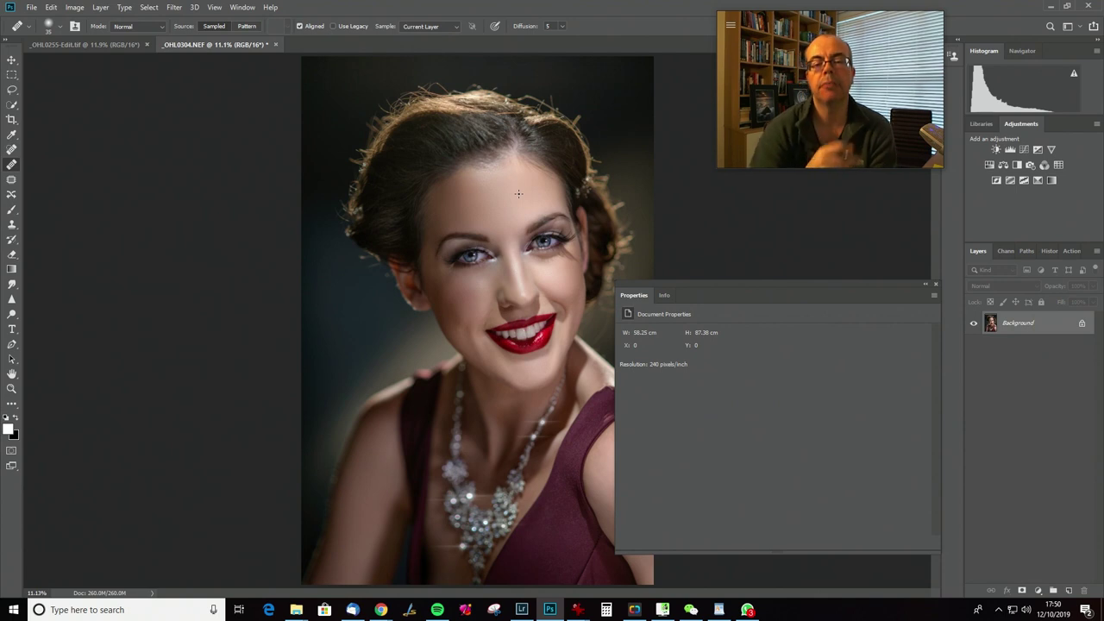
key(ctrl+j)
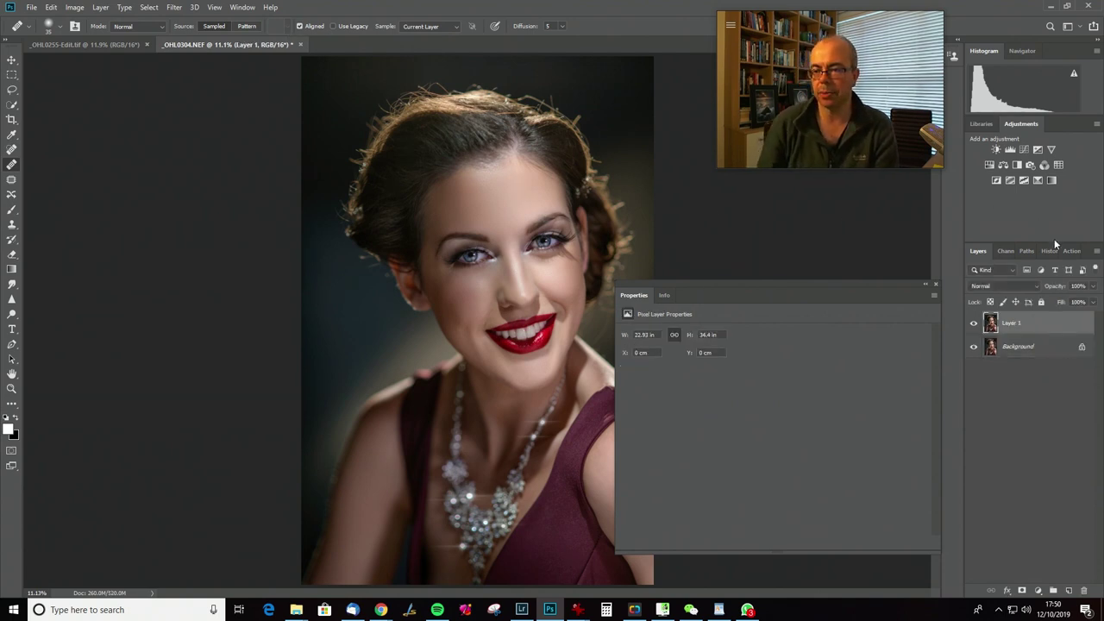
click(1009, 285)
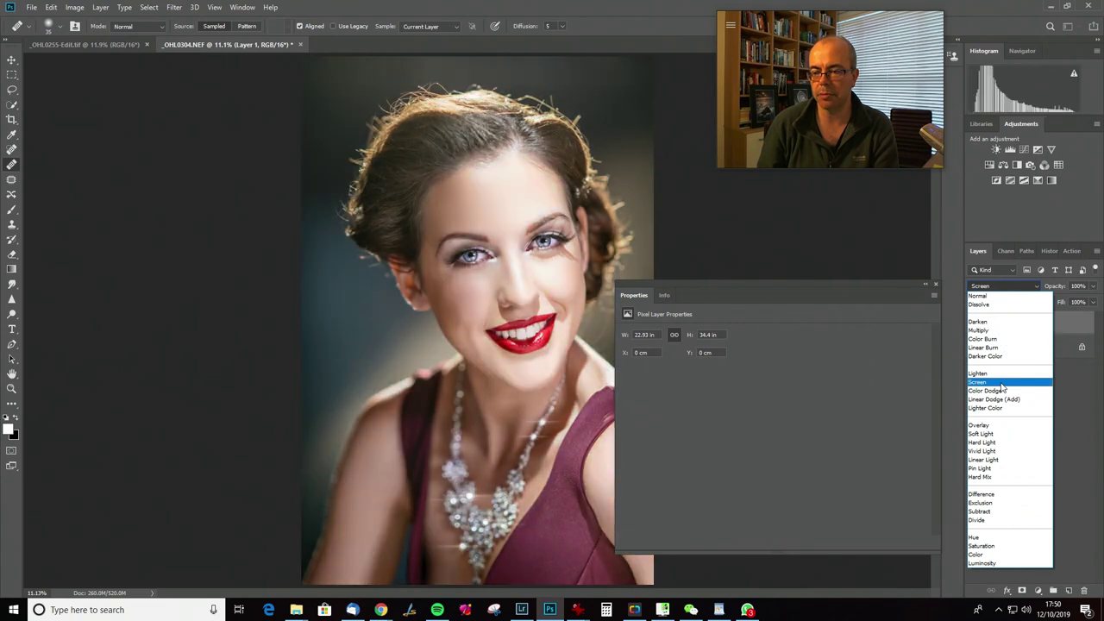
click(982, 382)
Restrict Layer 1 to the brighter tones by setting the Underlying Layer Blend If black point to 122
double_click(1057, 329)
click(837, 328)
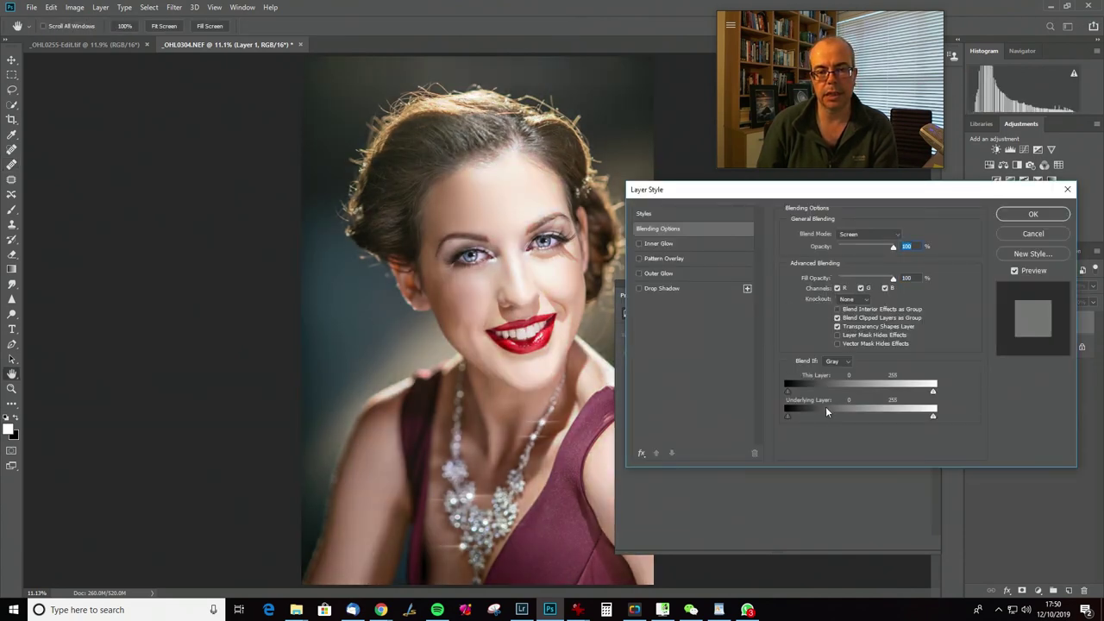
drag(788, 416, 879, 408)
drag(862, 406, 857, 404)
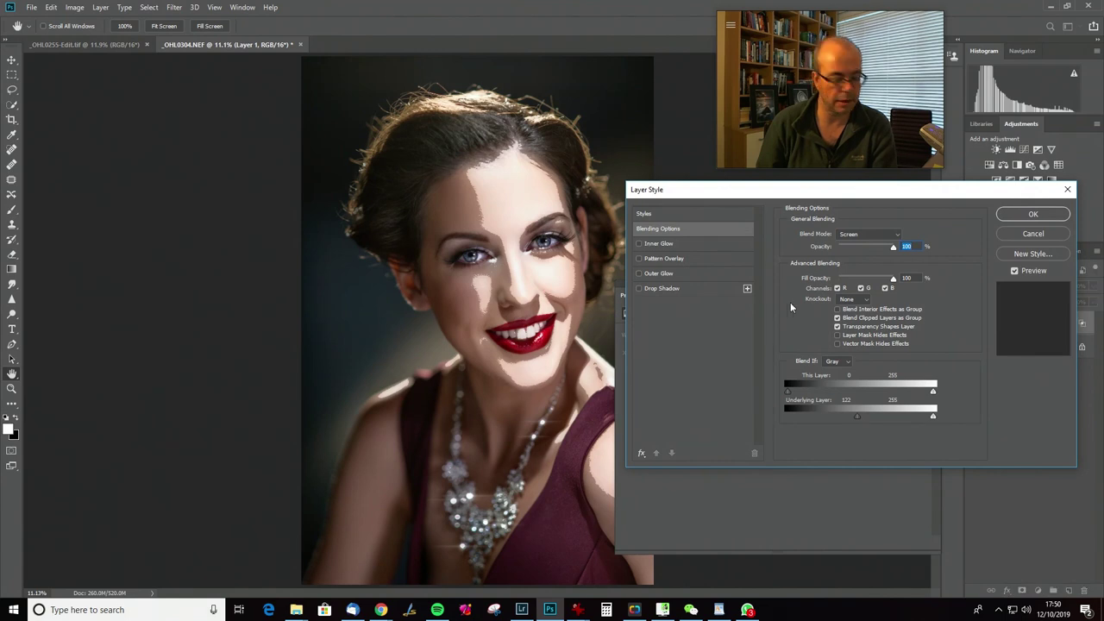
key(alt)
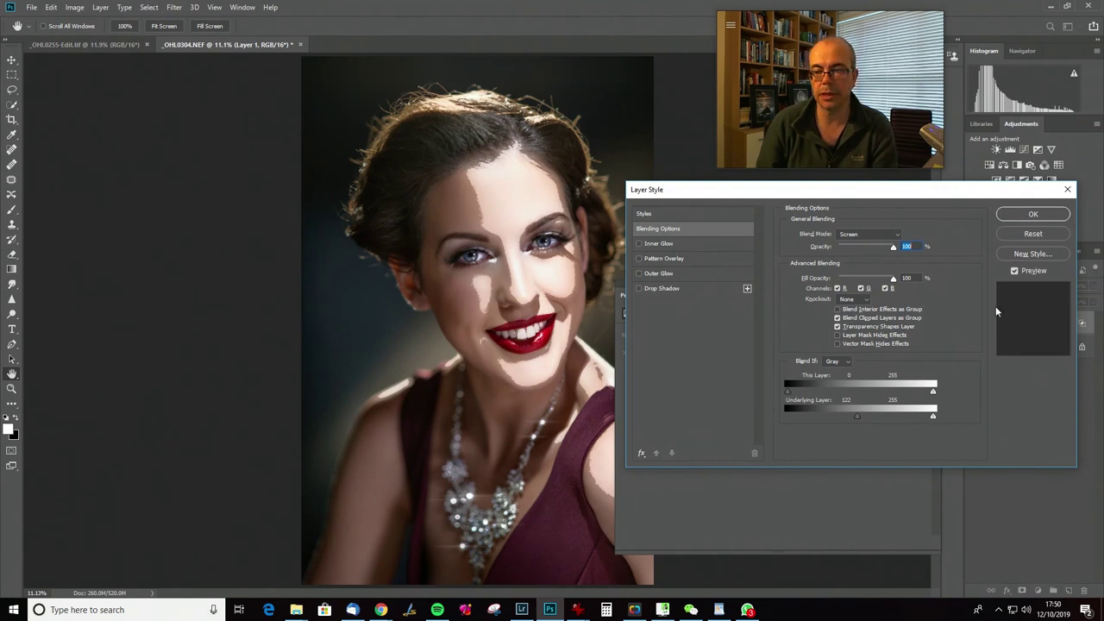
click(1032, 214)
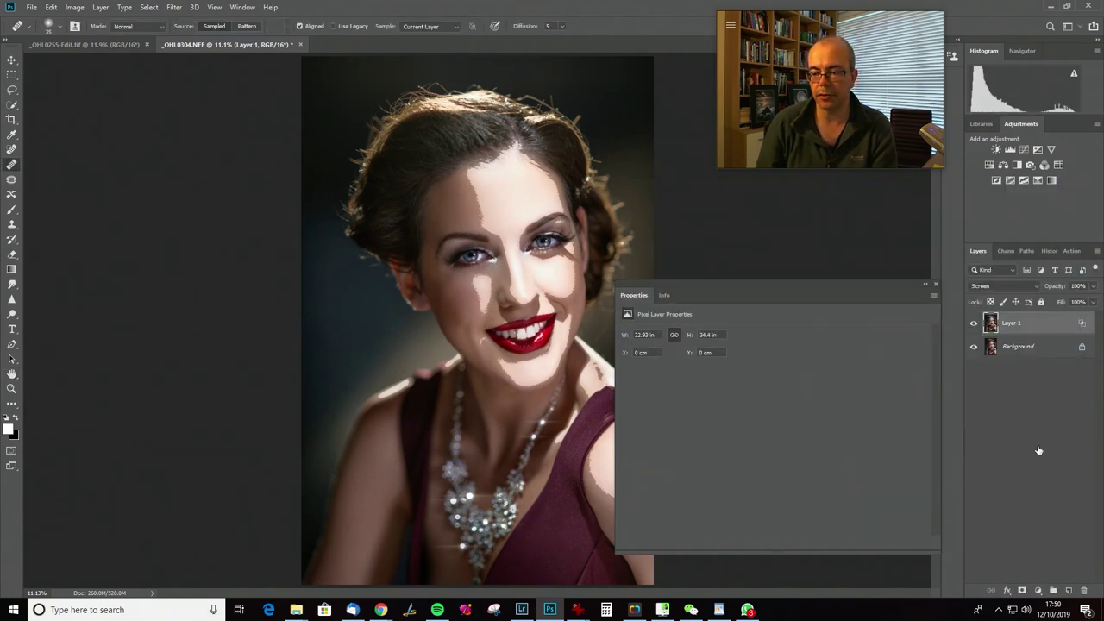
Add a black mask to Layer 1 and paint small areas back in with a white brush of size 125
alt+click(1022, 591)
key(b)
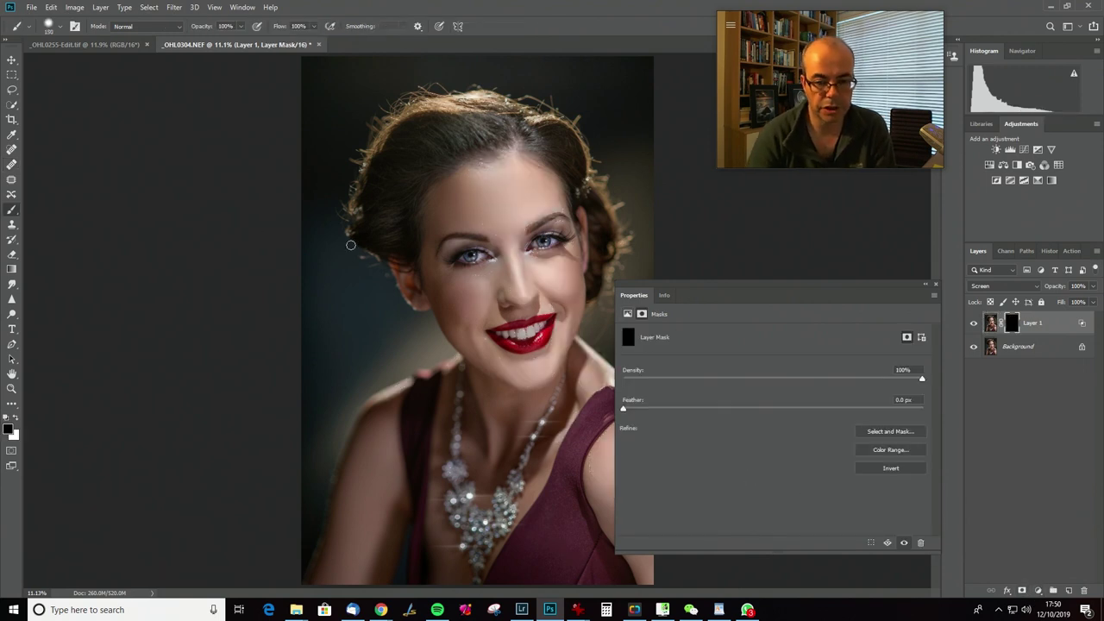
key(bracketright)
key(x)
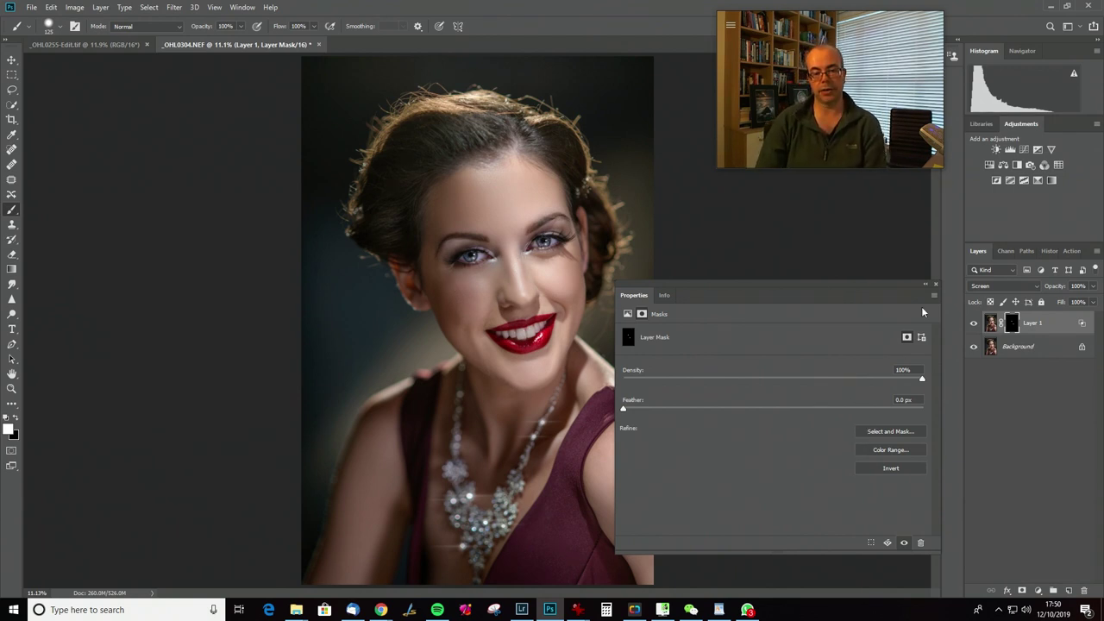
Set Layer 1's opacity to 50% and merge it into the background
mouse_move(1059, 290)
mouse_down()
mouse_move(1000, 300)
mouse_move(1028, 292)
mouse_up()
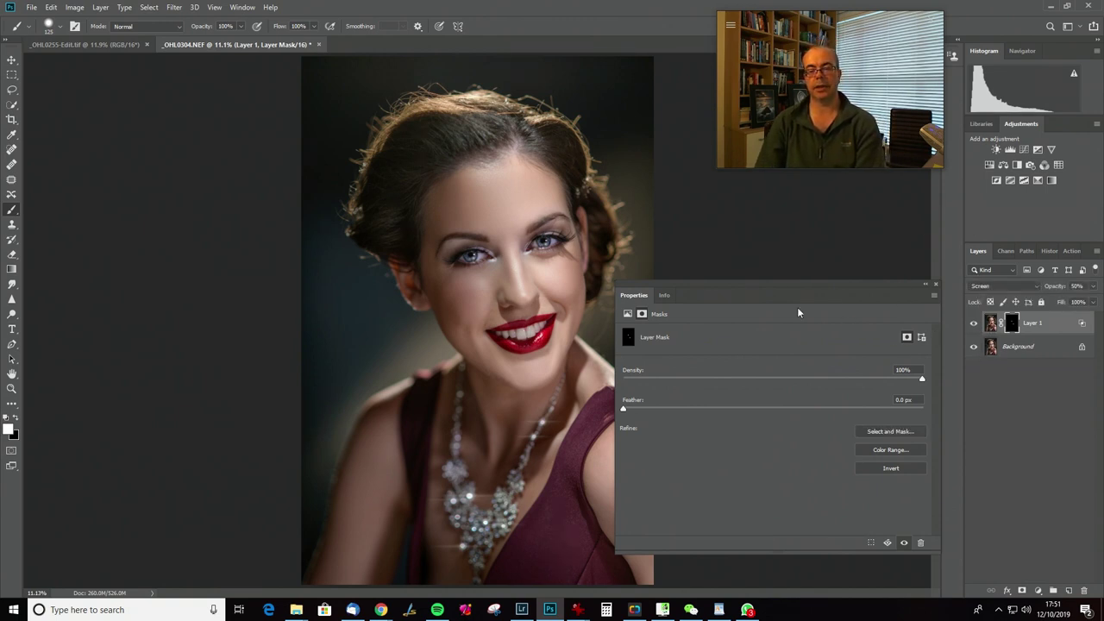
key(ctrl+e)
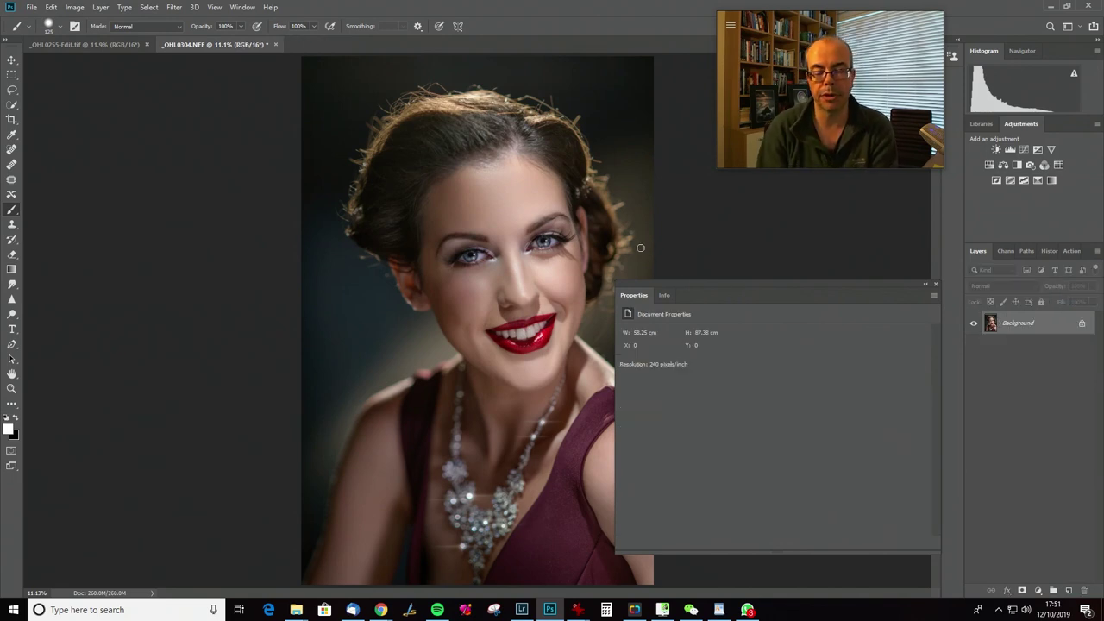
Duplicate the background layer and run Apply Image on the copy with the Merged layer, RGB channel and Multiply blending at 100%
drag(771, 283, 892, 344)
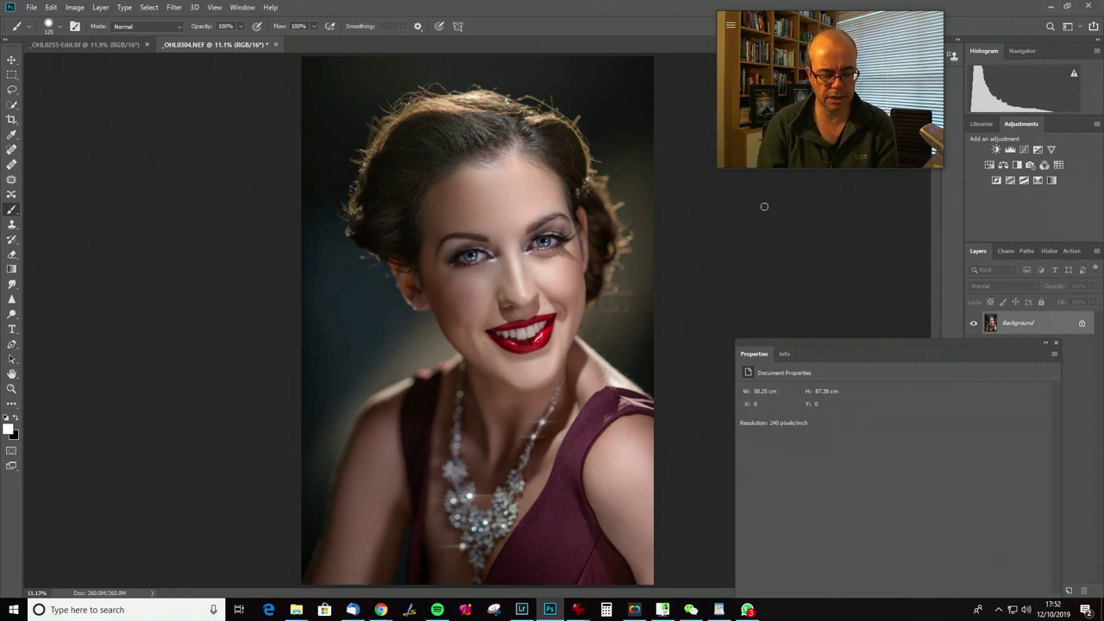
key(ctrl+j)
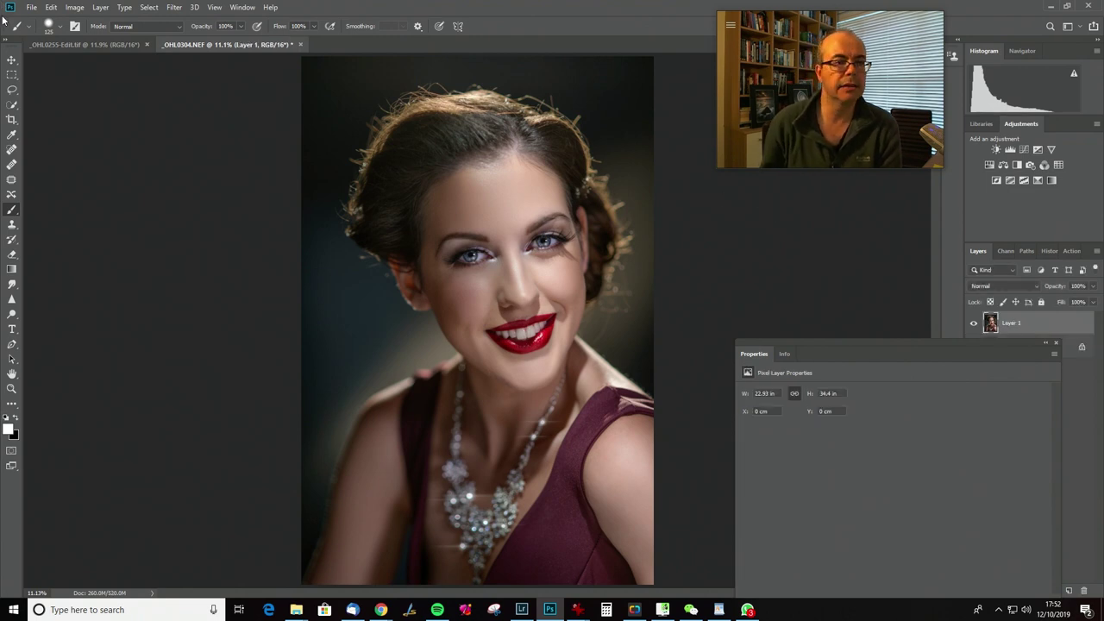
click(74, 7)
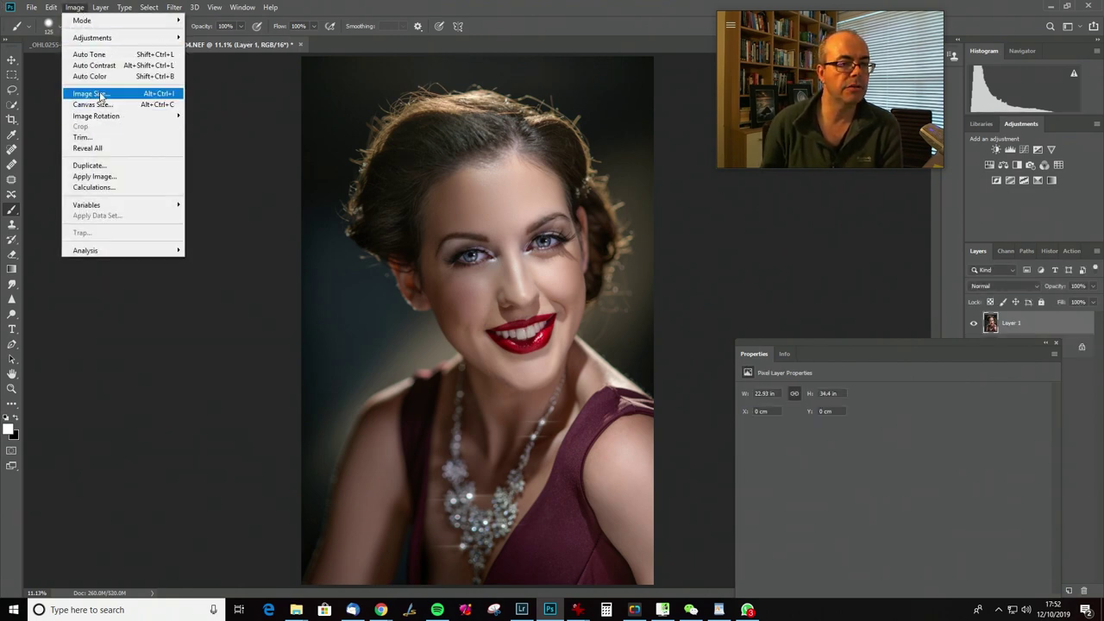
click(125, 175)
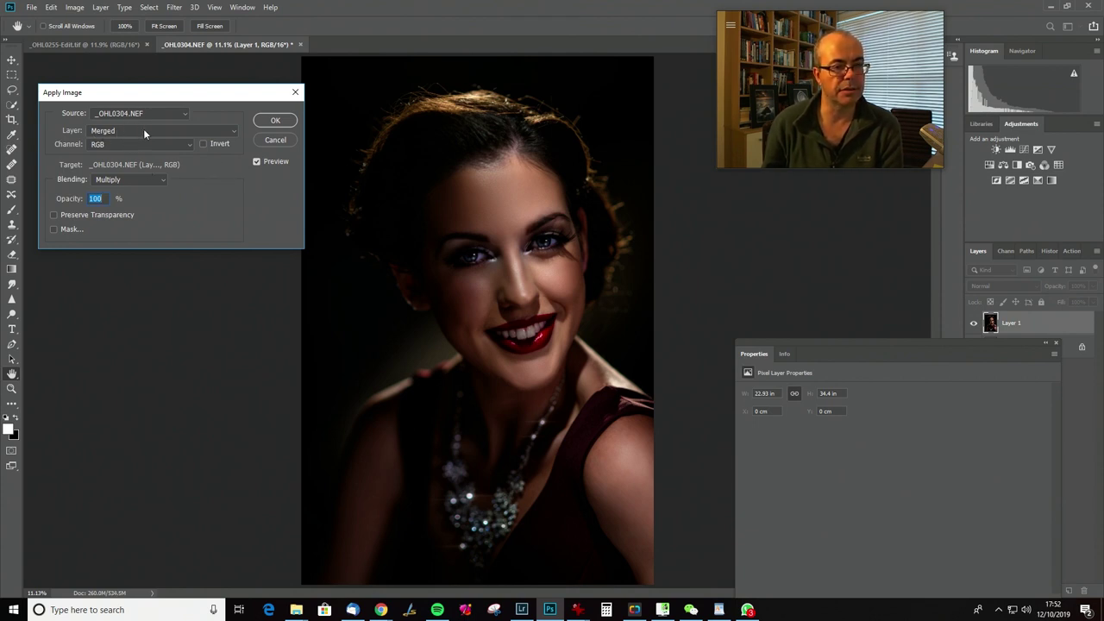
click(212, 131)
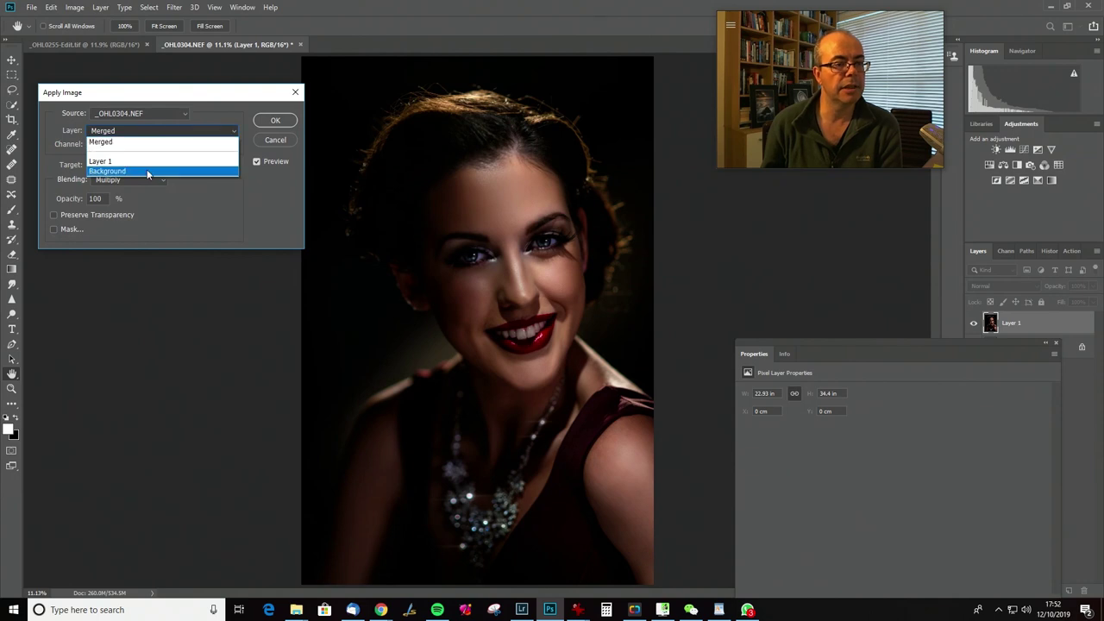
click(215, 110)
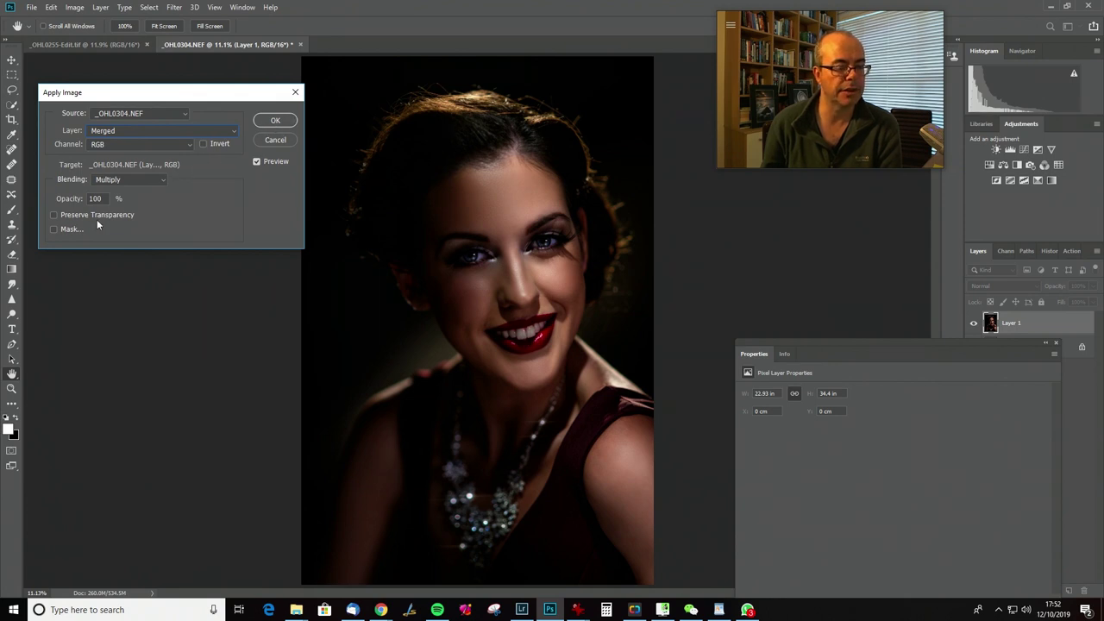
click(288, 120)
key(b)
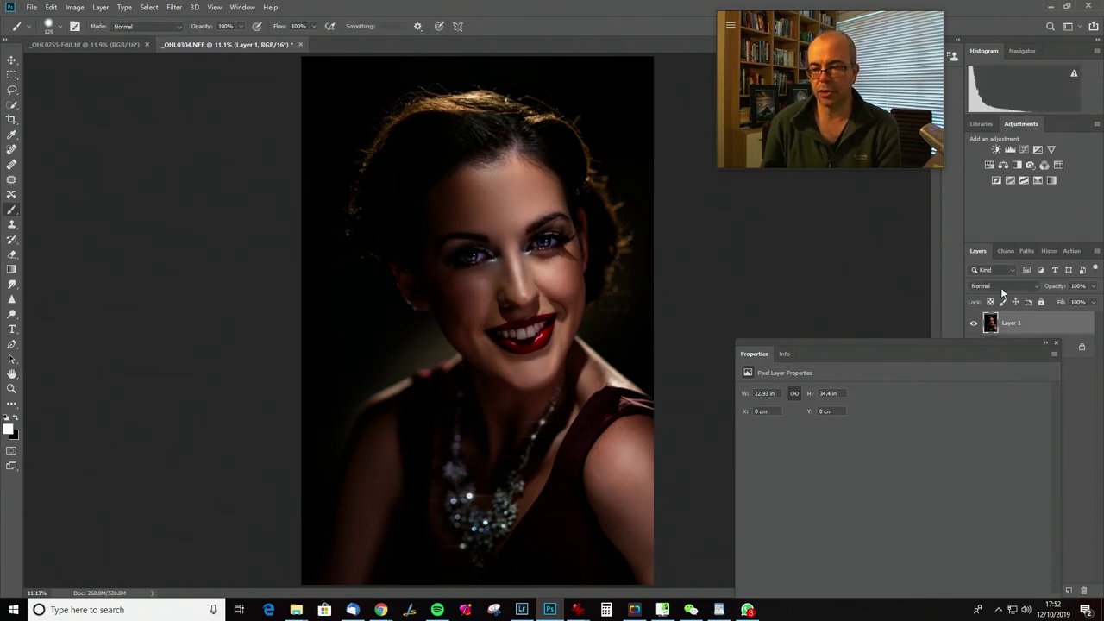
Set the darkened Layer 1's blend mode to Screen and uncover the layer list
click(1000, 285)
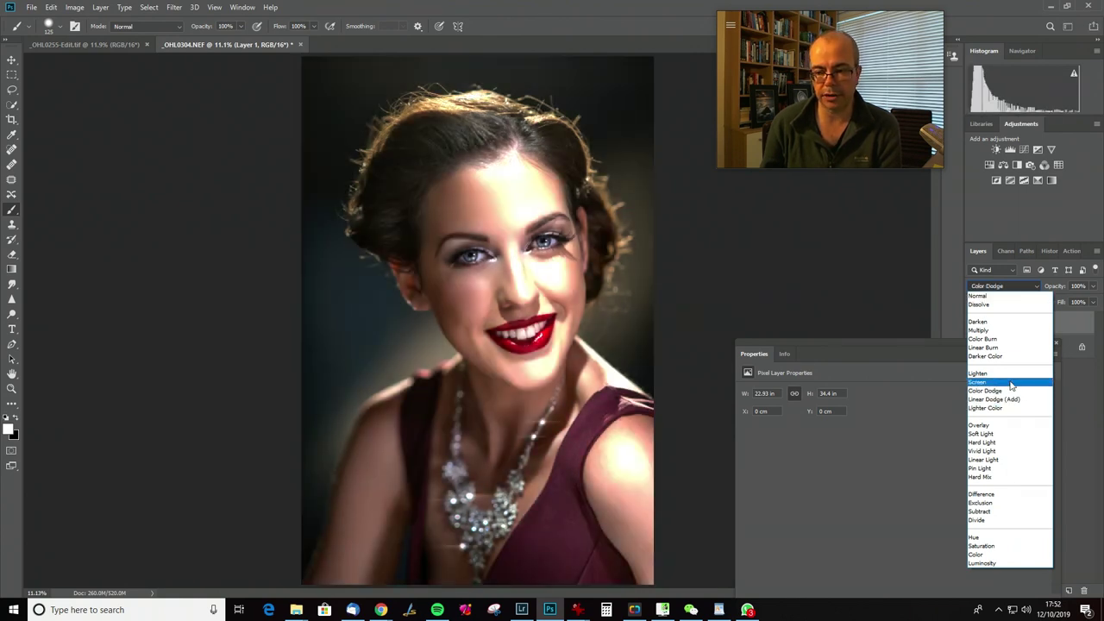
click(1001, 382)
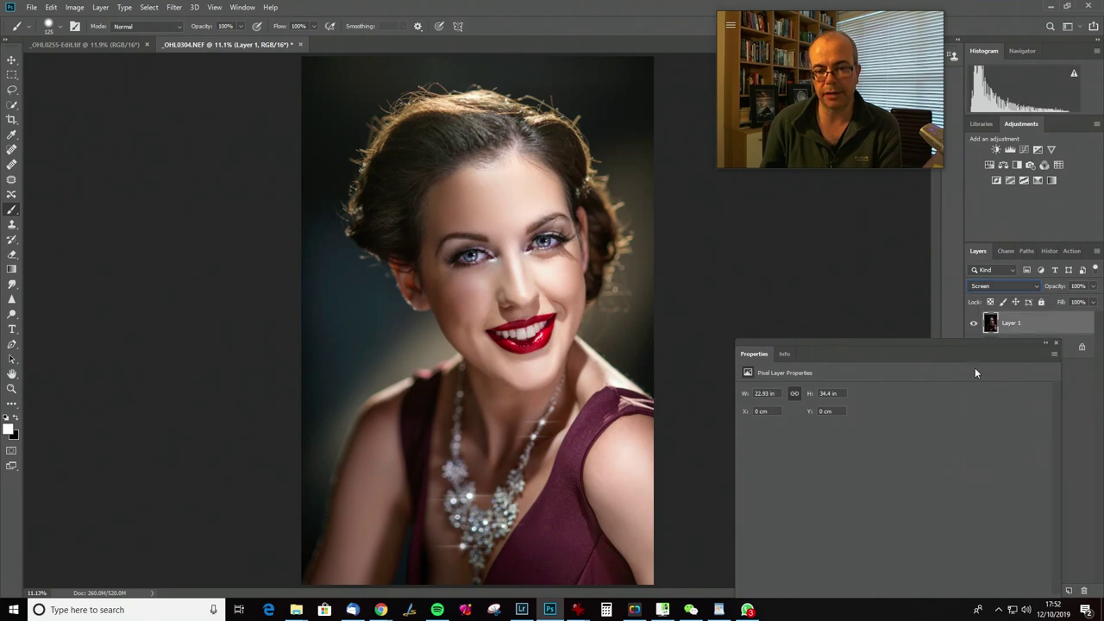
drag(981, 340, 924, 429)
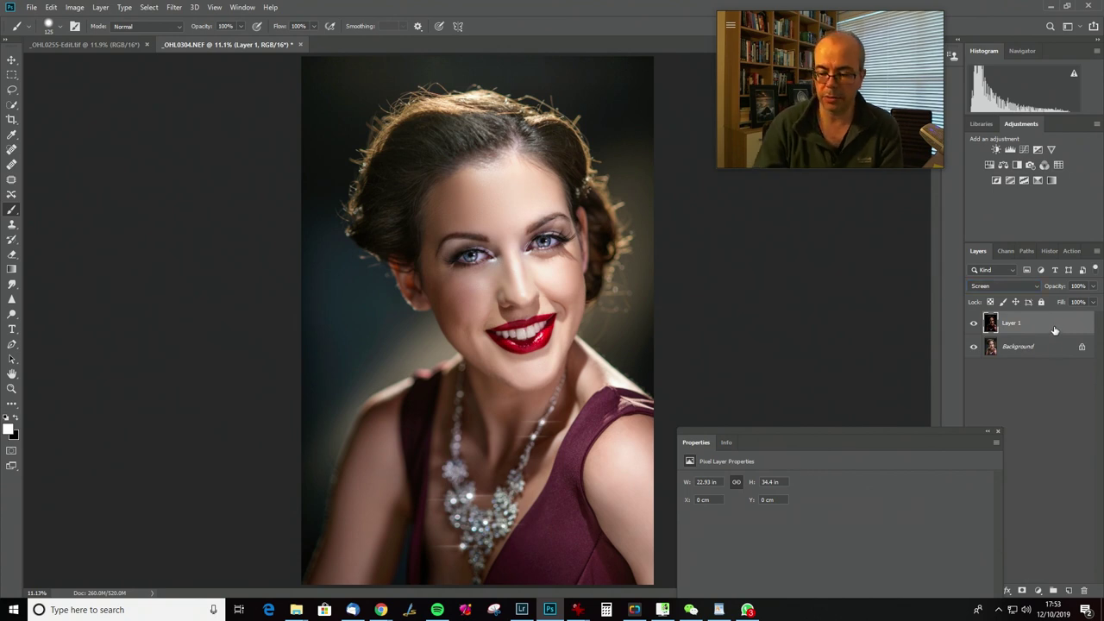
Apply a Gaussian Blur with a 45-pixel radius to Layer 1
key(ctrl+alt+f)
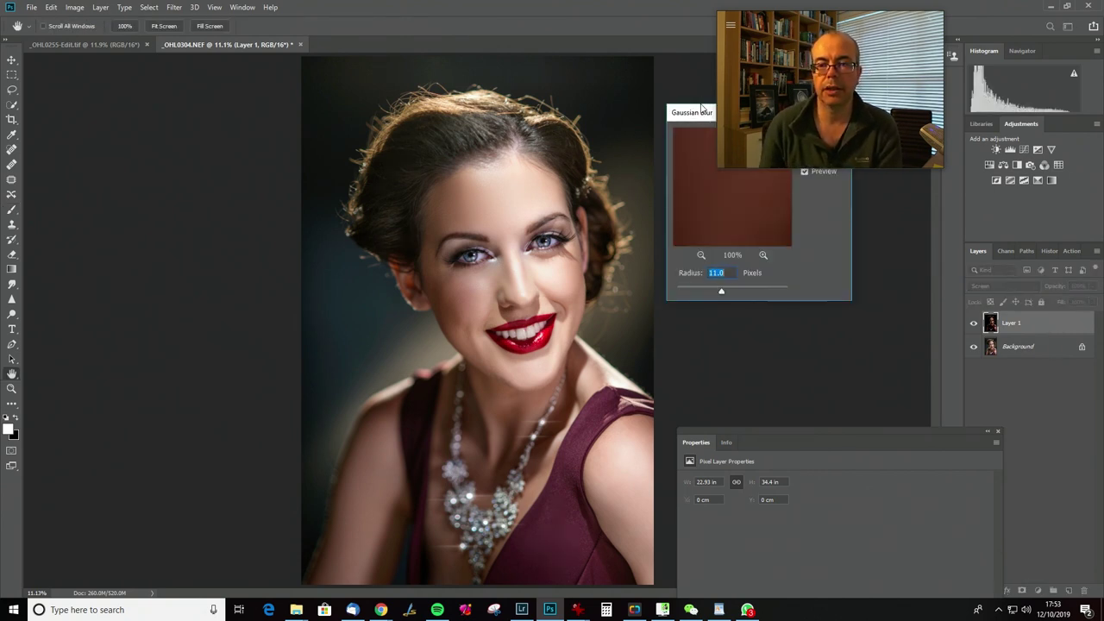
drag(700, 115, 724, 229)
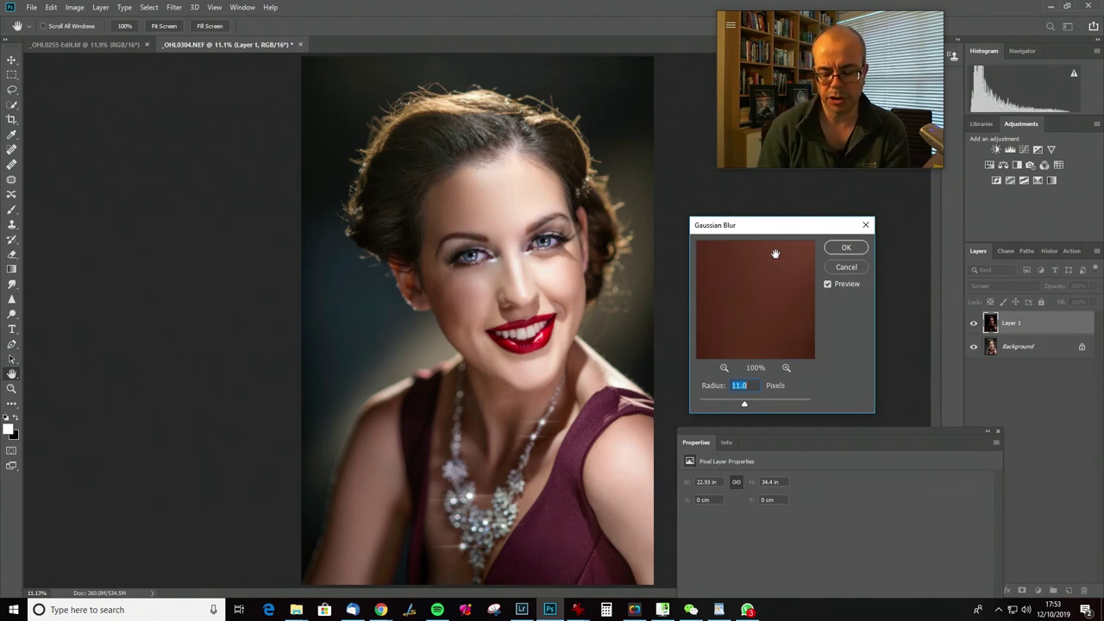
text(45)
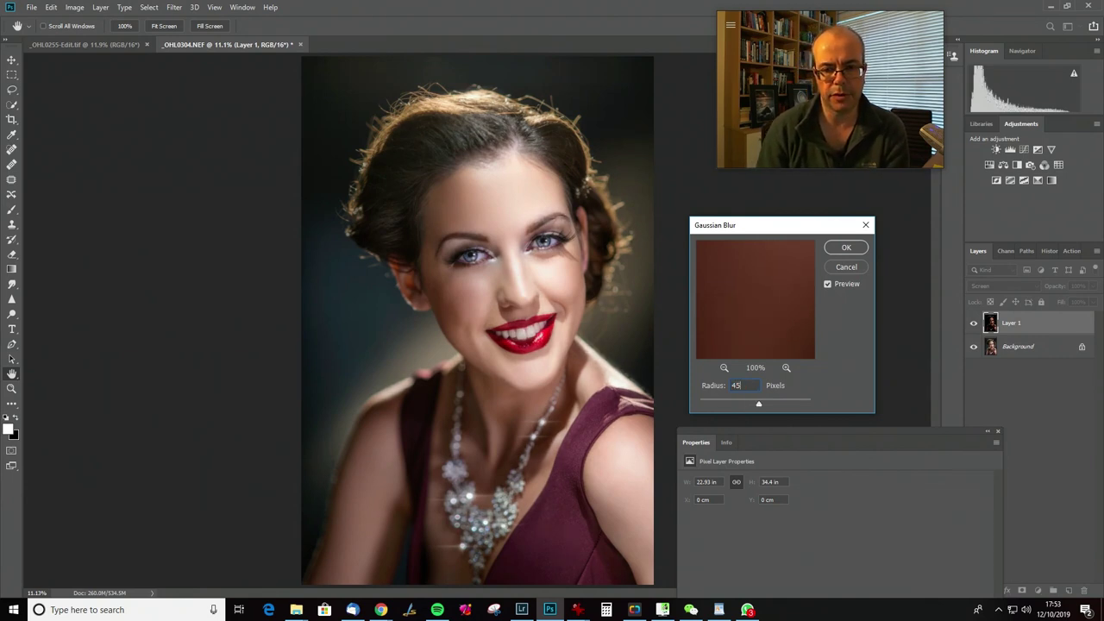
key(Return)
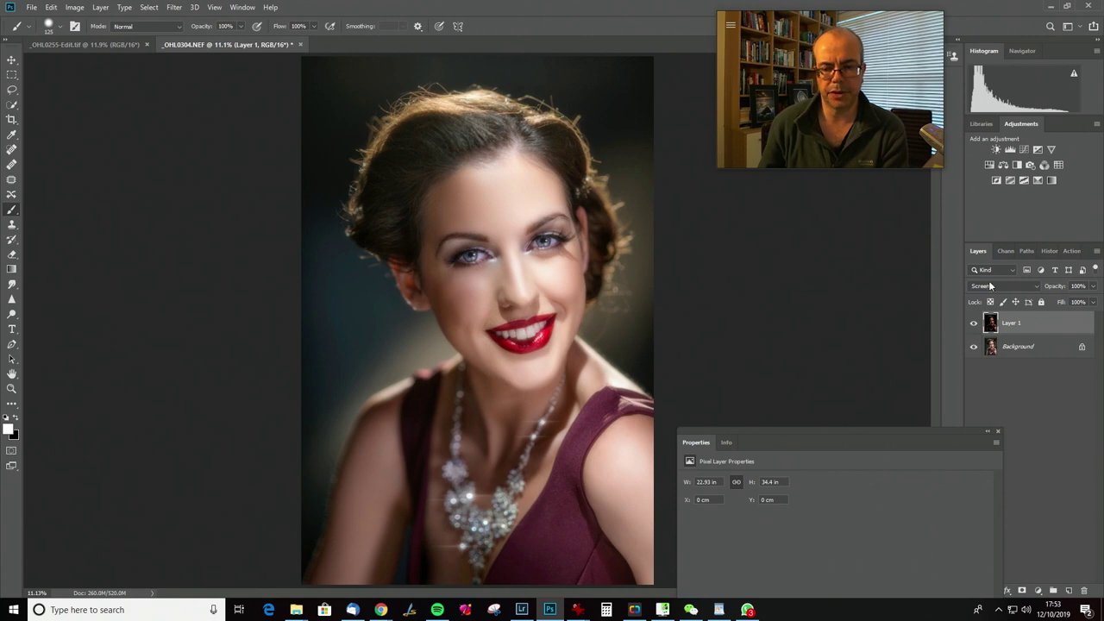
Set Layer 1's opacity to 30% and compare the portrait with the glow layer off and on
drag(1056, 287, 1016, 286)
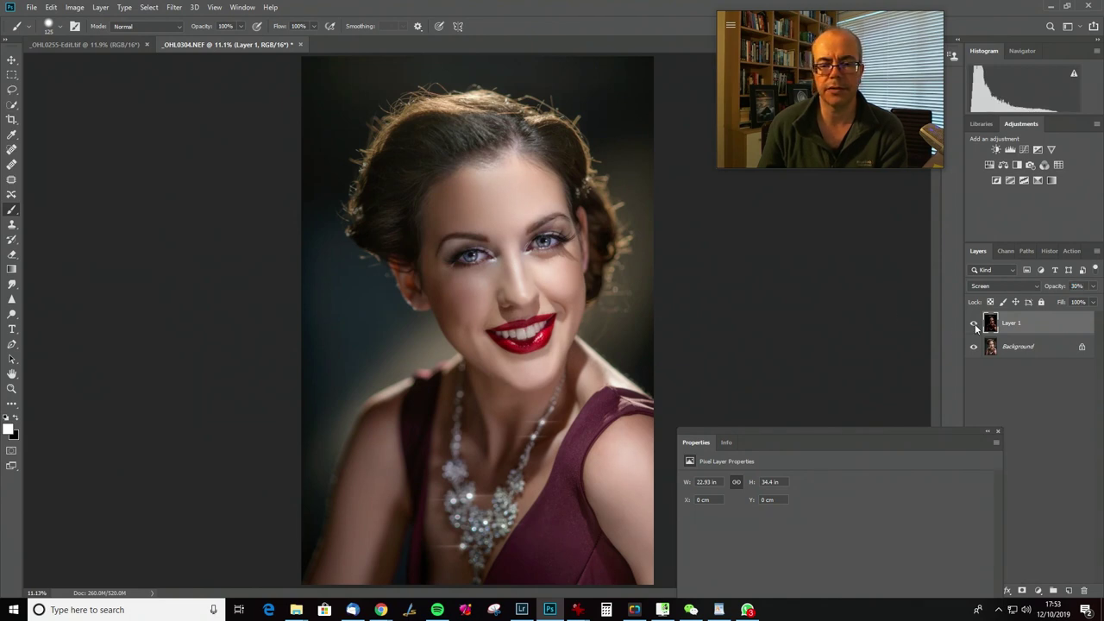
click(974, 323)
click(973, 322)
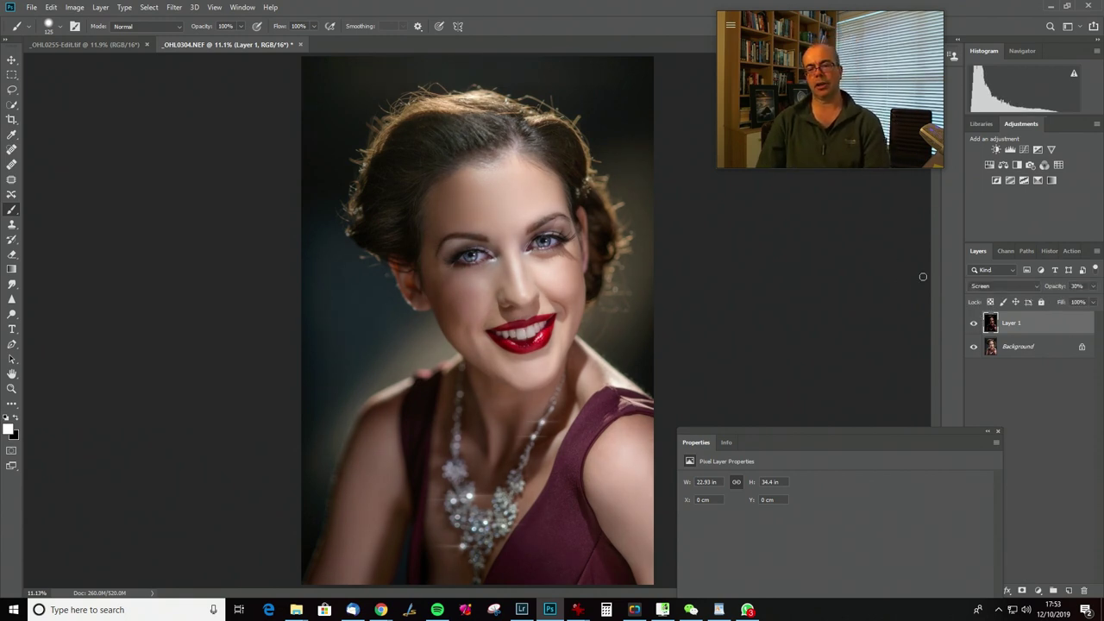
click(973, 323)
click(974, 322)
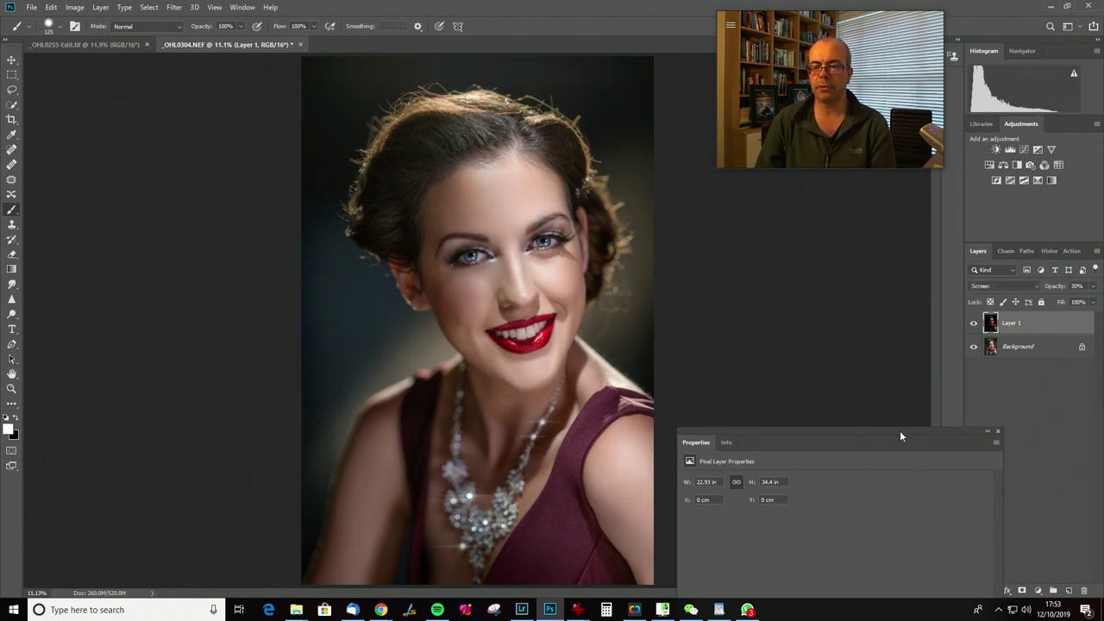
Mask the glow off the eyes on Layer 1 with black paint, compare it off and on, and reduce the layers to the Background
click(1022, 591)
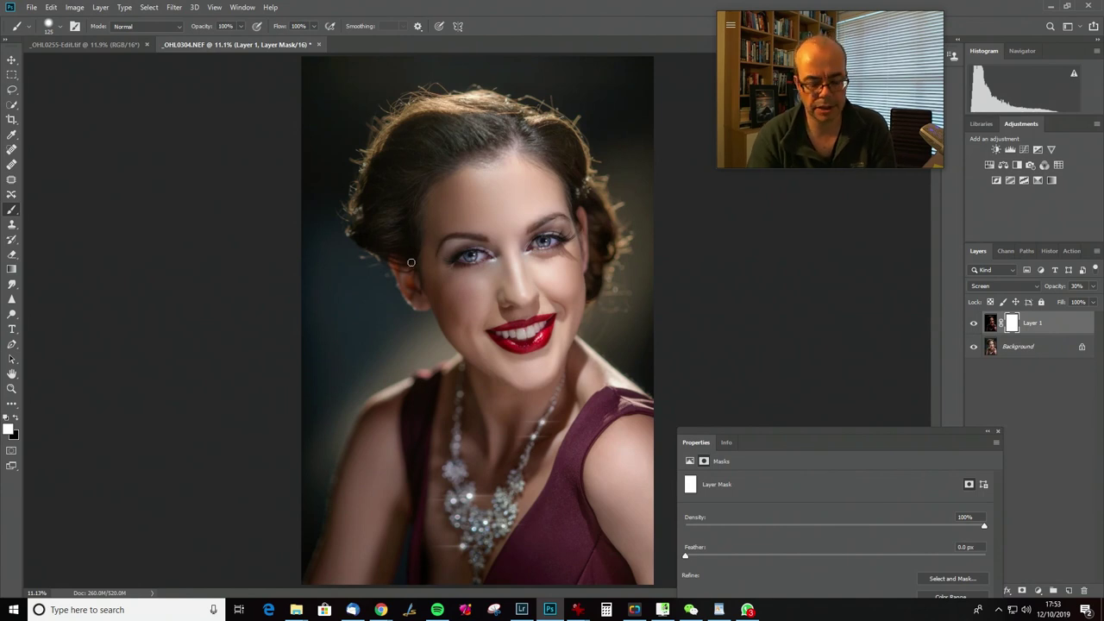
key(x)
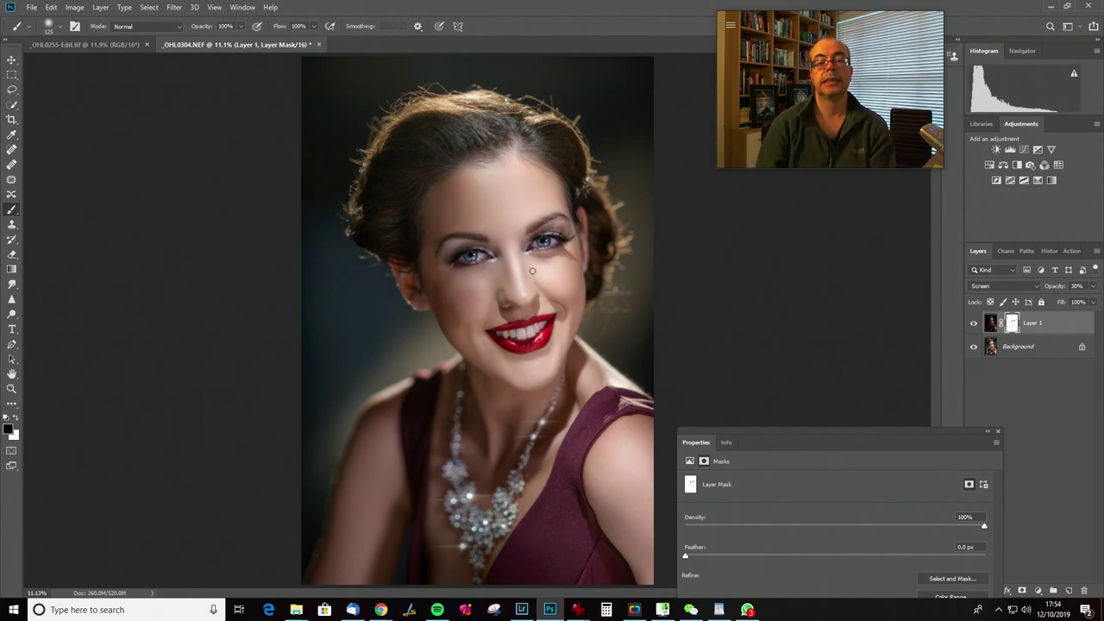
click(973, 324)
click(973, 323)
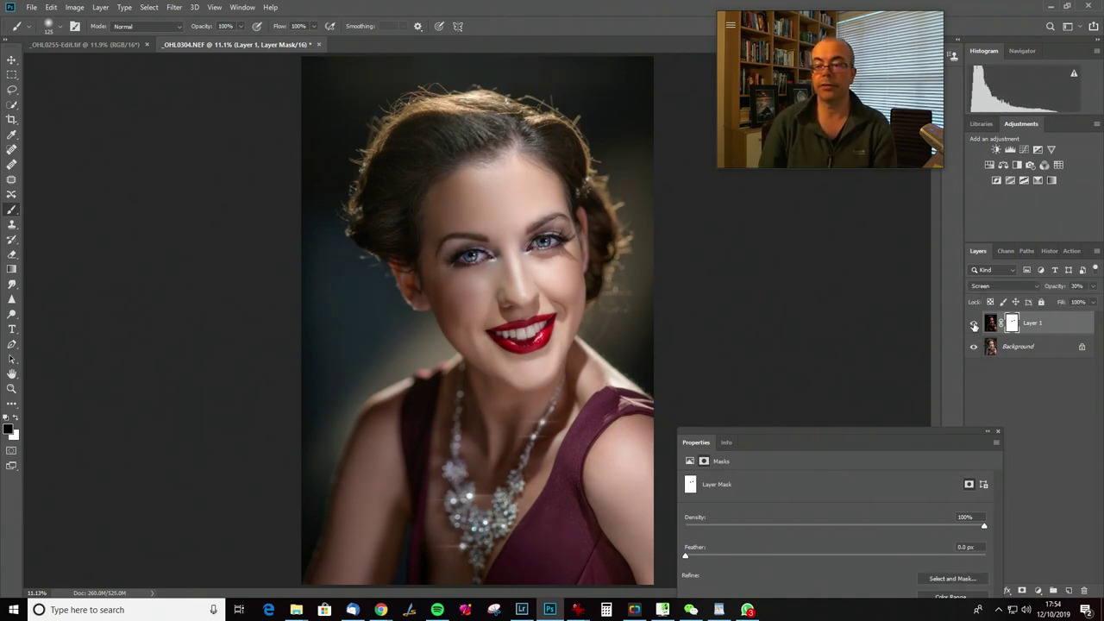
click(974, 324)
click(973, 323)
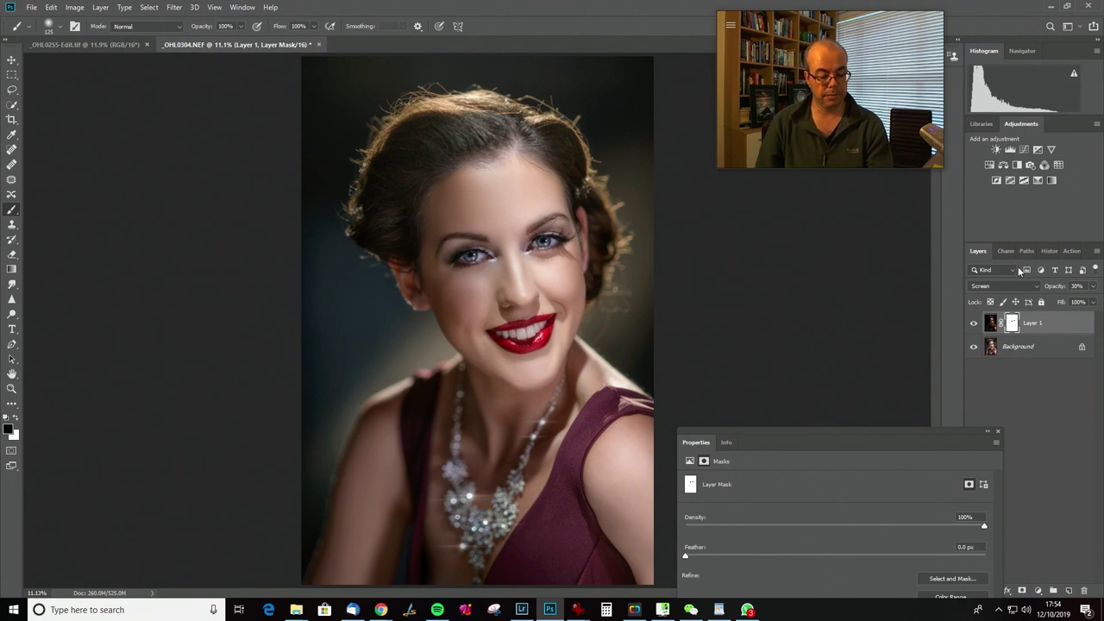
key(Delete)
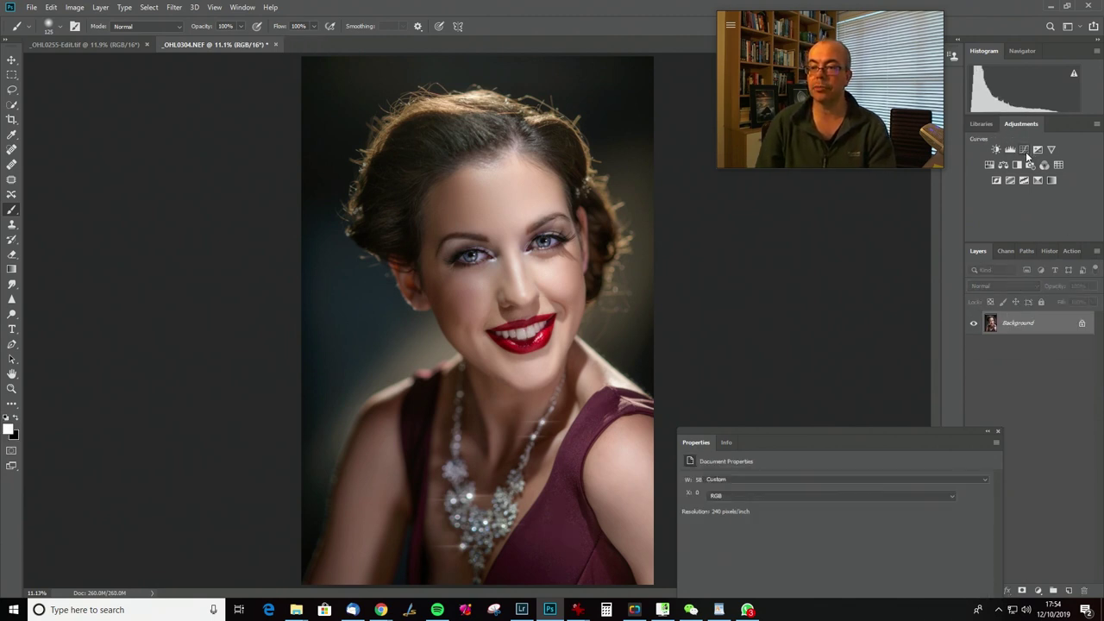
Add a Curves adjustment layer and lift its RGB curve with a single upper point at input 153, output 196
click(1025, 148)
drag(936, 427, 947, 199)
drag(896, 319, 901, 303)
drag(827, 383, 798, 418)
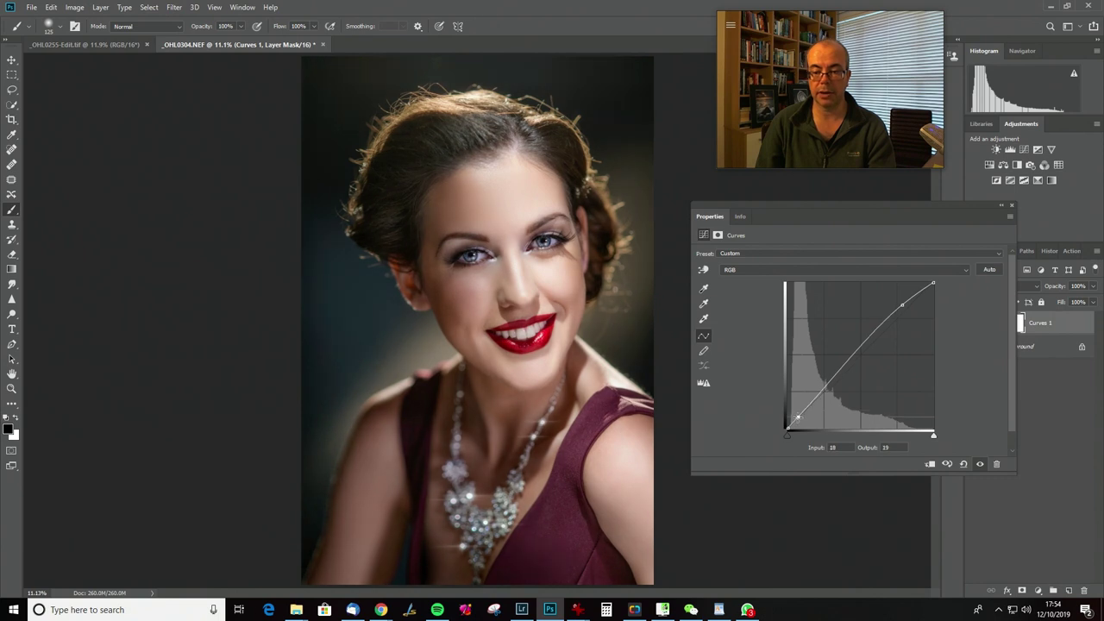
drag(901, 305, 875, 316)
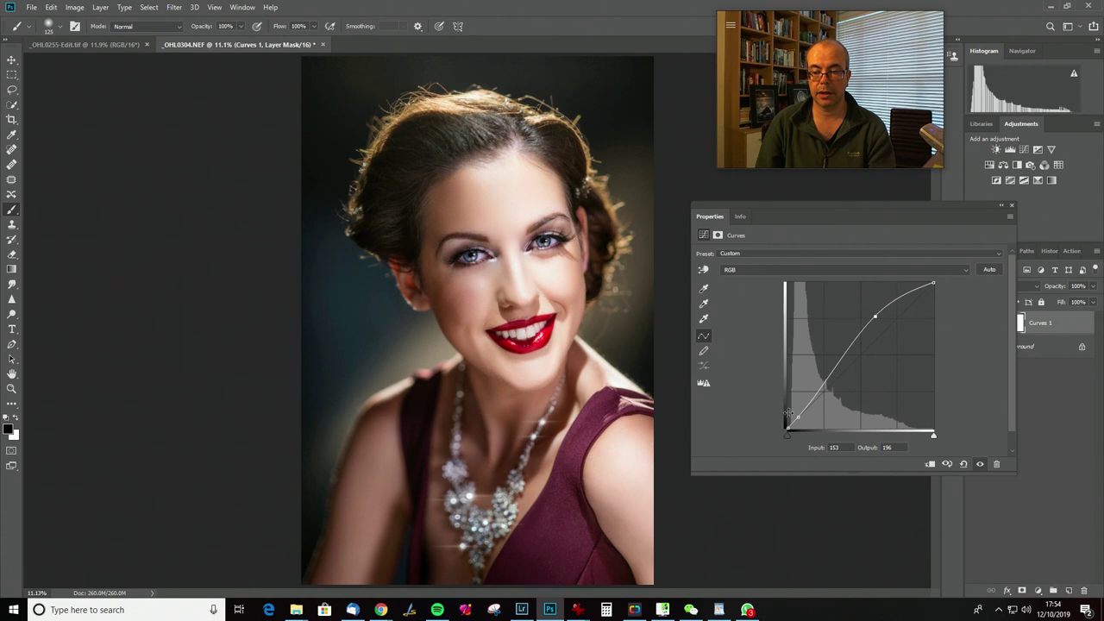
drag(799, 417, 801, 409)
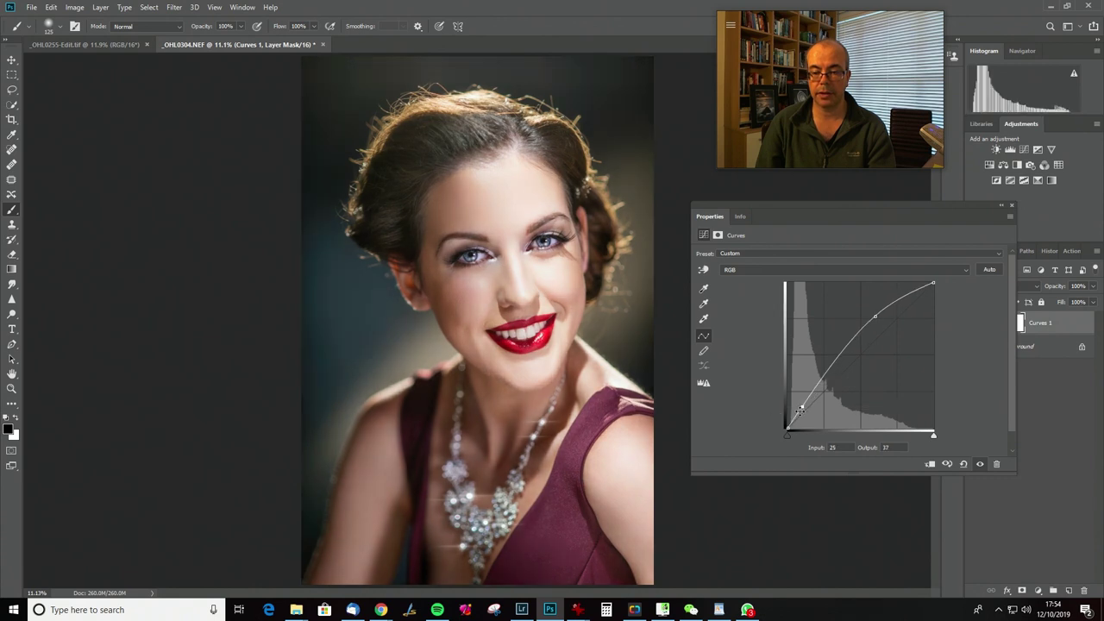
key(Delete)
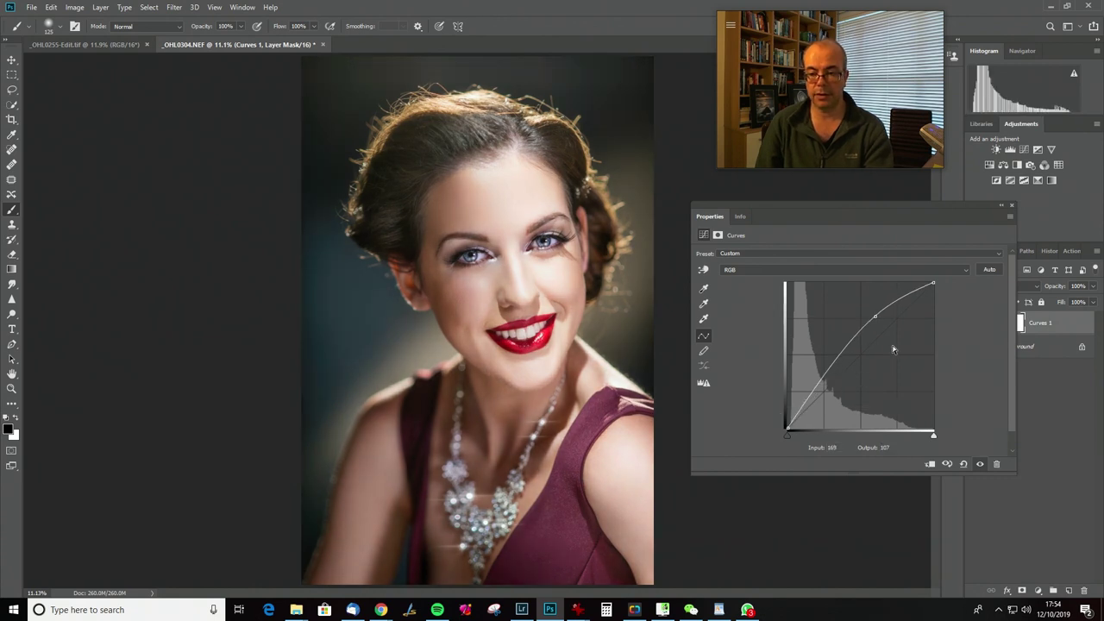
Reshape the RGB curve with a shadow point at 21/19, a midtone point at 109/116 and a highlight point at 197/207
drag(875, 317, 811, 406)
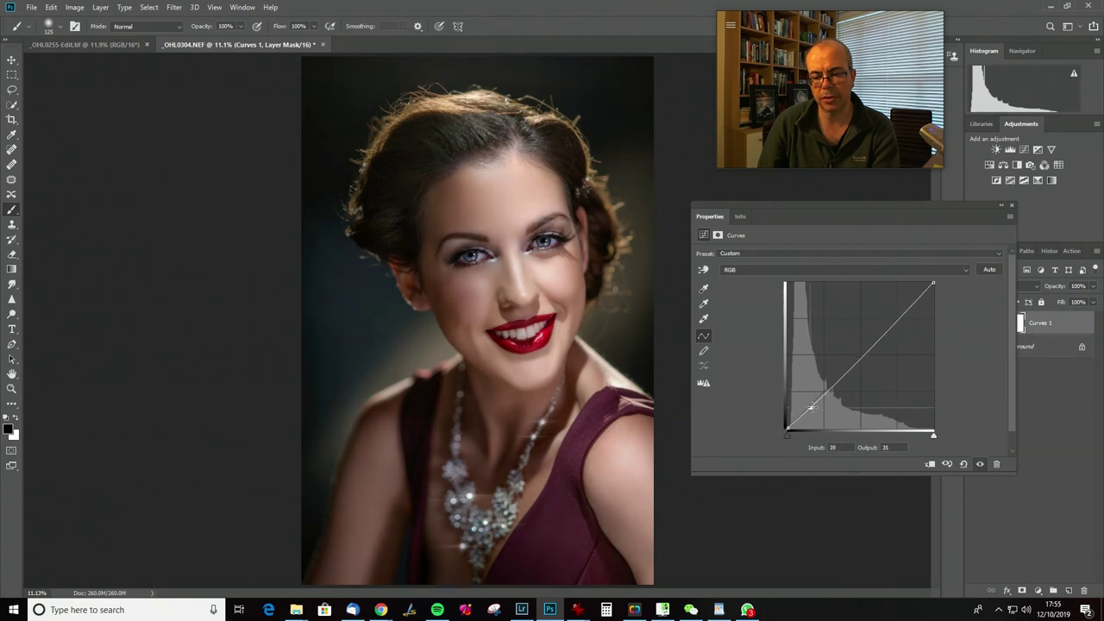
click(897, 318)
drag(898, 318, 854, 359)
drag(810, 408, 799, 417)
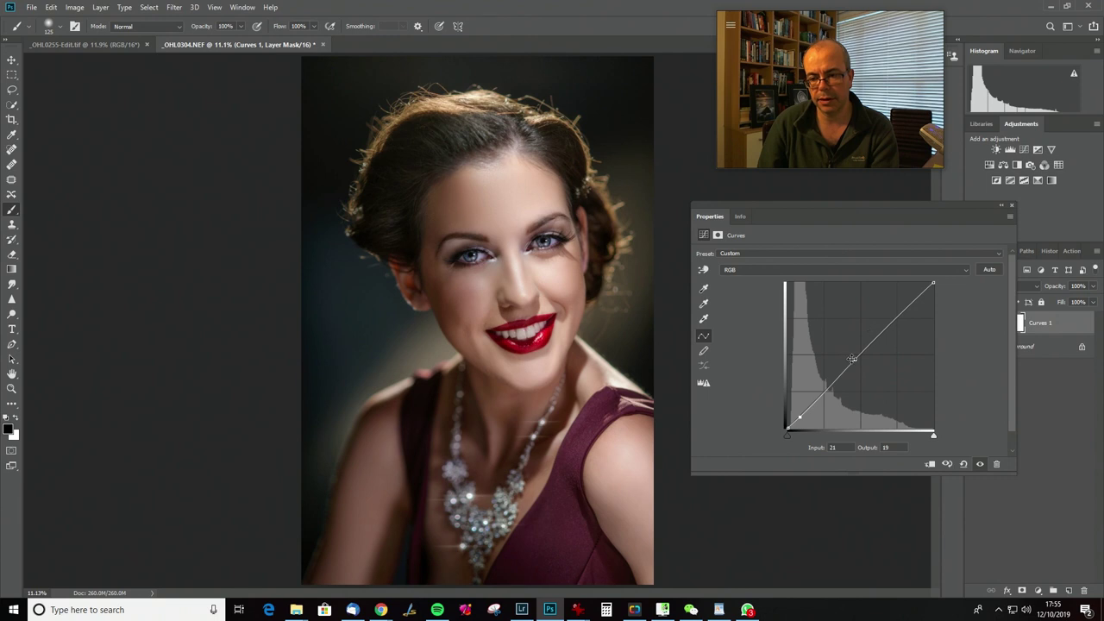
drag(852, 358, 847, 361)
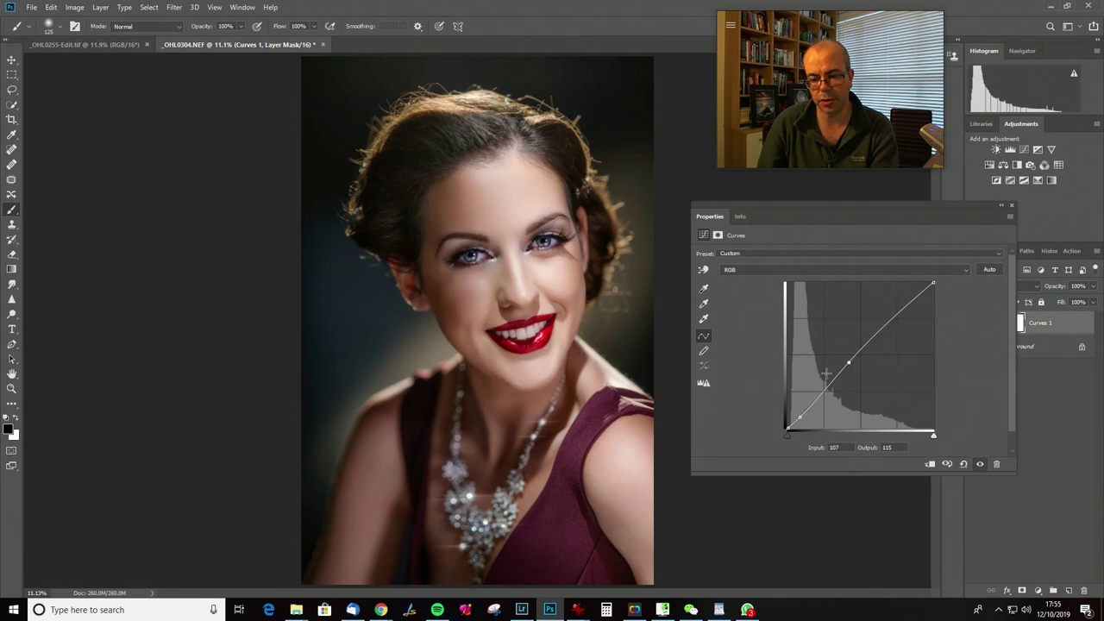
drag(847, 363, 850, 361)
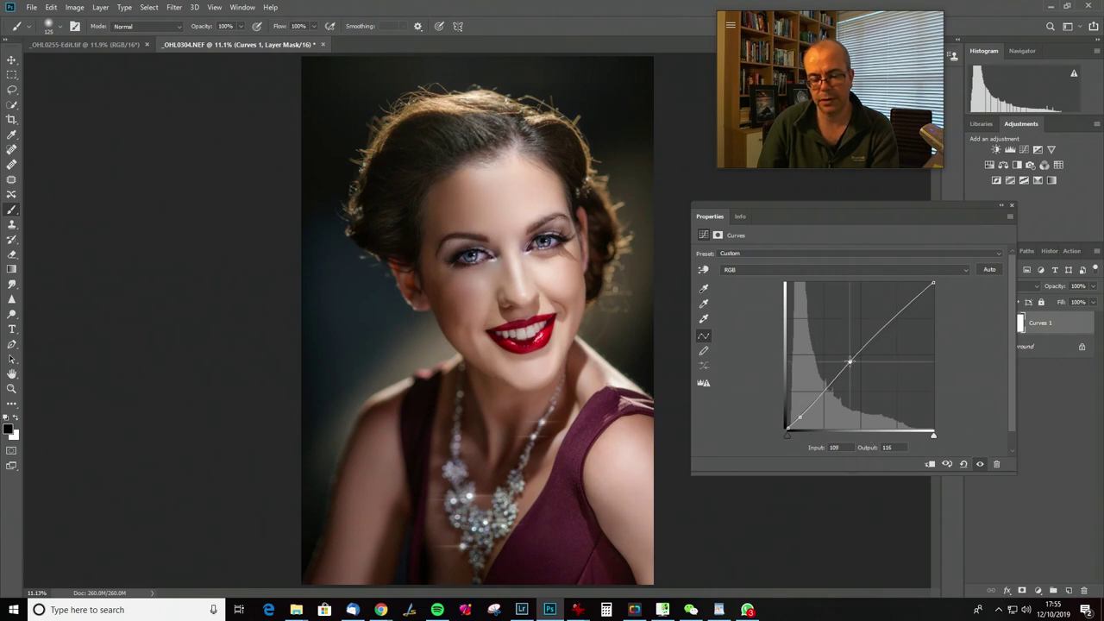
mouse_move(899, 315)
mouse_down()
mouse_move(910, 336)
mouse_move(900, 313)
mouse_up()
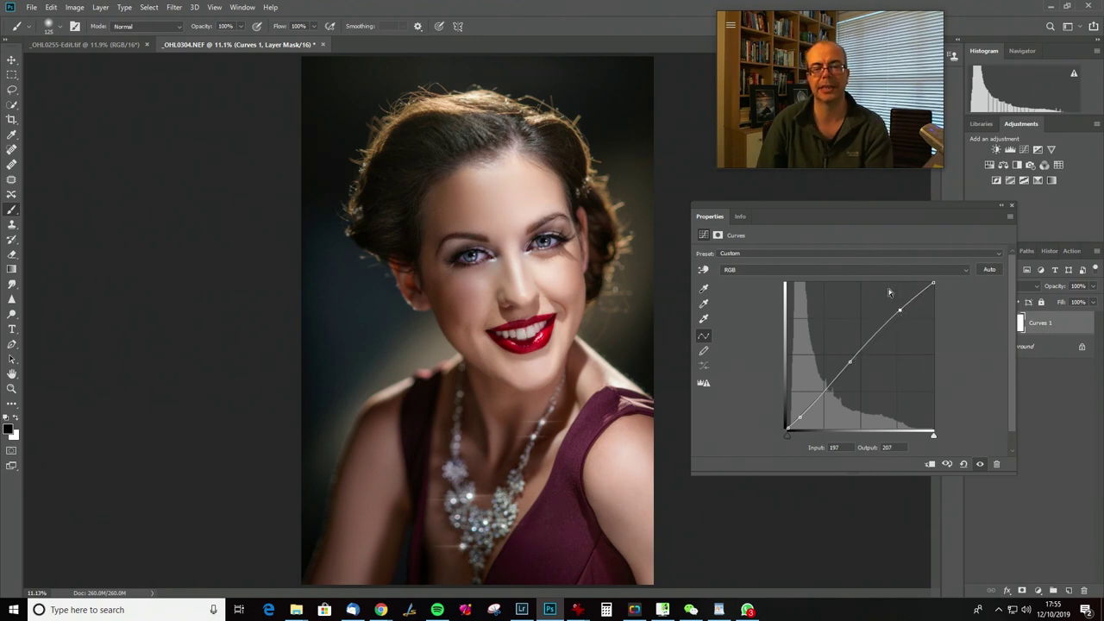
Uncover the layer list and compare the portrait with the Curves adjustment off and on
drag(912, 204, 845, 333)
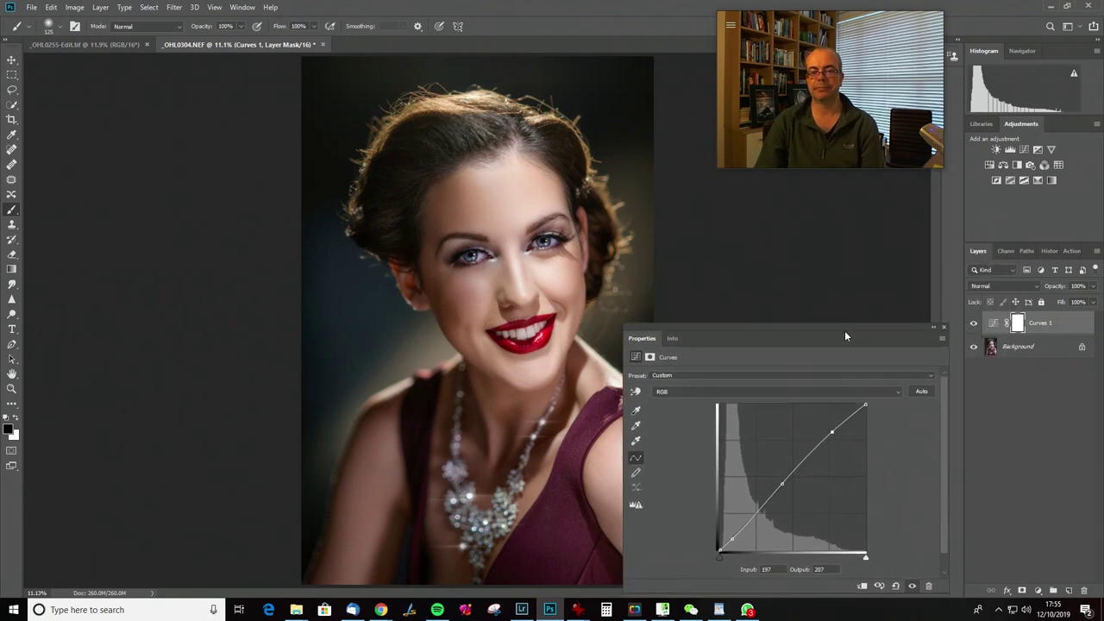
click(975, 324)
click(975, 323)
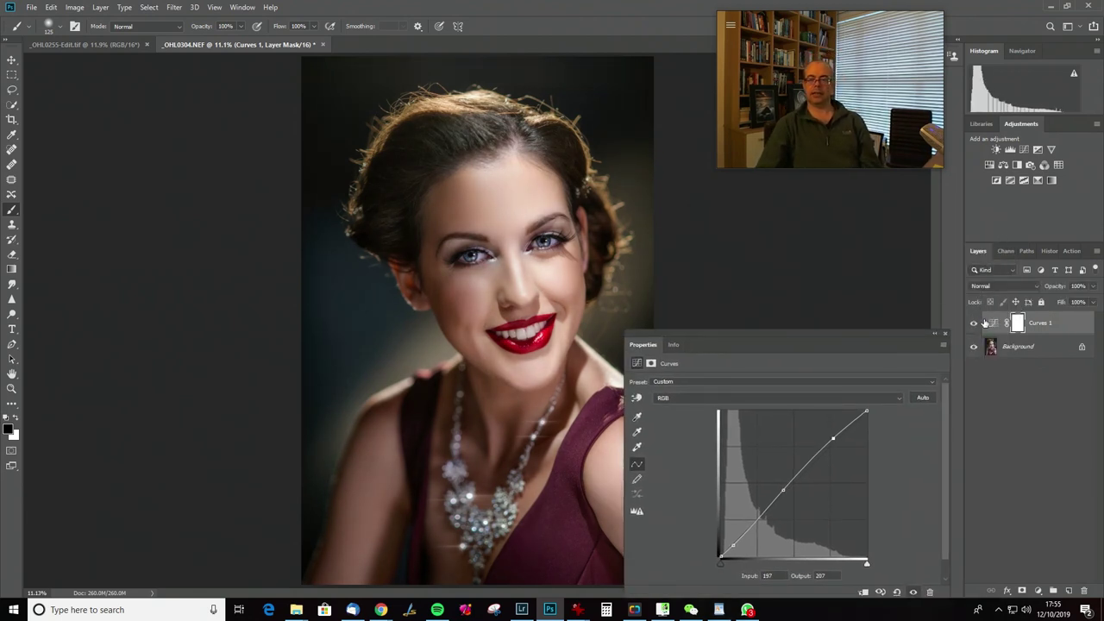
click(974, 324)
click(974, 324)
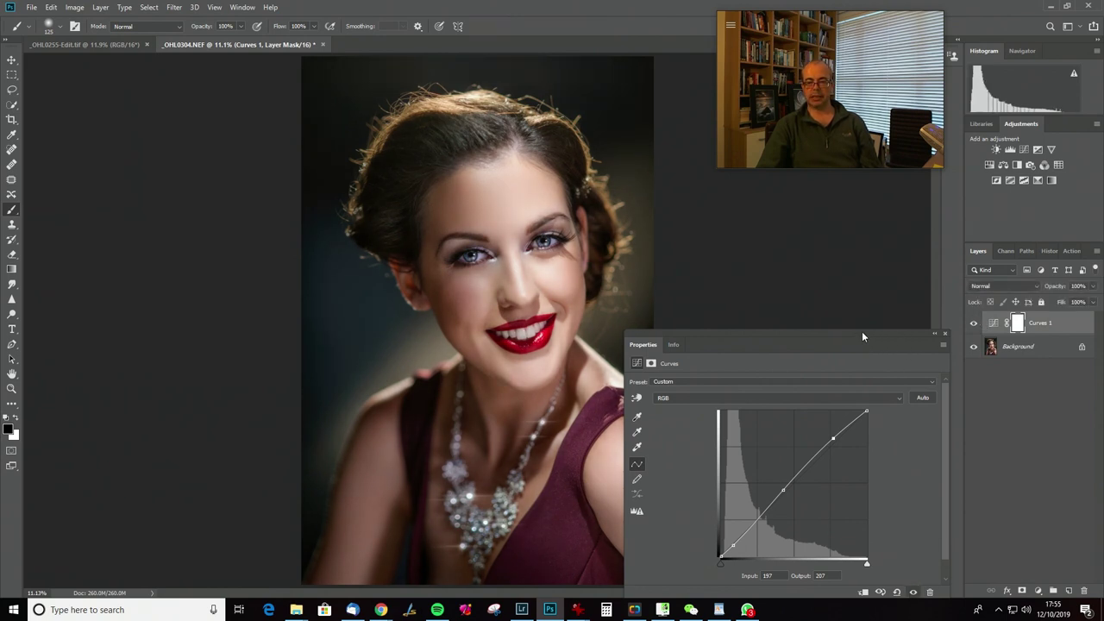
Refine the curve's highlight point to 198/212 and its midtone point to 124/128, and compare the adjustment off and on
drag(861, 335, 882, 283)
drag(852, 383, 853, 381)
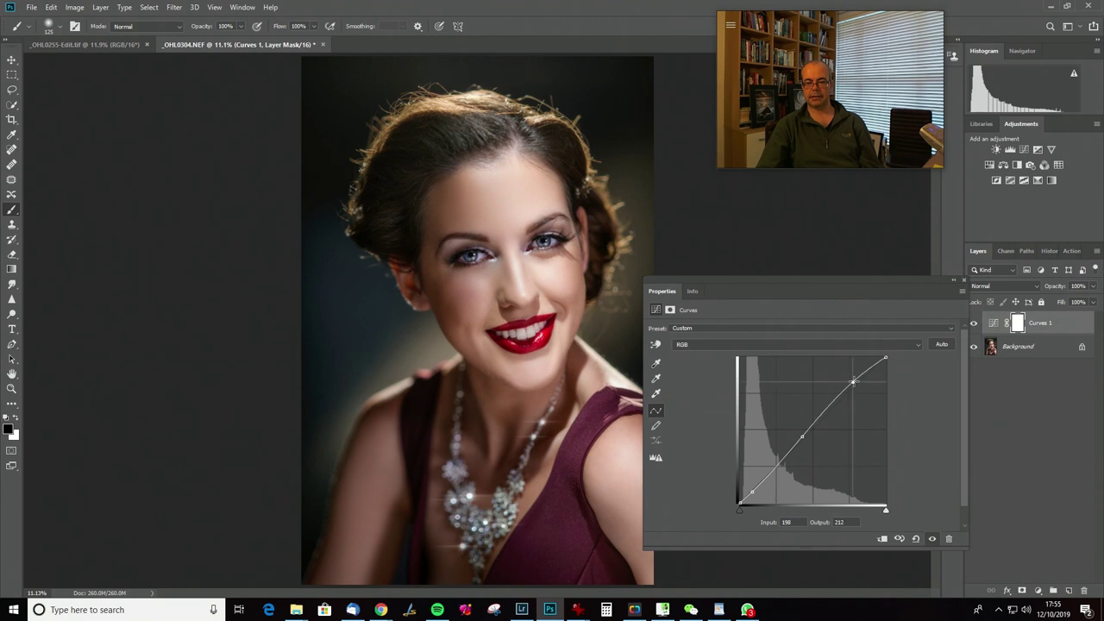
drag(802, 437, 810, 431)
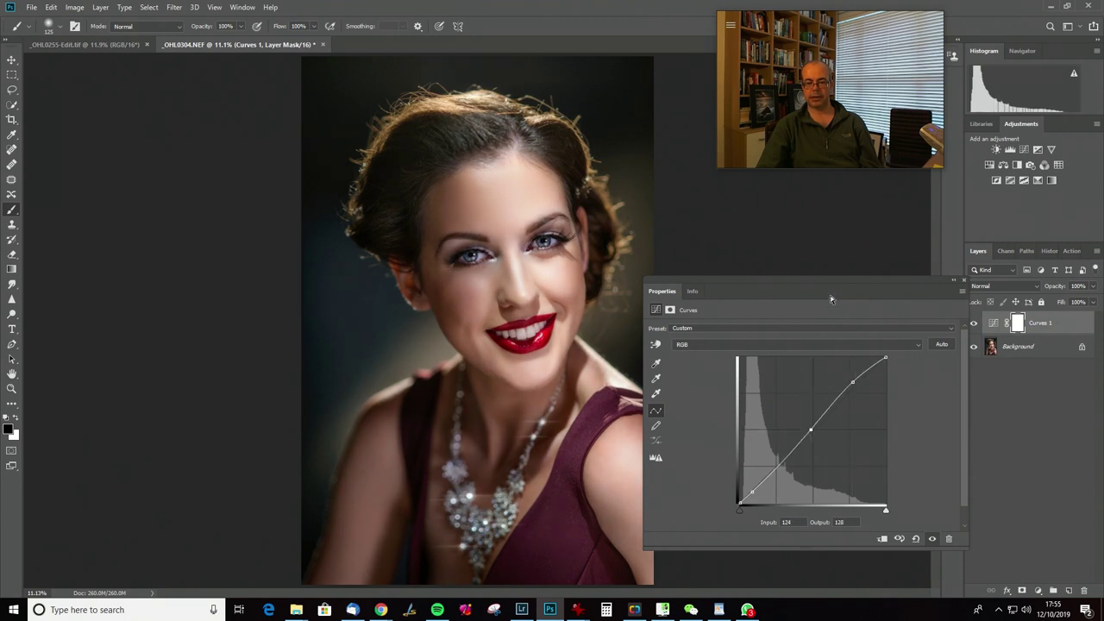
click(974, 323)
click(974, 323)
Set the Curves 1 layer's opacity to 48%, compare it off and on, and reduce the layers to the Background
drag(1060, 291, 1027, 290)
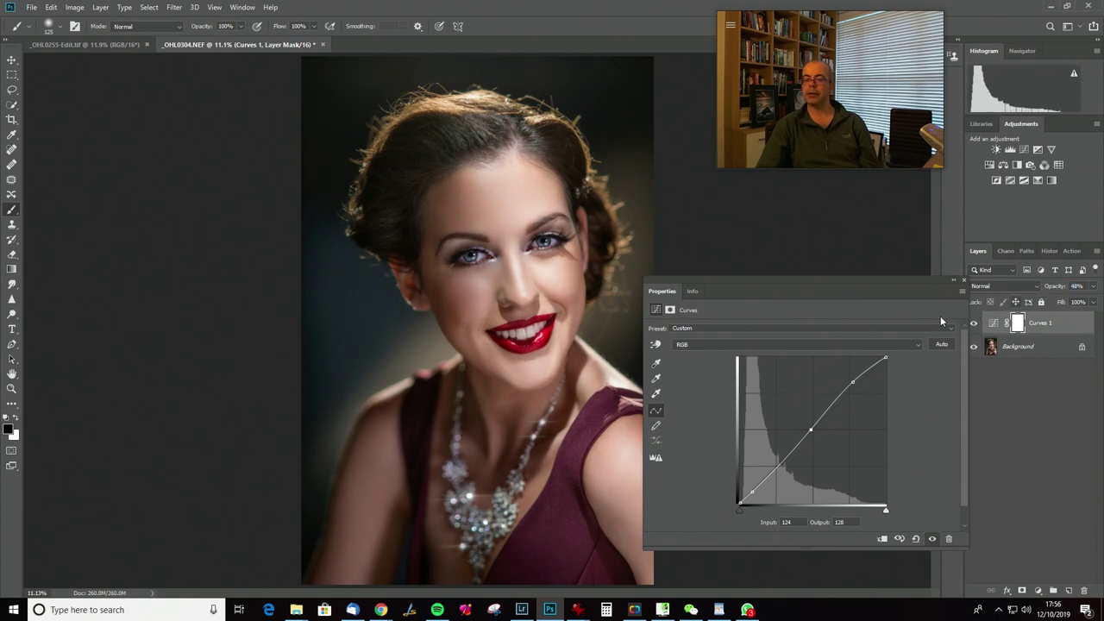
click(975, 324)
click(974, 324)
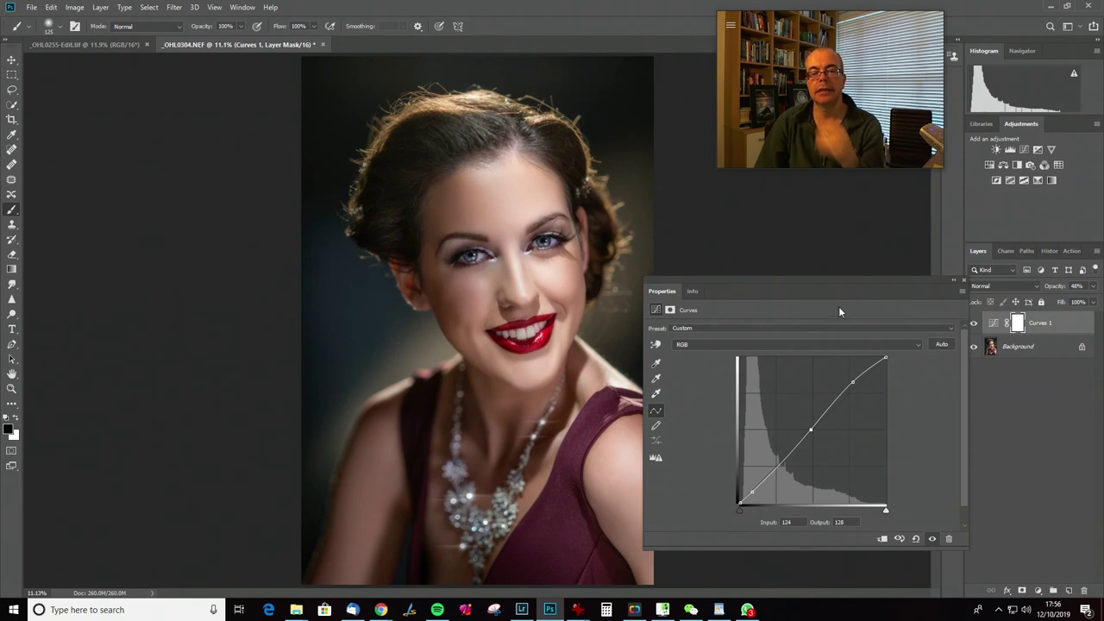
click(965, 283)
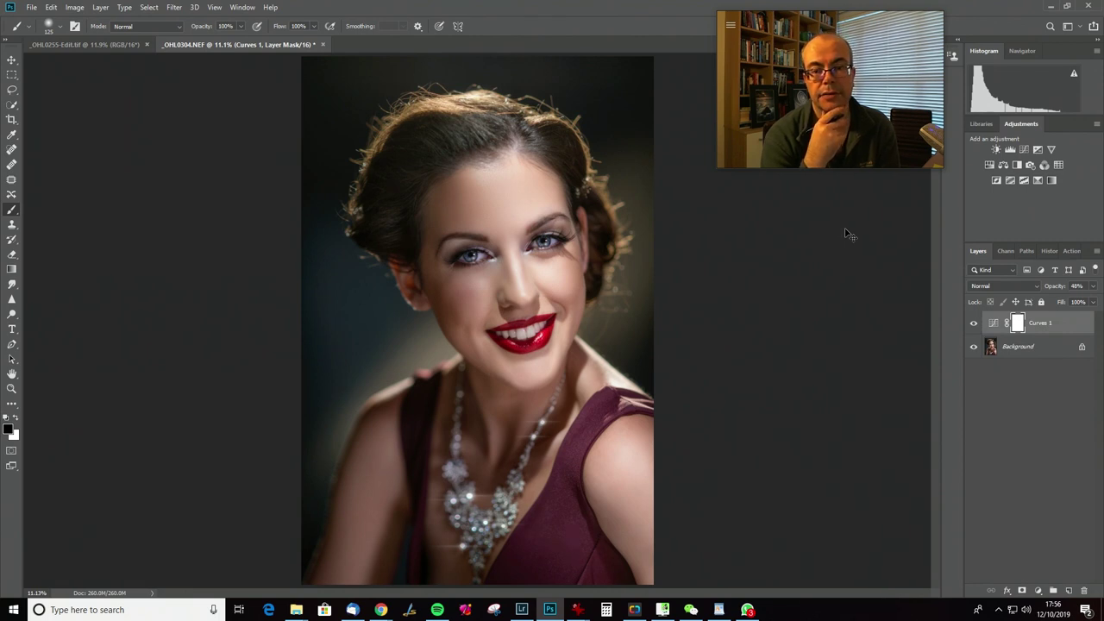
key(Delete)
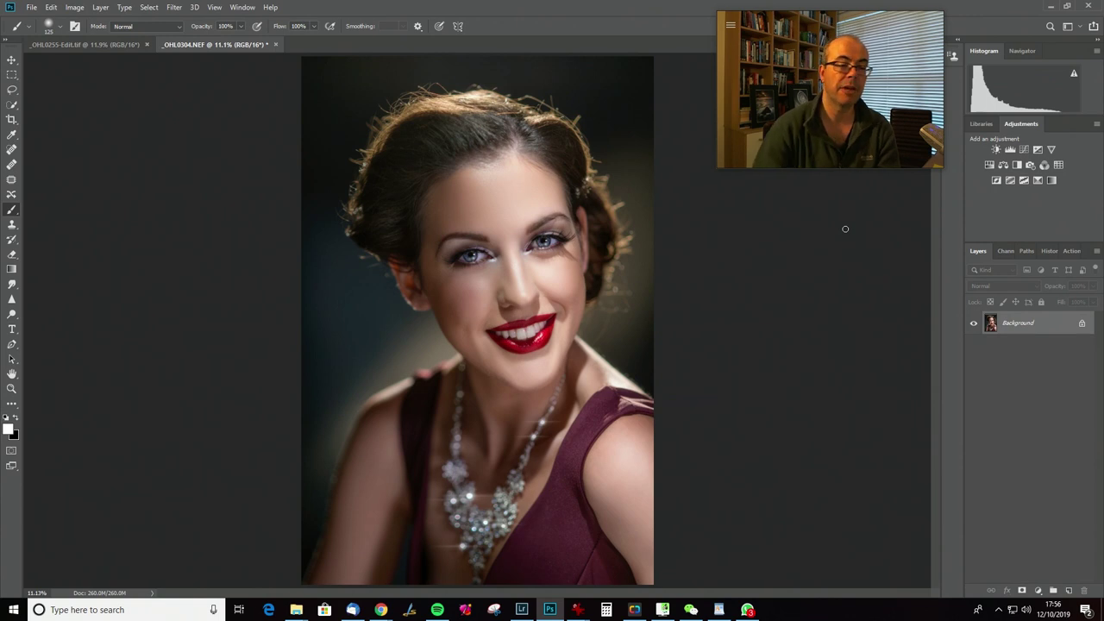
Activate the Sharpen tool and look through its brush presets
click(11, 298)
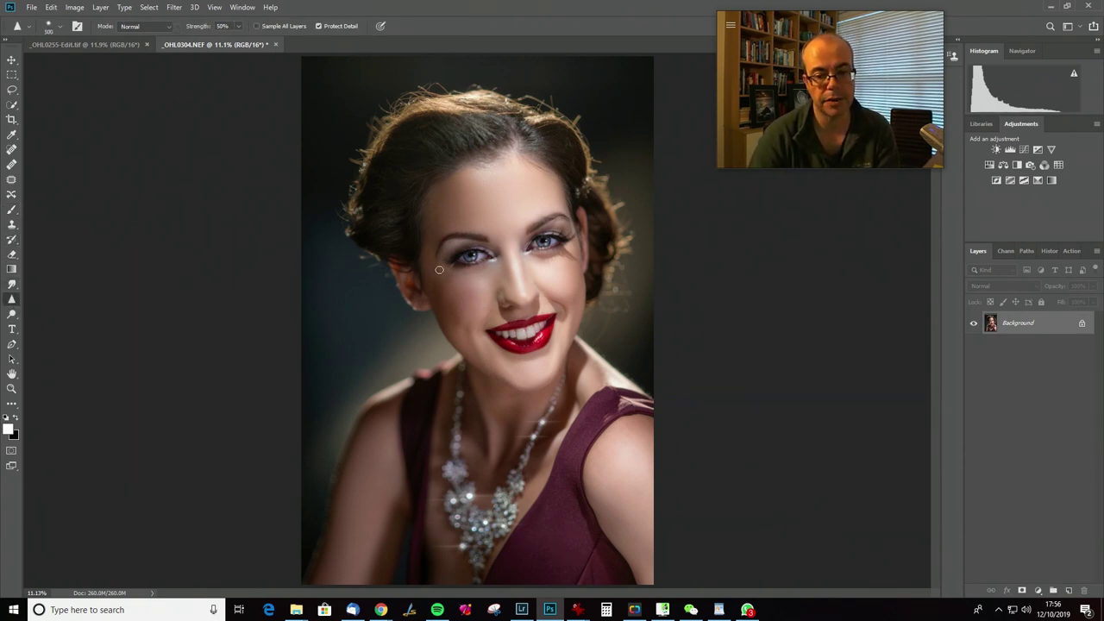
click(57, 28)
scroll(267, 158, up, 10)
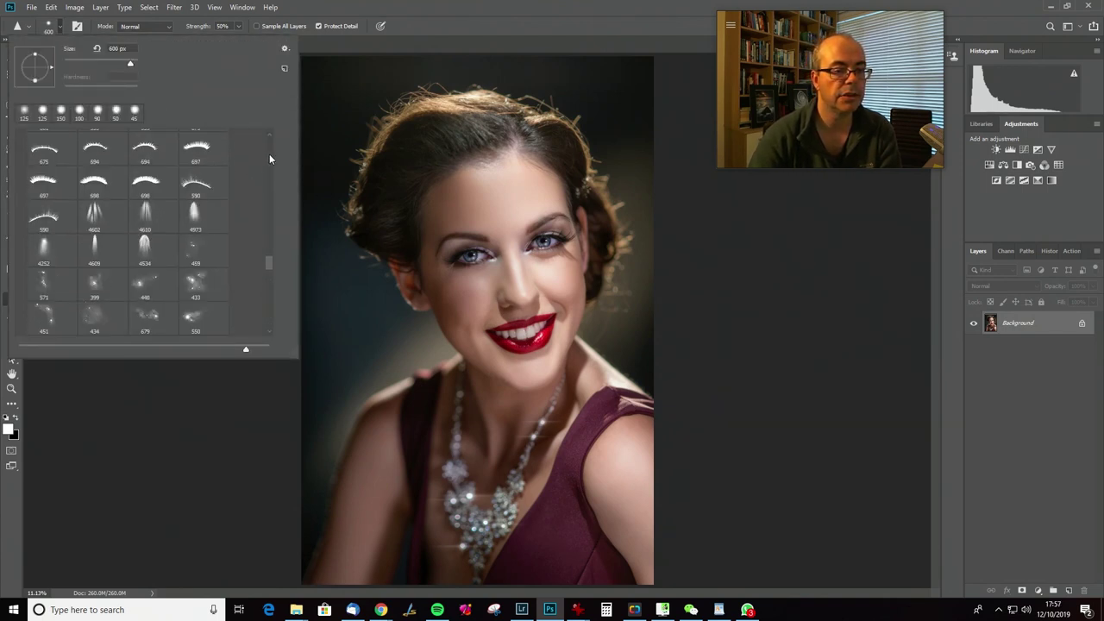
scroll(269, 153, up, 5)
click(242, 174)
click(428, 52)
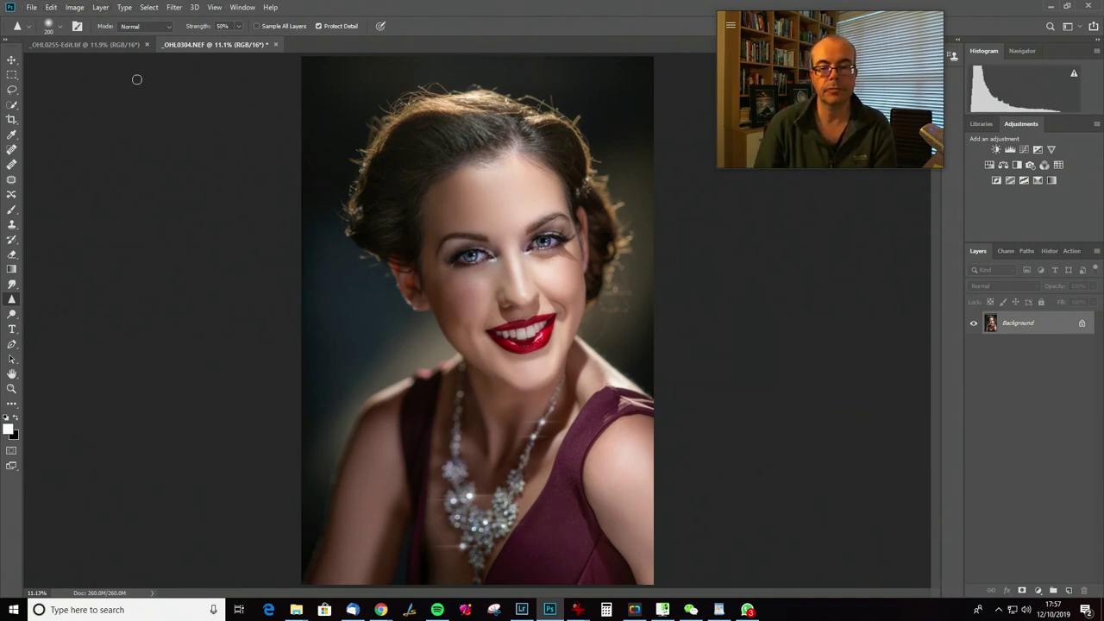
Open the portrait in the Liquify filter and compare the preview off and on
click(174, 8)
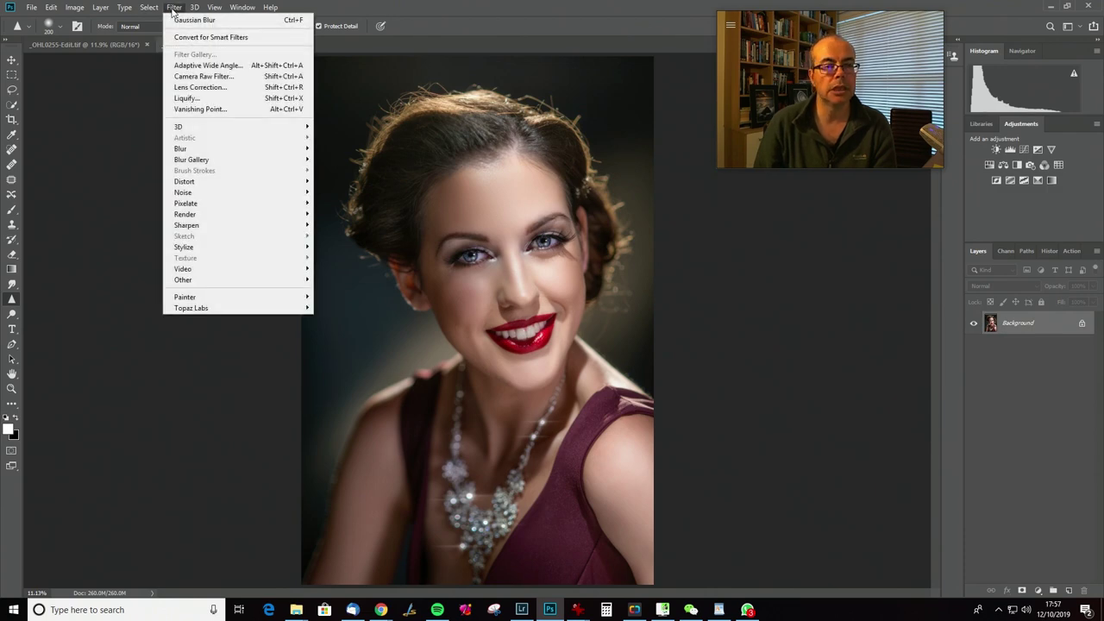
click(194, 99)
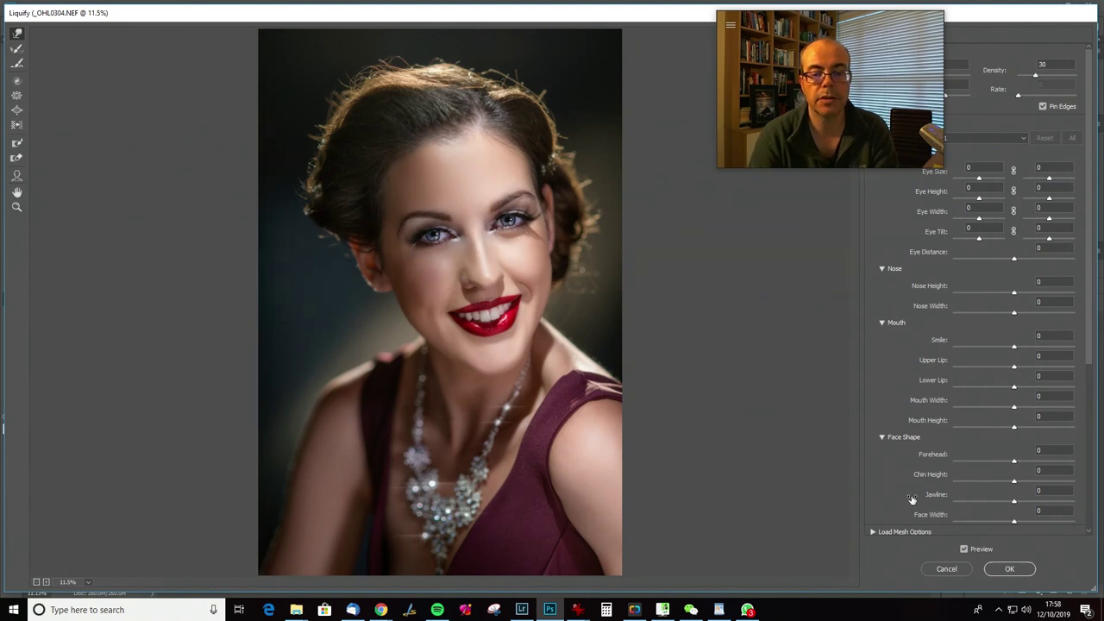
click(965, 548)
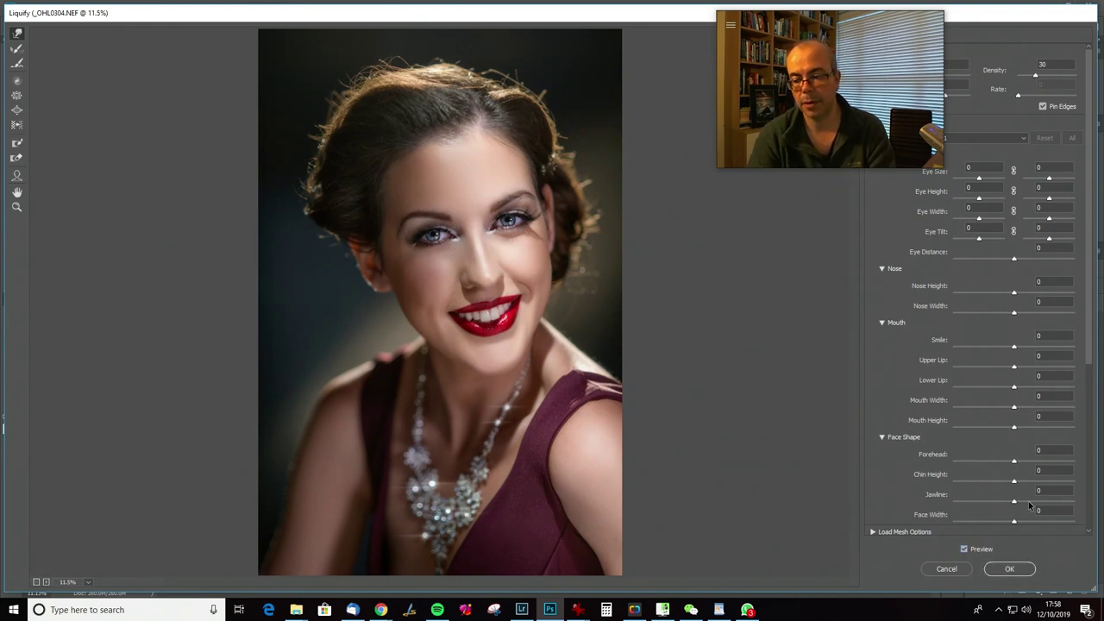
Scale back the Liquify warp with a Reconstruct amount of 73 and apply the filter to the portrait
drag(1090, 271, 1094, 487)
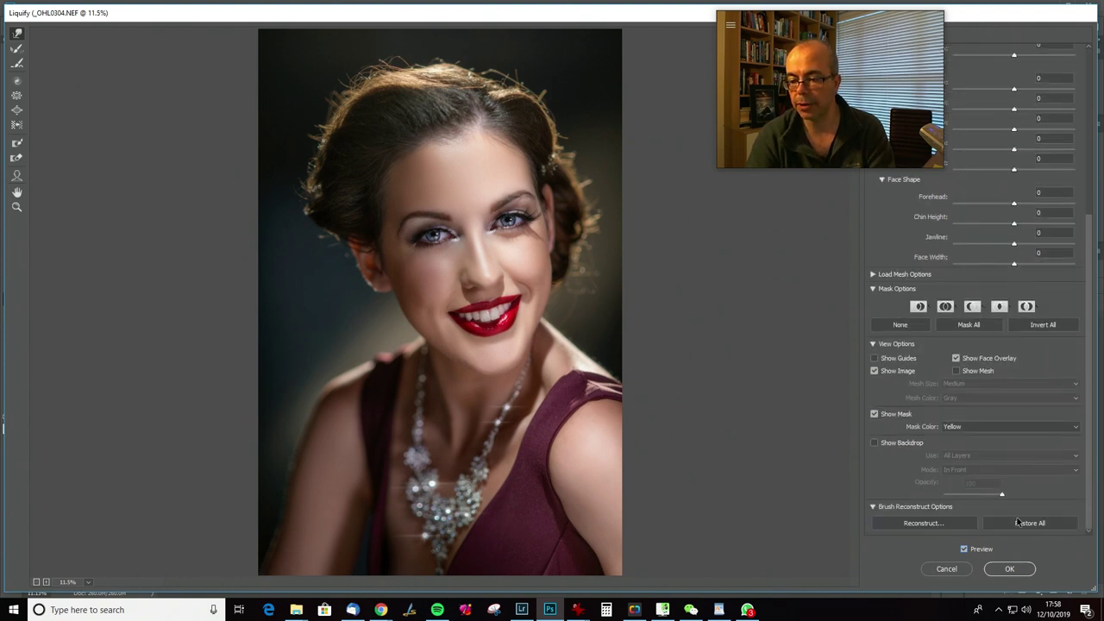
click(949, 523)
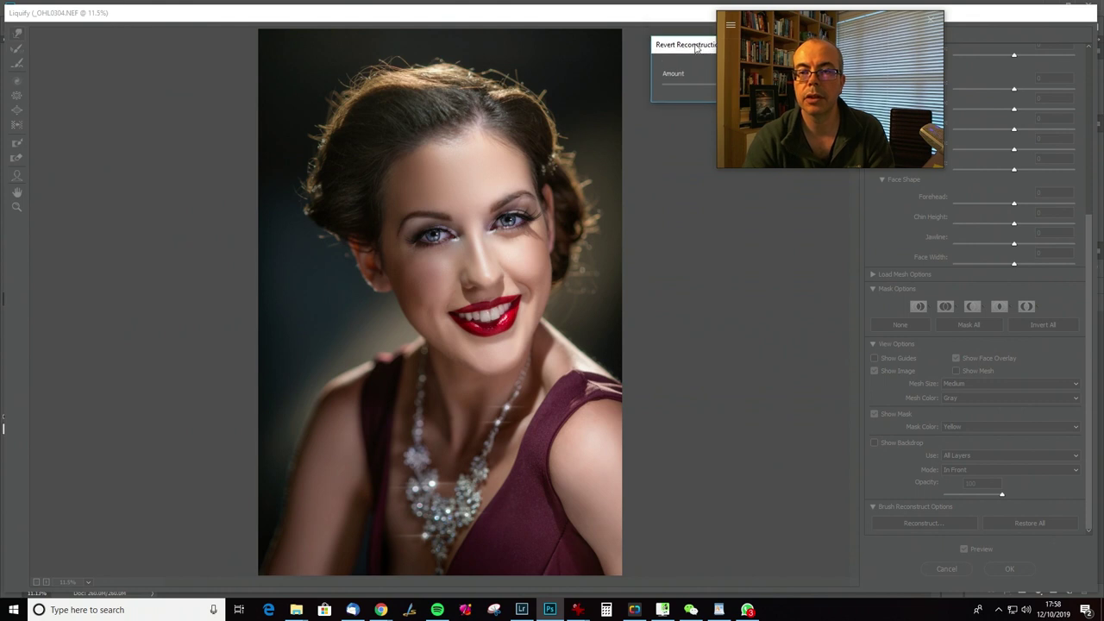
drag(739, 302, 709, 303)
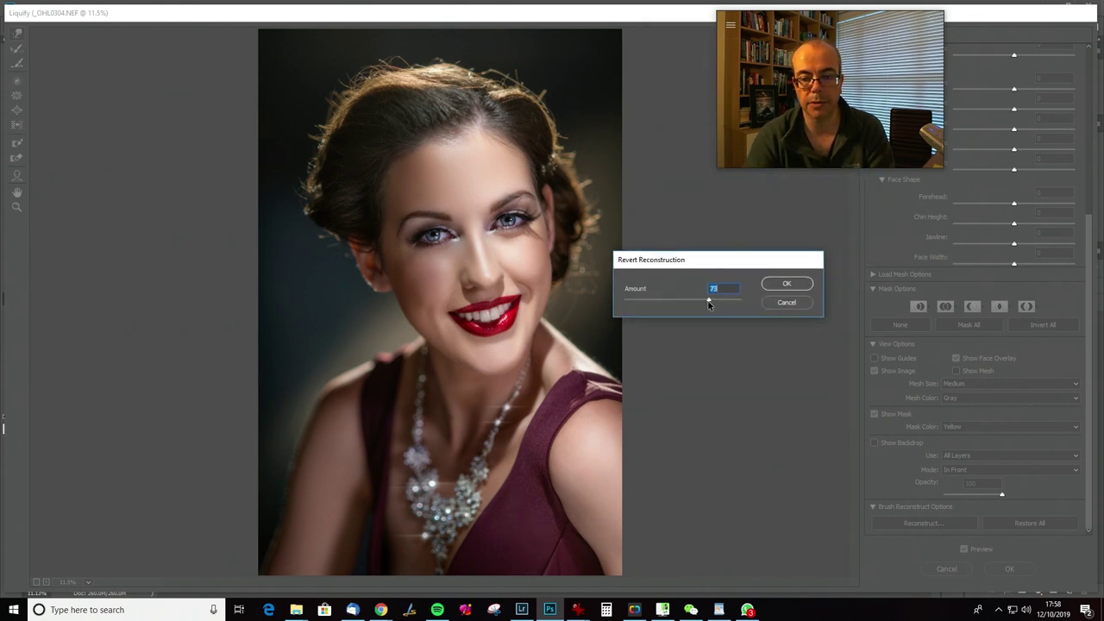
click(785, 283)
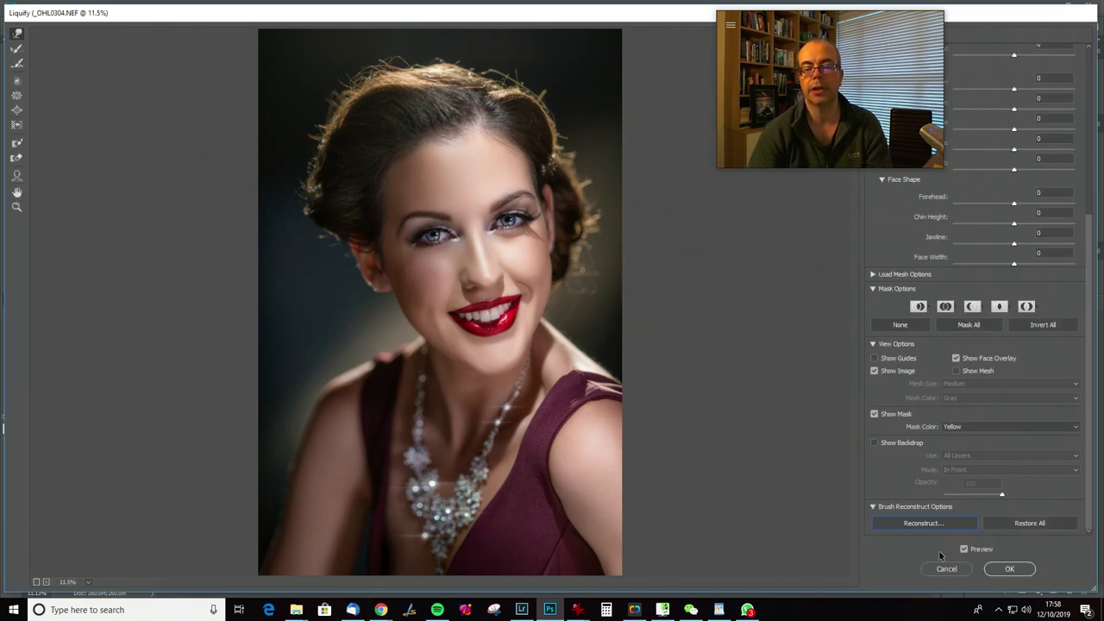
click(1010, 569)
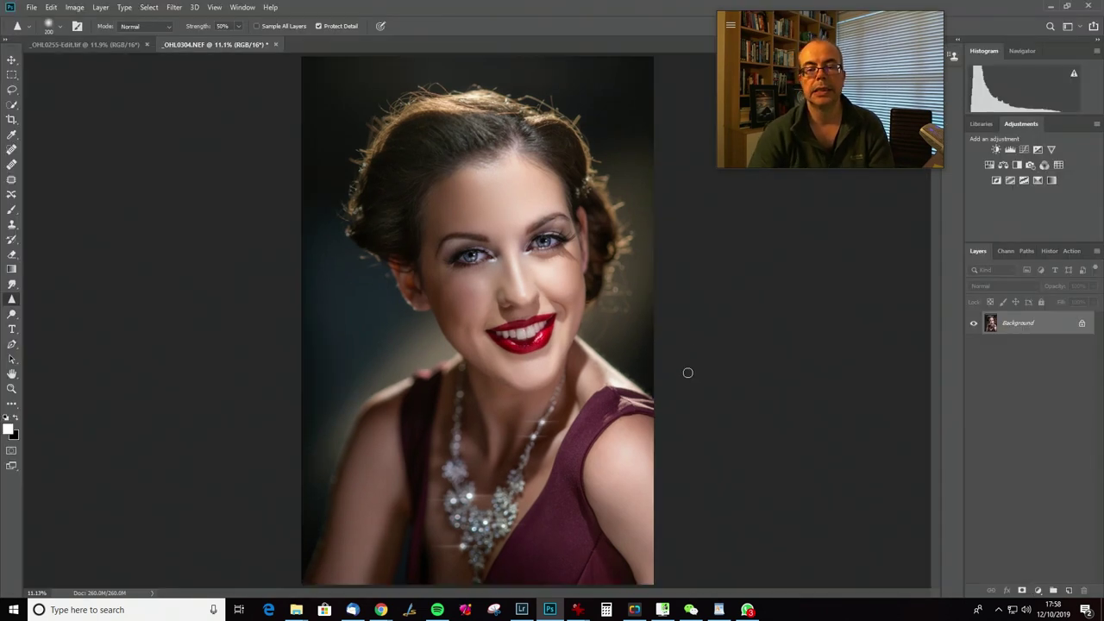
Save the retouched portrait document
click(31, 12)
click(57, 125)
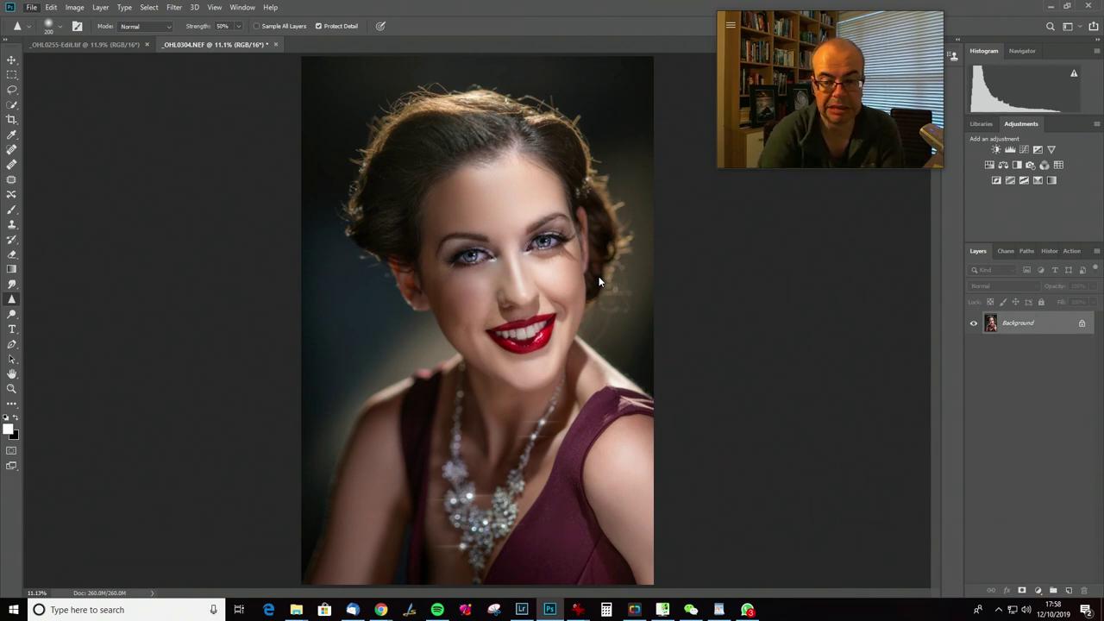
Finish saving the retouched portrait and switch to Lightroom Classic to view the edited TIFF in Develop
key(ctrl+s)
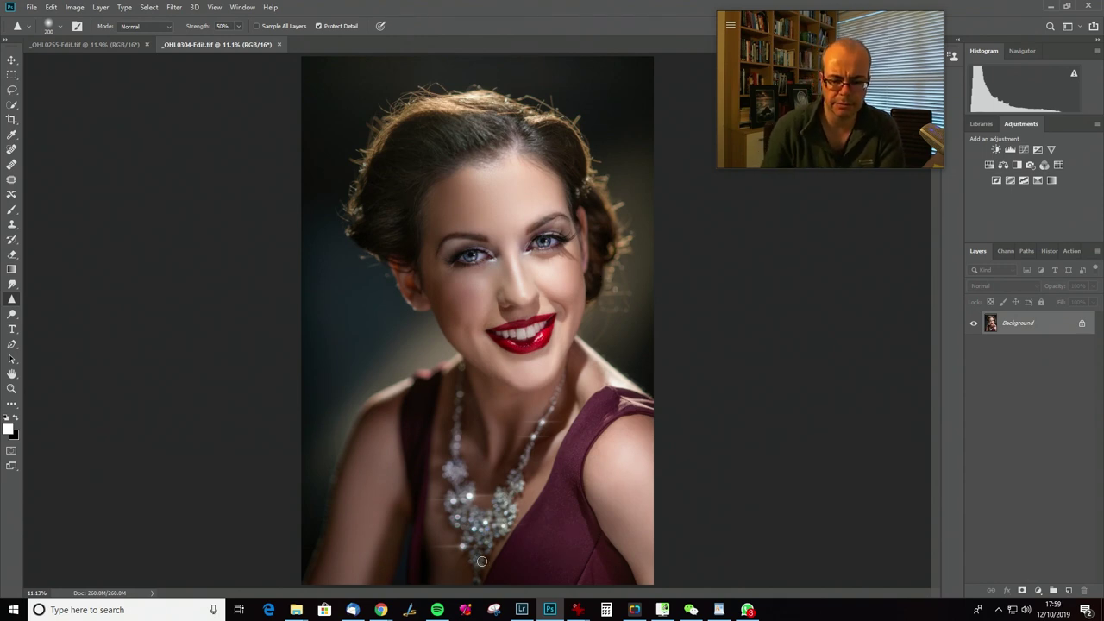
mouse_move(522, 611)
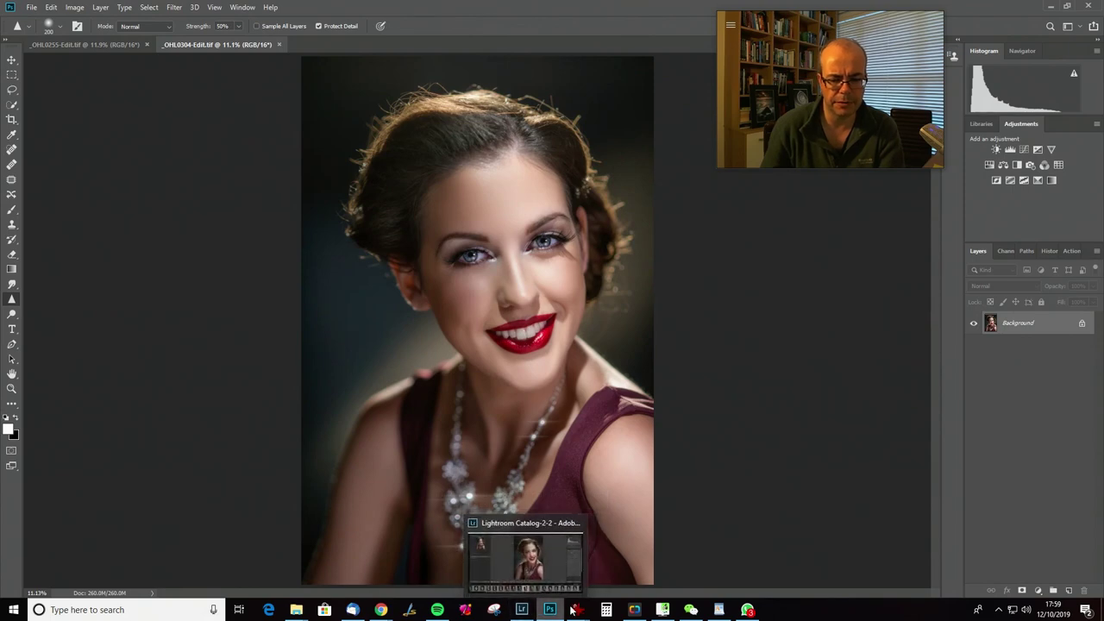
click(525, 613)
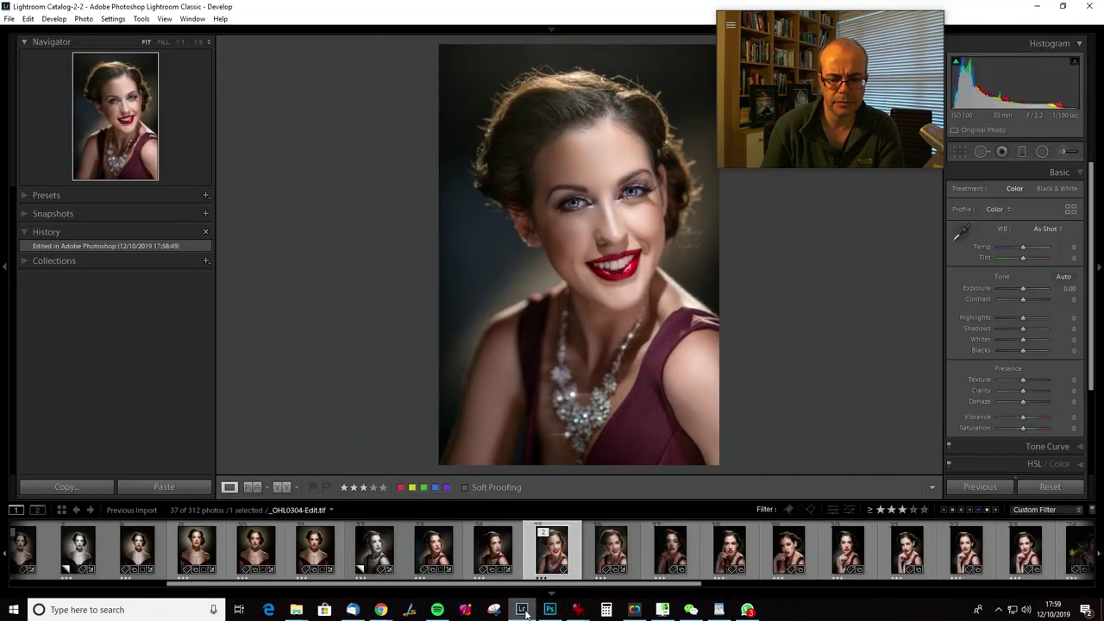
drag(873, 21, 988, 19)
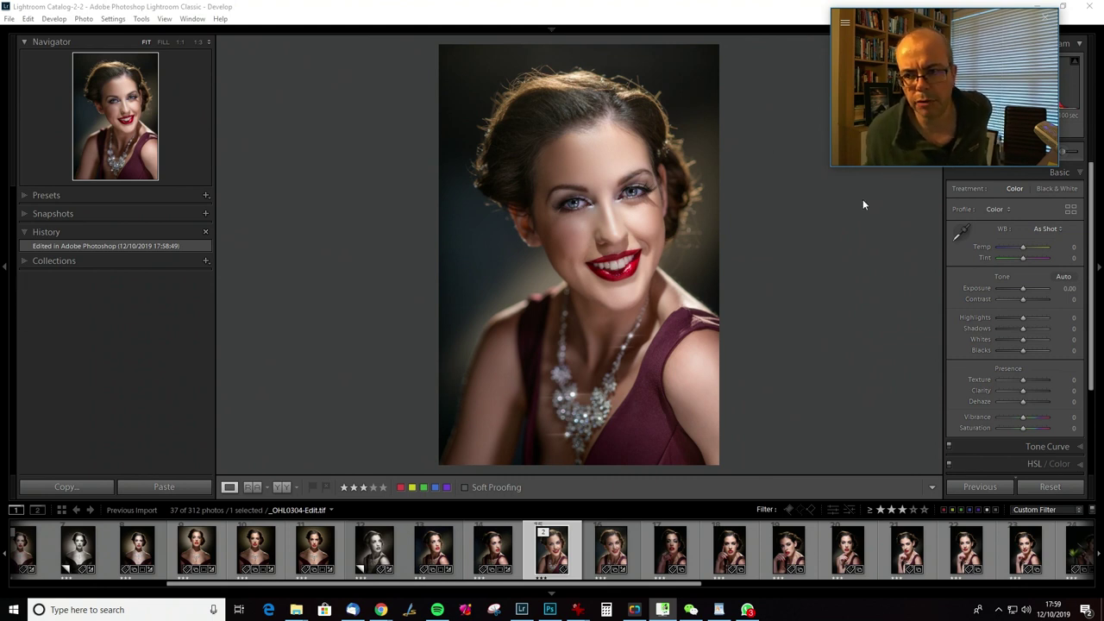
drag(926, 13, 142, 310)
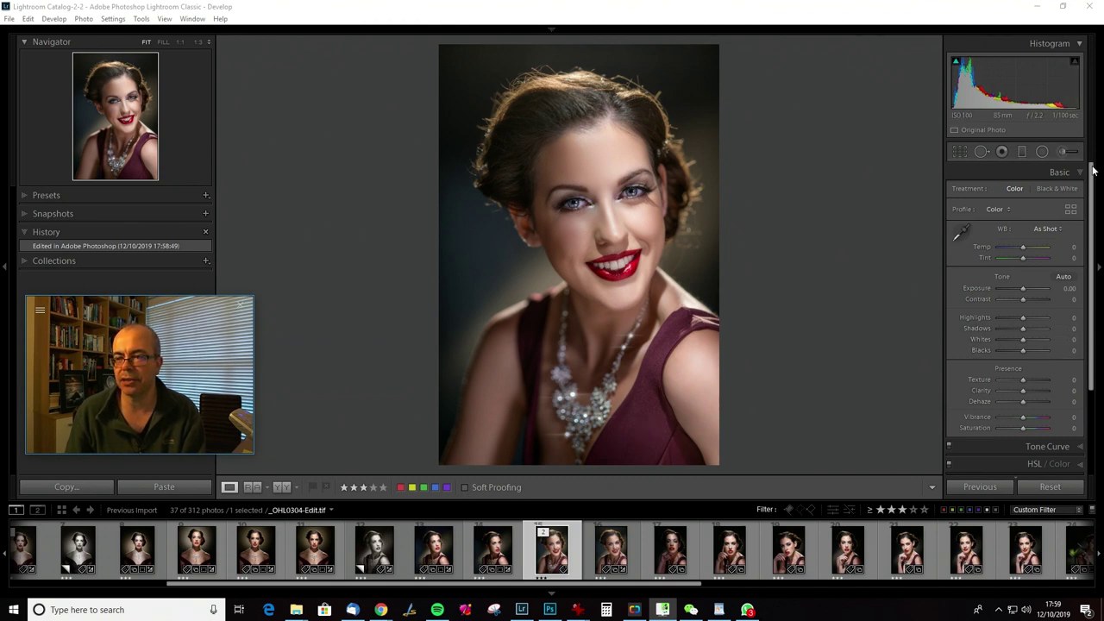
Set the colour portrait's whites to +16 and blacks to -1
drag(1073, 340, 1083, 339)
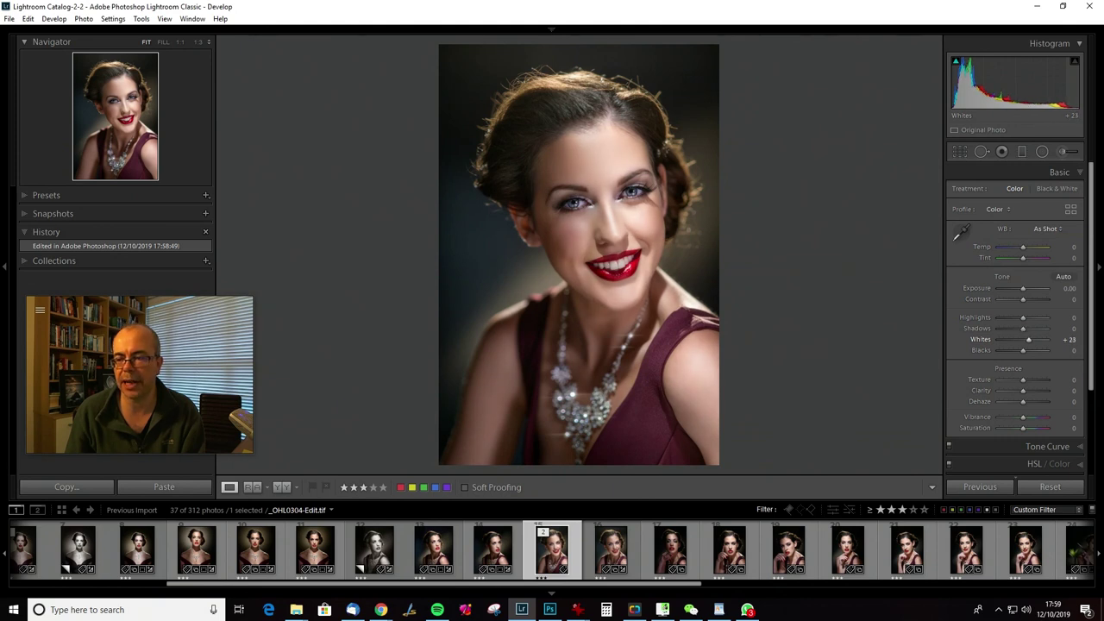
drag(1070, 339, 1069, 339)
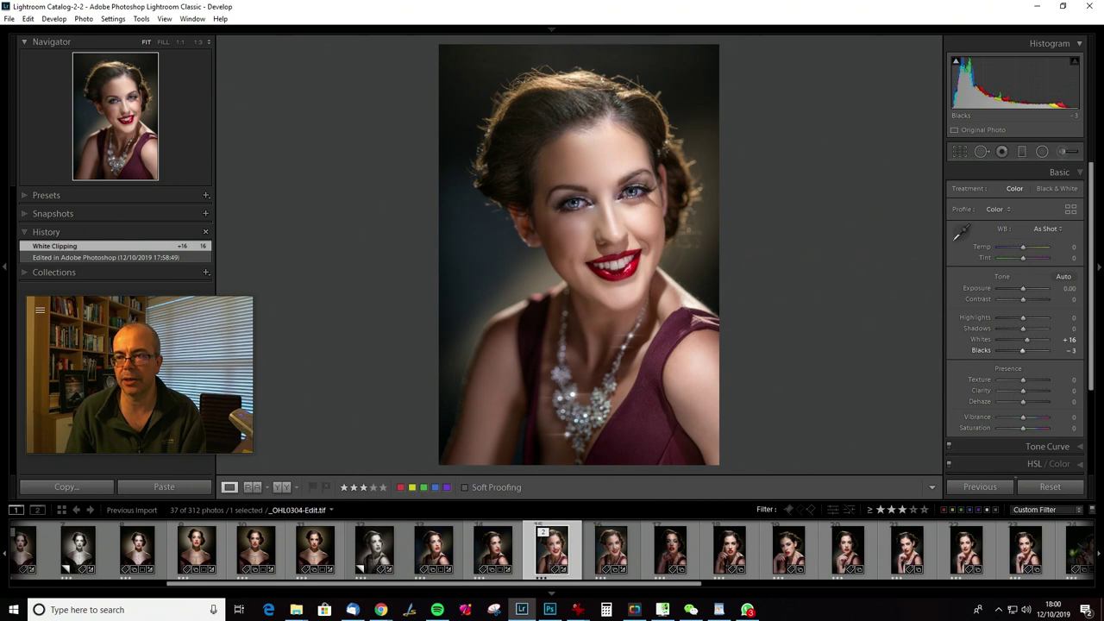
drag(1069, 350, 1069, 350)
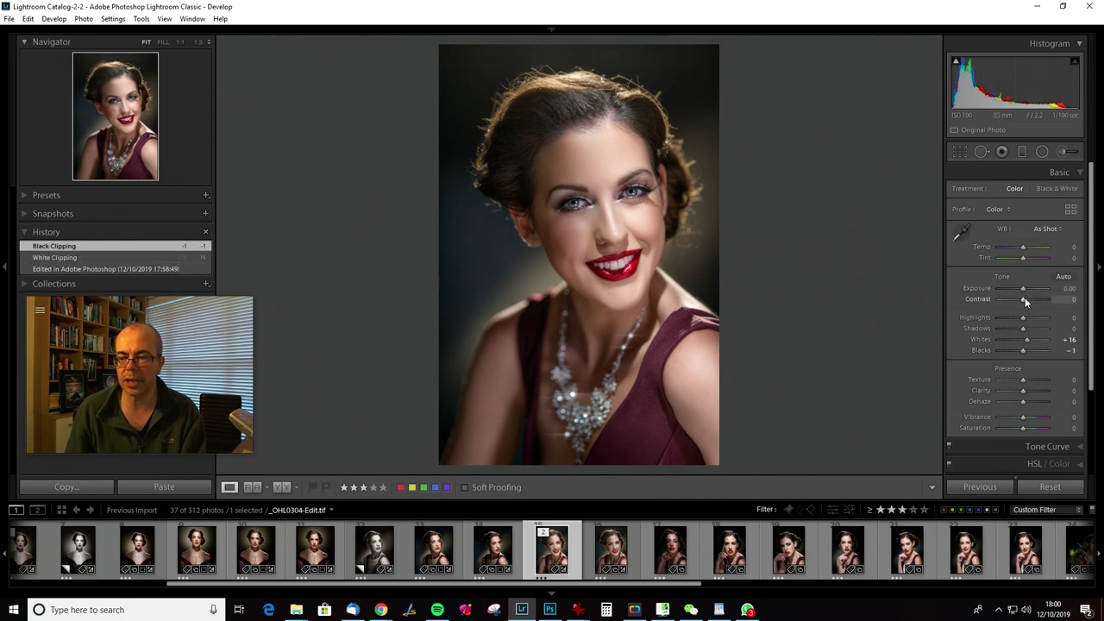
Lower the colour portrait's contrast to -23 and raise its vibrance to +5
key(shift)
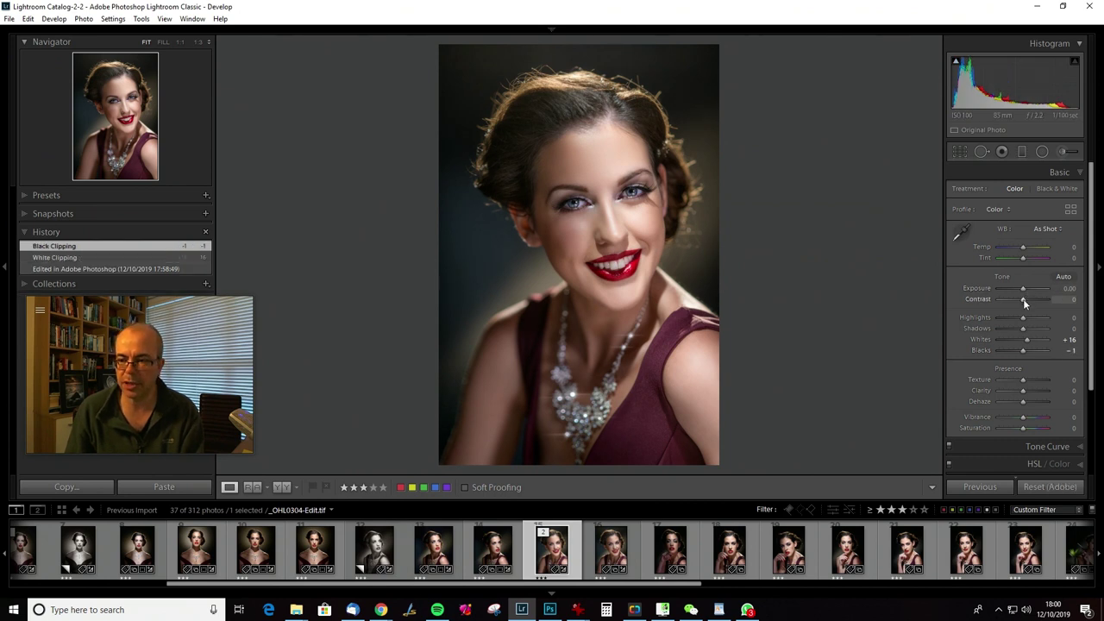
drag(1022, 299, 1024, 300)
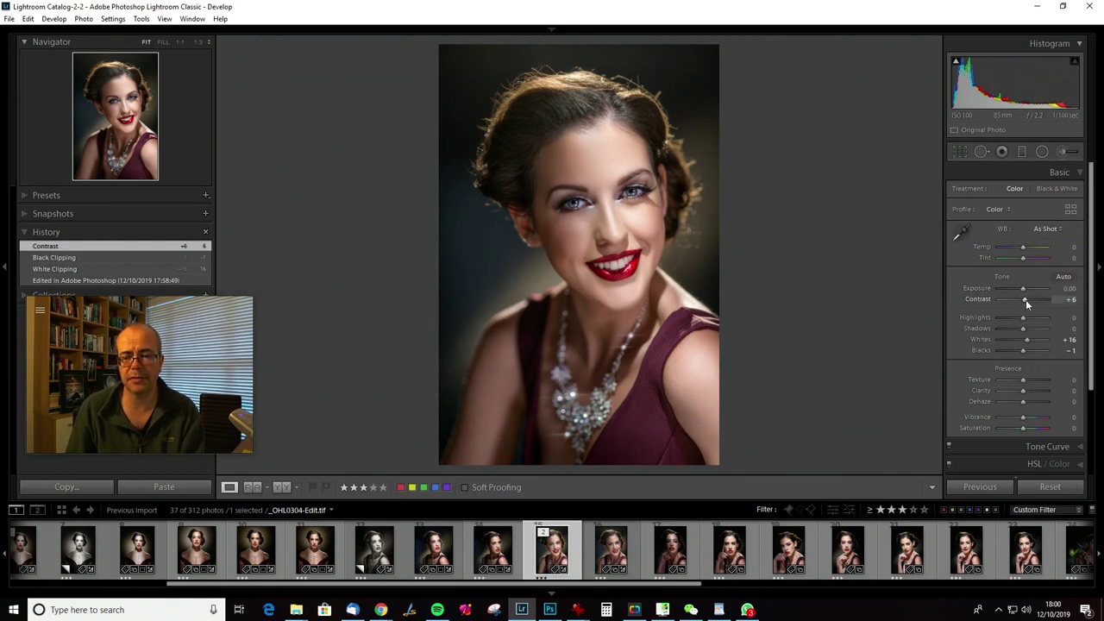
double_click(1025, 299)
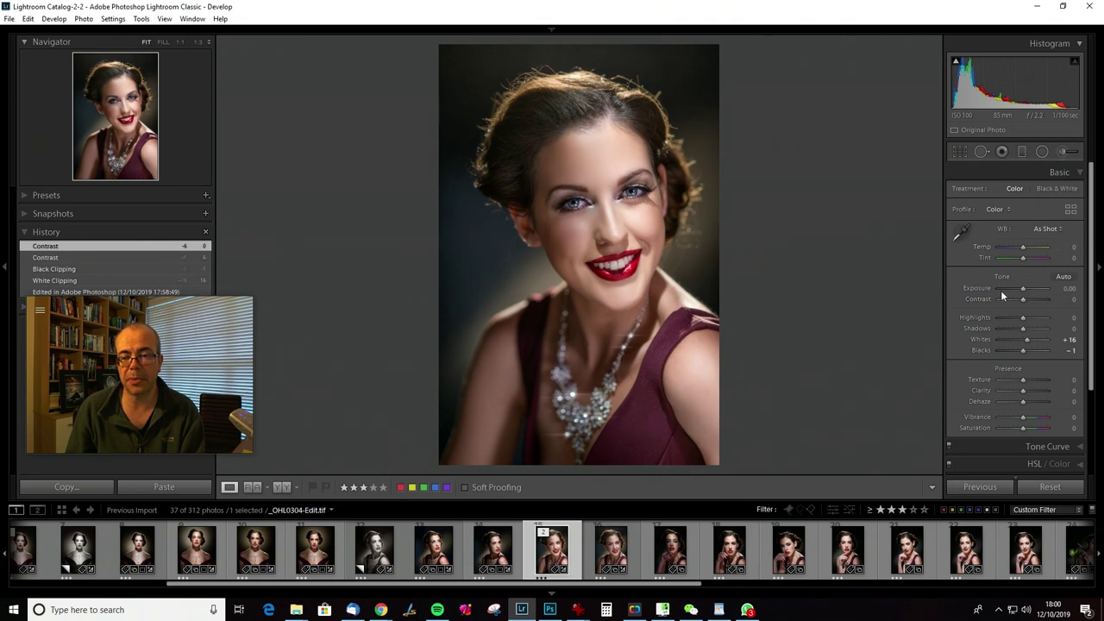
click(1067, 302)
text(-9)
key(Return)
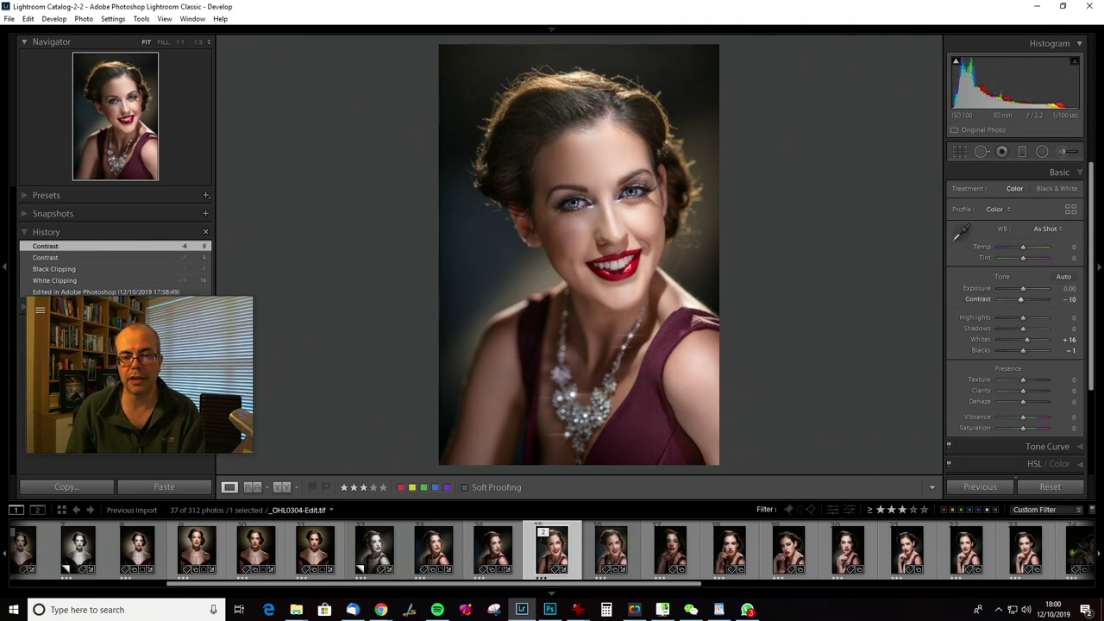
key(Up)
key(Up)
key(Up)
key(Up)
key(Down)
key(Down)
key(Down)
key(Down)
key(Down)
key(Down)
key(Down)
key(Down)
key(Down)
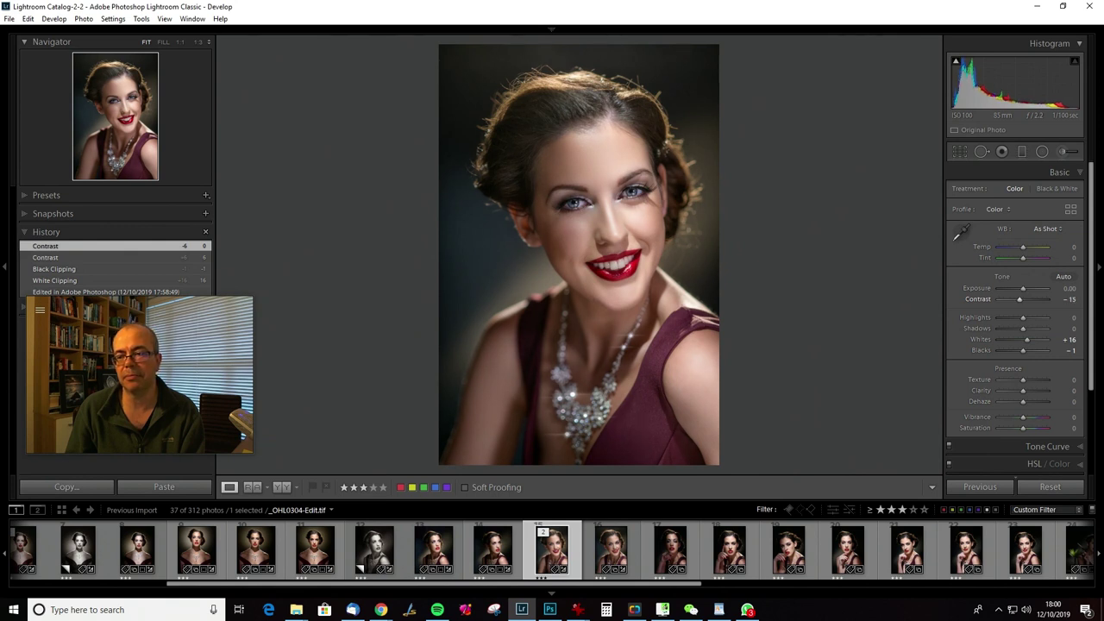
key(Down)
key(Down)
key(Down)
key(Down)
key(Down)
key(Down)
key(Down)
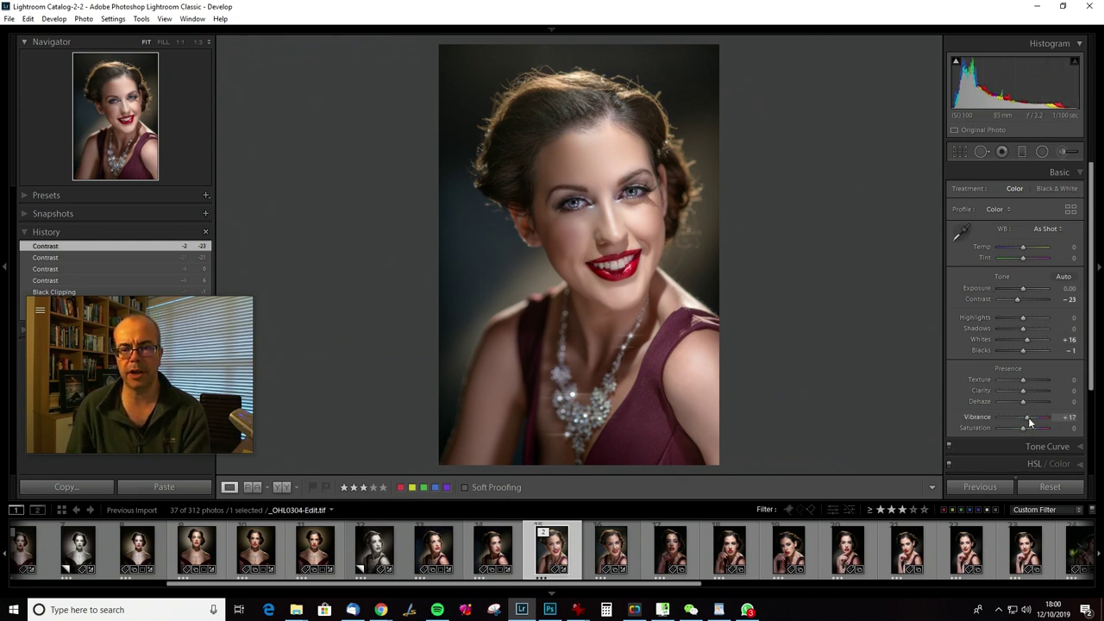
mouse_move(1029, 419)
mouse_down()
mouse_move(1020, 418)
mouse_move(1063, 417)
mouse_move(1025, 413)
mouse_up()
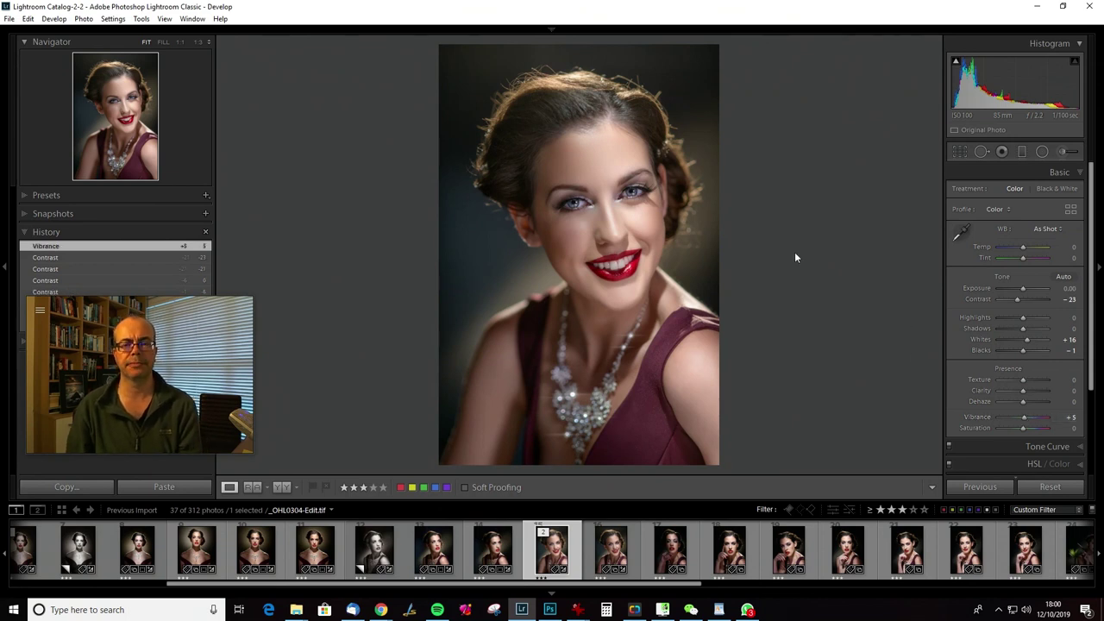
Create a virtual copy of the colour portrait and convert the copy to black and white
right_click(618, 198)
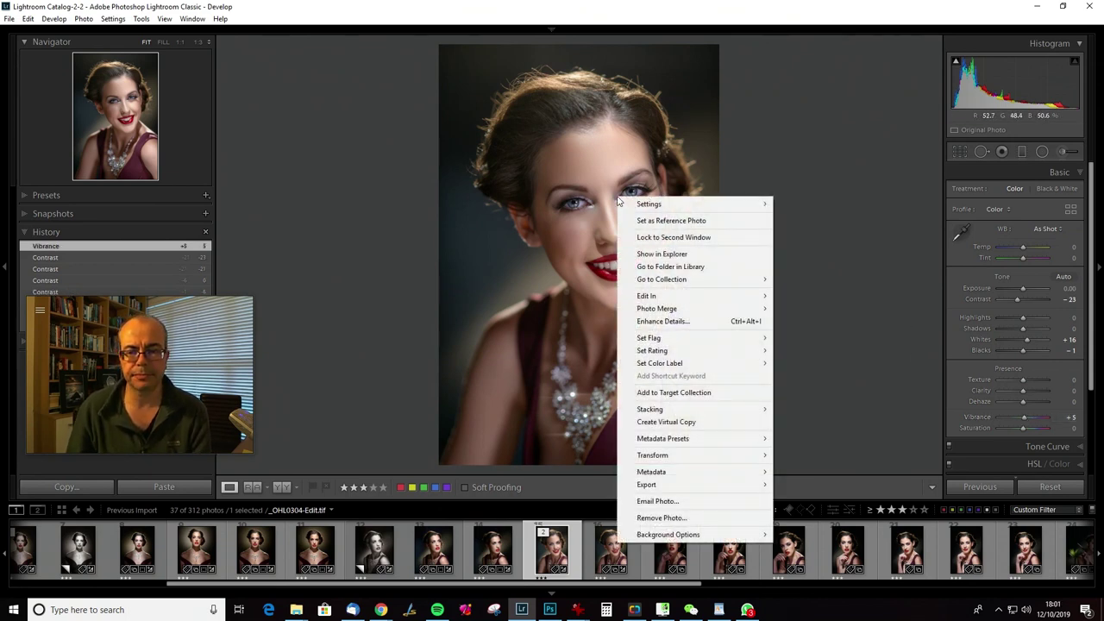
click(694, 421)
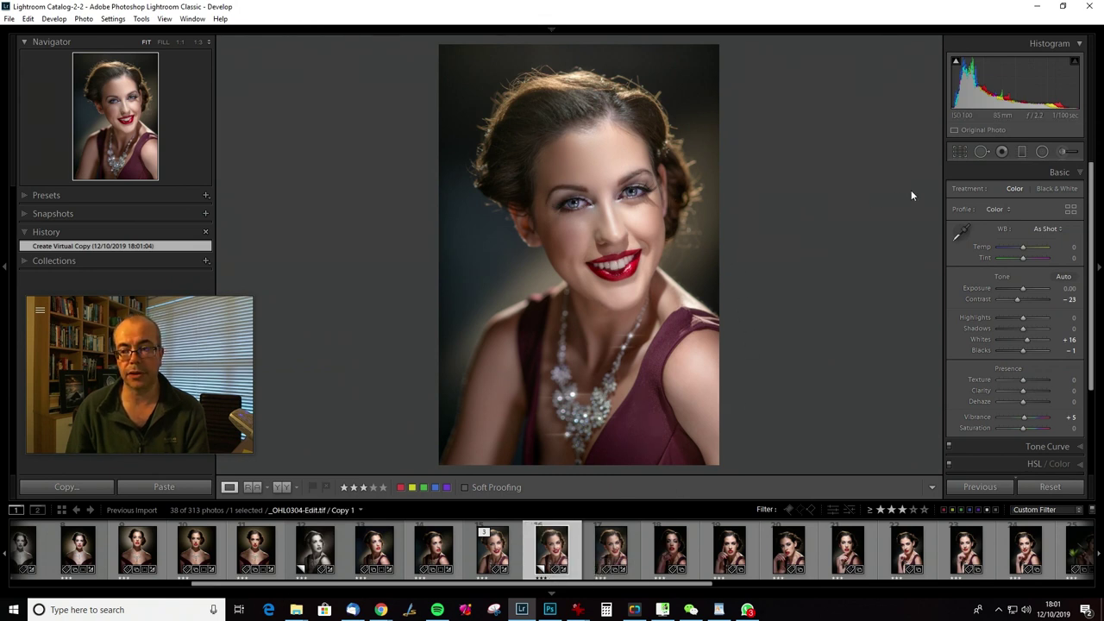
click(1053, 188)
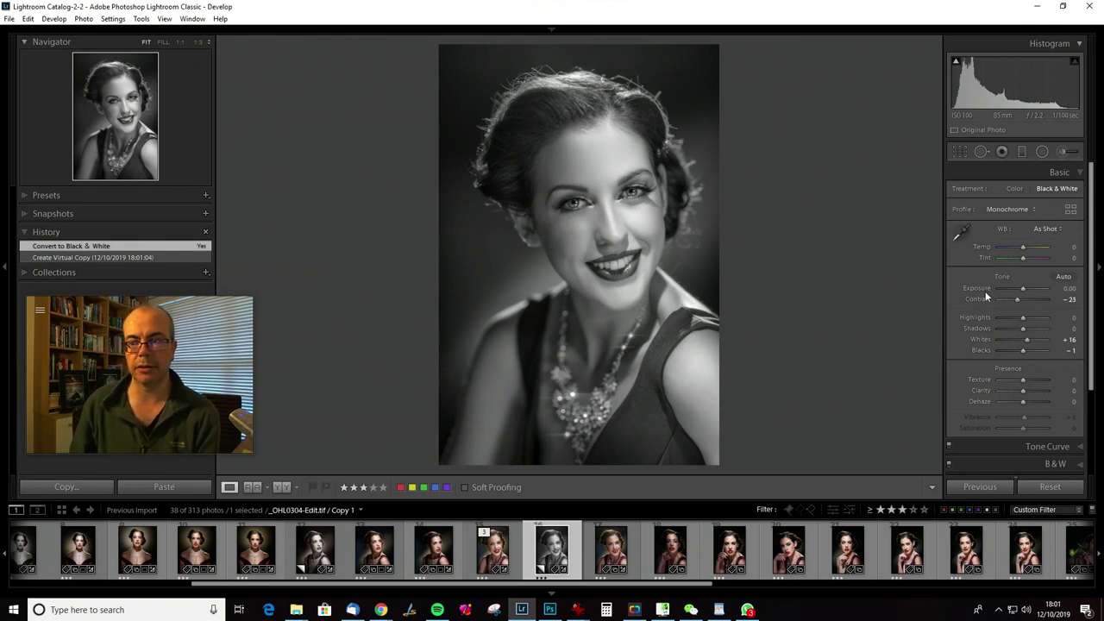
Adjust the black-and-white copy's tone to whites +43, blacks -9, shadows +19 and contrast -26
drag(1026, 339, 1034, 339)
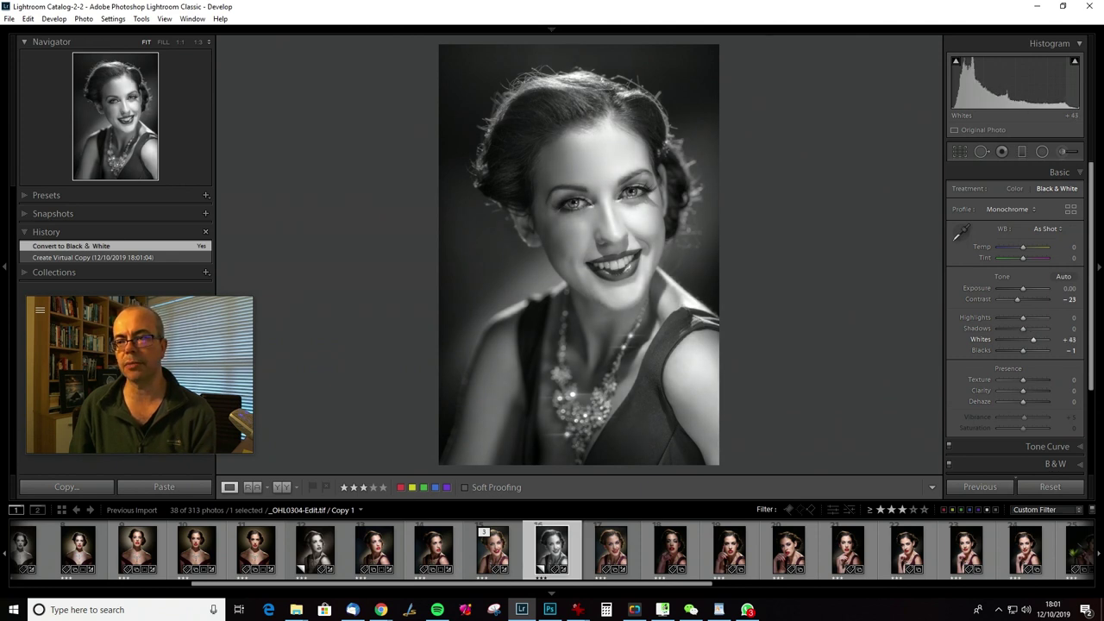
drag(1064, 343, 1017, 296)
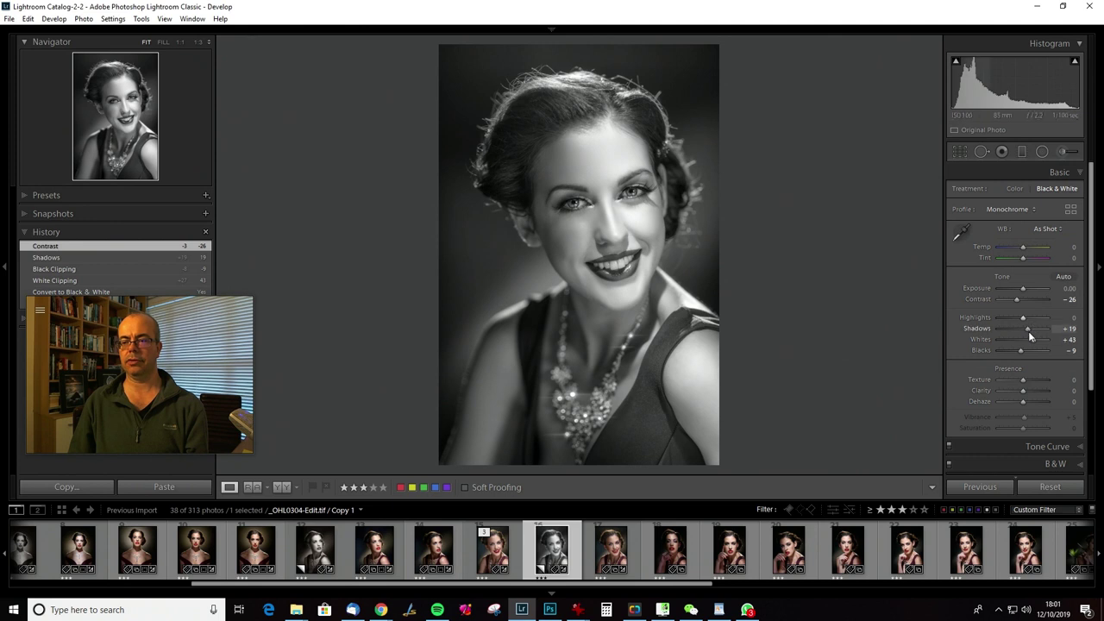
Set orange to +64 and yellow to +7 in the black-and-white mix, and set whites to +14 and highlights to -5
click(1036, 463)
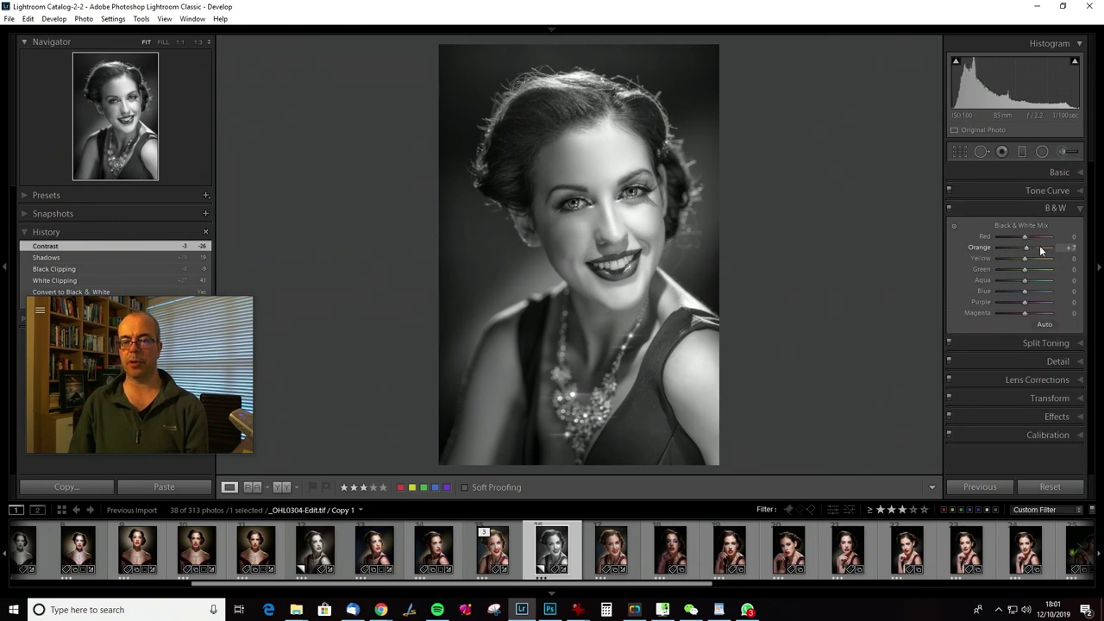
mouse_move(1035, 247)
mouse_down()
mouse_move(1035, 259)
mouse_move(1022, 259)
mouse_move(1038, 247)
mouse_up()
click(1059, 173)
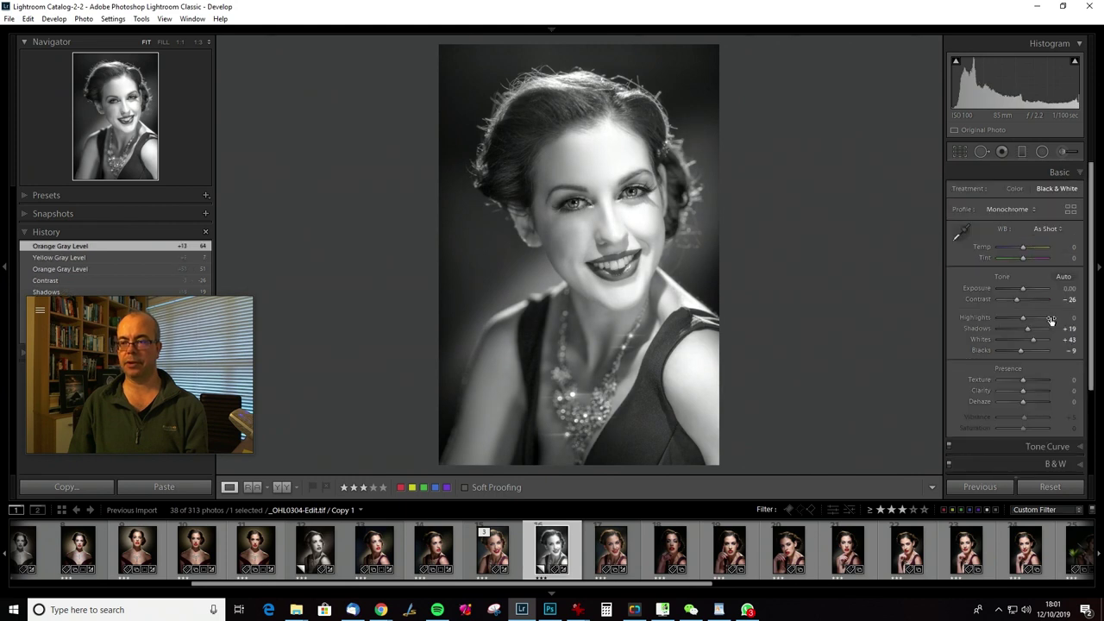
drag(1033, 338, 1020, 318)
Set the black-and-white mix to red +2, orange +62, yellow -18, green -49, aqua -16, blue -24, purple +44 and magenta -22
click(1052, 466)
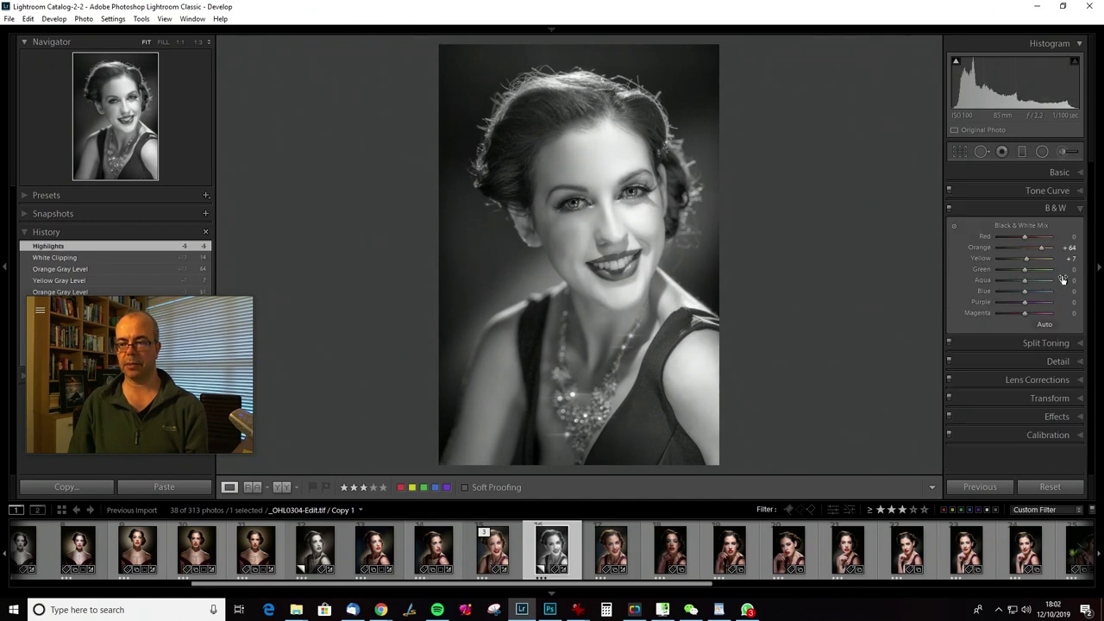
mouse_move(1042, 246)
mouse_down()
mouse_move(1042, 260)
mouse_move(1028, 259)
mouse_move(1024, 239)
mouse_up()
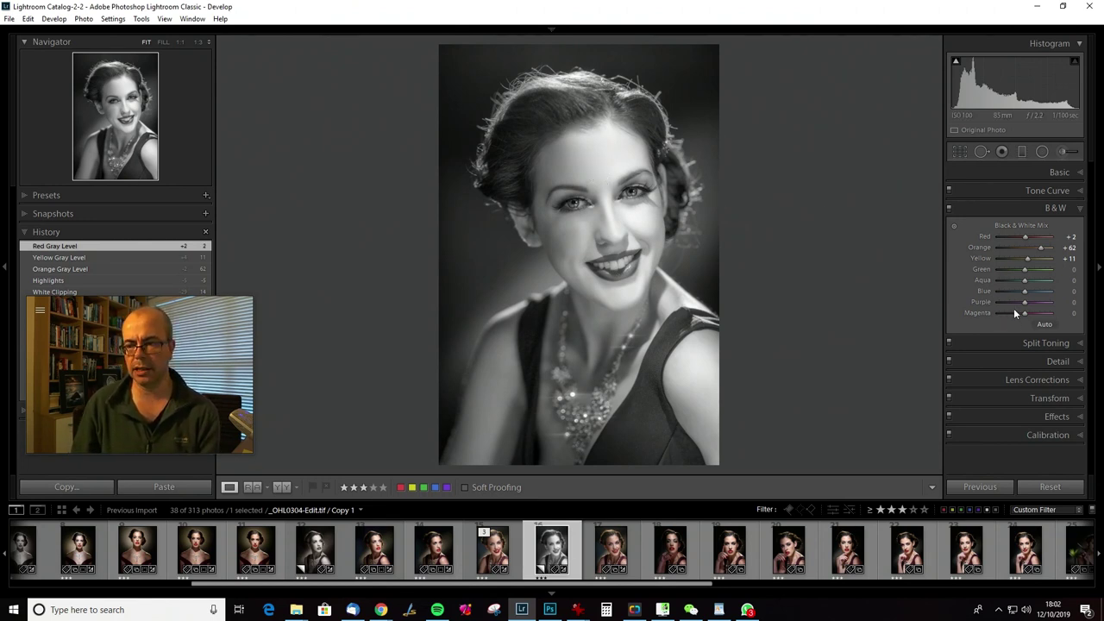
mouse_move(1026, 315)
mouse_down()
mouse_move(1069, 304)
mouse_move(989, 313)
mouse_move(1011, 319)
mouse_up()
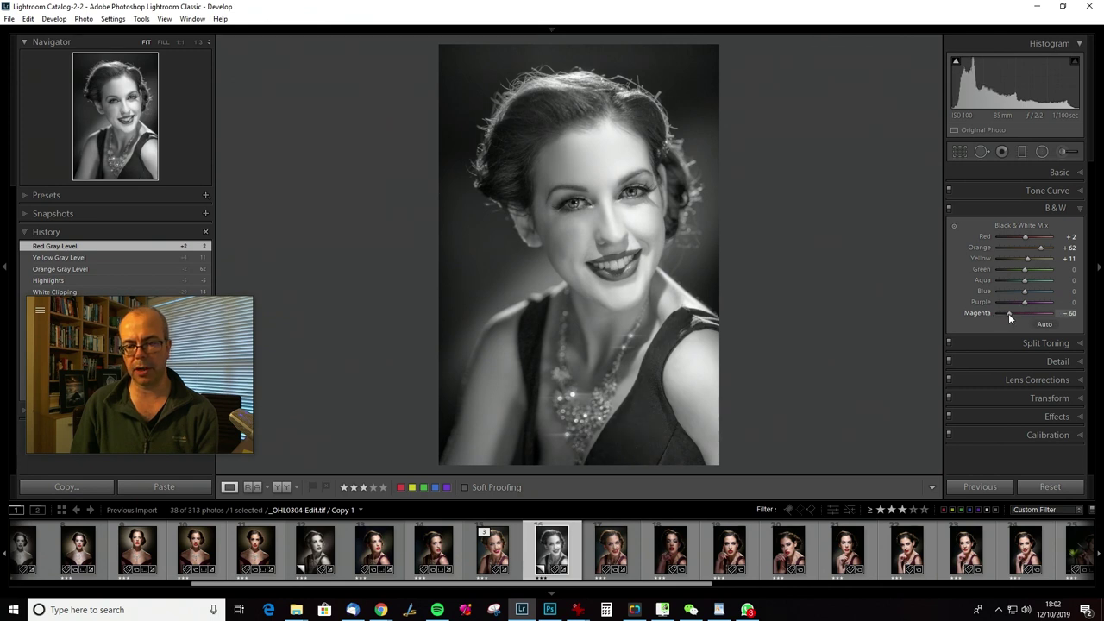
drag(1010, 318, 1037, 306)
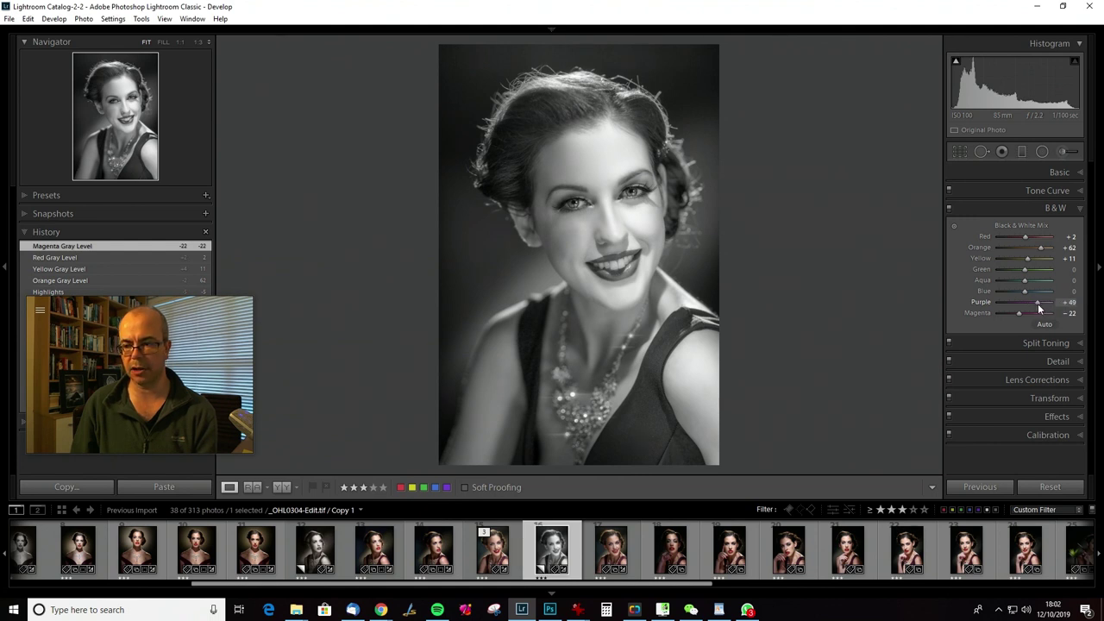
drag(1036, 304, 1018, 276)
mouse_move(1018, 281)
mouse_down()
mouse_move(1037, 287)
mouse_move(987, 277)
mouse_move(1007, 280)
mouse_up()
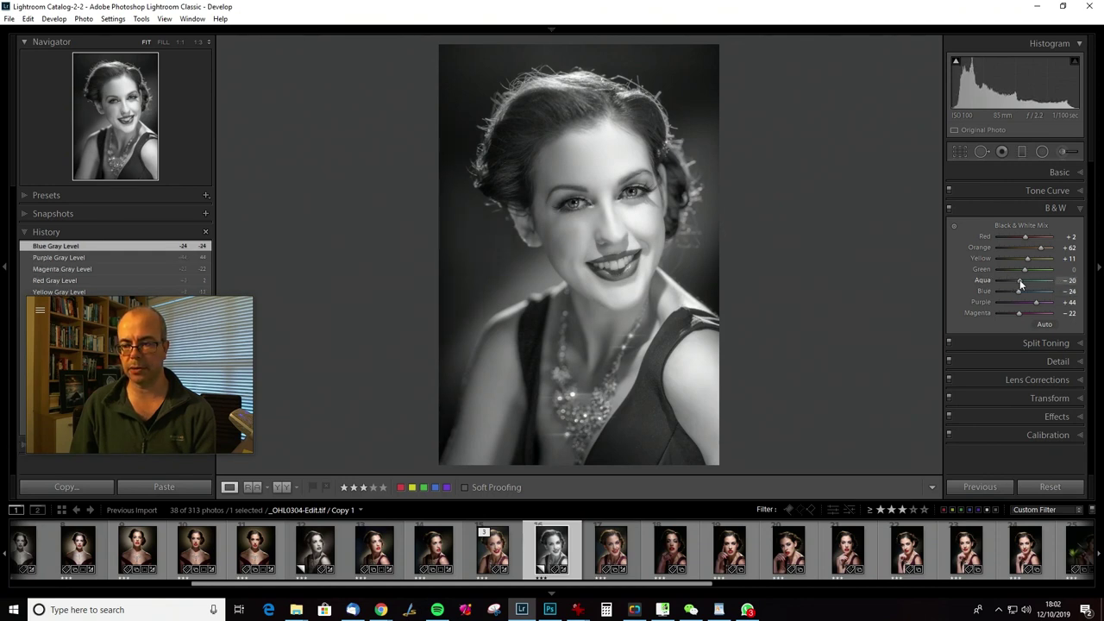
drag(1022, 283, 1019, 257)
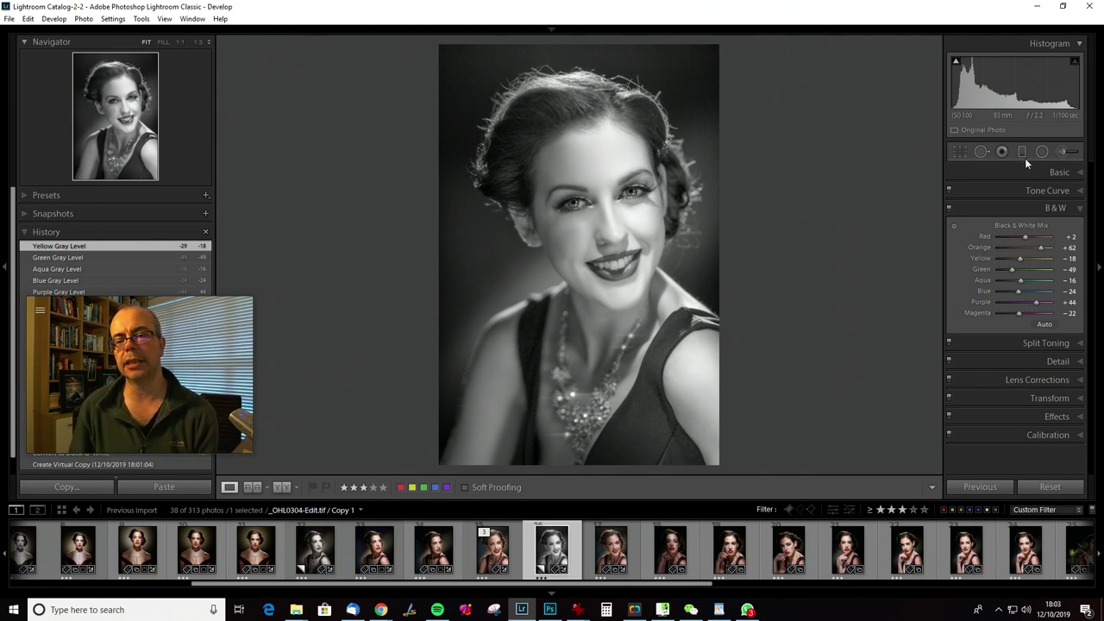
Compare the portrait with the black-and-white mix off and on, and reduce orange to +33
click(949, 208)
click(948, 208)
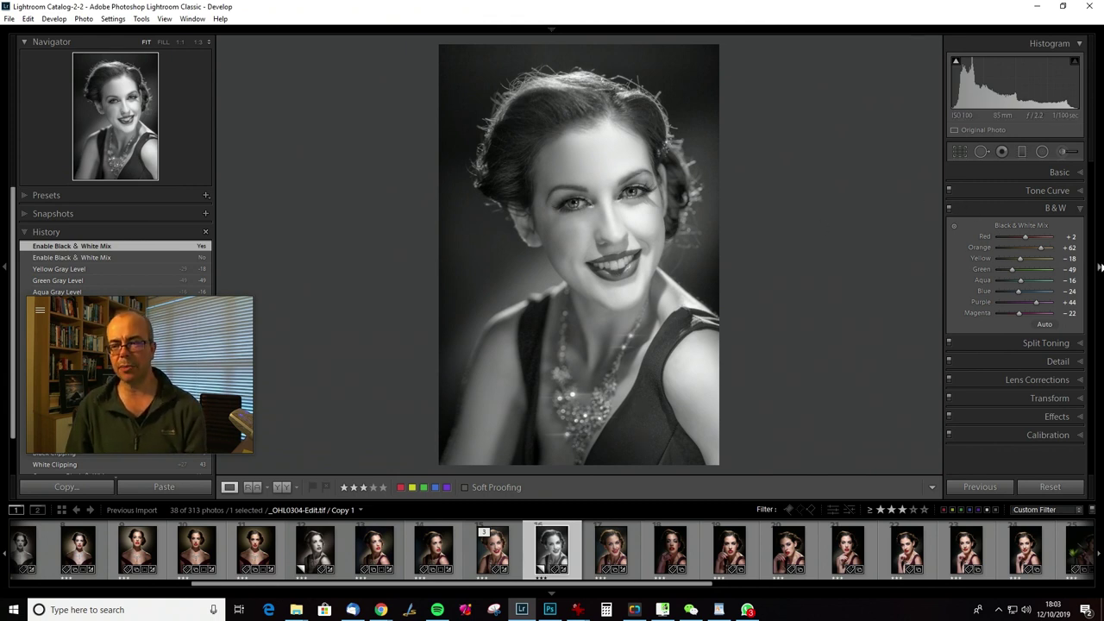
drag(1053, 252, 1033, 249)
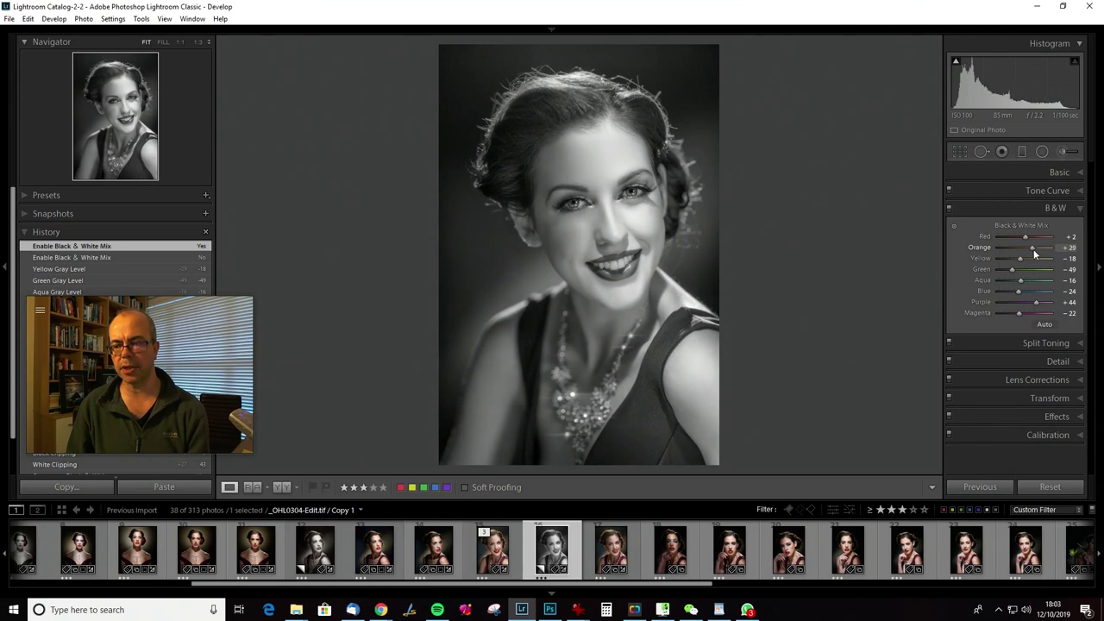
Reset the black-and-white copy's highlights and whites to 0 and lower its contrast to -38
click(1065, 173)
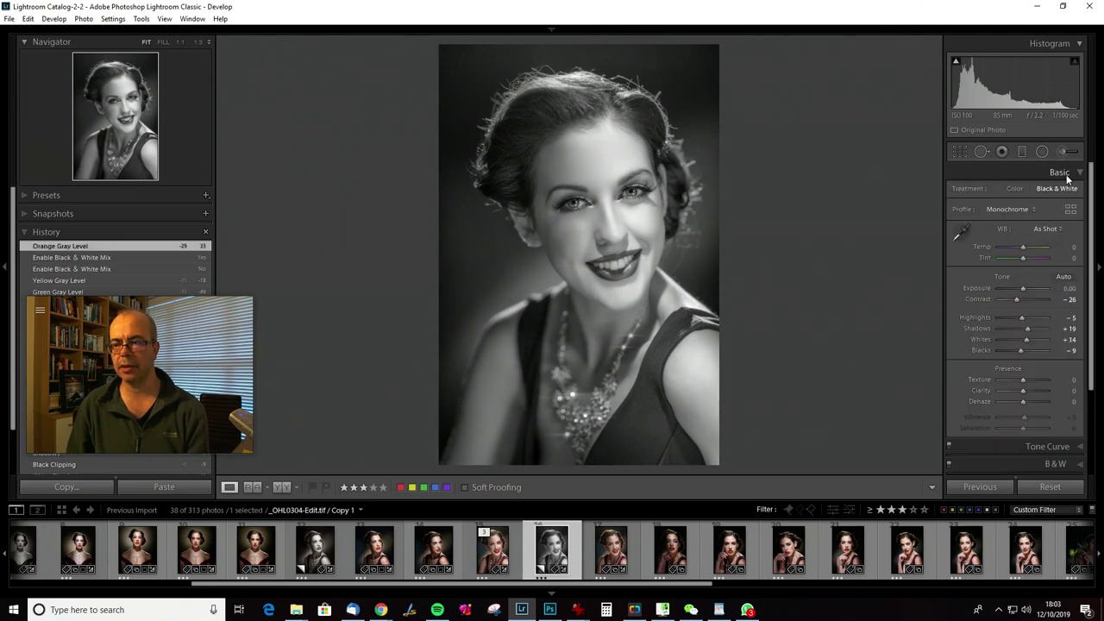
double_click(1021, 317)
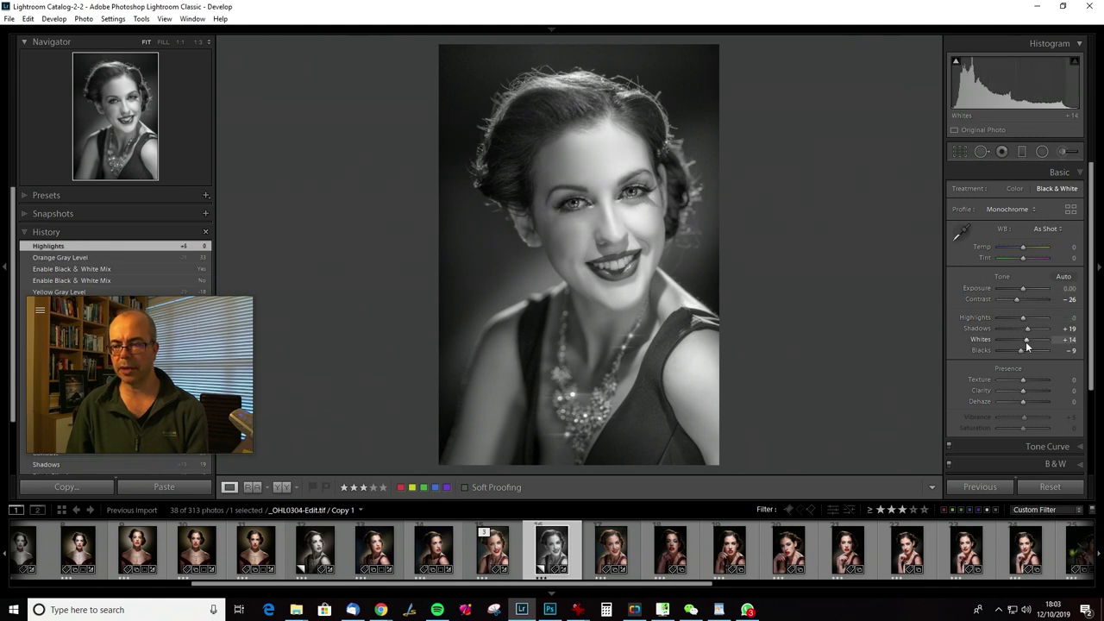
drag(1024, 339, 1022, 340)
drag(1017, 300, 1017, 300)
double_click(1025, 342)
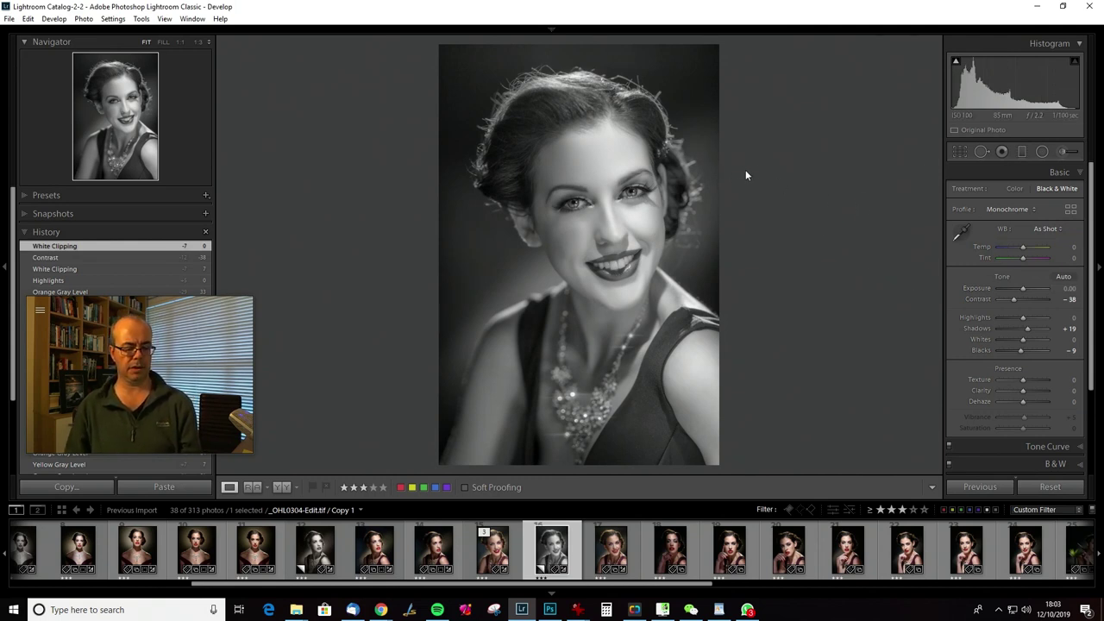
Compare the black-and-white portrait with its before version and uncover its edit history
key(backslash)
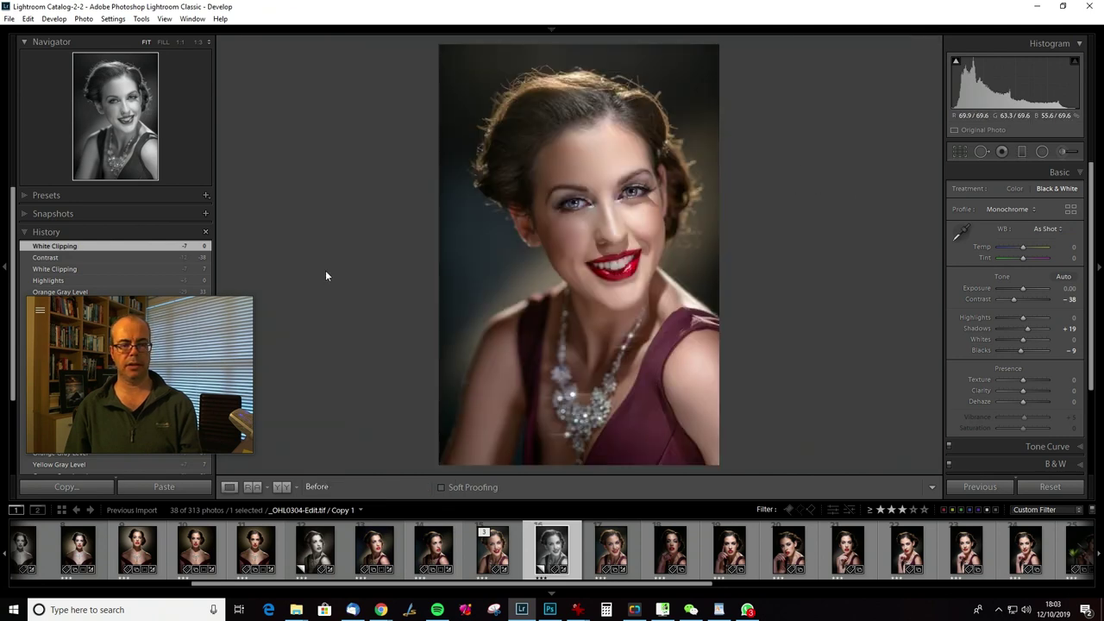
key(backslash)
drag(170, 300, 359, 209)
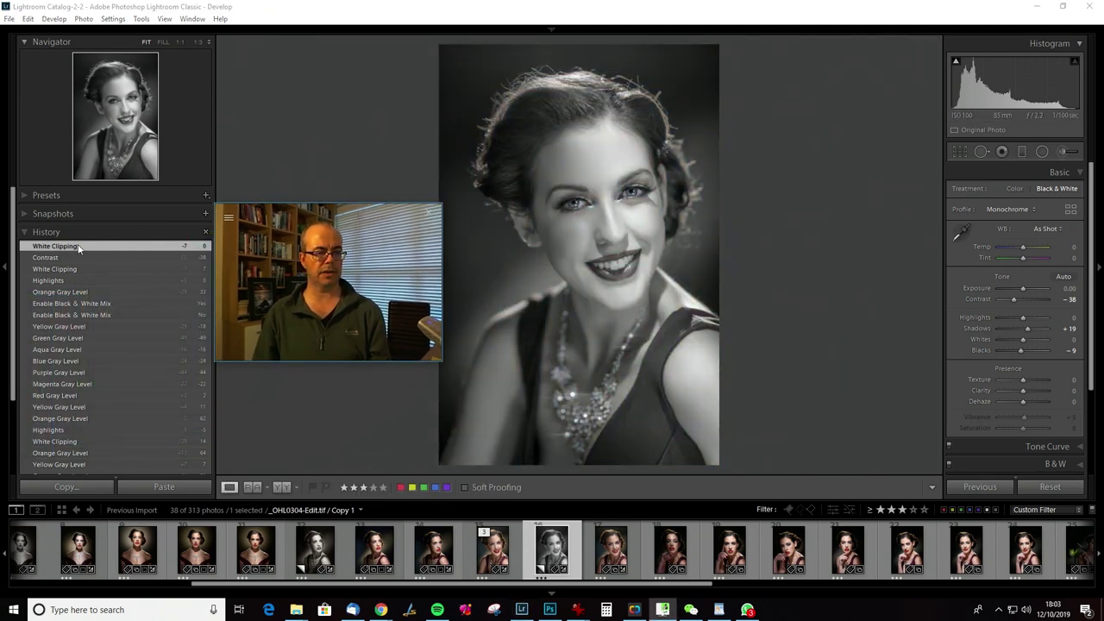
Use the virtual copy's earliest history state as the before version and compare the black-and-white portrait with it
scroll(87, 345, down, 3)
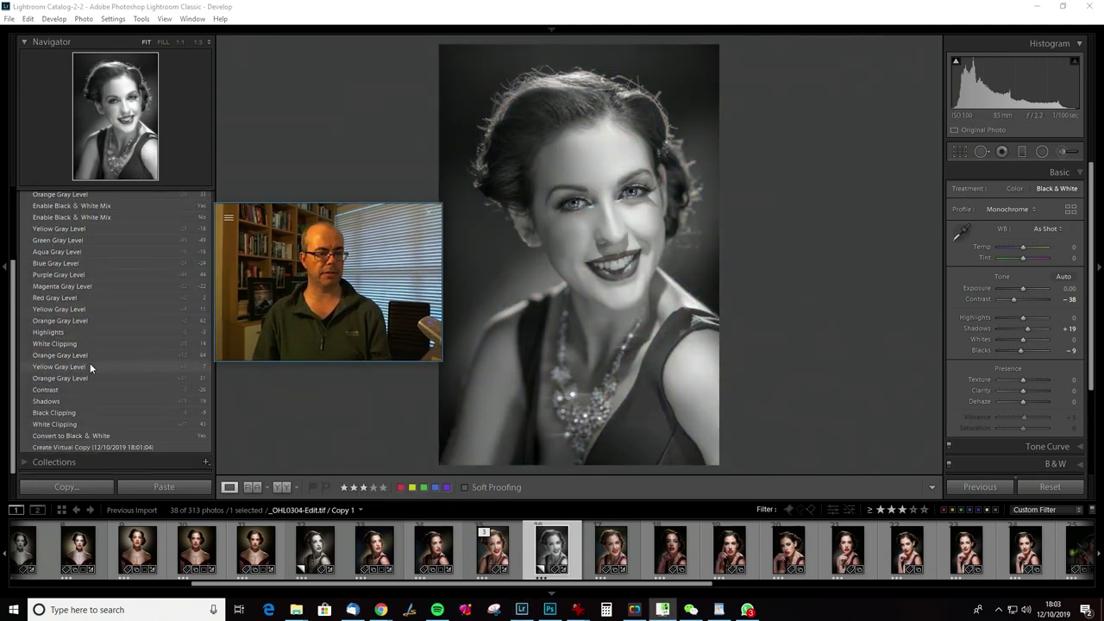
right_click(126, 443)
click(191, 458)
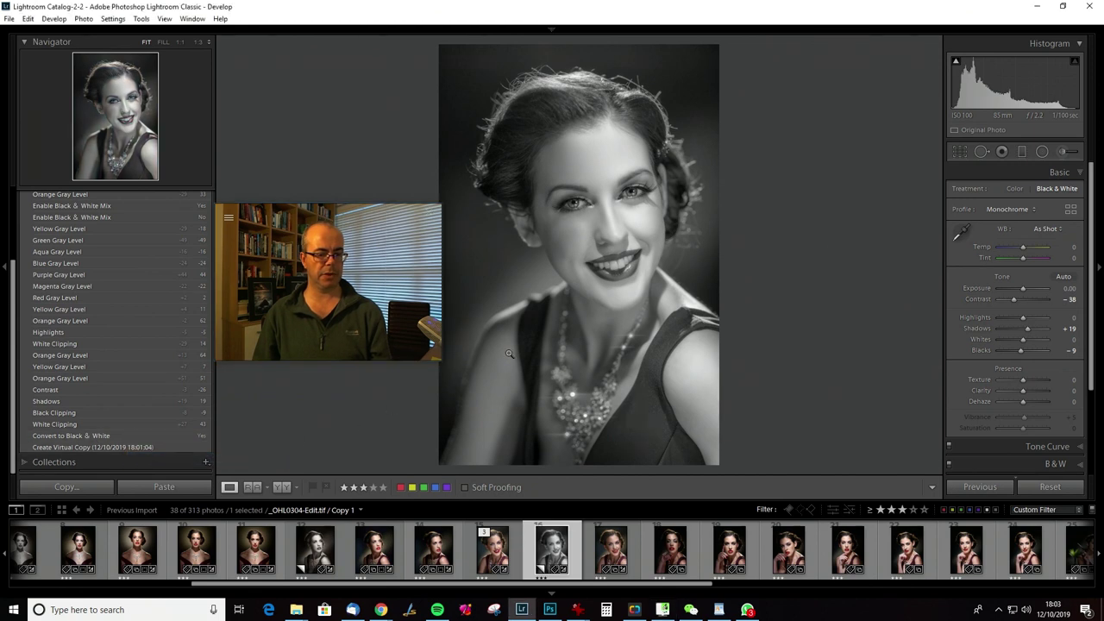
key(backslash)
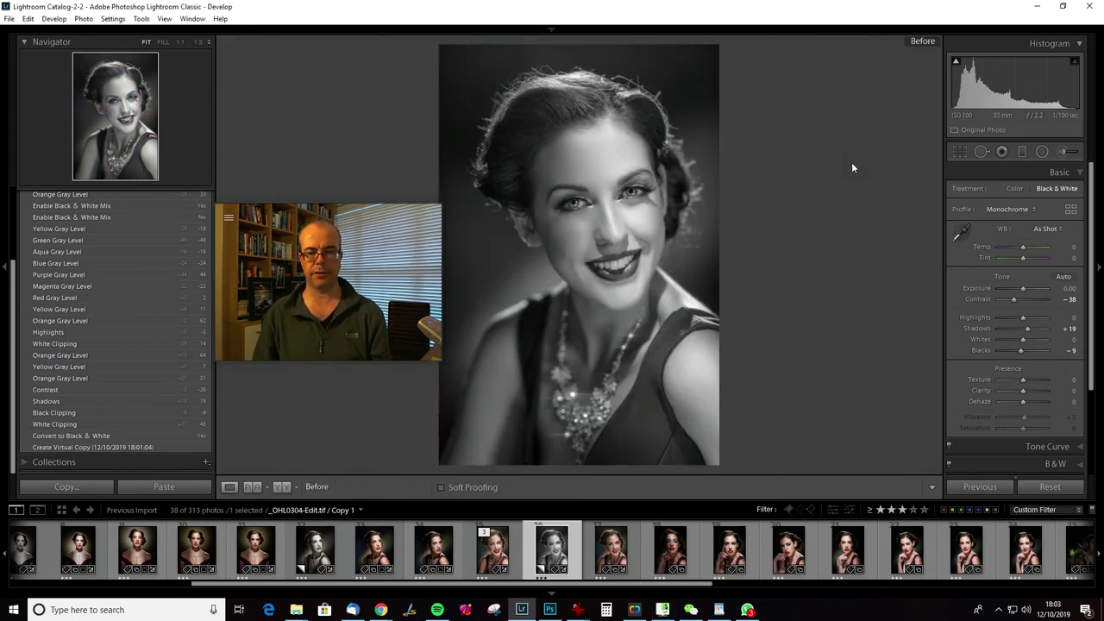
key(backslash)
key(backslash)
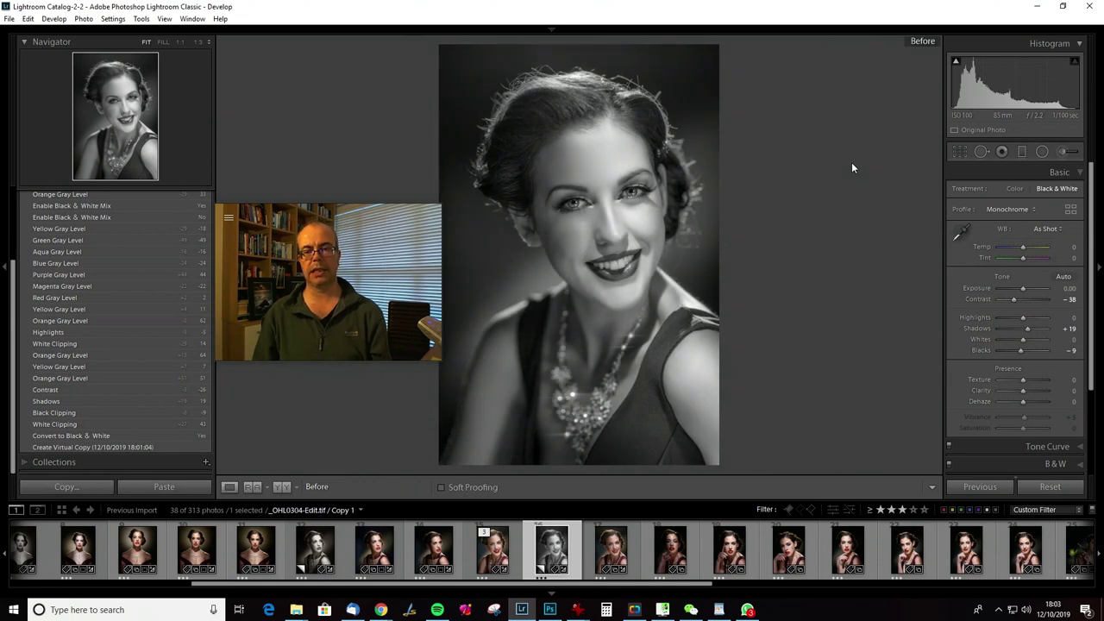
key(backslash)
key(backslash)
key(backslash)
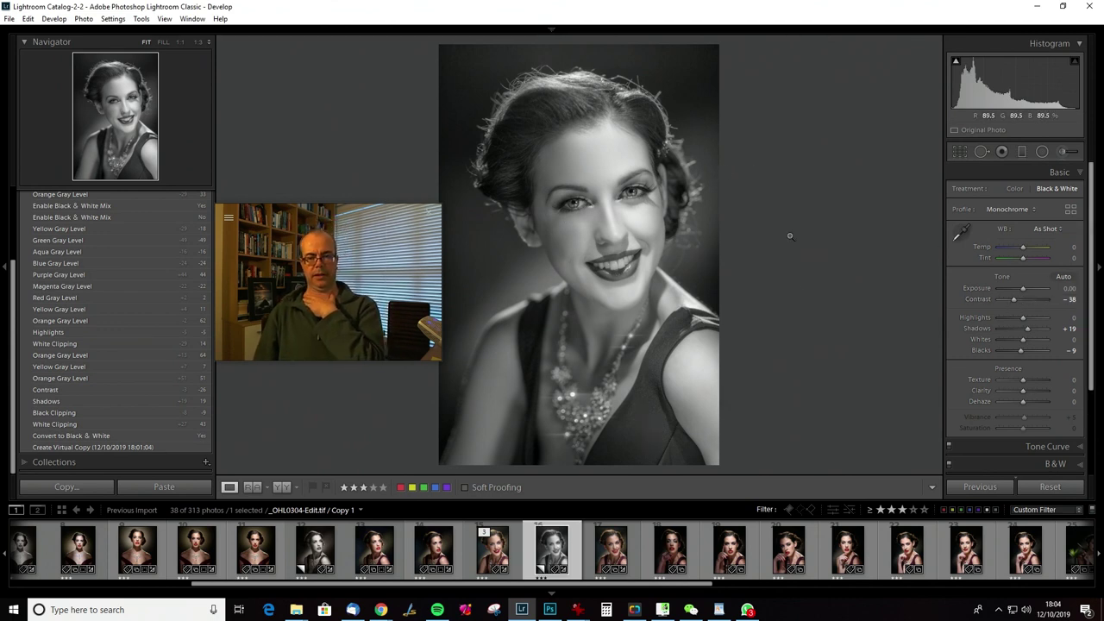
Lower the black-and-white copy's shadows to +5 and expand the list of develop presets
double_click(1024, 329)
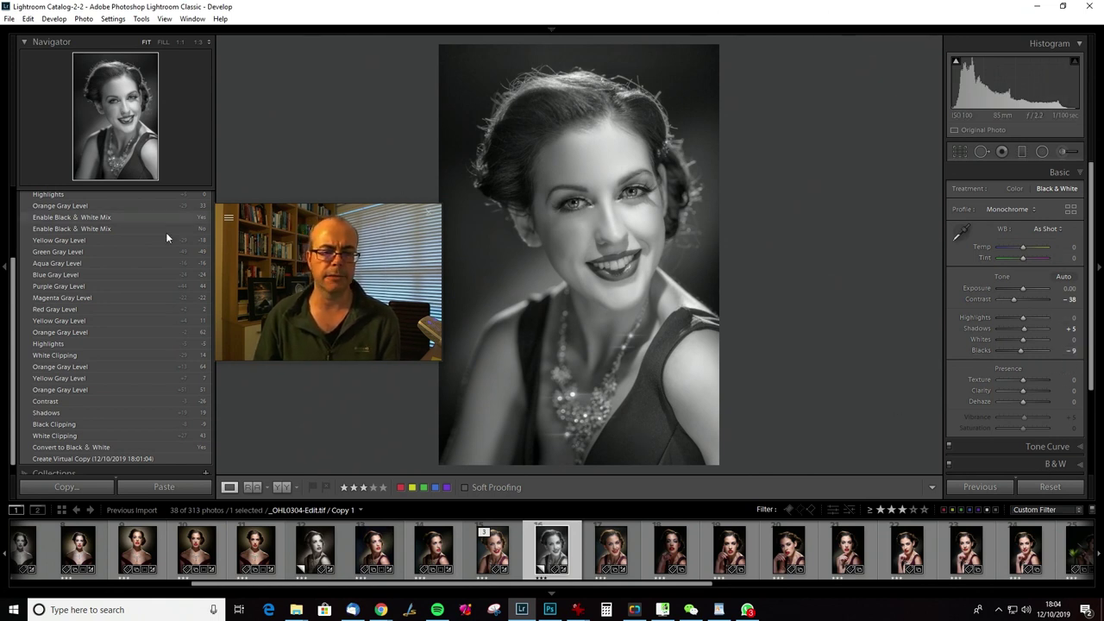
scroll(121, 270, up, 10)
click(24, 195)
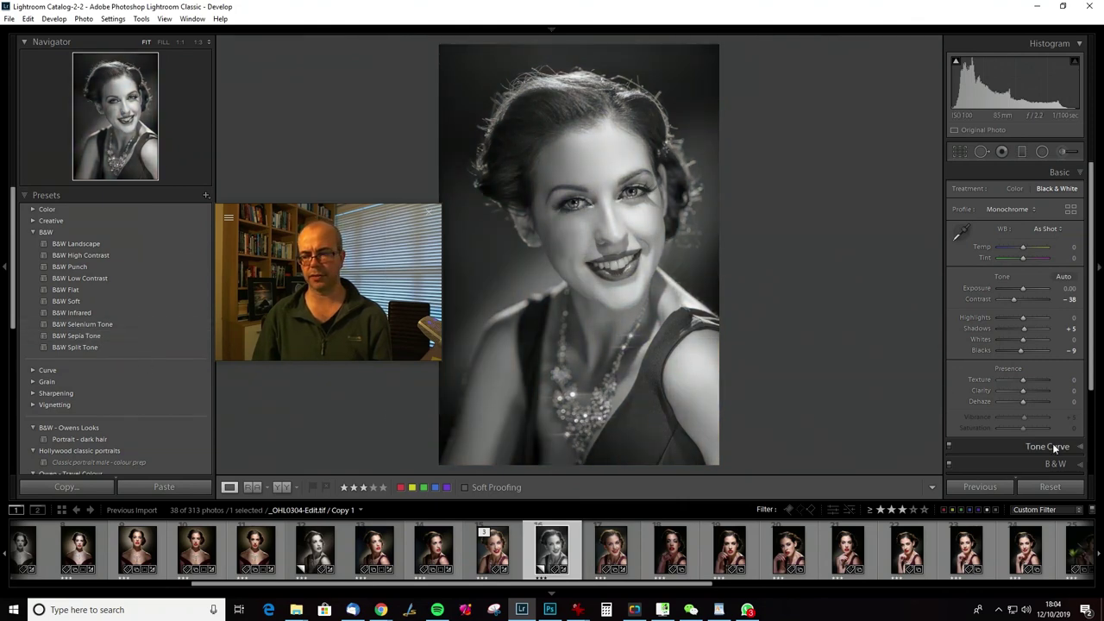
Split-tone the black-and-white copy with hue 37 and saturation 22 in both the highlights and the shadows
scroll(1039, 449, down, 3)
click(1036, 375)
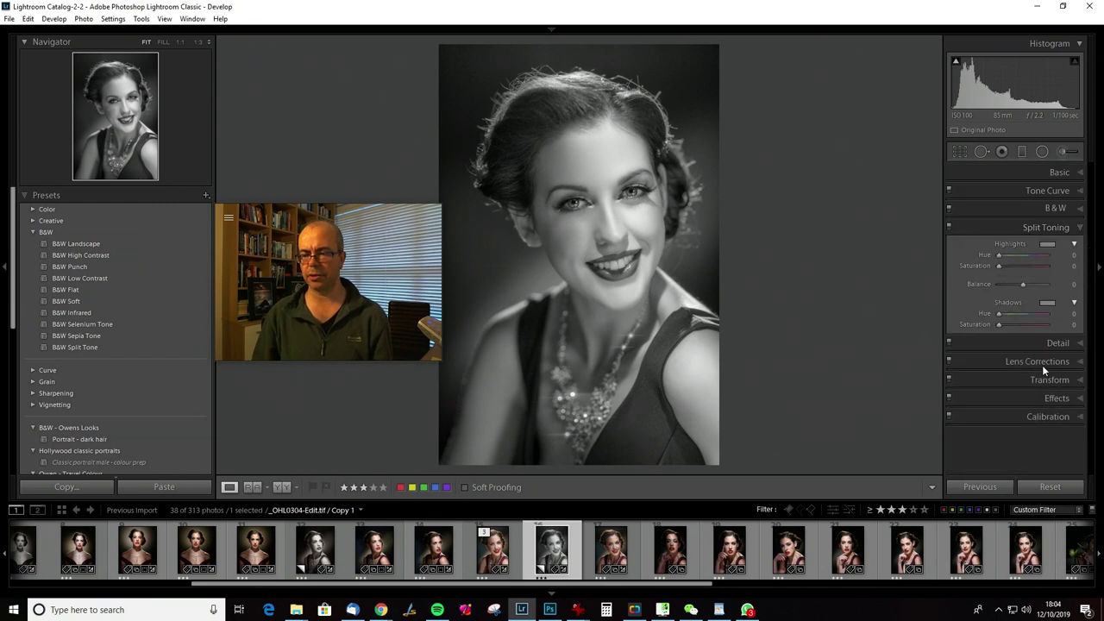
click(1047, 246)
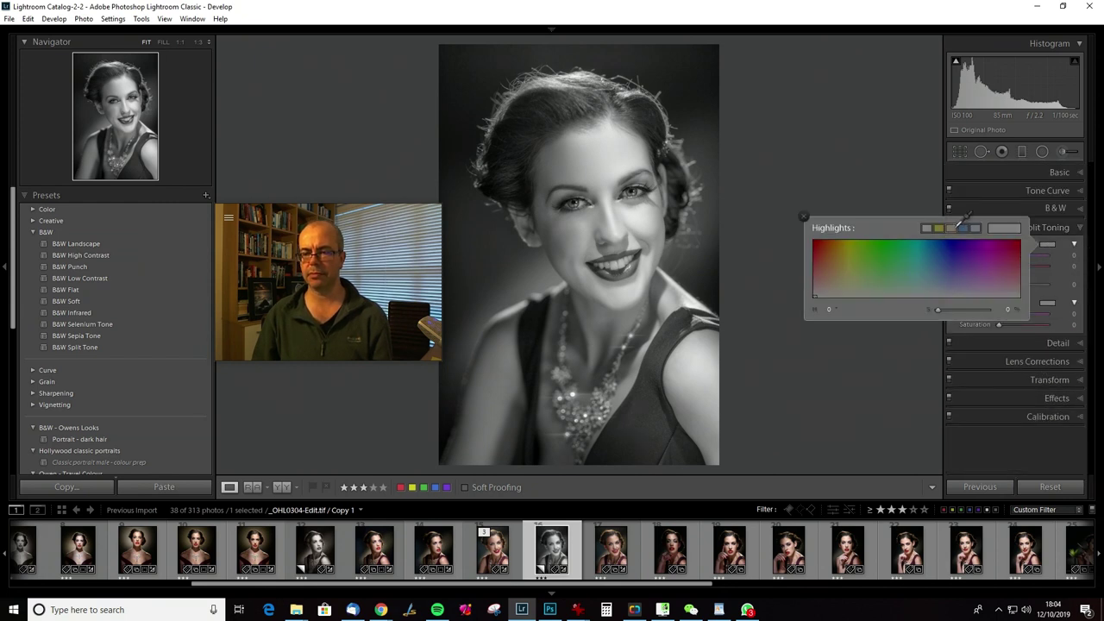
click(835, 284)
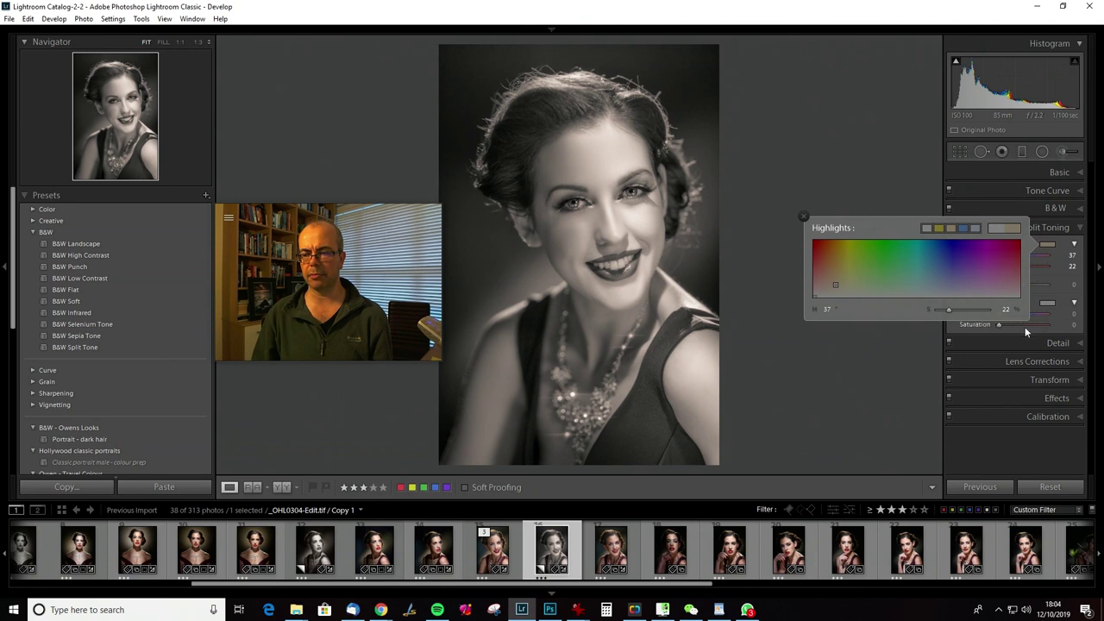
click(1050, 302)
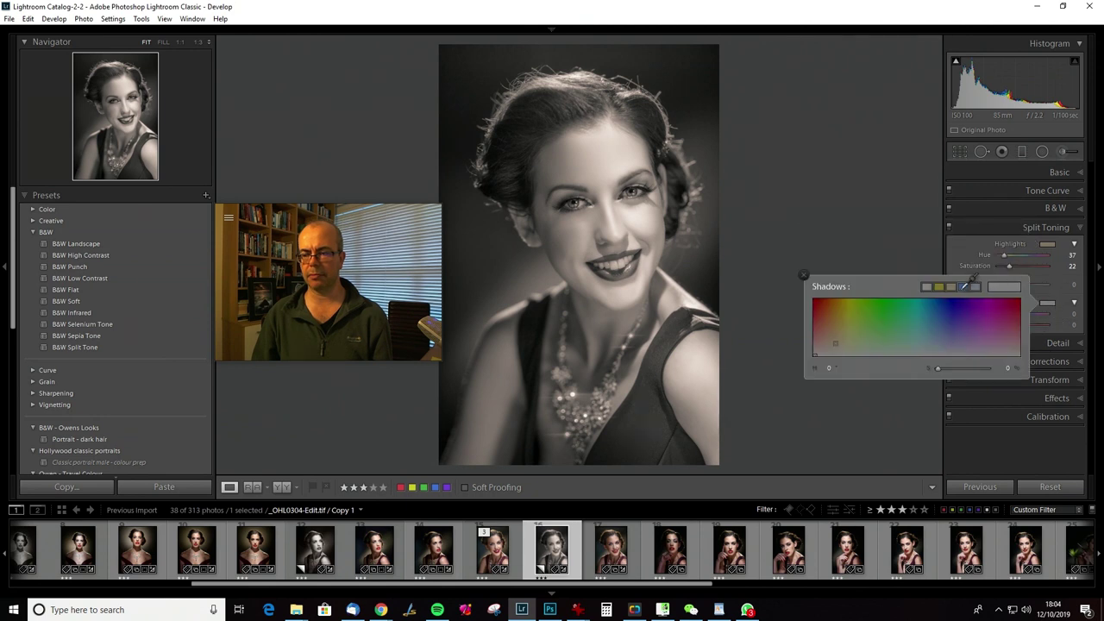
click(939, 286)
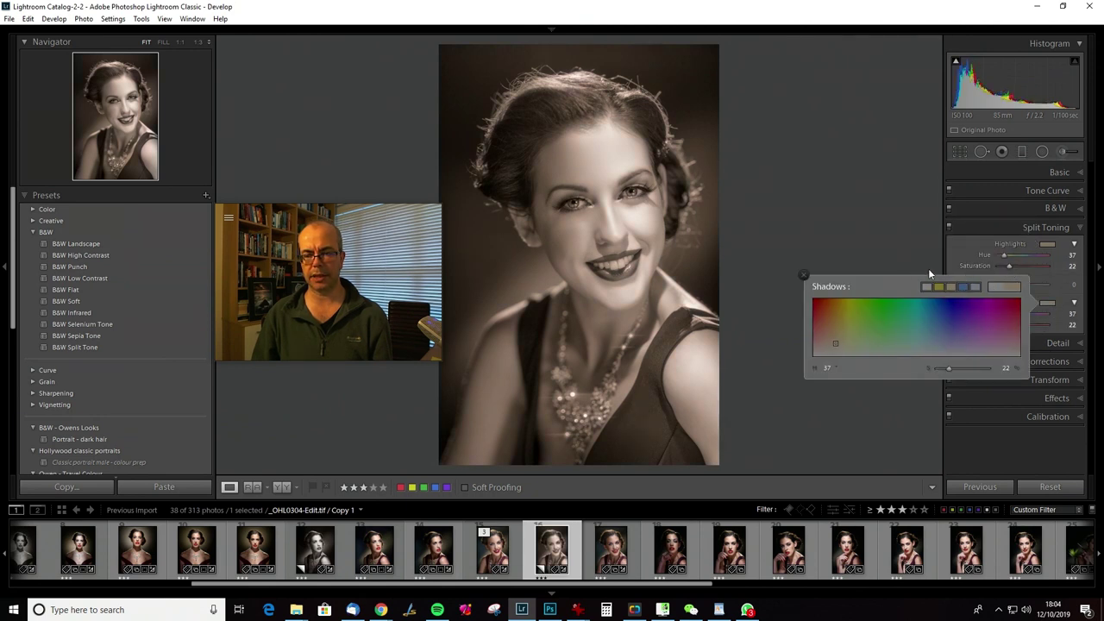
click(801, 276)
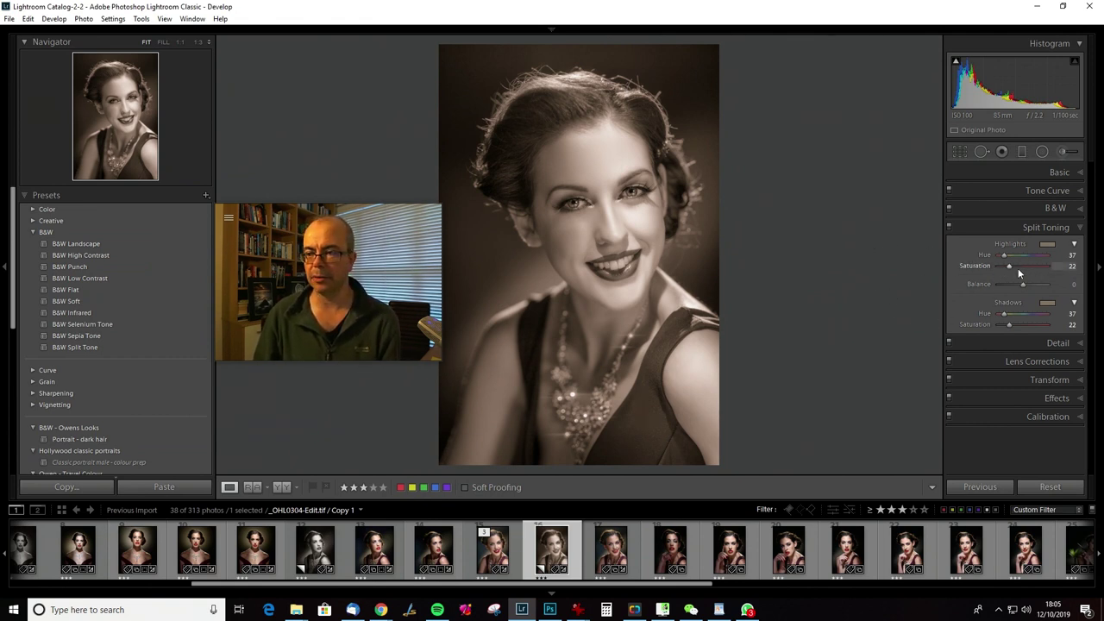
Reduce the split-toning saturation to 5 in the highlights and 8 in the shadows, and compare with the toning off
drag(1010, 267, 1002, 267)
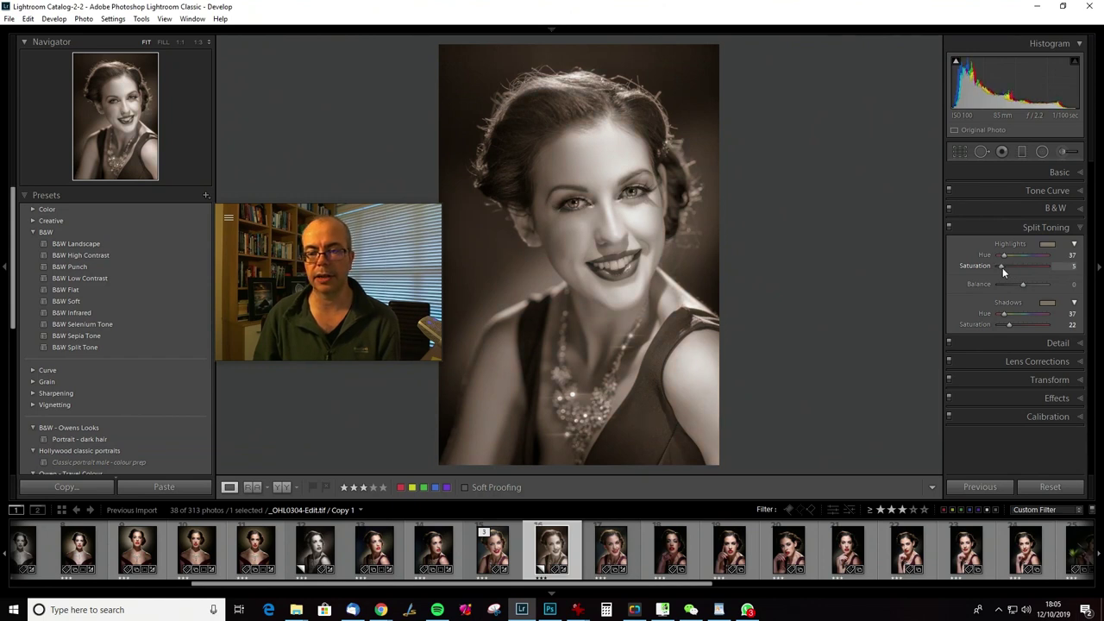
drag(1008, 325, 1003, 324)
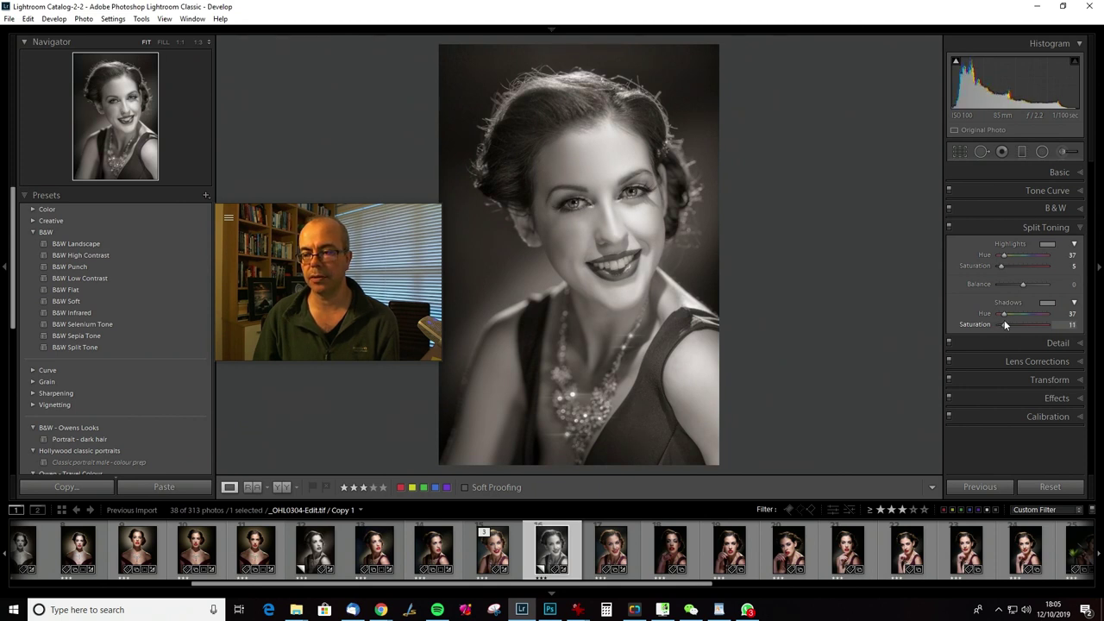
drag(1004, 323, 1002, 324)
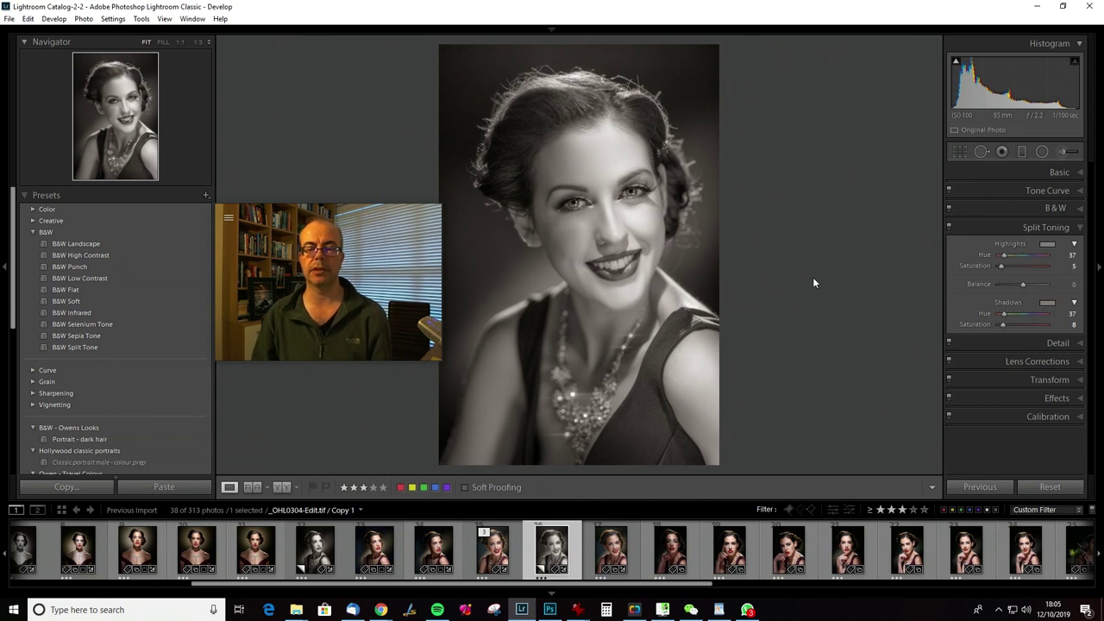
click(949, 225)
click(949, 224)
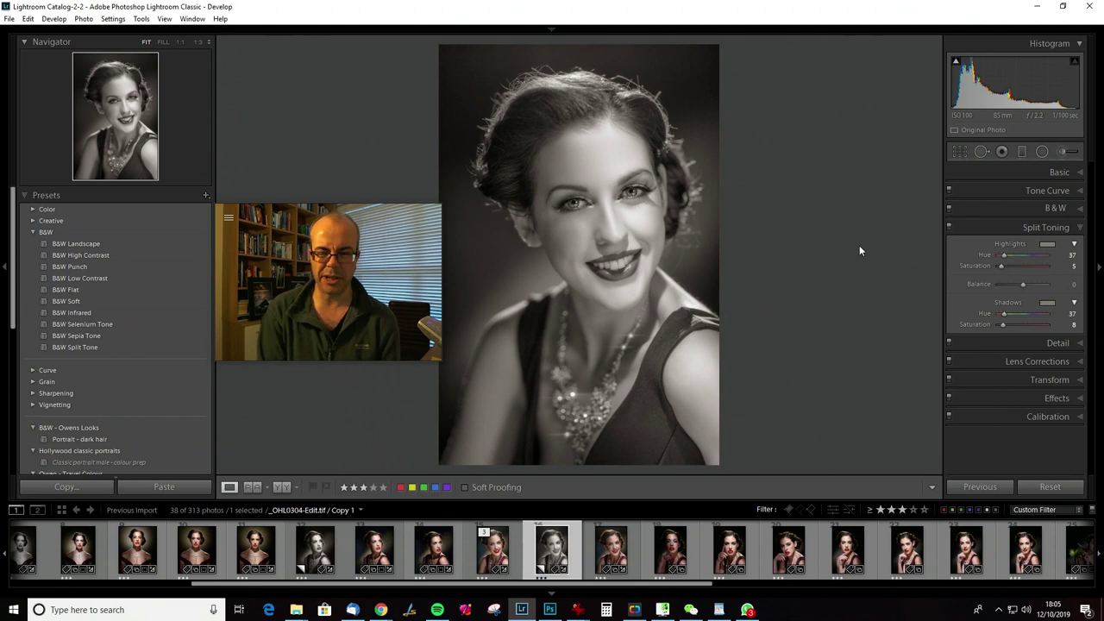
Go back to the colour version of the portrait and set its tint to -2
key(Left)
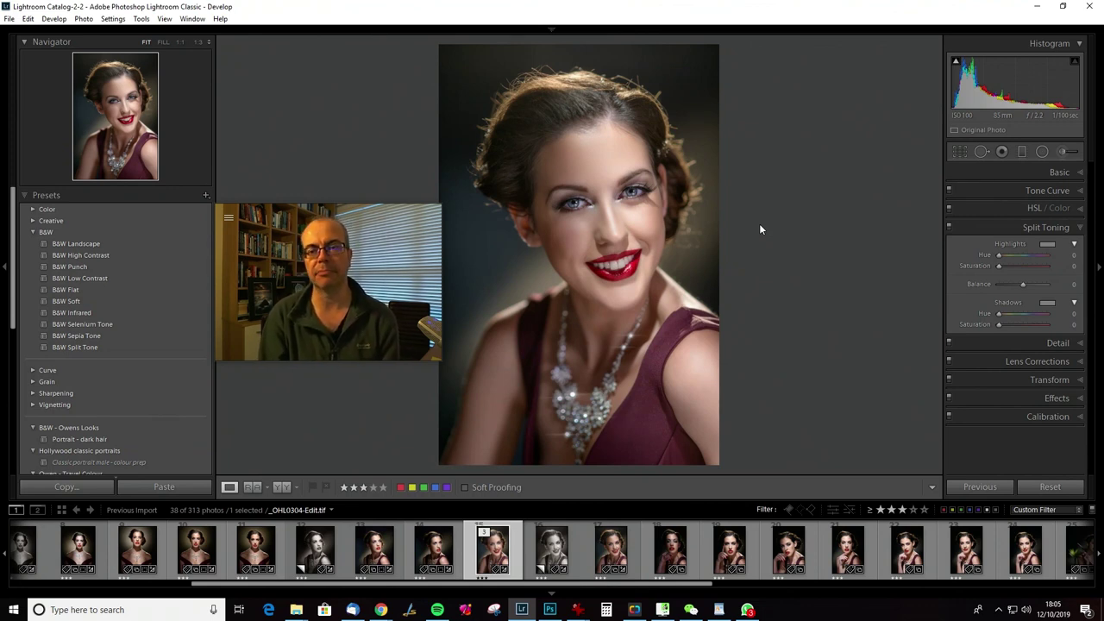
click(1055, 172)
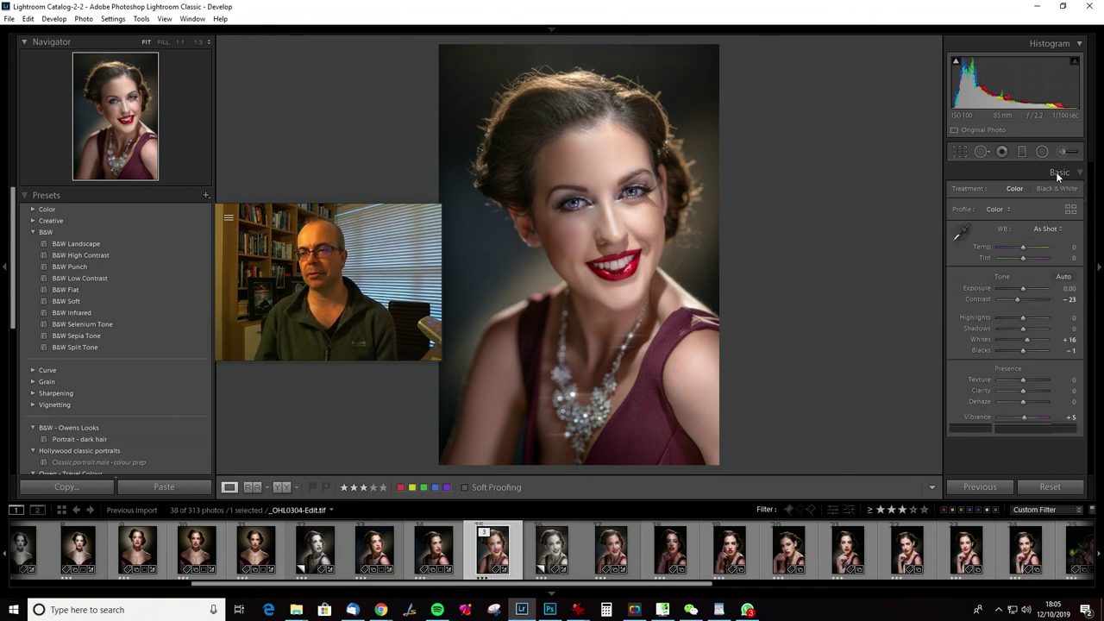
drag(1025, 258, 1022, 258)
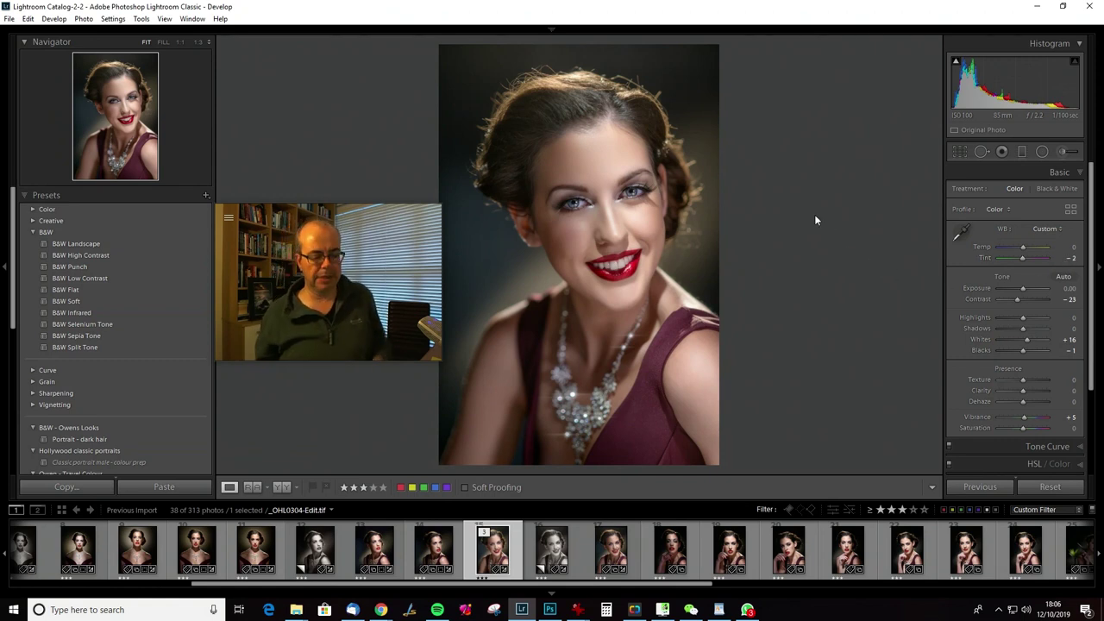
Compare the colour portrait repeatedly with its before version
key(backslash)
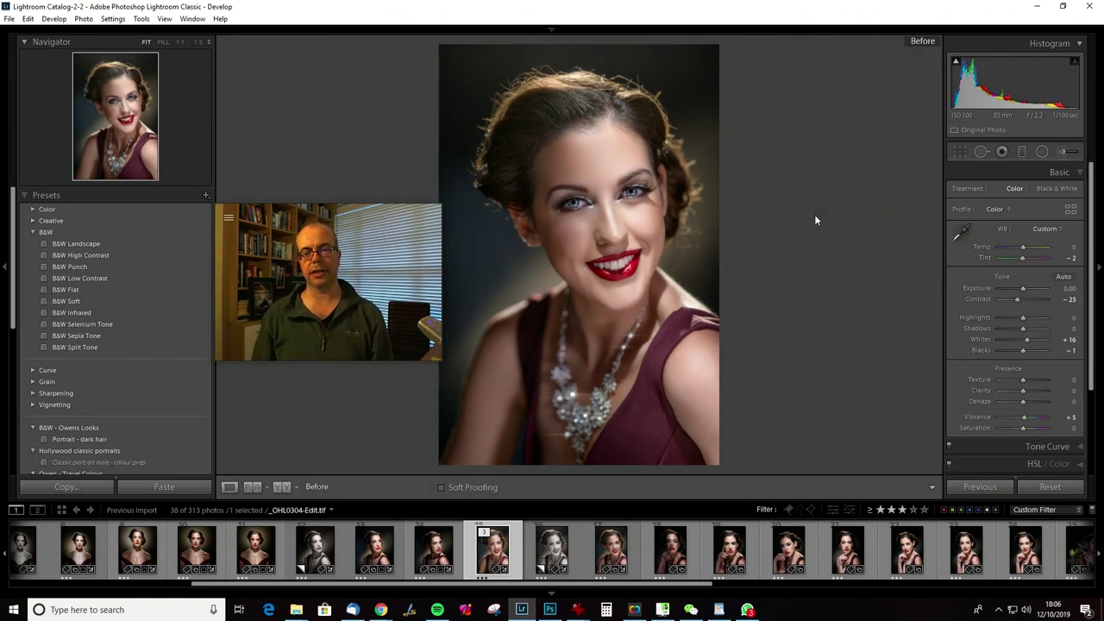
key(backslash)
key(backslash)
key(backslash)
key(backslash)
key(backslash)
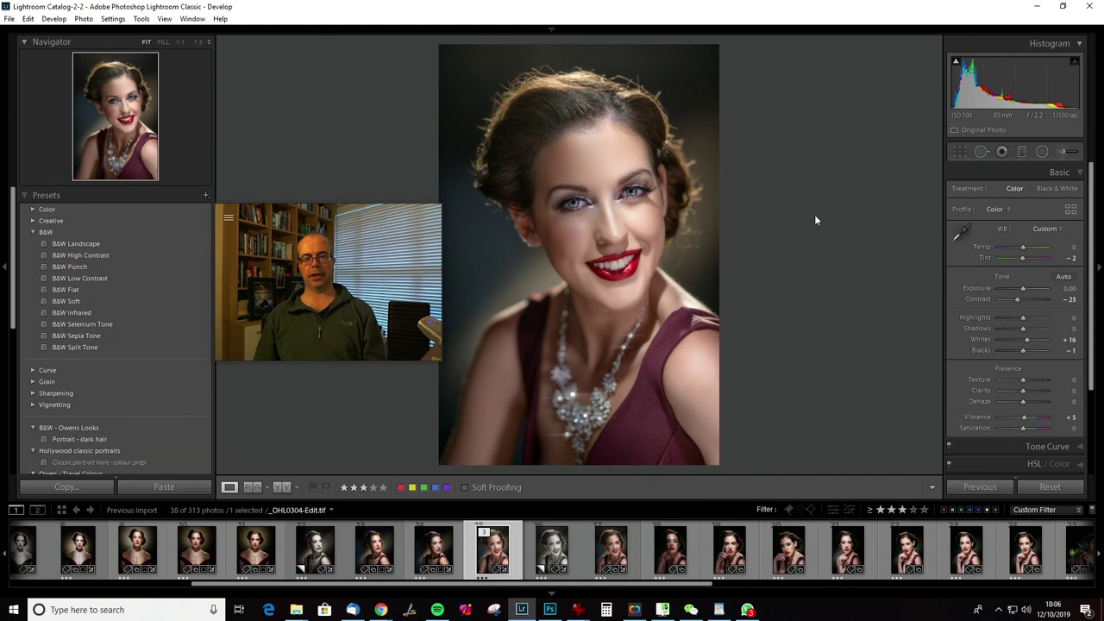
Show the retouched colour portrait and the unretouched original side by side in Compare view with the panels hidden
ctrl+click(611, 549)
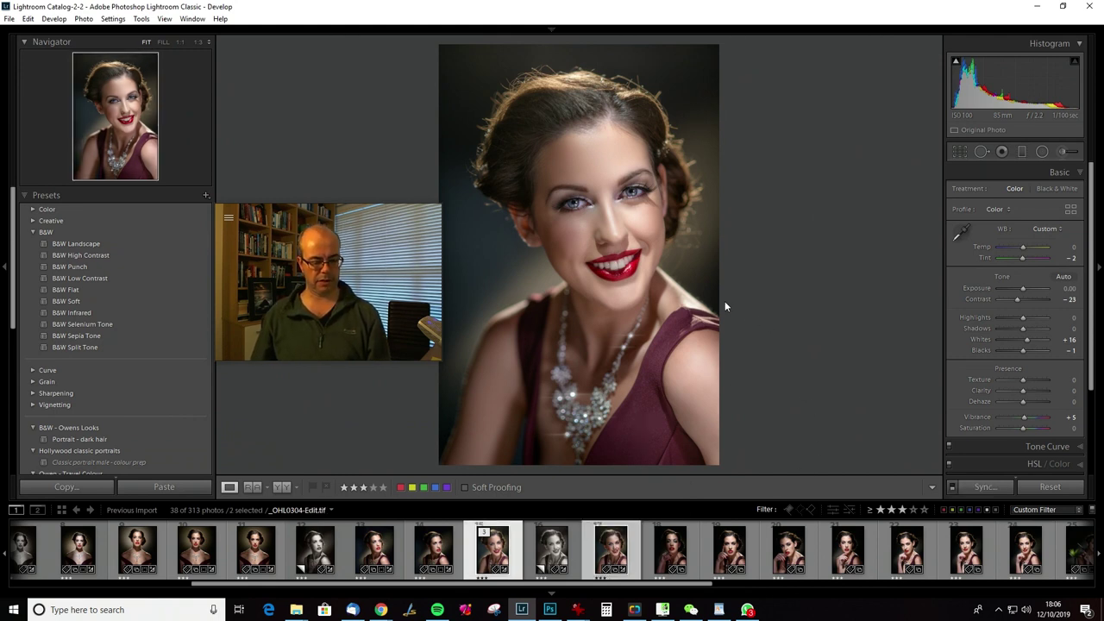
key(e)
key(c)
drag(355, 207, 133, 360)
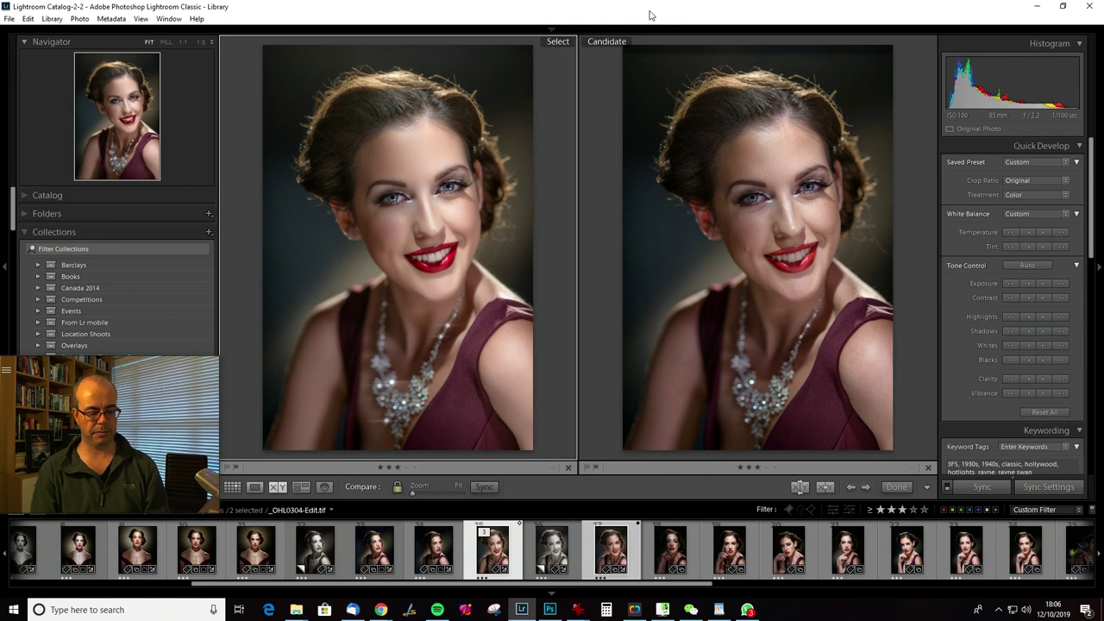
key(shift+Tab)
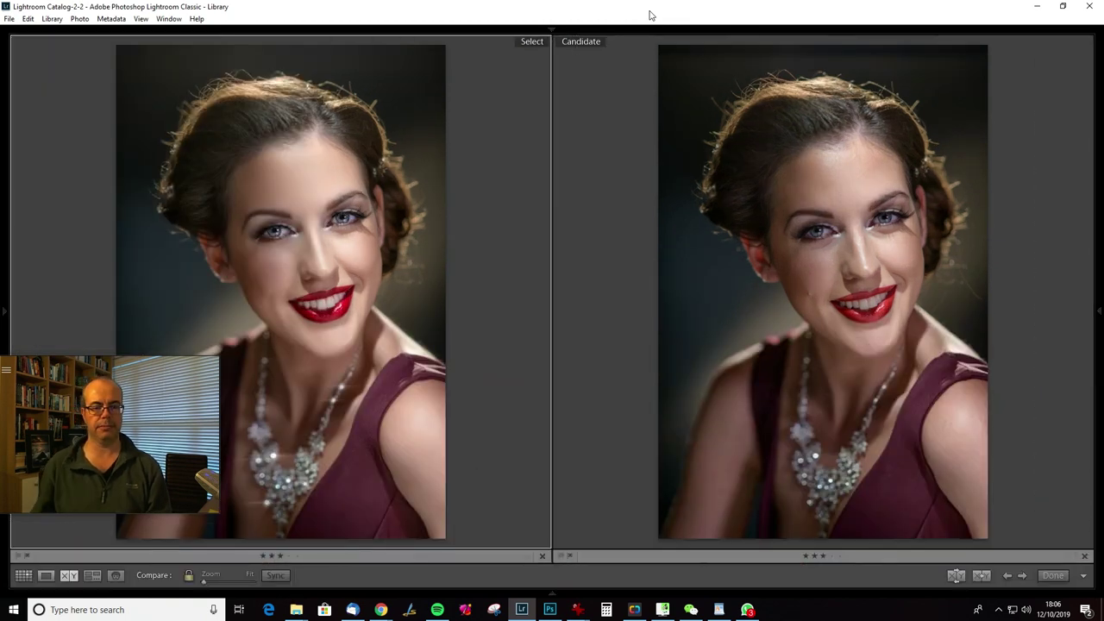
drag(75, 378, 80, 505)
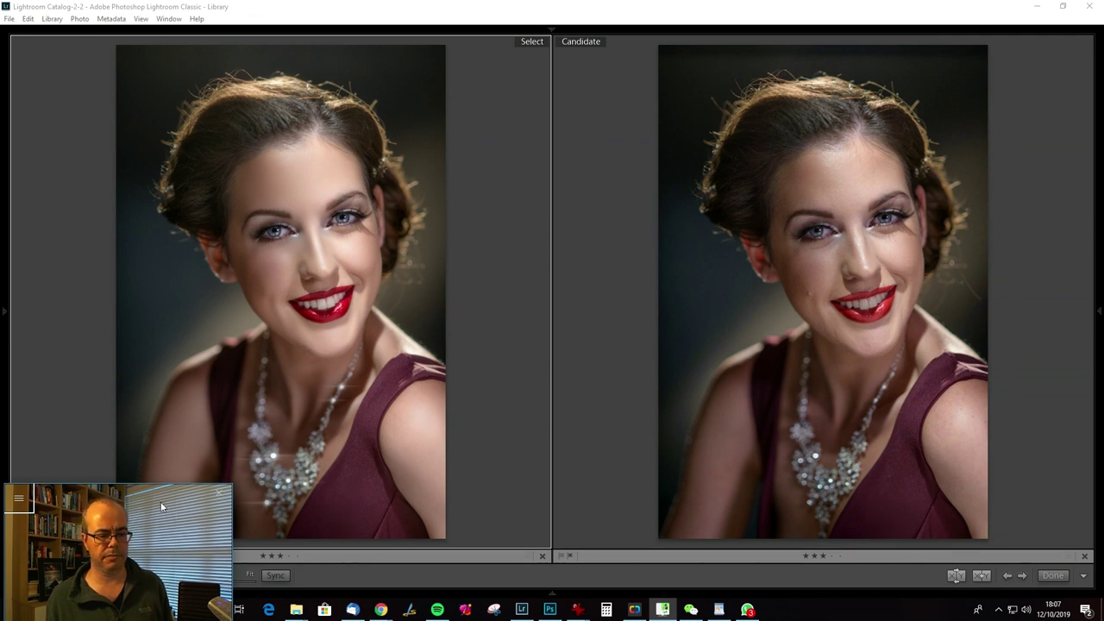
drag(161, 501, 167, 462)
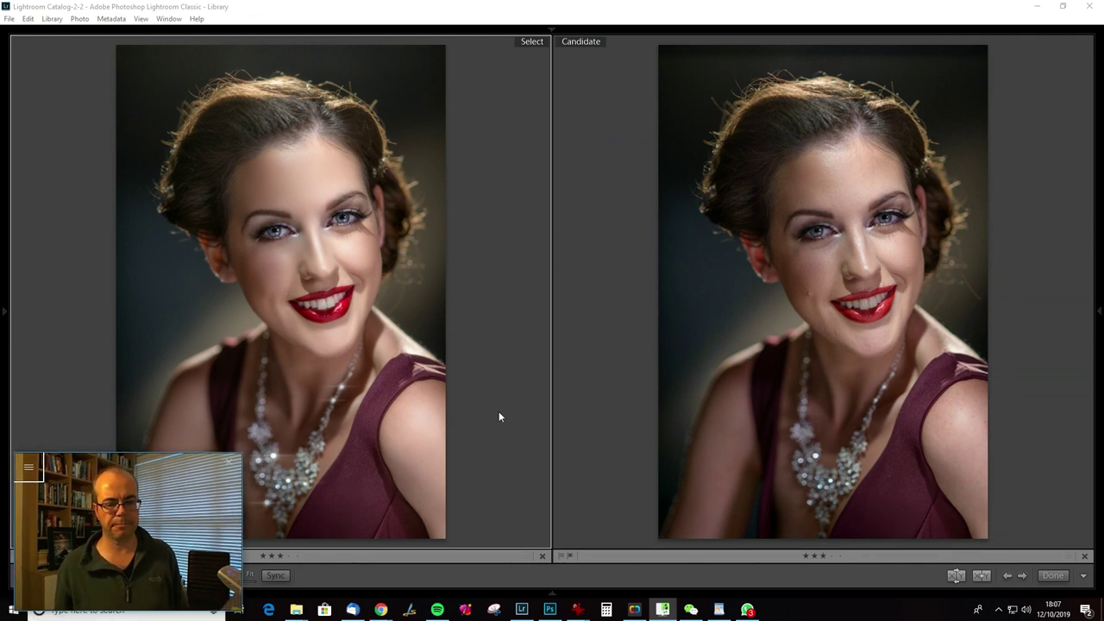
drag(142, 472, 127, 452)
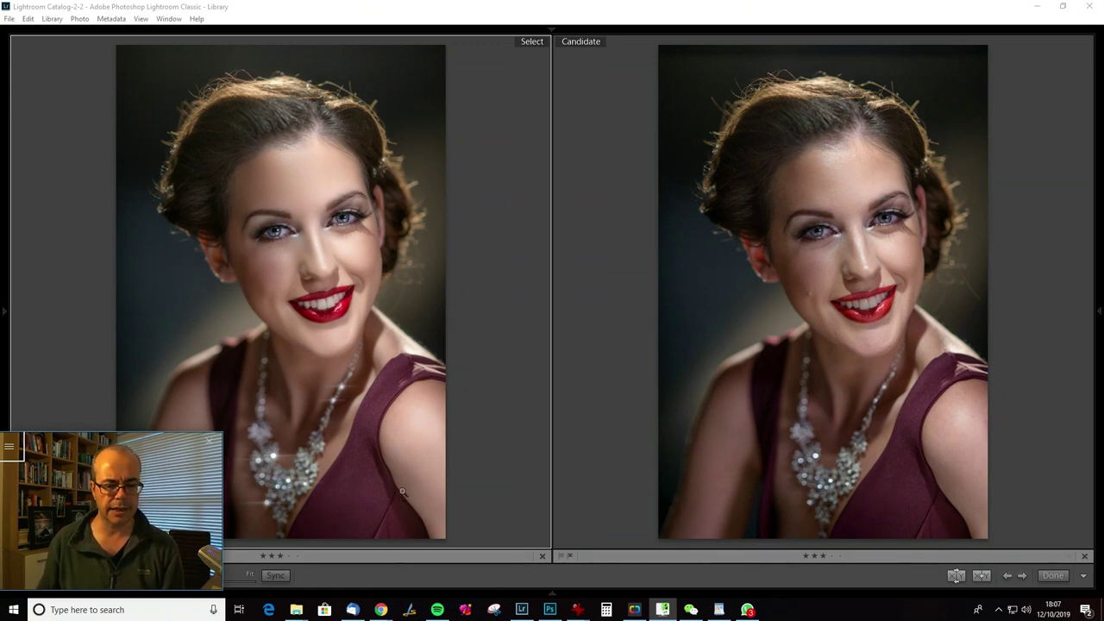
Switch to Photoshop and open the colour portrait in the Liquify filter
click(550, 609)
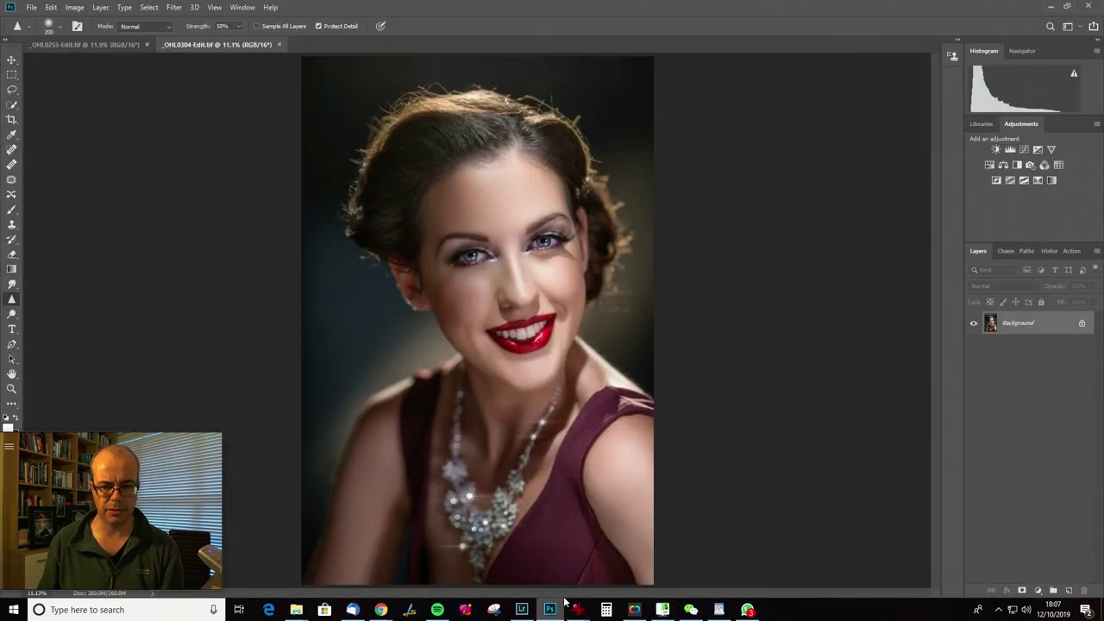
click(174, 6)
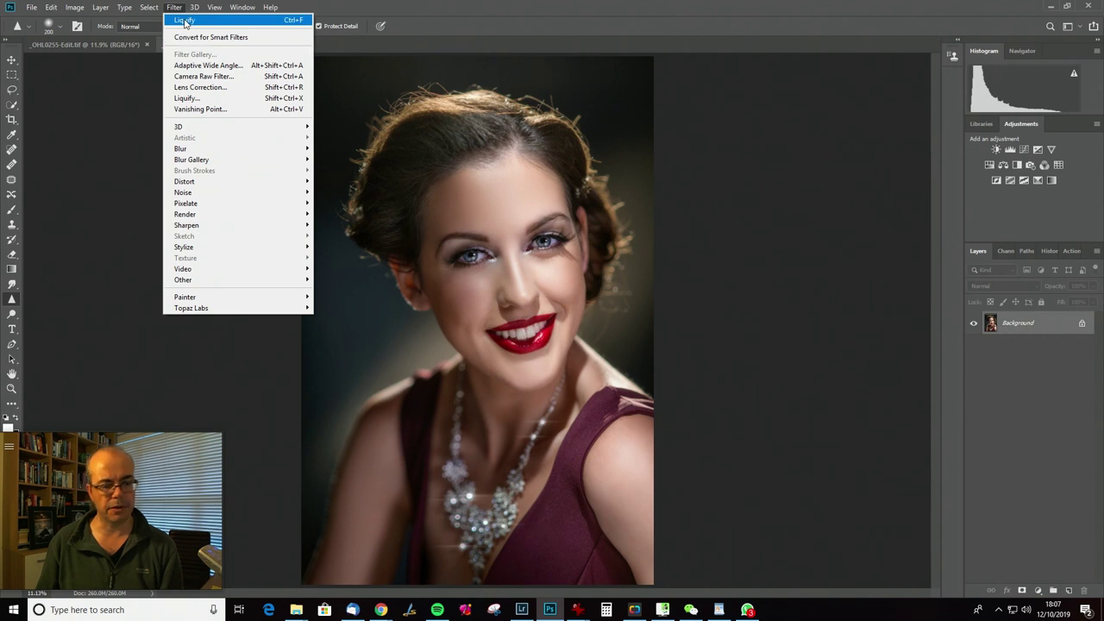
click(171, 8)
click(173, 10)
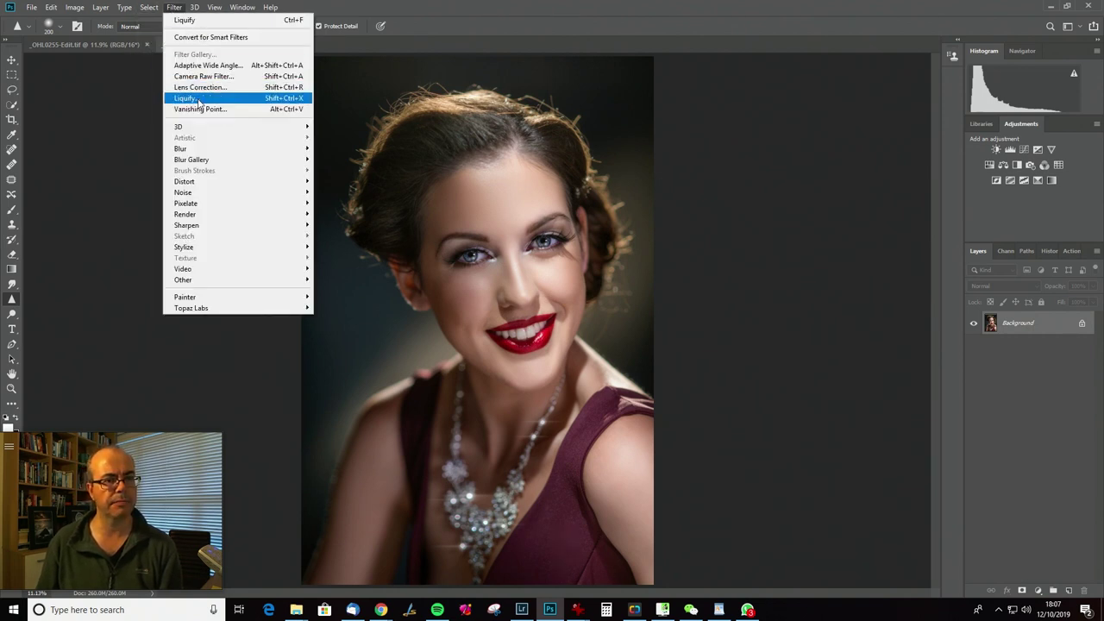
click(231, 98)
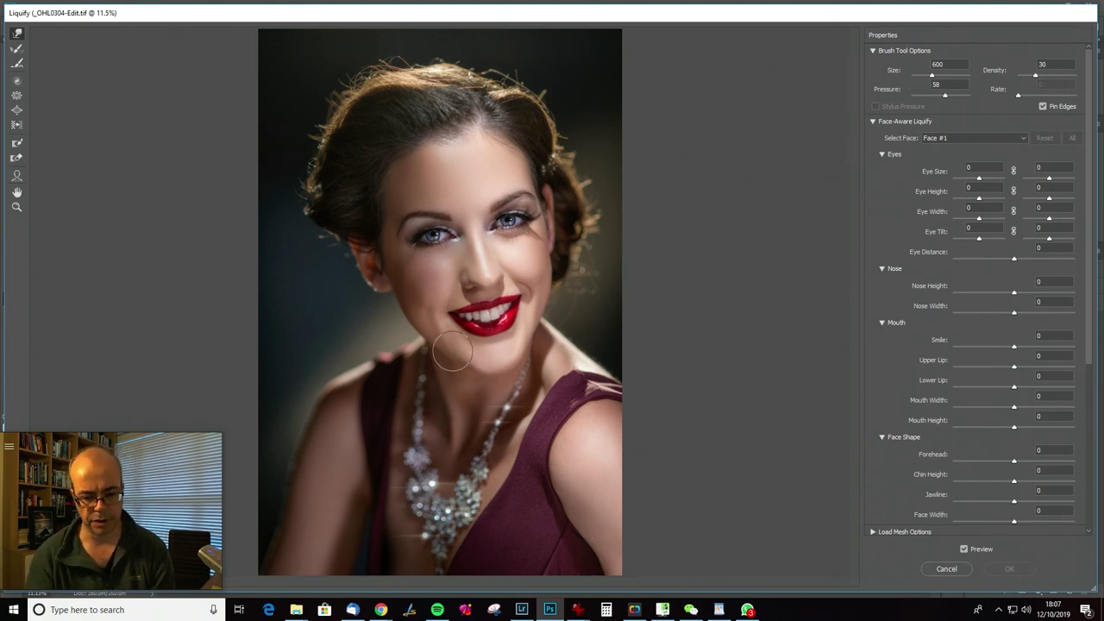
Reshape the woman's figure subtly around her arm and dress with the Forward Warp tool at brush sizes from 600 to 1000, and apply Liquify
key(bracketright)
key(bracketright)
key(bracketleft)
key(bracketleft)
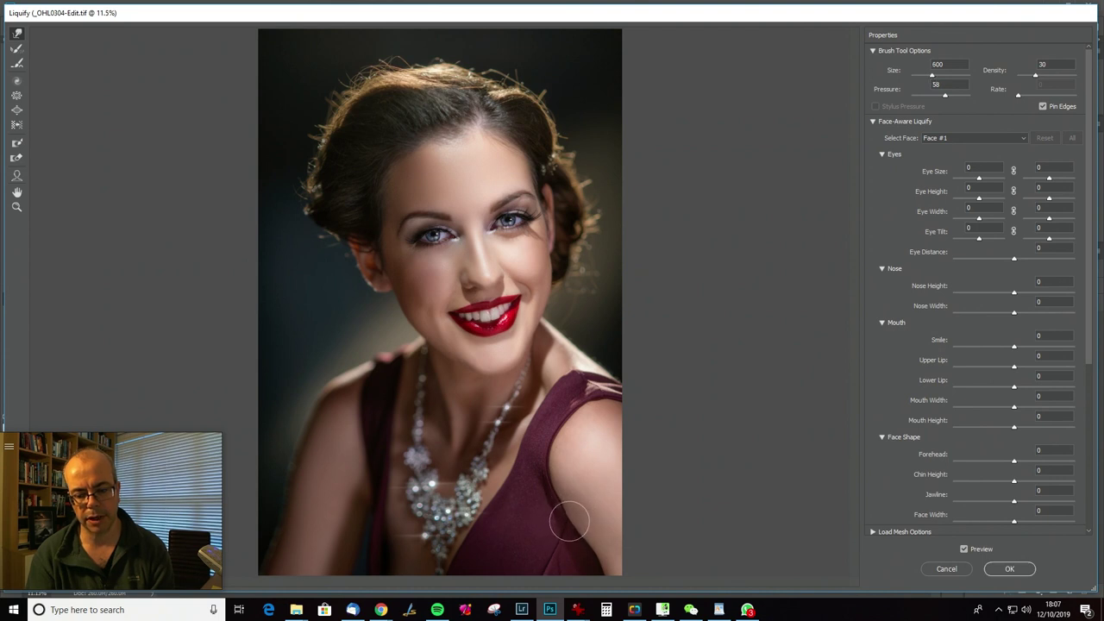
key(bracketright)
key(bracketright)
key(bracketright)
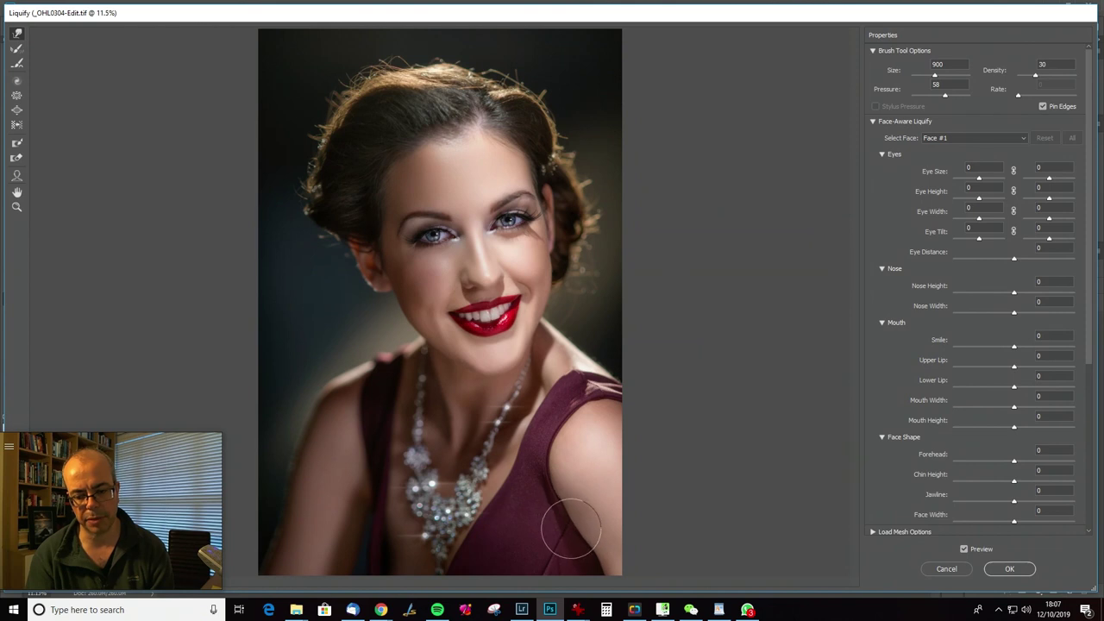
key(bracketleft)
key(bracketleft)
key(bracketleft)
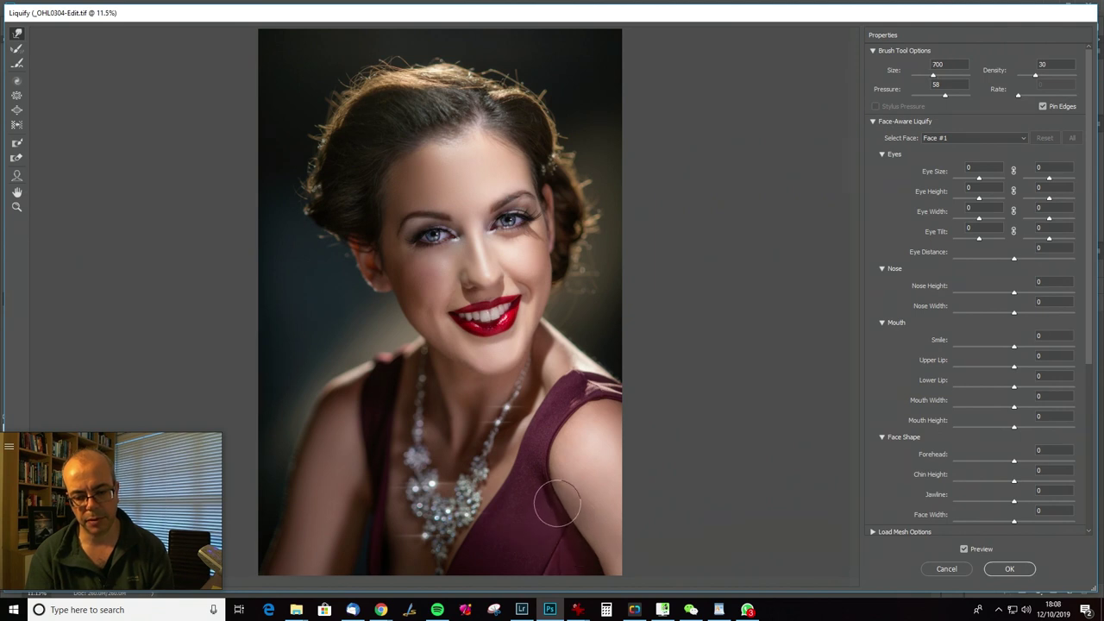
key(bracketright)
key(bracketright)
key(bracketright)
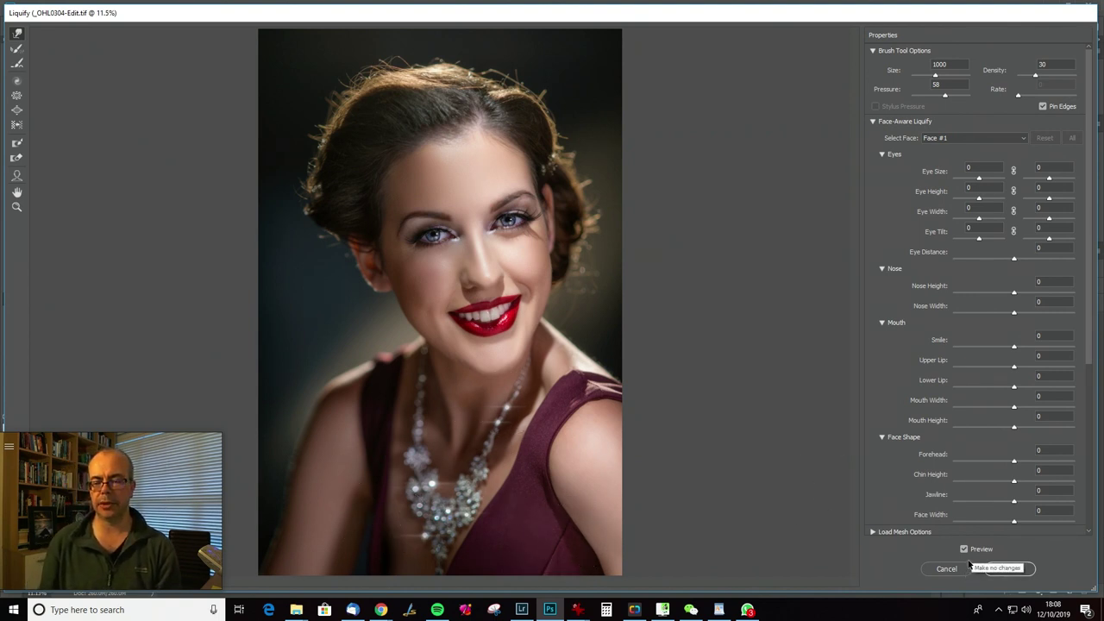
click(1009, 569)
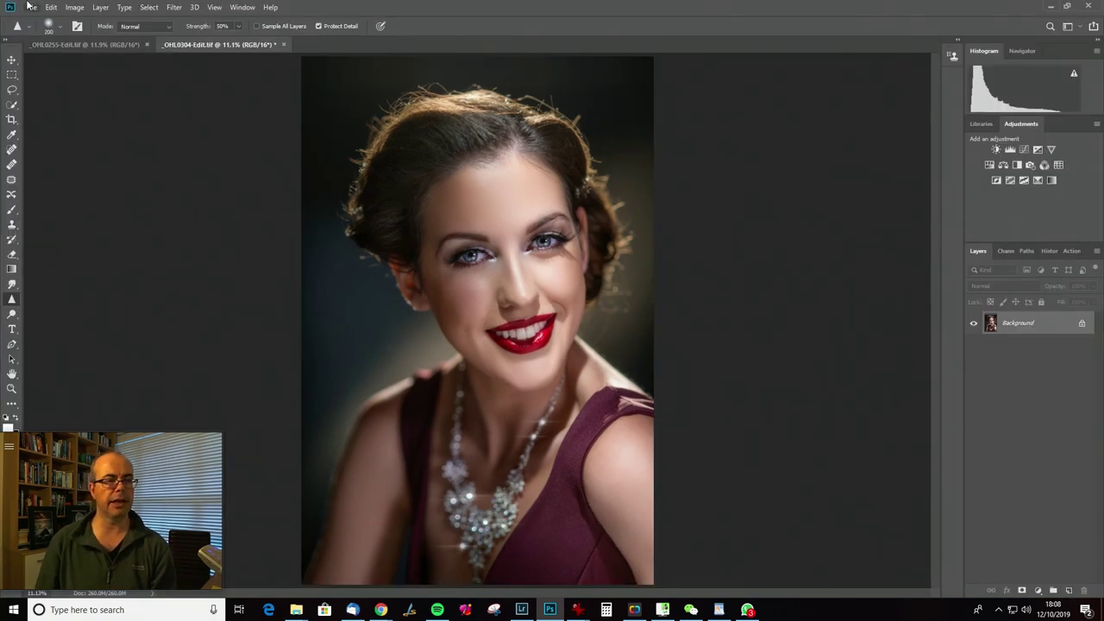
Save the liquified portrait and return to the Lightroom Compare view
click(31, 7)
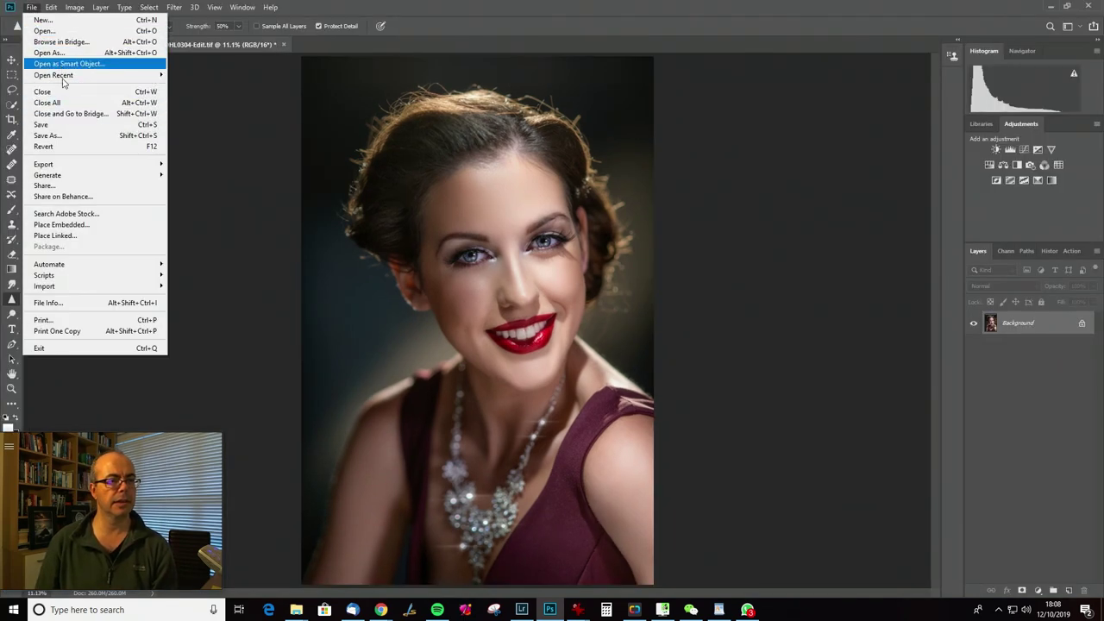
click(66, 125)
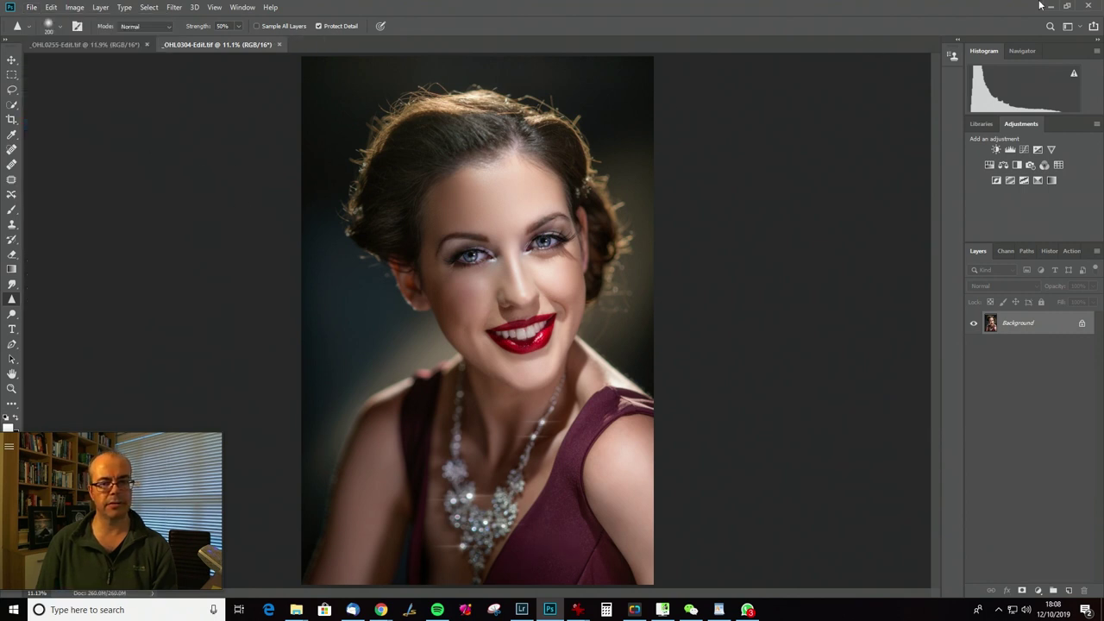
click(158, 438)
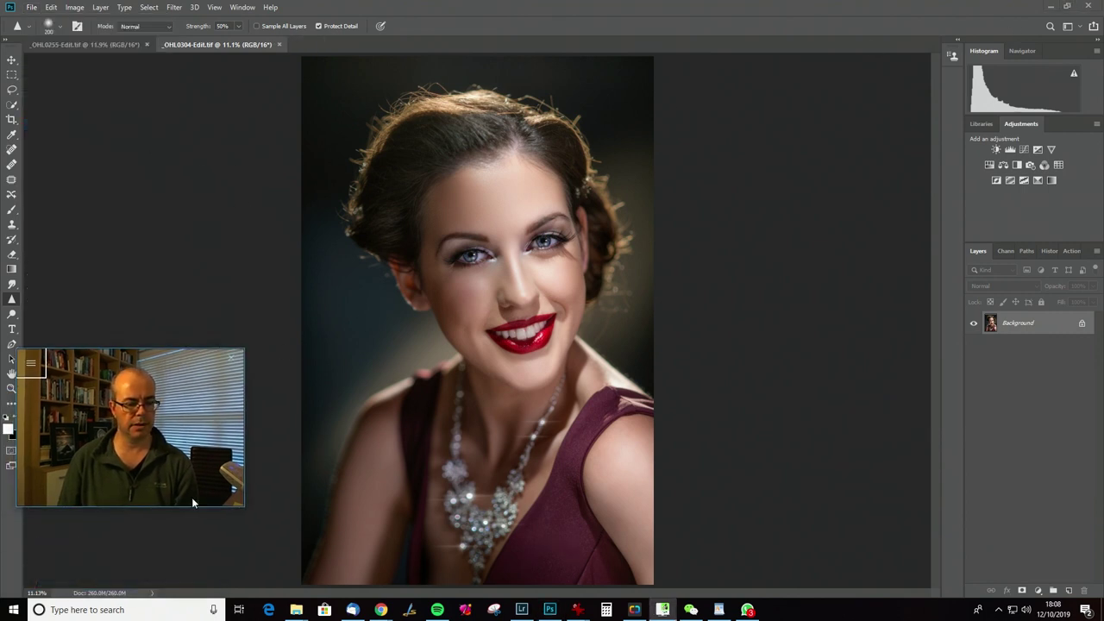
click(1048, 6)
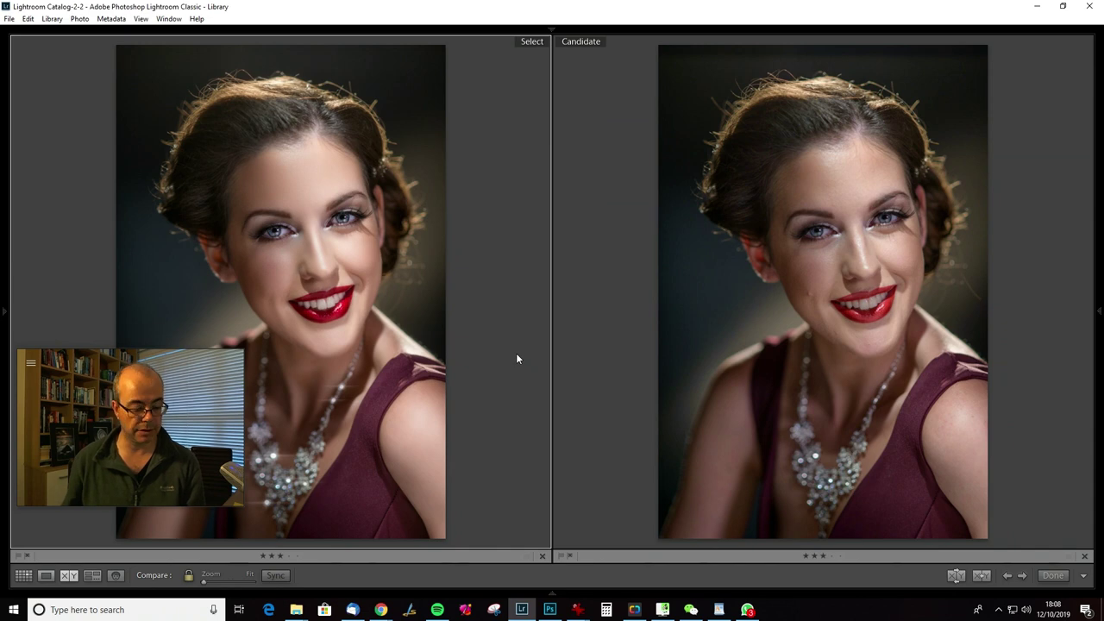
Set up an export of the two compared portraits with the Wallpaper preset, directed to the model's folder inside JPEG World
key(ctrl+shift+e)
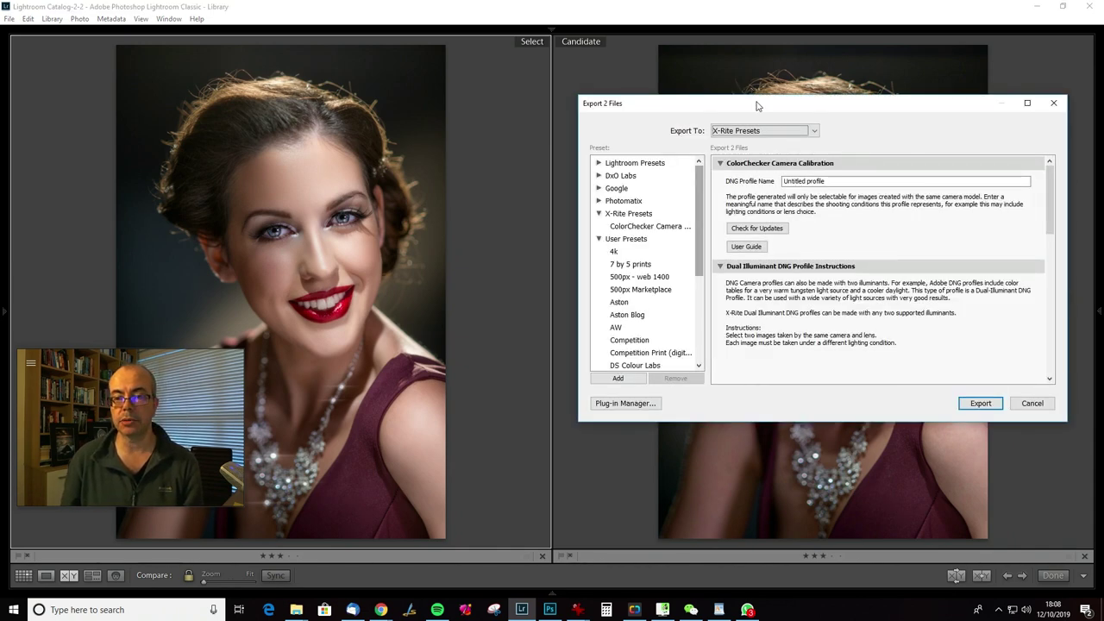
drag(757, 105, 642, 111)
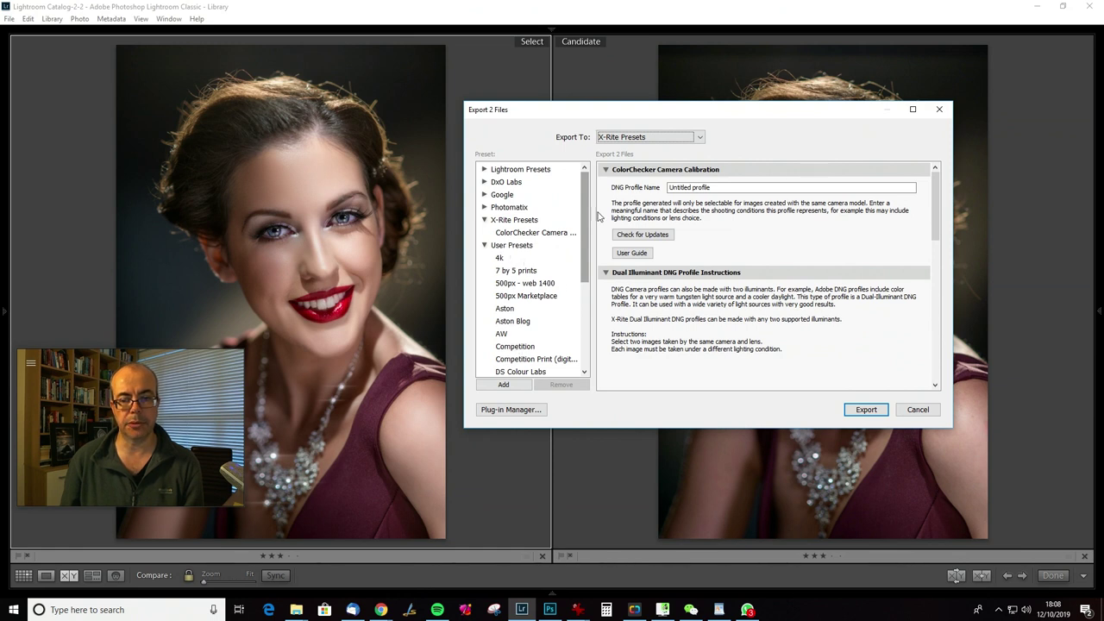
drag(585, 206, 586, 291)
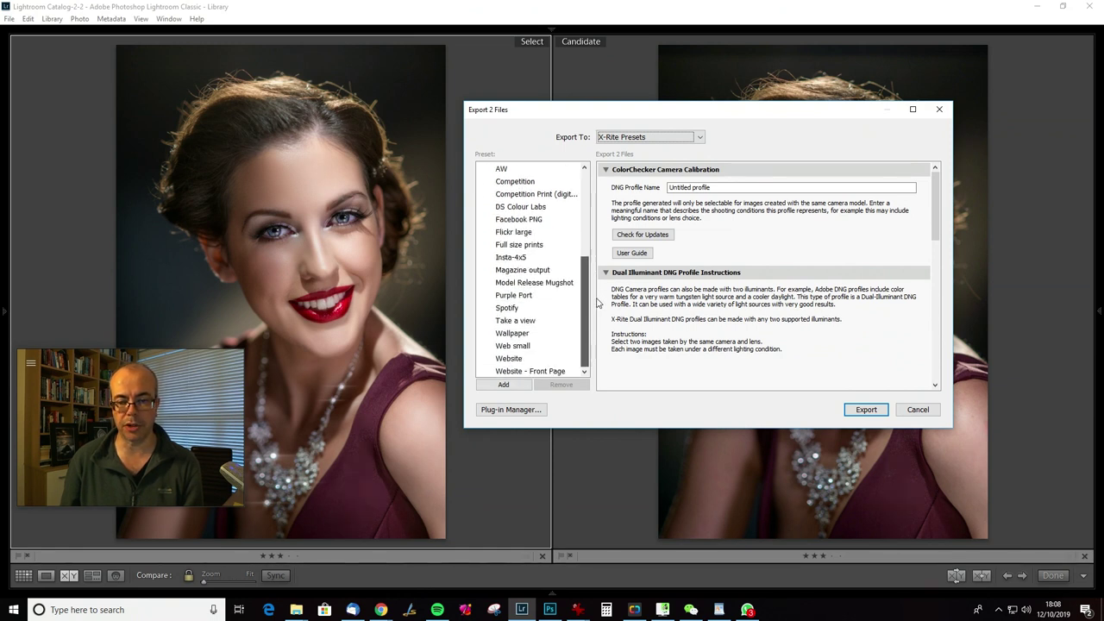
click(518, 334)
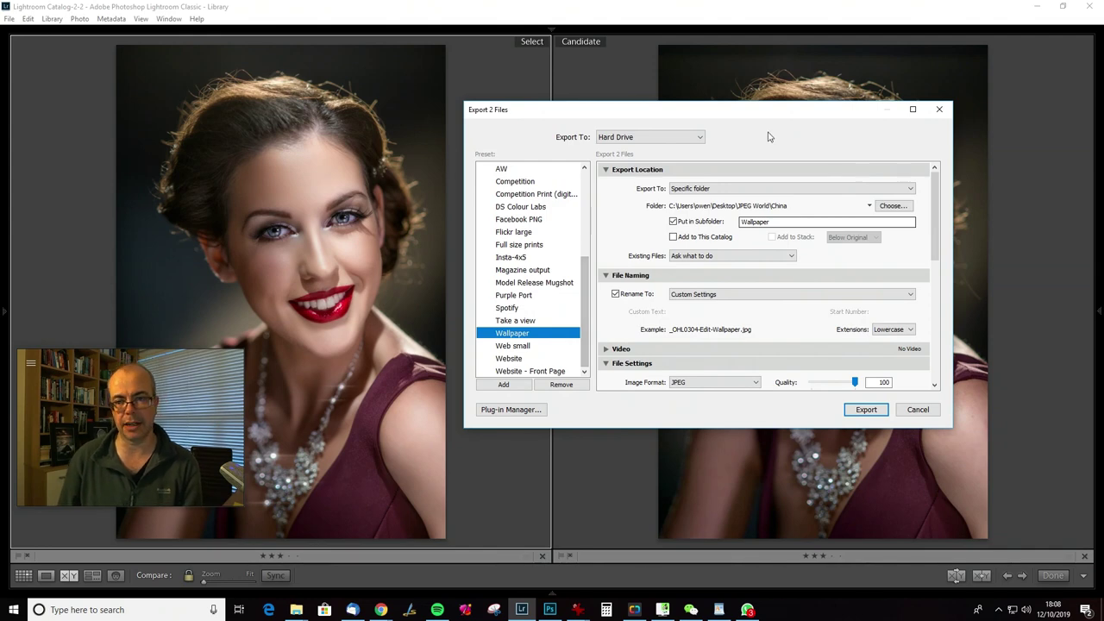
drag(746, 120, 726, 93)
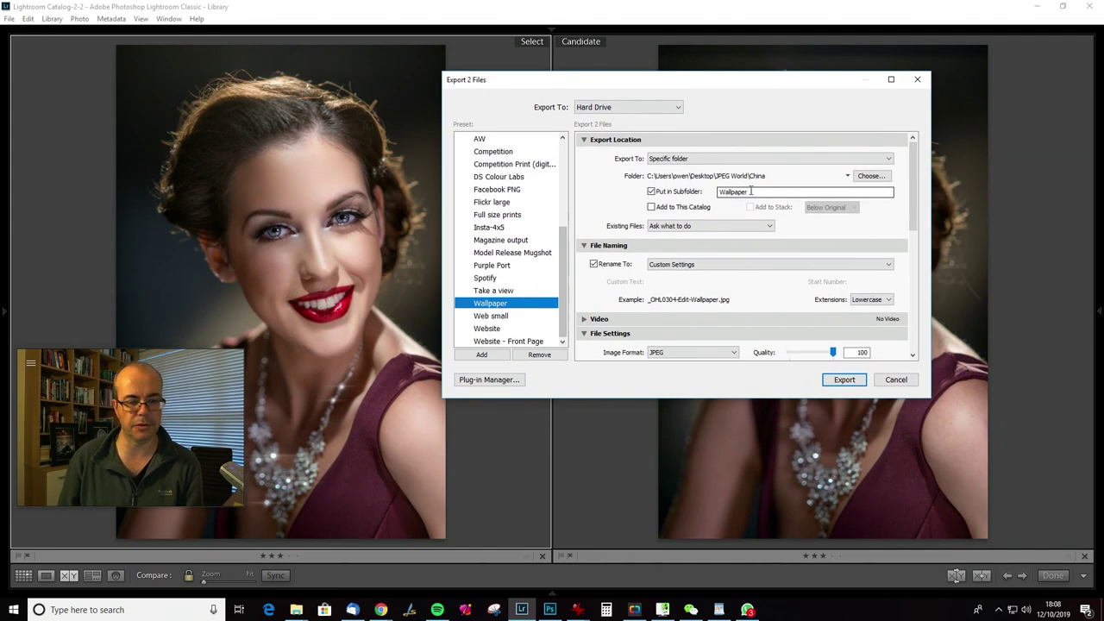
click(848, 176)
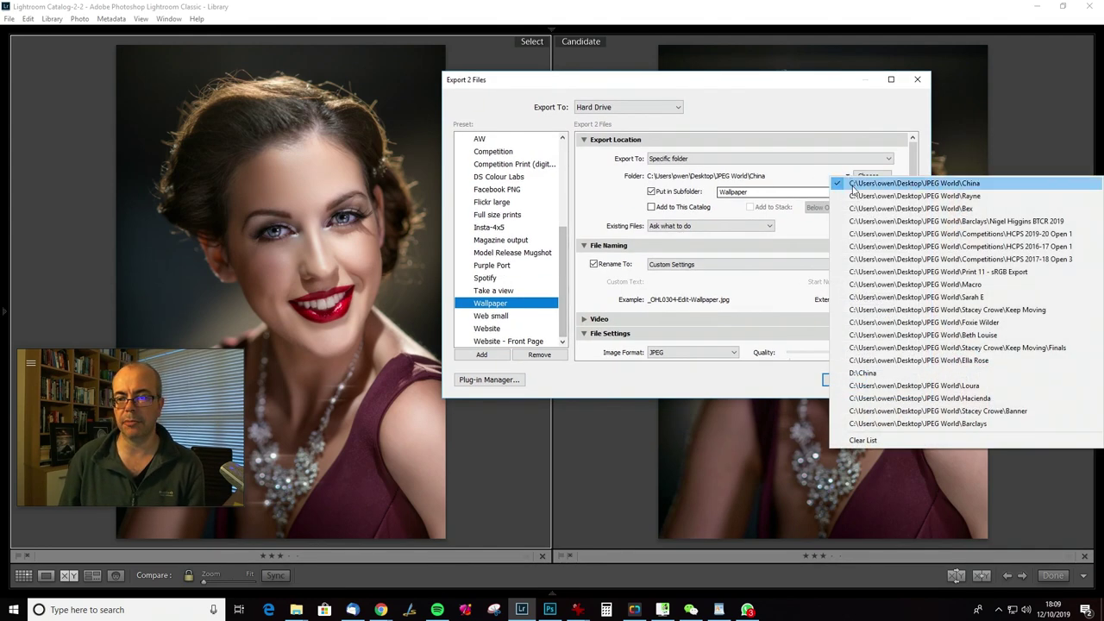
click(858, 196)
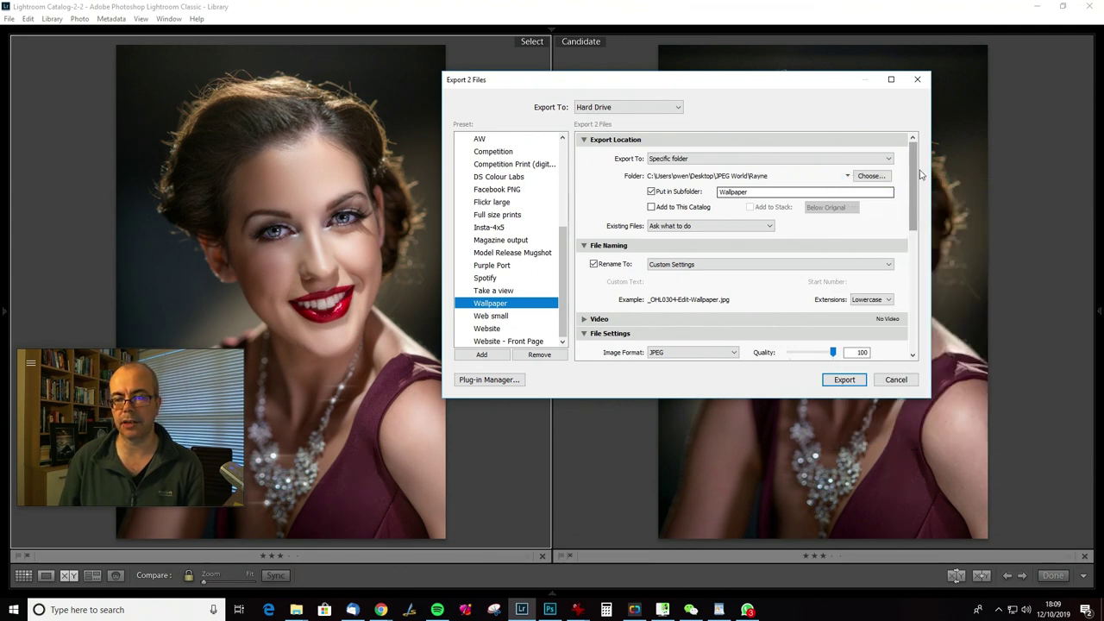
Choose the Aston Mono 15% Left watermark and export both portraits
drag(912, 173, 913, 266)
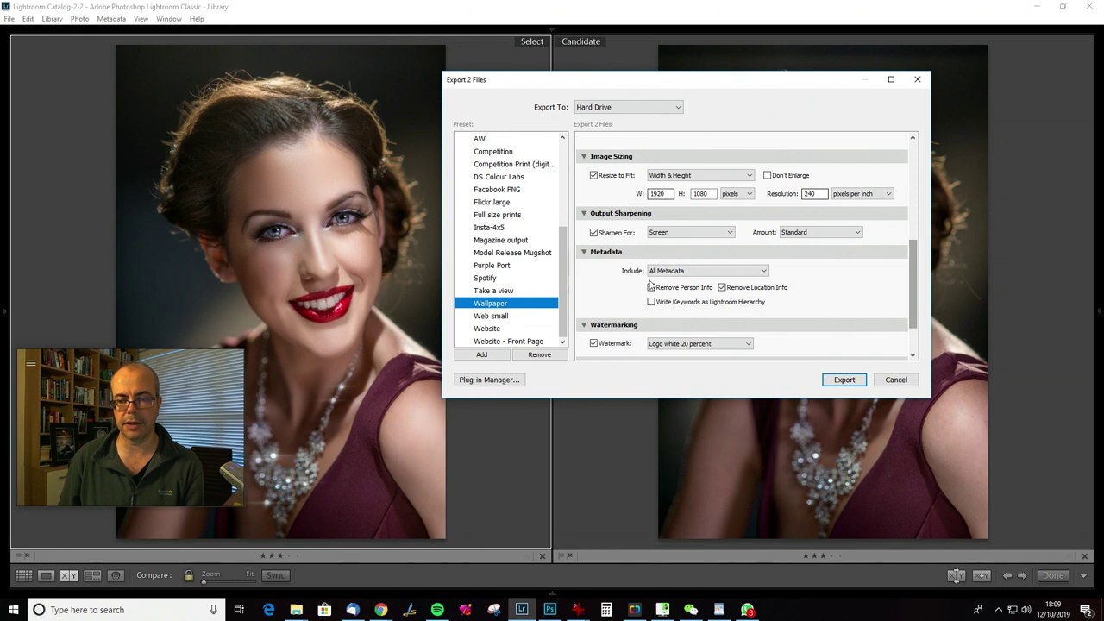
click(719, 344)
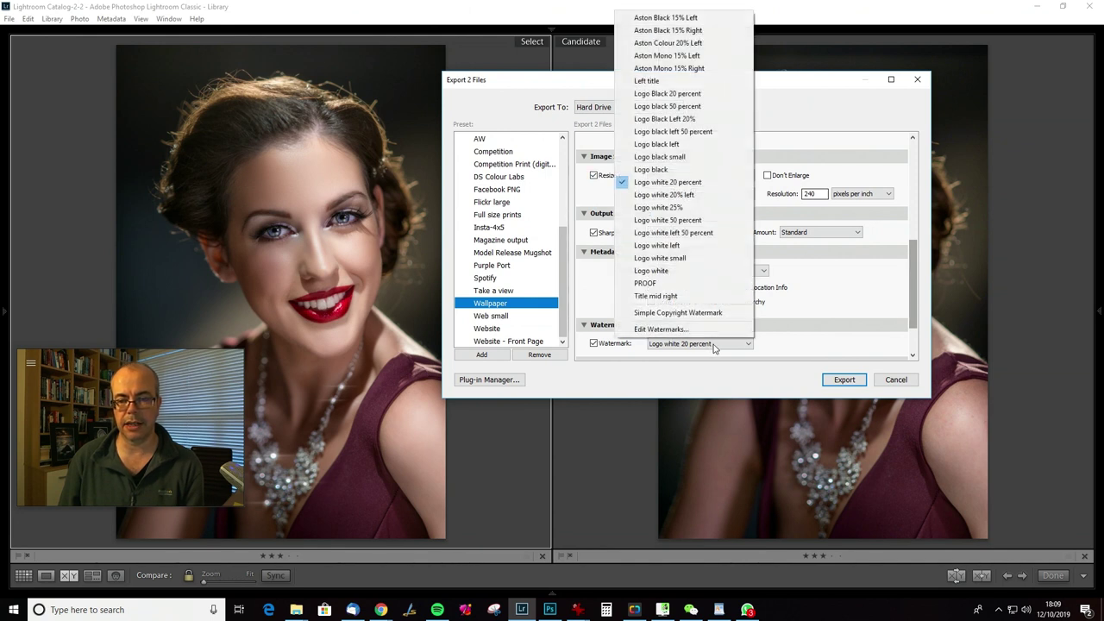
click(704, 56)
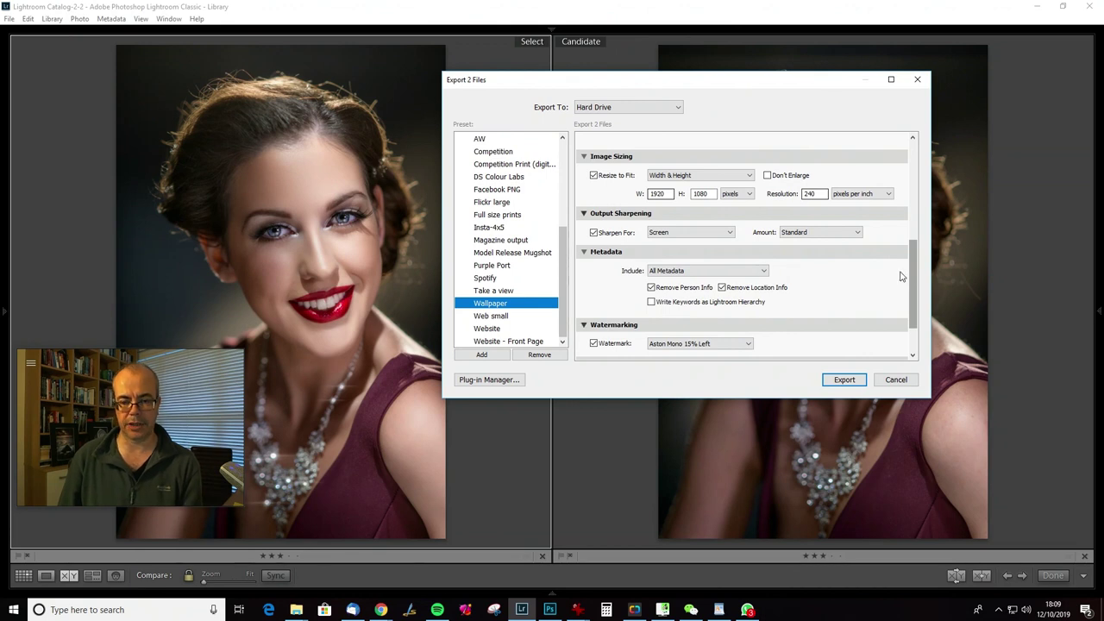
scroll(914, 272, down, 2)
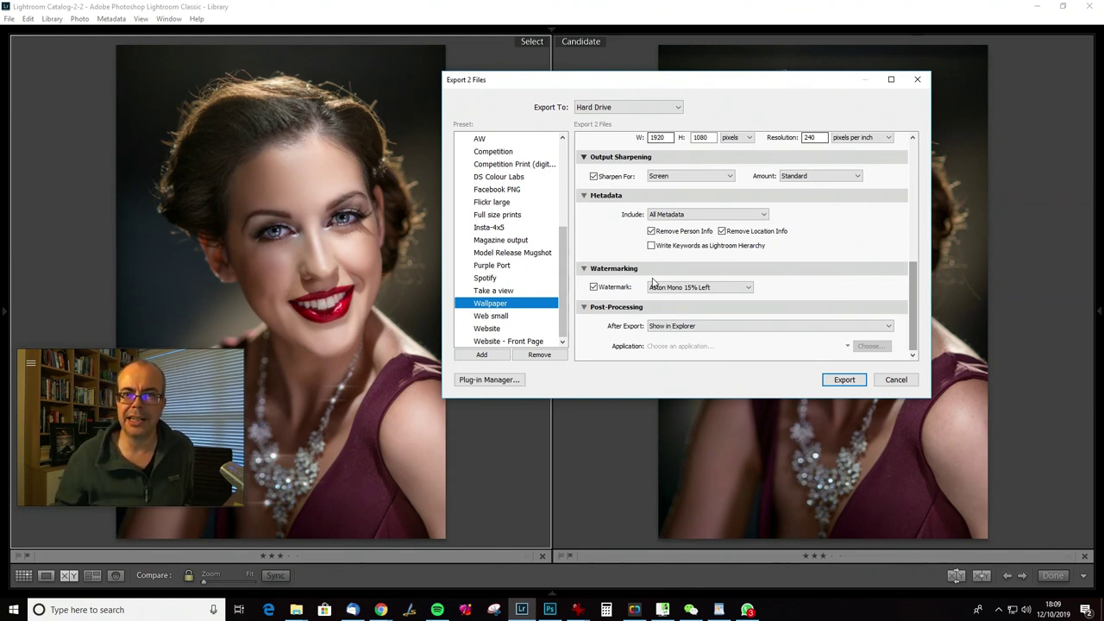
drag(694, 88, 681, 71)
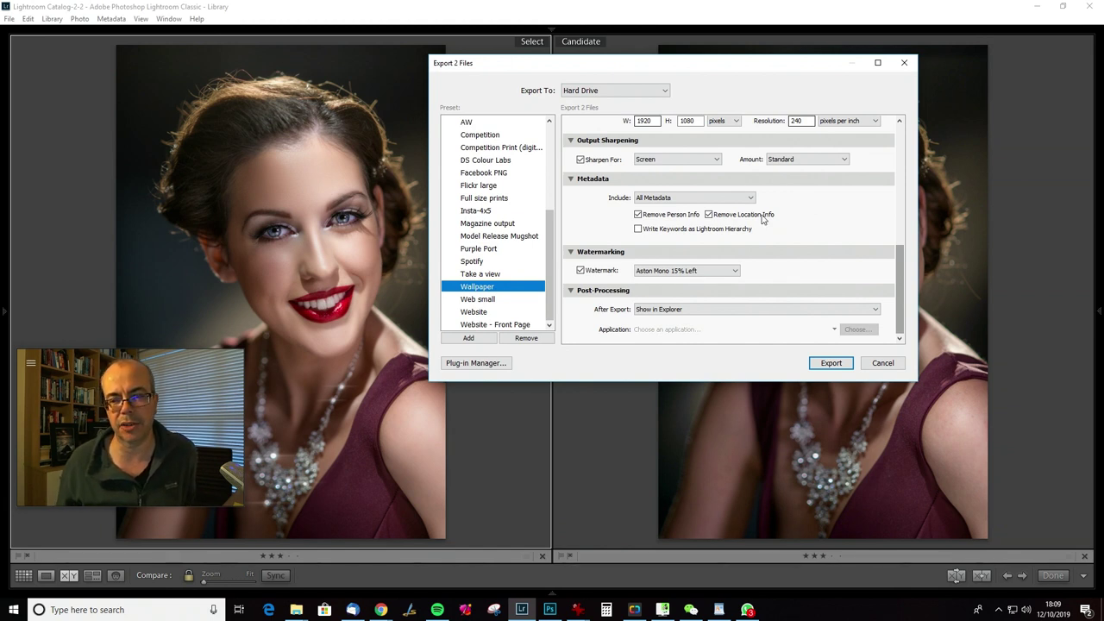
click(833, 363)
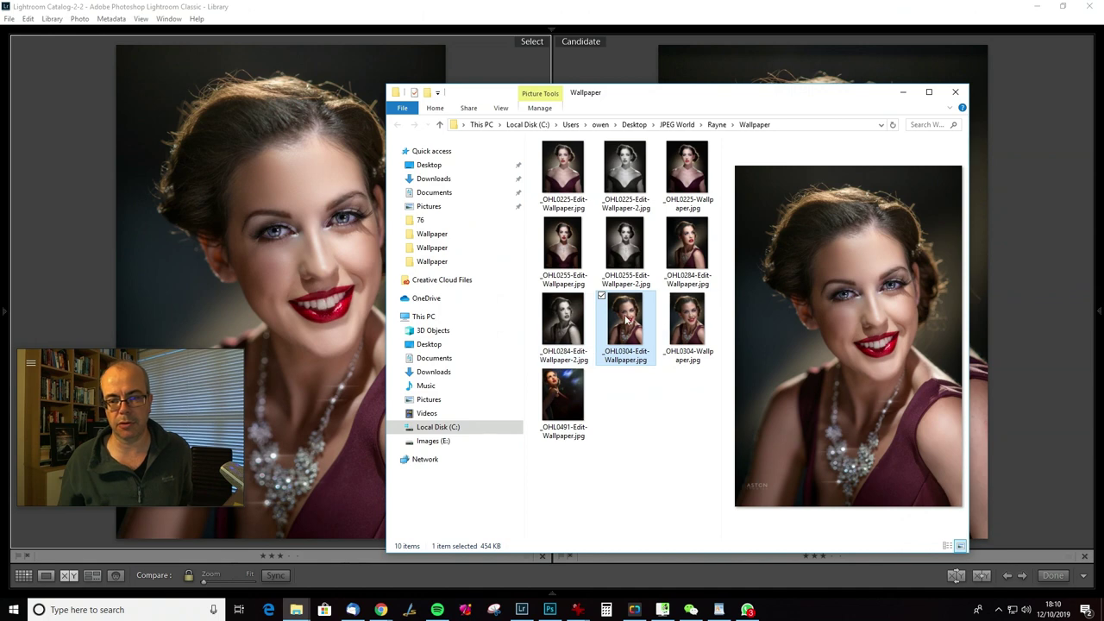
Open the exported _OHL0304-Edit-Wallpaper.jpg in IrfanView, with the menu bar hidden and the window narrowed to the picture's width
mouse_move(630, 312)
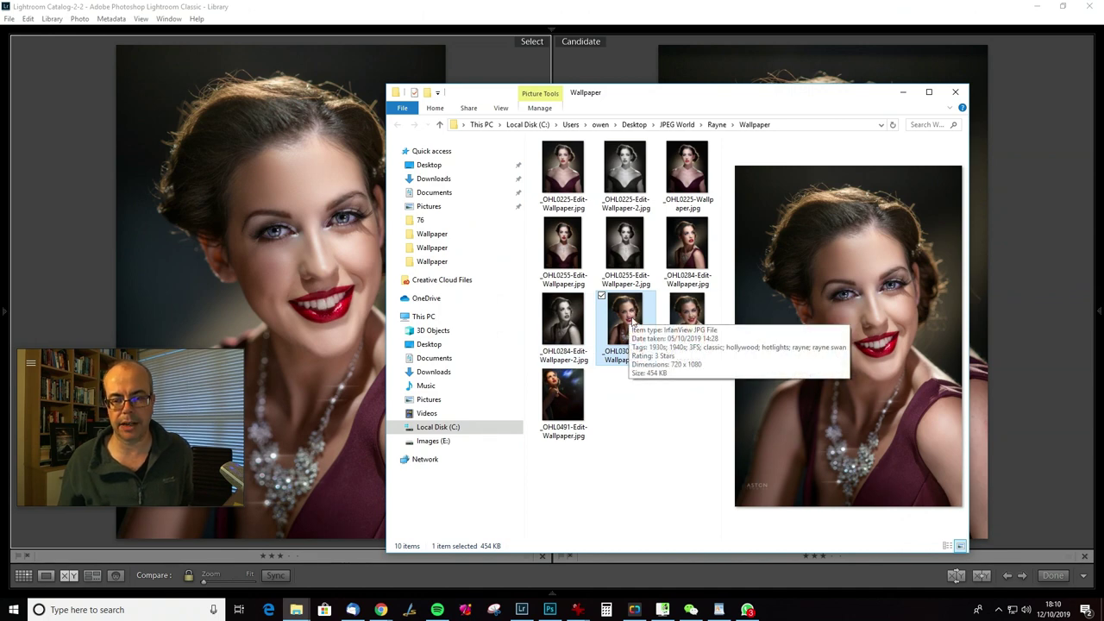
double_click(646, 322)
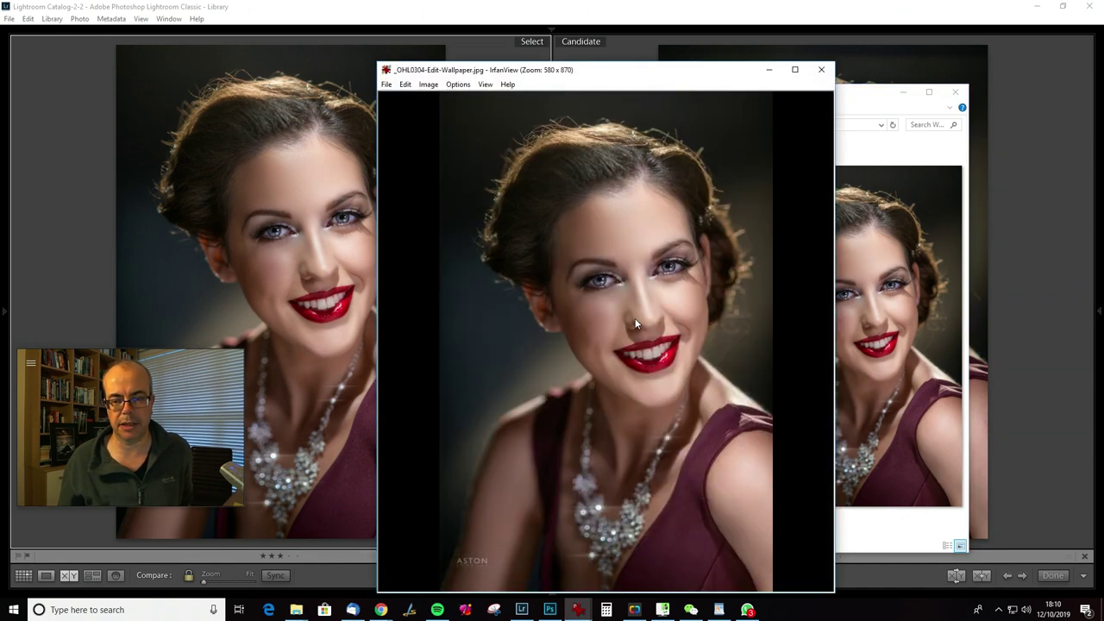
click(485, 83)
mouse_move(514, 86)
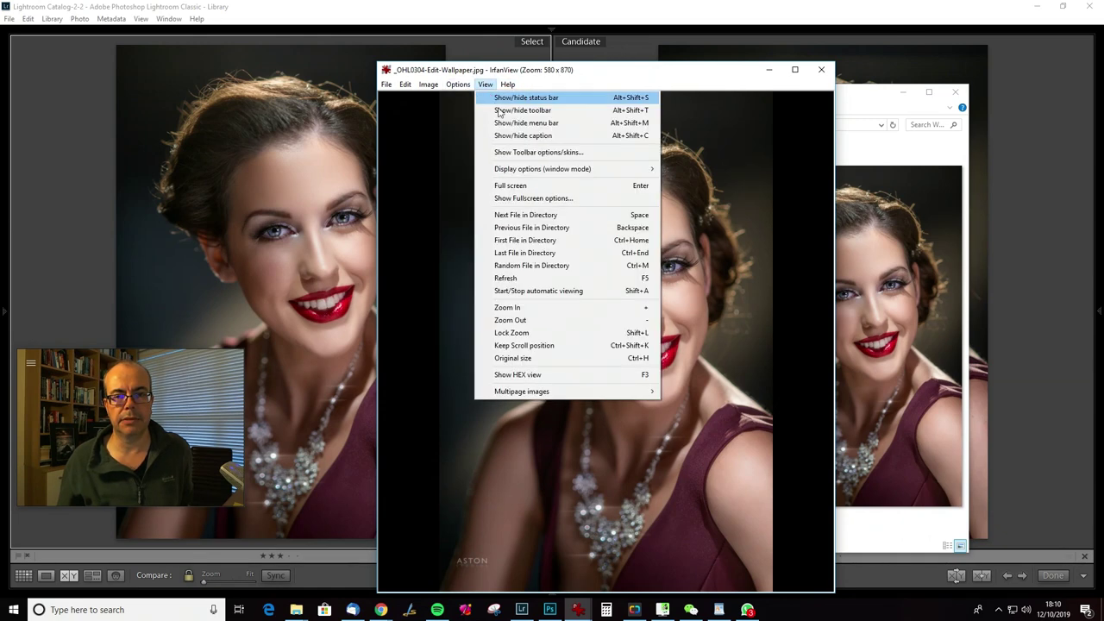
click(546, 124)
drag(834, 198, 727, 235)
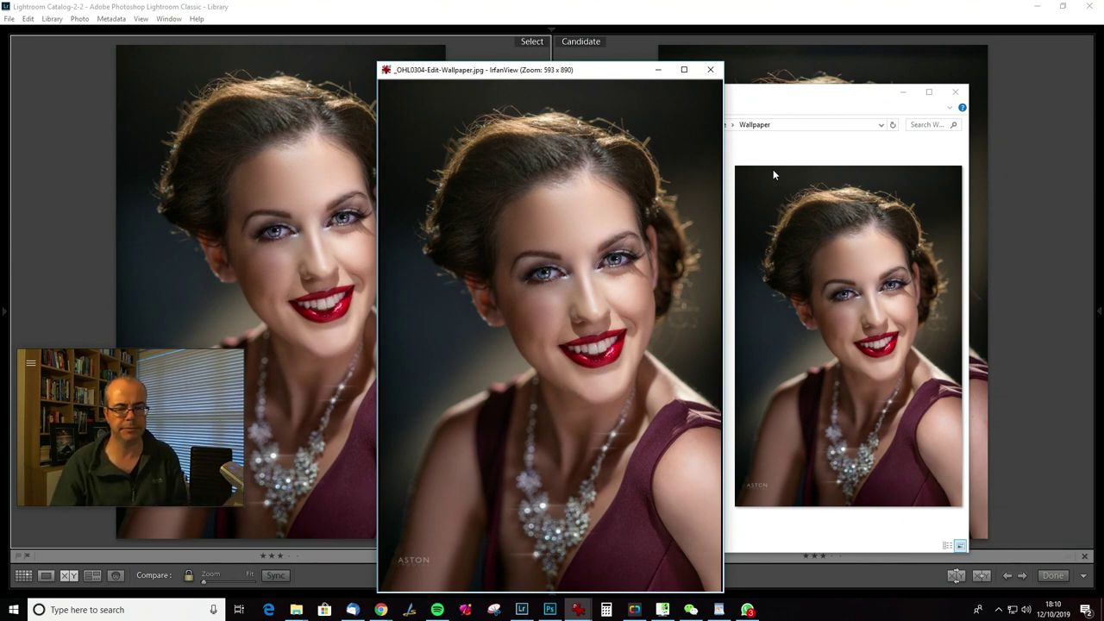
Compare the retouched and unretouched exported portraits full screen by flipping back and forth between them
double_click(604, 227)
key(space)
key(BackSpace)
key(space)
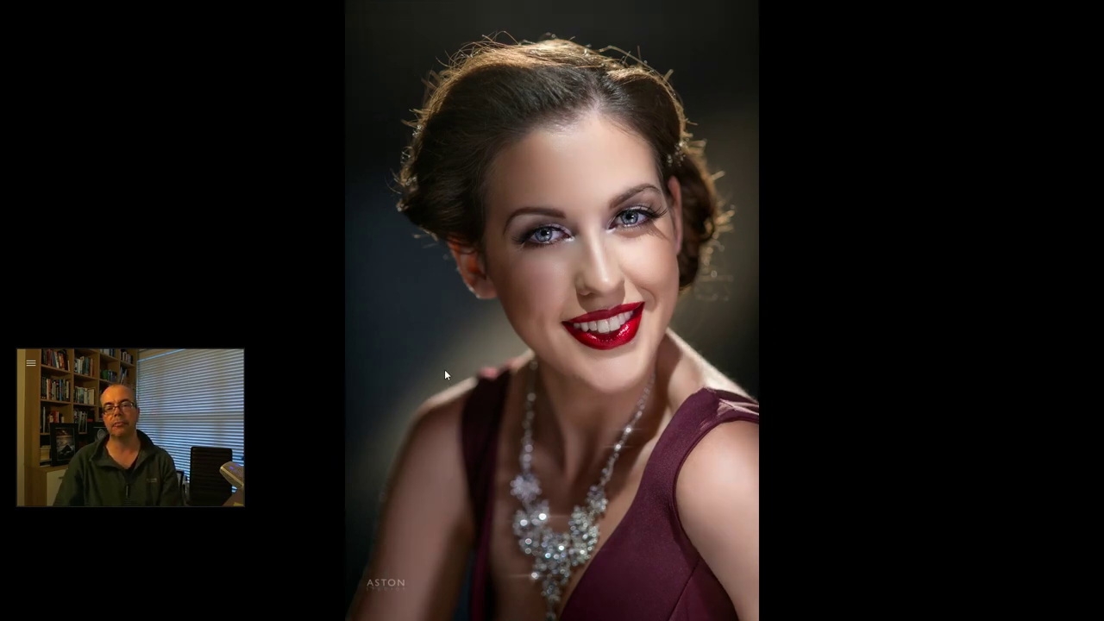
key(BackSpace)
key(space)
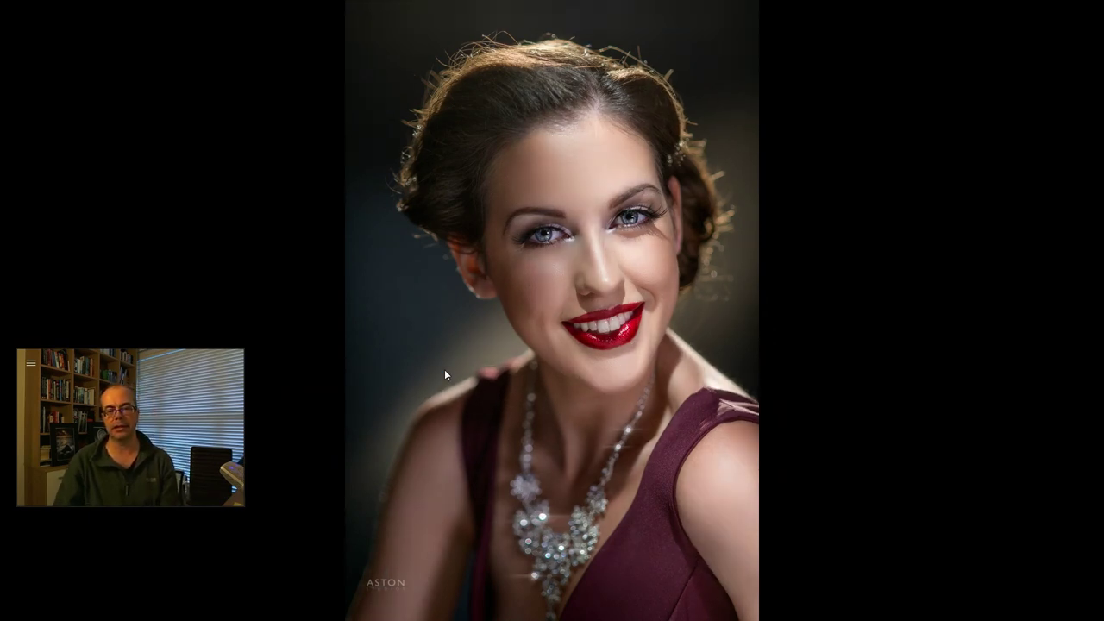
key(BackSpace)
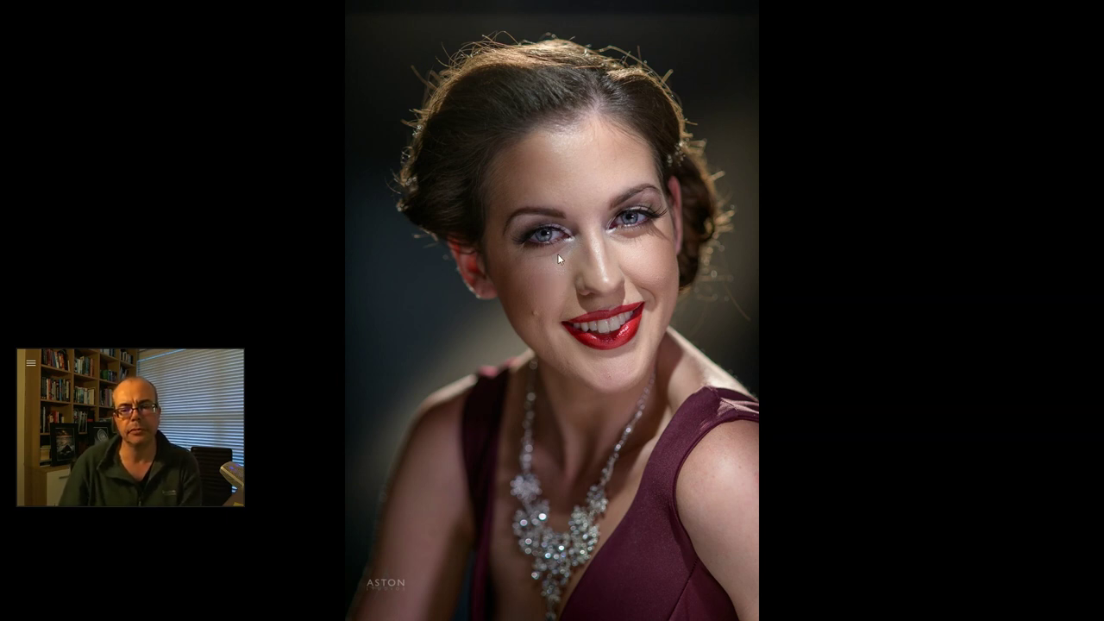
key(Right)
key(Left)
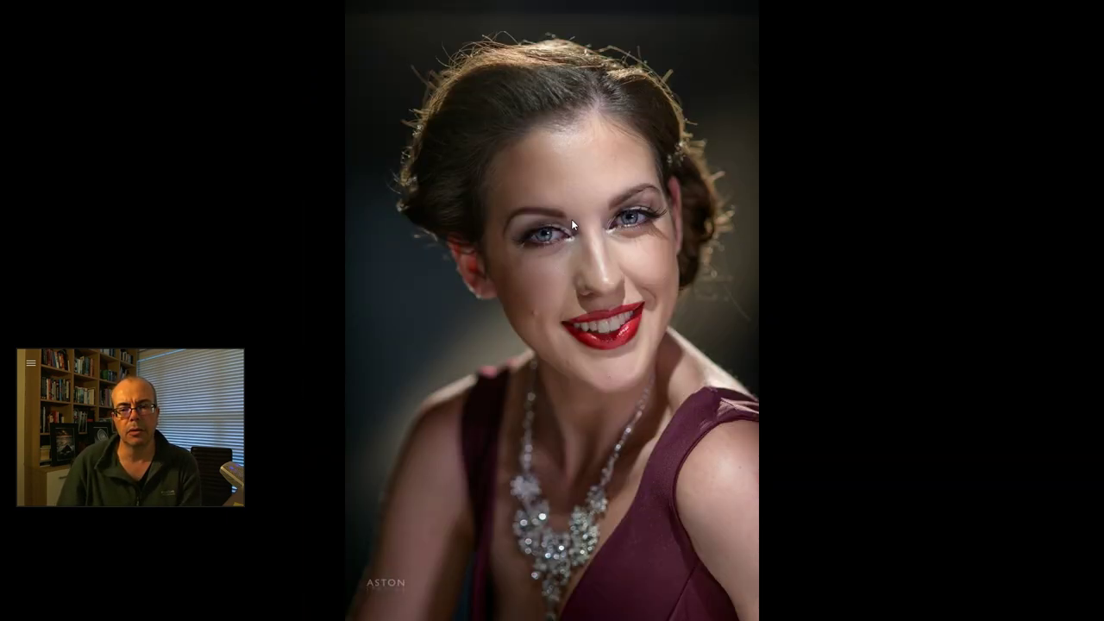